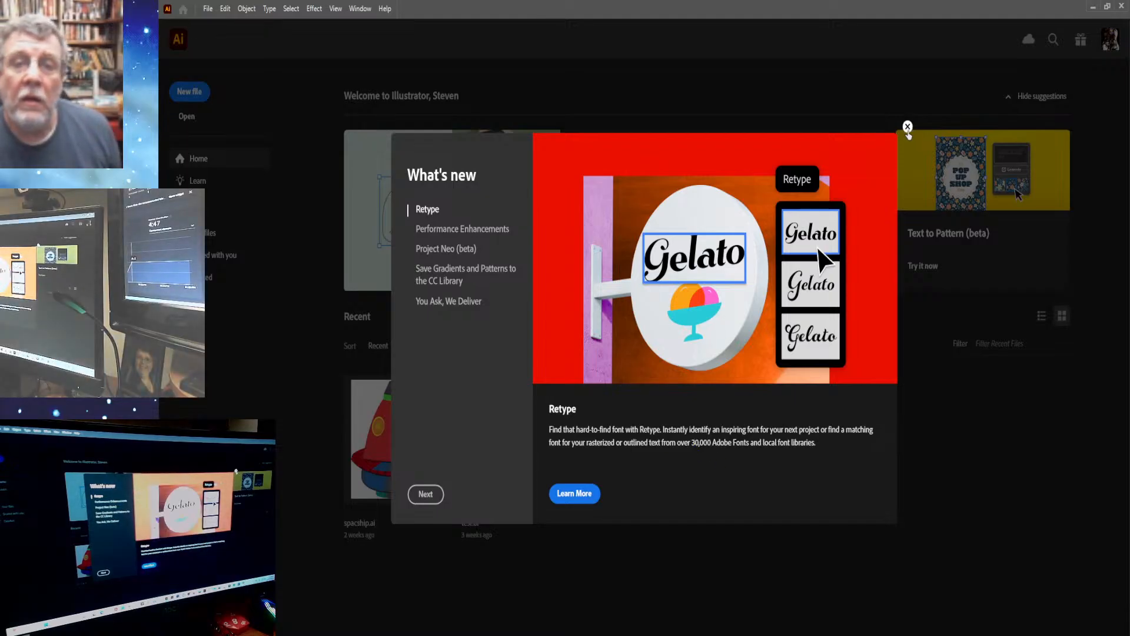
Dismiss the What's new window, open spacship.ai in Illustrator, and open the beach image chalenge 002.jpg in Photoshop.
{"action": "left_click", "coordinate": [909, 127]}
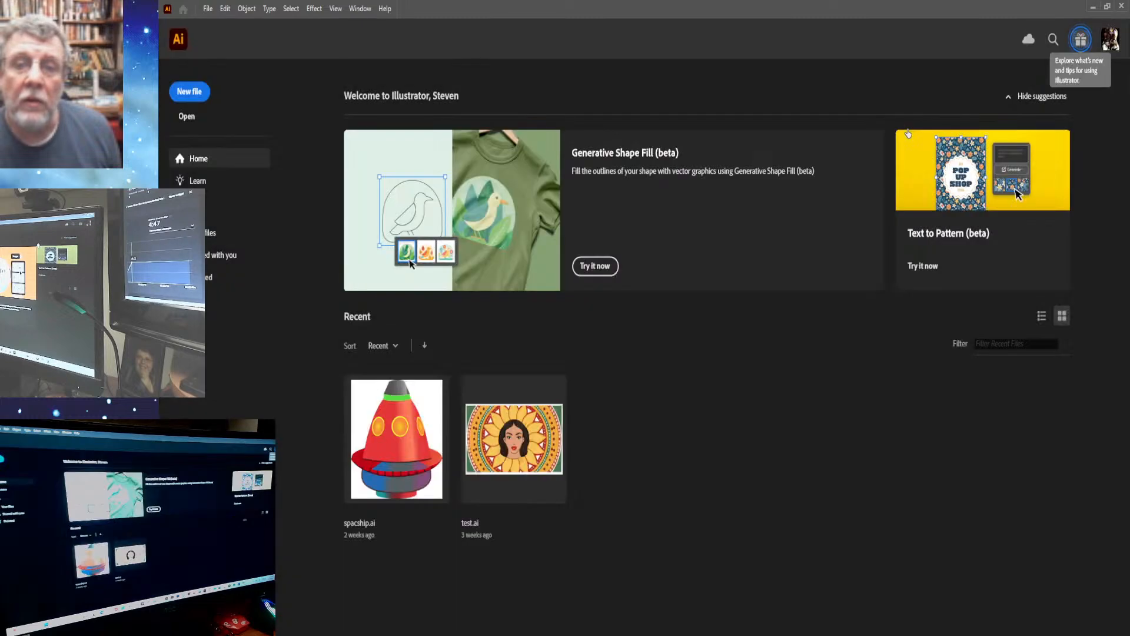
{"action": "left_click", "coordinate": [393, 445]}
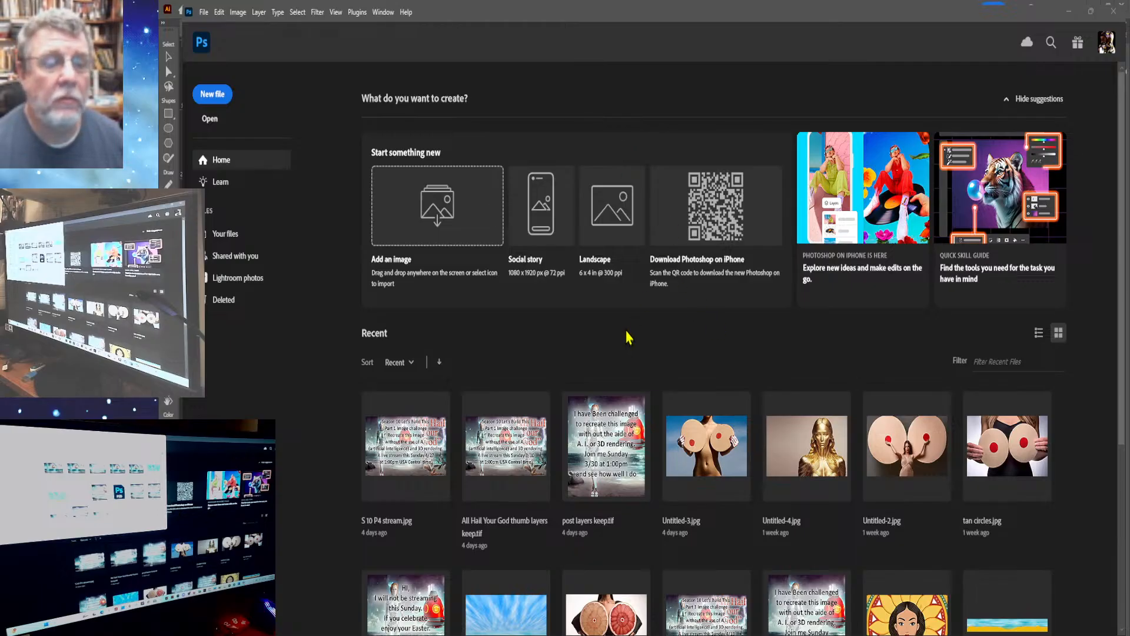
{"action": "scroll", "coordinate": [660, 349], "scroll_direction": "down", "scroll_amount": 5}
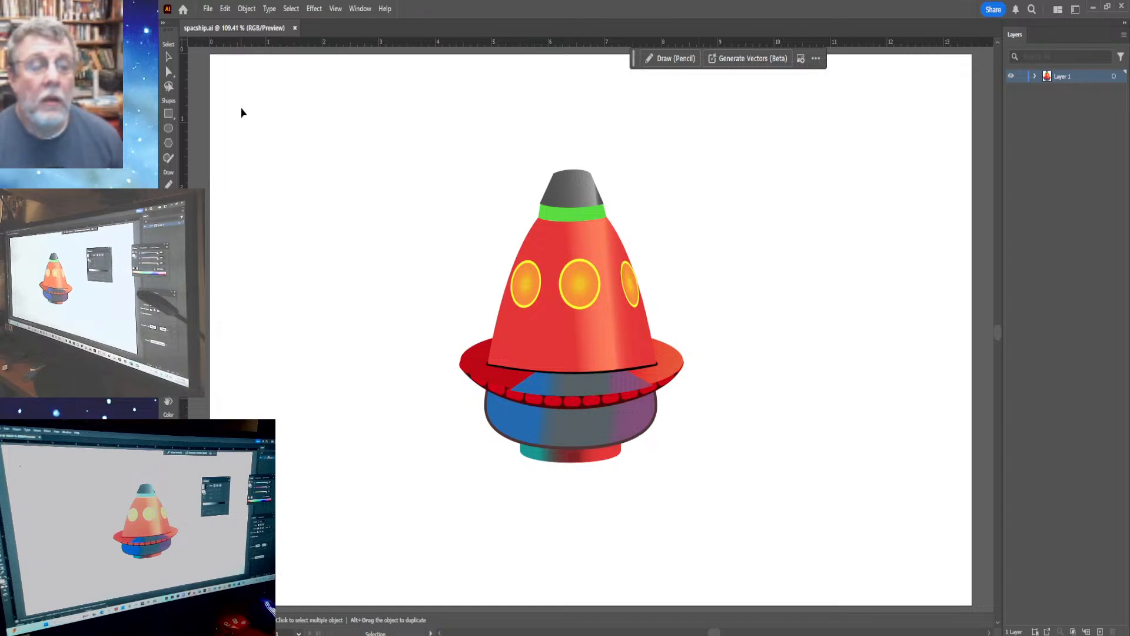
Select all parts of the spaceship artwork with the Group Selection tool in Illustrator and copy them.
{"action": "left_click", "coordinate": [169, 73]}
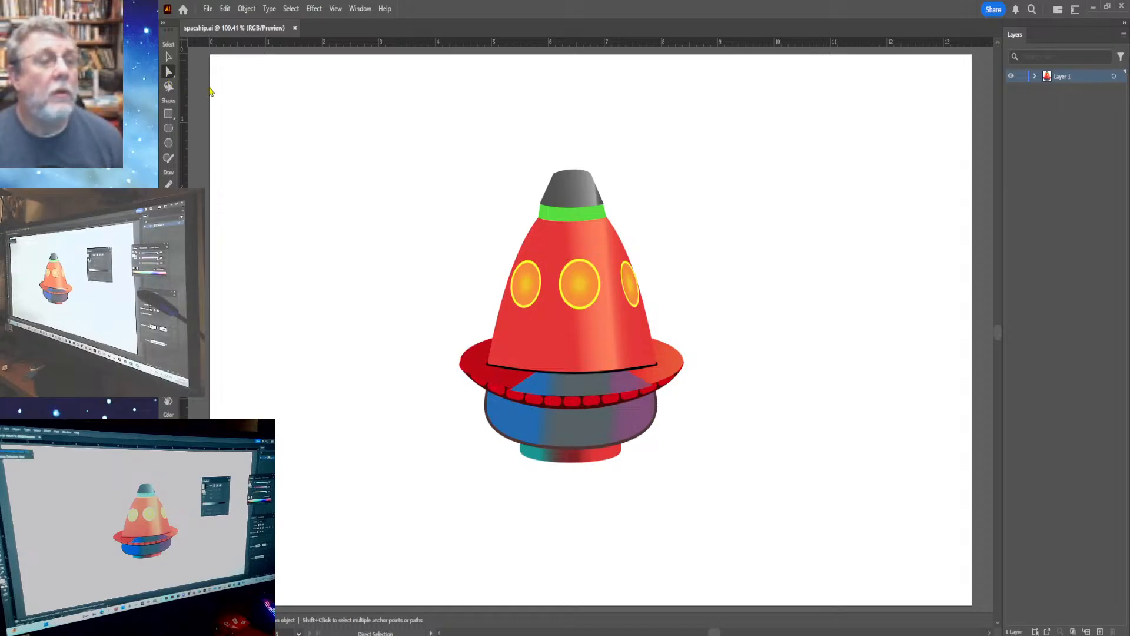
{"action": "key", "text": "alt"}
{"action": "left_click_drag", "start_coordinate": [402, 133], "coordinate": [729, 525]}
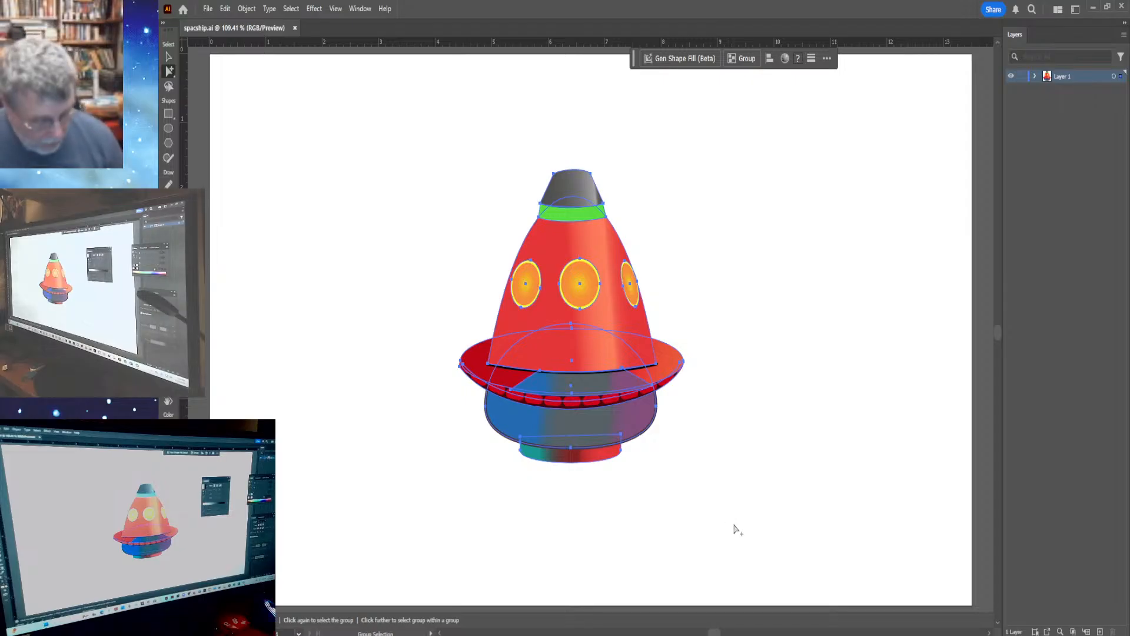
{"action": "key", "text": "ctrl+c"}
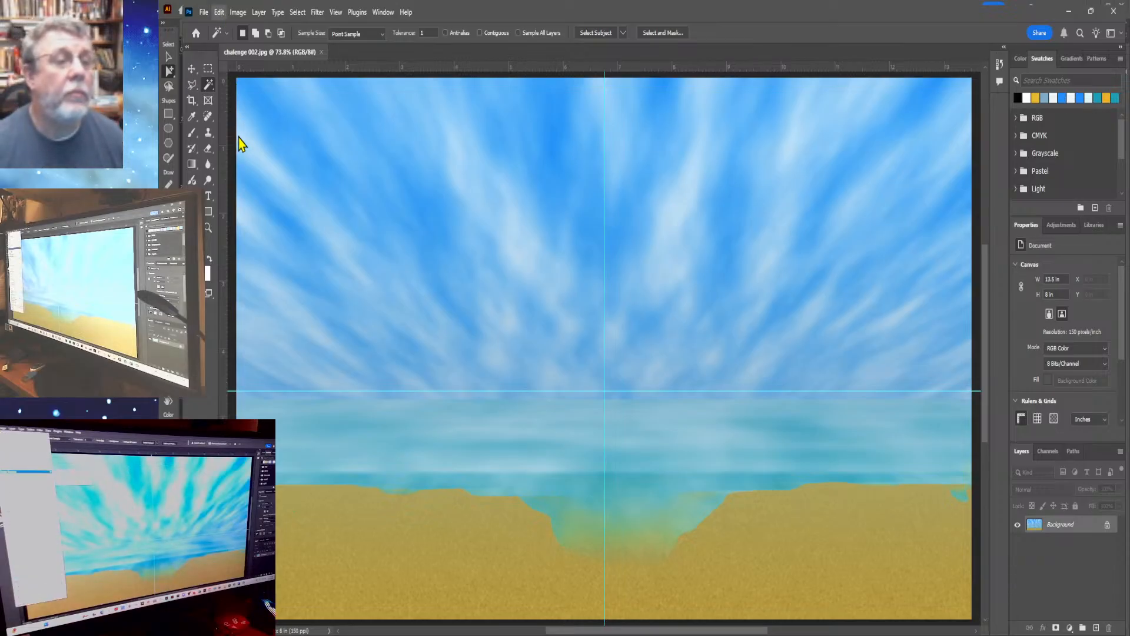
Switch to Photoshop, paste the spaceship into chalenge 002.jpg as a smart object, and try skewing it sideways before undoing the skew.
{"action": "left_click", "coordinate": [365, 147]}
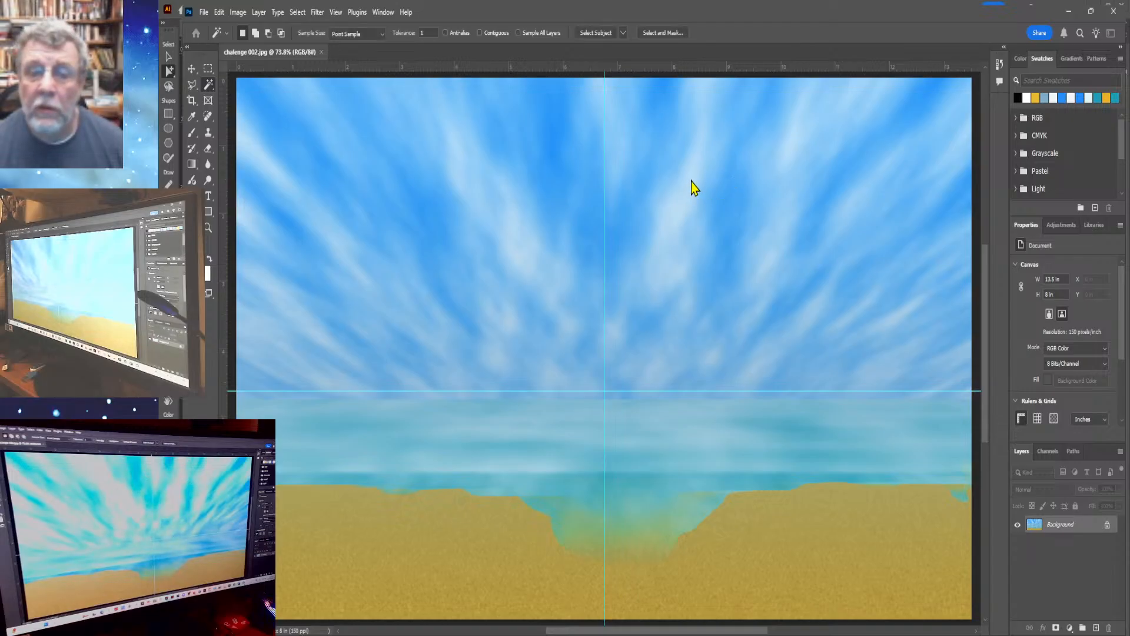
{"action": "key", "text": "ctrl+t"}
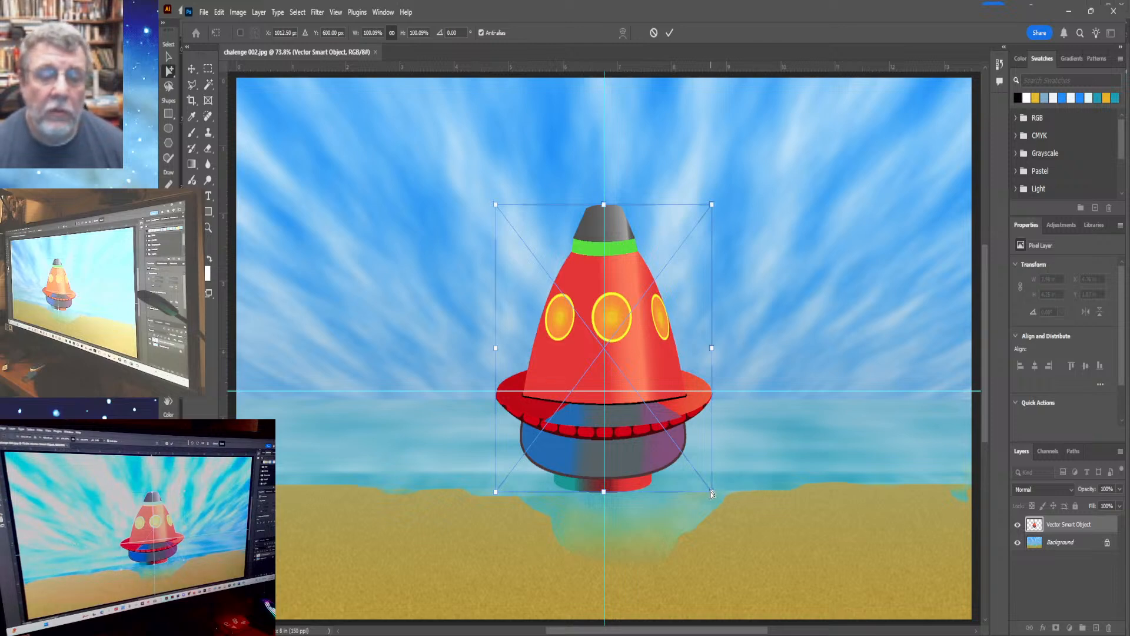
{"action": "left_click_drag", "start_coordinate": [760, 494], "coordinate": [932, 434]}
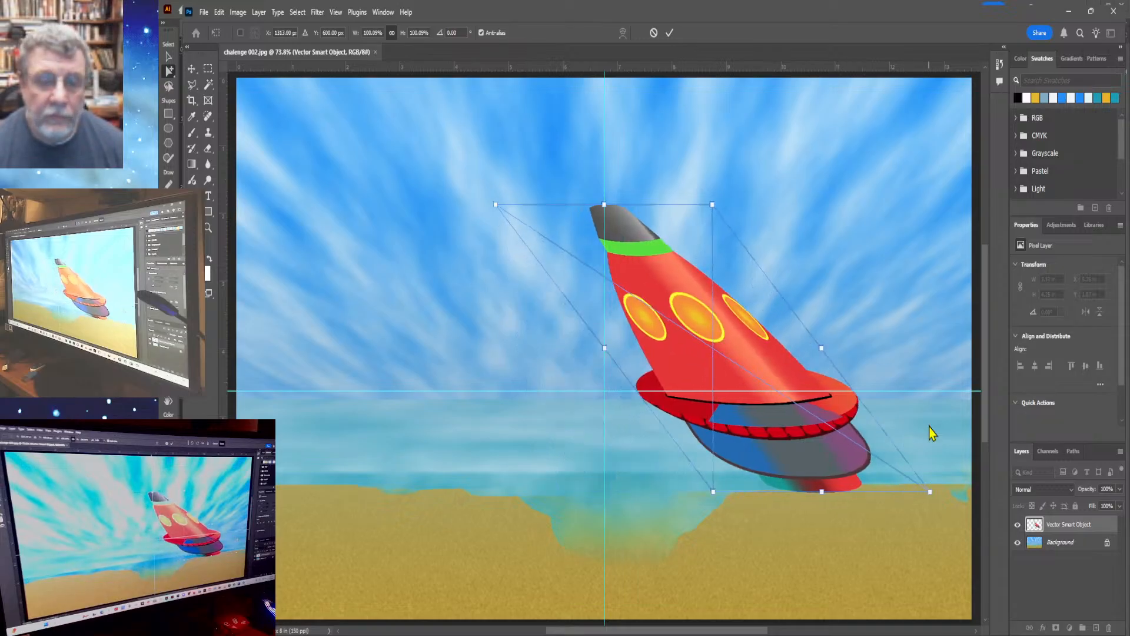
{"action": "key", "text": "ctrl+z"}
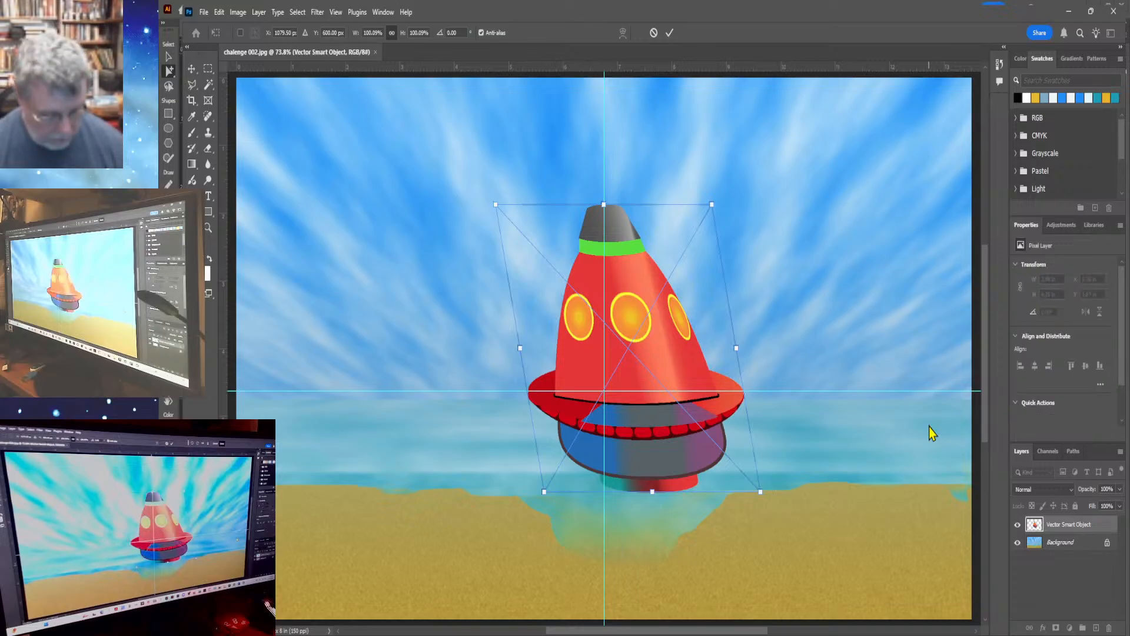
{"action": "key", "text": "ctrl+z"}
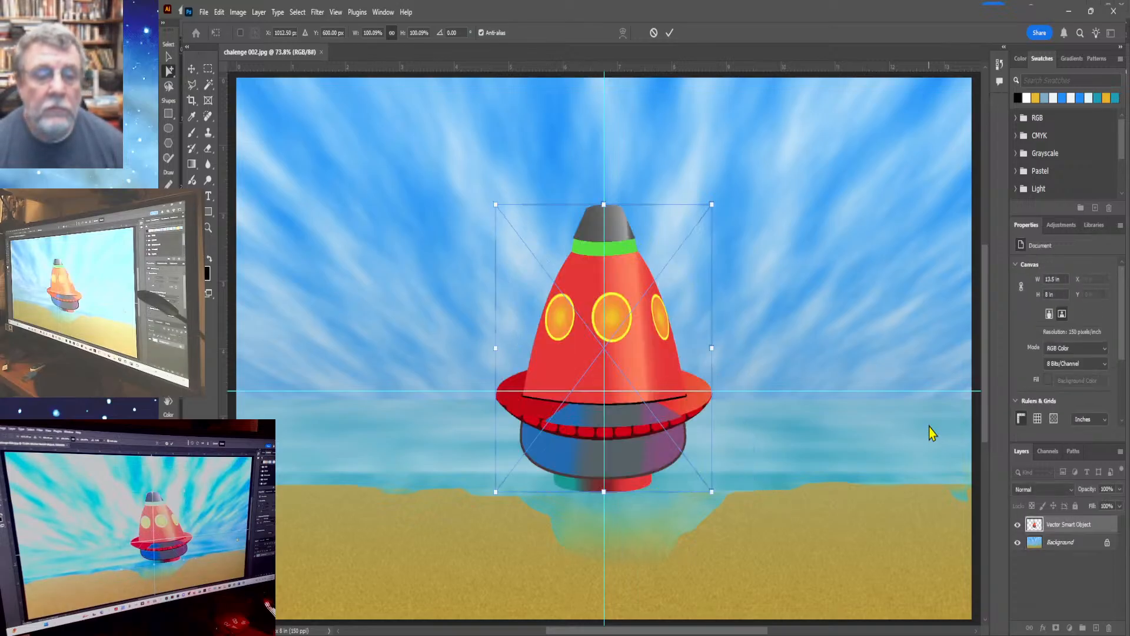
Try scaling the pasted spaceship down, stretching it to about 135% height and narrowing it, then undo the narrowing.
{"action": "left_click", "coordinate": [220, 13]}
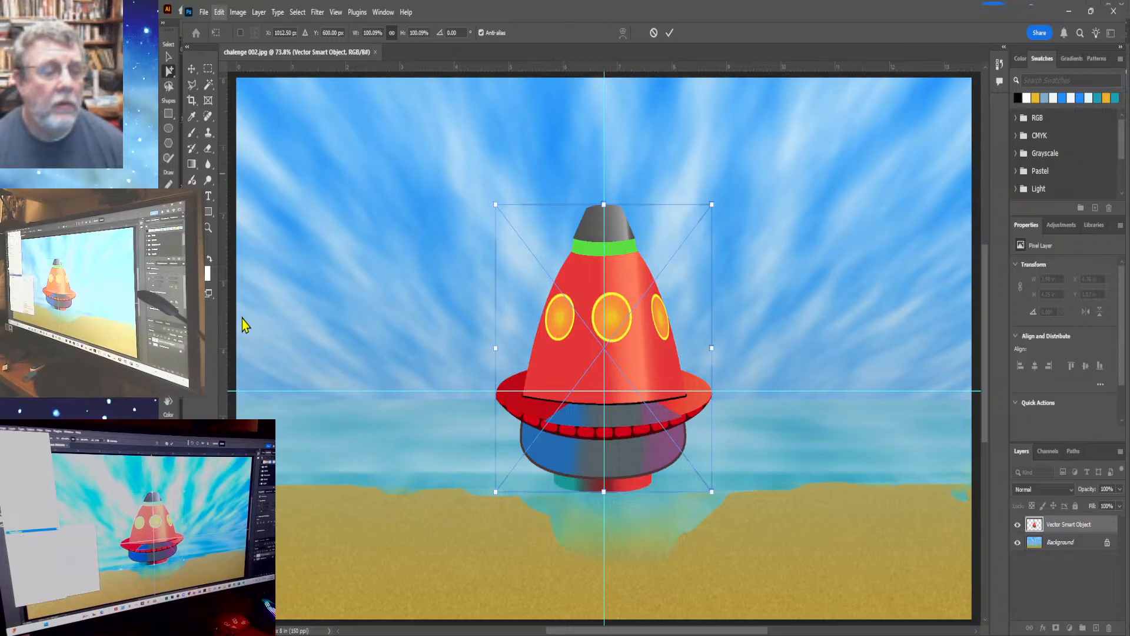
{"action": "left_click", "coordinate": [352, 342]}
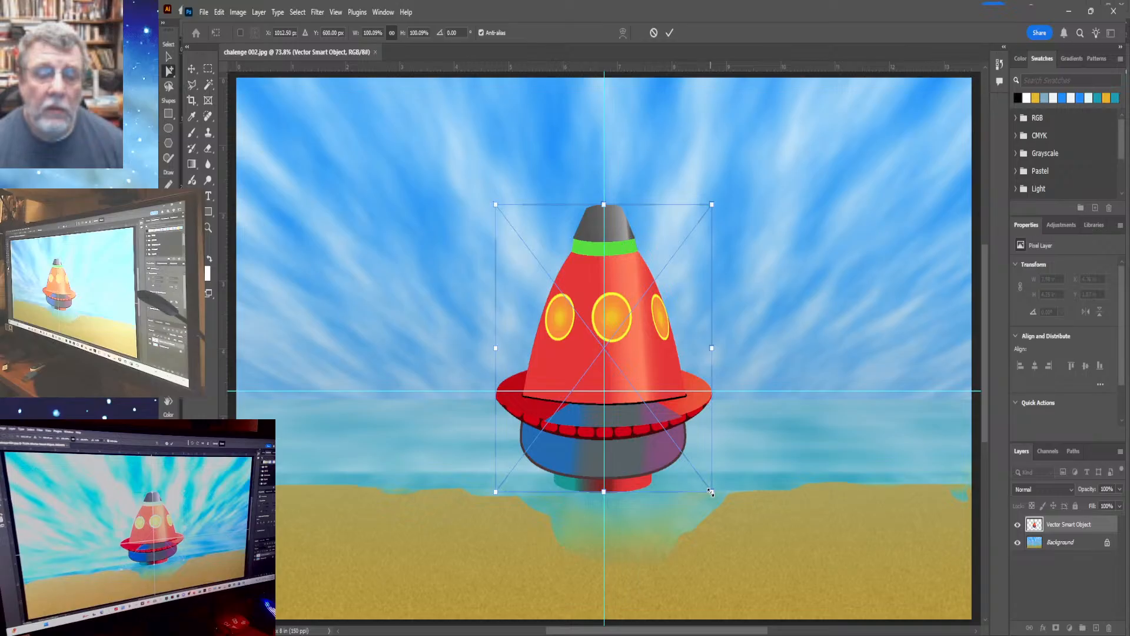
{"action": "left_click_drag", "start_coordinate": [711, 492], "coordinate": [636, 409]}
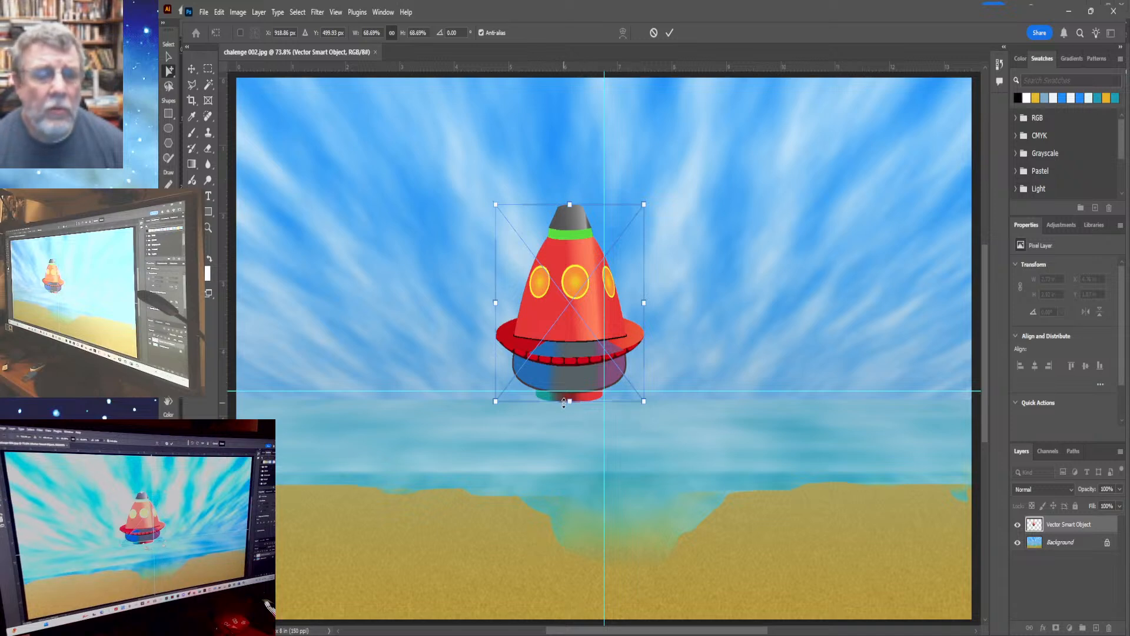
{"action": "left_click_drag", "start_coordinate": [570, 400], "coordinate": [580, 591]}
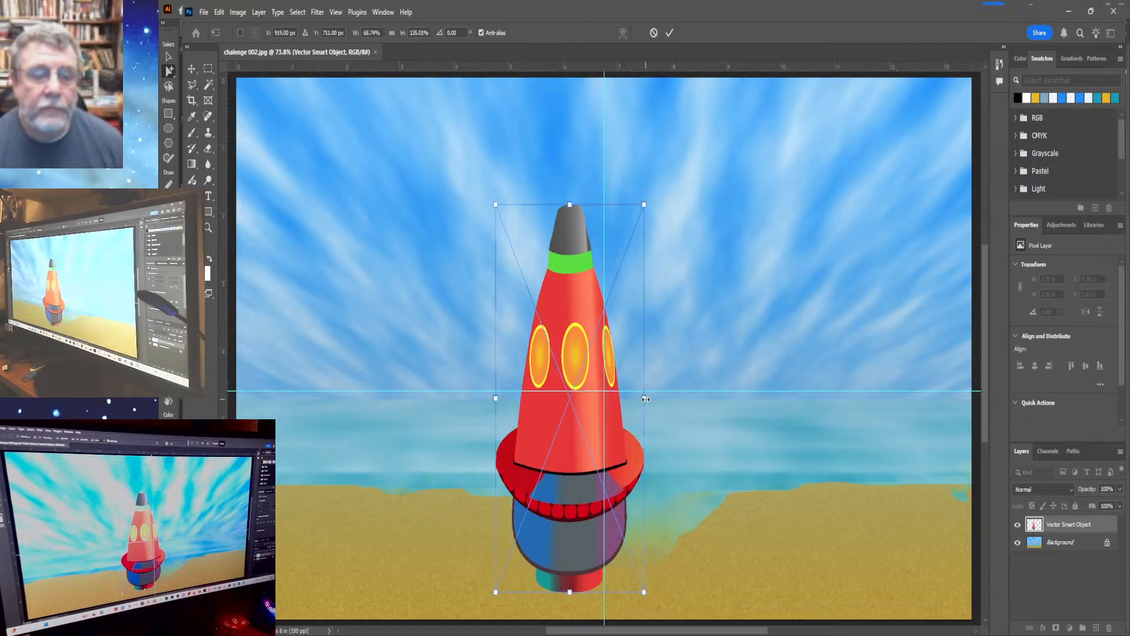
{"action": "left_click_drag", "start_coordinate": [631, 400], "coordinate": [552, 402]}
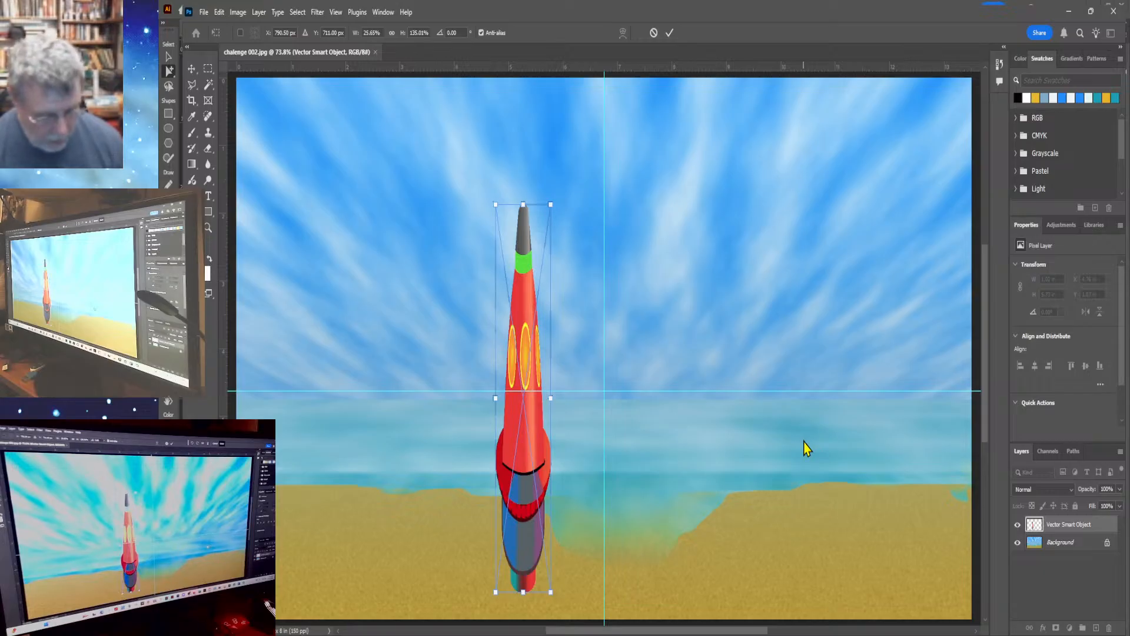
{"action": "key", "text": "ctrl+z"}
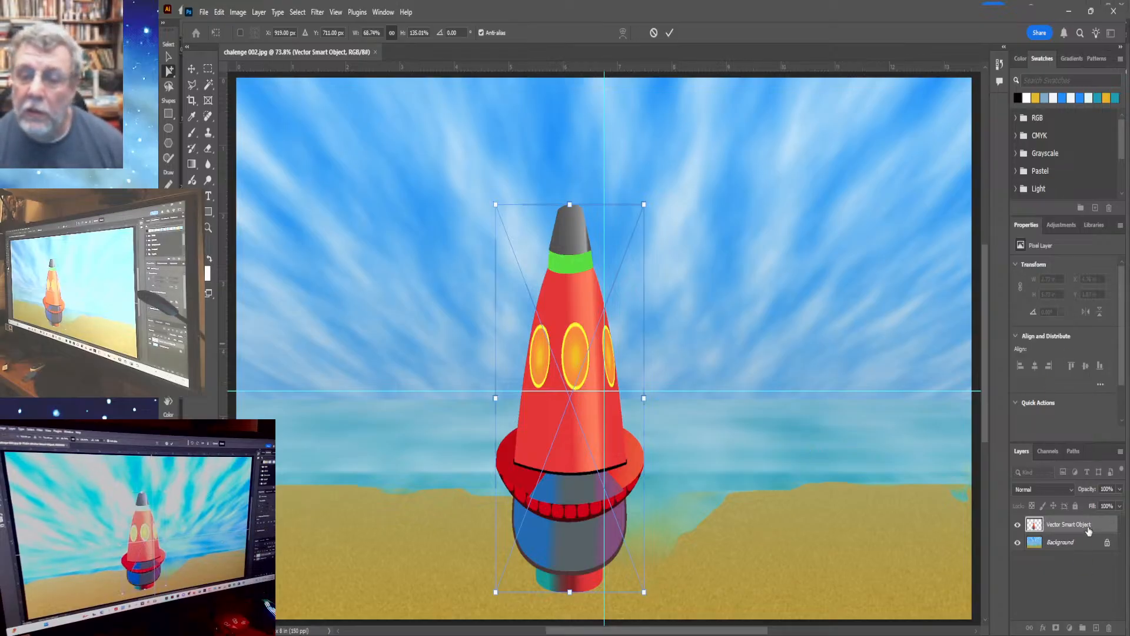
Commit the stretched spaceship's transform and delete its Vector Smart Object layer.
{"action": "key", "text": "Return"}
{"action": "key", "text": "w"}
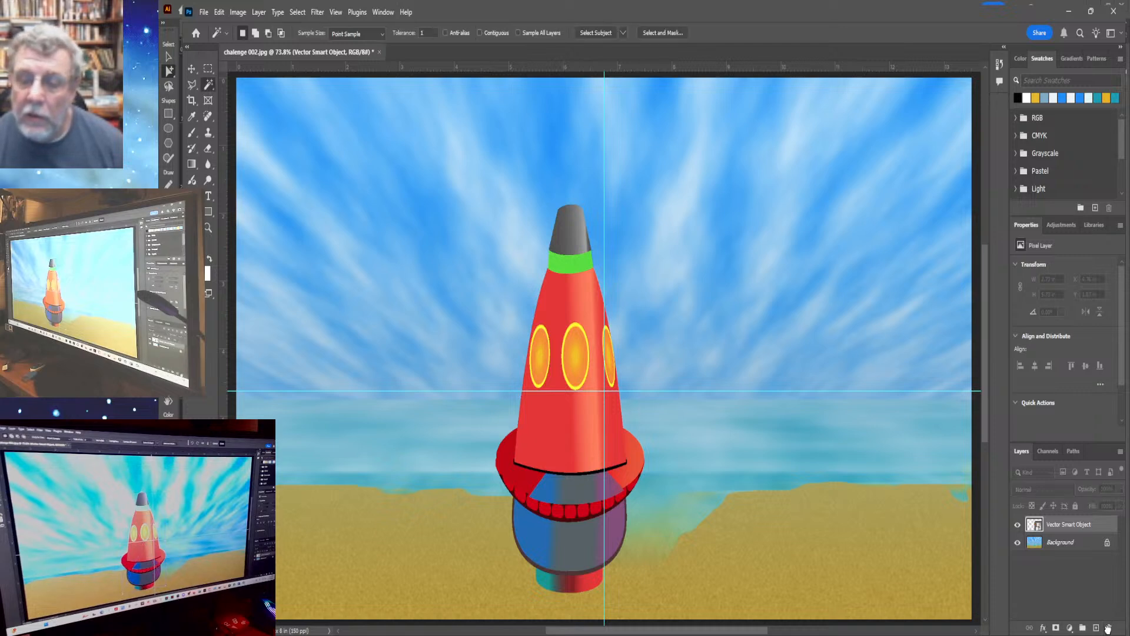
{"action": "left_click_drag", "start_coordinate": [1108, 629], "coordinate": [1109, 630]}
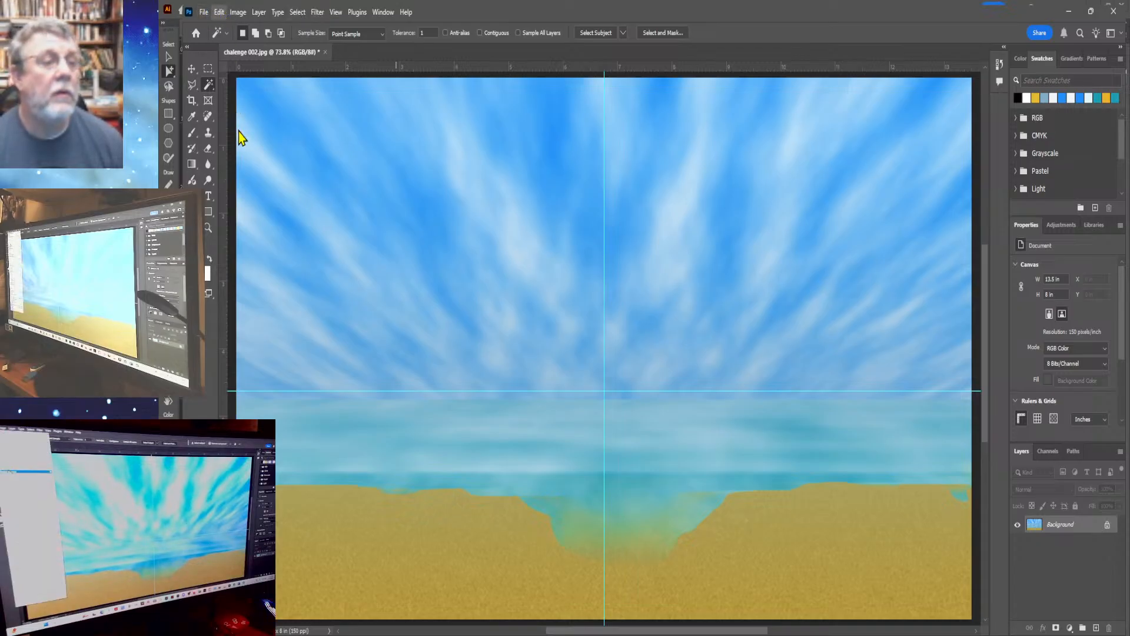
Paste the copied spaceship into the beach image again as a smart object.
{"action": "left_click", "coordinate": [368, 148]}
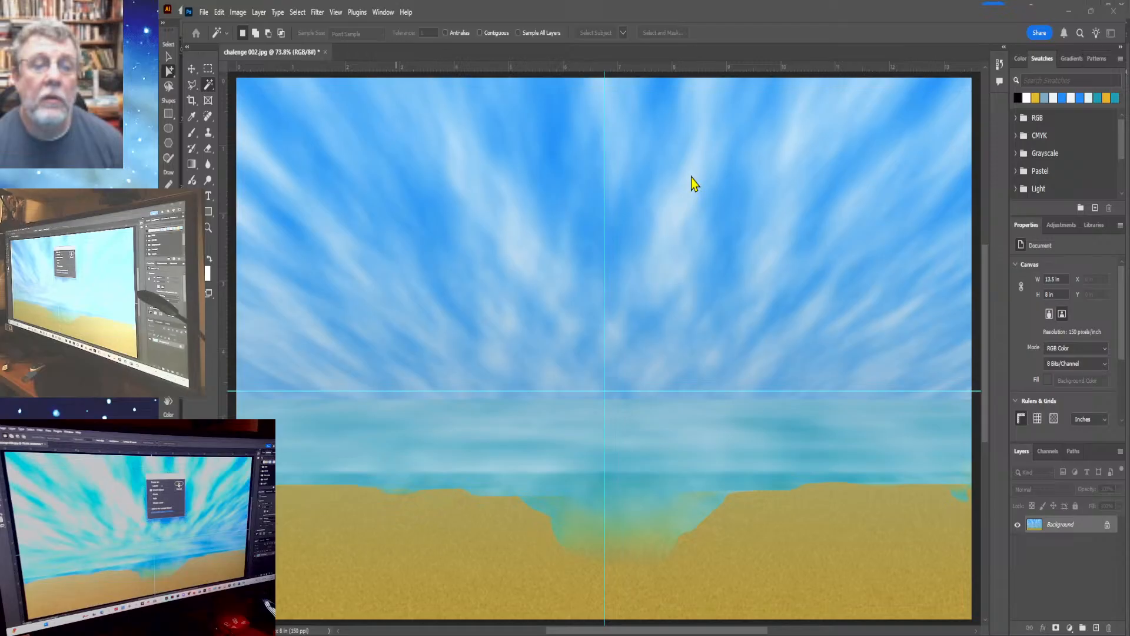
{"action": "key", "text": "Return"}
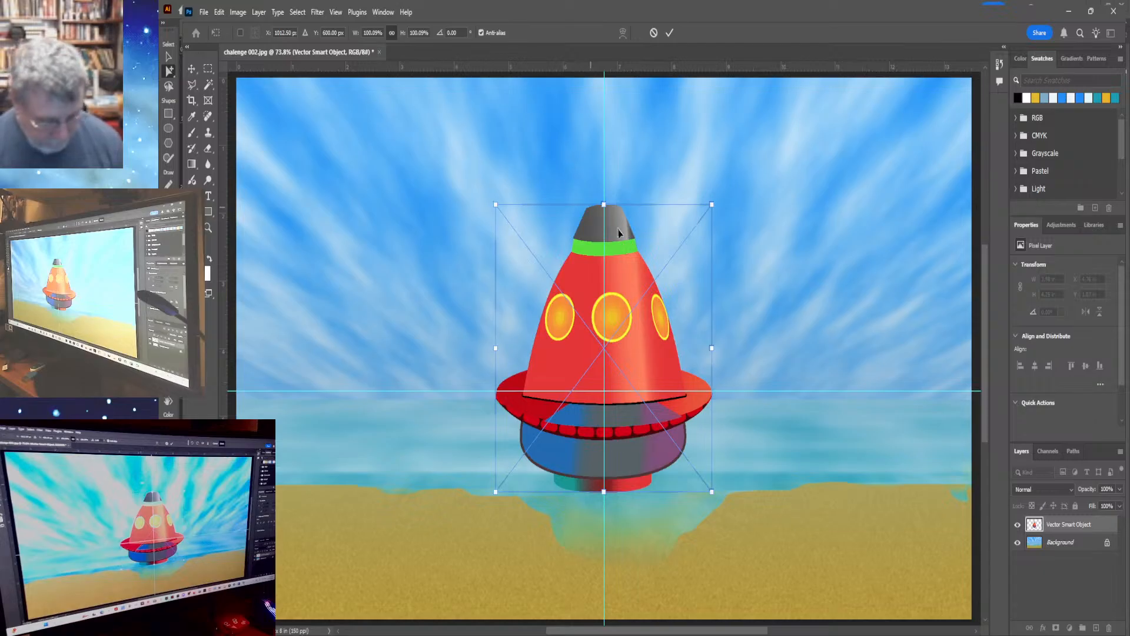
Scale the spaceship non-proportionally to about 85% width and 67% height so it looks shorter and squatter.
{"action": "left_click", "coordinate": [220, 12]}
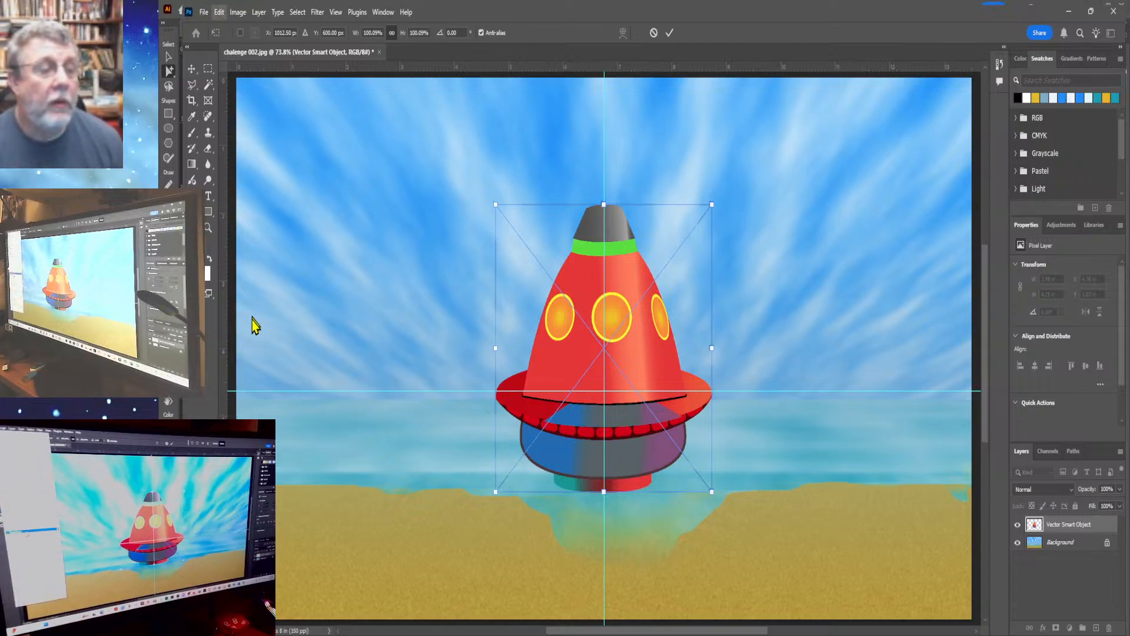
{"action": "left_click", "coordinate": [356, 336]}
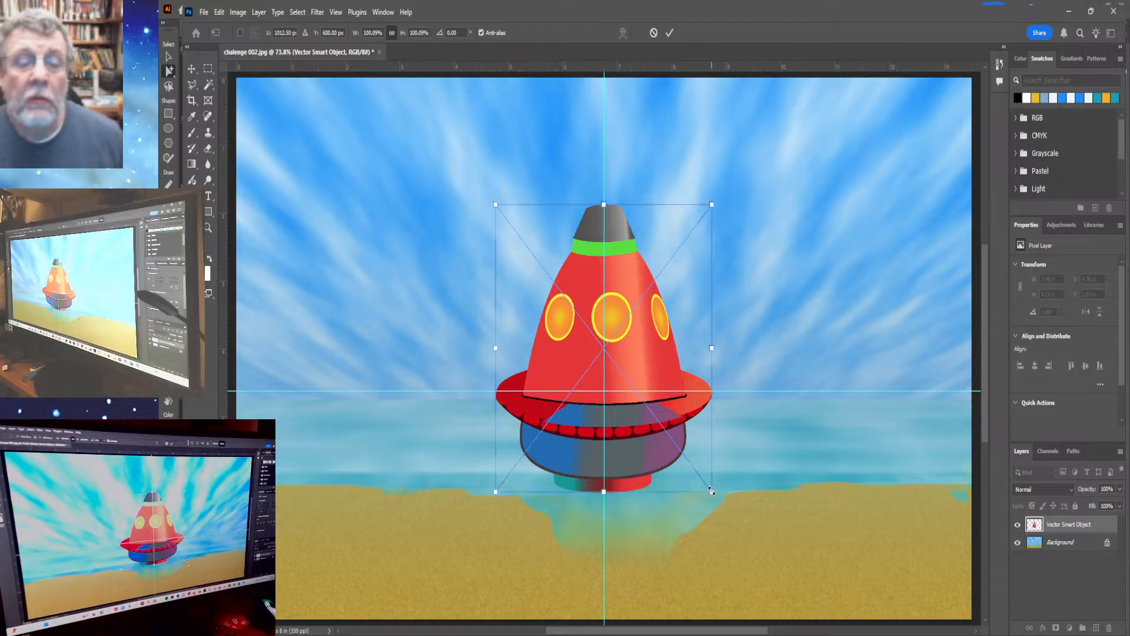
{"action": "left_click_drag", "start_coordinate": [712, 491], "coordinate": [647, 411]}
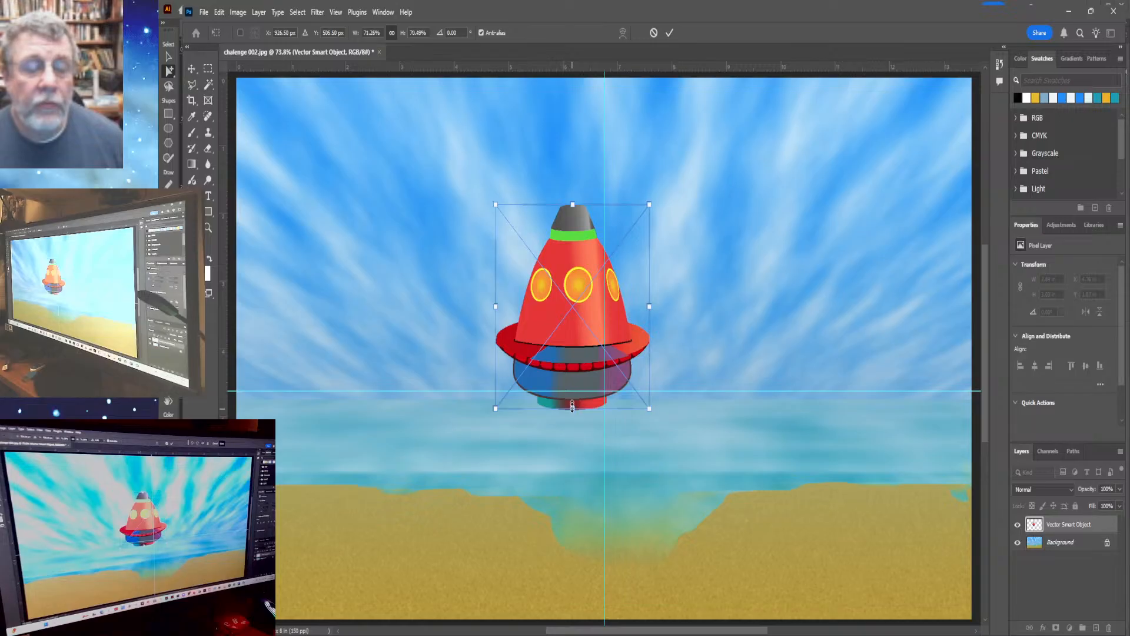
{"action": "left_click_drag", "start_coordinate": [571, 405], "coordinate": [569, 386]}
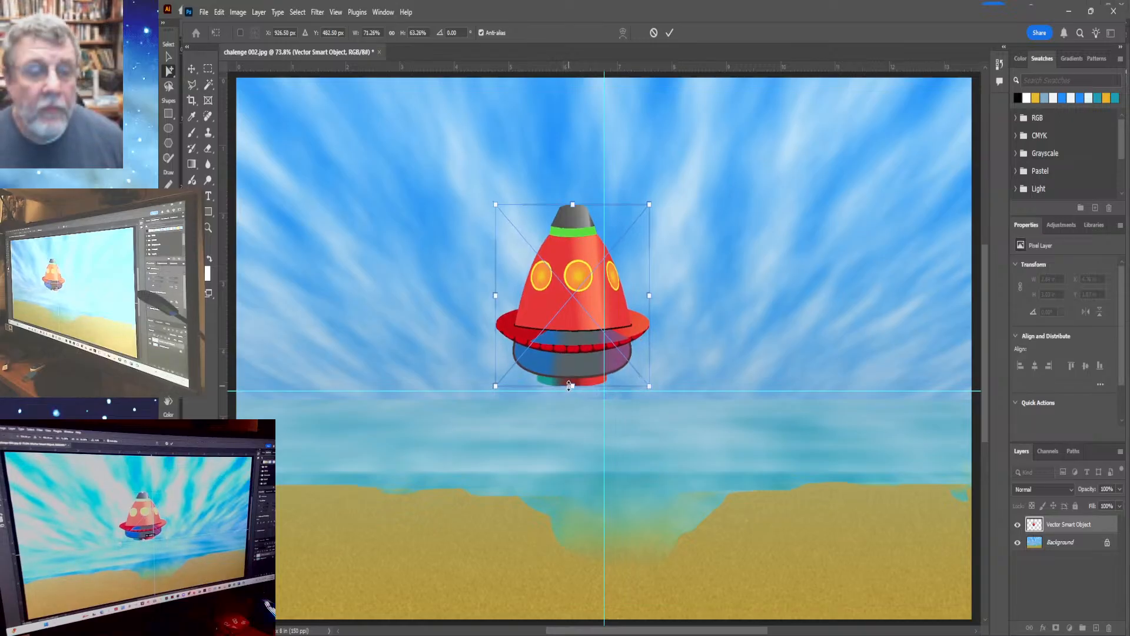
{"action": "left_click_drag", "start_coordinate": [568, 386], "coordinate": [570, 380]}
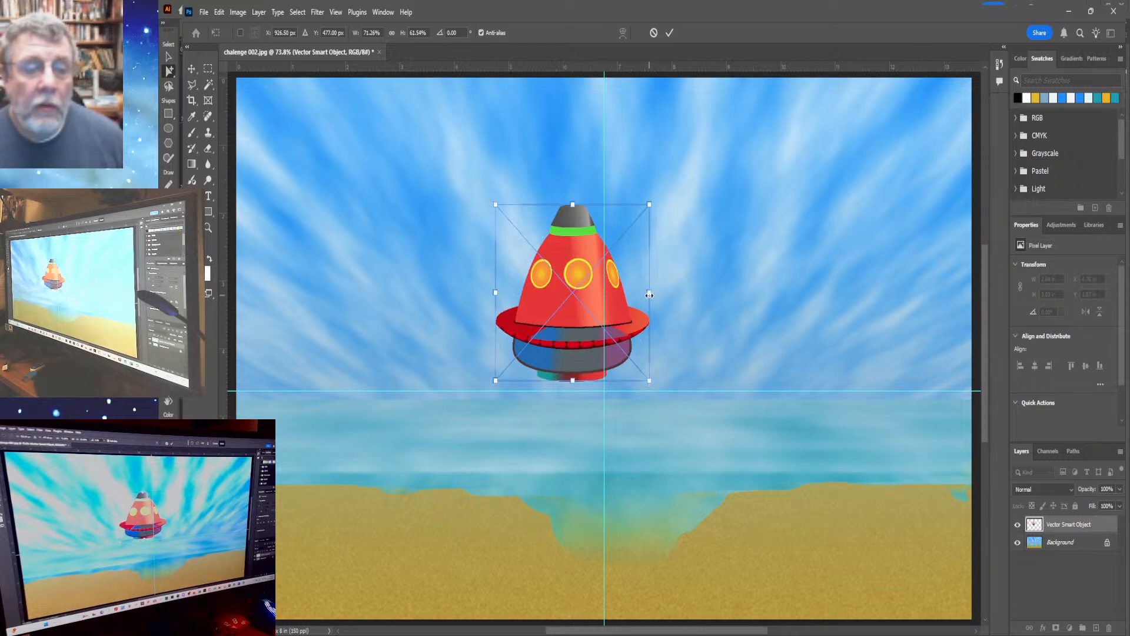
{"action": "left_click_drag", "start_coordinate": [651, 294], "coordinate": [664, 295]}
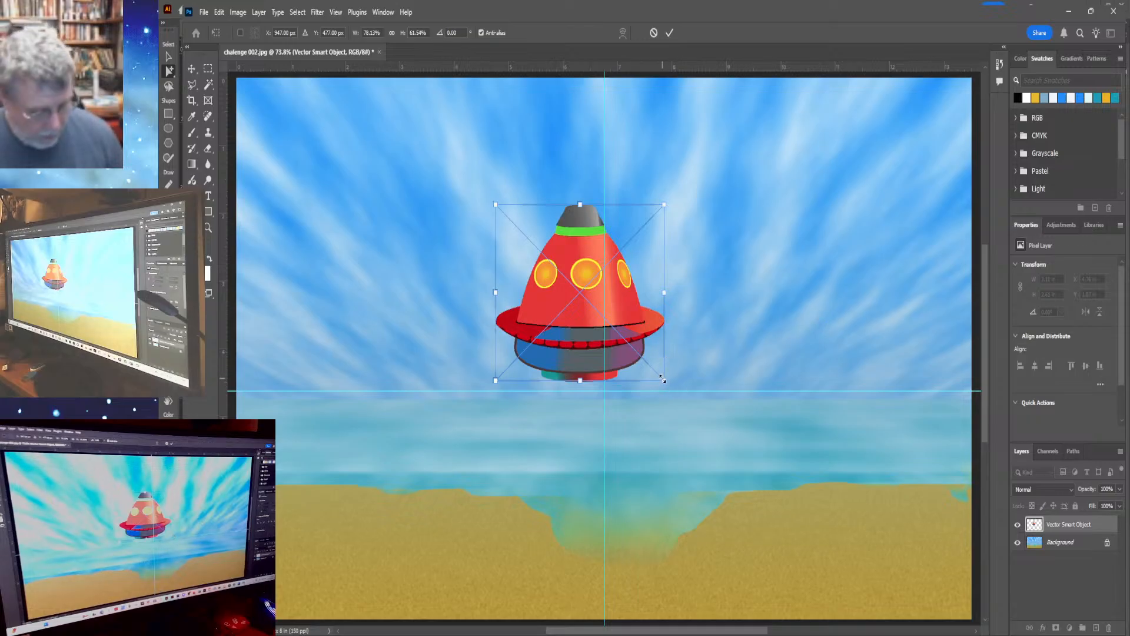
{"action": "left_click_drag", "start_coordinate": [663, 380], "coordinate": [680, 397]}
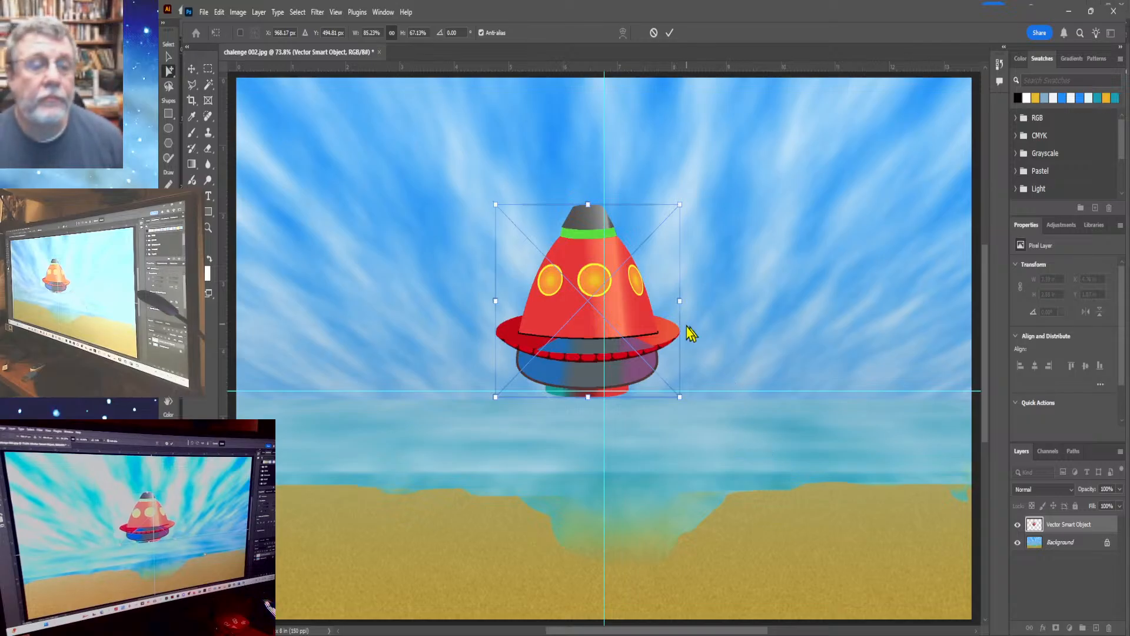
Center the spaceship on the vertical guide, raise it above the horizon to about Y 421.67 px, and commit the transform.
{"action": "left_click_drag", "start_coordinate": [618, 309], "coordinate": [633, 309]}
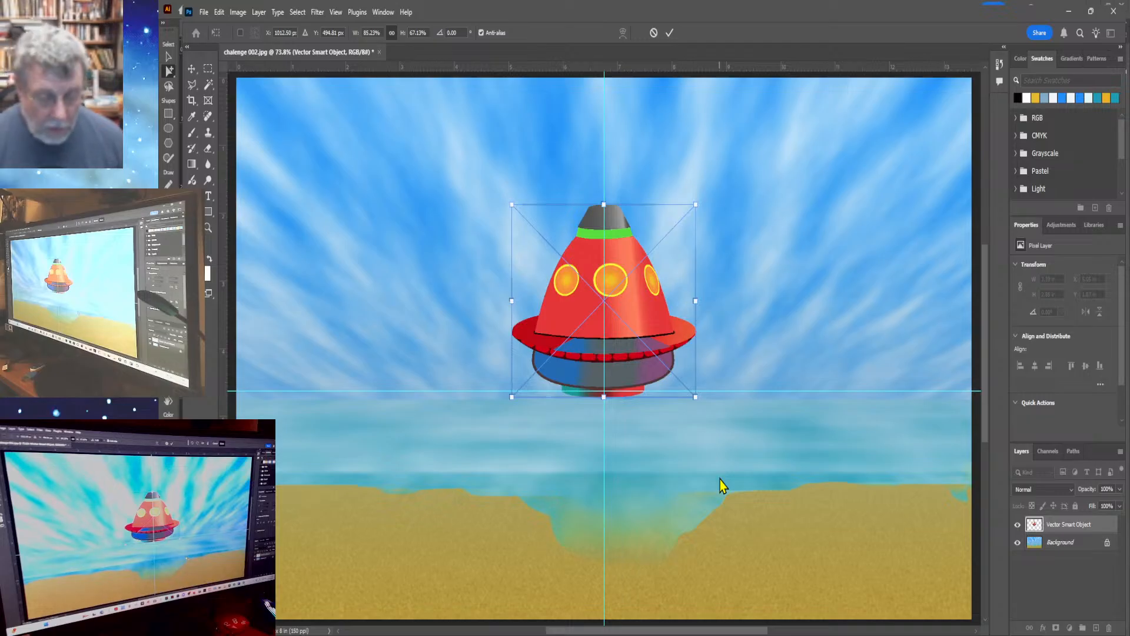
{"action": "key", "text": "Up"}
{"action": "key", "text": "Up"}
{"action": "key", "text": "Up"}
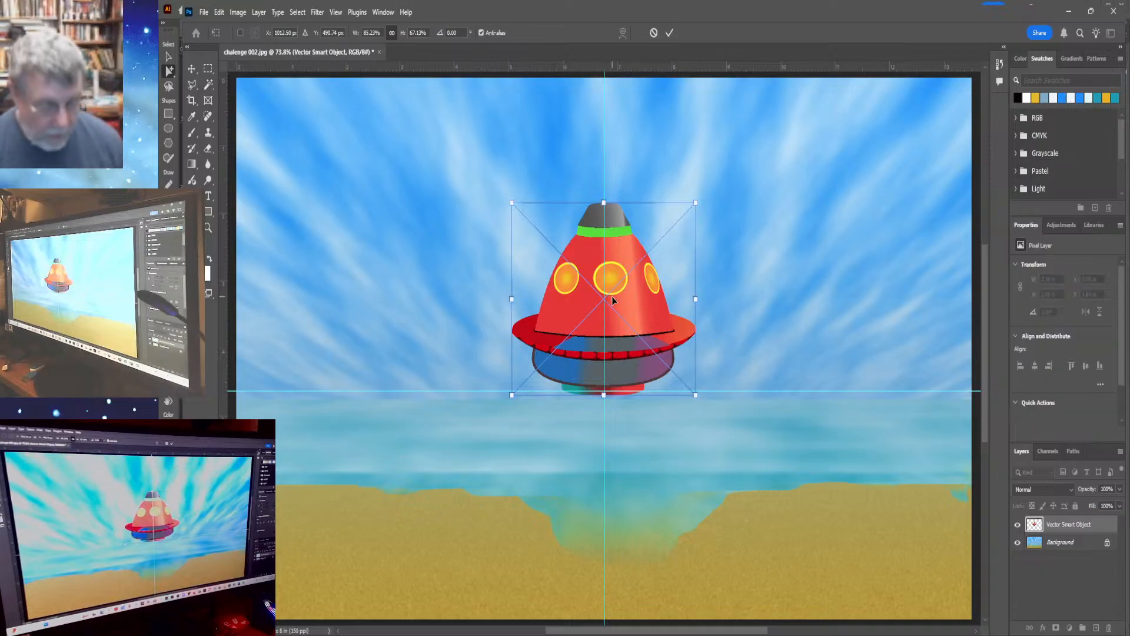
{"action": "left_click_drag", "start_coordinate": [613, 297], "coordinate": [612, 270]}
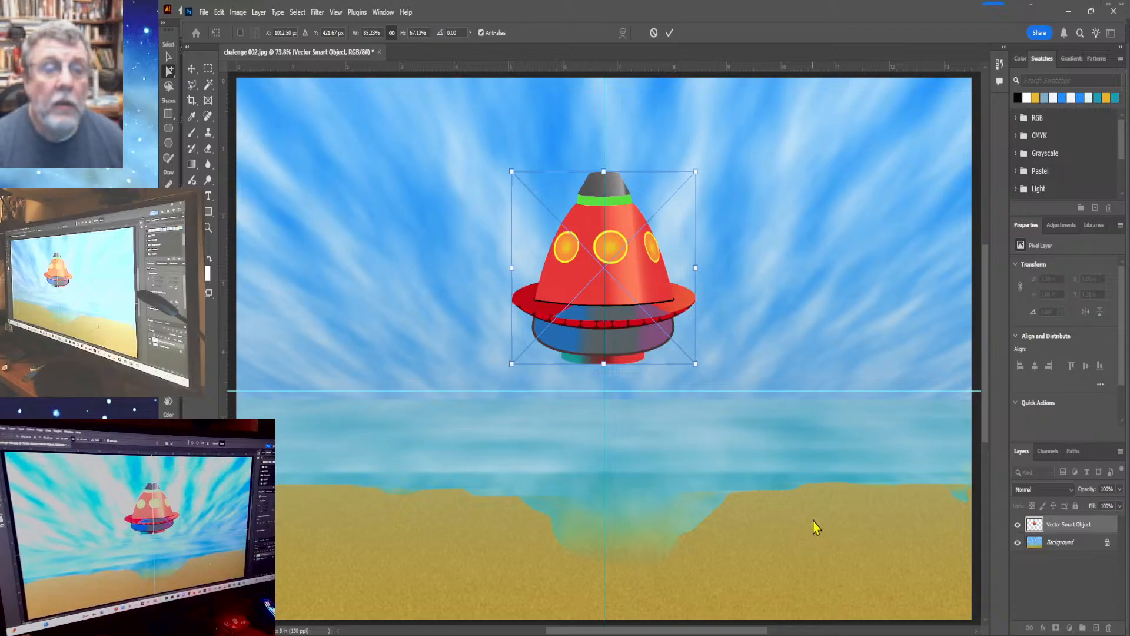
{"action": "key", "text": "Return"}
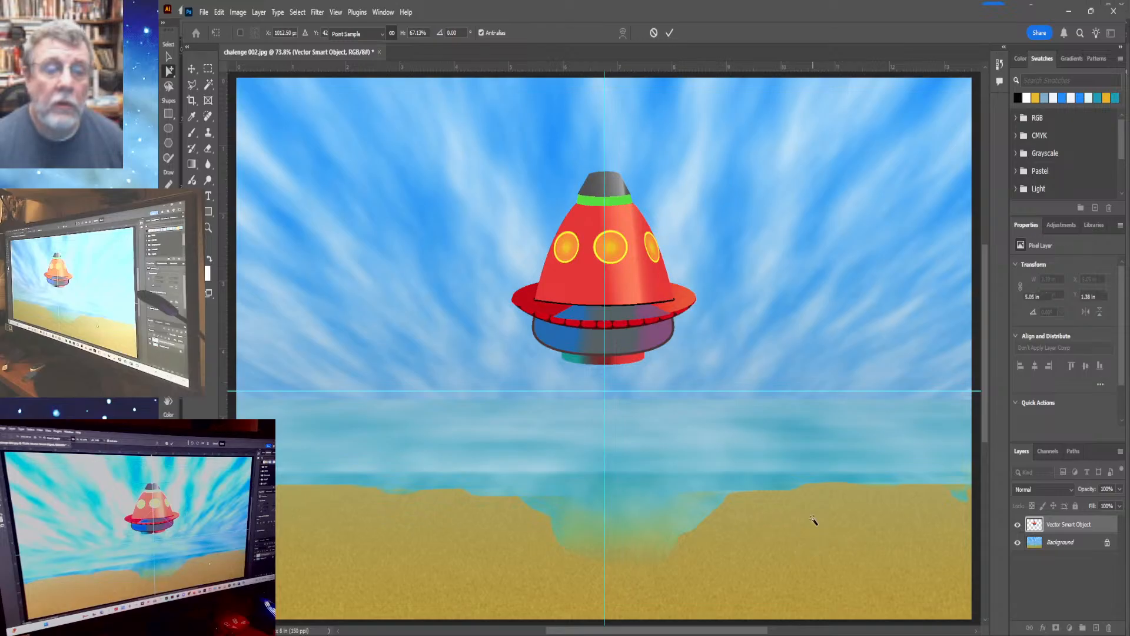
Select the empty area around the spaceship with the Magic Wand and invert the selection to outline the spaceship.
{"action": "key", "text": "w"}
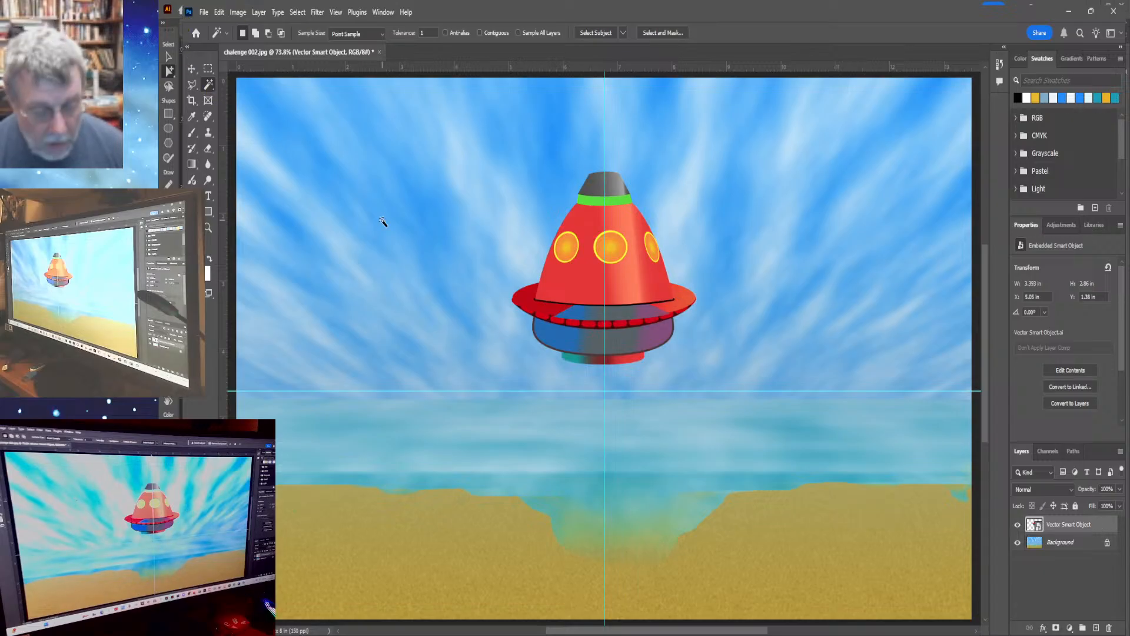
{"action": "left_click", "coordinate": [493, 327]}
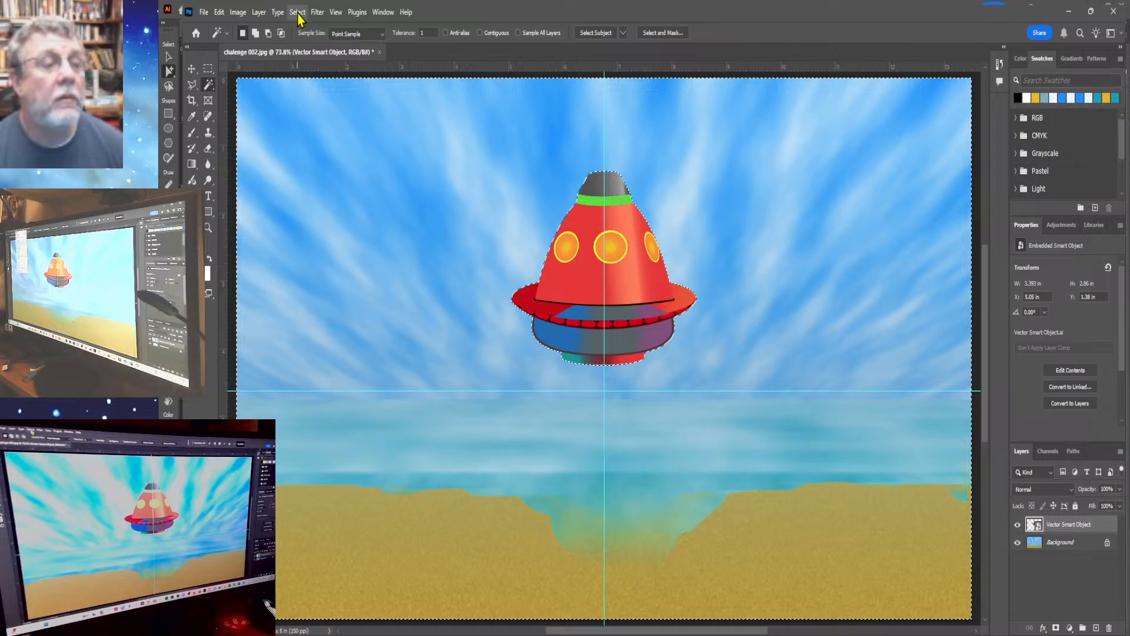
{"action": "key", "text": "shift+ctrl+i"}
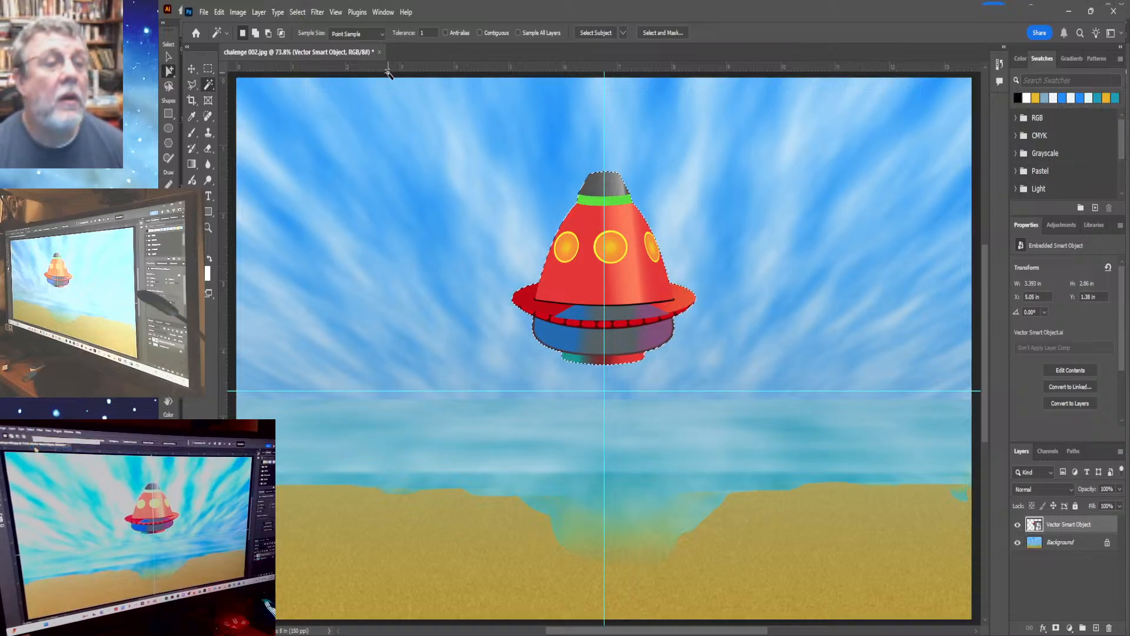
Try contracting the spaceship selection slightly and feathering its edge.
{"action": "left_click", "coordinate": [297, 13]}
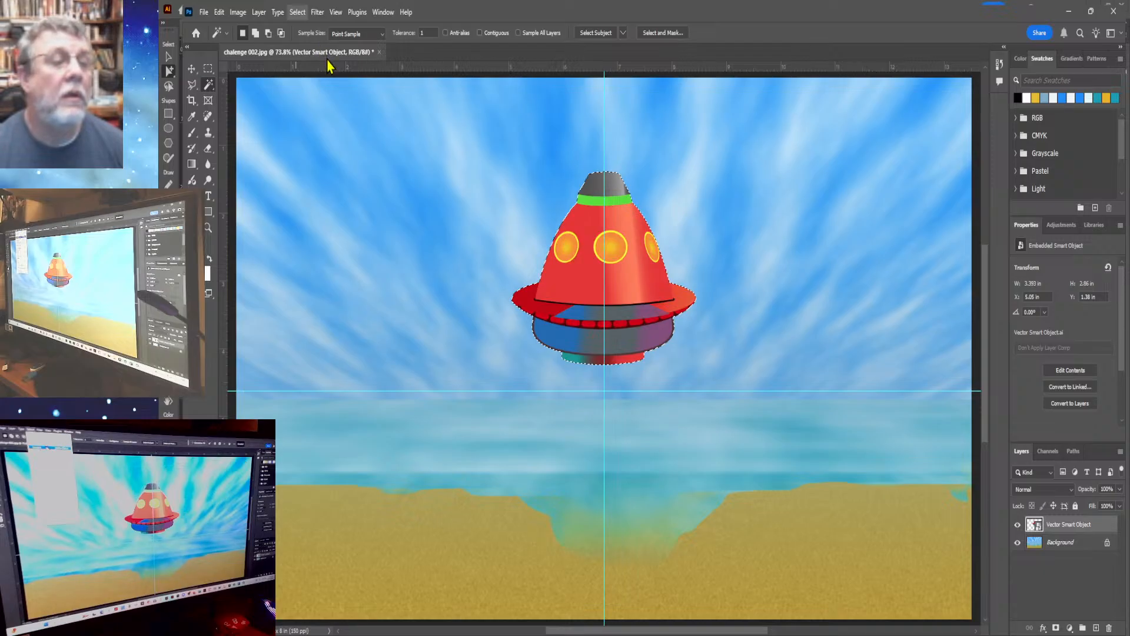
{"action": "mouse_move", "coordinate": [334, 207]}
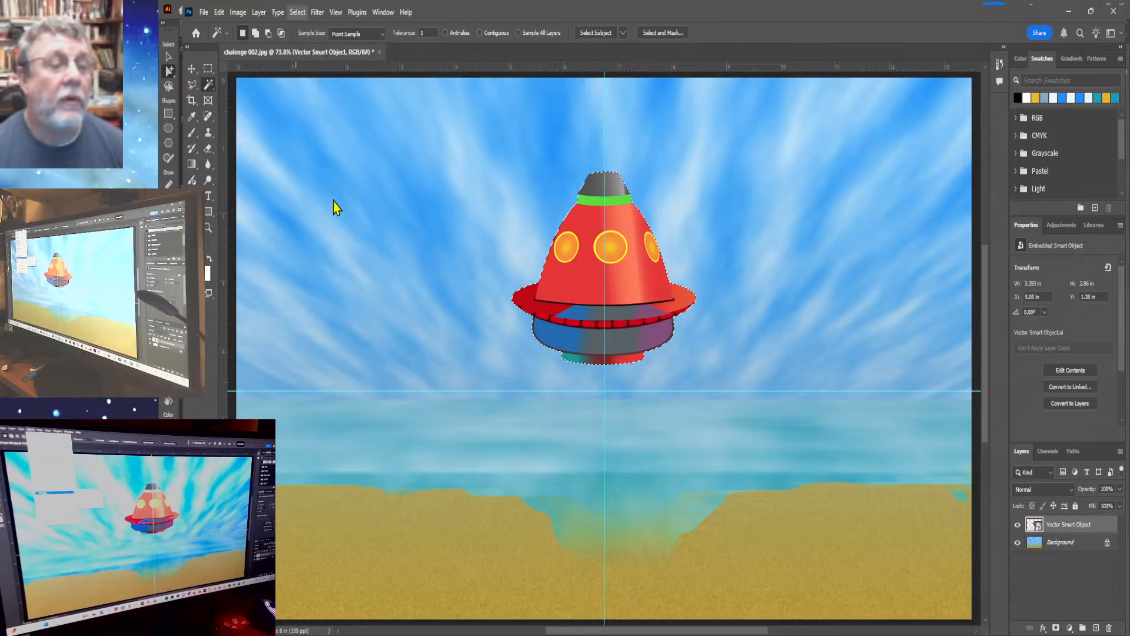
{"action": "left_click", "coordinate": [411, 244]}
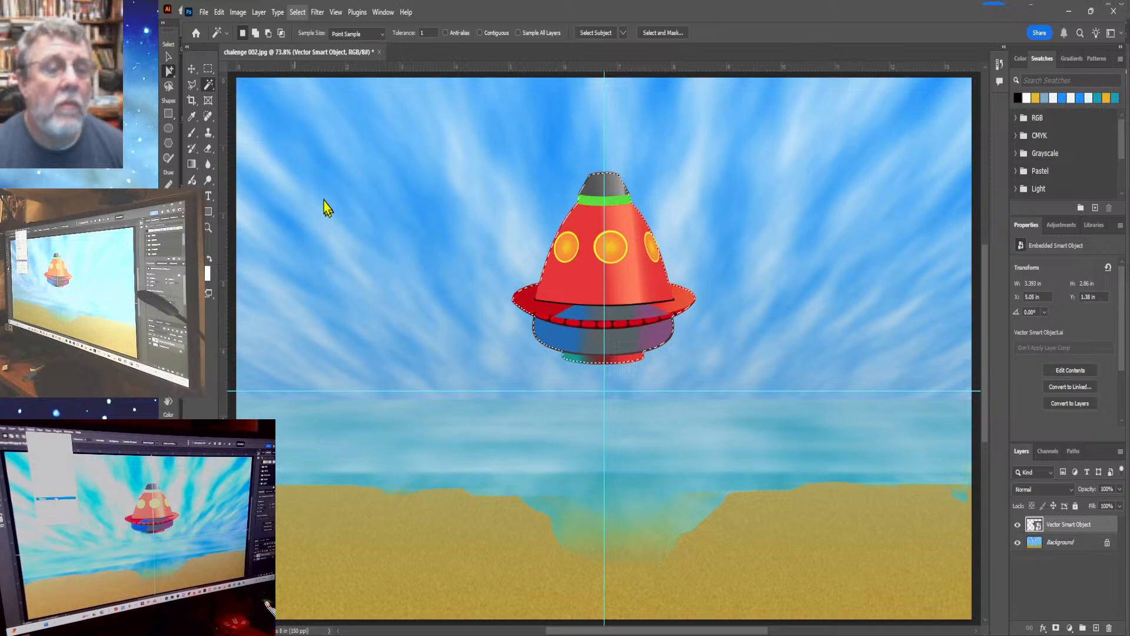
{"action": "mouse_move", "coordinate": [323, 200]}
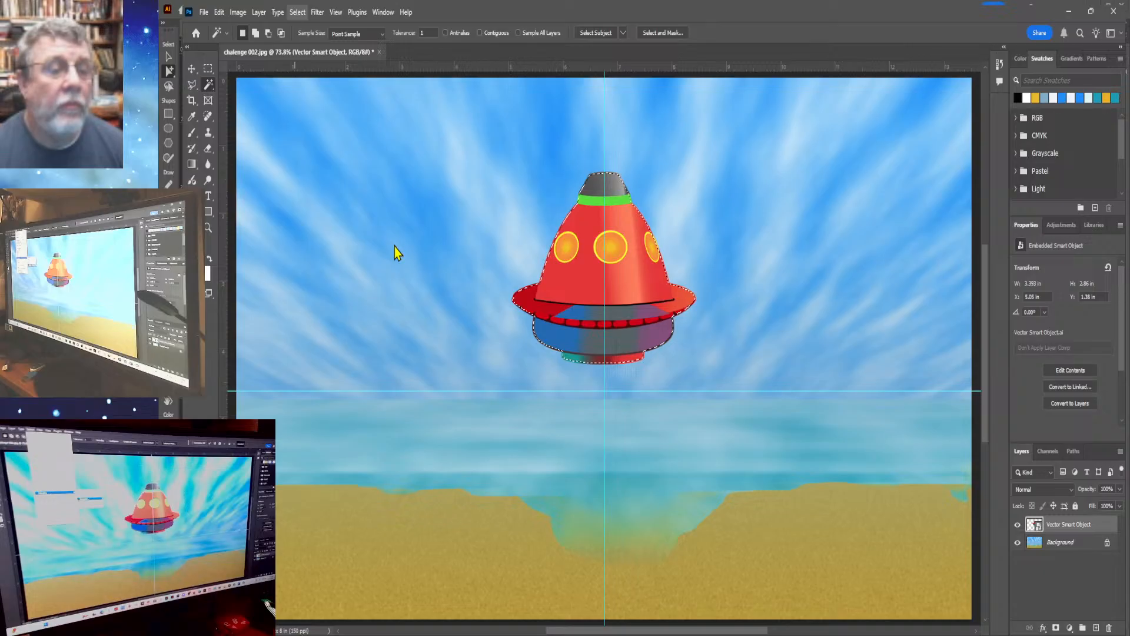
{"action": "left_click", "coordinate": [395, 247]}
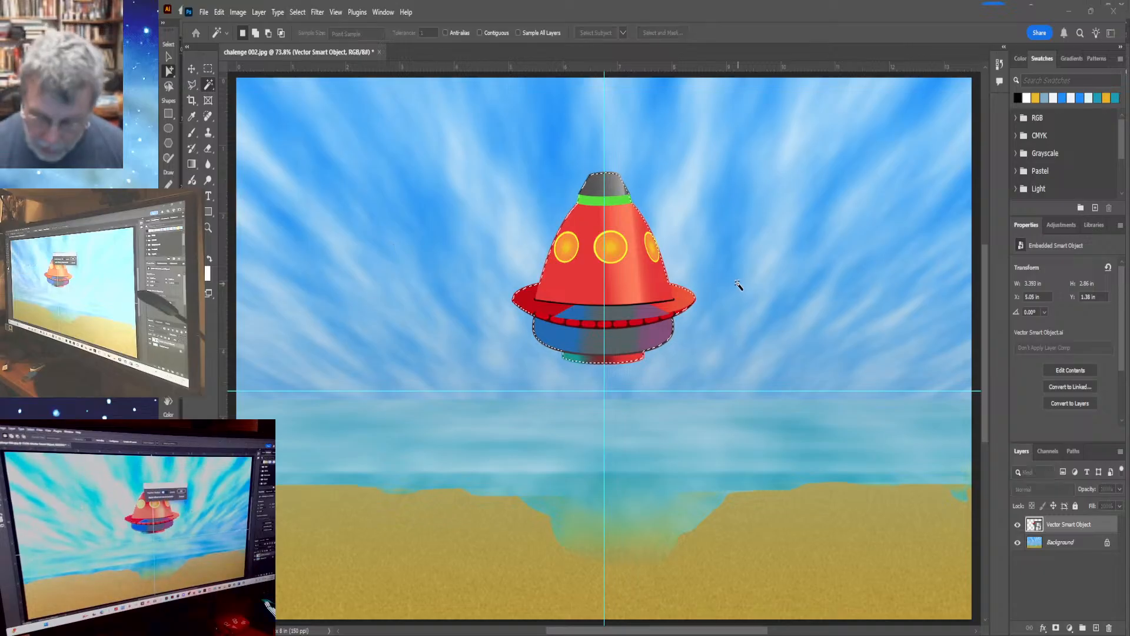
{"action": "left_click", "coordinate": [706, 207]}
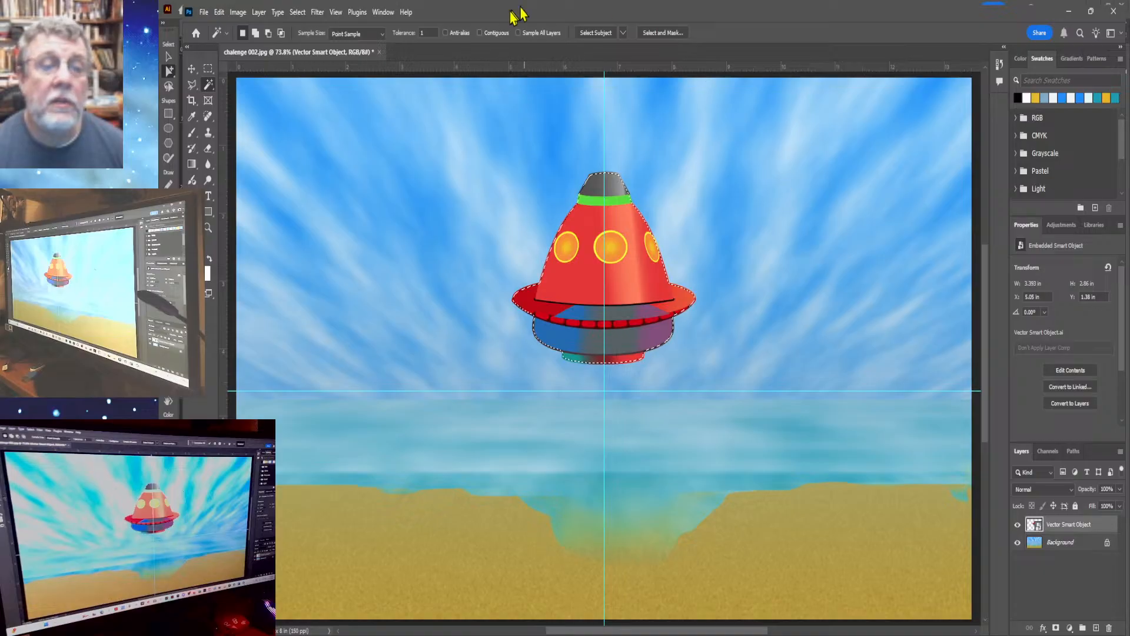
Invert the selection, deselect it, and bring back the original selection along the spaceship's outline.
{"action": "left_click", "coordinate": [296, 13]}
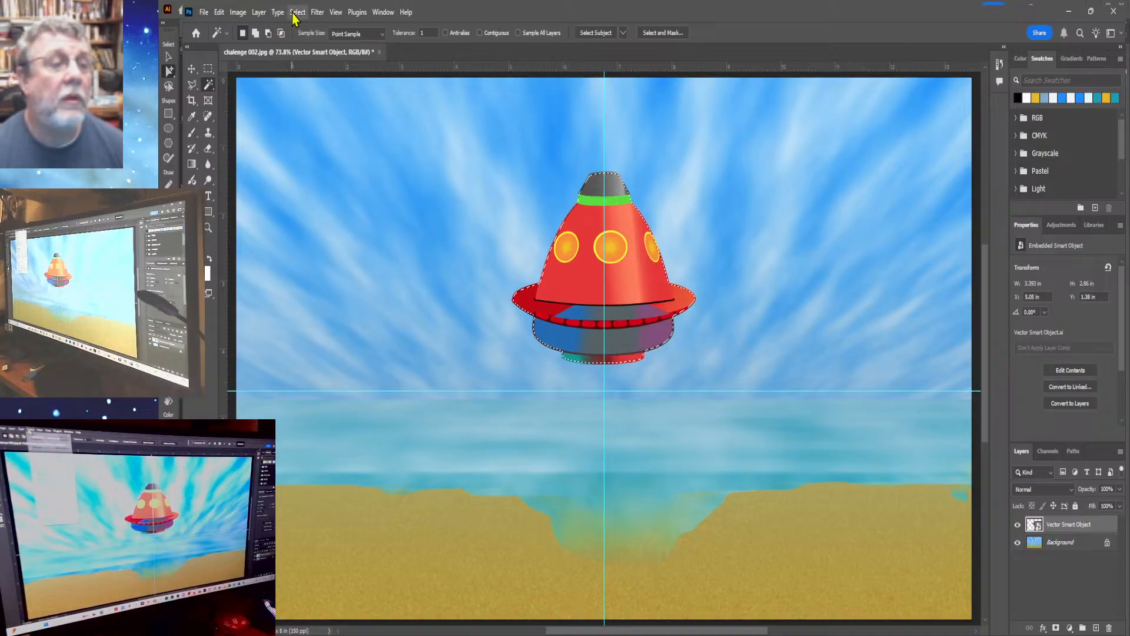
{"action": "left_click", "coordinate": [306, 72]}
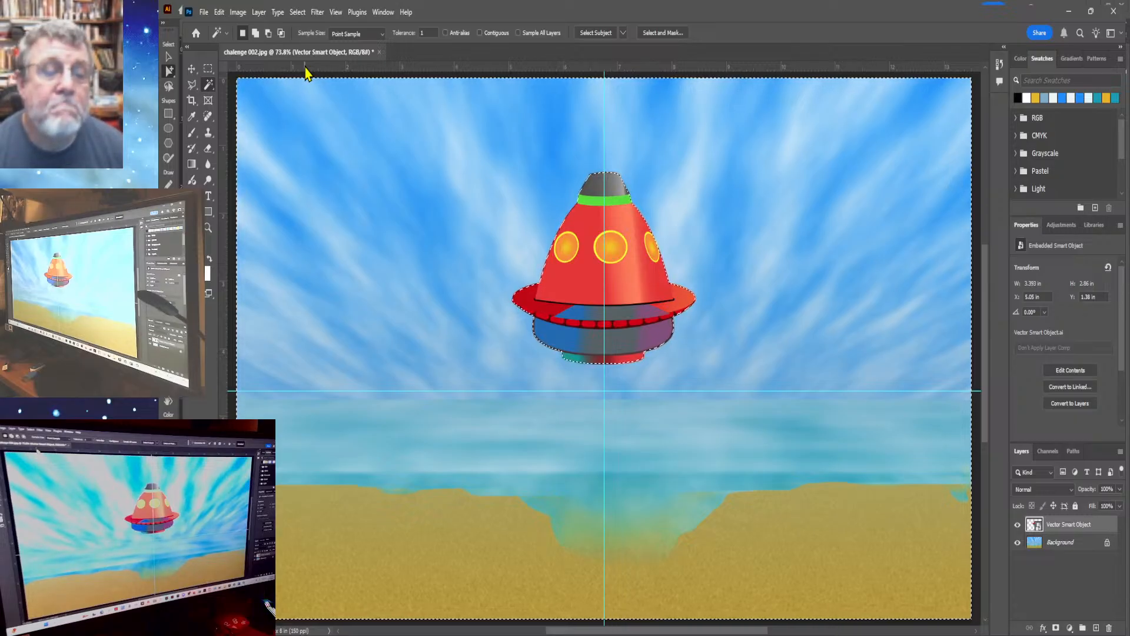
{"action": "key", "text": "ctrl+d"}
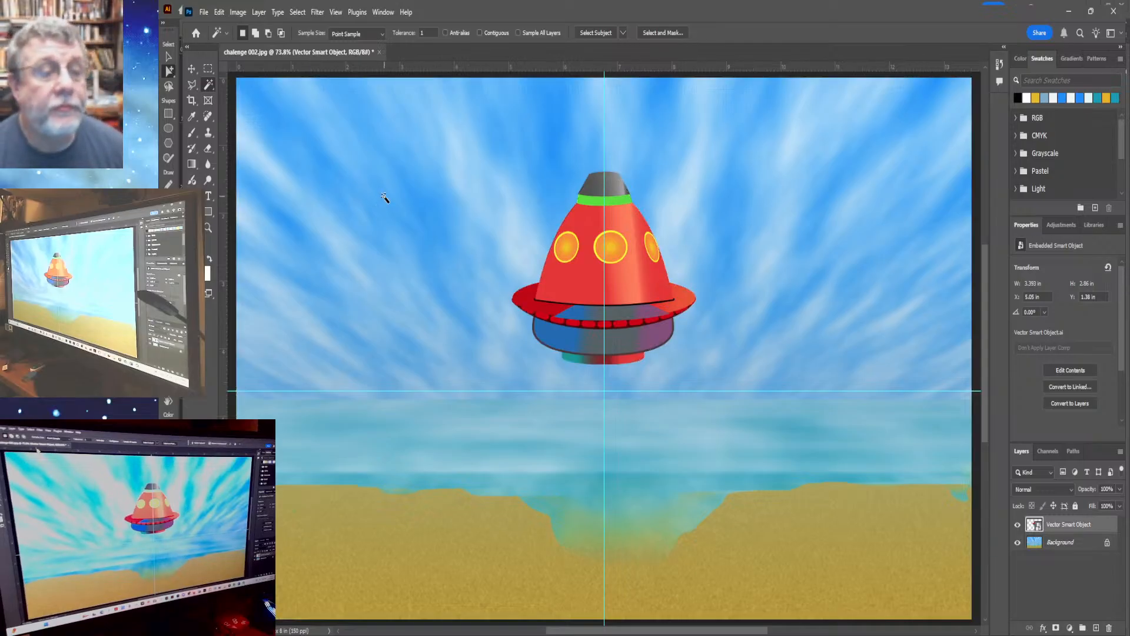
{"action": "key", "text": "ctrl+shift+d"}
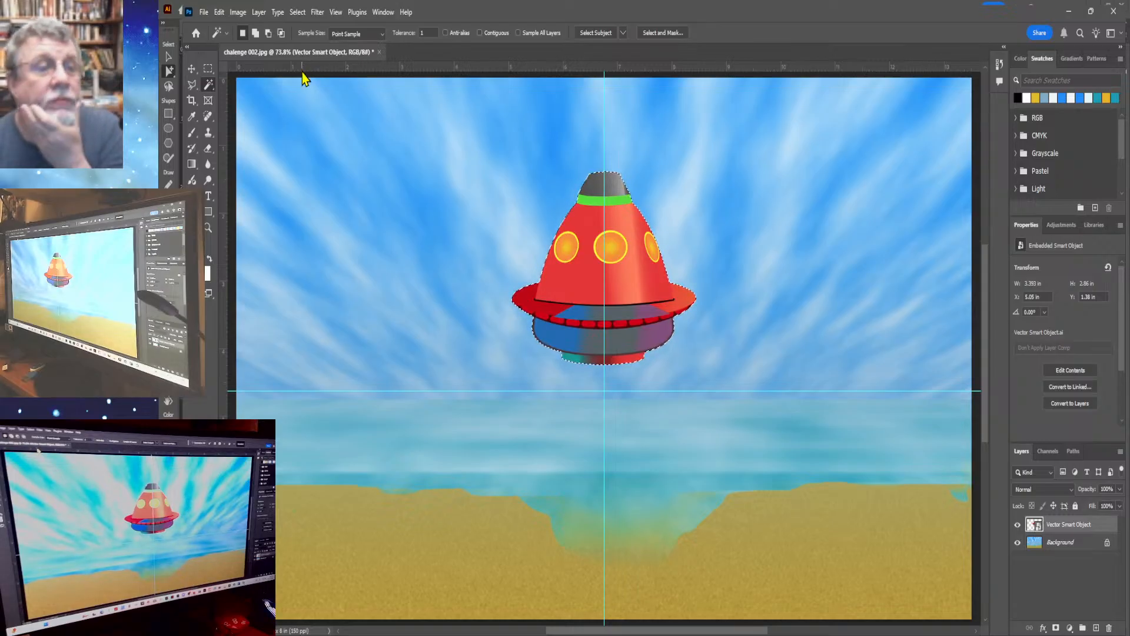
Expand the spaceship selection outward and feather it to form a soft halo around the ship.
{"action": "left_click", "coordinate": [298, 13]}
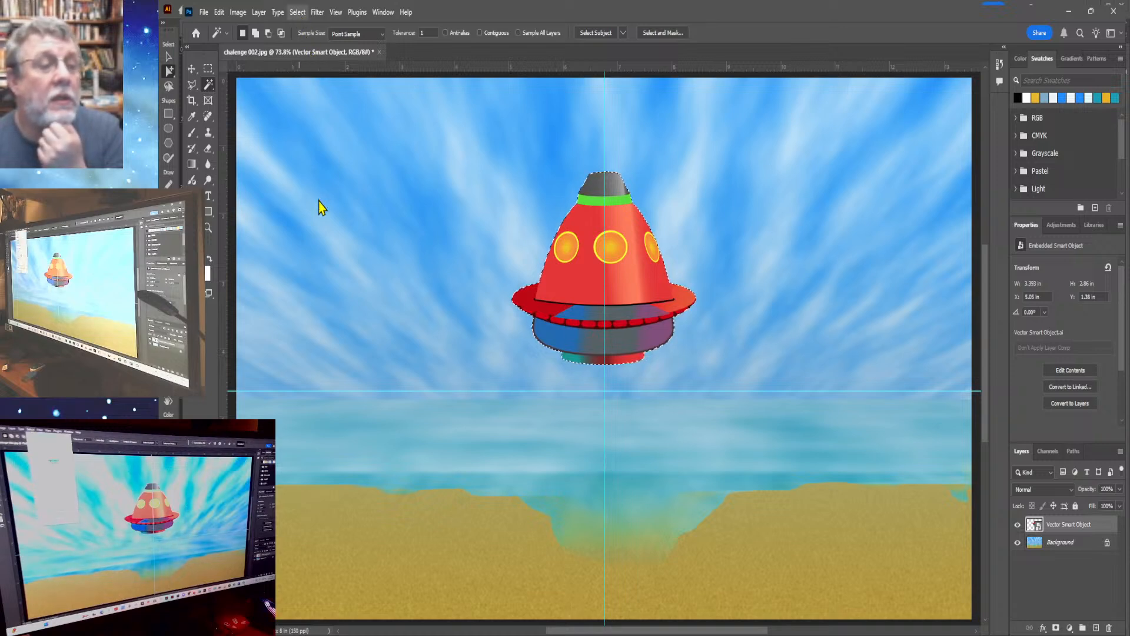
{"action": "mouse_move", "coordinate": [396, 246]}
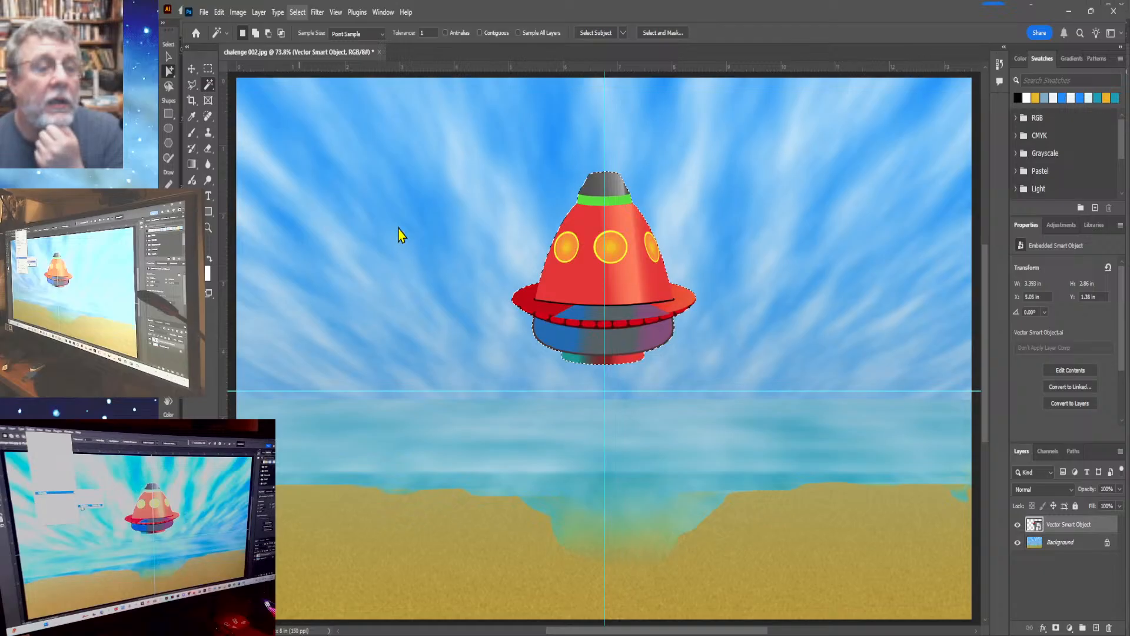
{"action": "left_click", "coordinate": [418, 227]}
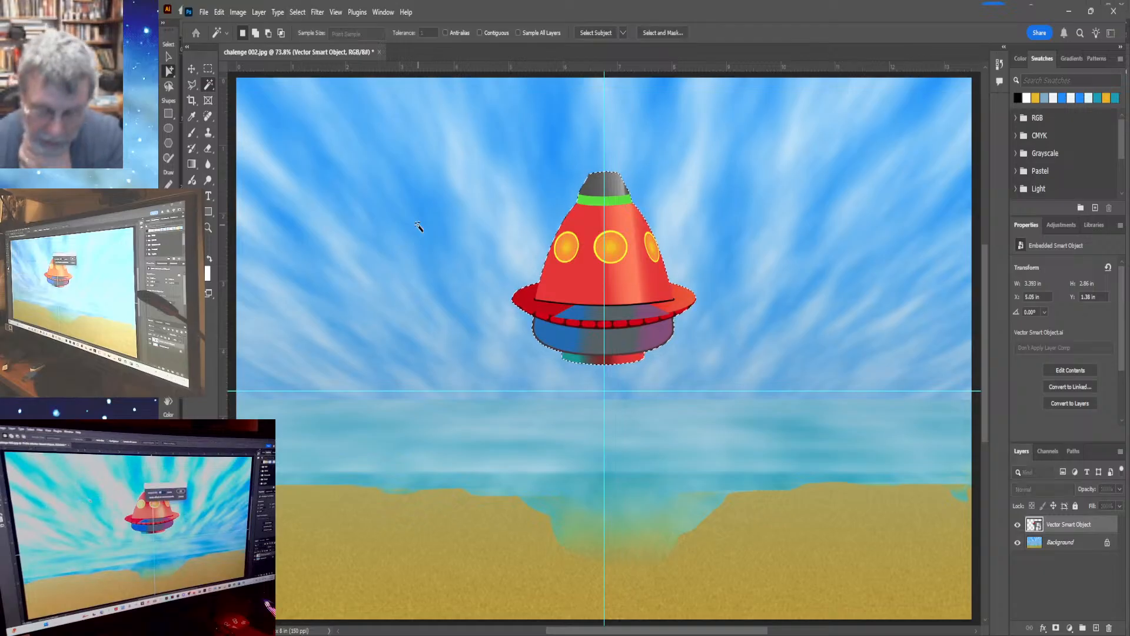
{"action": "key", "text": "Return"}
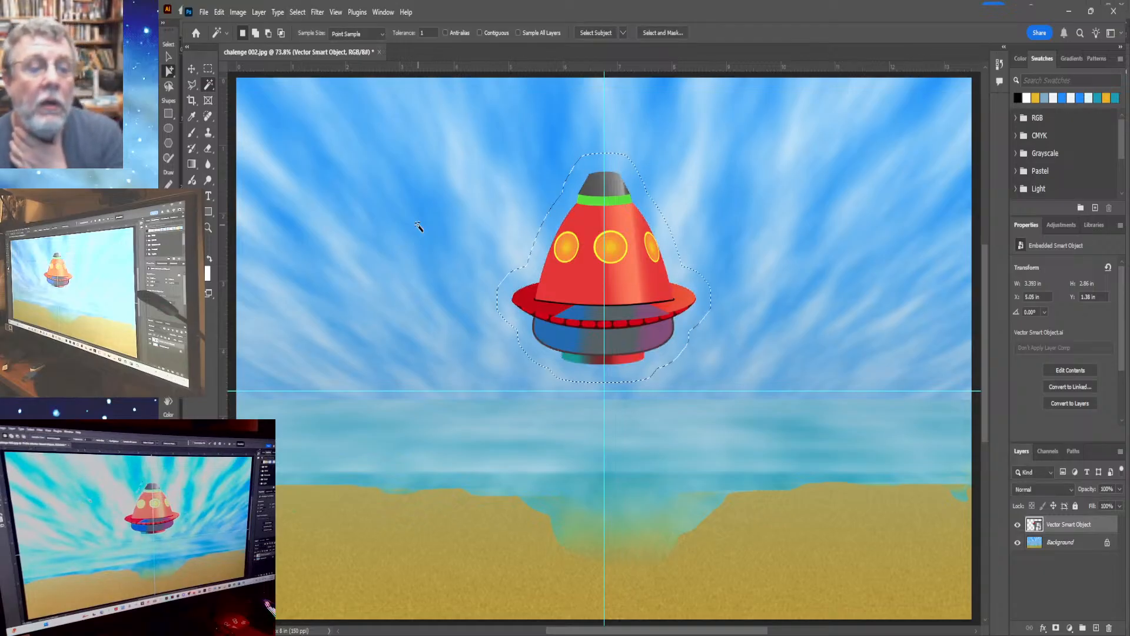
{"action": "left_click", "coordinate": [297, 13]}
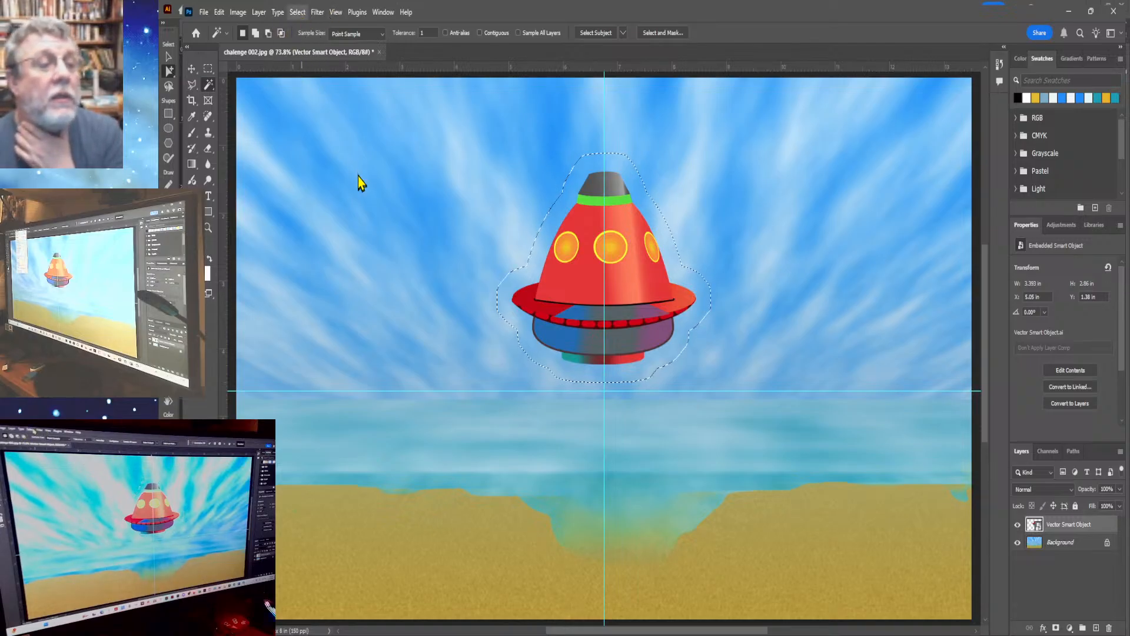
{"action": "left_click", "coordinate": [397, 247]}
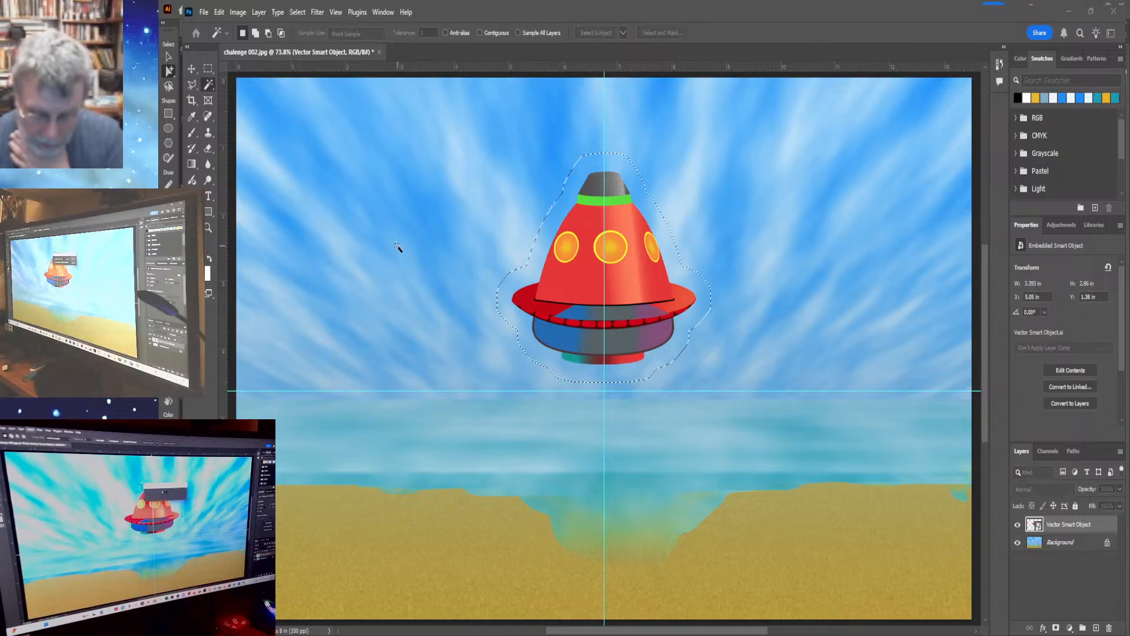
{"action": "key", "text": "Return"}
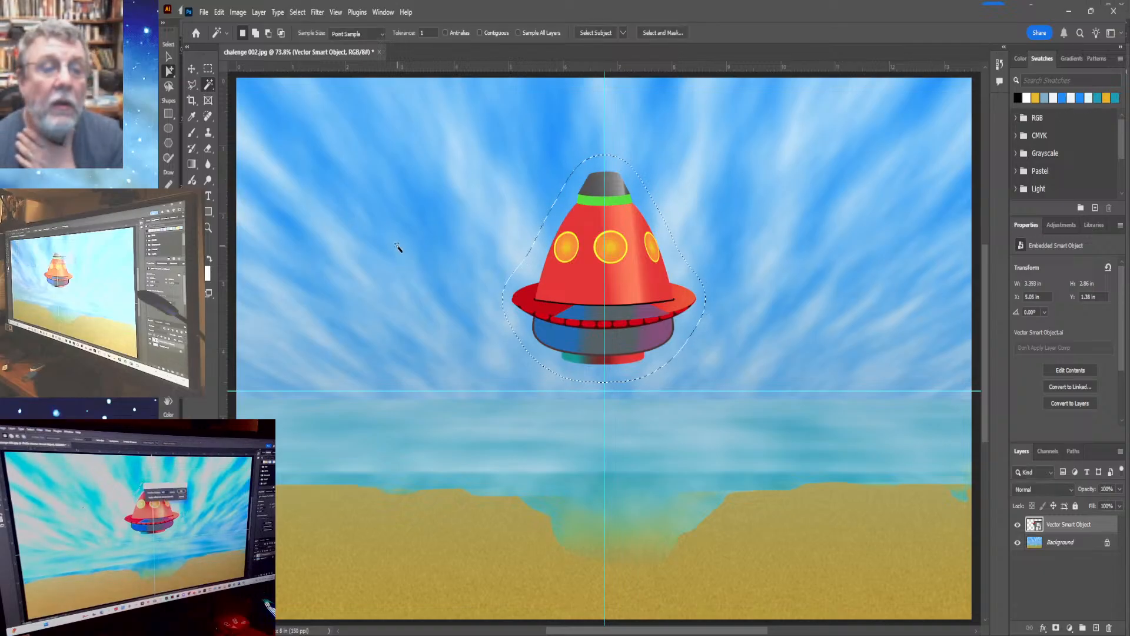
Add a new layer directly above the Background and fill the feathered selection with white.
{"action": "left_click", "coordinate": [1060, 543]}
{"action": "left_click", "coordinate": [1095, 629]}
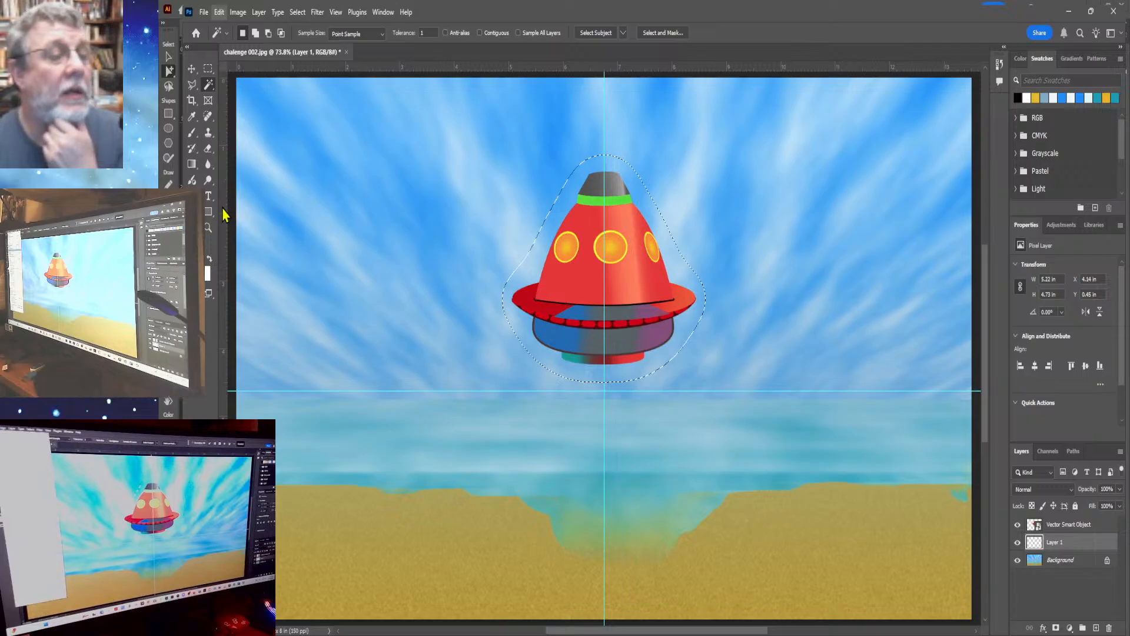
{"action": "key", "text": "i"}
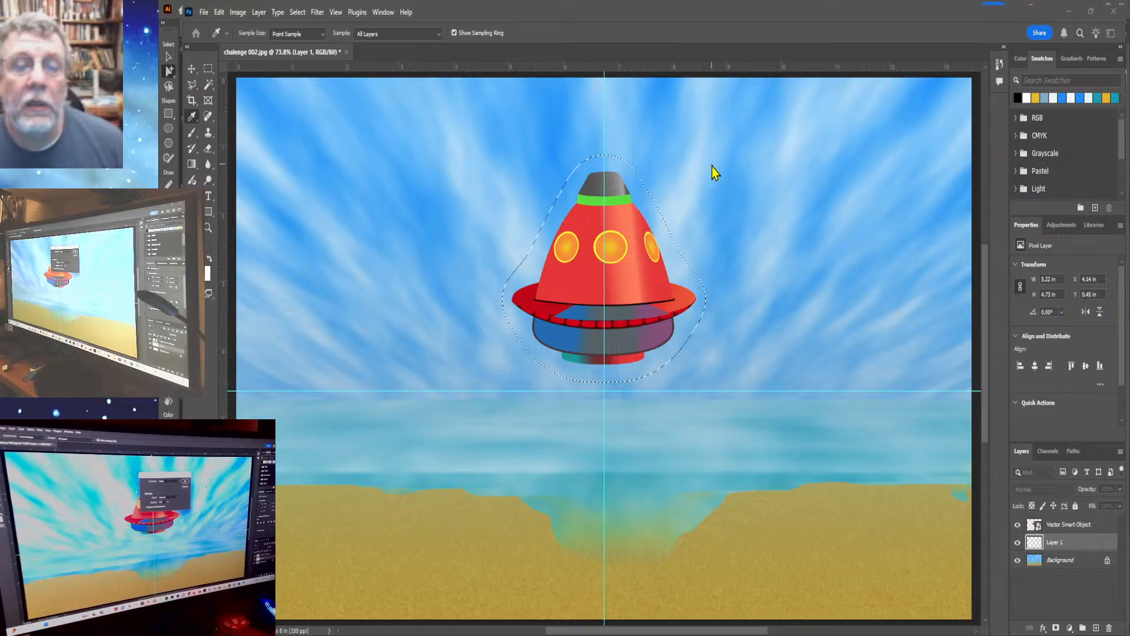
{"action": "key", "text": "w"}
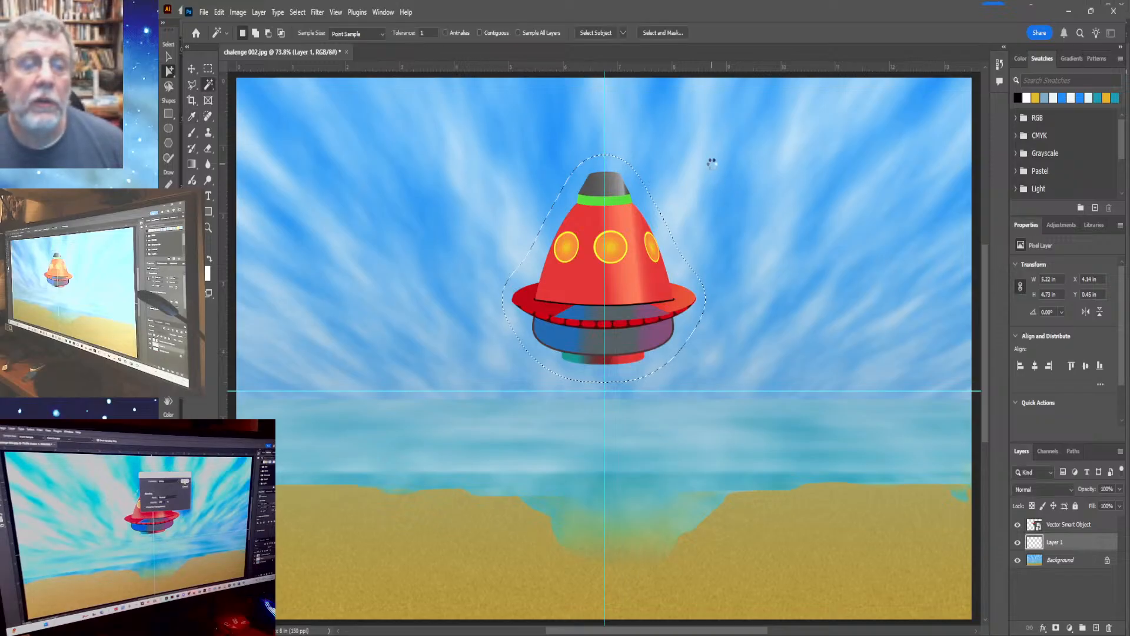
{"action": "key", "text": "alt+BackSpace"}
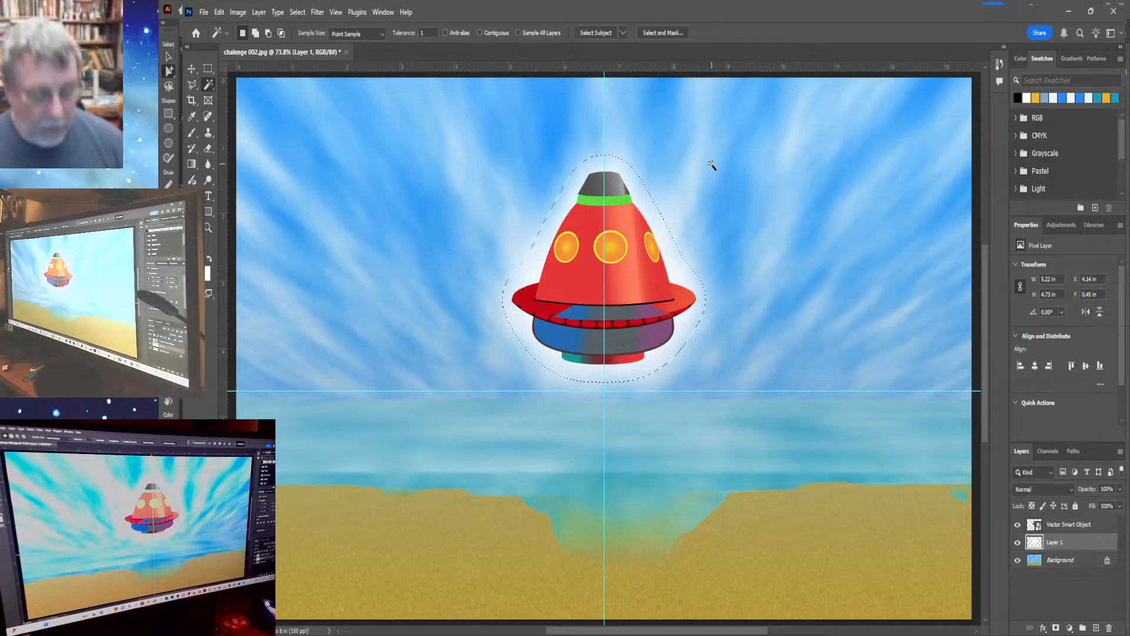
With the selection and guides hidden, set the white glow layer to Lighten blending at 62% opacity.
{"action": "key", "text": "ctrl+d"}
{"action": "key", "text": "ctrl+semicolon"}
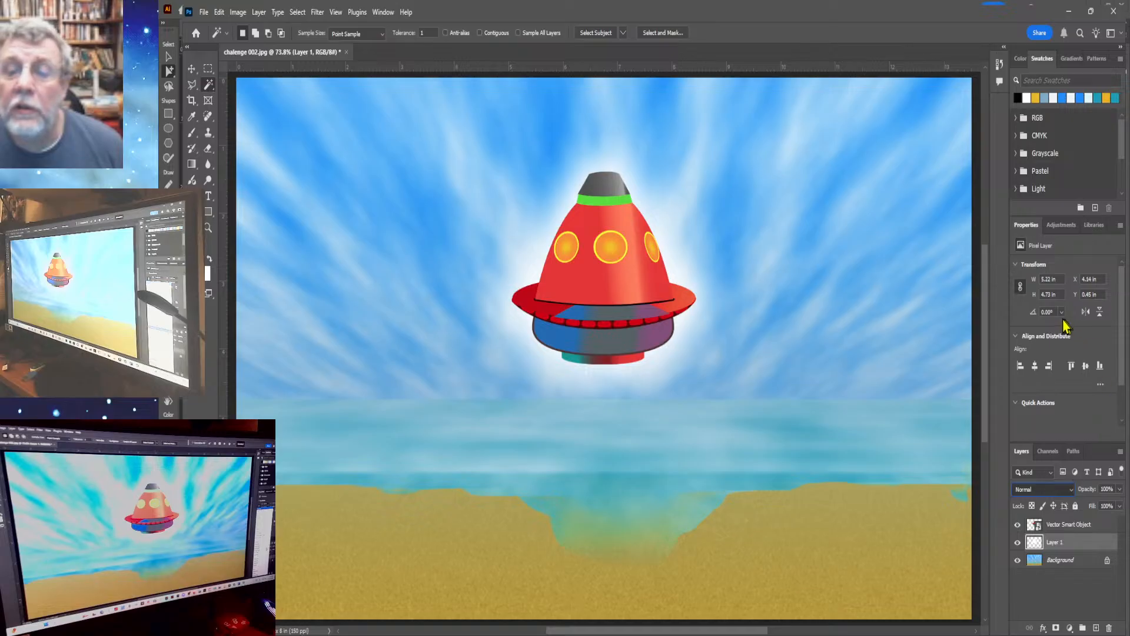
{"action": "key", "text": "shift+plus"}
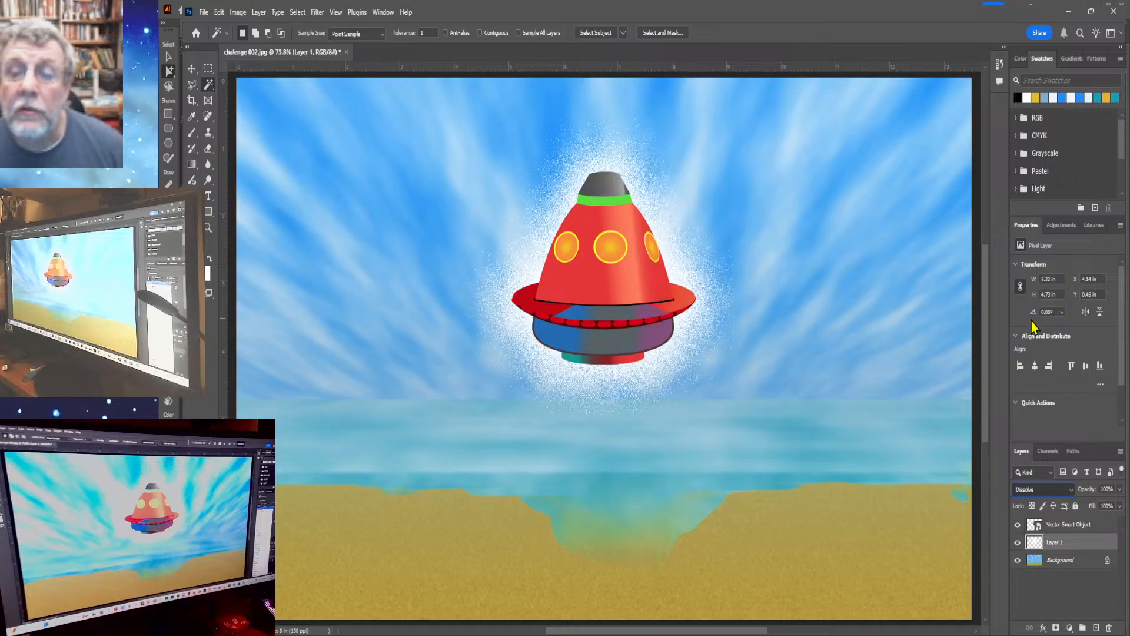
{"action": "key", "text": "shift+plus"}
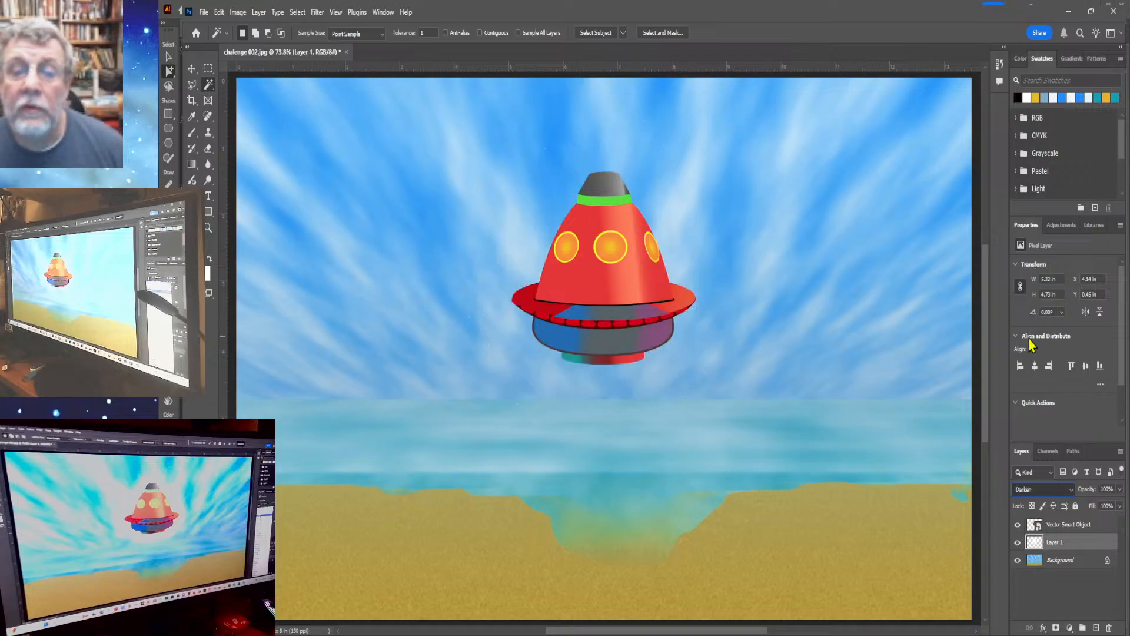
{"action": "key", "text": "shift+plus"}
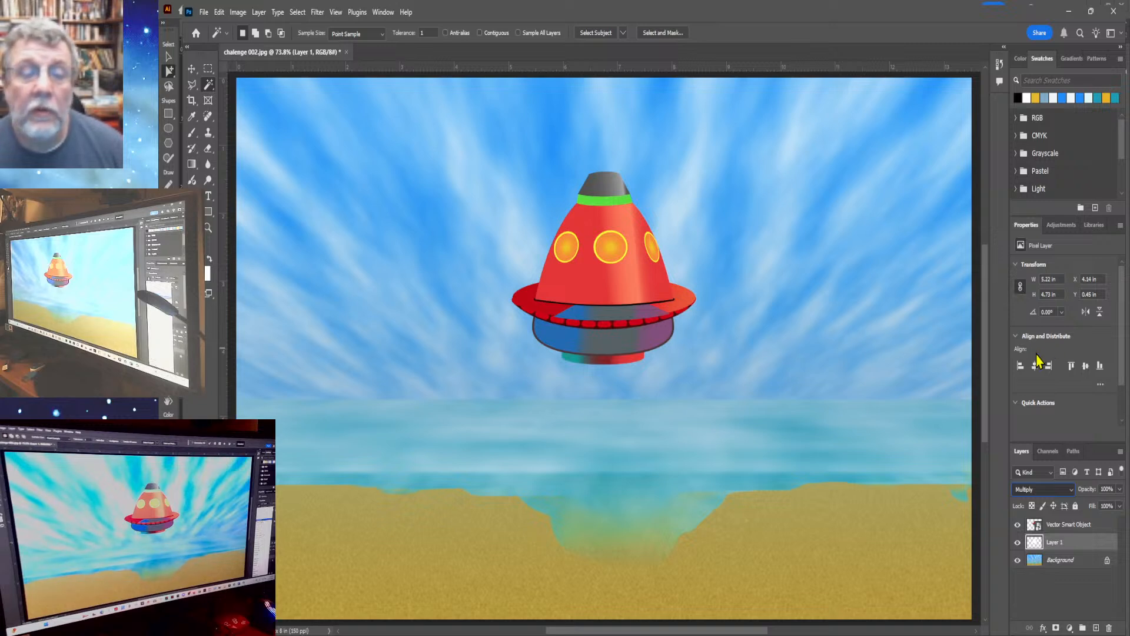
{"action": "key", "text": "shift+plus"}
{"action": "key", "text": "shift+plus"}
{"action": "key", "text": "shift+plus"}
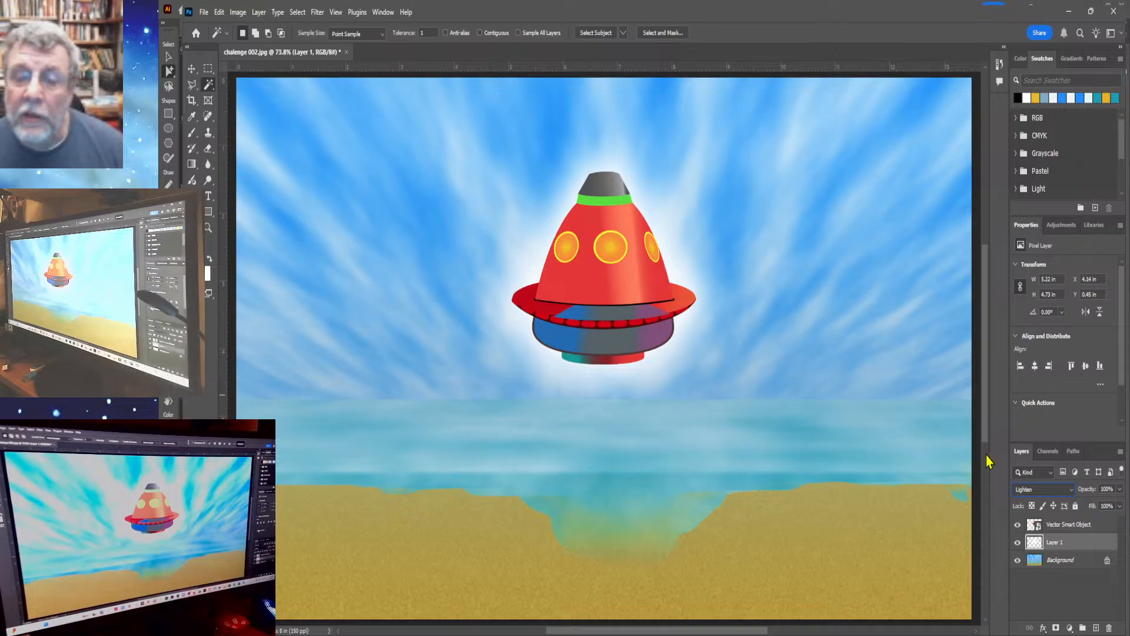
{"action": "left_click", "coordinate": [1115, 489]}
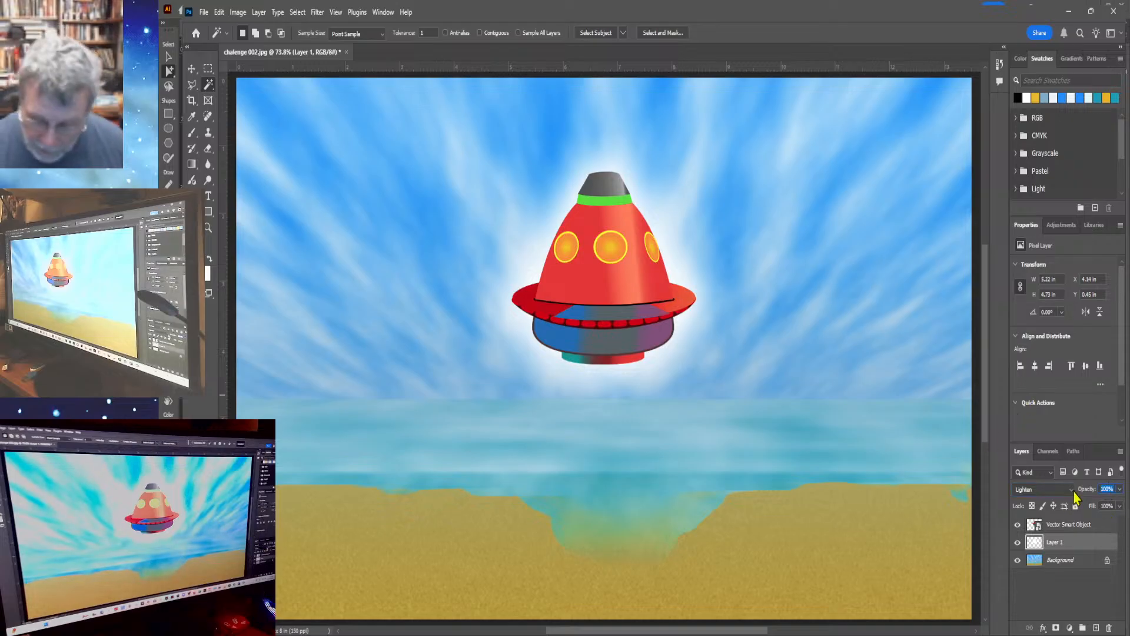
{"action": "type", "text": "62"}
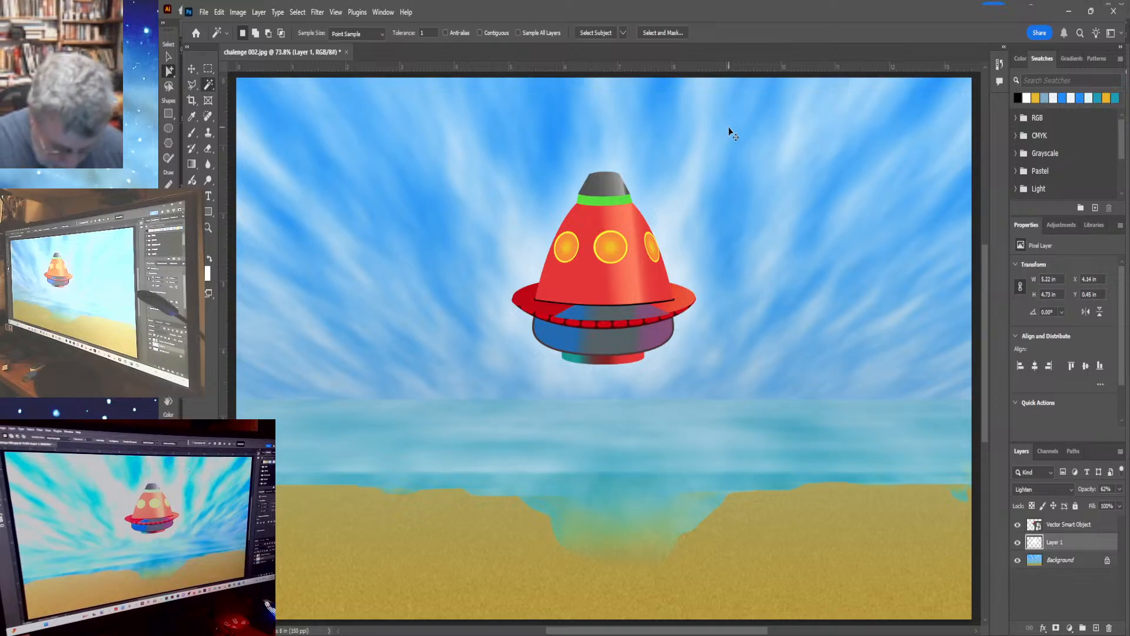
Show the selection and guides again and invert the selection to cover everything outside the glow.
{"action": "key", "text": "ctrl+h"}
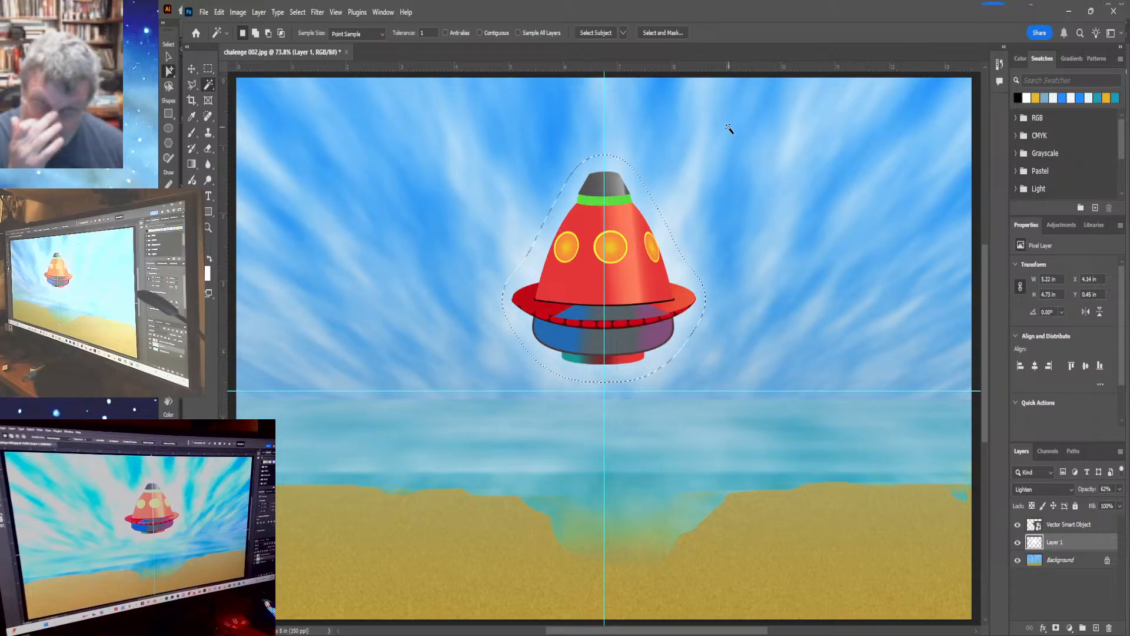
{"action": "left_click", "coordinate": [301, 14]}
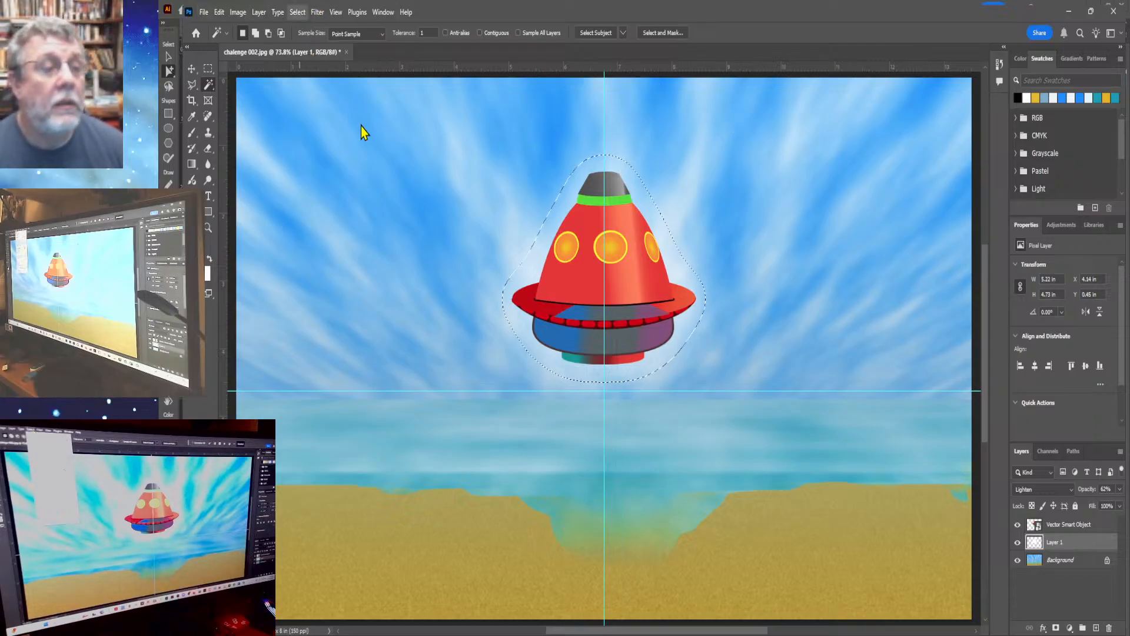
{"action": "left_click", "coordinate": [306, 66]}
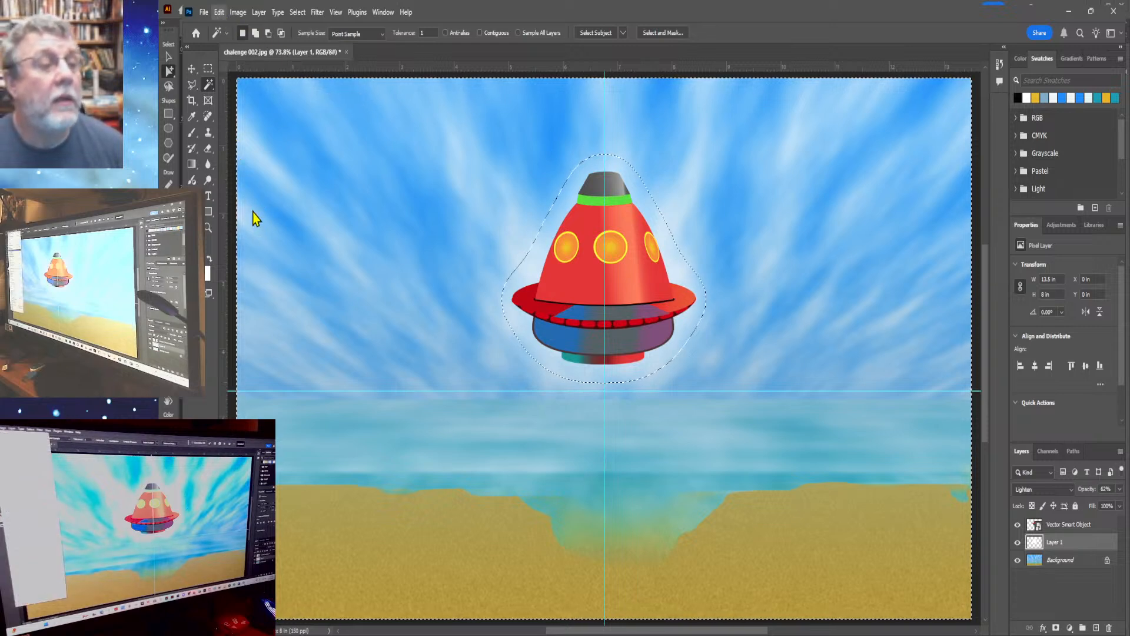
Try filling the inverted selection on the glow layer with black, and undo the fill.
{"action": "key", "text": "i"}
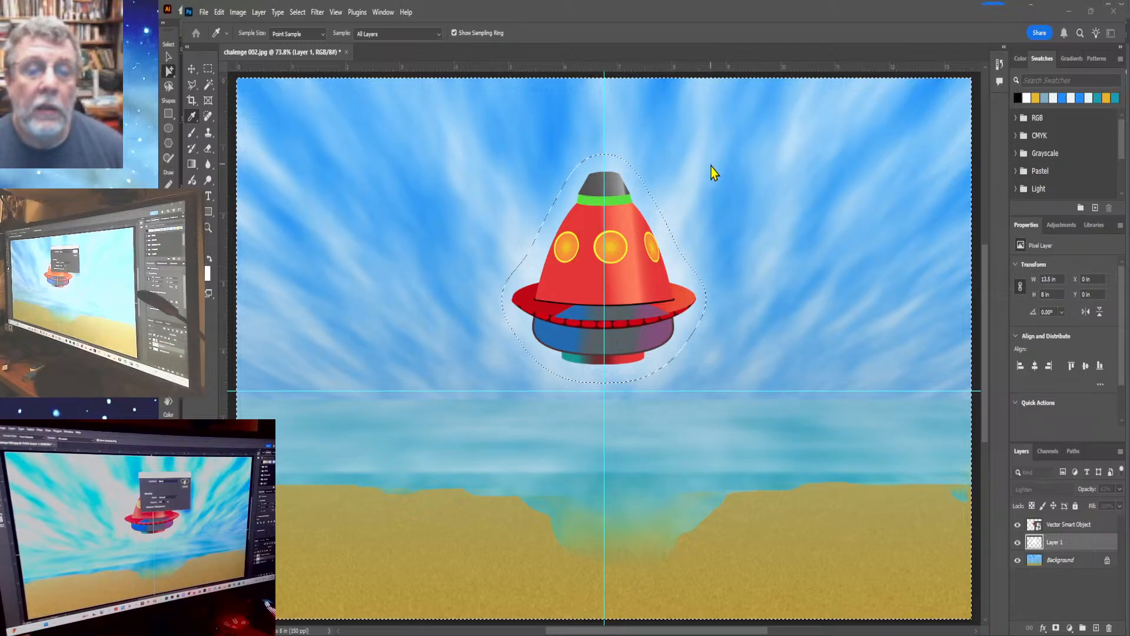
{"action": "key", "text": "w"}
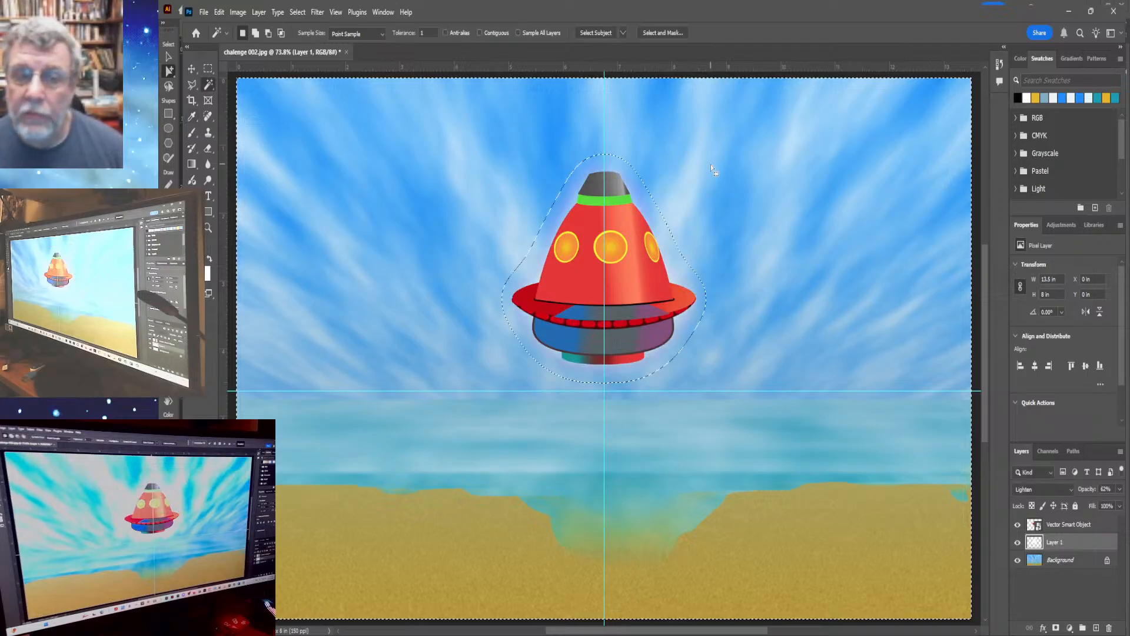
{"action": "key", "text": "alt+BackSpace"}
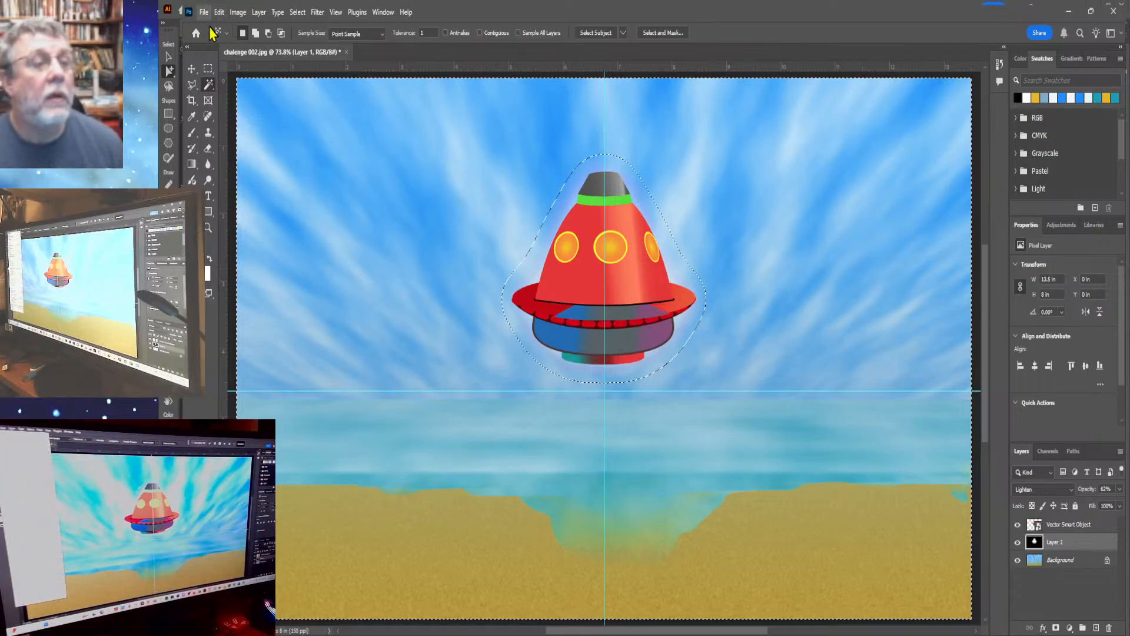
{"action": "key", "text": "ctrl+z"}
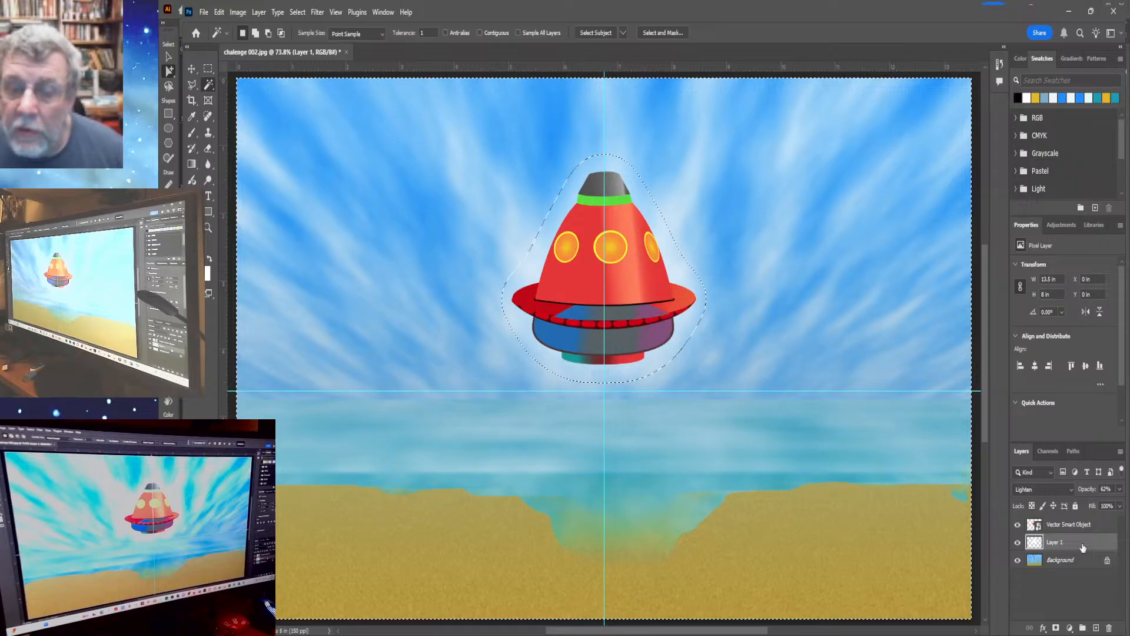
Add a new layer directly above the white glow layer and fill the inverted selection with black.
{"action": "left_click", "coordinate": [1097, 629]}
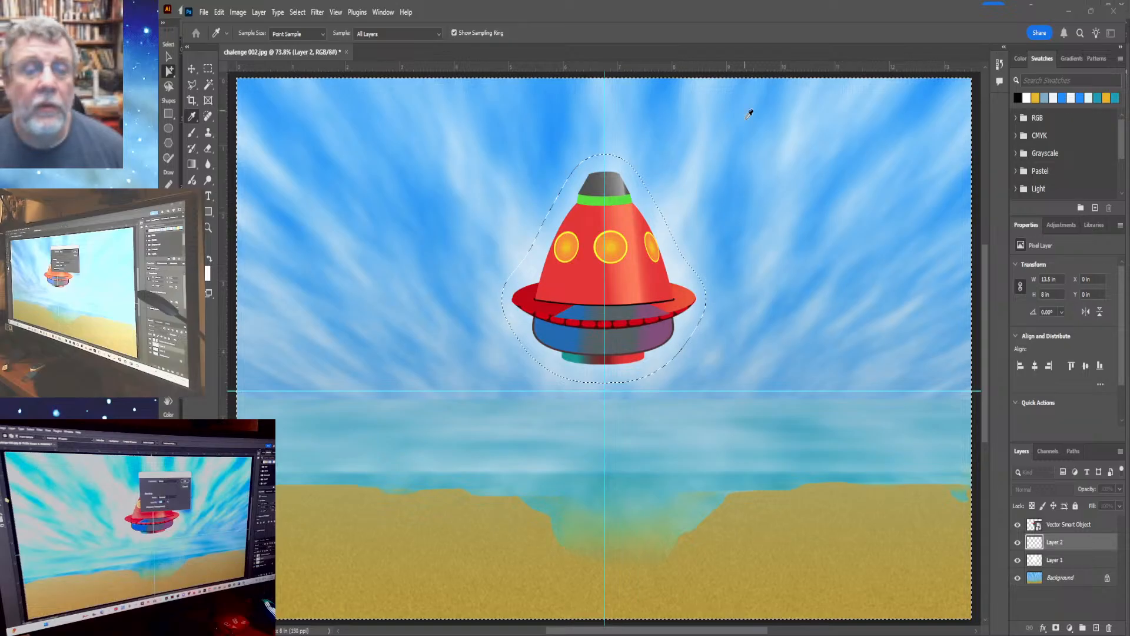
{"action": "key", "text": "w"}
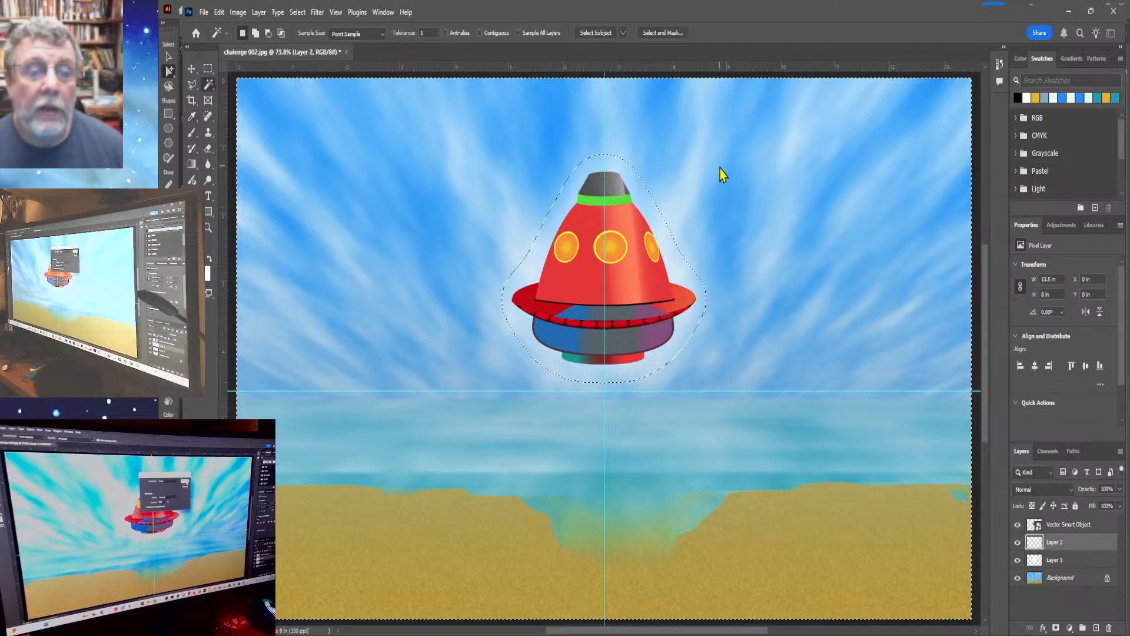
{"action": "key", "text": "alt+BackSpace"}
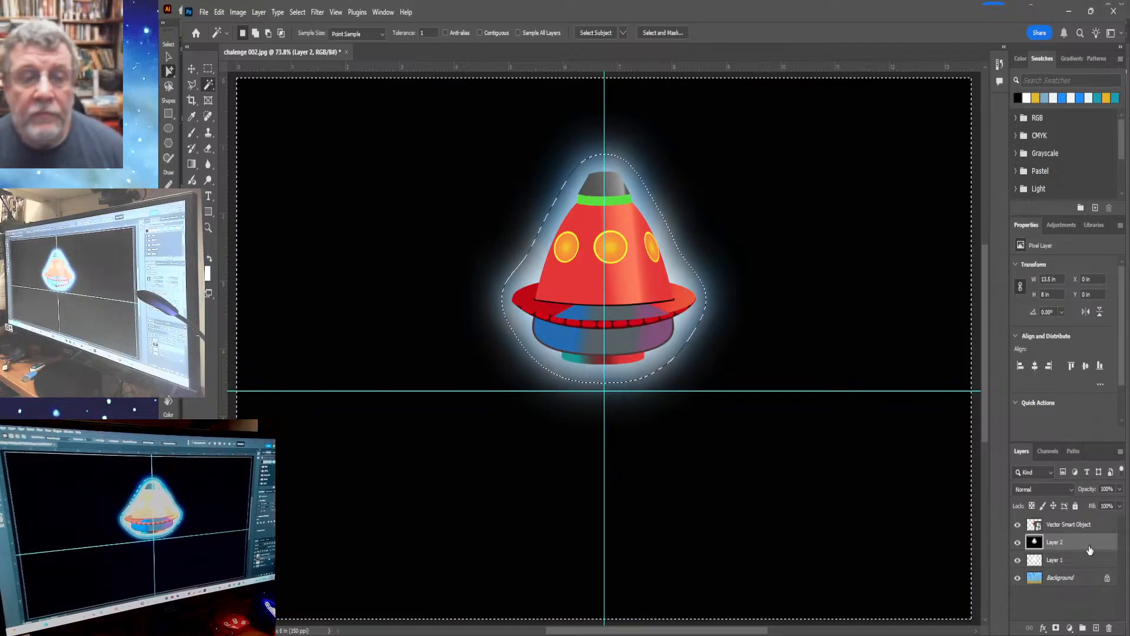
Set the black layer's opacity to 38%.
{"action": "left_click", "coordinate": [1114, 488]}
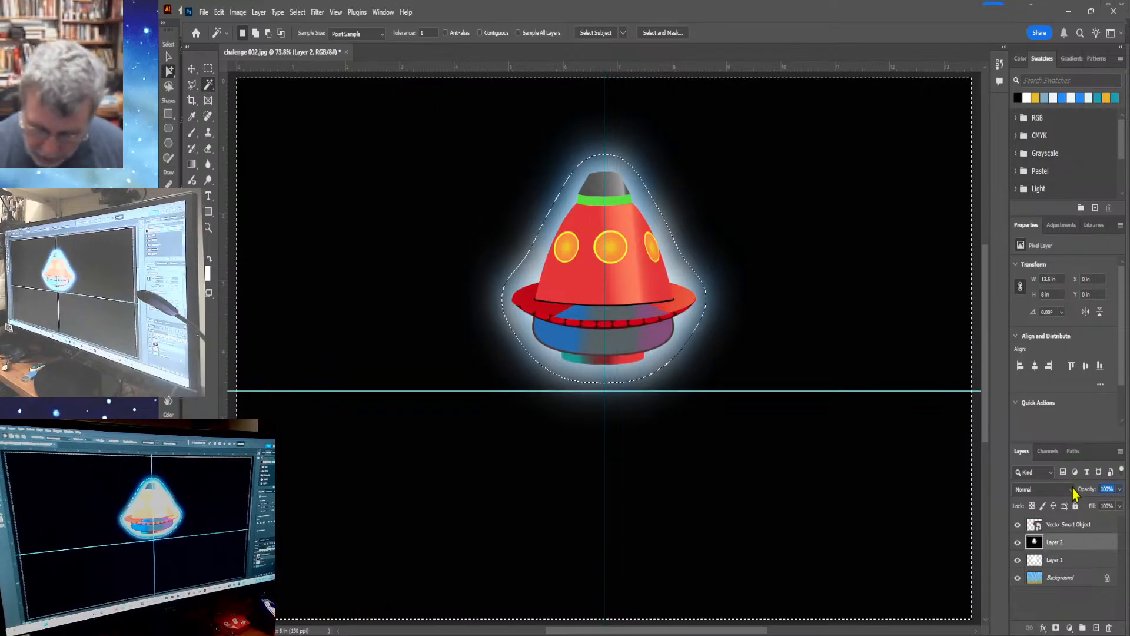
{"action": "type", "text": "38"}
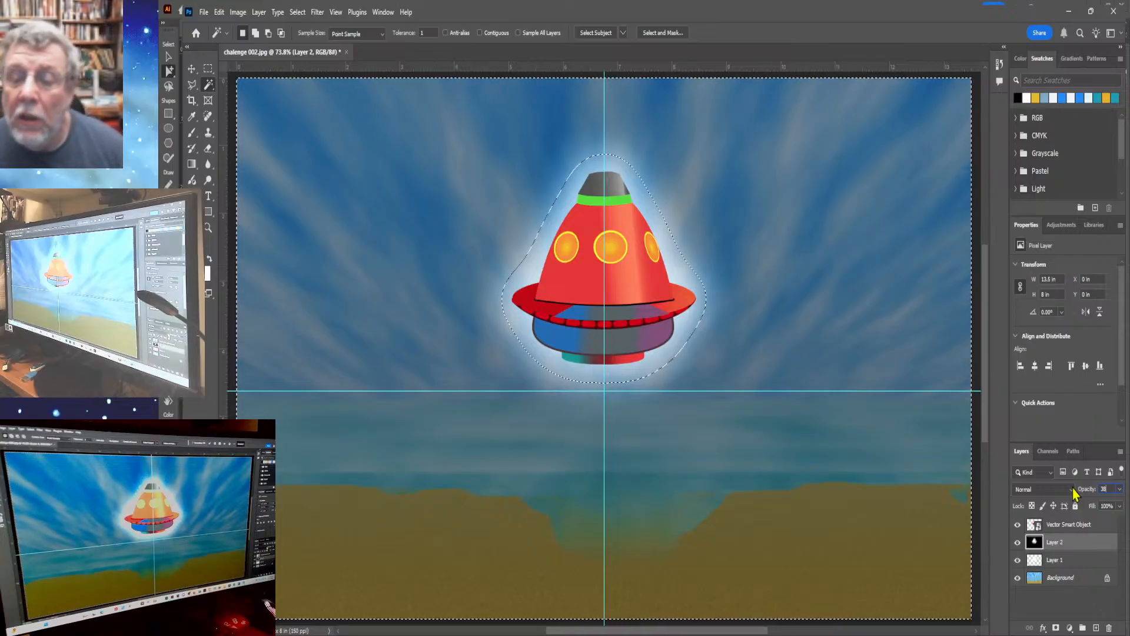
{"action": "key", "text": "Return"}
Compare blend modes such as Darken, Lighten, Linear Burn and Darker Color on the black layer, and settle on Multiply.
{"action": "scroll", "coordinate": [1071, 494], "scroll_direction": "down", "scroll_amount": 6}
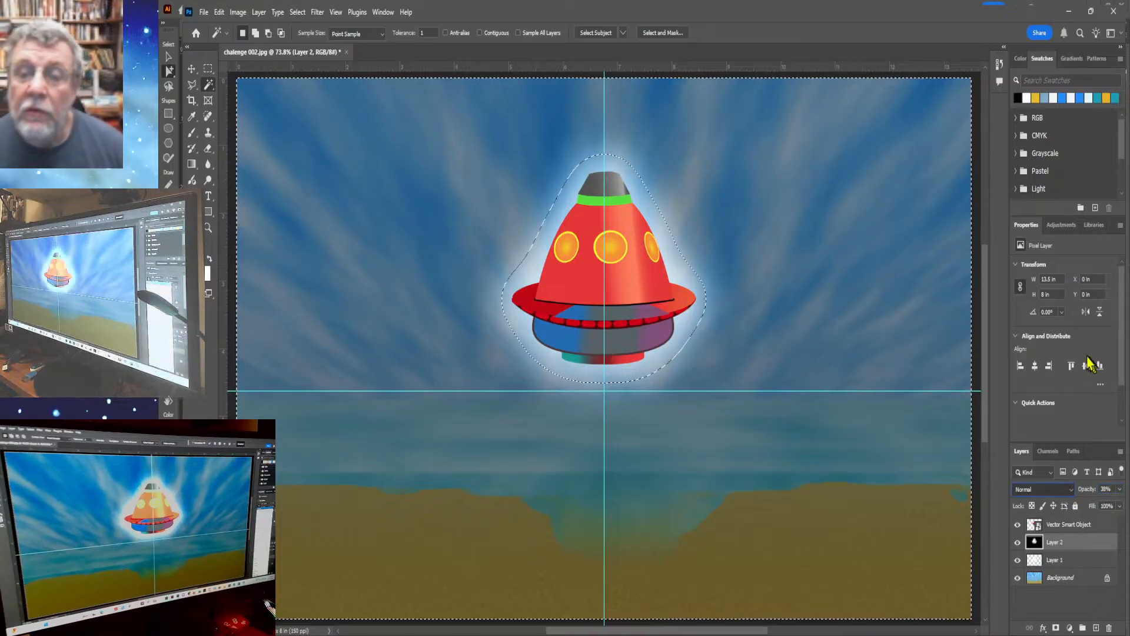
{"action": "key", "text": "Up"}
{"action": "key", "text": "Up"}
{"action": "key", "text": "Up"}
{"action": "key", "text": "Up"}
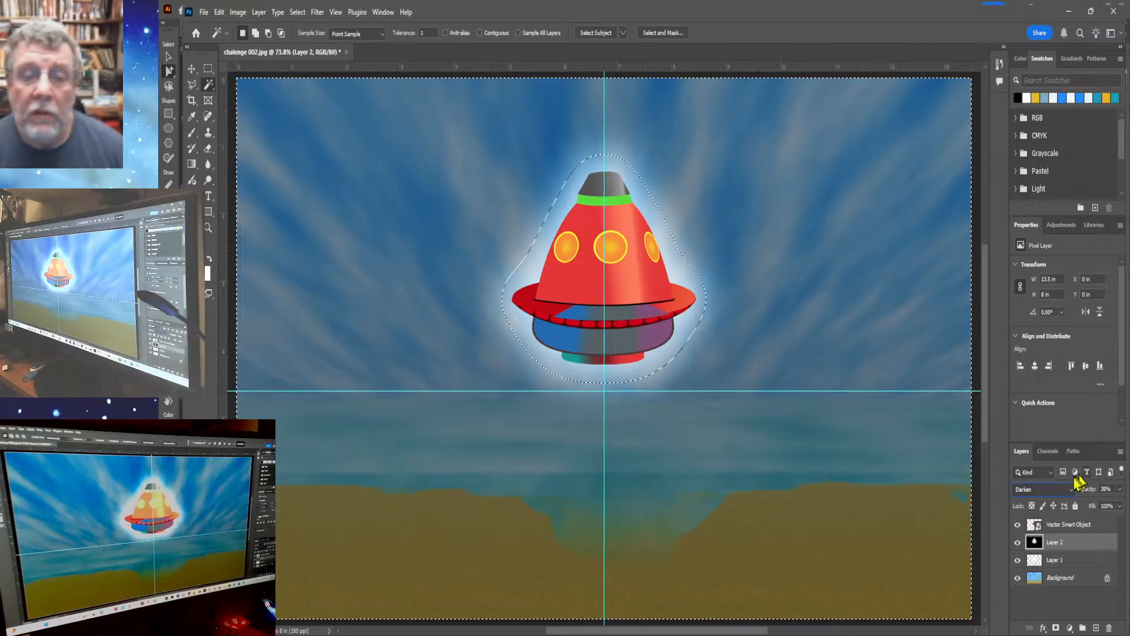
{"action": "scroll", "coordinate": [1072, 494], "scroll_direction": "down", "scroll_amount": 1}
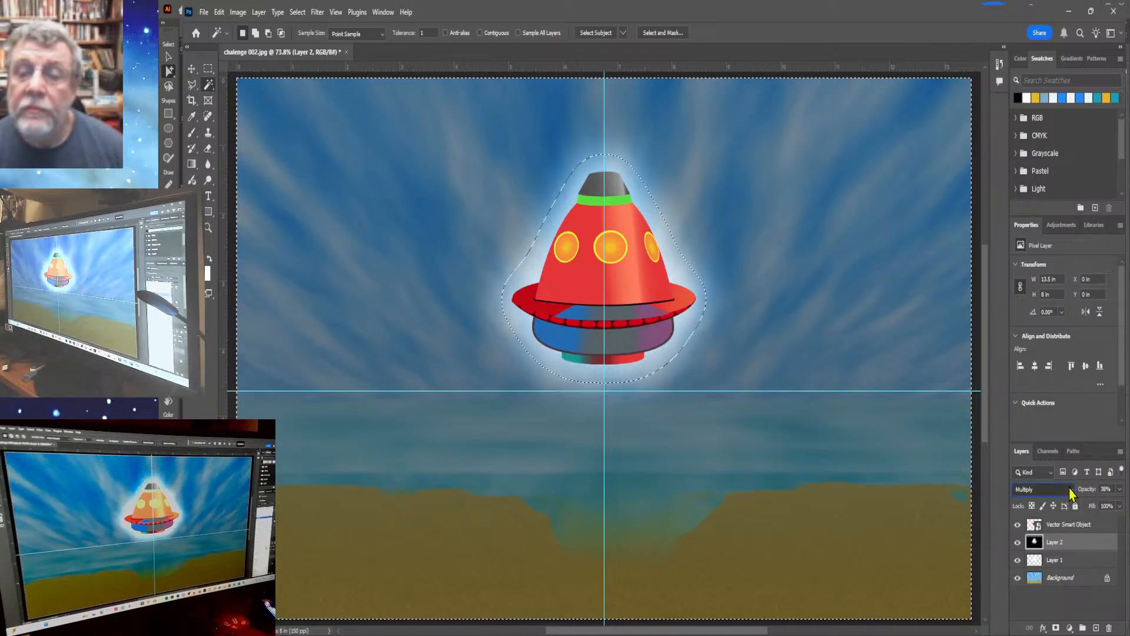
{"action": "scroll", "coordinate": [1071, 494], "scroll_direction": "down", "scroll_amount": 4}
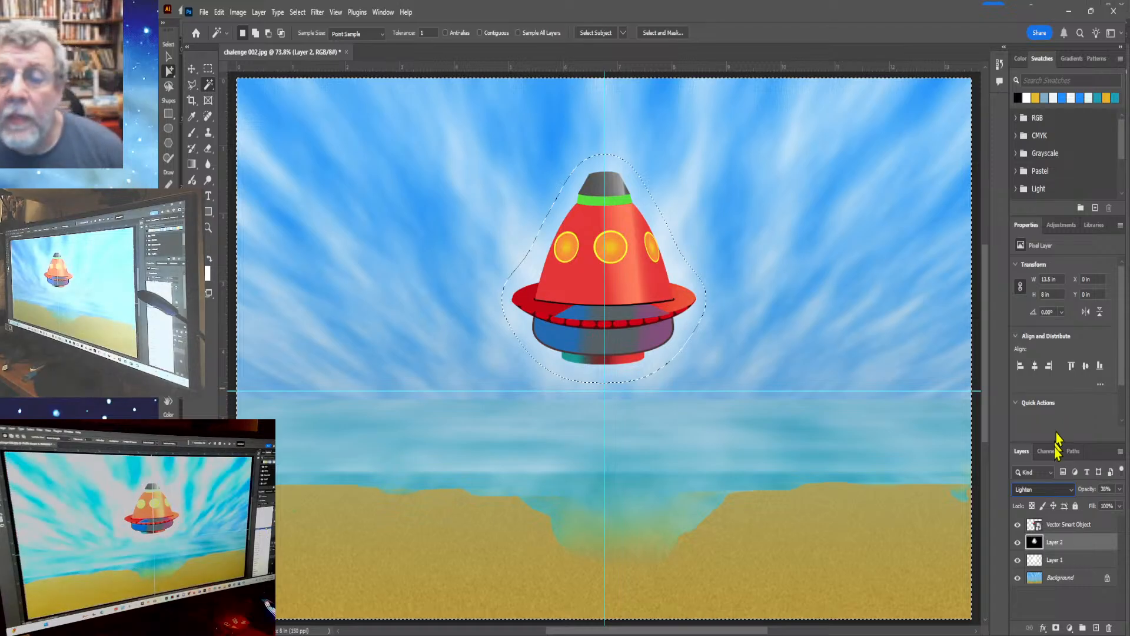
{"action": "scroll", "coordinate": [1060, 489], "scroll_direction": "up", "scroll_amount": 2}
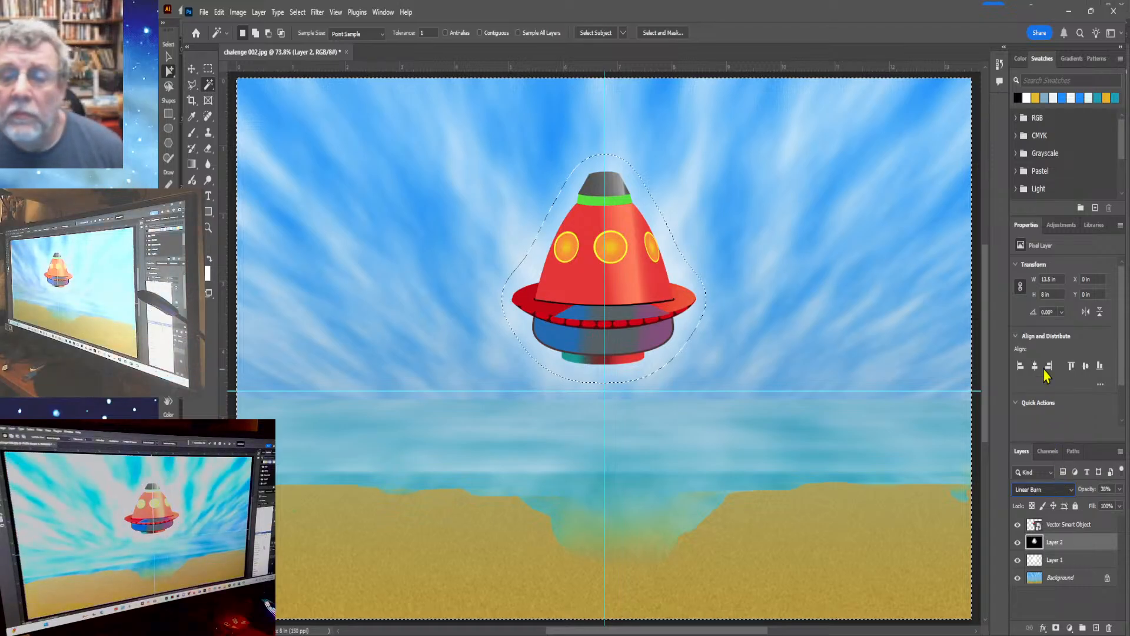
{"action": "key", "text": "Down"}
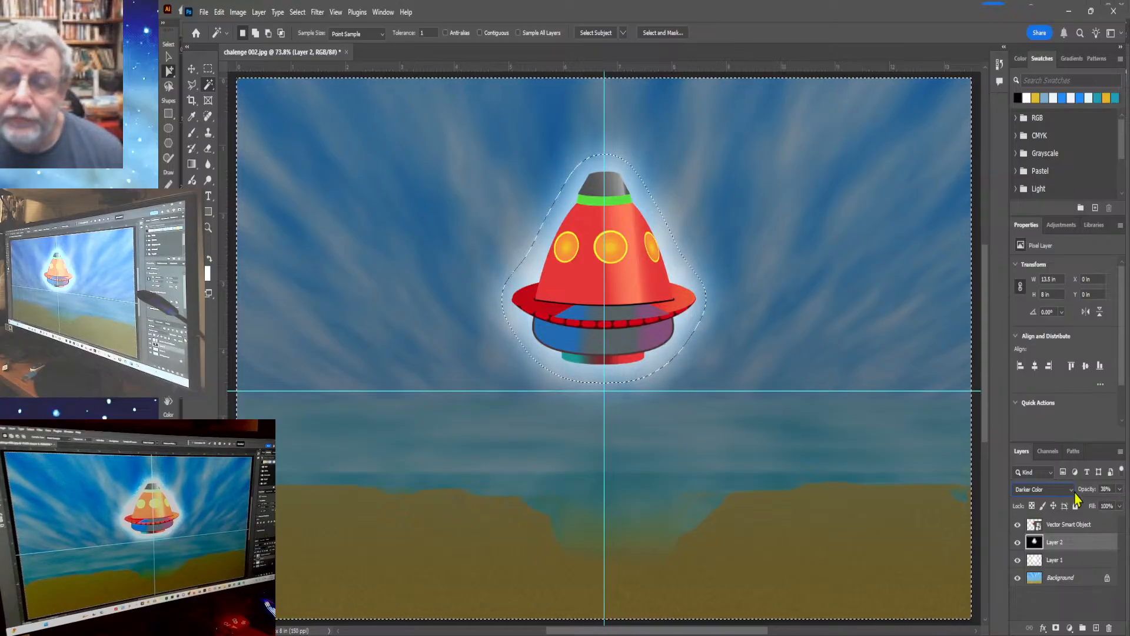
{"action": "scroll", "coordinate": [1060, 490], "scroll_direction": "up", "scroll_amount": 3}
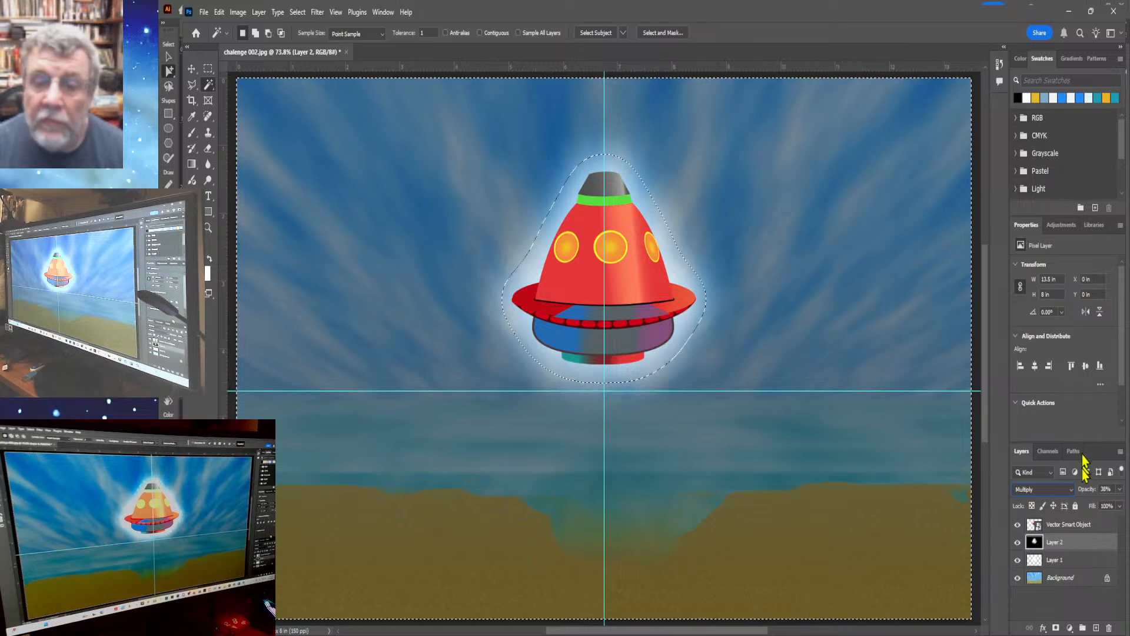
Lower the black layer's opacity to 19% and compare the scene with that layer hidden and shown.
{"action": "left_click", "coordinate": [1105, 488]}
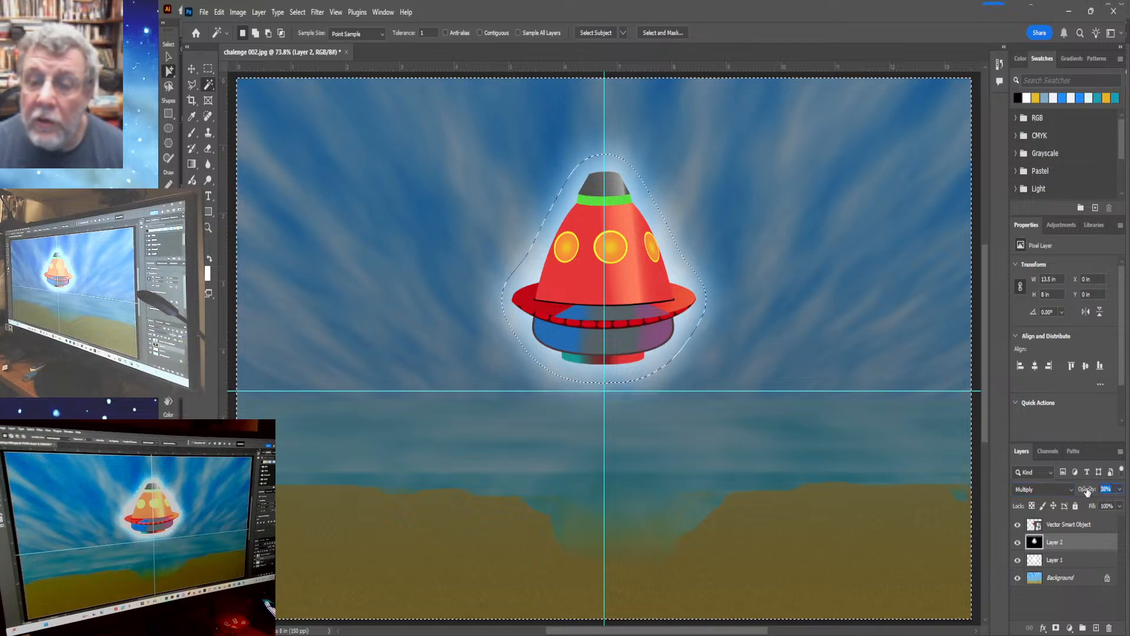
{"action": "type", "text": "15"}
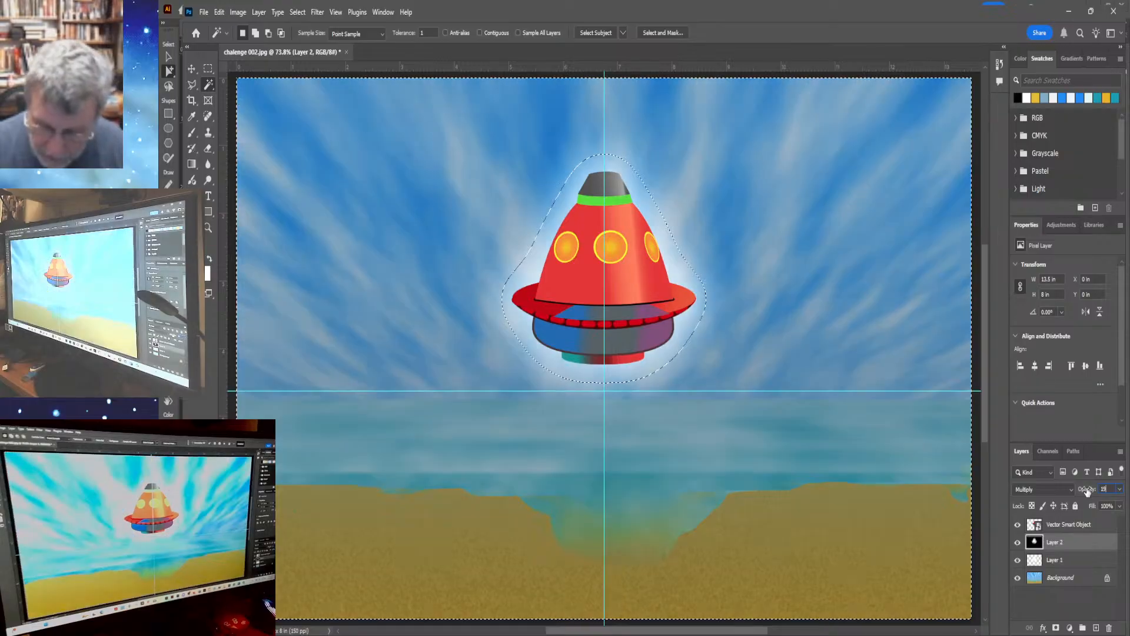
{"action": "left_click", "coordinate": [1018, 543]}
{"action": "left_click", "coordinate": [1020, 546]}
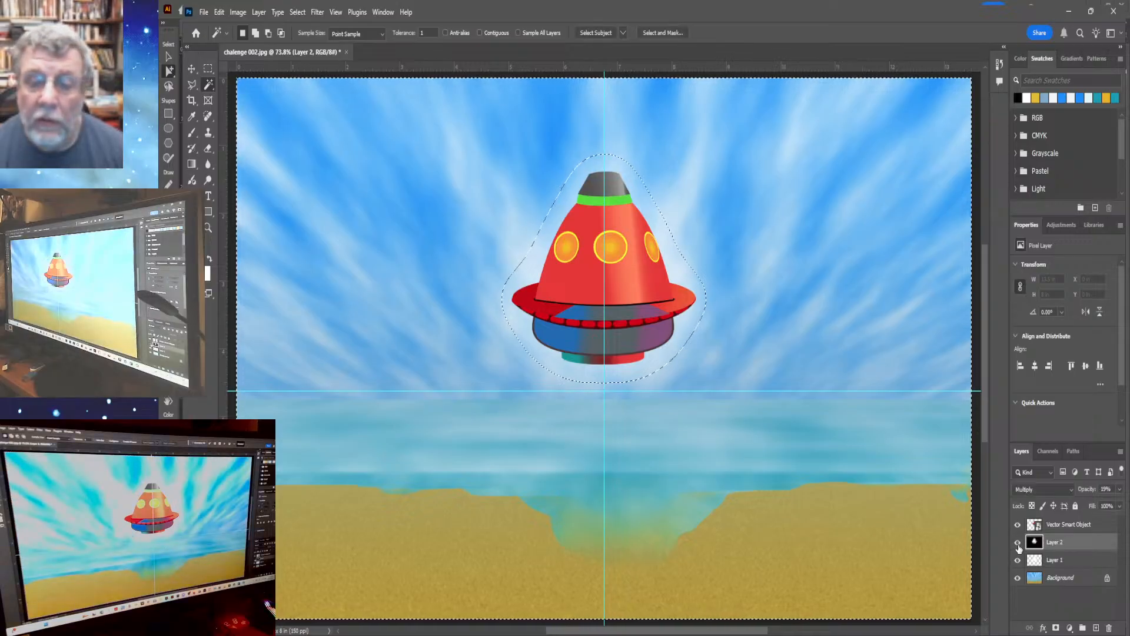
{"action": "left_click", "coordinate": [1020, 546]}
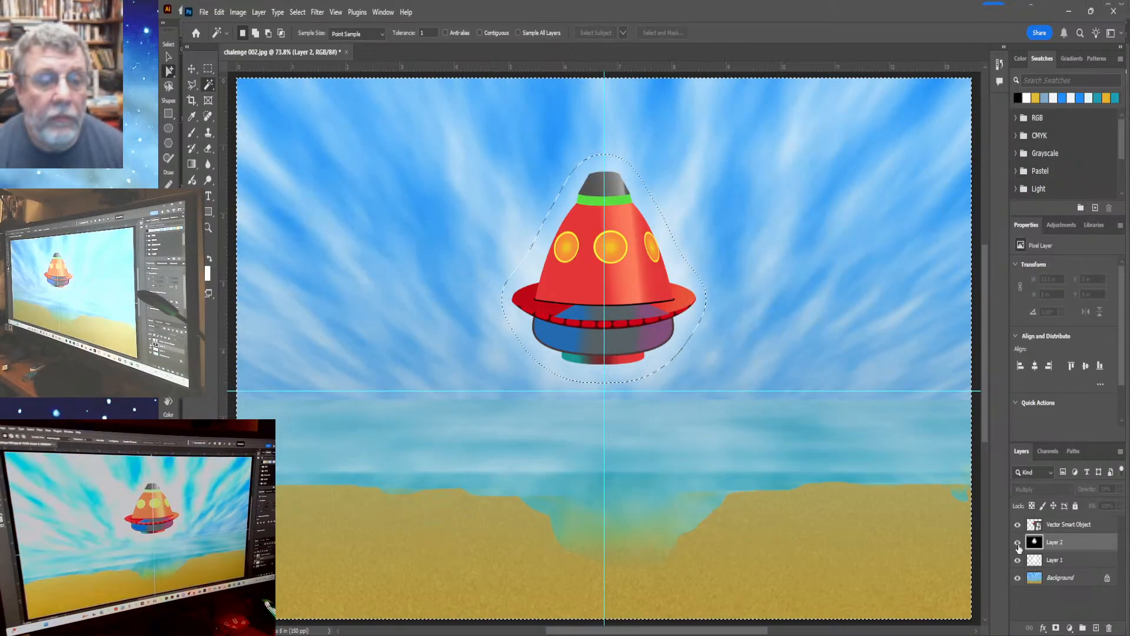
{"action": "left_click", "coordinate": [1018, 543]}
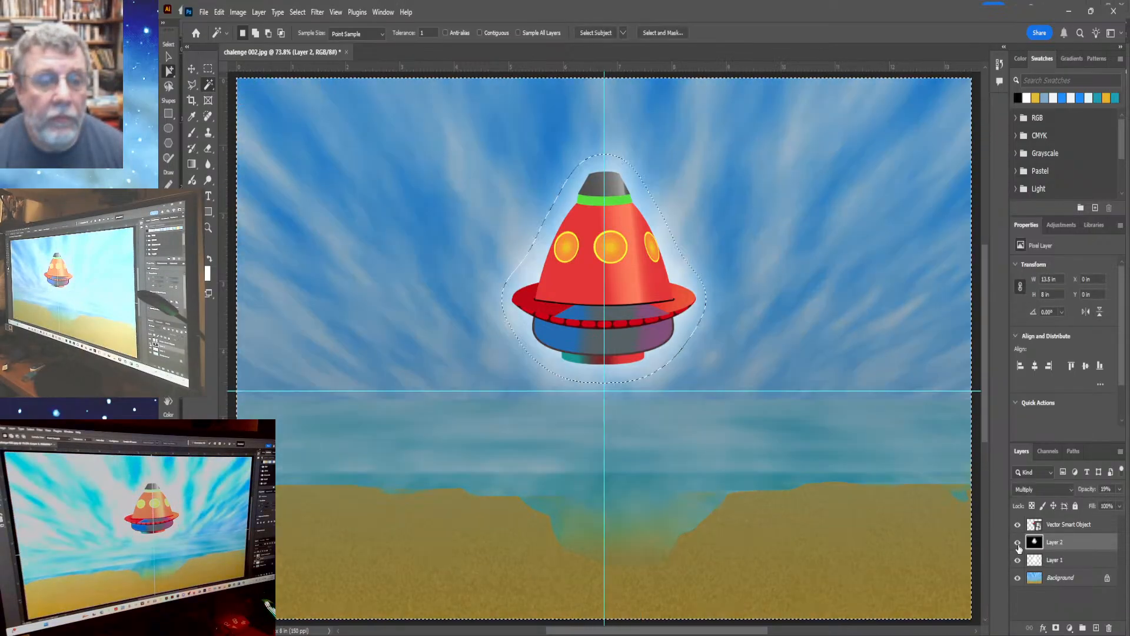
Reduce the black layer's opacity to 10% and repeatedly hide and show it to judge the darkening around the ship.
{"action": "left_click", "coordinate": [1110, 489]}
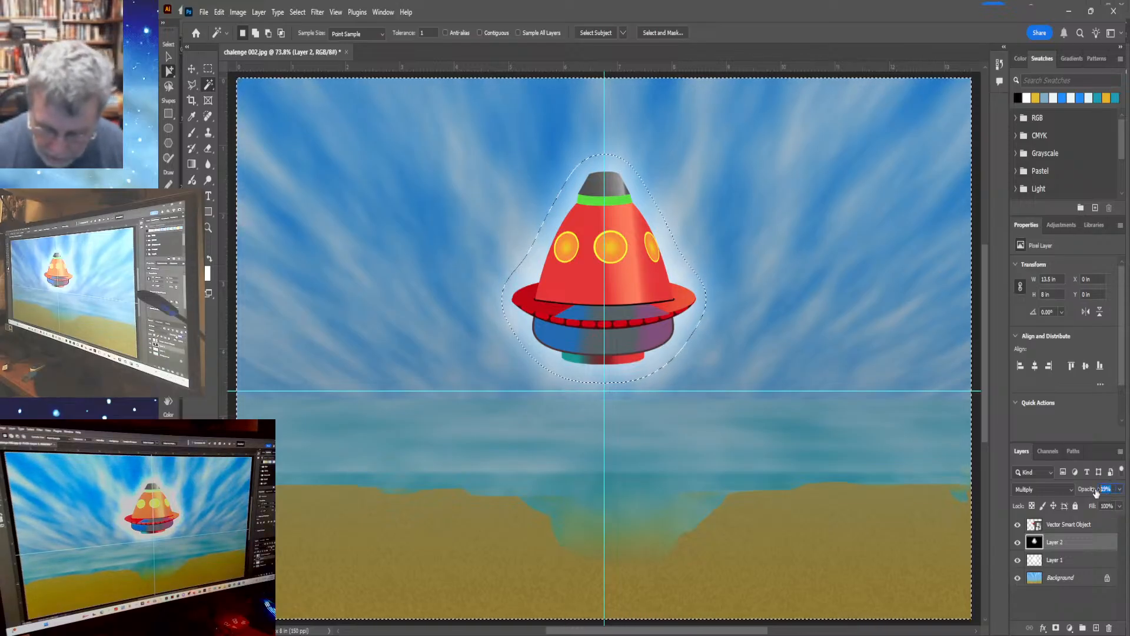
{"action": "type", "text": "10"}
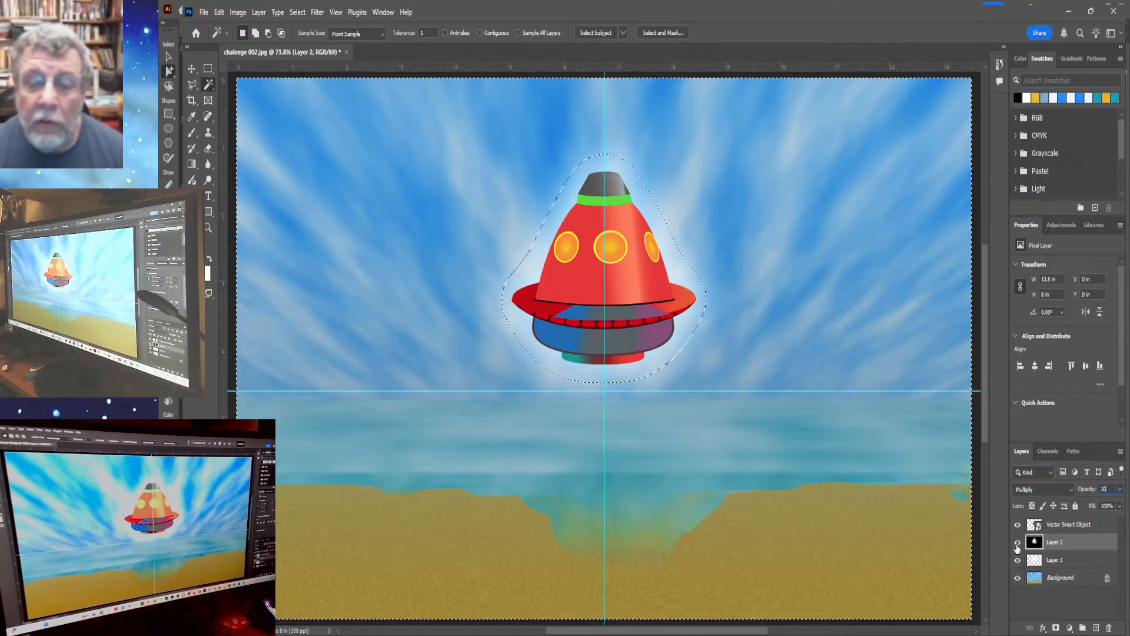
{"action": "key", "text": "Return"}
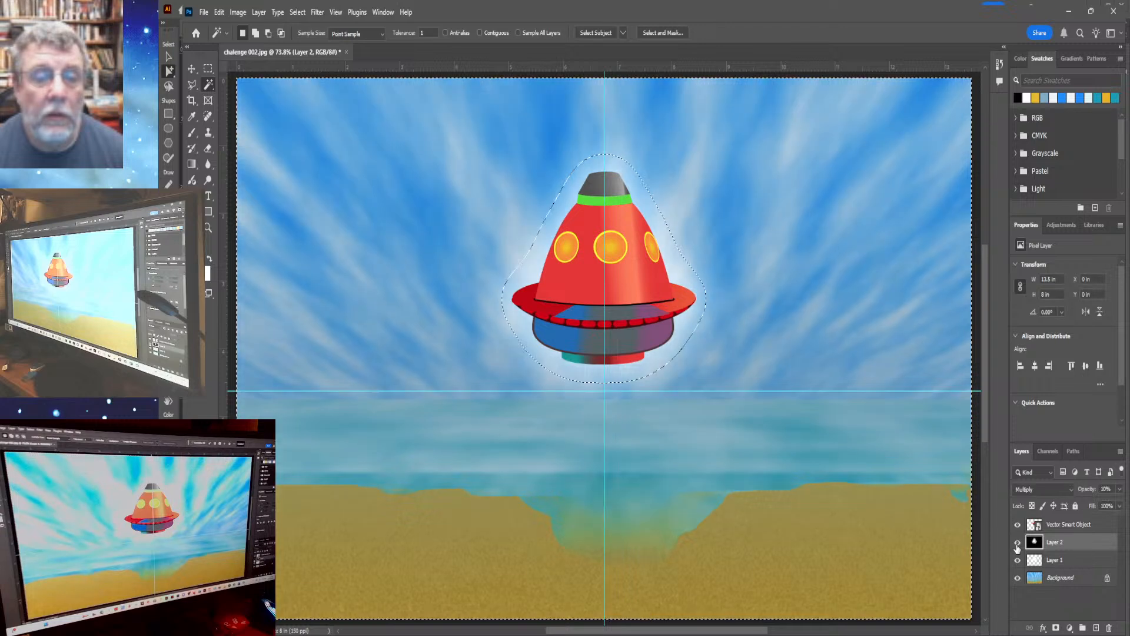
{"action": "left_click", "coordinate": [1017, 547]}
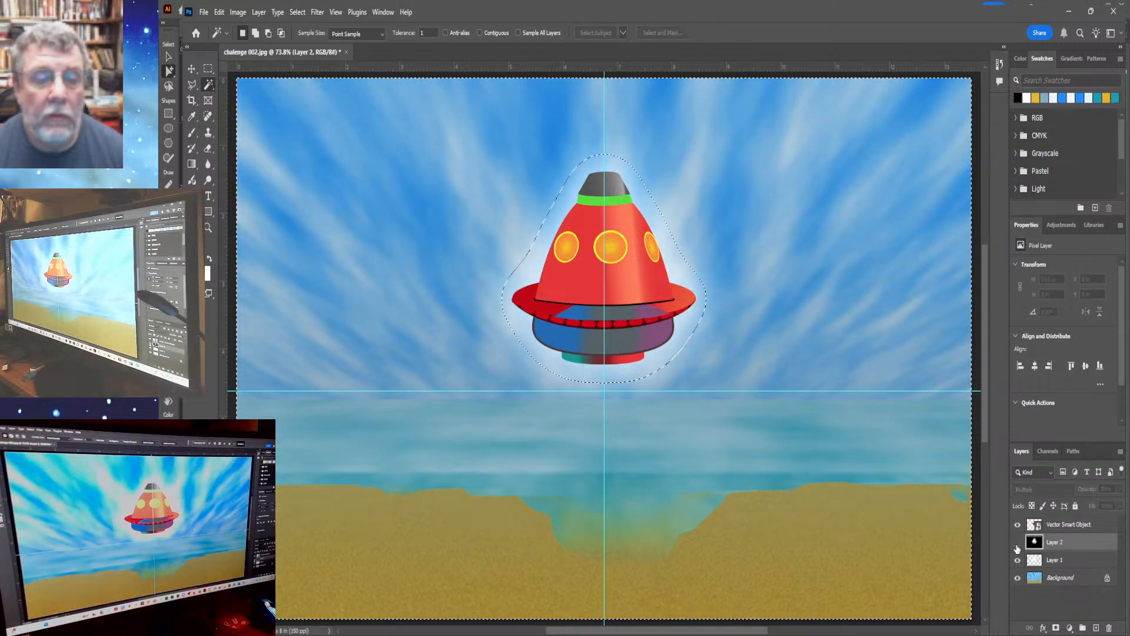
{"action": "left_click", "coordinate": [1017, 547]}
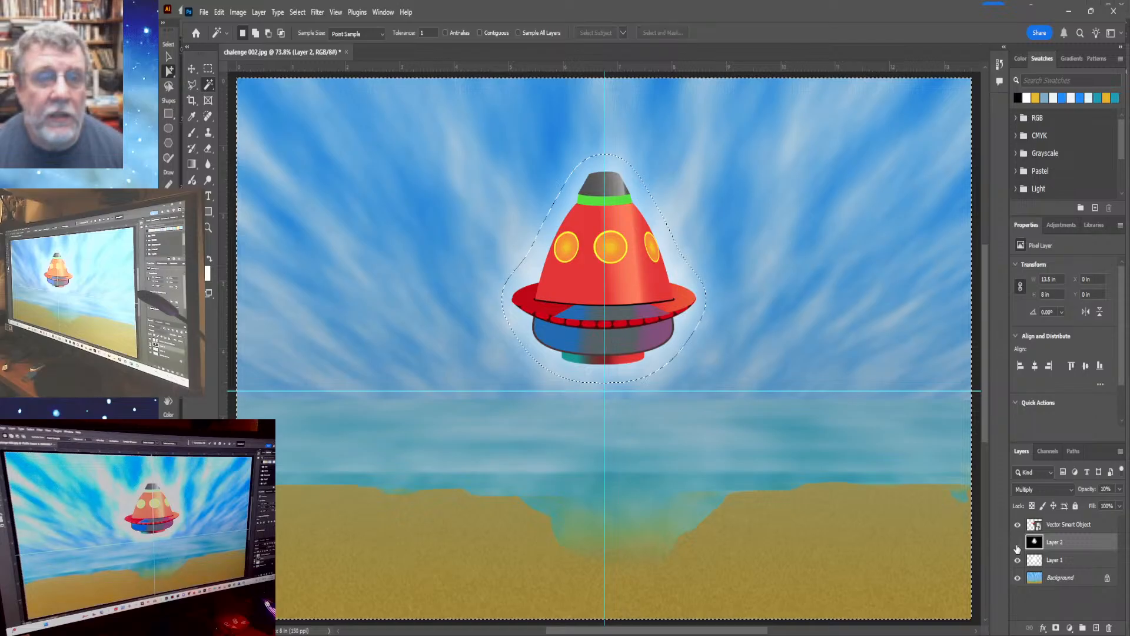
{"action": "left_click", "coordinate": [1017, 546]}
{"action": "left_click", "coordinate": [1017, 546]}
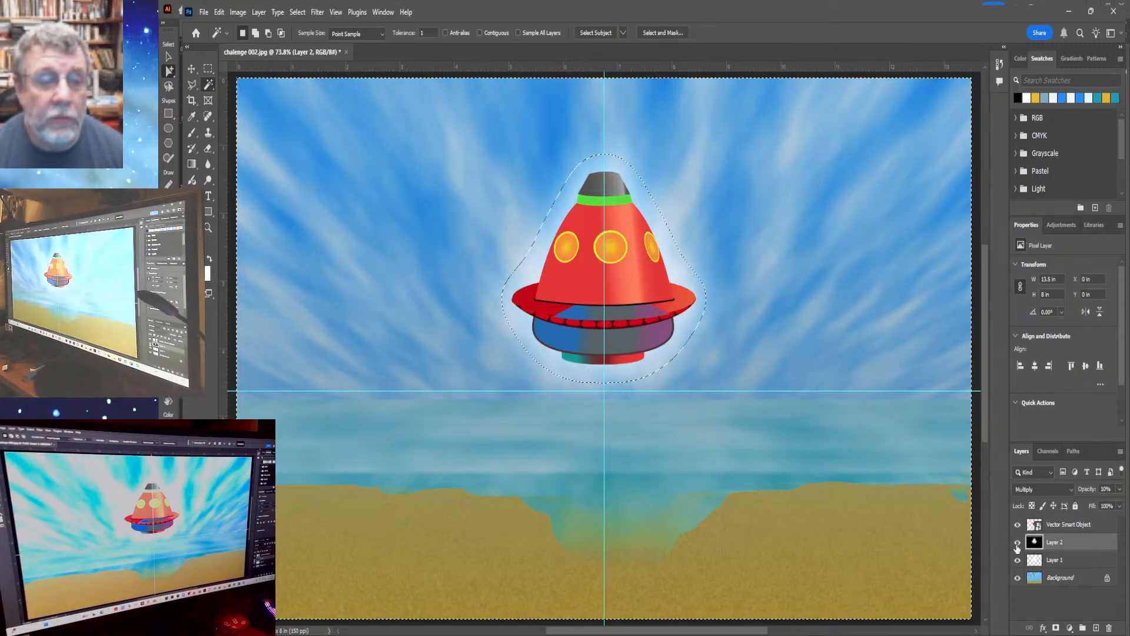
{"action": "left_click", "coordinate": [1016, 546]}
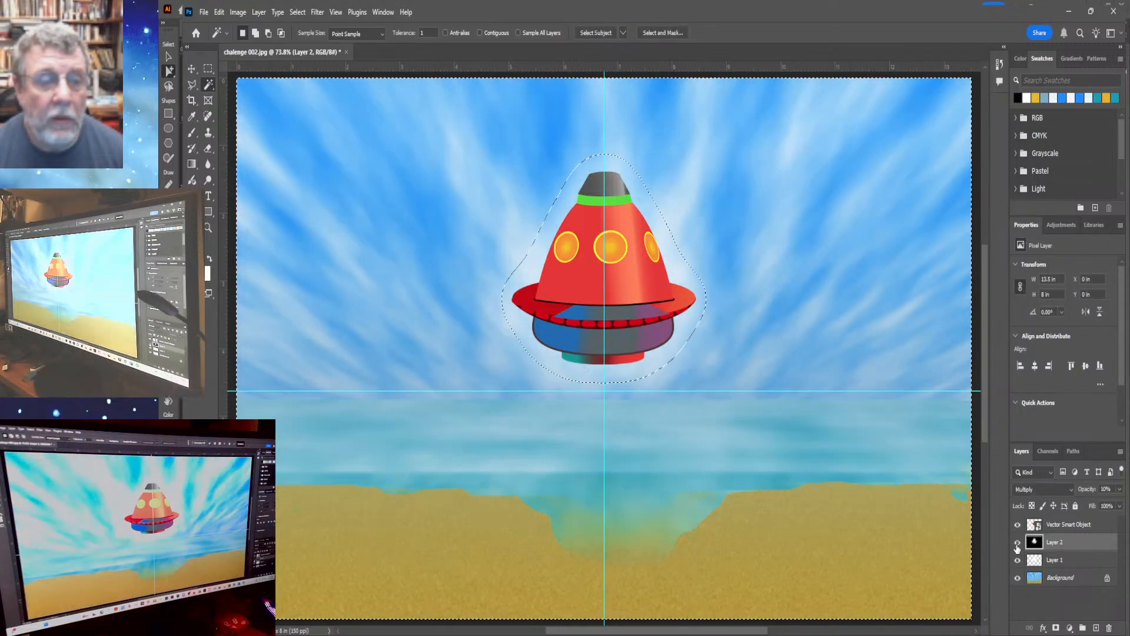
{"action": "left_click", "coordinate": [1017, 547]}
{"action": "left_click", "coordinate": [1017, 546]}
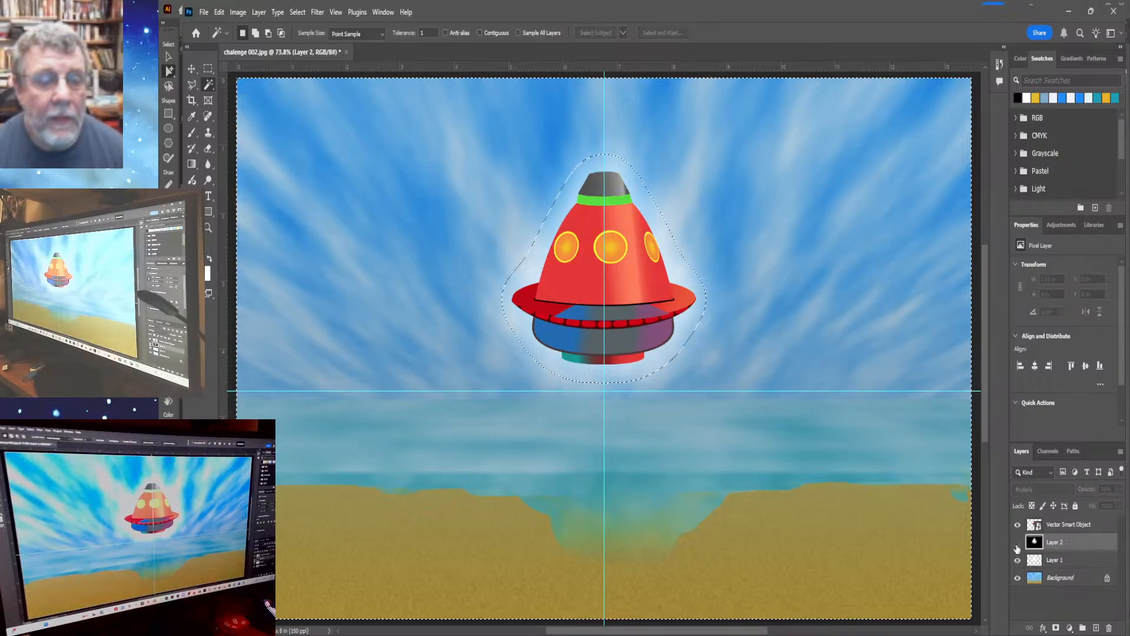
{"action": "left_click", "coordinate": [1017, 547]}
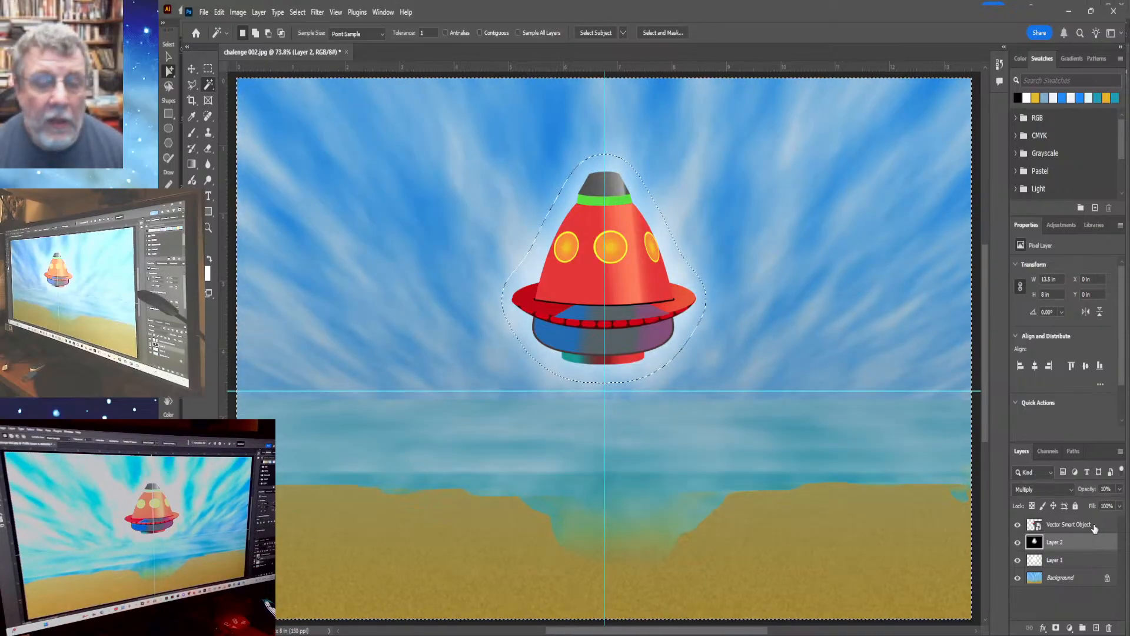
Set the black Multiply layer's opacity to 5% and check the subtle darkening by hiding and showing the layer.
{"action": "left_click", "coordinate": [1108, 489]}
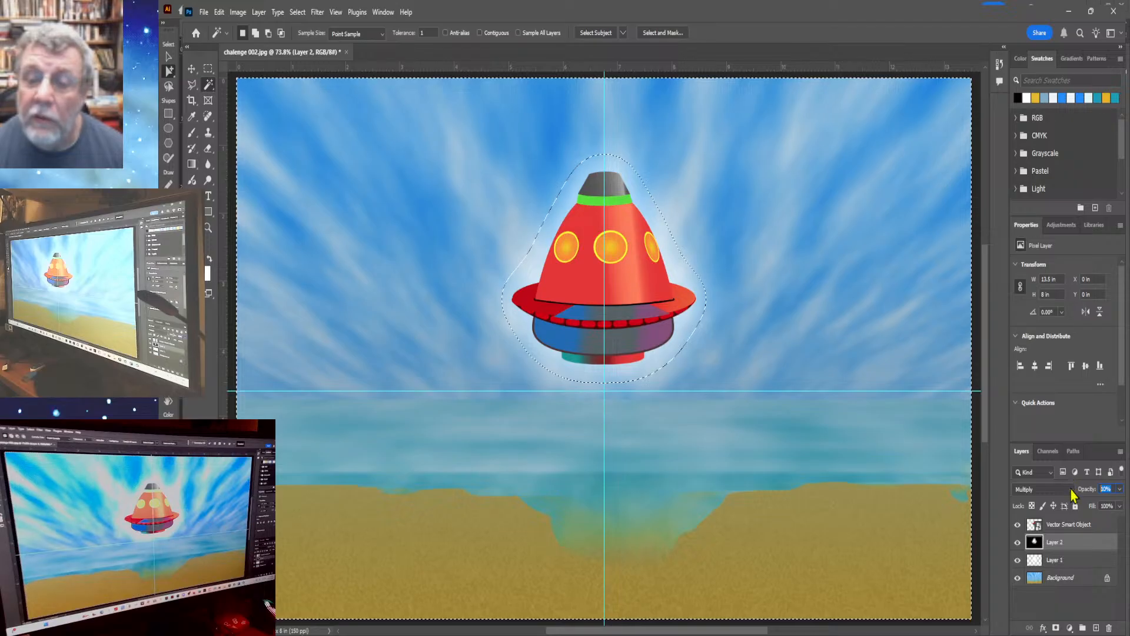
{"action": "type", "text": "5"}
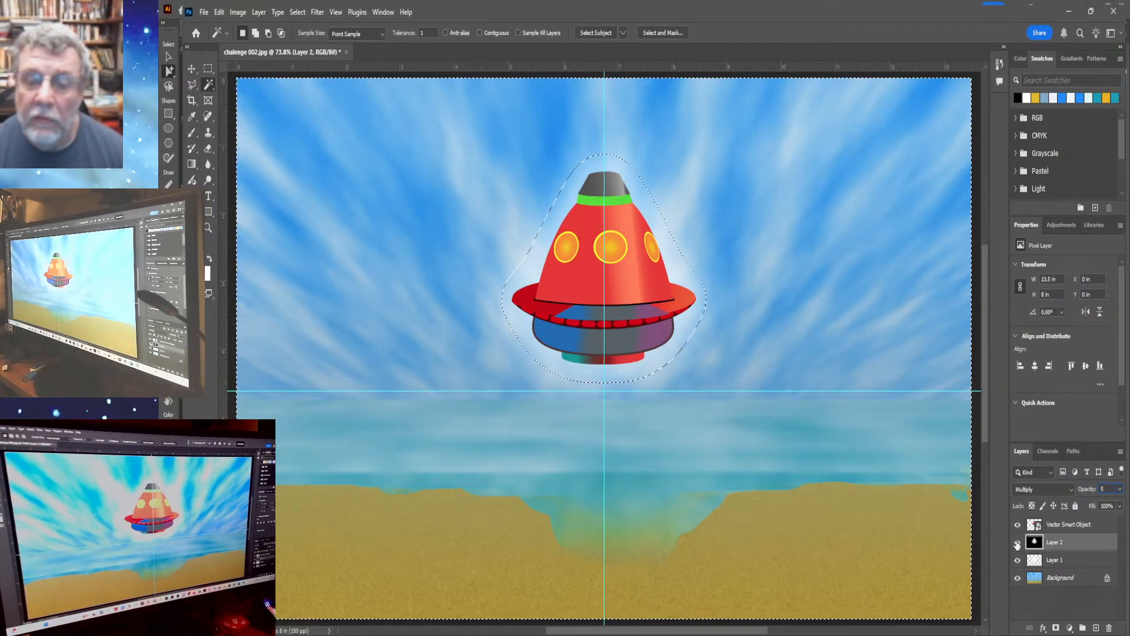
{"action": "left_click", "coordinate": [1017, 542]}
{"action": "left_click", "coordinate": [1017, 542]}
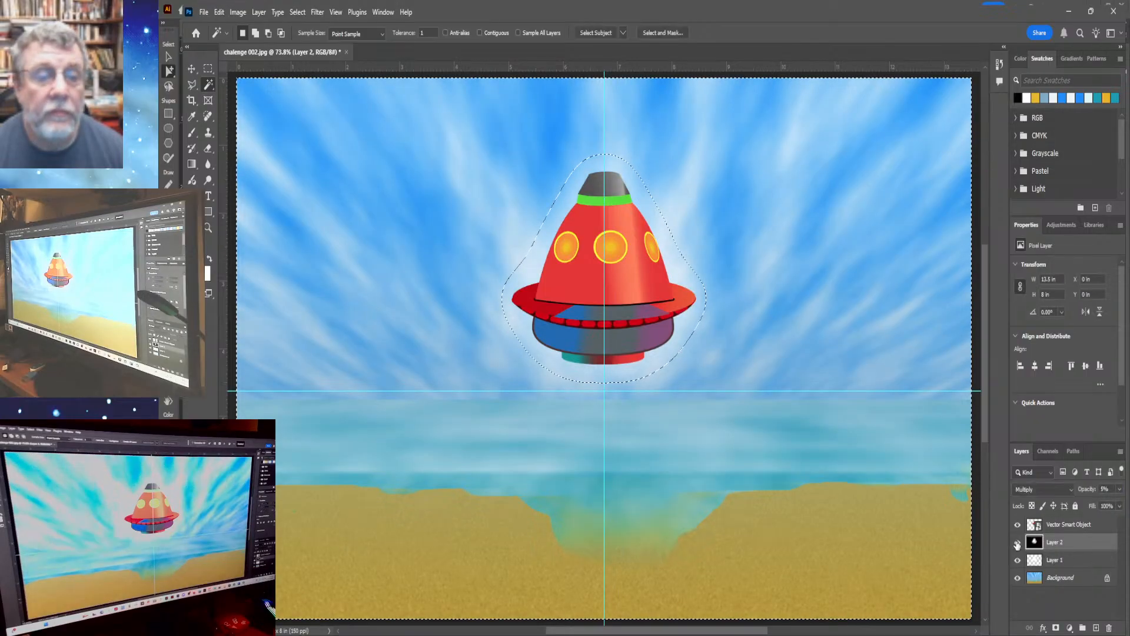
{"action": "left_click", "coordinate": [1017, 542]}
{"action": "left_click", "coordinate": [1018, 542]}
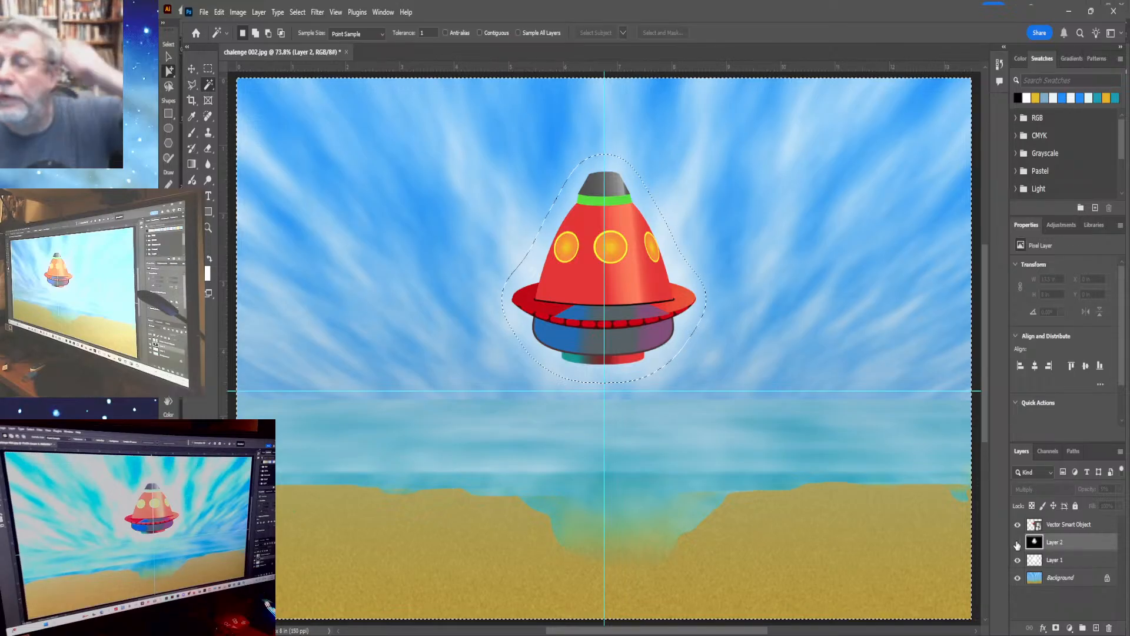
{"action": "left_click", "coordinate": [1017, 543]}
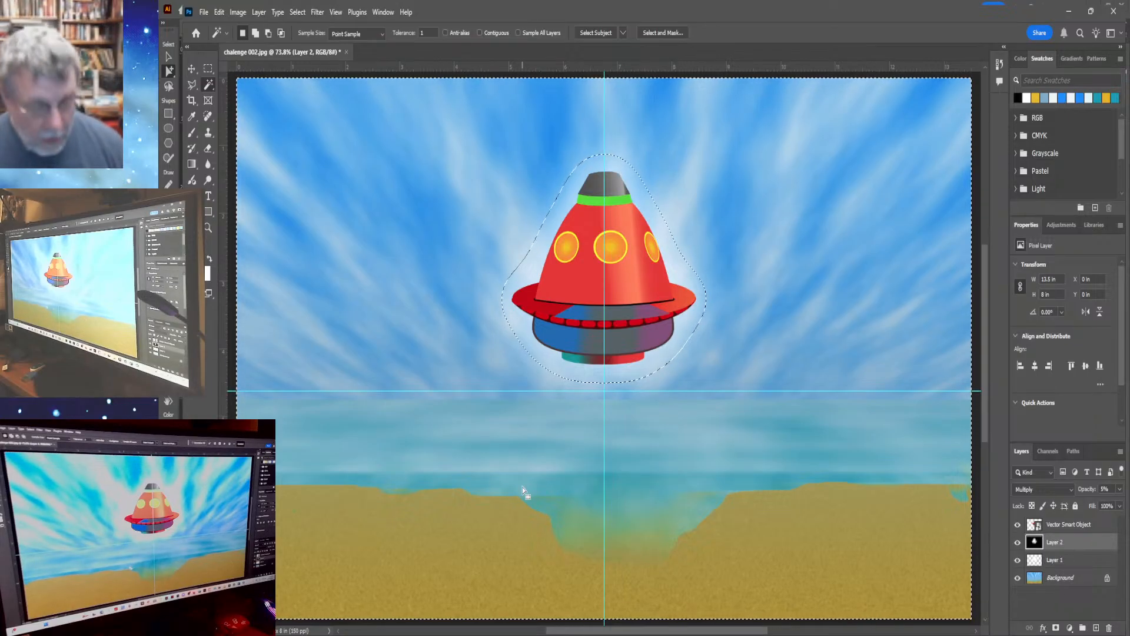
Compare the scene once more with and without the black layer, leave it visible, and hide the selection and guides.
{"action": "left_click", "coordinate": [1019, 542]}
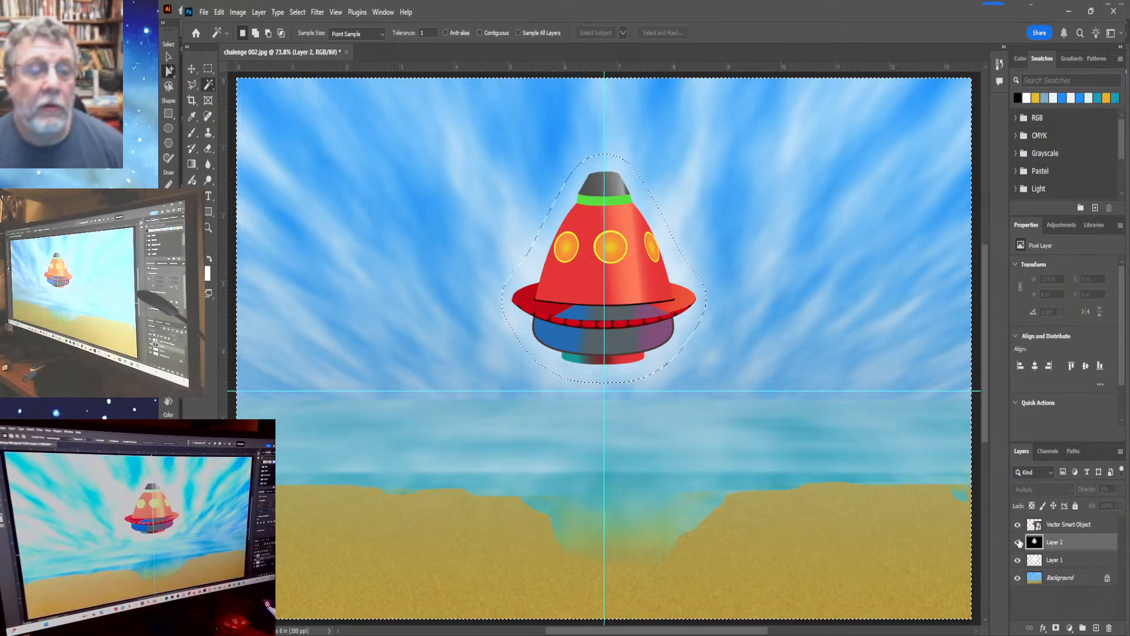
{"action": "left_click", "coordinate": [1018, 542]}
{"action": "left_click", "coordinate": [1018, 541]}
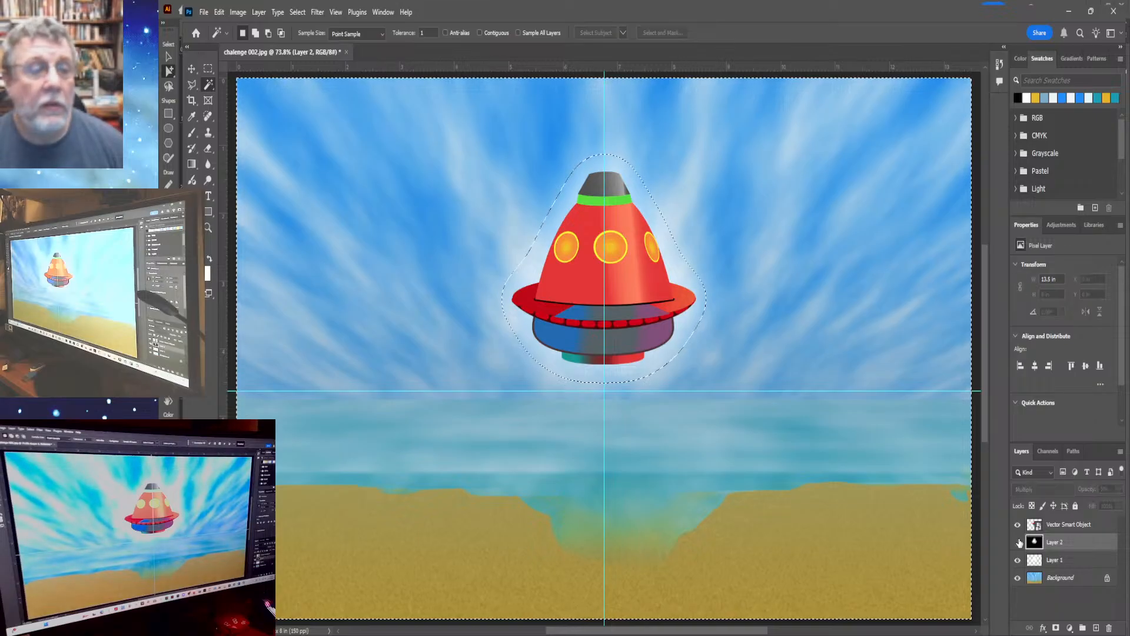
{"action": "left_click", "coordinate": [1018, 542]}
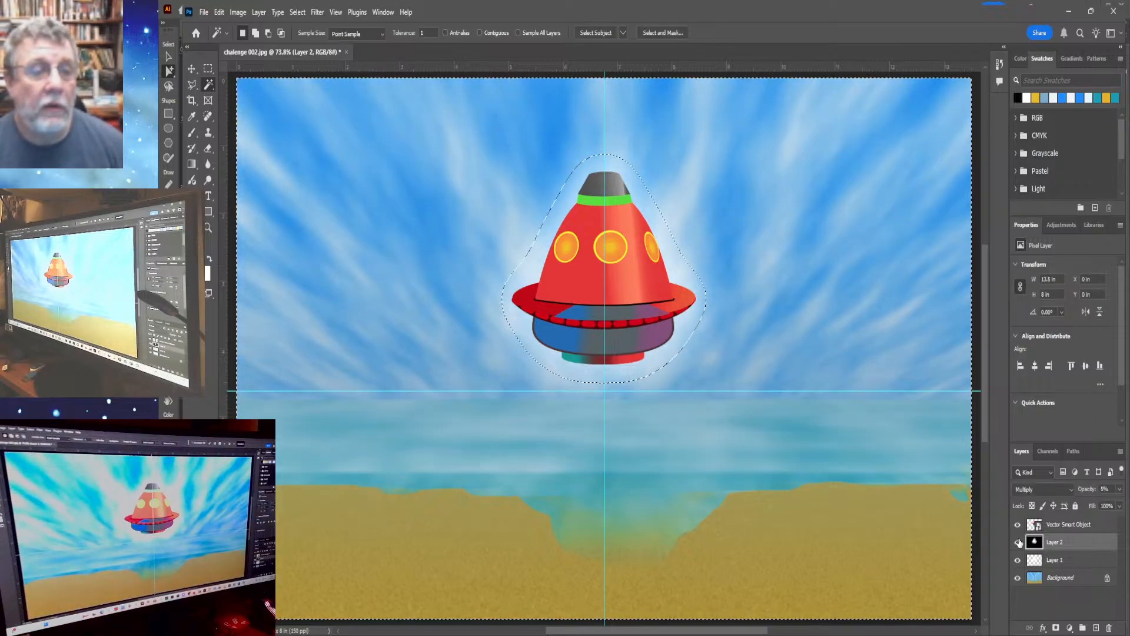
{"action": "key", "text": "ctrl+h"}
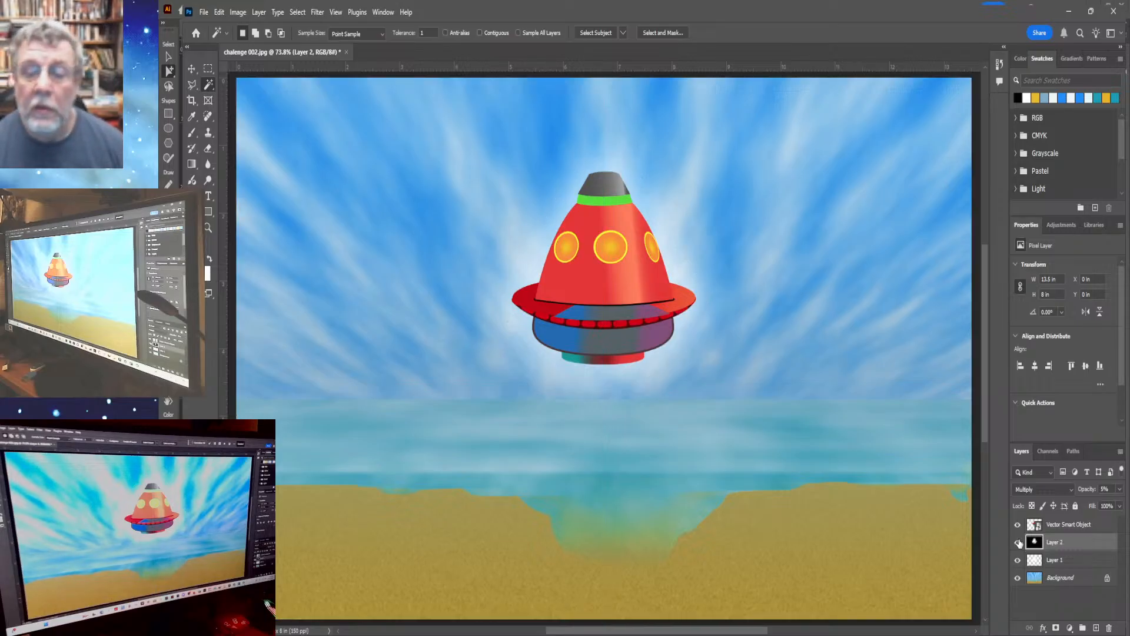
Check the black Multiply layer's subtle effect around the ship by hiding and showing the layer, leaving it visible.
{"action": "left_click", "coordinate": [1018, 542]}
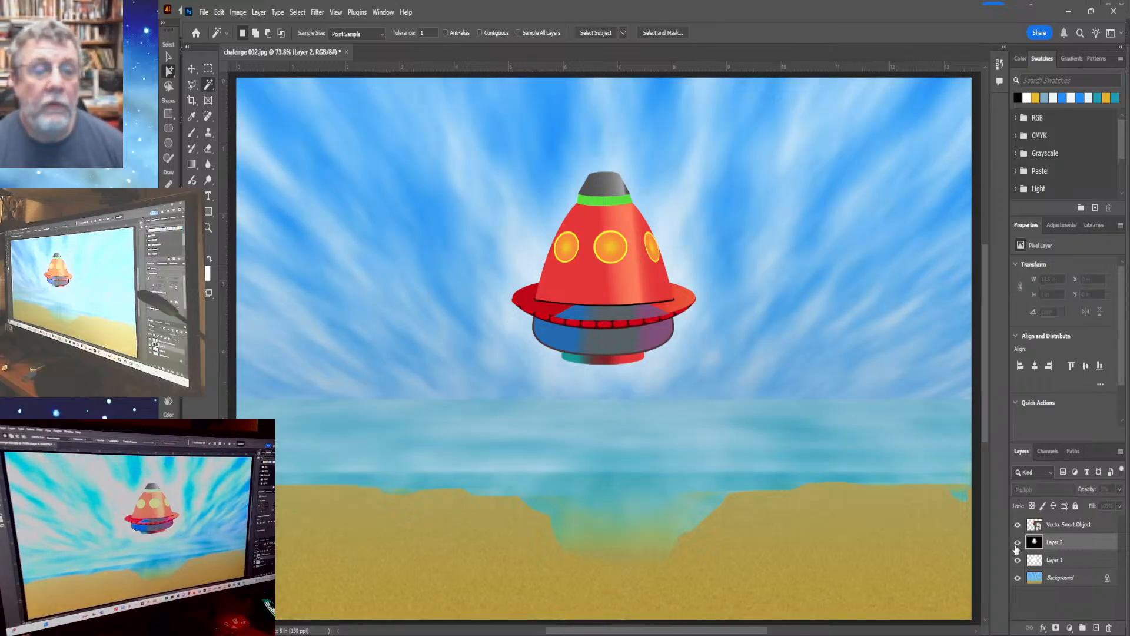
{"action": "left_click", "coordinate": [1017, 544]}
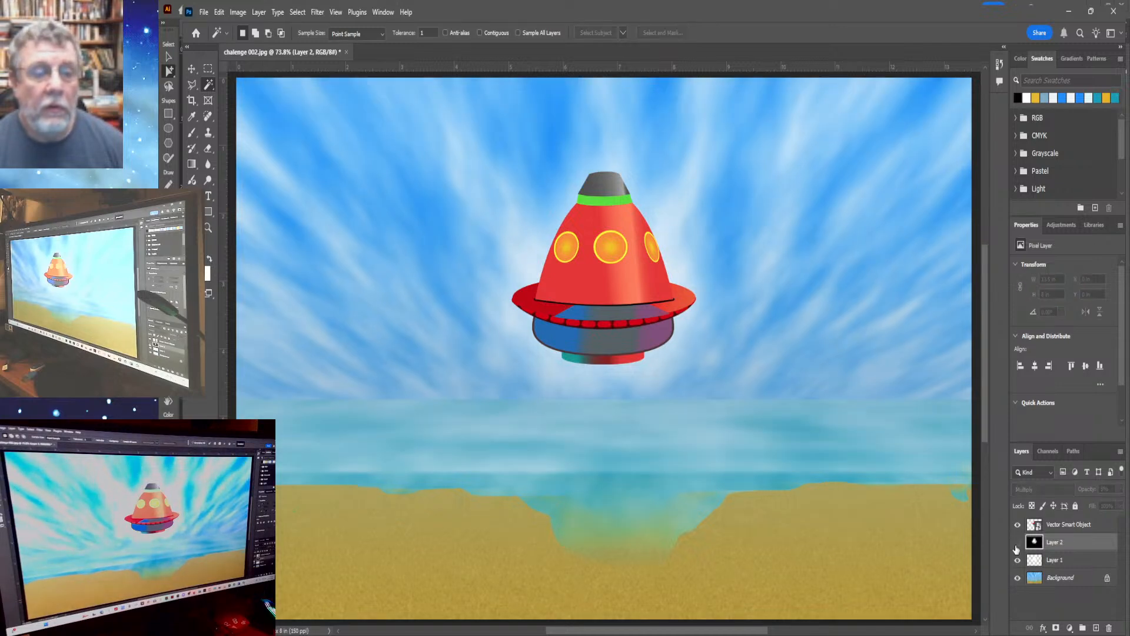
{"action": "left_click", "coordinate": [1017, 543]}
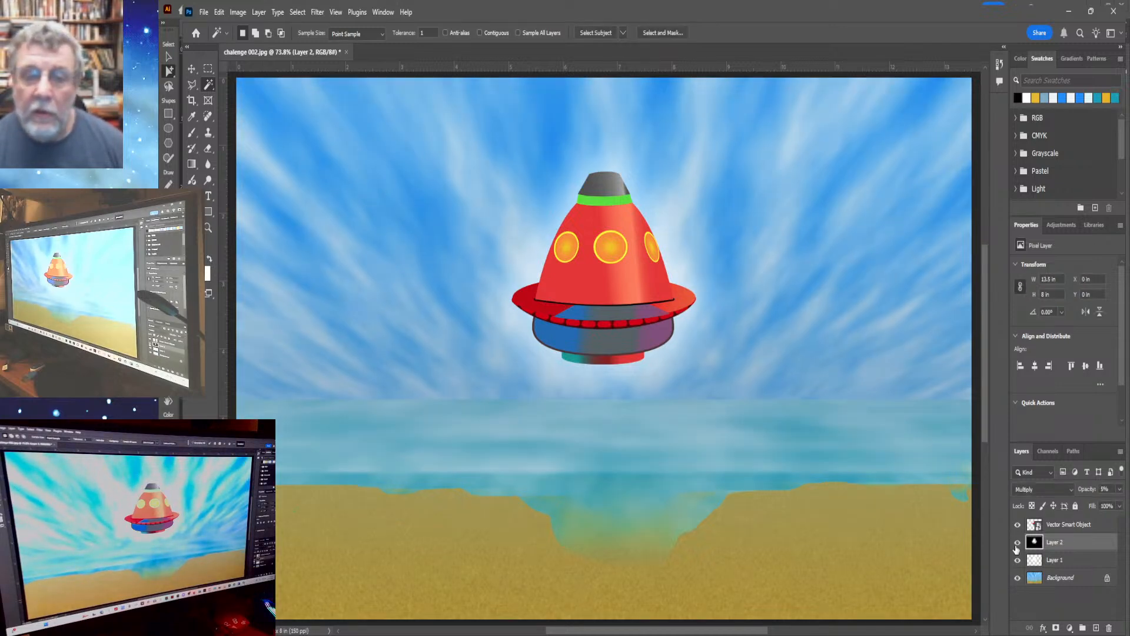
Save the composite as the TIFF file chalenge 002 spaceship 001.tif and close Photoshop to return to Illustrator.
{"action": "left_click", "coordinate": [202, 13]}
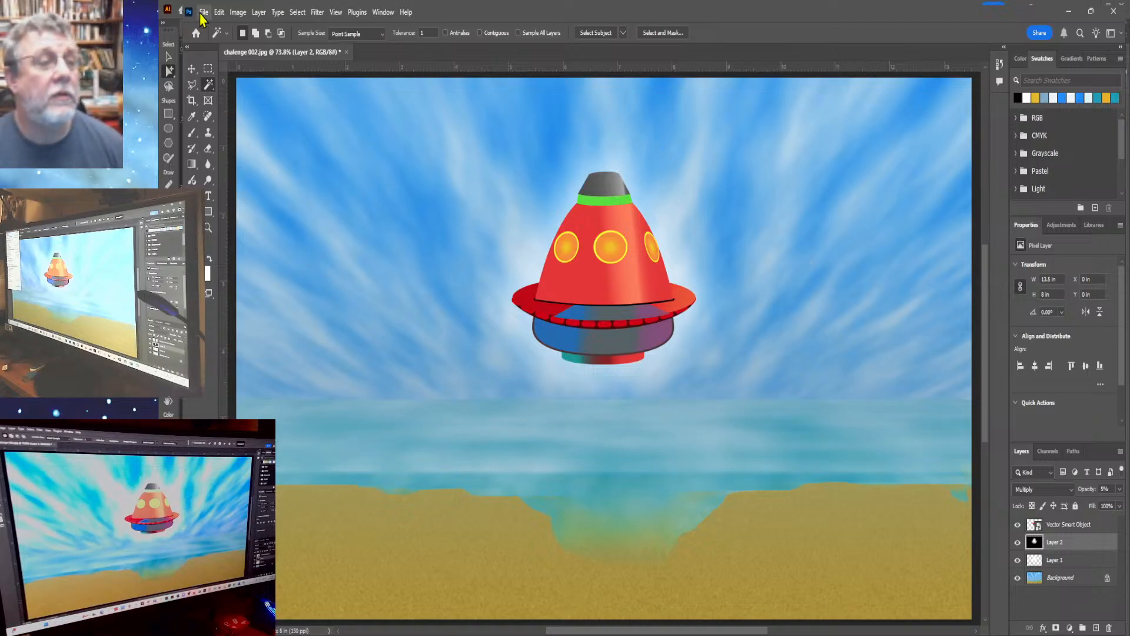
{"action": "left_click", "coordinate": [217, 158]}
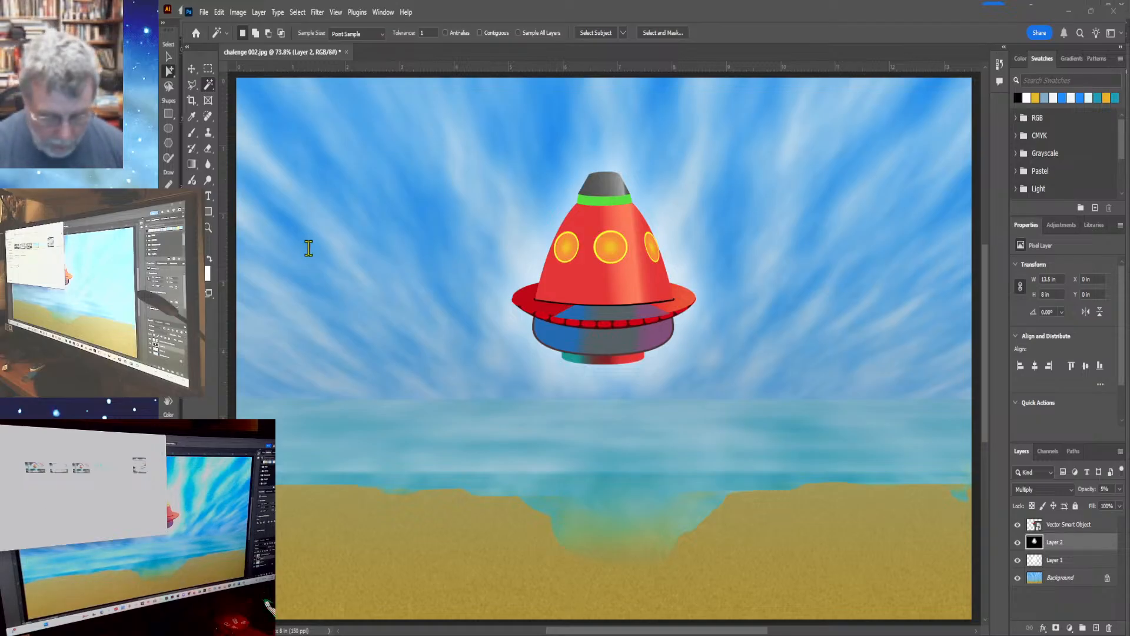
{"action": "left_click", "coordinate": [575, 356]}
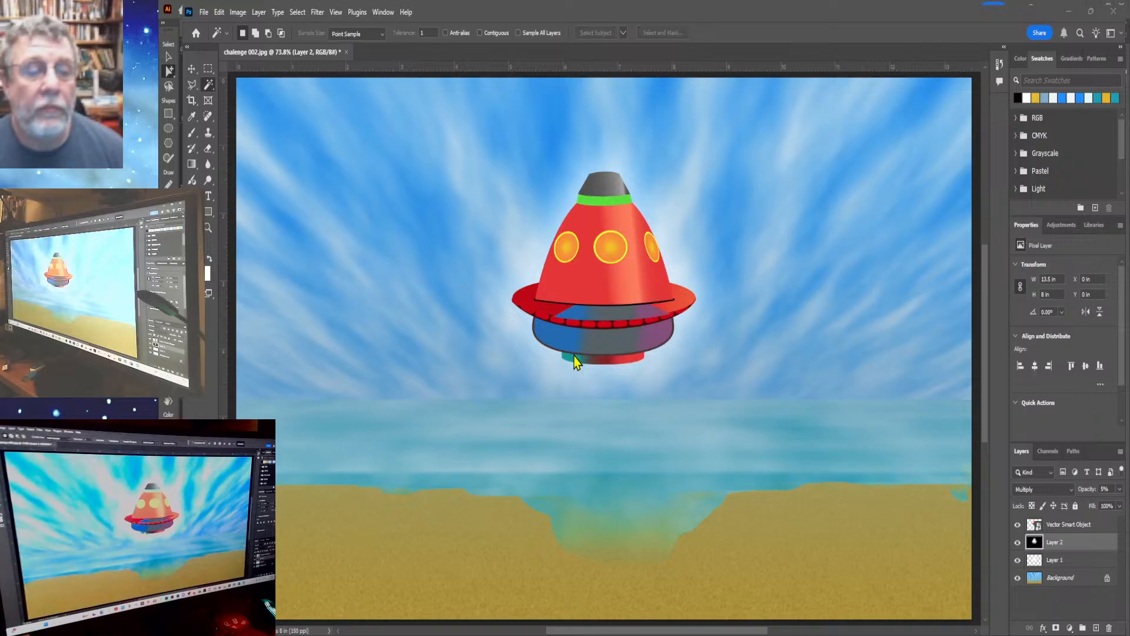
{"action": "key", "text": "ctrl+alt+i"}
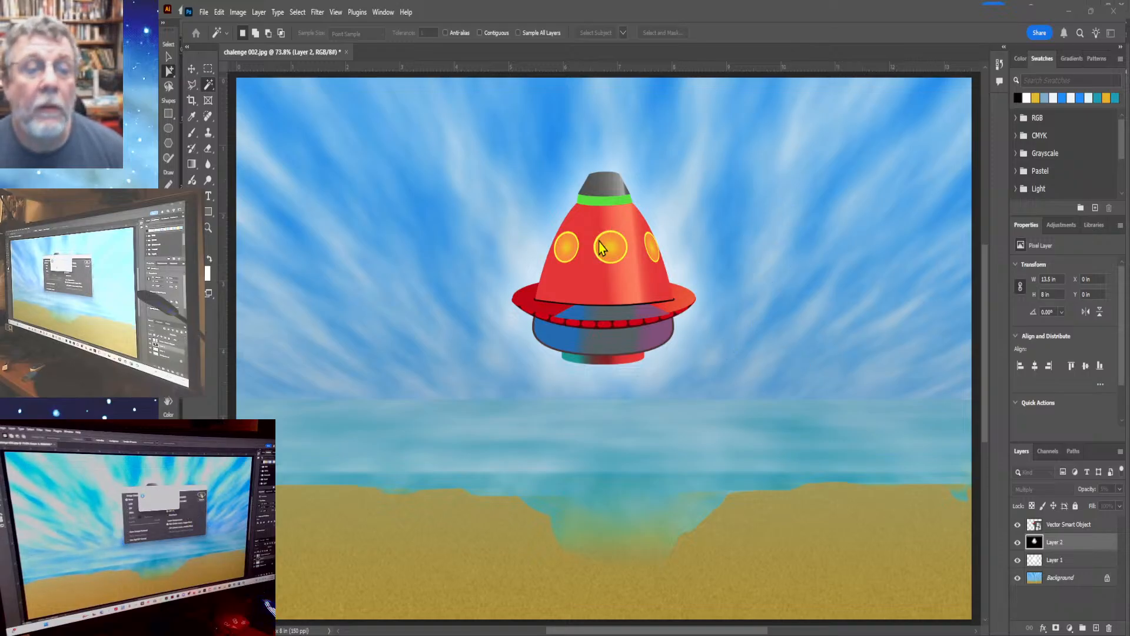
{"action": "key", "text": "Return"}
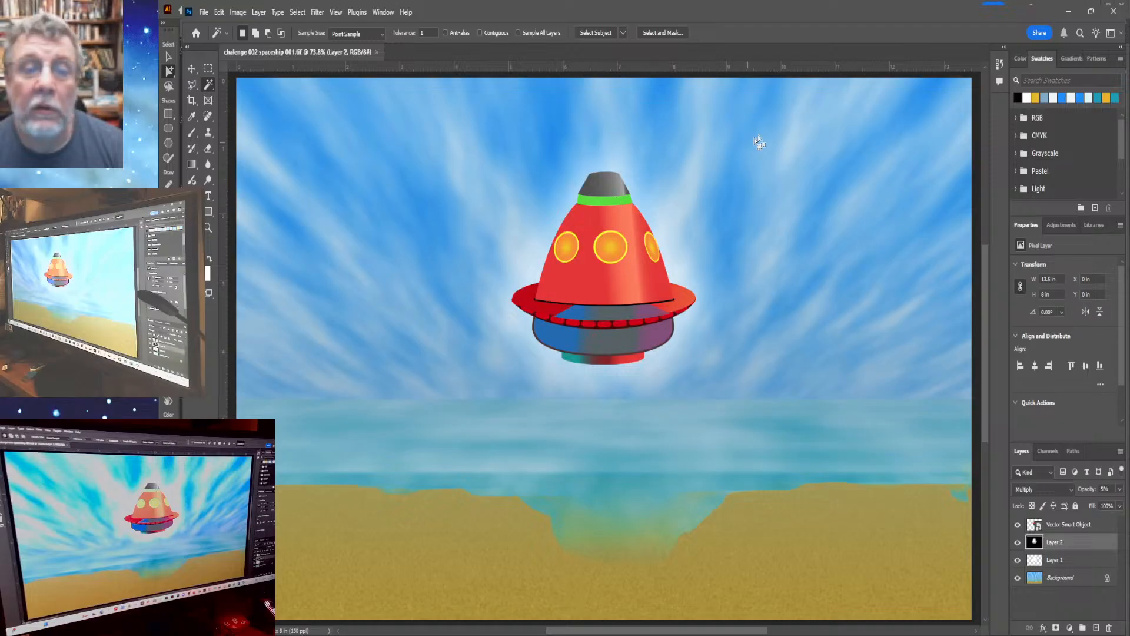
{"action": "left_click", "coordinate": [1114, 13]}
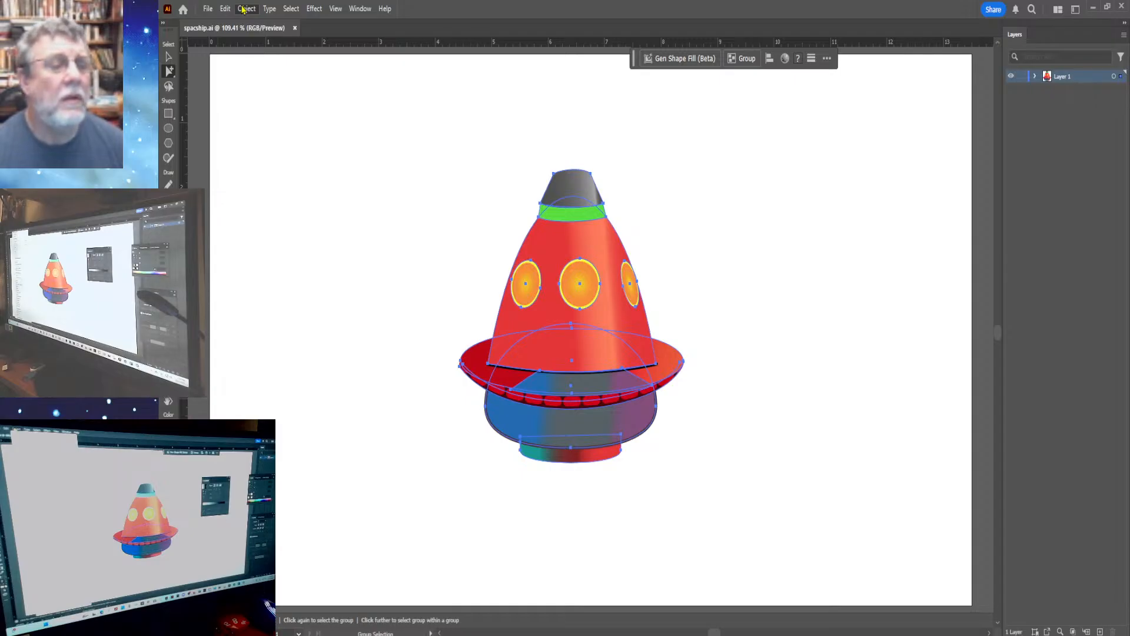
Delete the entire spaceship artwork and save the emptied document as gree robot.ai.
{"action": "left_click", "coordinate": [410, 152]}
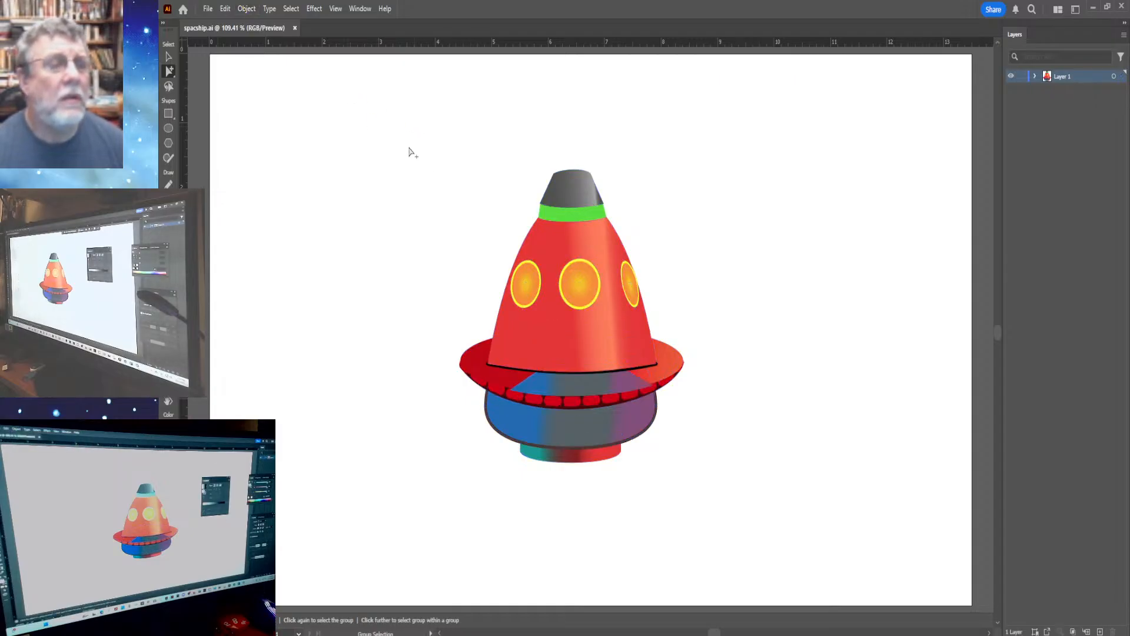
{"action": "left_click_drag", "start_coordinate": [393, 145], "coordinate": [732, 515]}
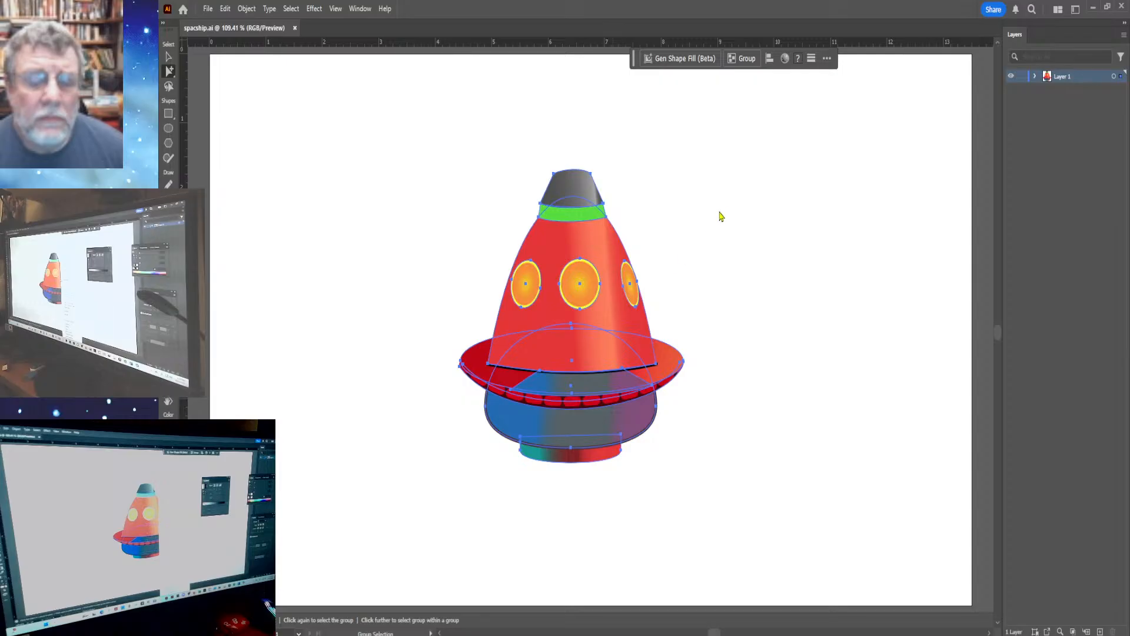
{"action": "left_click", "coordinate": [745, 174]}
{"action": "left_click_drag", "start_coordinate": [432, 138], "coordinate": [726, 505]}
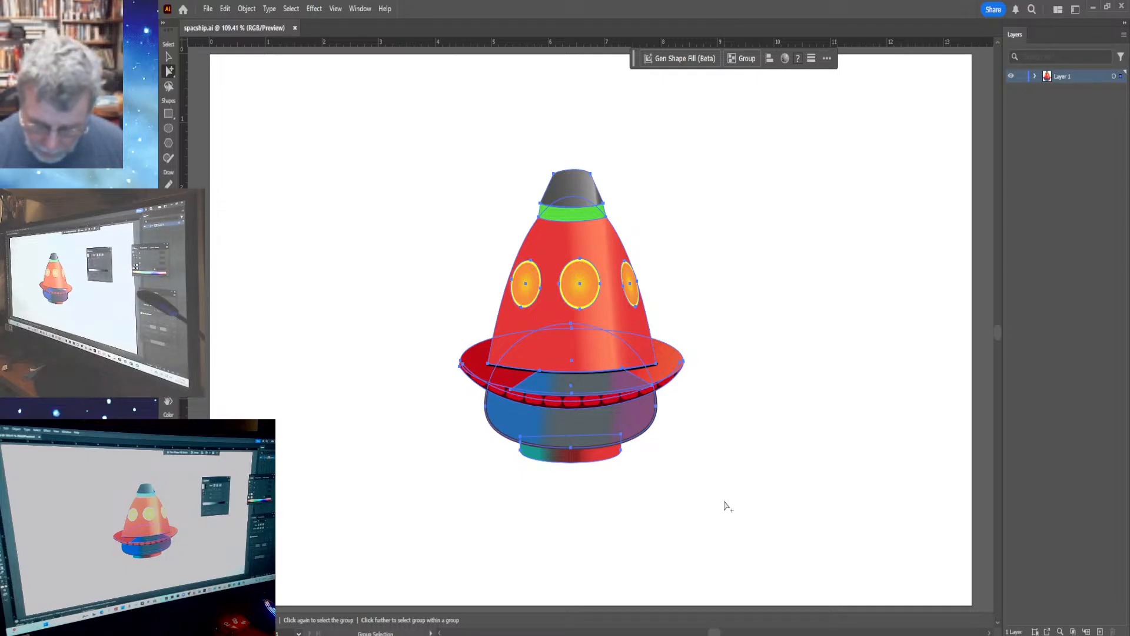
{"action": "key", "text": "Delete"}
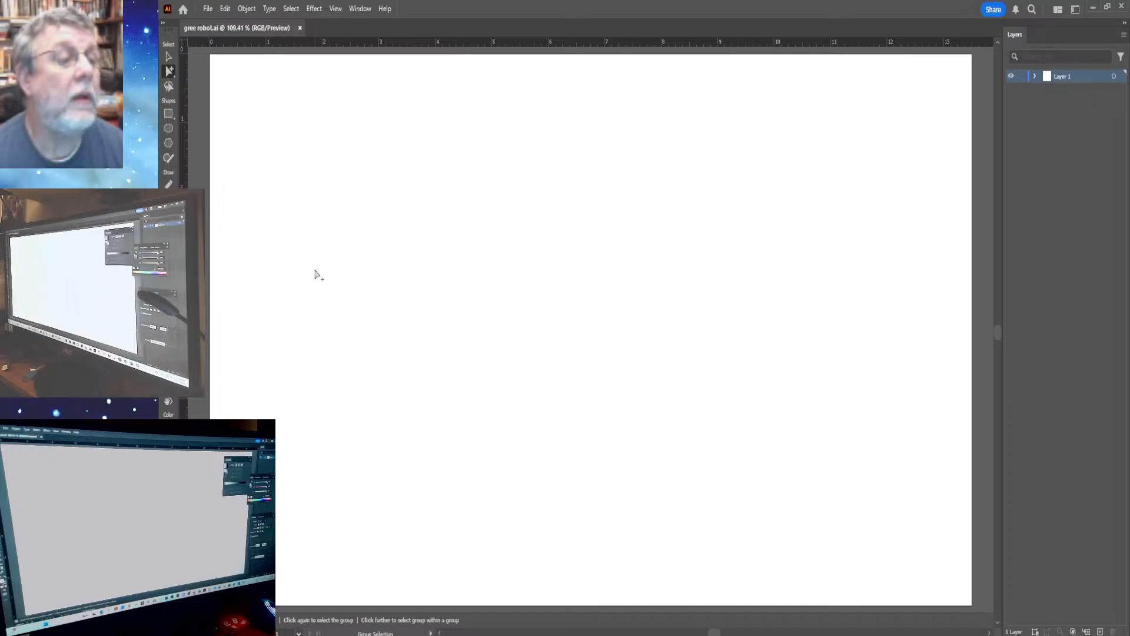
Place a vertical guide about 2.5 in from the artboard's left edge and show all hidden guides.
{"action": "left_click", "coordinate": [168, 160]}
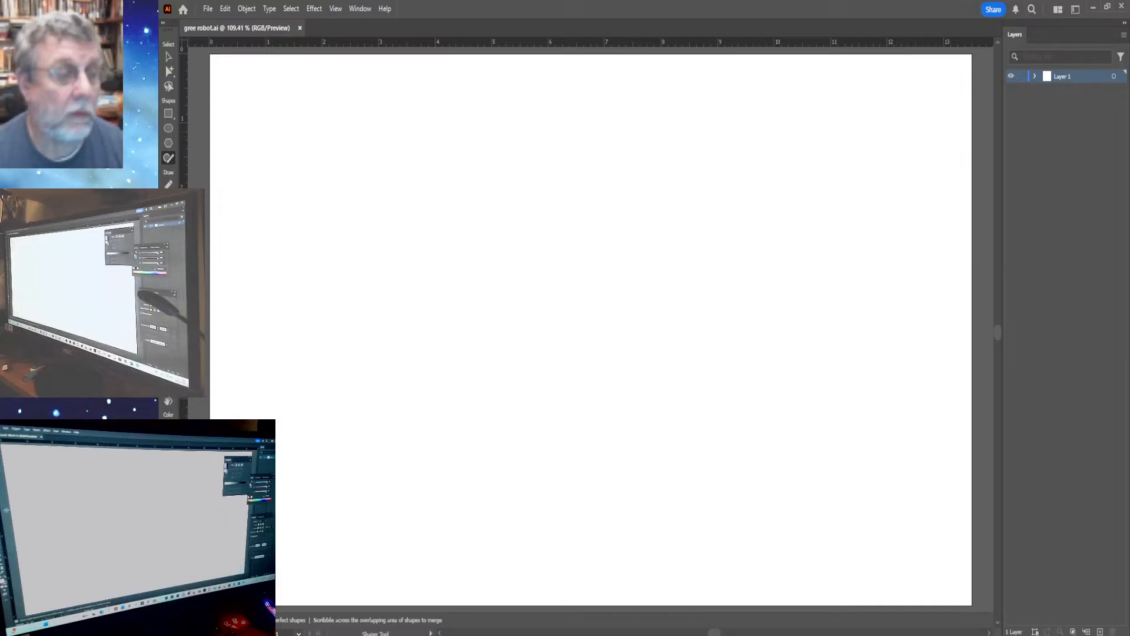
{"action": "left_click_drag", "start_coordinate": [182, 263], "coordinate": [351, 260]}
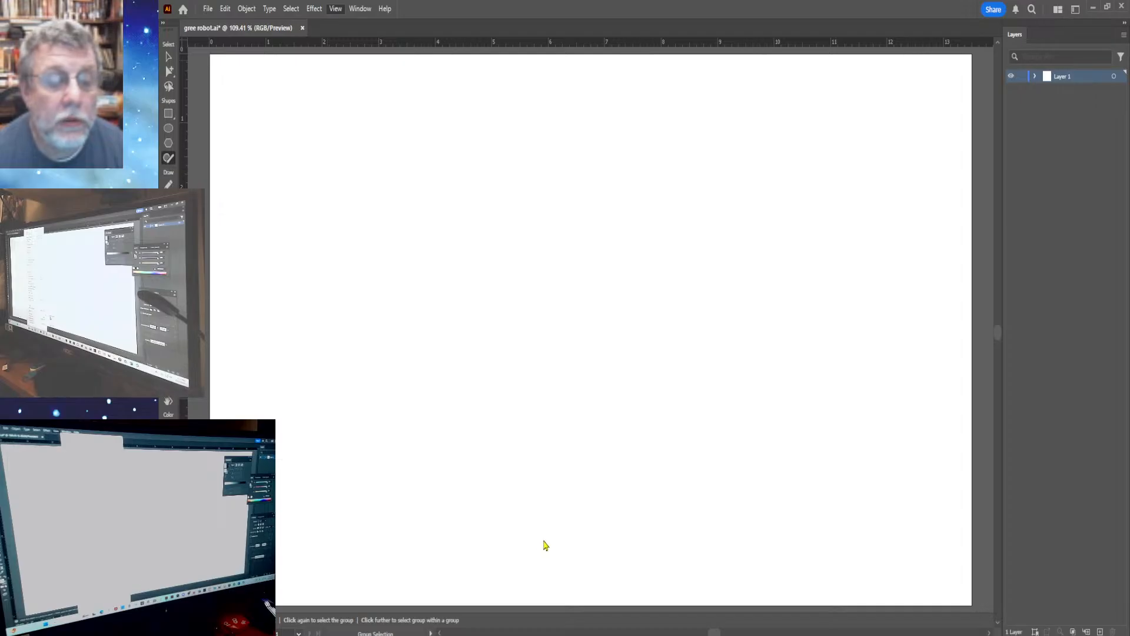
{"action": "key", "text": "ctrl+semicolon"}
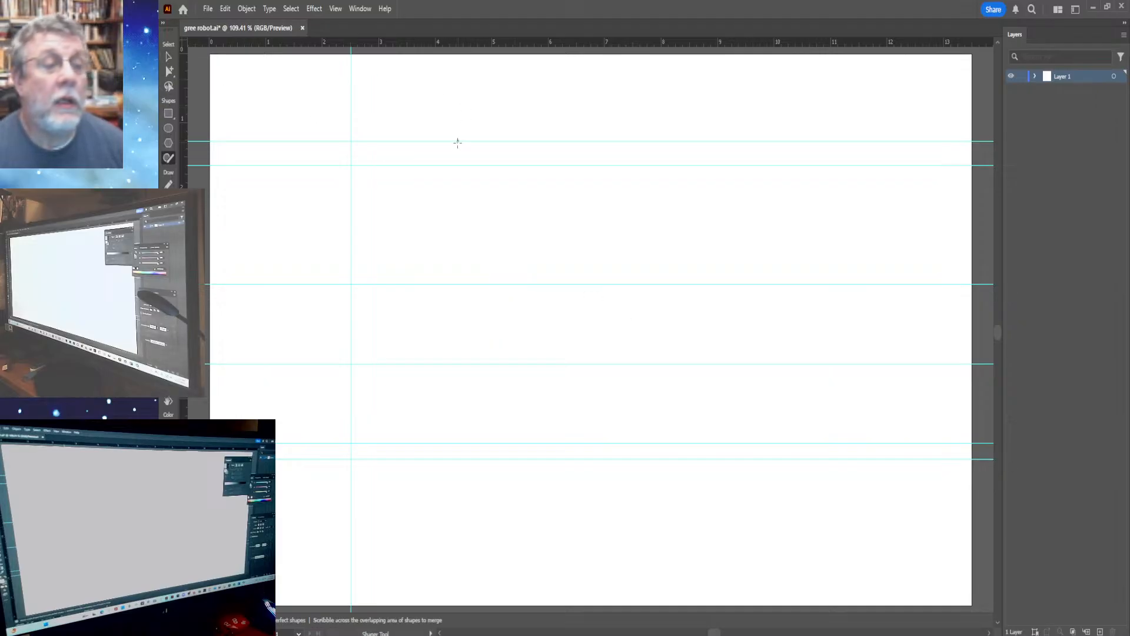
Clear all the existing horizontal and vertical guides from the artboard.
{"action": "left_click", "coordinate": [168, 57]}
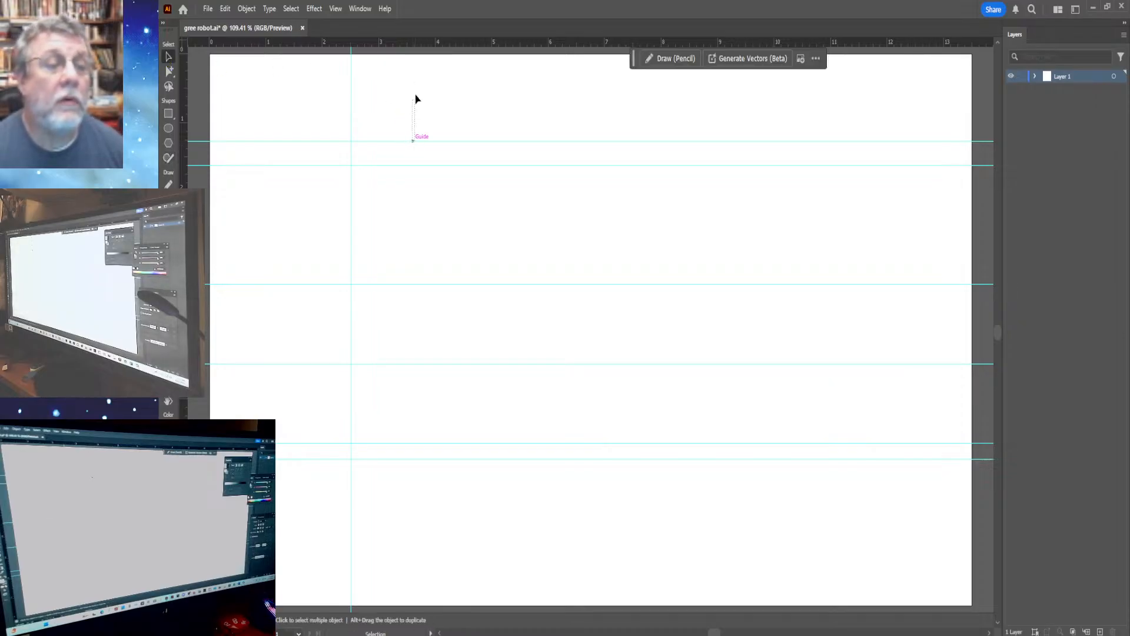
{"action": "scroll", "coordinate": [424, 112], "scroll_direction": "up", "scroll_amount": 3}
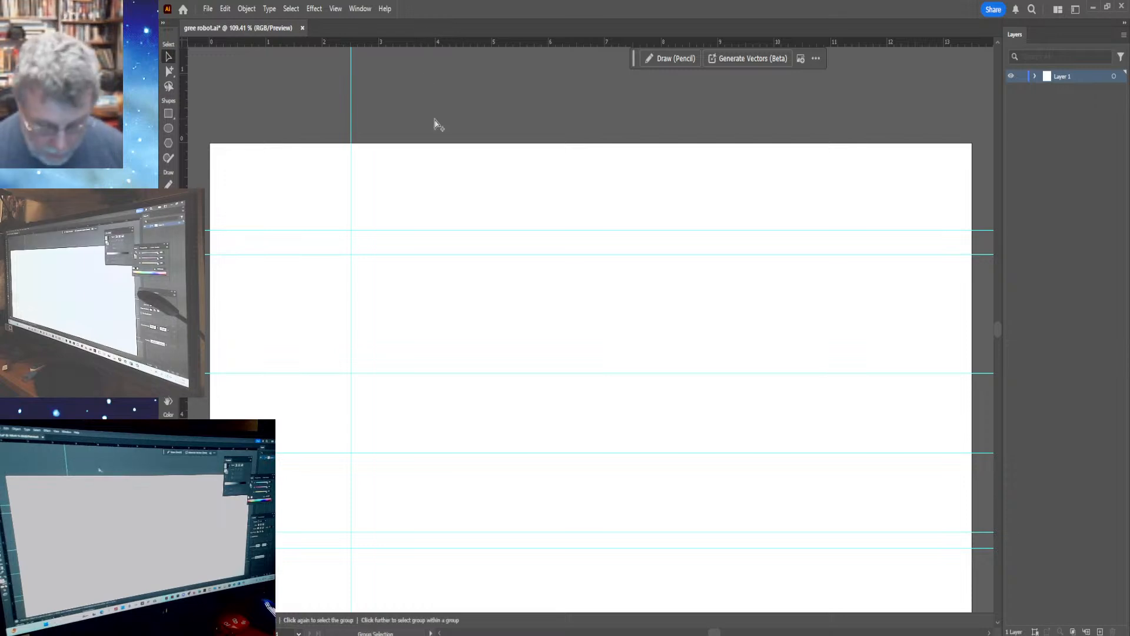
{"action": "scroll", "coordinate": [434, 123], "scroll_direction": "down", "scroll_amount": 3}
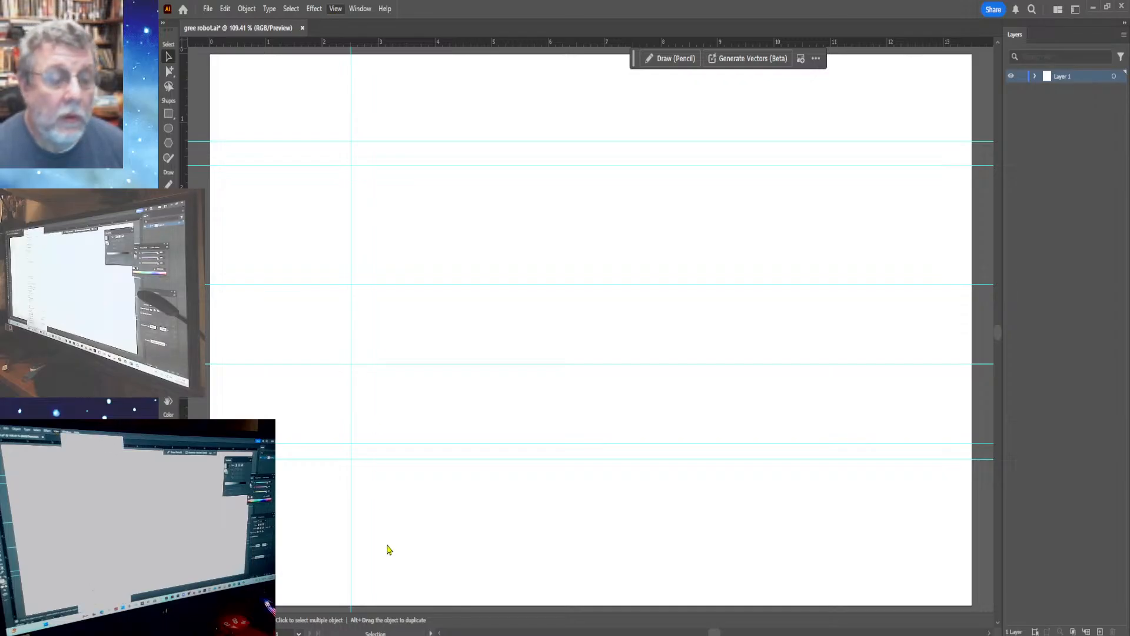
{"action": "key", "text": "ctrl+semicolon"}
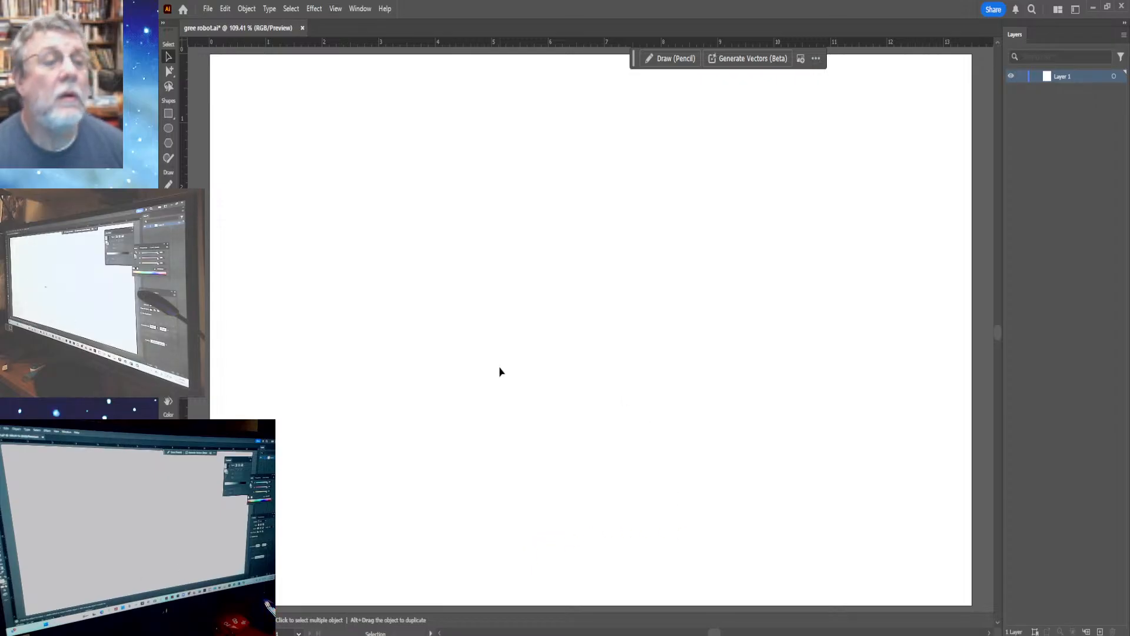
Place a vertical guide about 2.5 in from the artboard's left edge and draw an ellipse about 0.91 by 1.34 in against it.
{"action": "left_click_drag", "start_coordinate": [184, 282], "coordinate": [351, 295]}
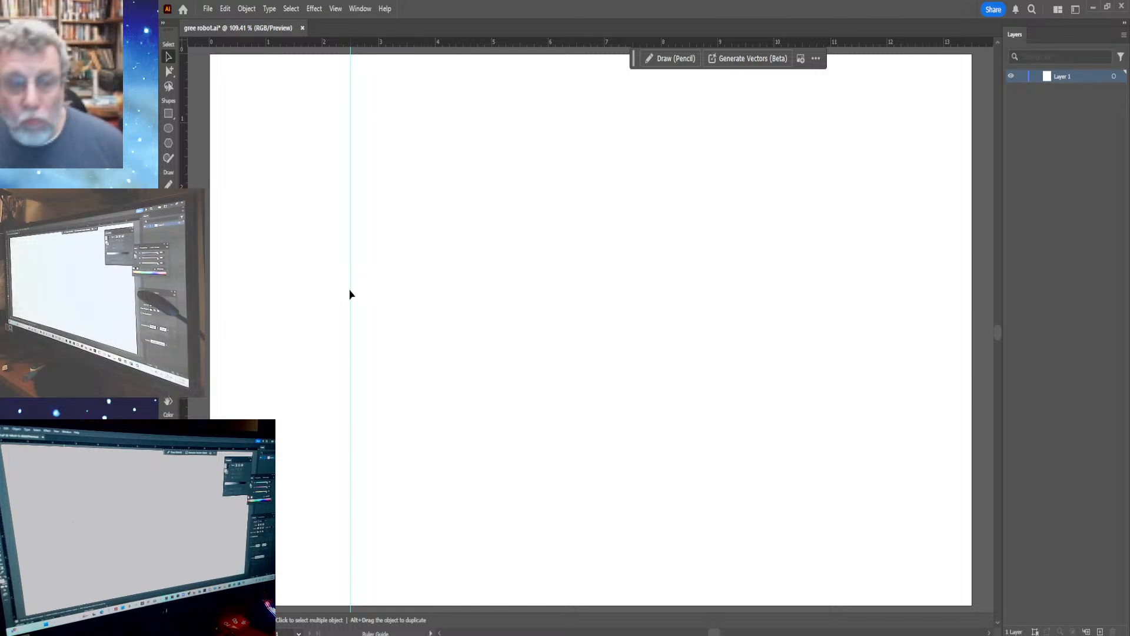
{"action": "left_click_drag", "start_coordinate": [351, 294], "coordinate": [350, 294]}
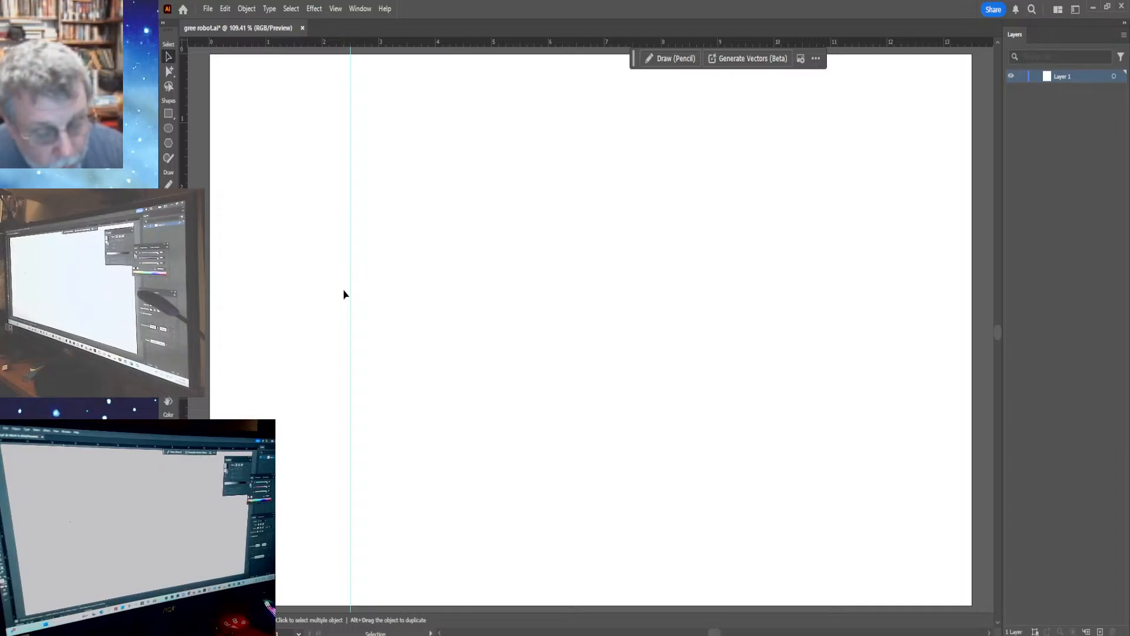
{"action": "left_click", "coordinate": [169, 129]}
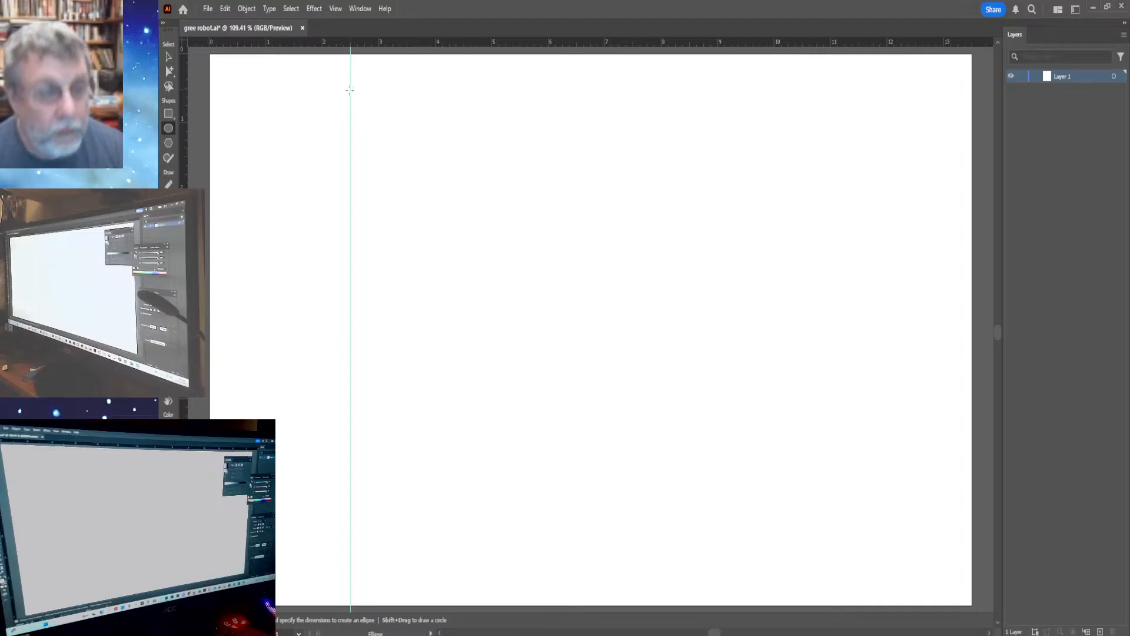
{"action": "left_click_drag", "start_coordinate": [350, 90], "coordinate": [402, 183]}
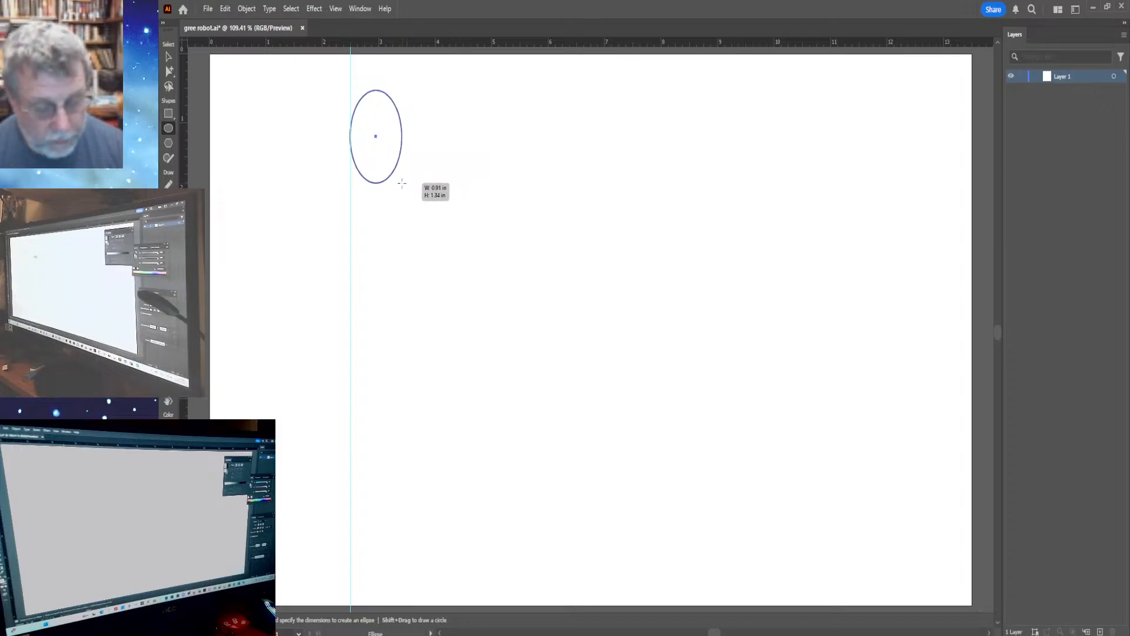
{"action": "left_click_drag", "start_coordinate": [402, 184], "coordinate": [402, 184]}
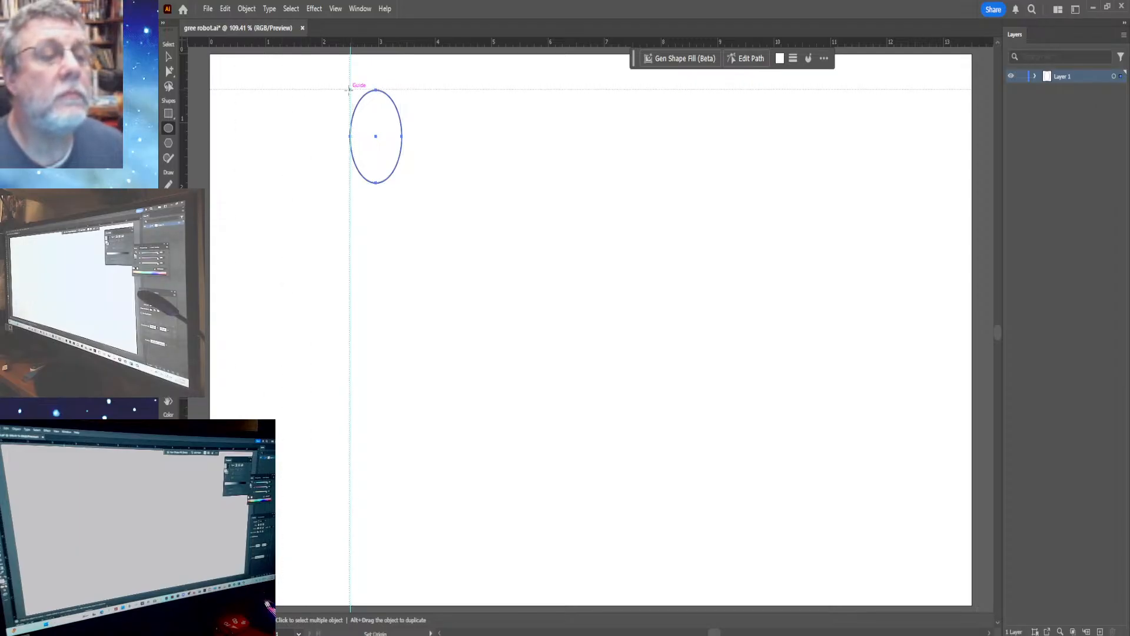
Set the ruler origin on the guide at the small ellipse's upper-left bounding corner and delete the ellipse.
{"action": "left_click_drag", "start_coordinate": [348, 89], "coordinate": [350, 90]}
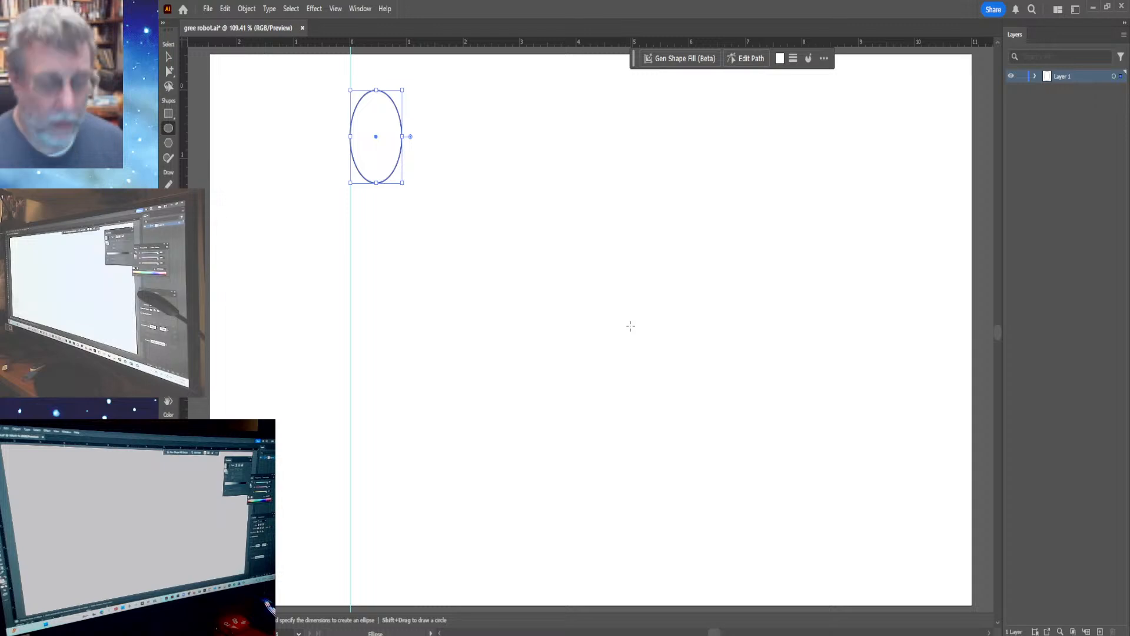
{"action": "key", "text": "Delete"}
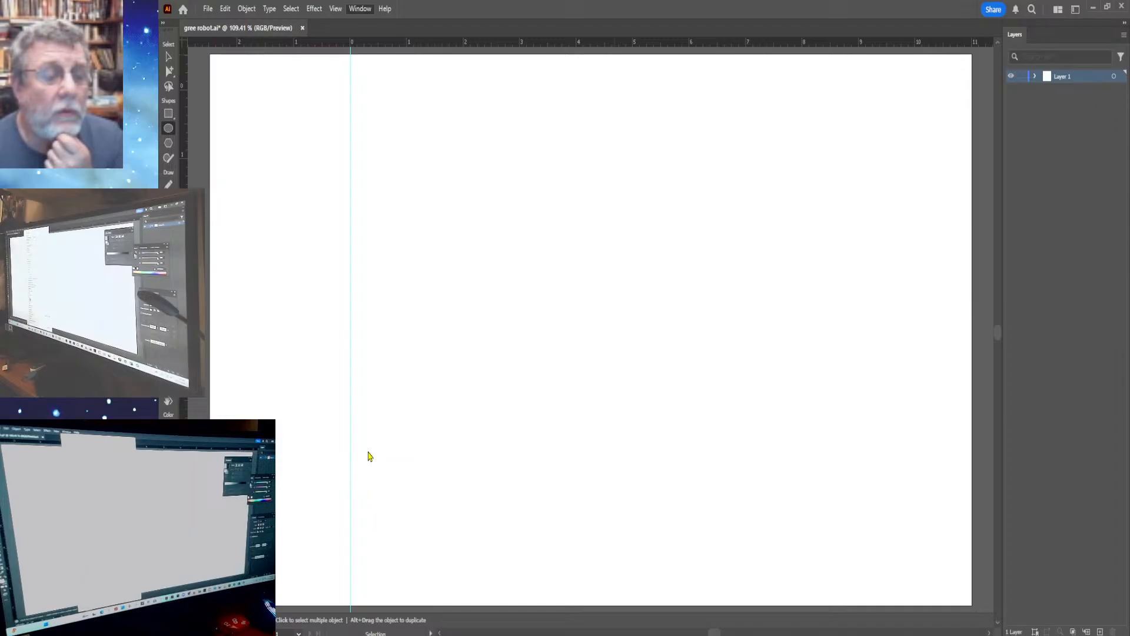
Draw a large upright ellipse about 3 in wide and 4 in tall with its left side on the vertical guide.
{"action": "key", "text": "l"}
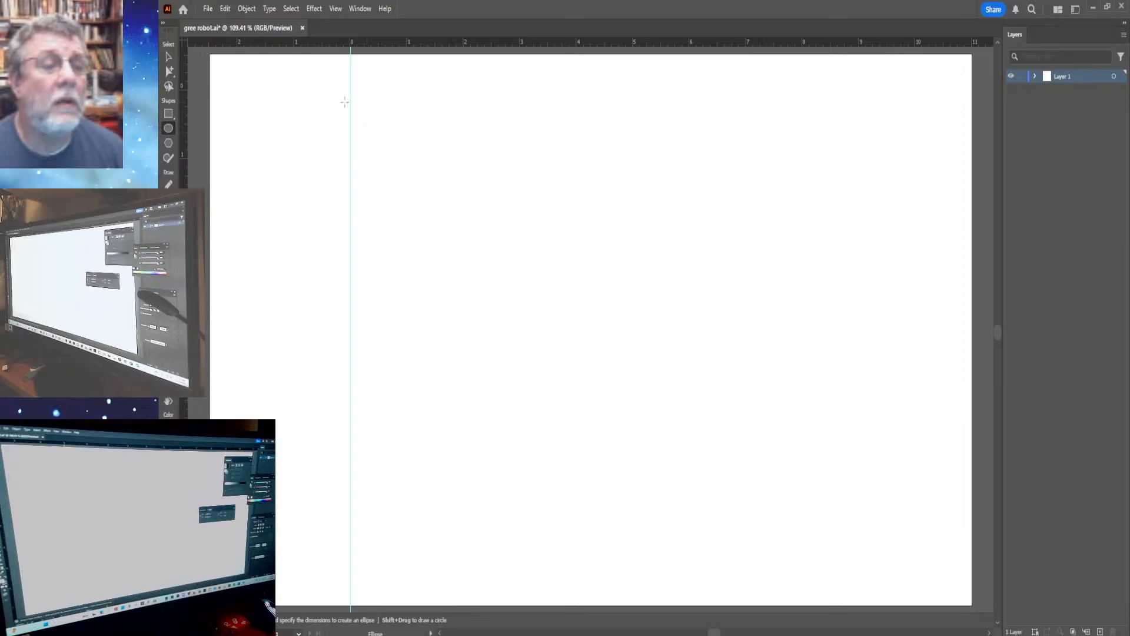
{"action": "left_click_drag", "start_coordinate": [349, 97], "coordinate": [421, 217]}
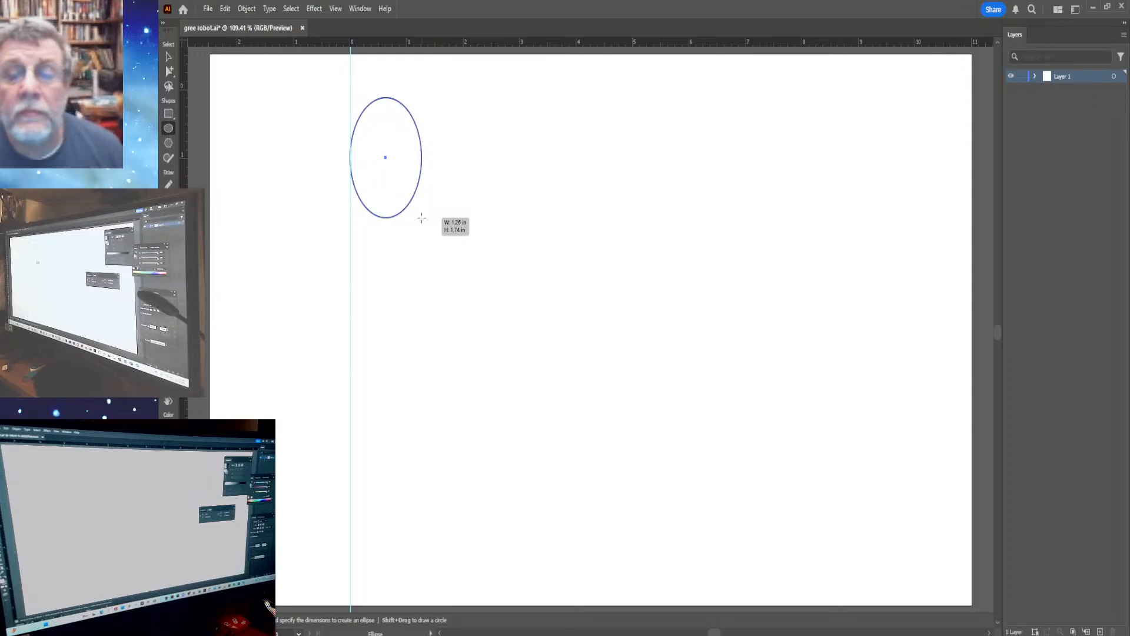
{"action": "left_click_drag", "start_coordinate": [422, 218], "coordinate": [521, 375]}
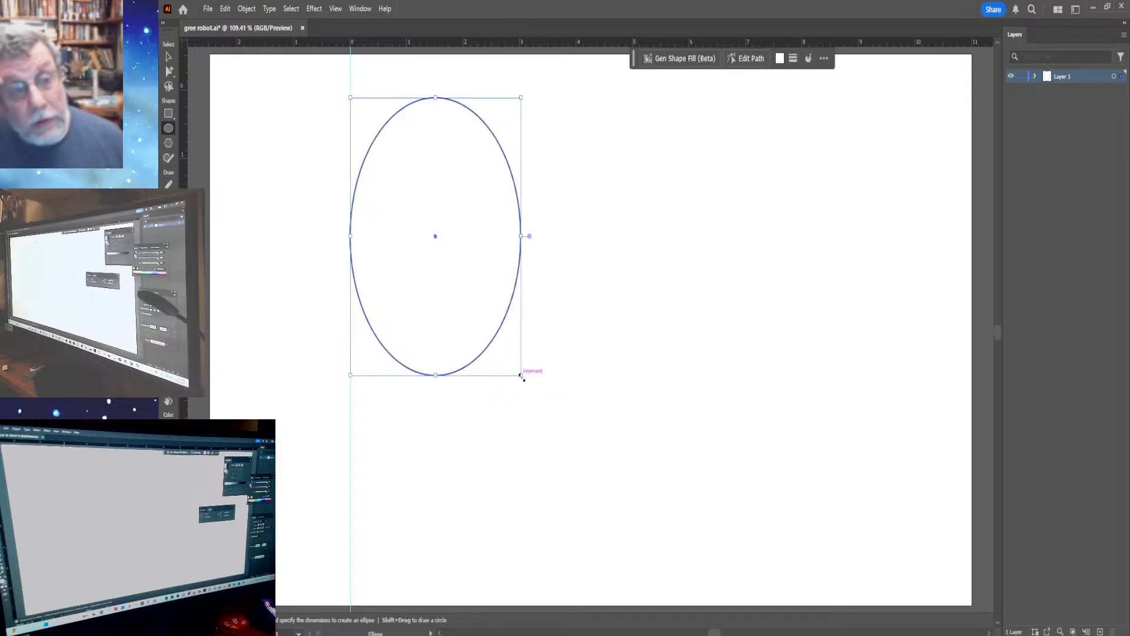
Draw a second ellipse about 1.5 in wide and 2 in tall to the lower right of the large one, and reselect the large ellipse.
{"action": "key", "text": "v"}
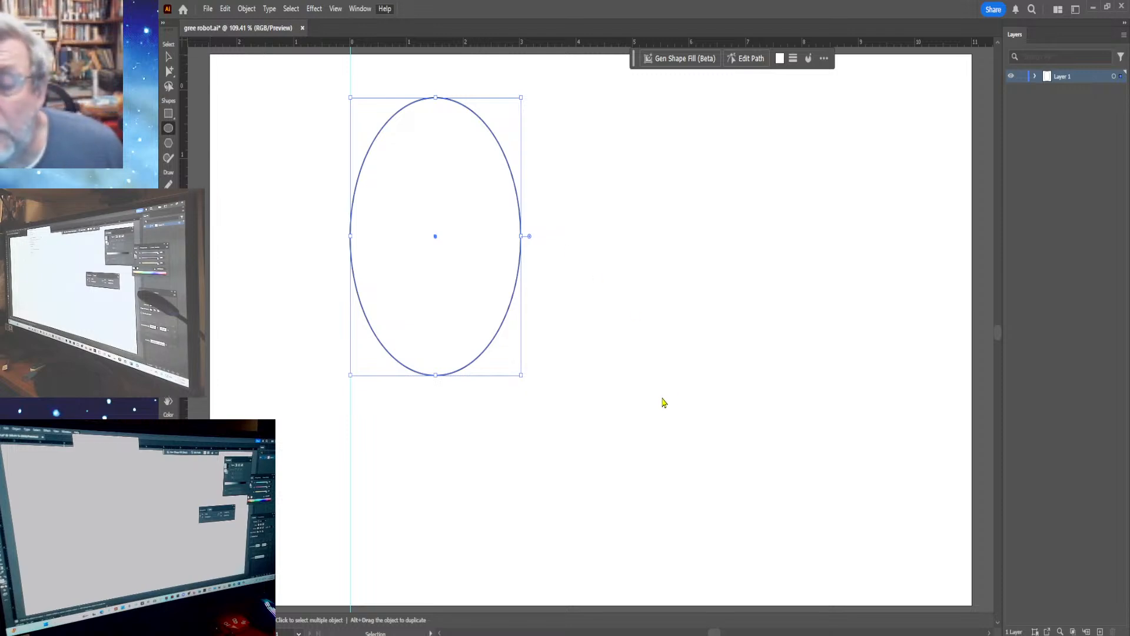
{"action": "key", "text": "l"}
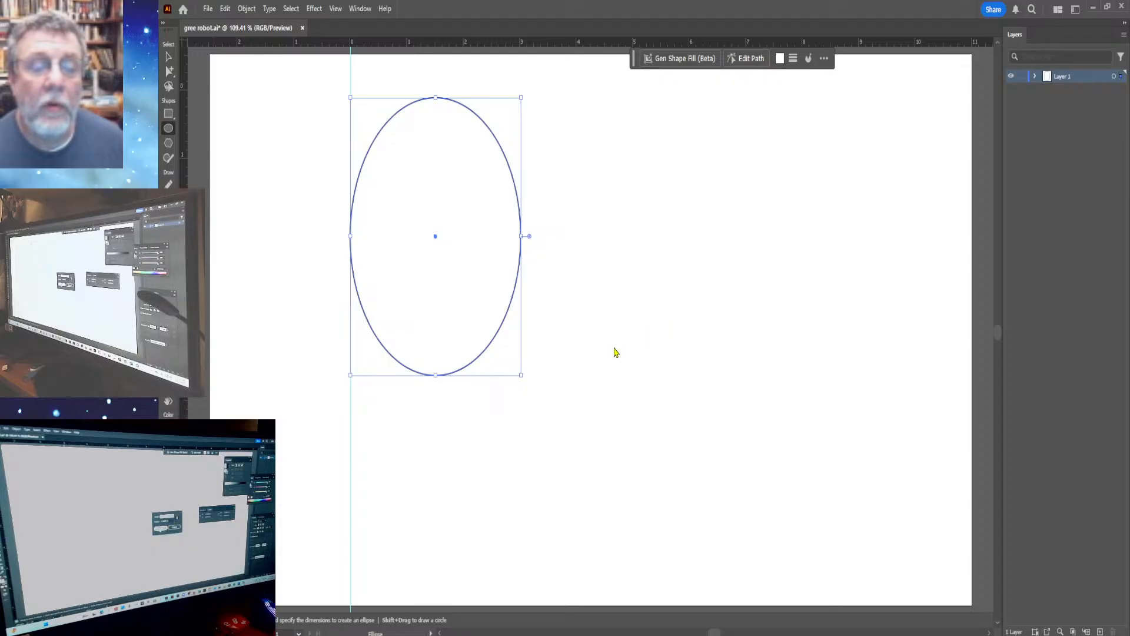
{"action": "left_click_drag", "start_coordinate": [622, 284], "coordinate": [708, 423]}
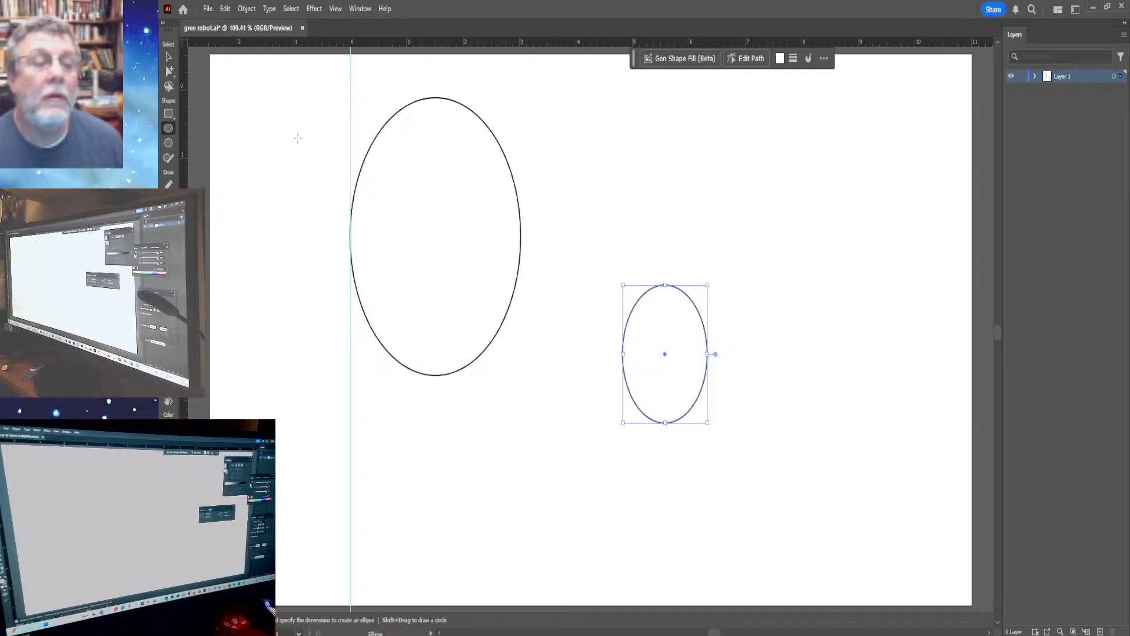
{"action": "key", "text": "v"}
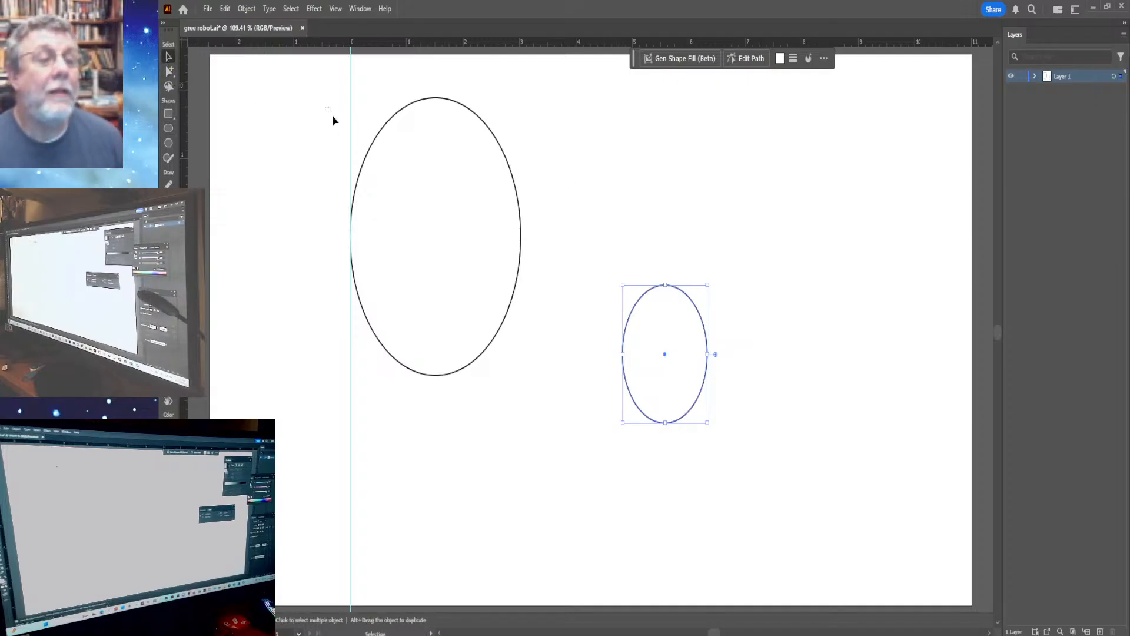
{"action": "left_click_drag", "start_coordinate": [333, 117], "coordinate": [545, 400]}
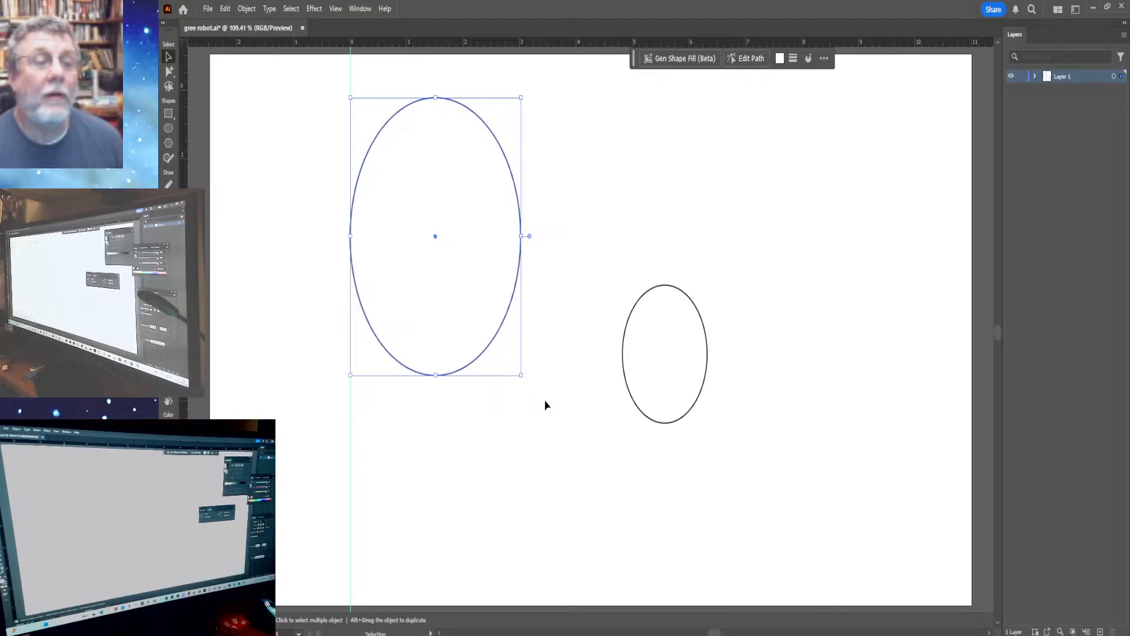
Delete the large ellipse lying against the vertical guide.
{"action": "key", "text": "Delete"}
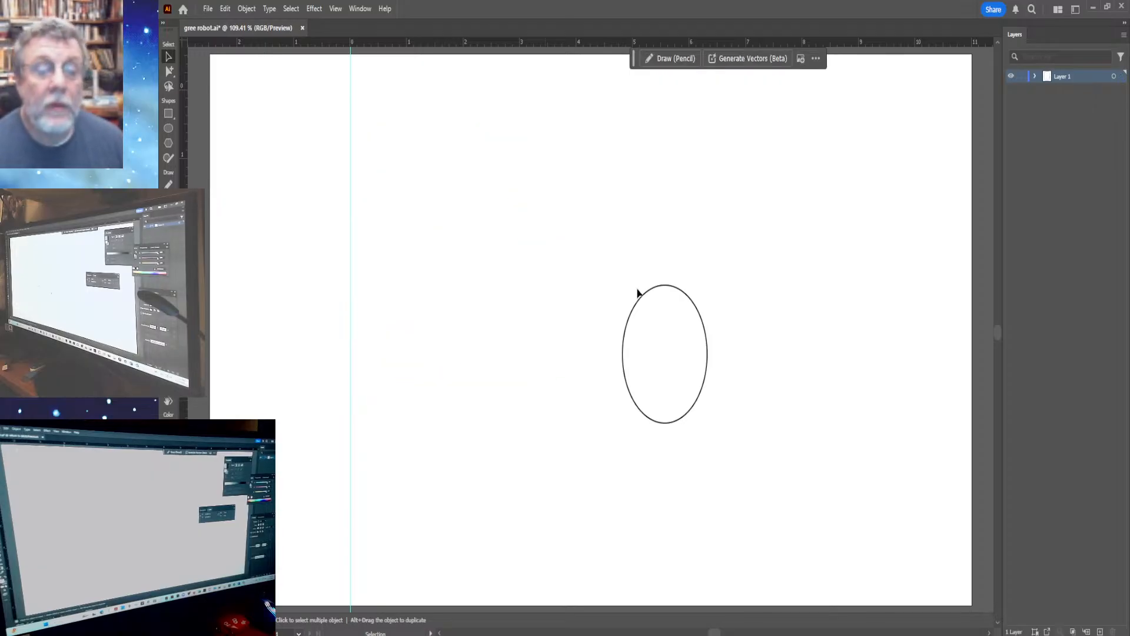
{"action": "left_click", "coordinate": [660, 292]}
{"action": "left_click", "coordinate": [662, 293]}
{"action": "left_click_drag", "start_coordinate": [665, 278], "coordinate": [510, 200]}
{"action": "key", "text": "ctrl+z"}
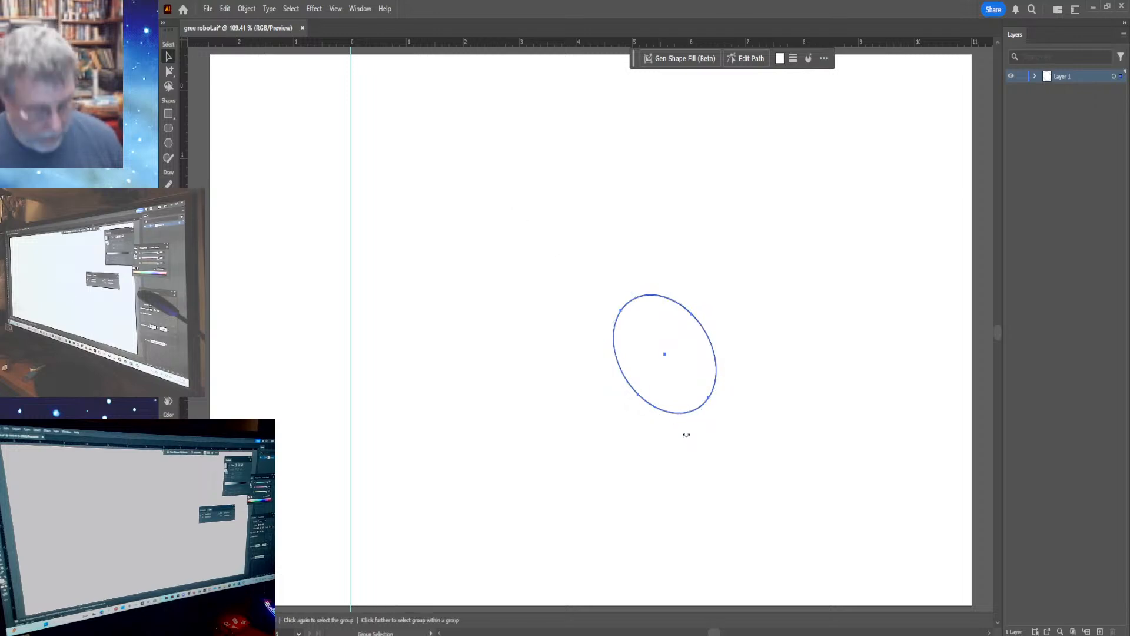
{"action": "key", "text": "v"}
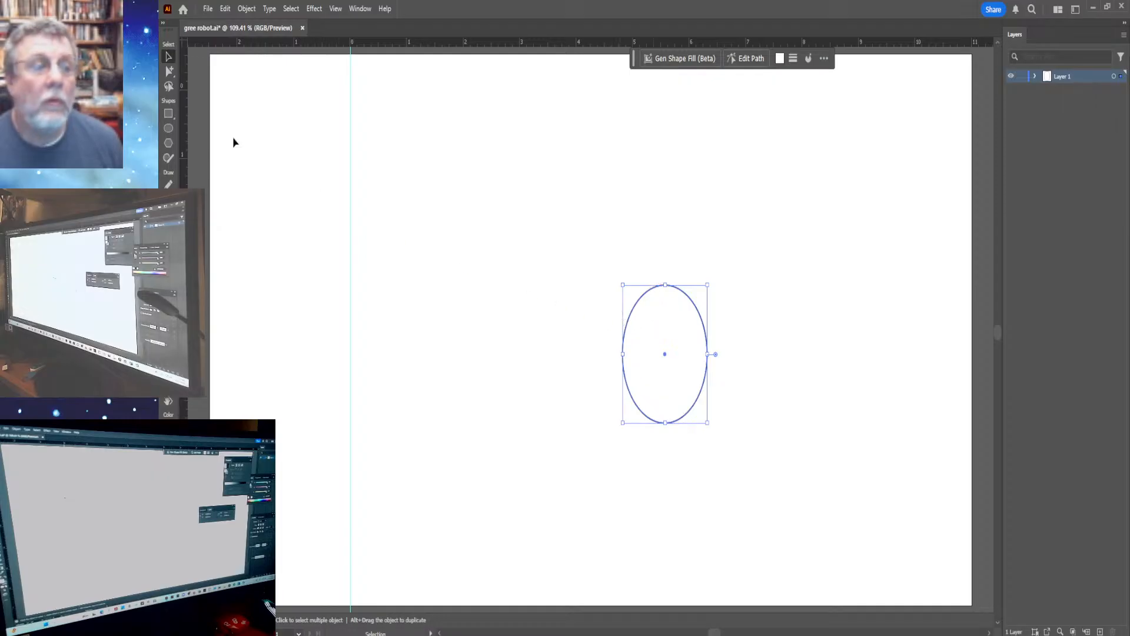
Move the remaining ellipse to the upper part of the artboard, just right of the vertical guide, and deselect it.
{"action": "left_click", "coordinate": [169, 71]}
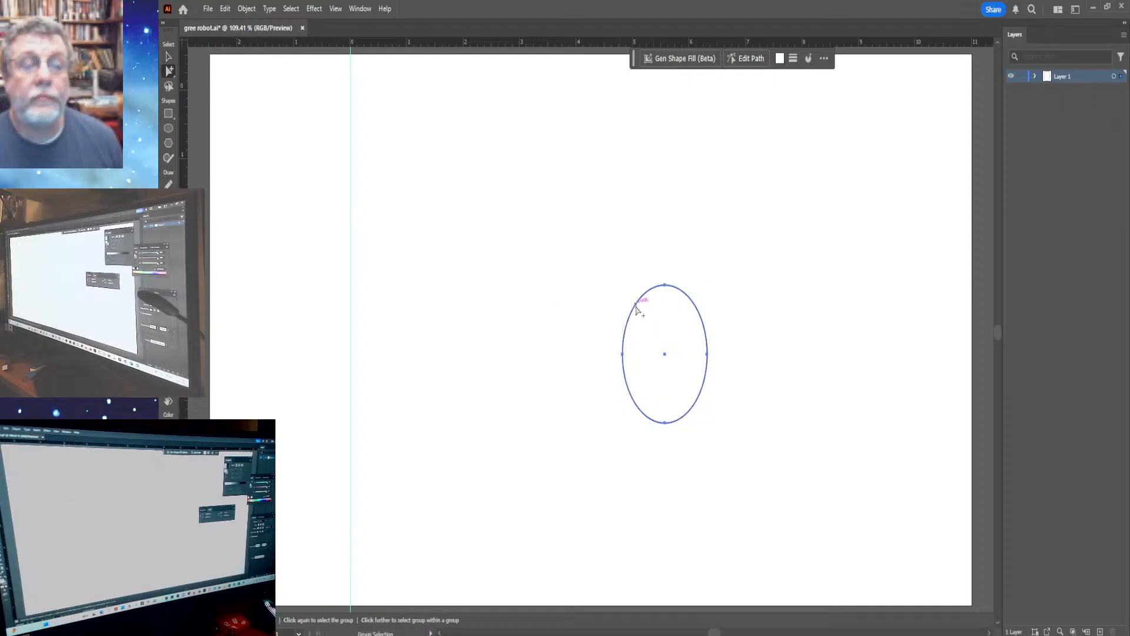
{"action": "left_click_drag", "start_coordinate": [633, 307], "coordinate": [371, 103]}
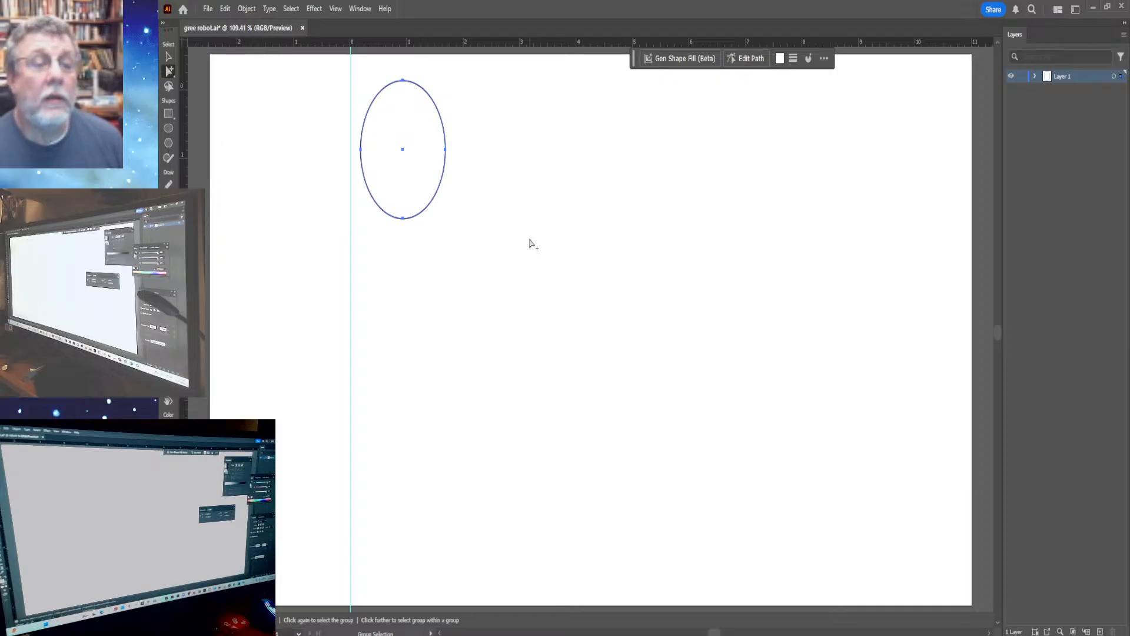
{"action": "left_click", "coordinate": [489, 231]}
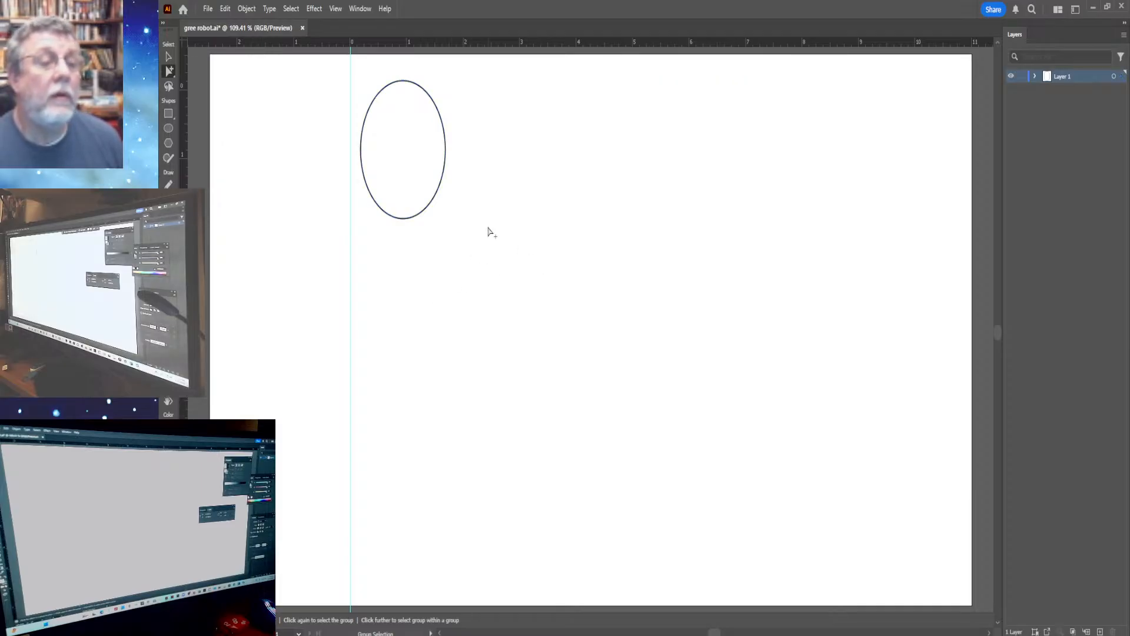
{"action": "left_click", "coordinate": [168, 157]}
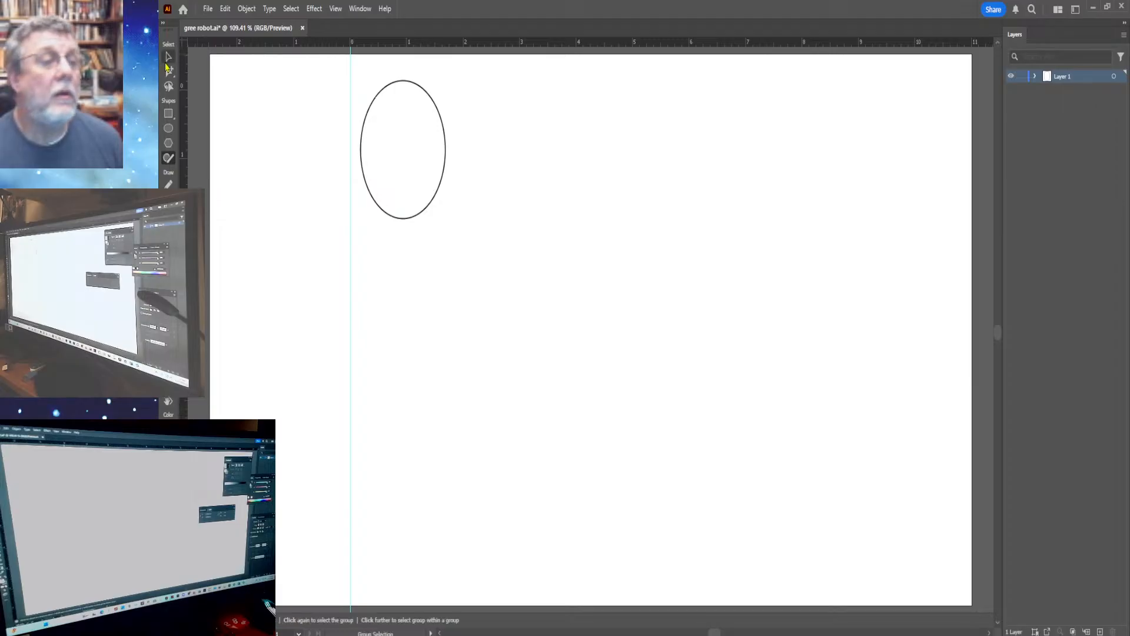
{"action": "left_click", "coordinate": [168, 58]}
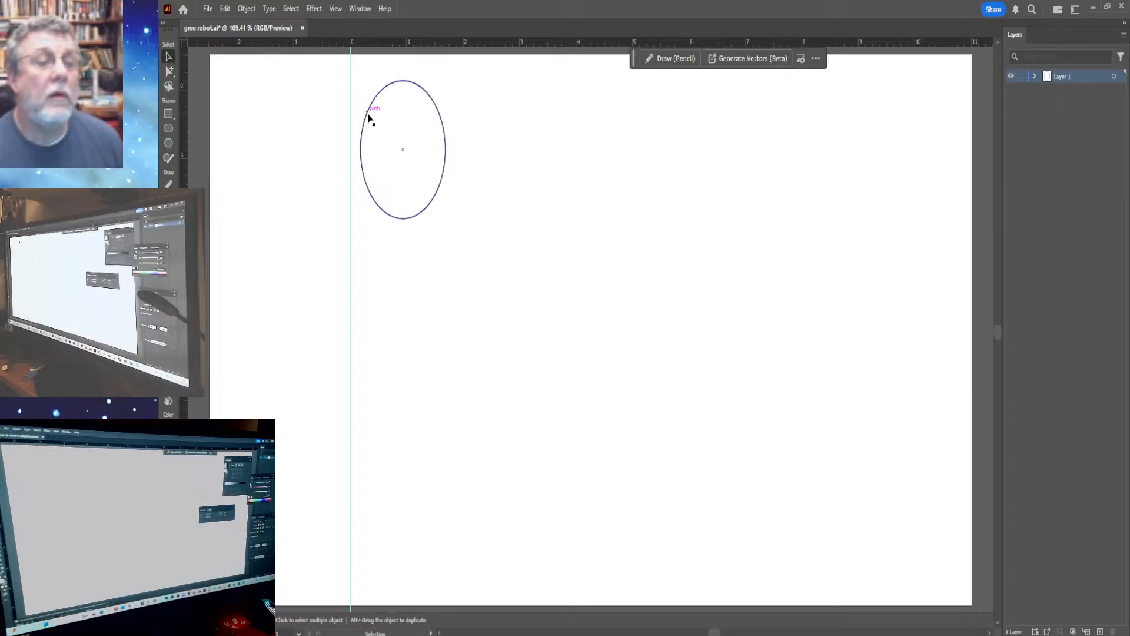
{"action": "left_click", "coordinate": [369, 113]}
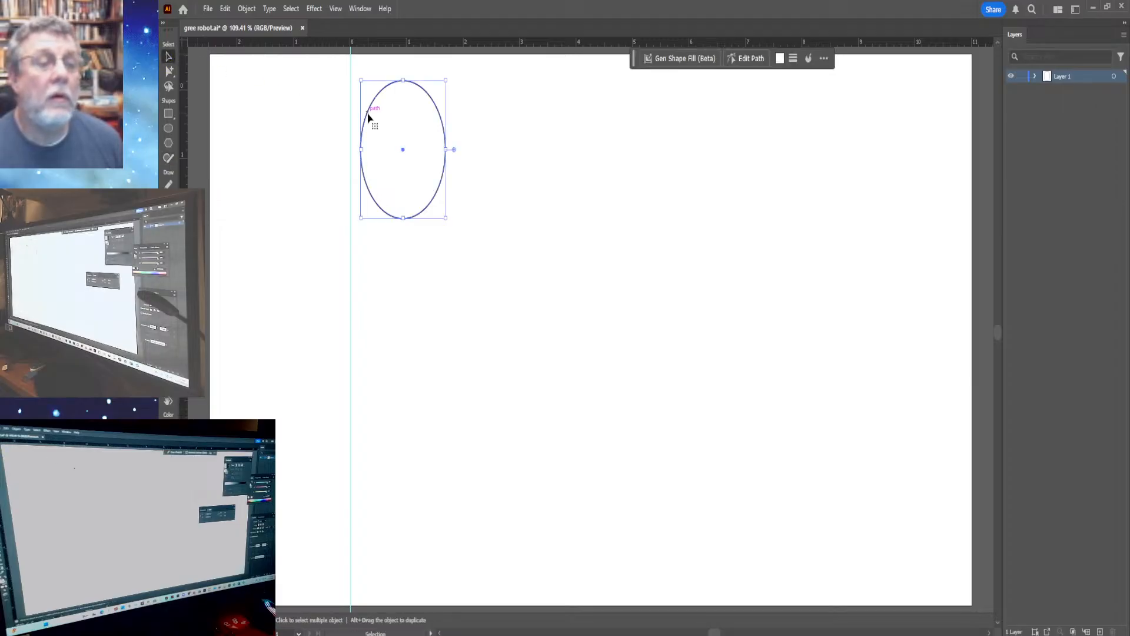
{"action": "left_click", "coordinate": [169, 158]}
{"action": "left_click", "coordinate": [512, 214]}
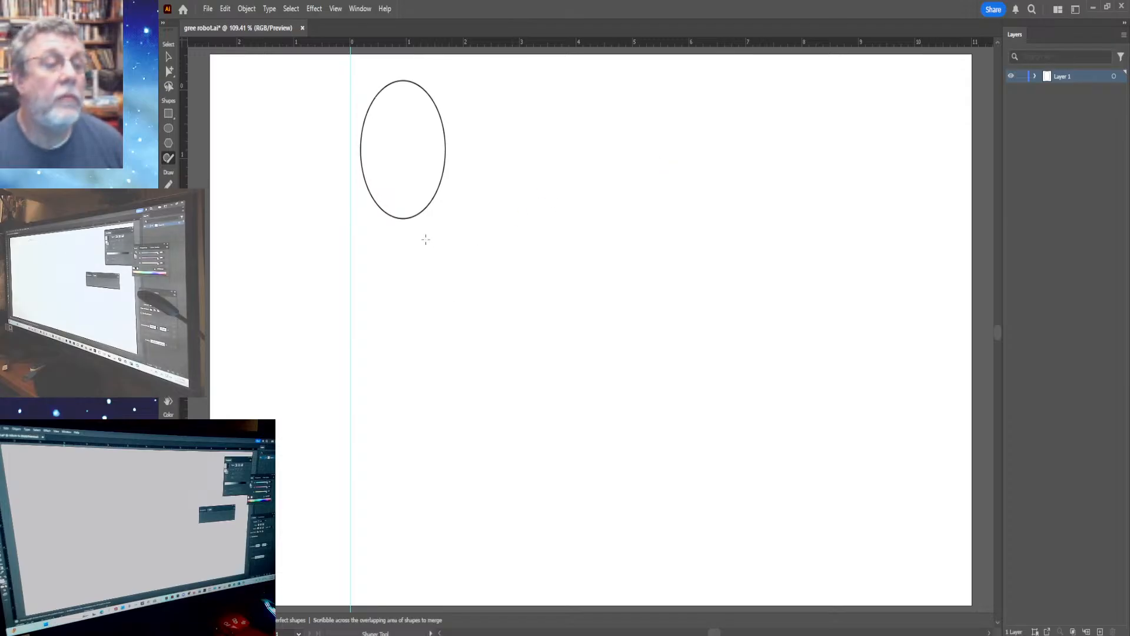
{"action": "left_click", "coordinate": [404, 218]}
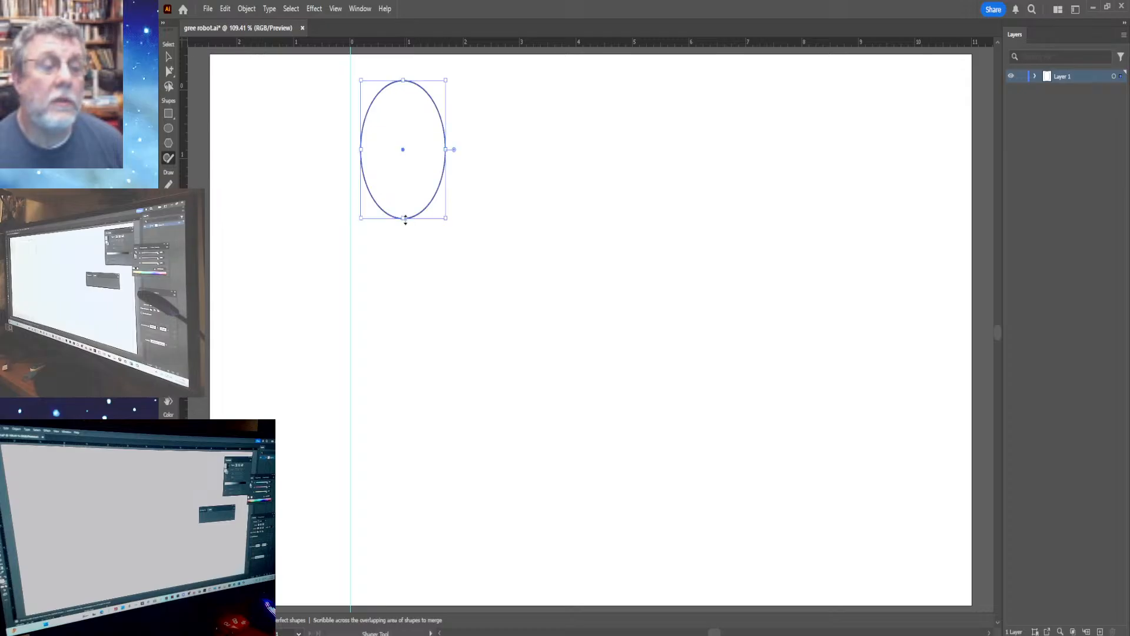
{"action": "left_click", "coordinate": [489, 273]}
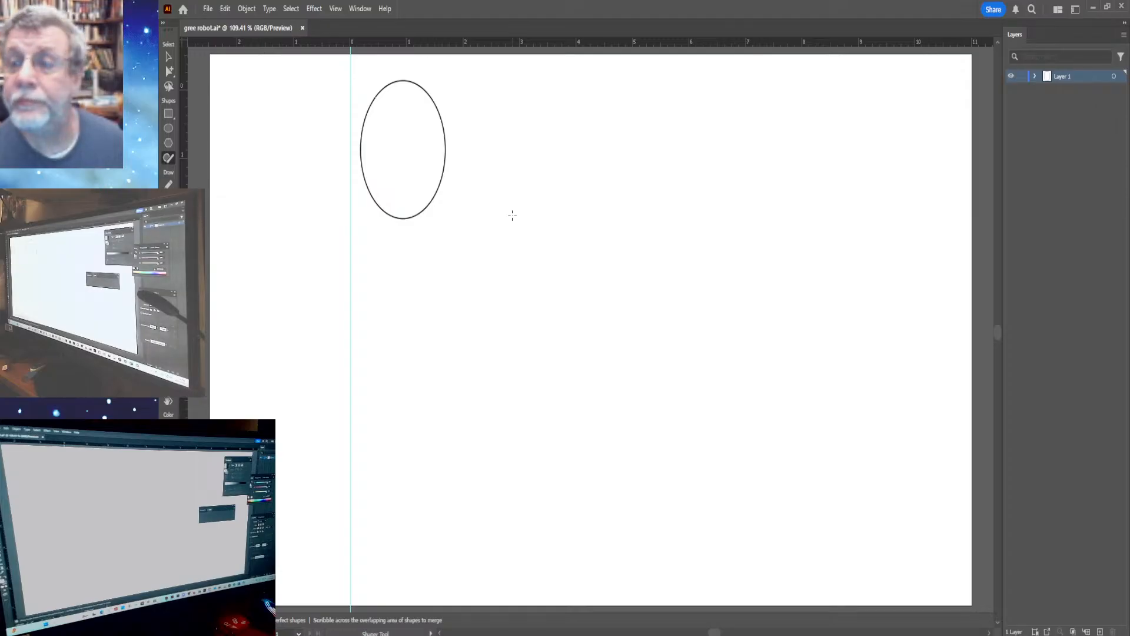
Scale the ellipse down to about 1 in wide and 1.3 in tall, keeping its upper-left bounding corner in place.
{"action": "key", "text": "v"}
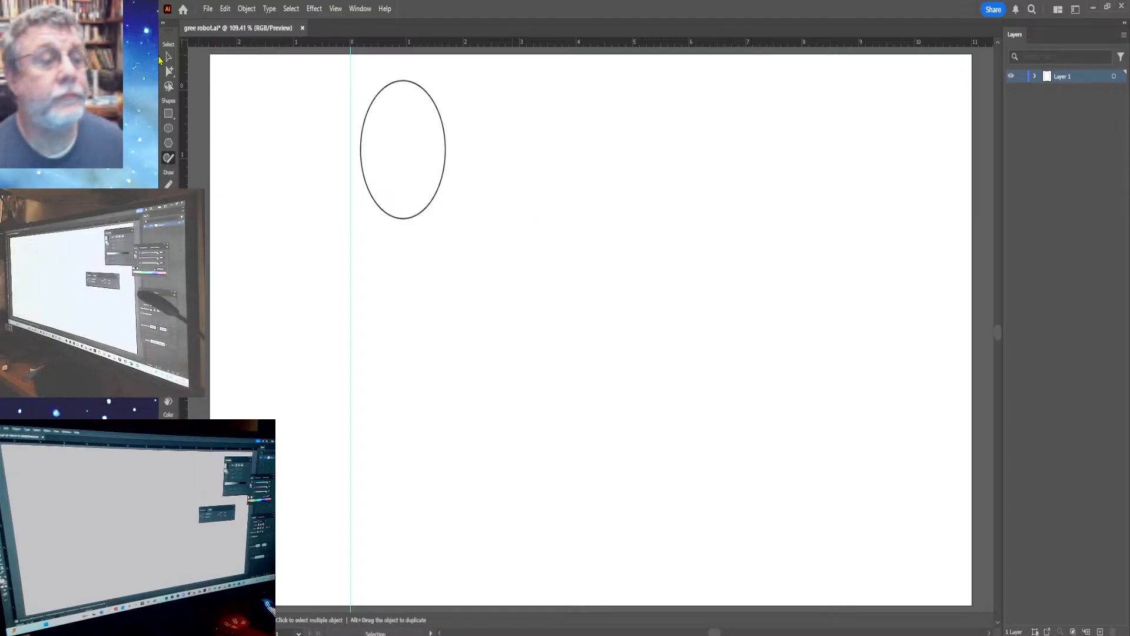
{"action": "left_click", "coordinate": [169, 61]}
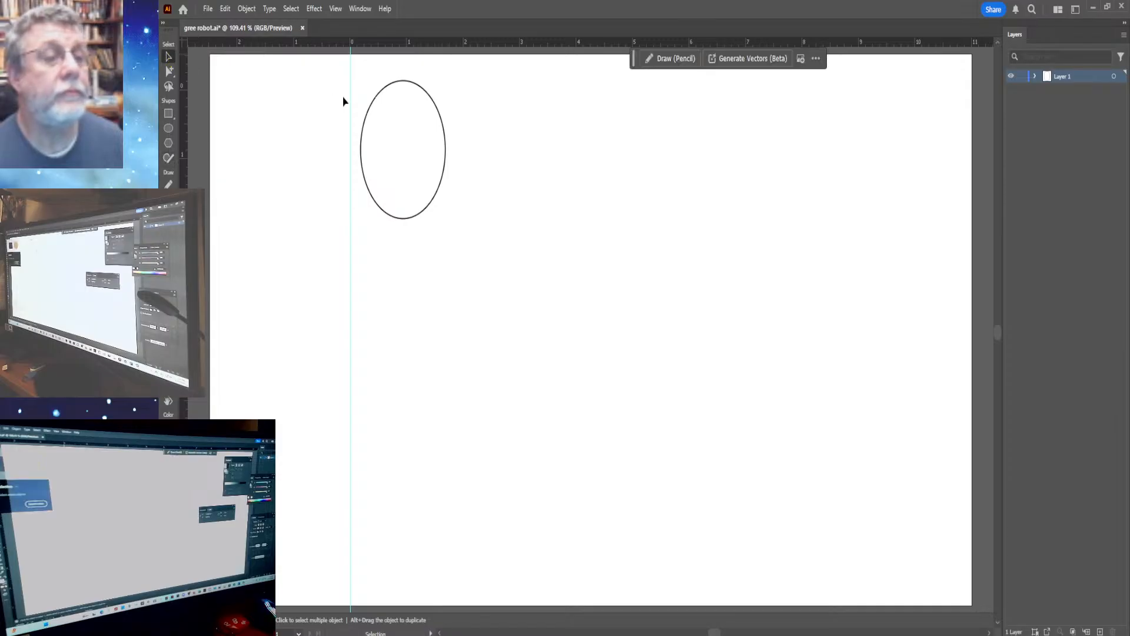
{"action": "left_click", "coordinate": [361, 155]}
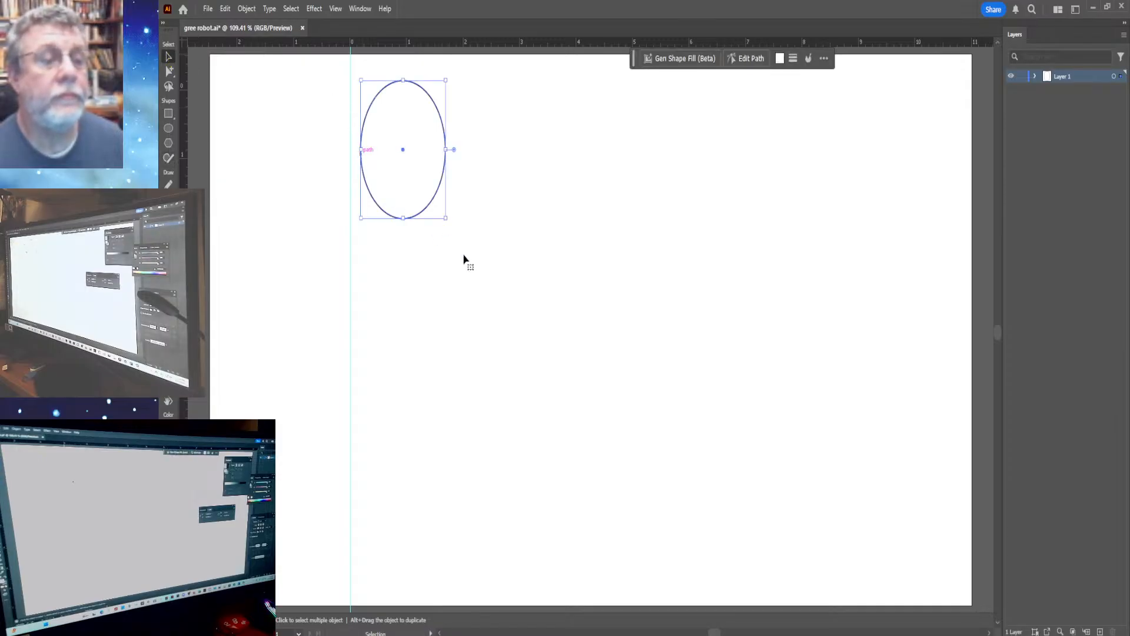
{"action": "left_click_drag", "start_coordinate": [446, 217], "coordinate": [416, 187]}
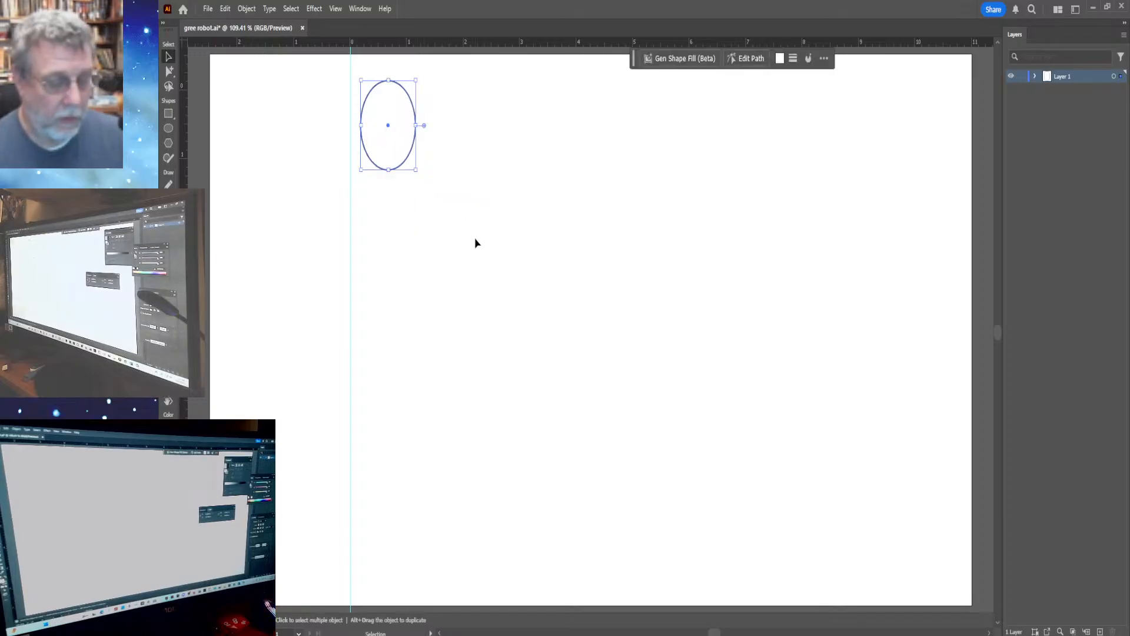
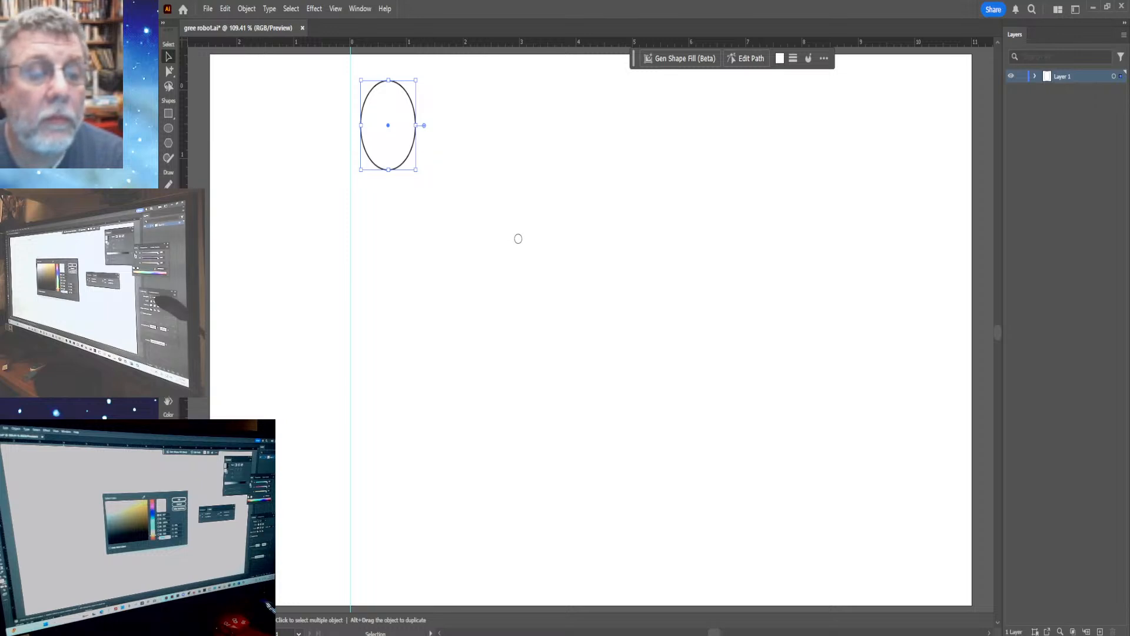
Fill the ellipse with a solid light orange.
{"action": "left_click", "coordinate": [519, 238]}
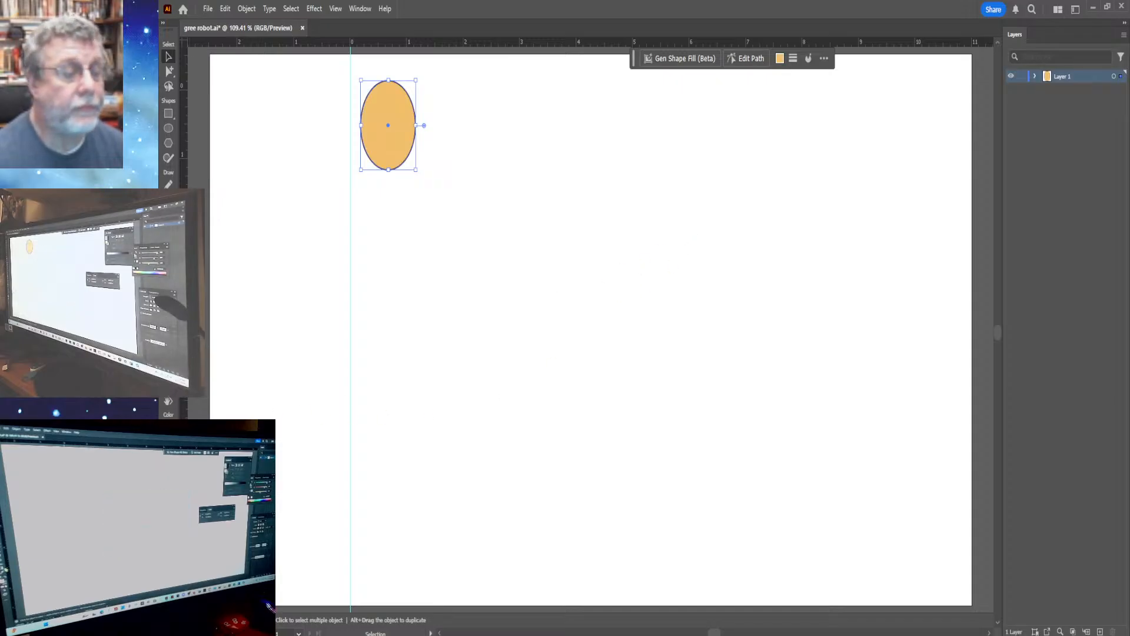
{"action": "key", "text": "g"}
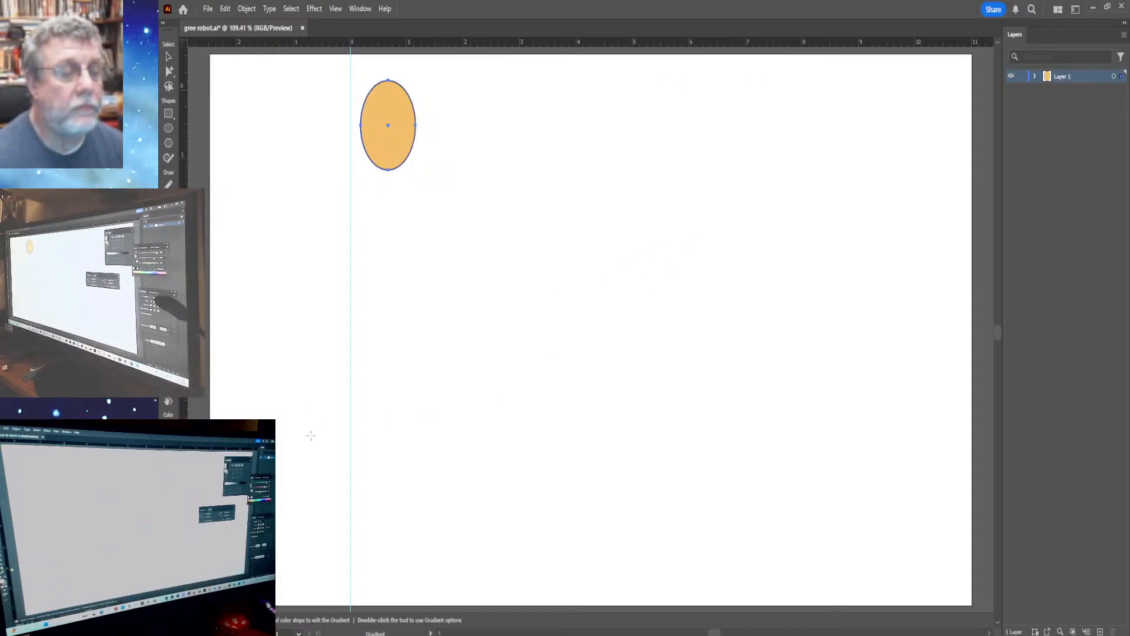
{"action": "key", "text": "v"}
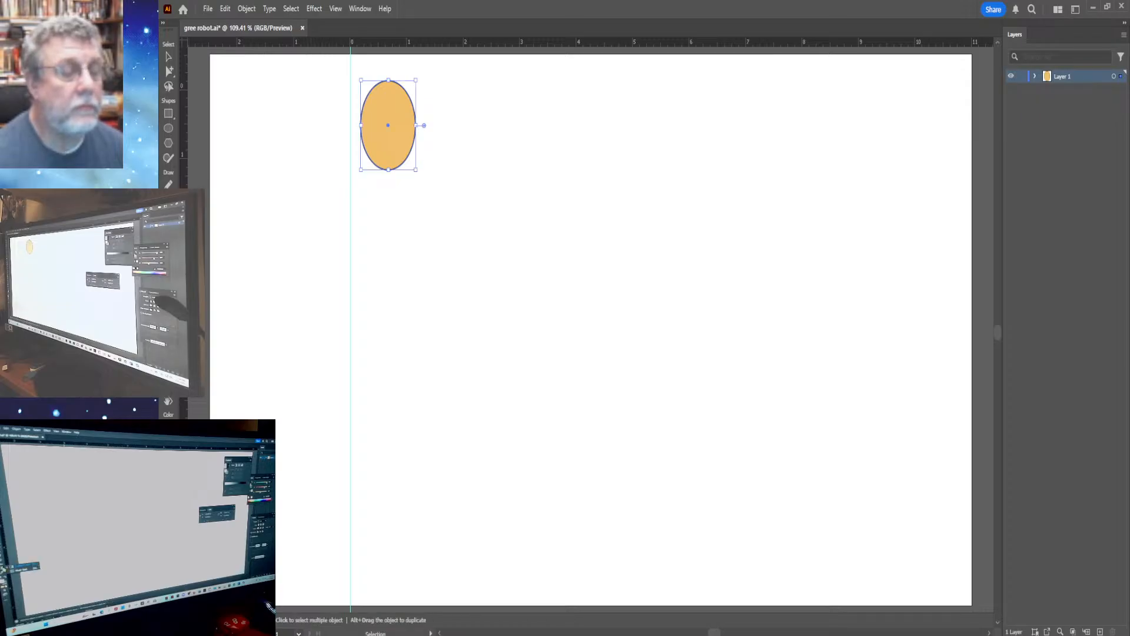
Try a diagonal white-to-black linear gradient placed outside the ellipse, to its lower right, and deselect the ellipse.
{"action": "key", "text": "g"}
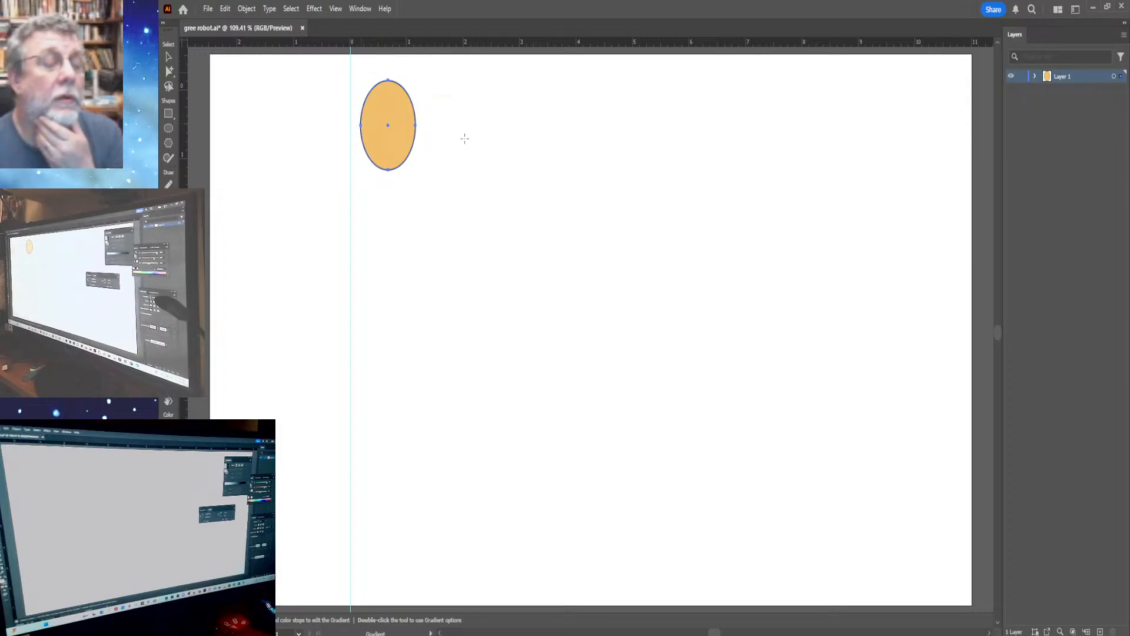
{"action": "mouse_move", "coordinate": [443, 179]}
{"action": "left_mouse_down"}
{"action": "mouse_move", "coordinate": [584, 285]}
{"action": "mouse_move", "coordinate": [568, 305]}
{"action": "left_mouse_up"}
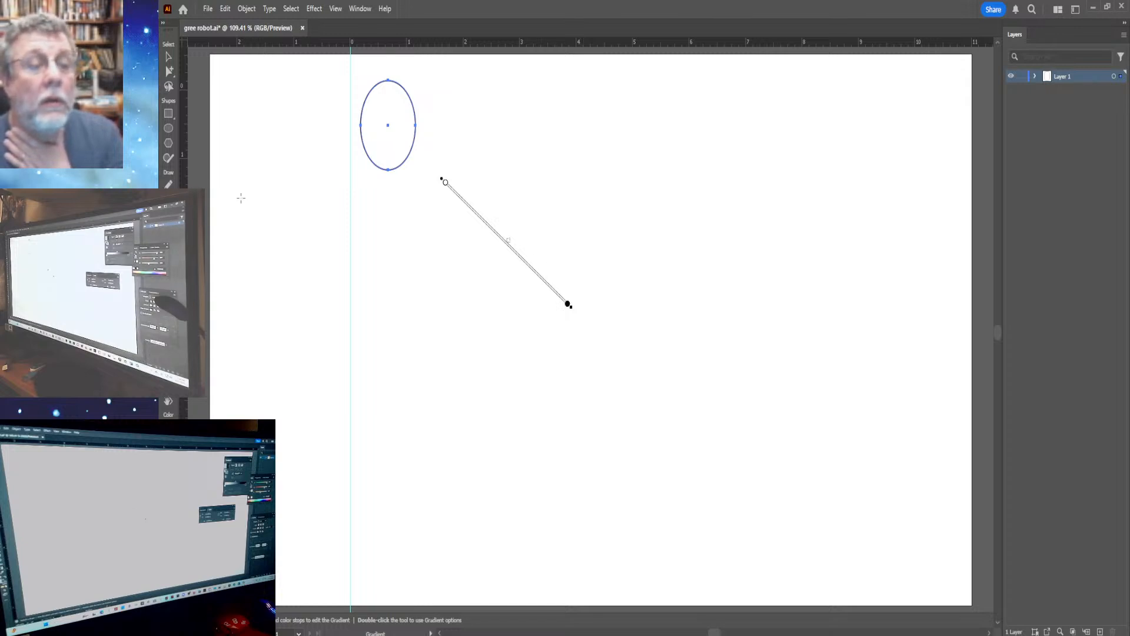
{"action": "key", "text": "v"}
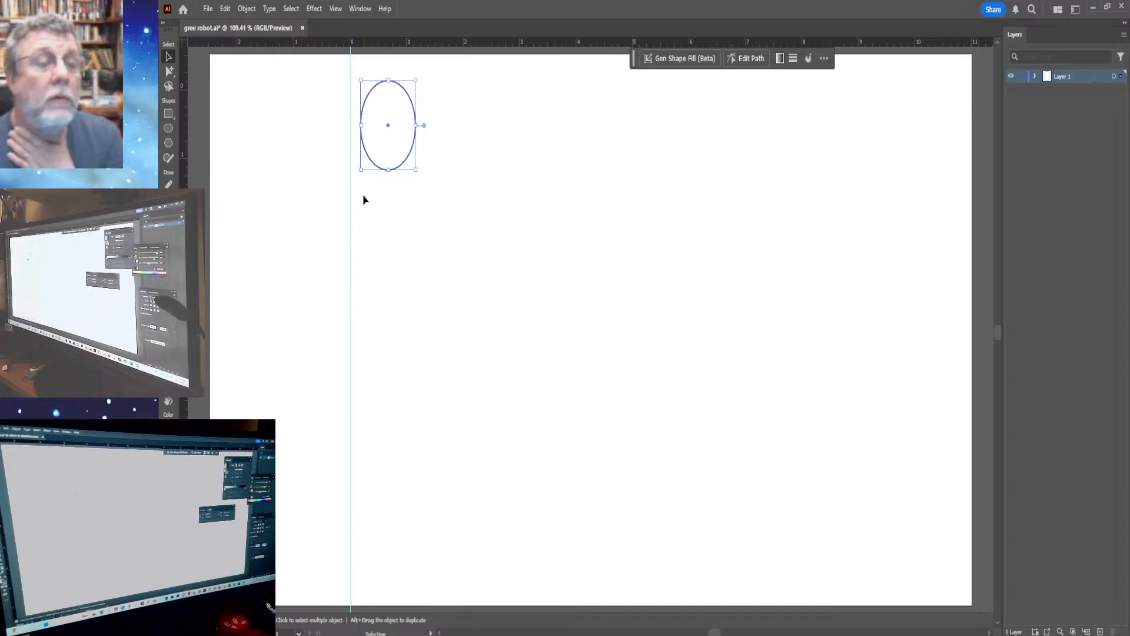
{"action": "key", "text": "g"}
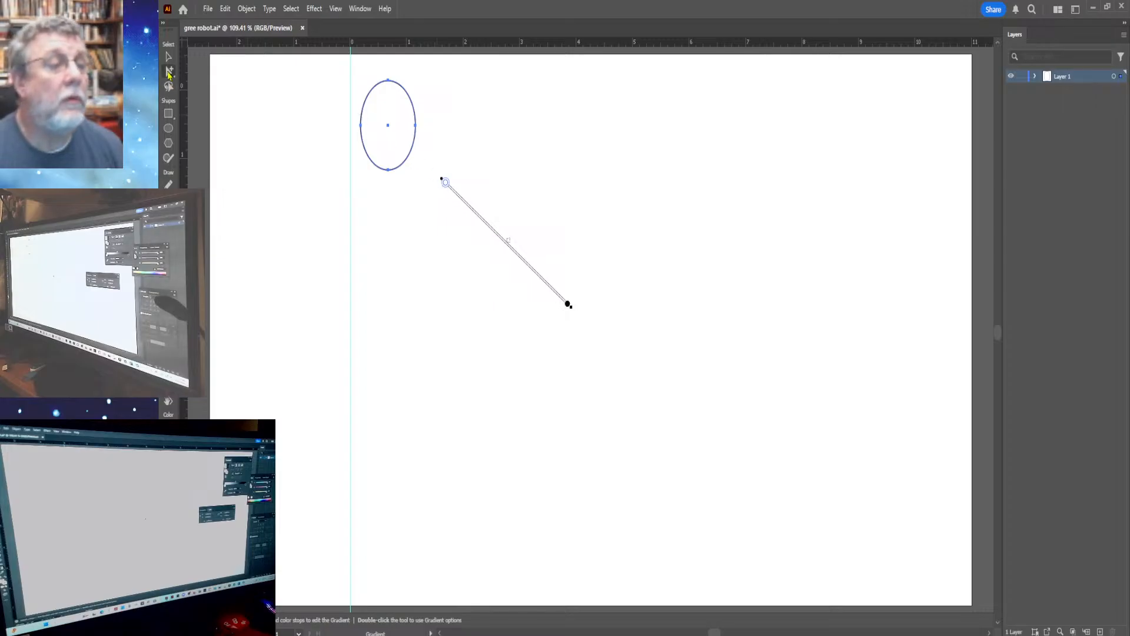
{"action": "left_click", "coordinate": [169, 71]}
{"action": "left_click", "coordinate": [443, 343]}
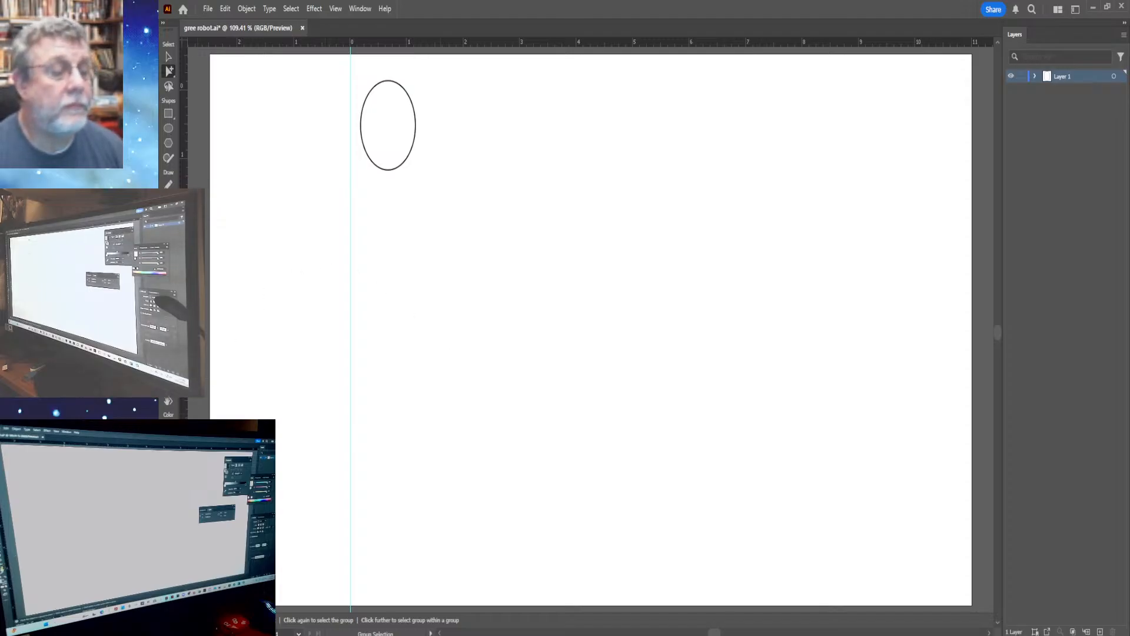
Run a nearly horizontal linear gradient across the ellipse from its left edge and switch it to the yellow-orange-red preset.
{"action": "key", "text": "g"}
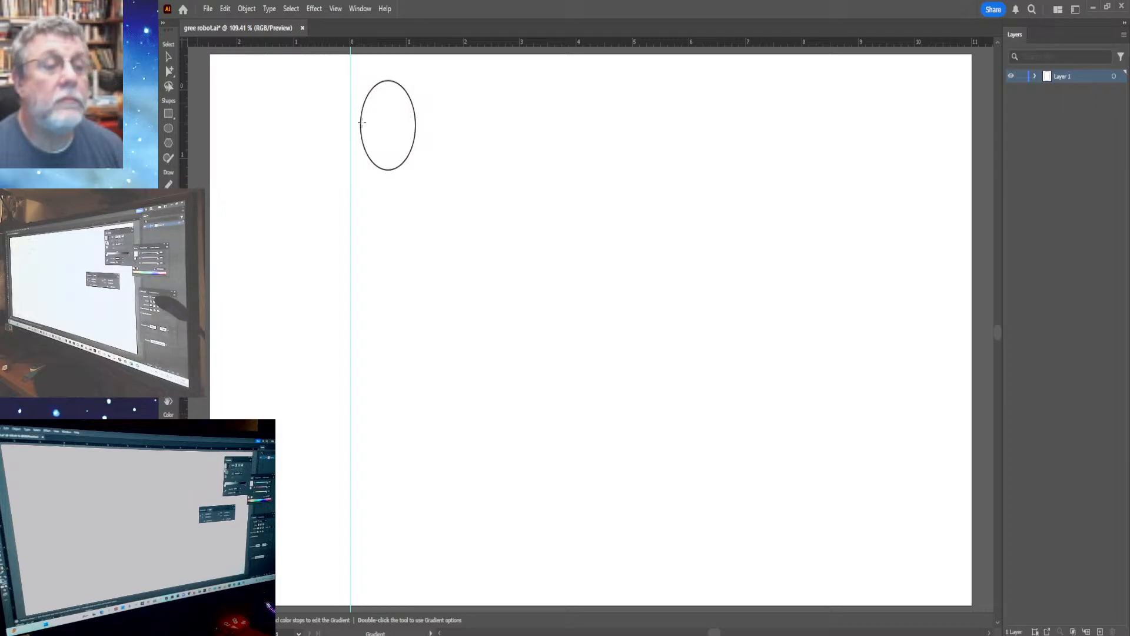
{"action": "left_click_drag", "start_coordinate": [353, 124], "coordinate": [430, 127]}
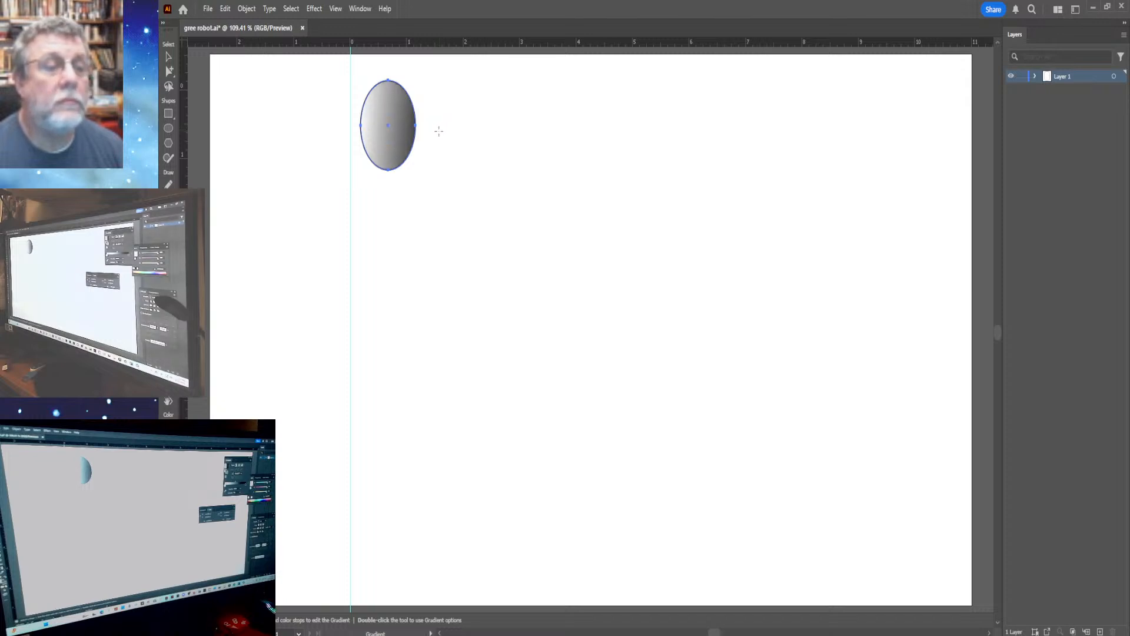
{"action": "left_click_drag", "start_coordinate": [439, 131], "coordinate": [439, 131]}
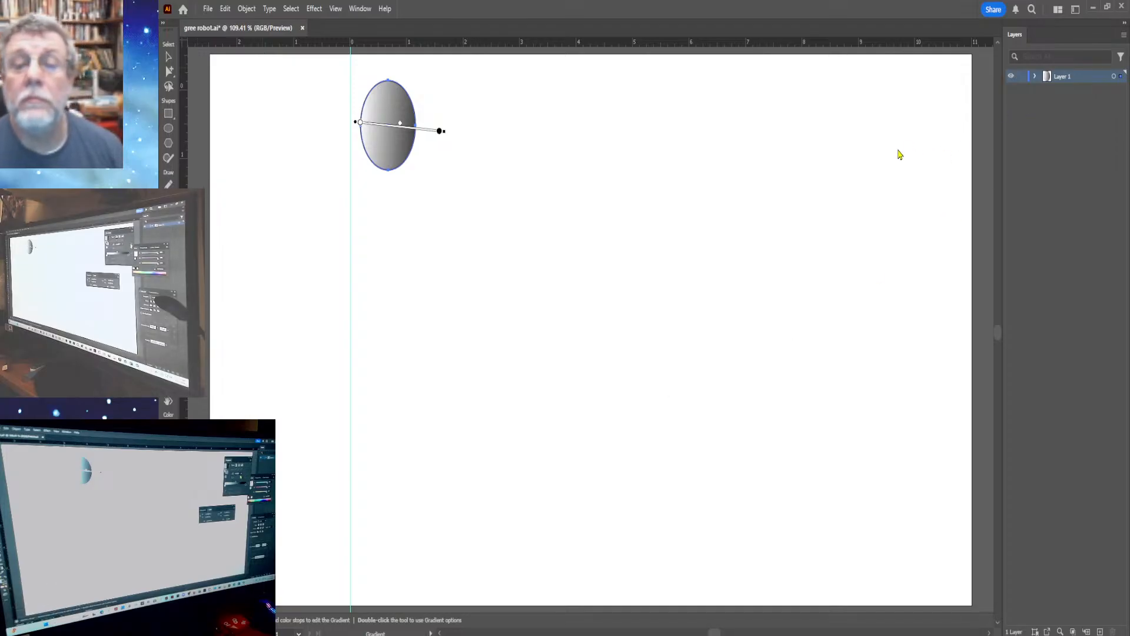
{"action": "left_click", "coordinate": [878, 107]}
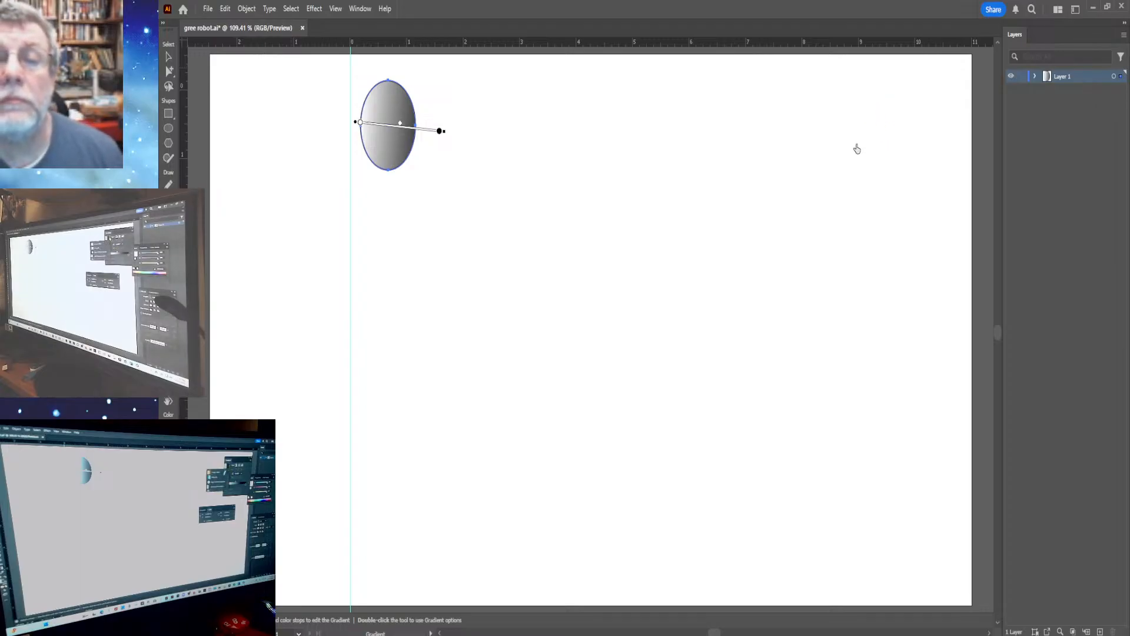
{"action": "left_click", "coordinate": [837, 133]}
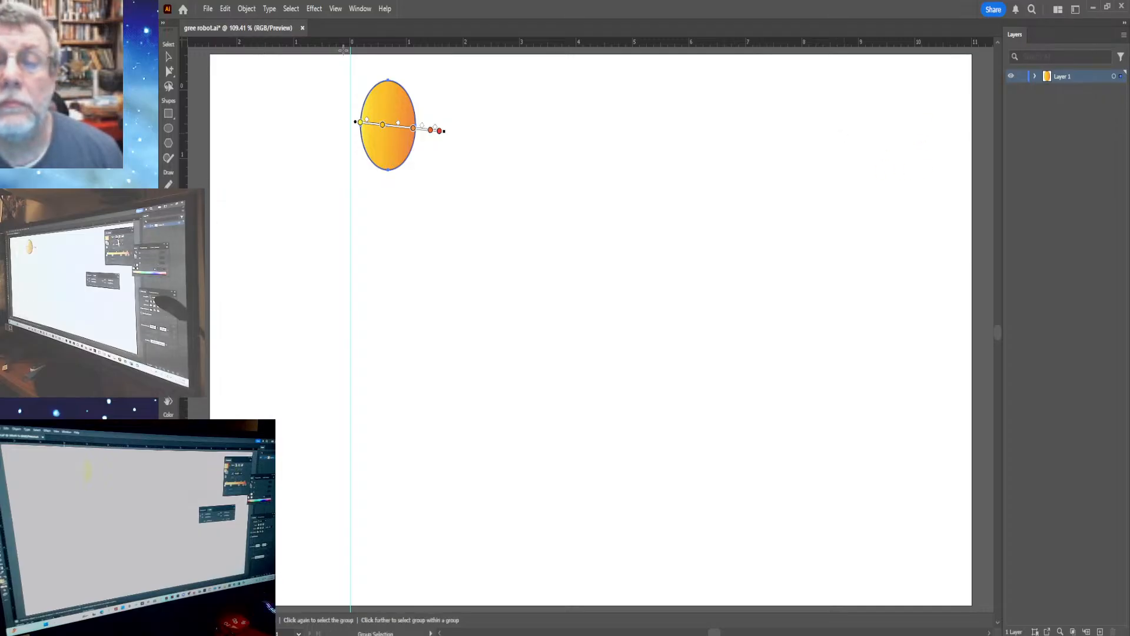
Extend the ellipse's gradient to end about 2.7 in right of the vertical guide and level it horizontally.
{"action": "key", "text": "g"}
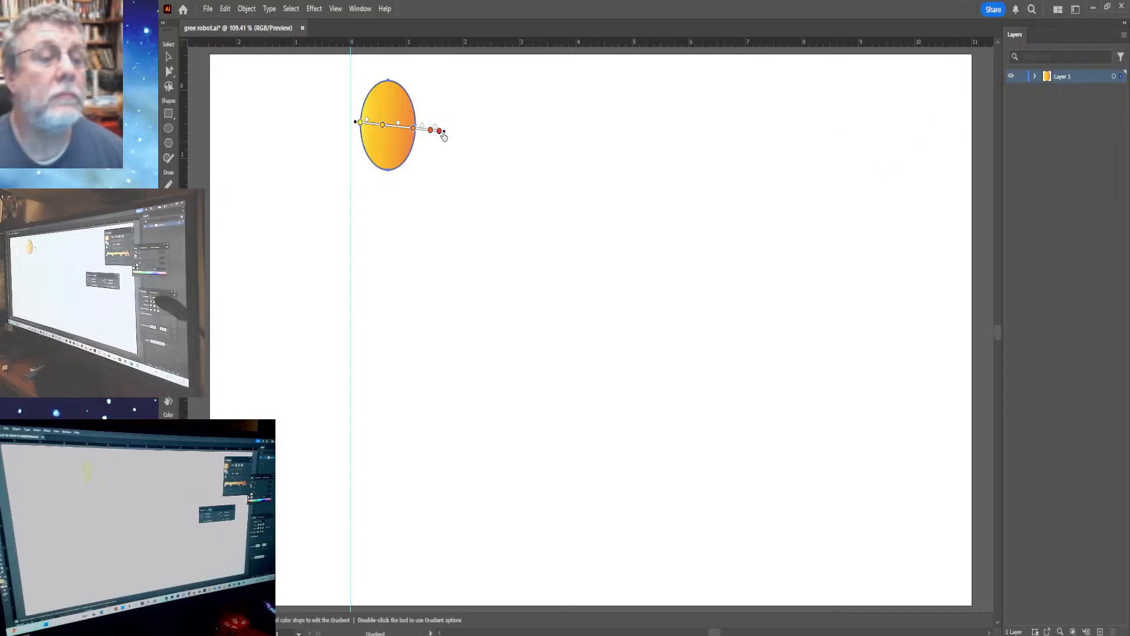
{"action": "mouse_move", "coordinate": [440, 131]}
{"action": "left_mouse_down"}
{"action": "mouse_move", "coordinate": [454, 112]}
{"action": "mouse_move", "coordinate": [447, 134]}
{"action": "mouse_move", "coordinate": [503, 137]}
{"action": "left_mouse_up"}
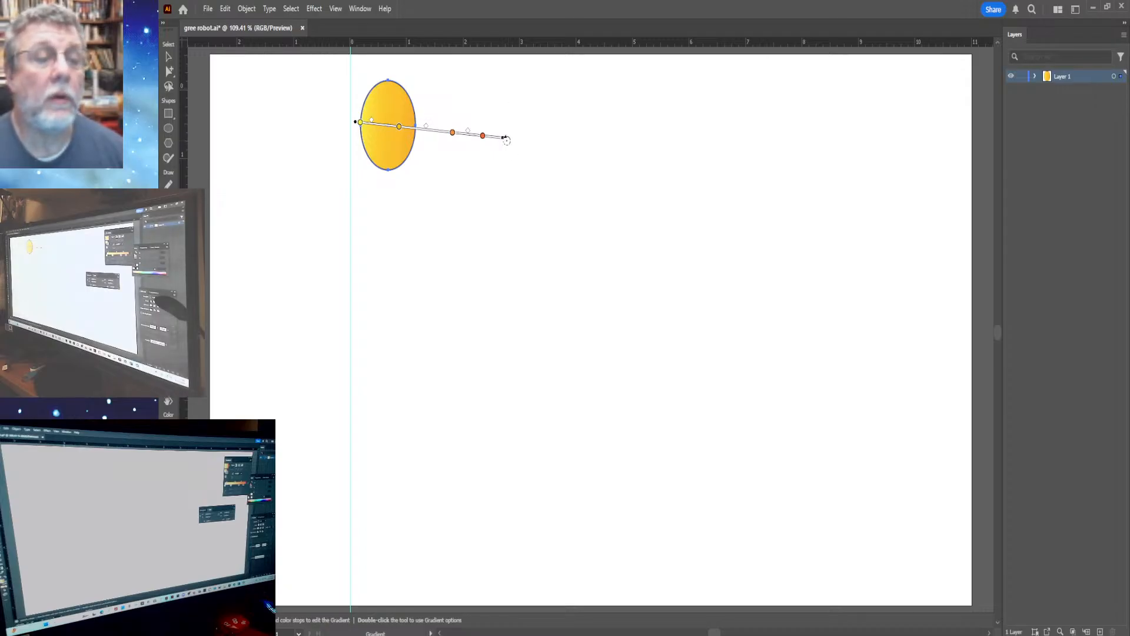
{"action": "left_click_drag", "start_coordinate": [507, 140], "coordinate": [506, 125]}
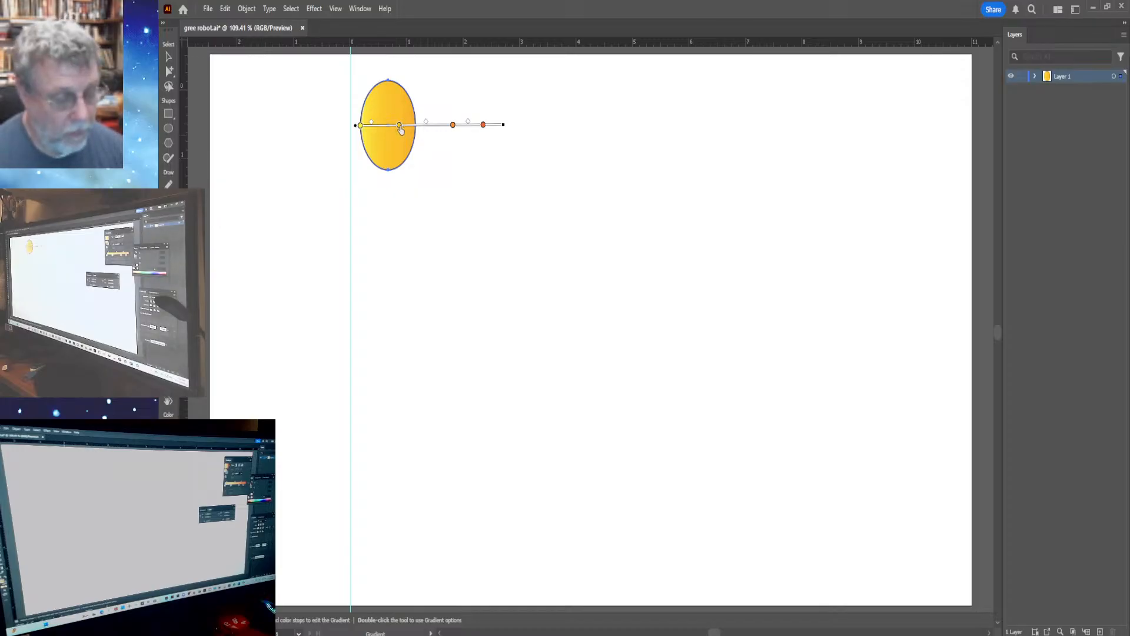
Shift the ellipse gradient's second color stop slightly to the right and recolor it a muted light orange.
{"action": "left_click_drag", "start_coordinate": [400, 130], "coordinate": [404, 130]}
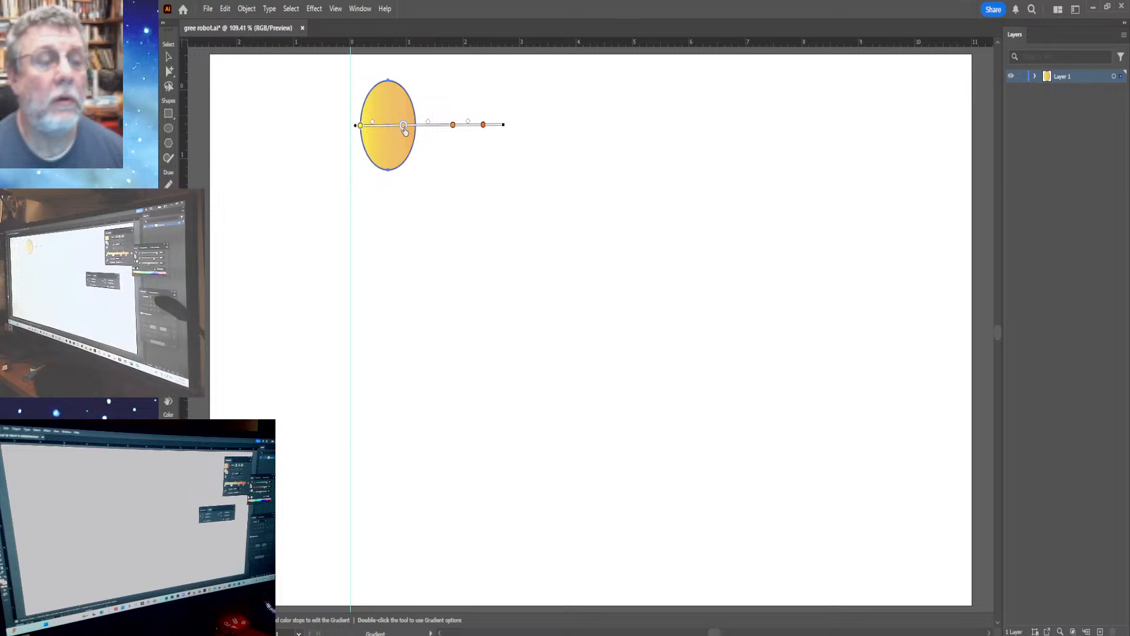
{"action": "key", "text": "a"}
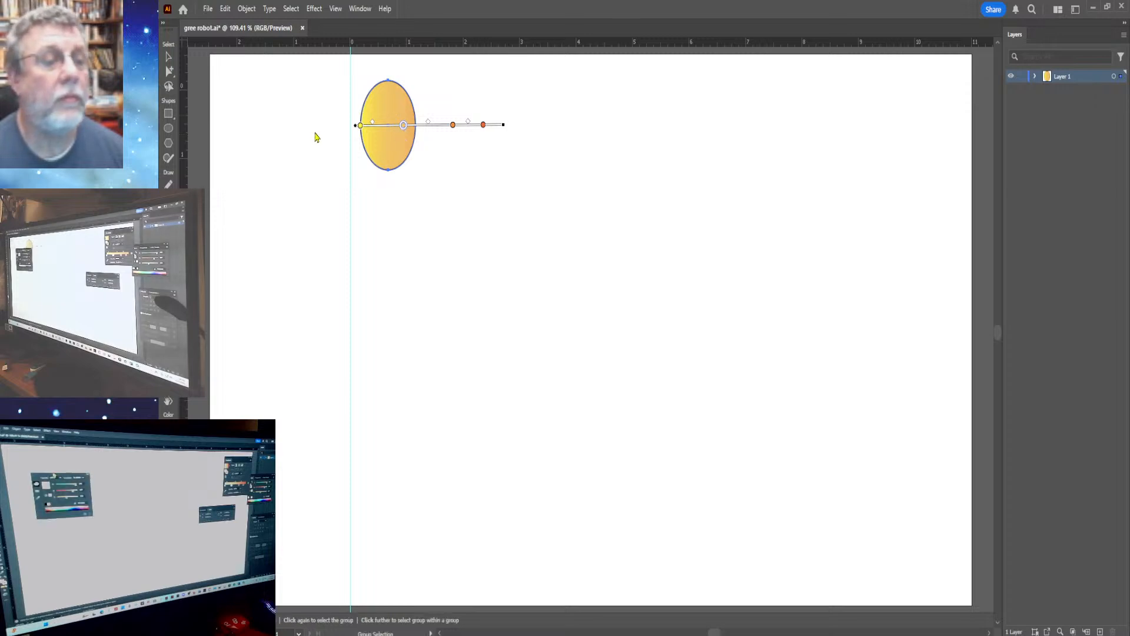
{"action": "key", "text": "g"}
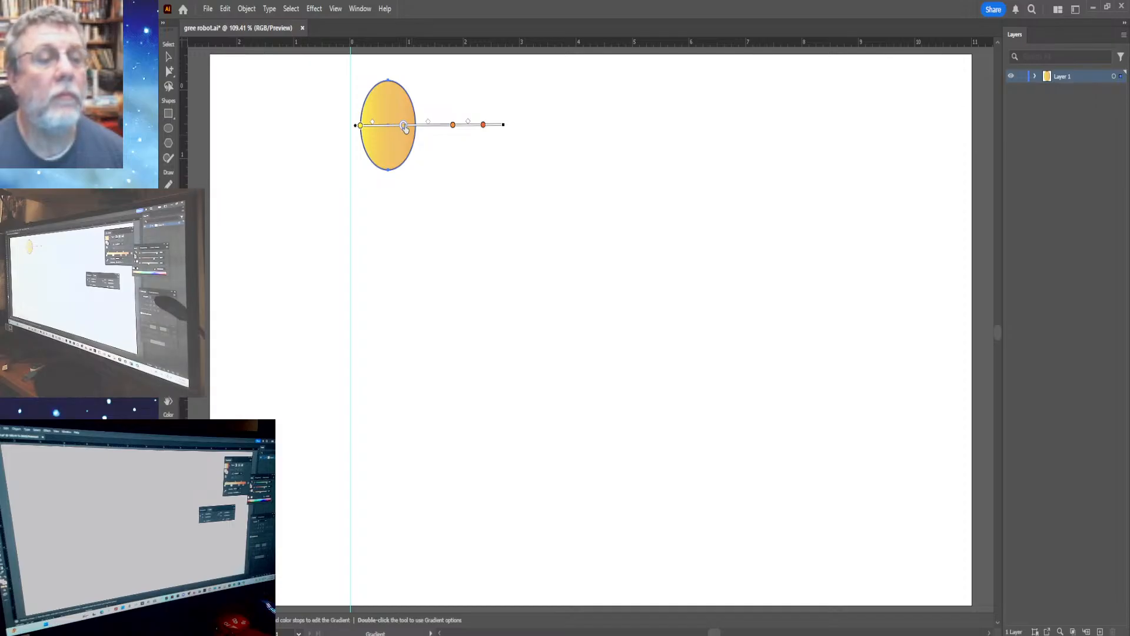
{"action": "key", "text": "a"}
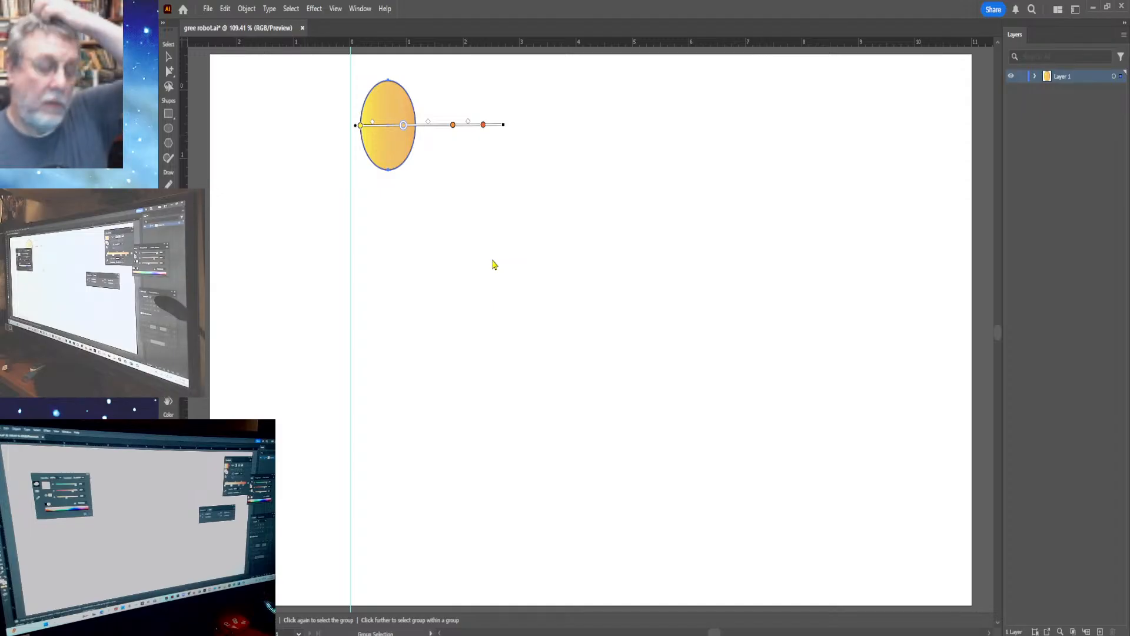
{"action": "key", "text": "g"}
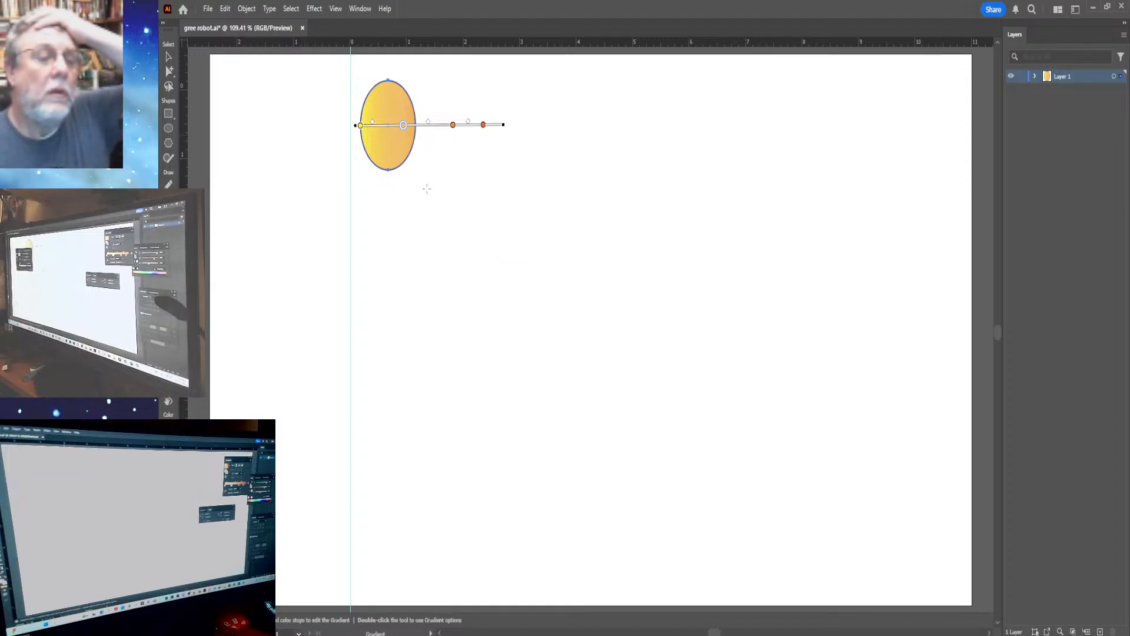
Recolor the gradient's leftmost stop from yellow to light orange, matching the second stop.
{"action": "left_click", "coordinate": [360, 126]}
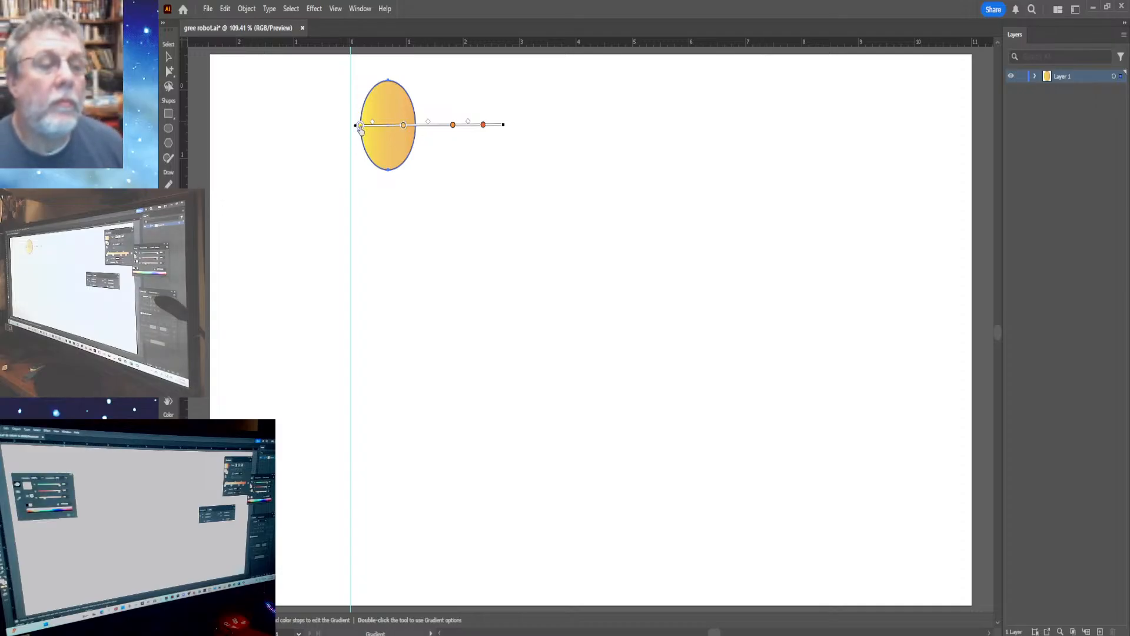
{"action": "key", "text": "ctrl"}
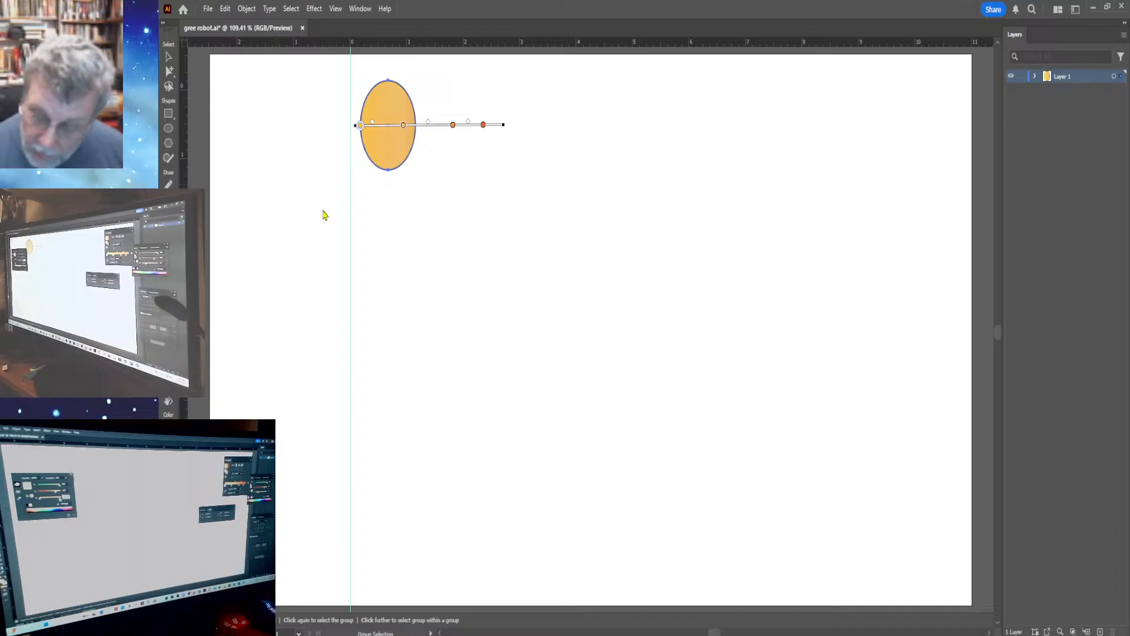
{"action": "key", "text": "g"}
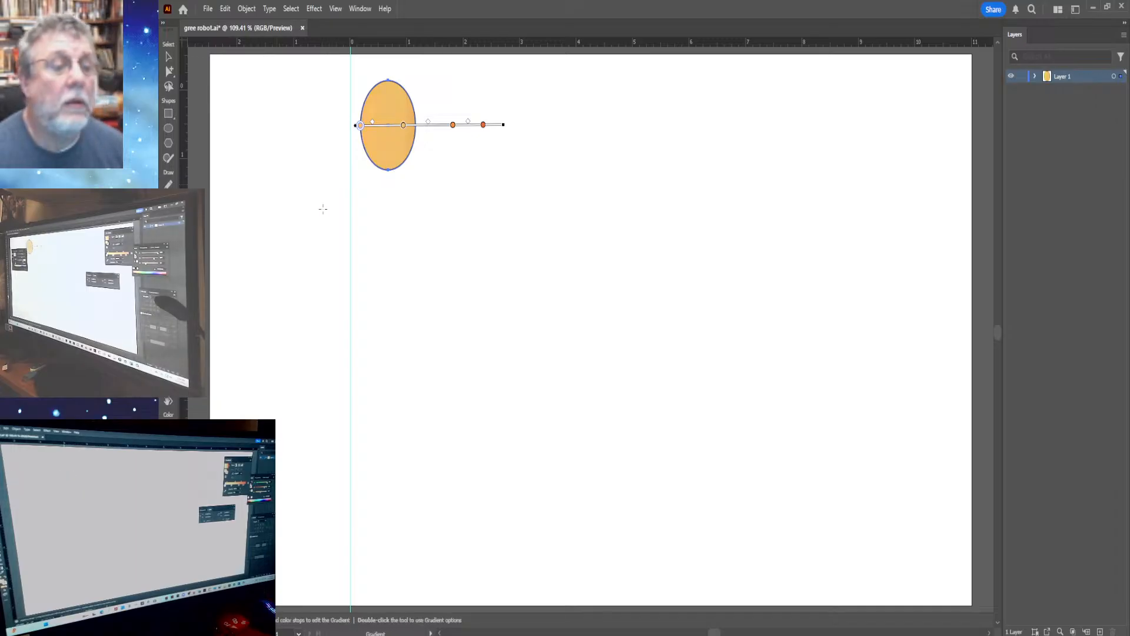
Recolor the gradient's second stop a pale beige.
{"action": "left_click", "coordinate": [404, 126]}
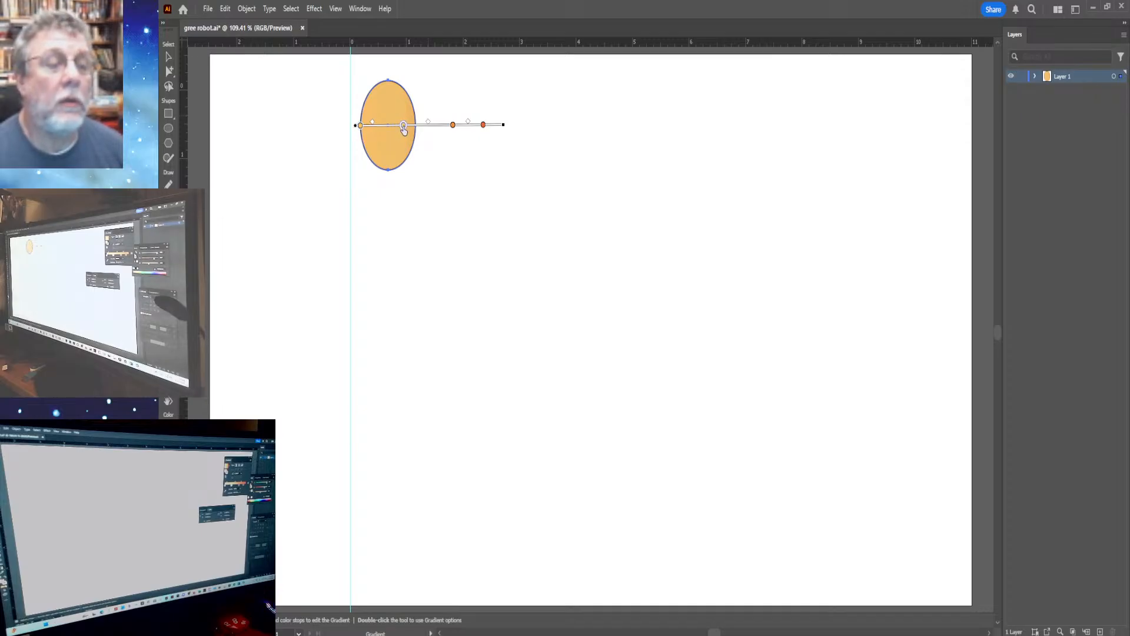
{"action": "key", "text": "a"}
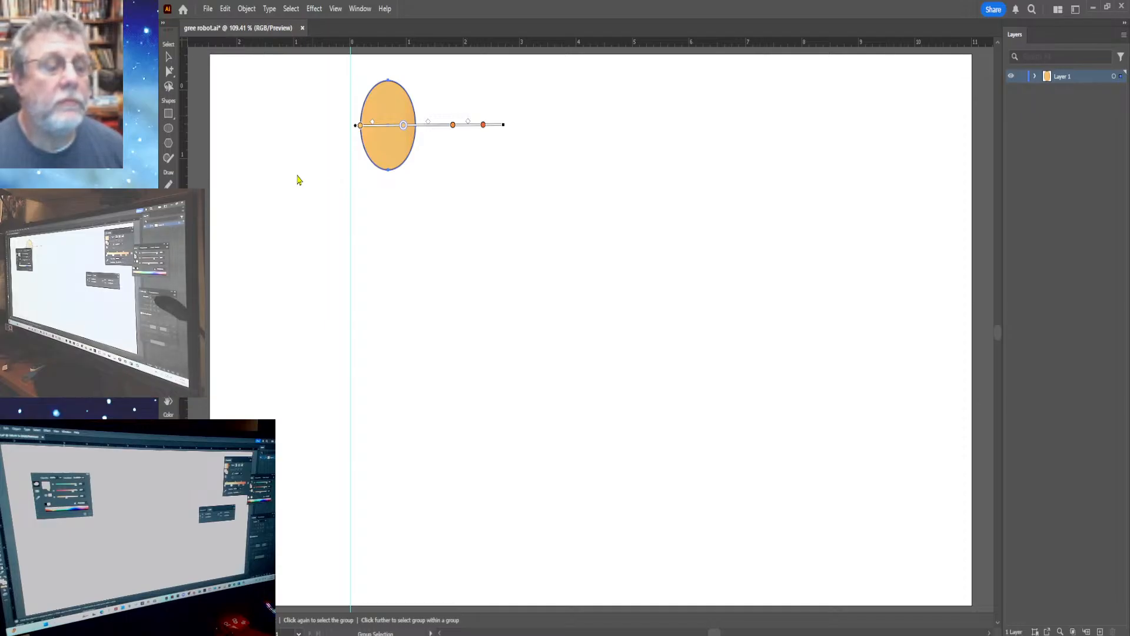
{"action": "key", "text": "g"}
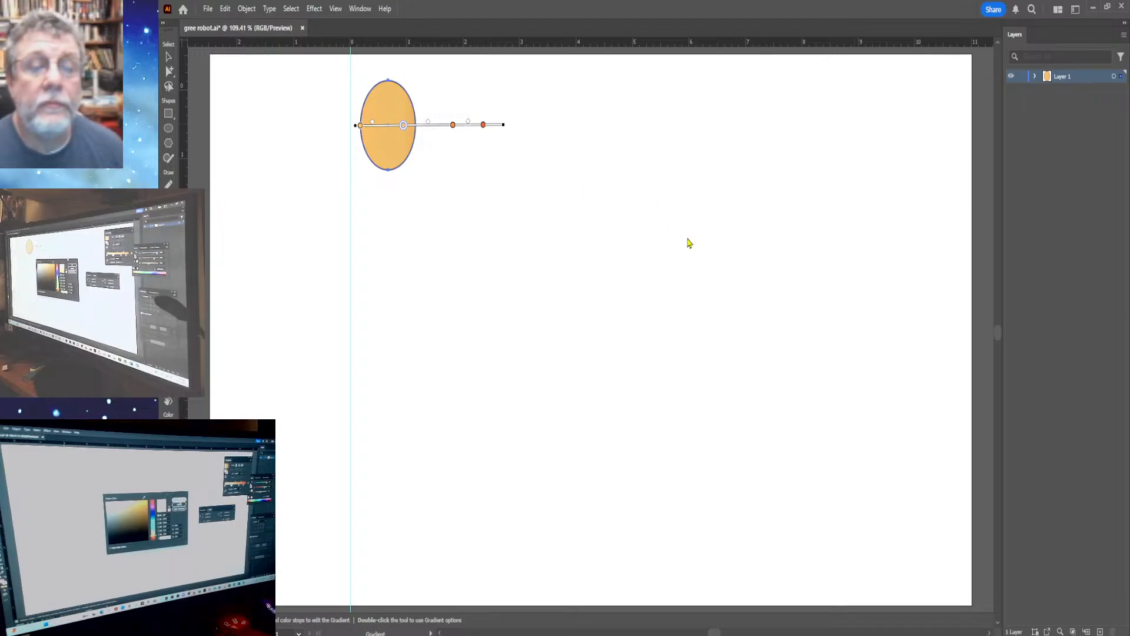
{"action": "key", "text": "Return"}
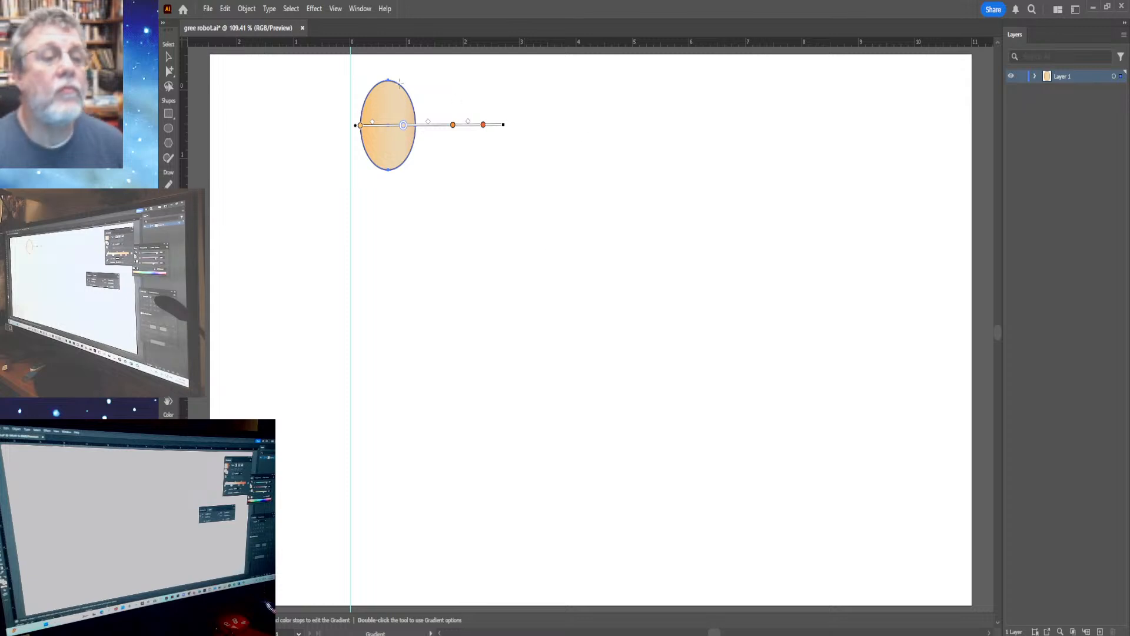
Place the second stop at the ellipse's right edge with the first midpoint near its center, and deepen the leftmost stop's orange.
{"action": "mouse_move", "coordinate": [403, 126]}
{"action": "left_mouse_down"}
{"action": "mouse_move", "coordinate": [445, 127]}
{"action": "mouse_move", "coordinate": [426, 130]}
{"action": "left_mouse_up"}
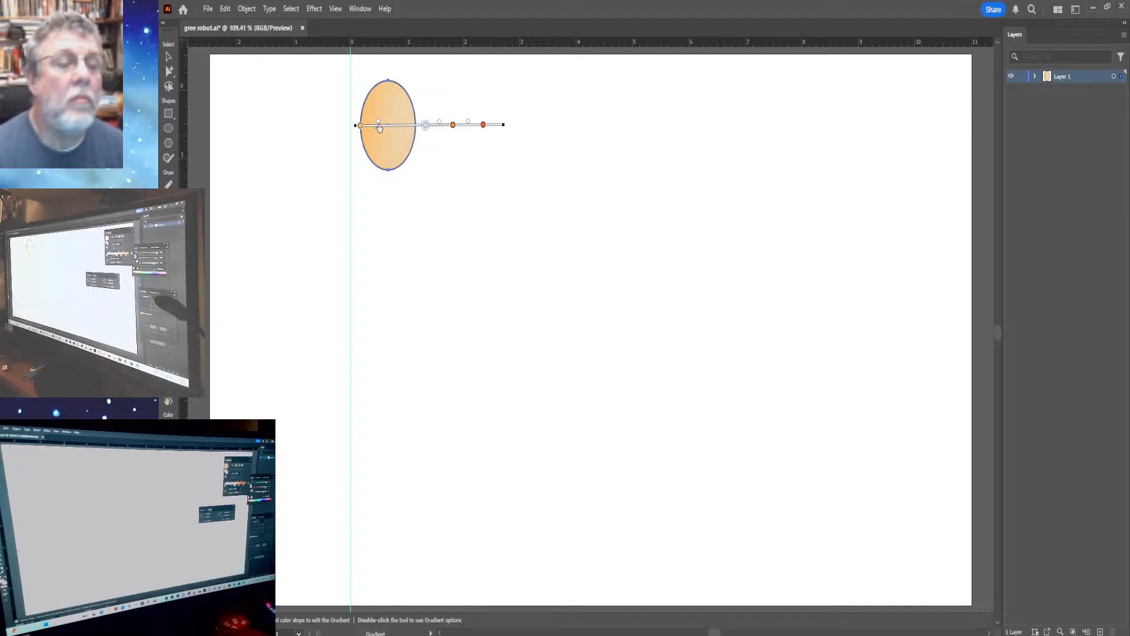
{"action": "left_click_drag", "start_coordinate": [379, 128], "coordinate": [391, 128]}
{"action": "left_click_drag", "start_coordinate": [425, 126], "coordinate": [389, 124]}
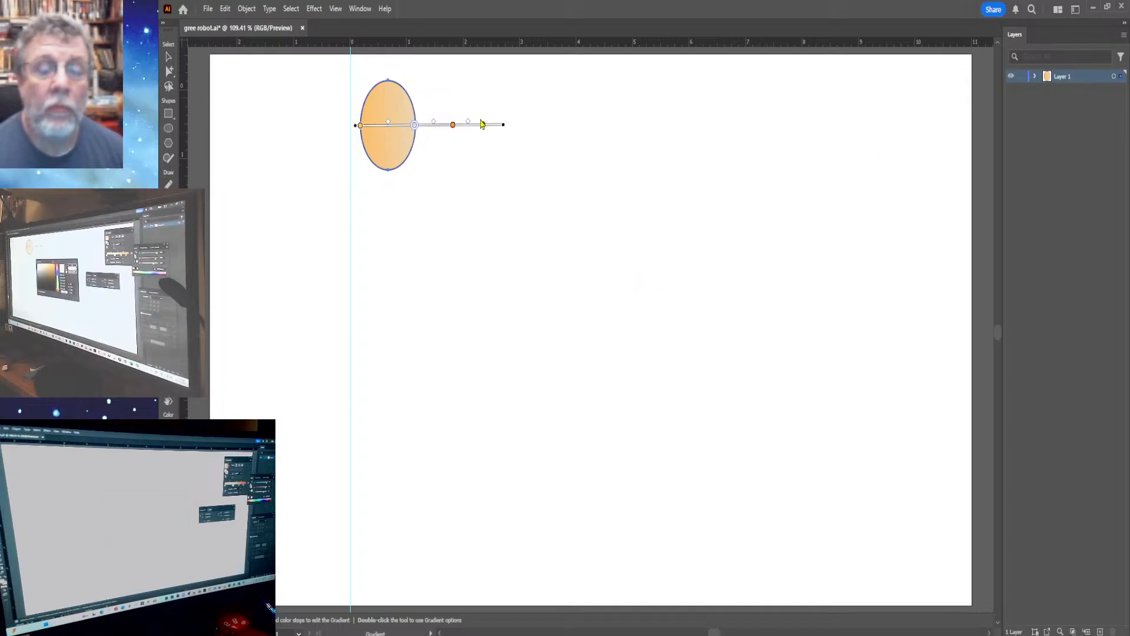
{"action": "left_click", "coordinate": [360, 128]}
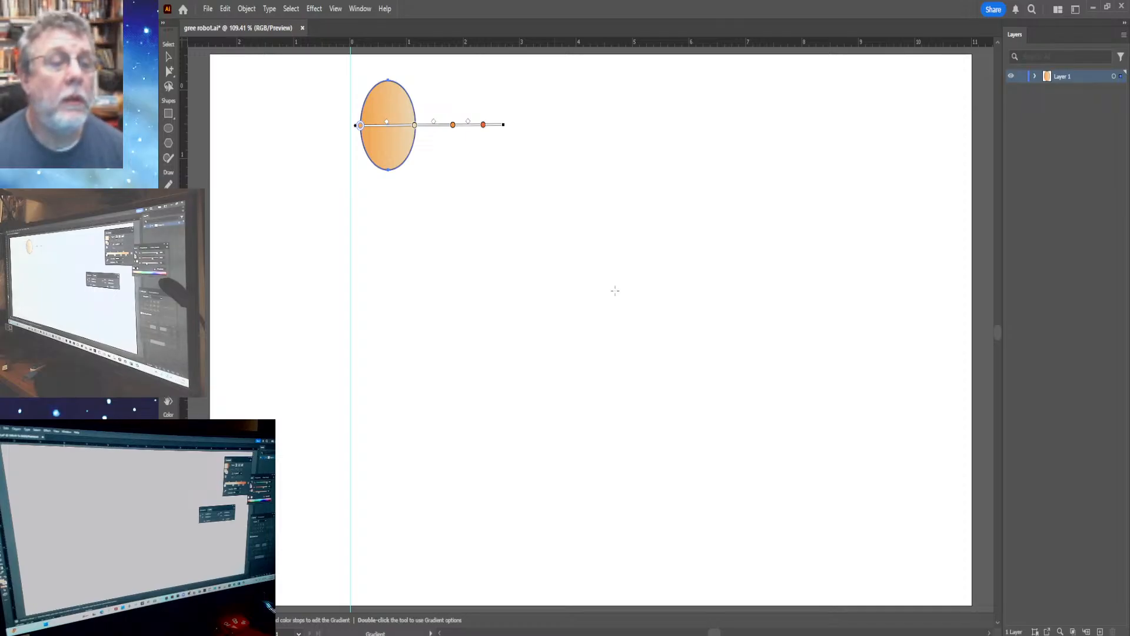
{"action": "left_click", "coordinate": [414, 126]}
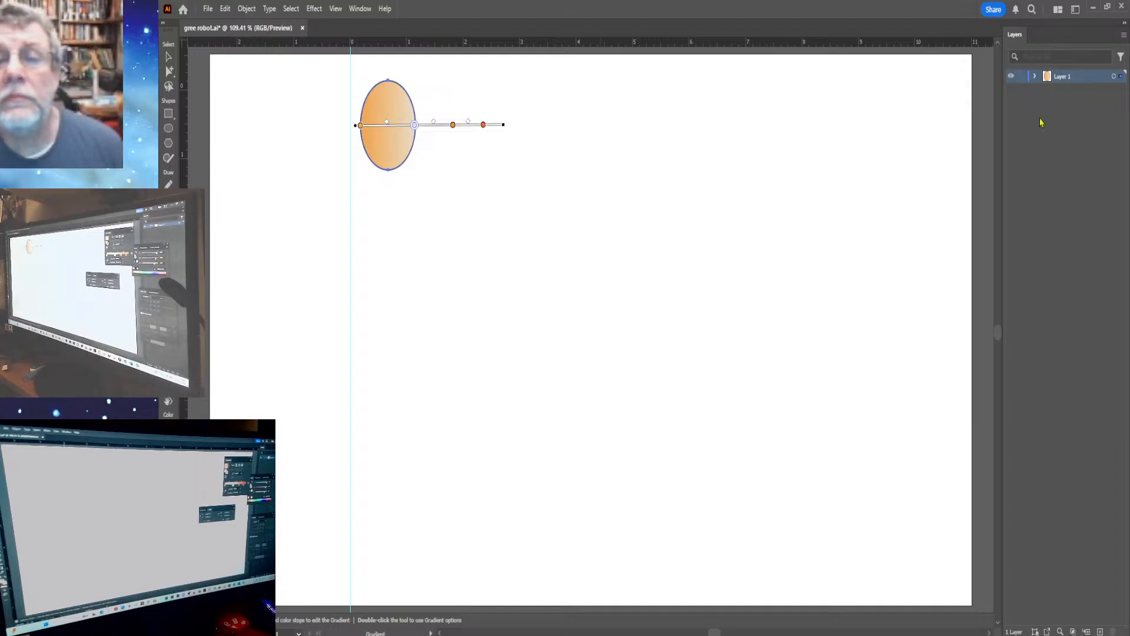
Try a radial gradient on the ellipse, return it to linear, and extend it again to about 2.7 in right of the guide.
{"action": "key", "text": "ctrl"}
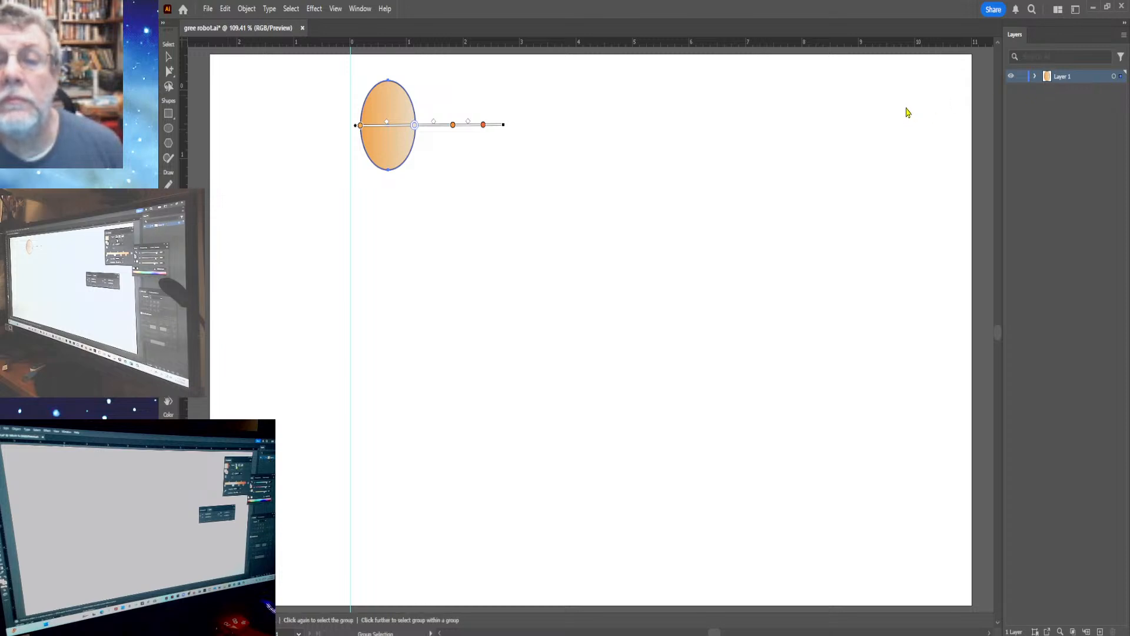
{"action": "left_click", "coordinate": [921, 113]}
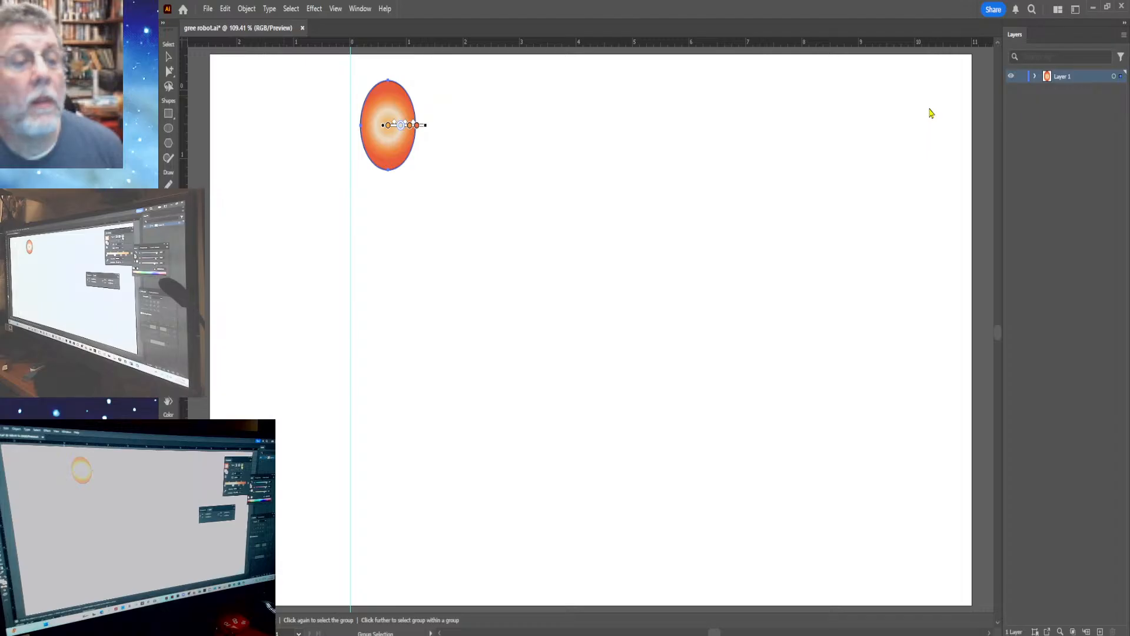
{"action": "left_click", "coordinate": [908, 111]}
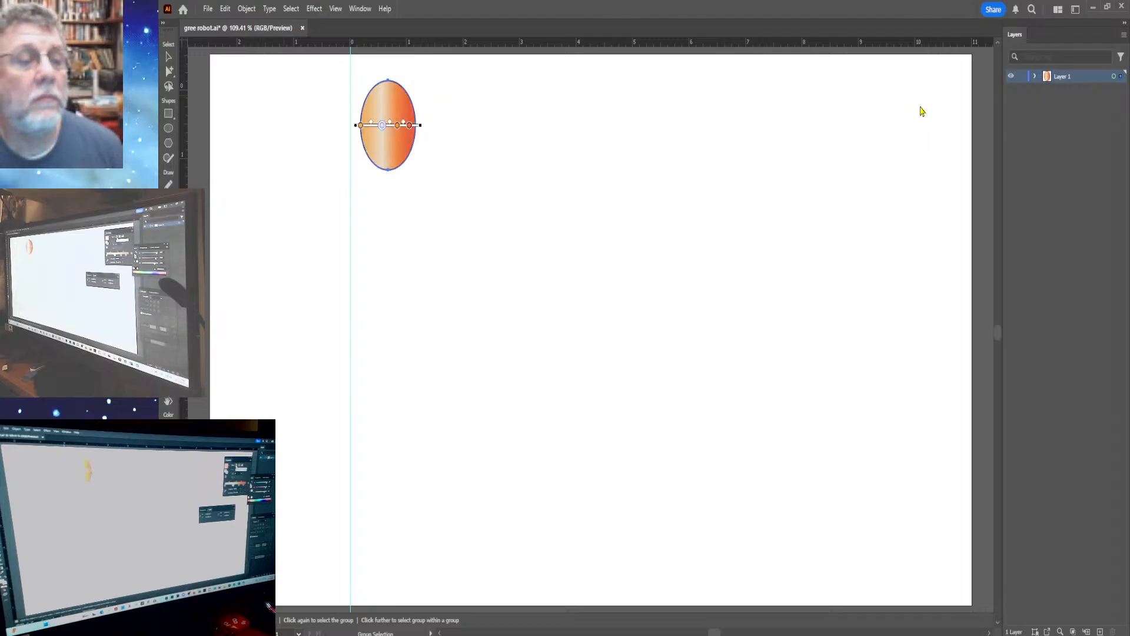
{"action": "key", "text": "g"}
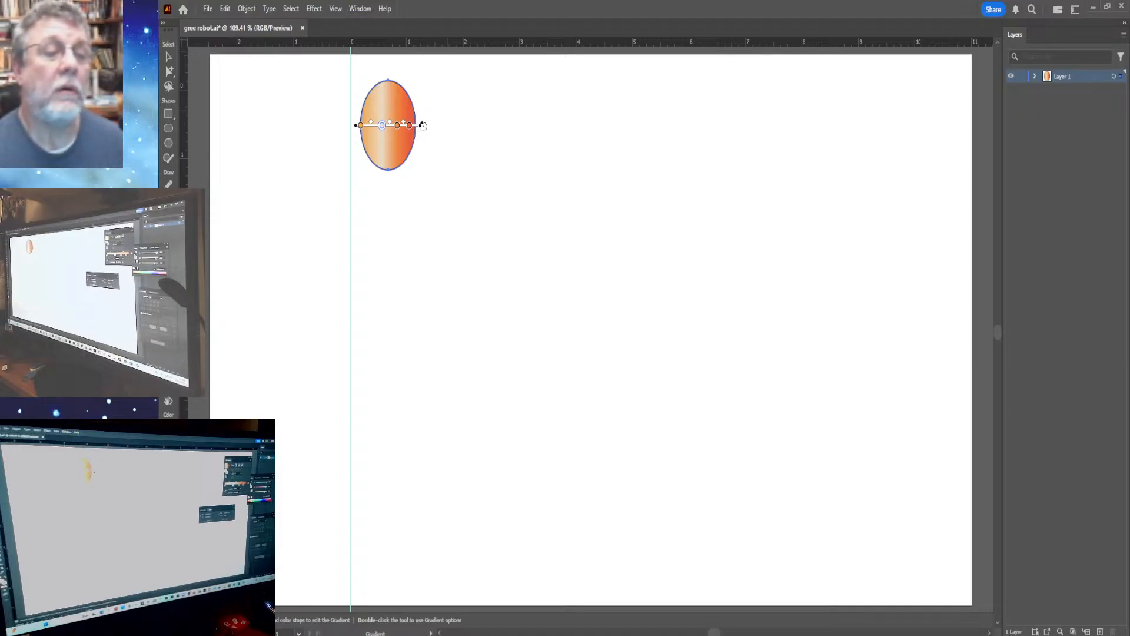
{"action": "left_click_drag", "start_coordinate": [421, 126], "coordinate": [505, 129]}
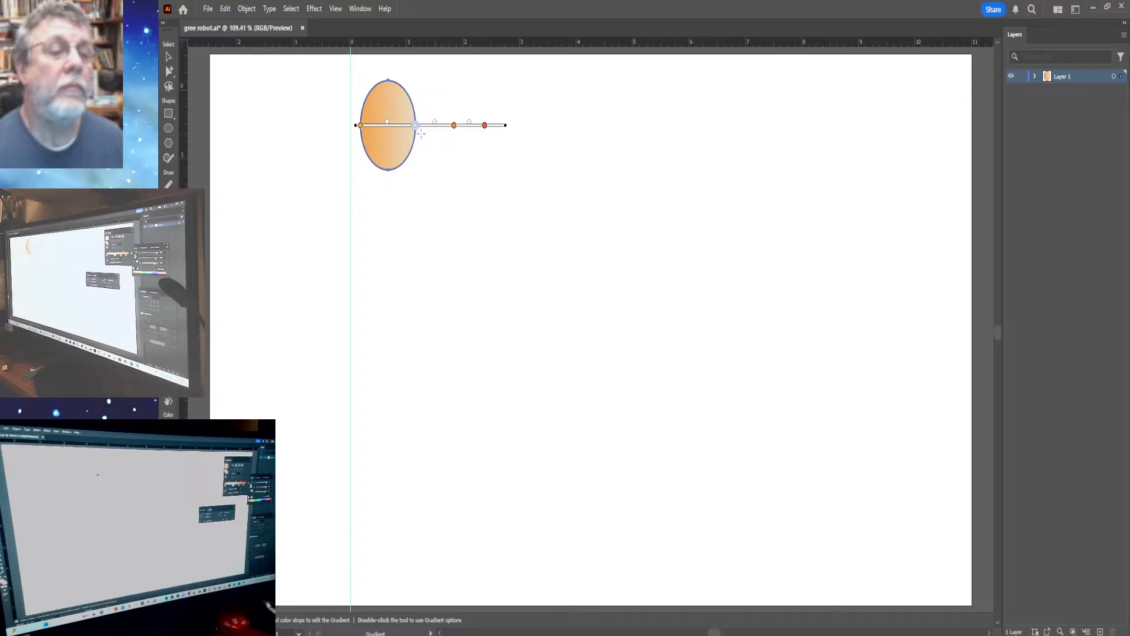
Move the second stop just inside the ellipse's right edge and recolor the third stop pale beige.
{"action": "left_click_drag", "start_coordinate": [415, 126], "coordinate": [407, 126]}
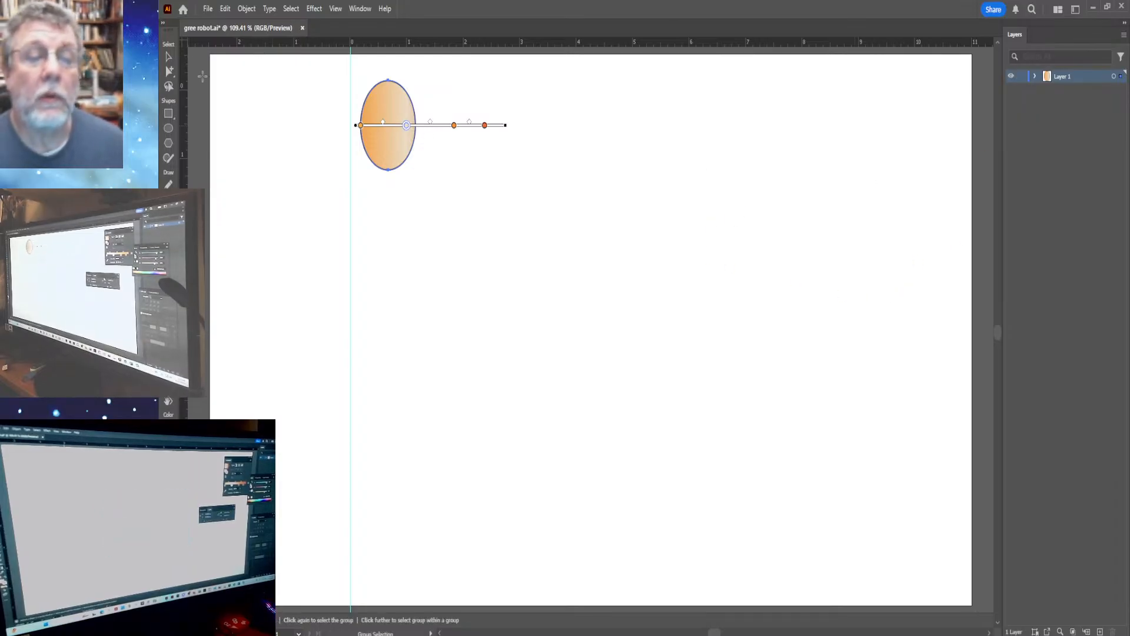
{"action": "left_click", "coordinate": [454, 126]}
{"action": "double_click", "coordinate": [454, 126]}
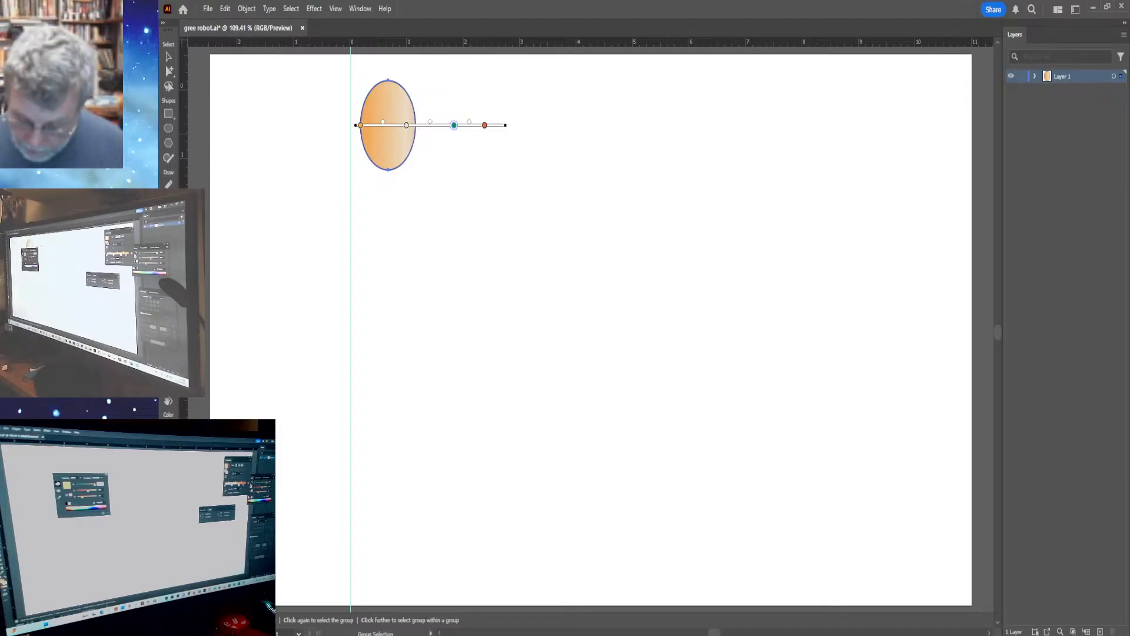
{"action": "key", "text": "g"}
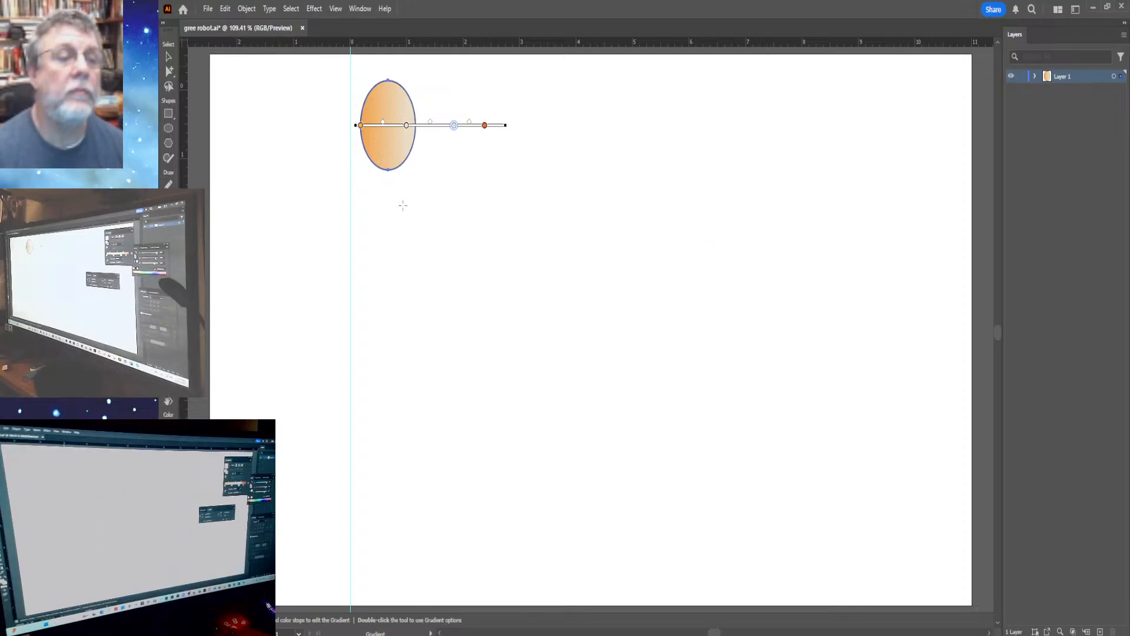
Slide the gradient's second stop left to about 0.8 in from the vertical guide.
{"action": "left_click", "coordinate": [407, 125]}
{"action": "left_click_drag", "start_coordinate": [407, 127], "coordinate": [387, 127]}
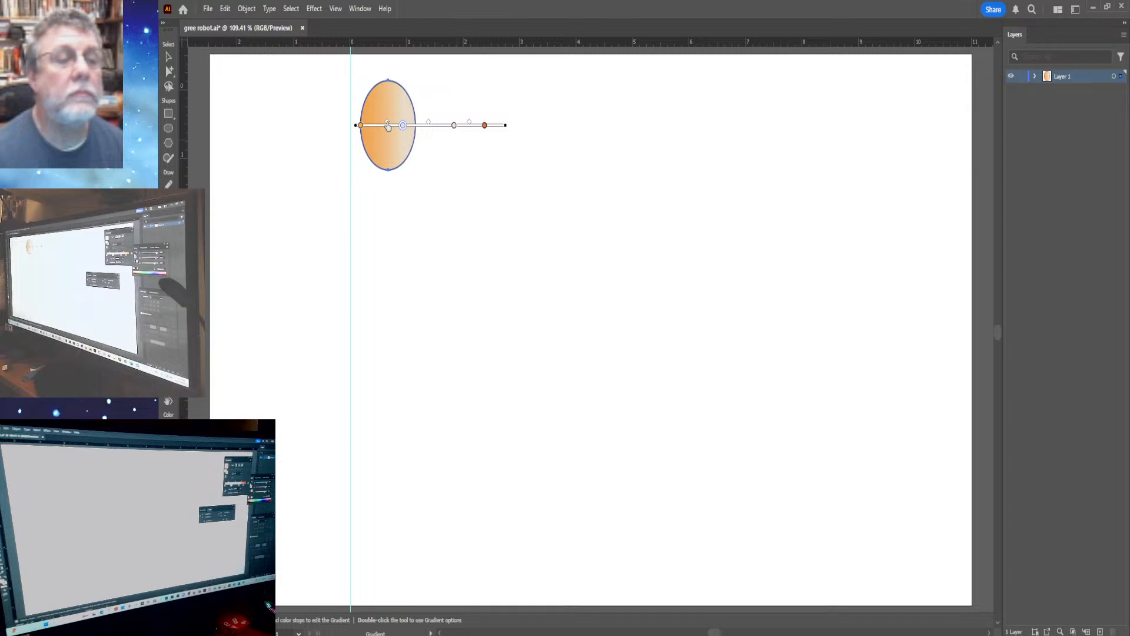
{"action": "left_click_drag", "start_coordinate": [428, 126], "coordinate": [397, 126]}
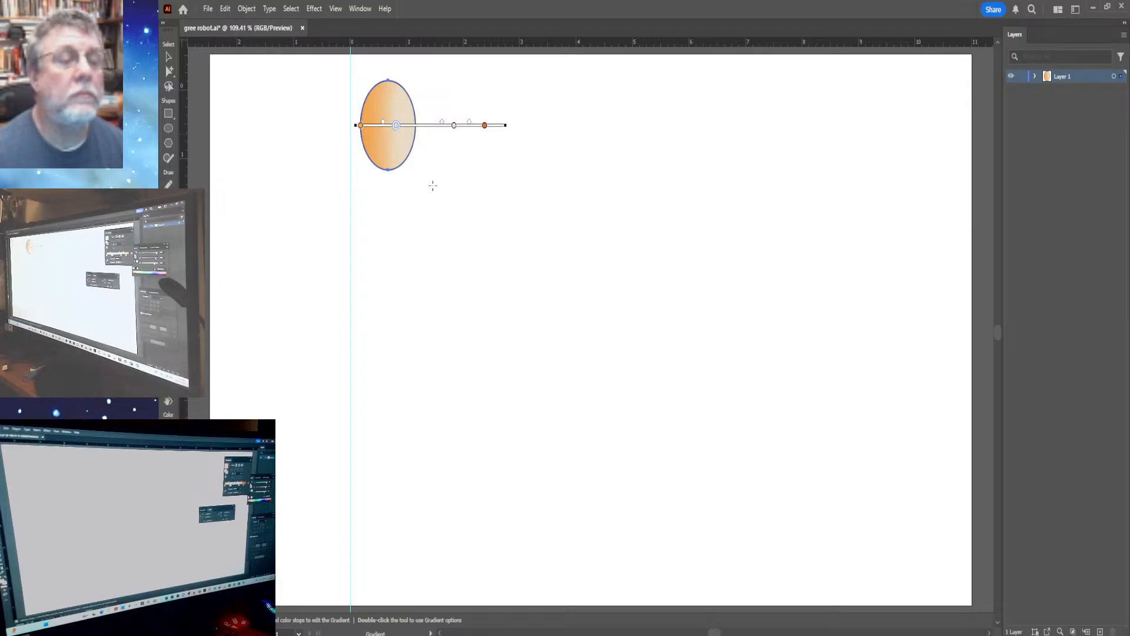
Remove the ellipse's black outline and deselect the ellipse.
{"action": "left_click", "coordinate": [169, 71]}
{"action": "left_click", "coordinate": [169, 57]}
{"action": "left_click", "coordinate": [368, 217]}
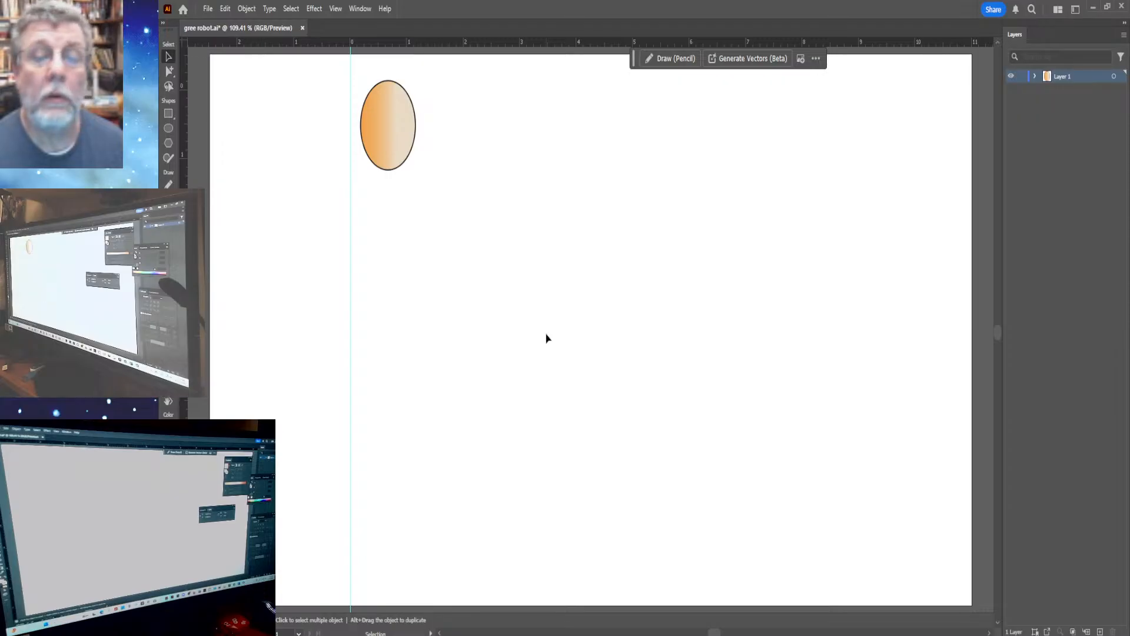
{"action": "left_click", "coordinate": [378, 124]}
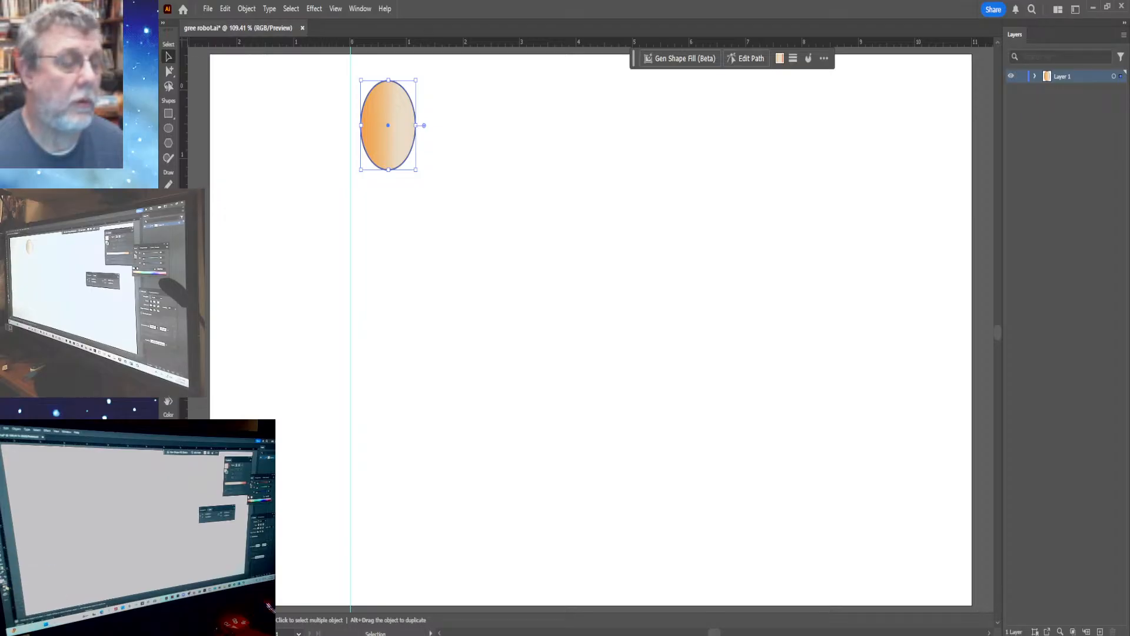
{"action": "left_click", "coordinate": [370, 413]}
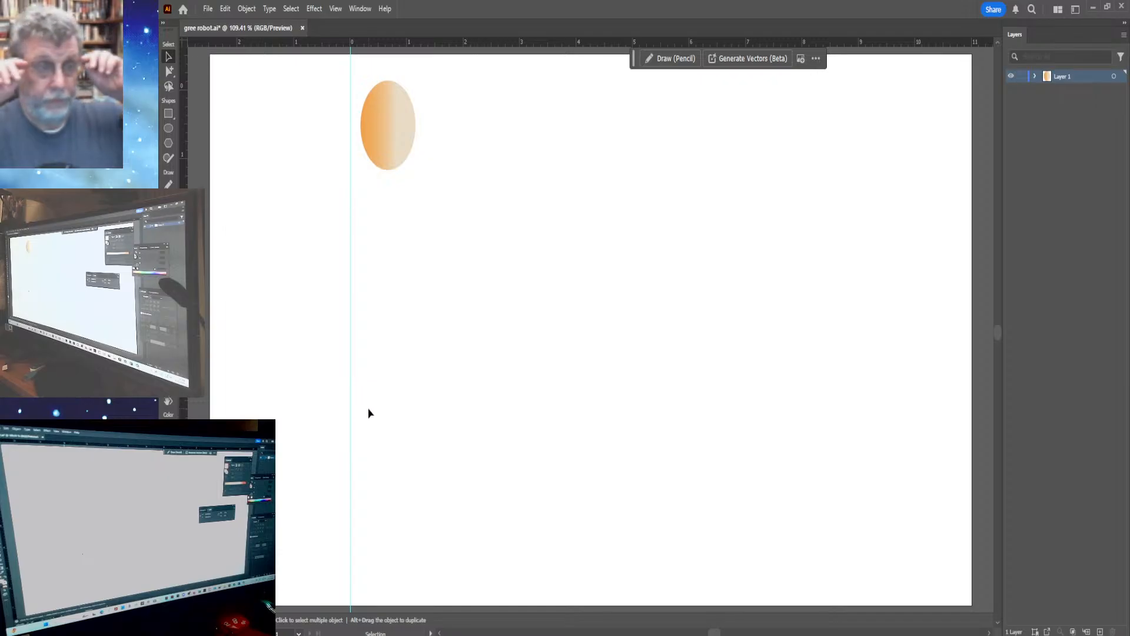
Examine the ellipse's shading up close at 600% magnification and select the ellipse.
{"action": "key", "text": "z"}
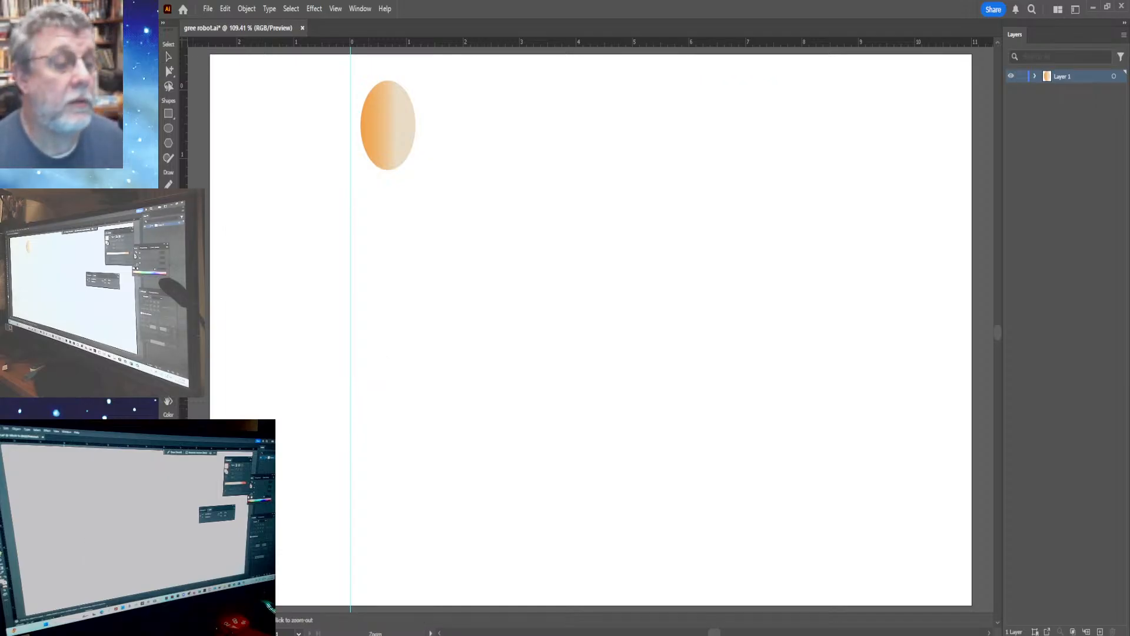
{"action": "left_click", "coordinate": [390, 133]}
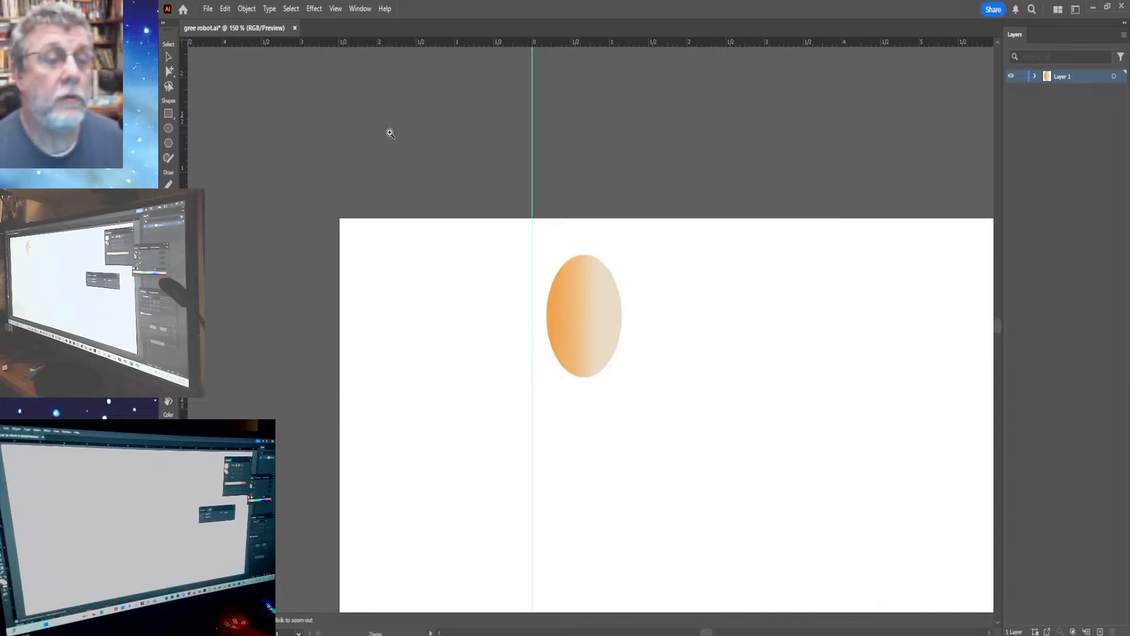
{"action": "left_click", "coordinate": [594, 330]}
{"action": "left_click", "coordinate": [583, 312]}
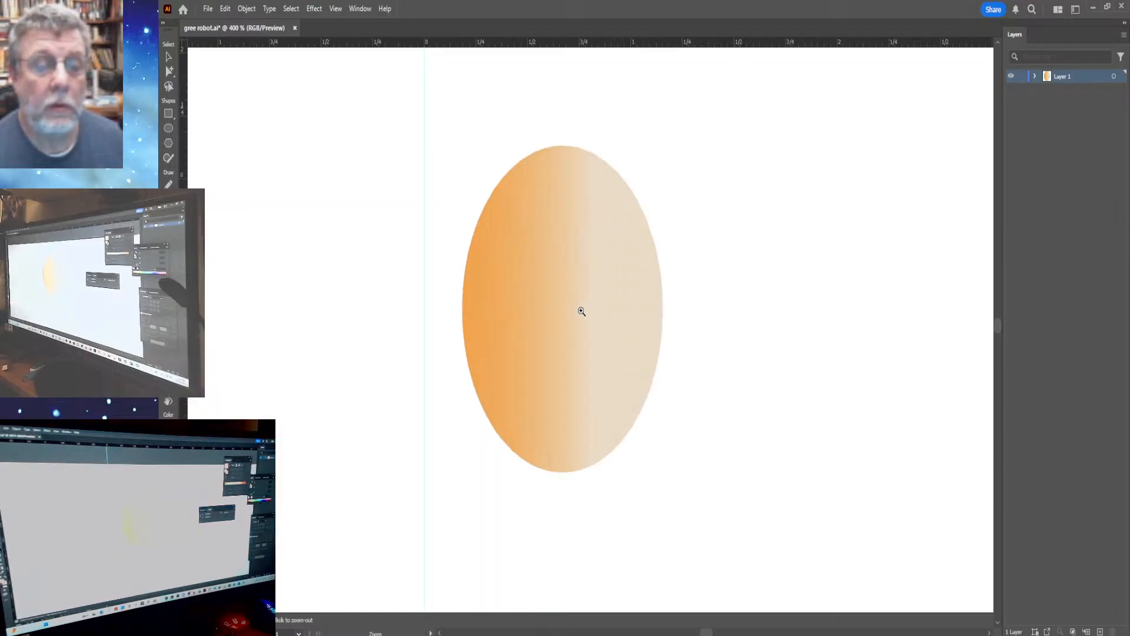
{"action": "left_click", "coordinate": [582, 311]}
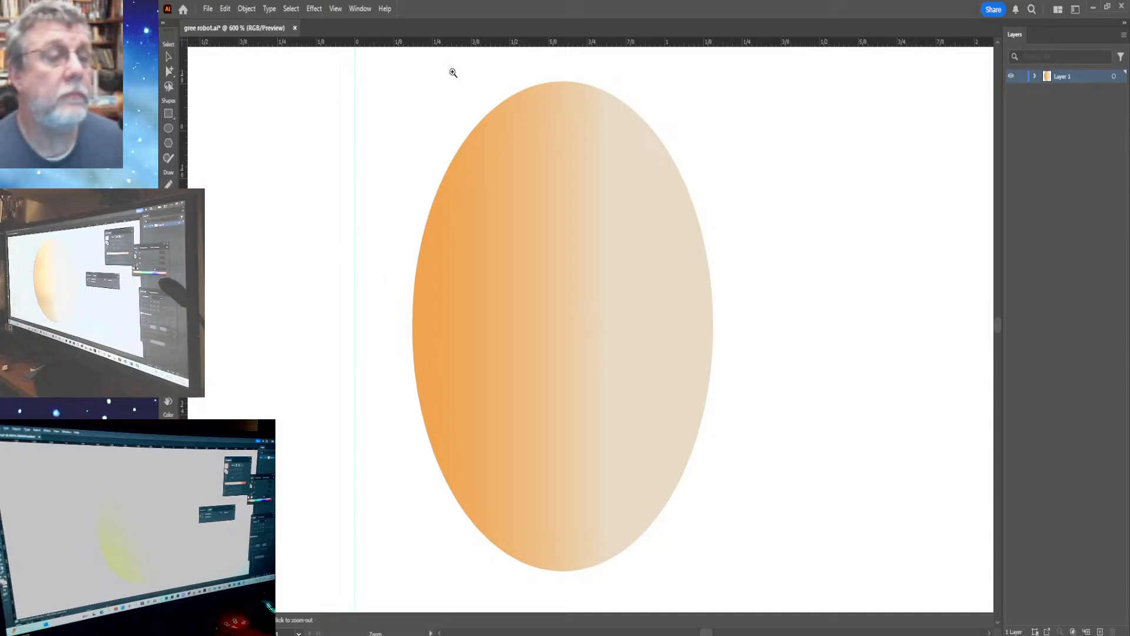
{"action": "left_click", "coordinate": [169, 56]}
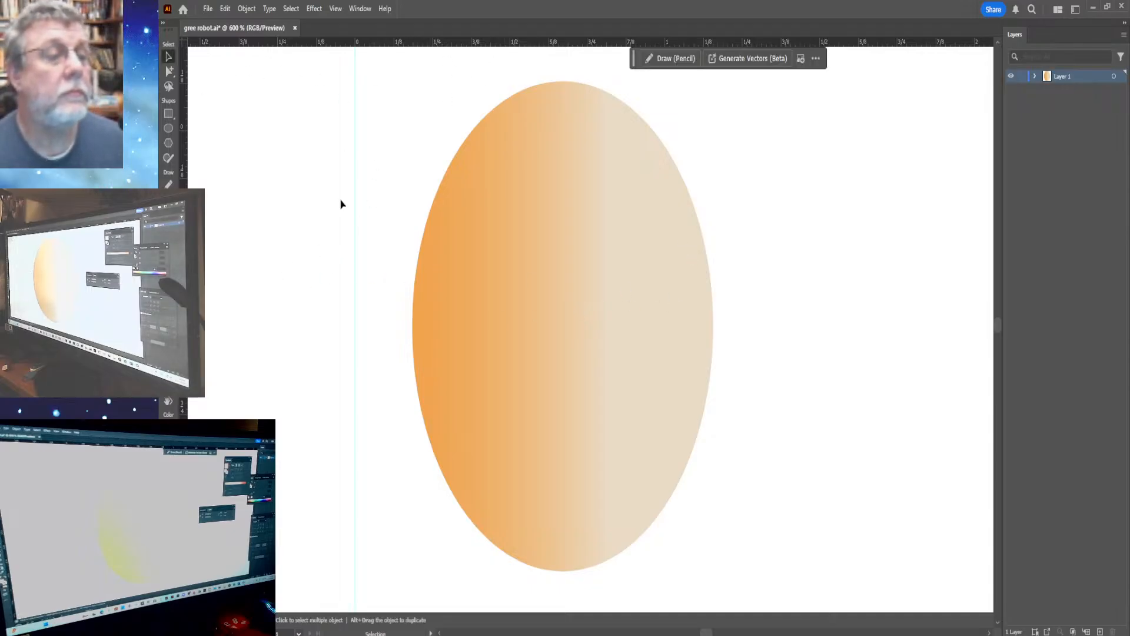
{"action": "left_click", "coordinate": [523, 310]}
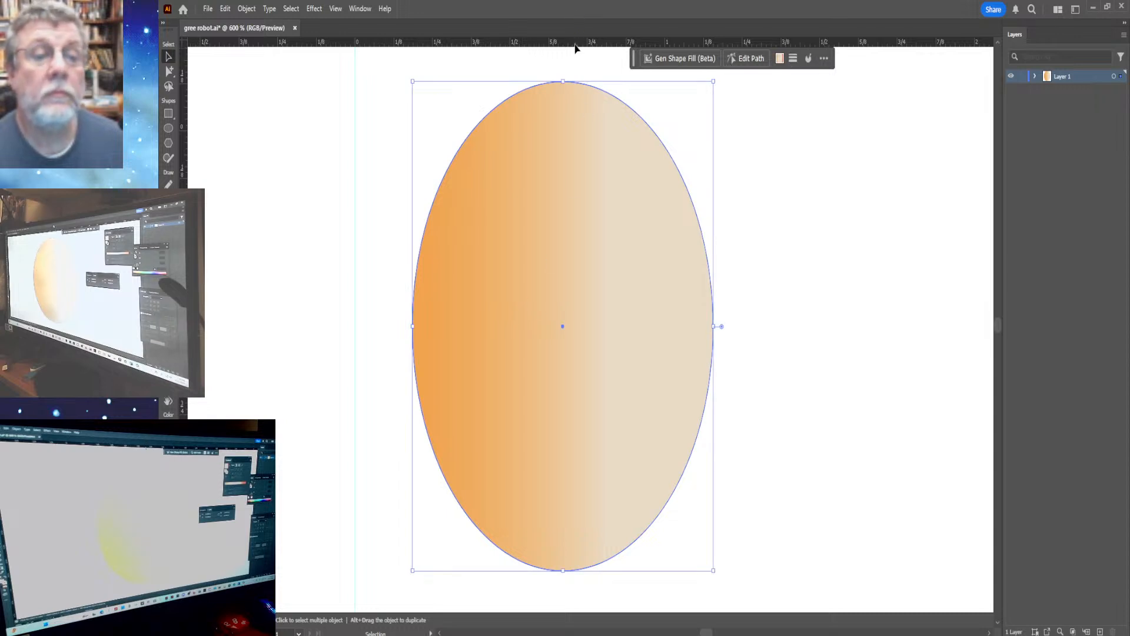
Add a horizontal guide through the ellipse's center, another partway down its lower half, and a vertical guide through its center.
{"action": "left_click_drag", "start_coordinate": [575, 44], "coordinate": [527, 331]}
{"action": "left_click", "coordinate": [527, 331]}
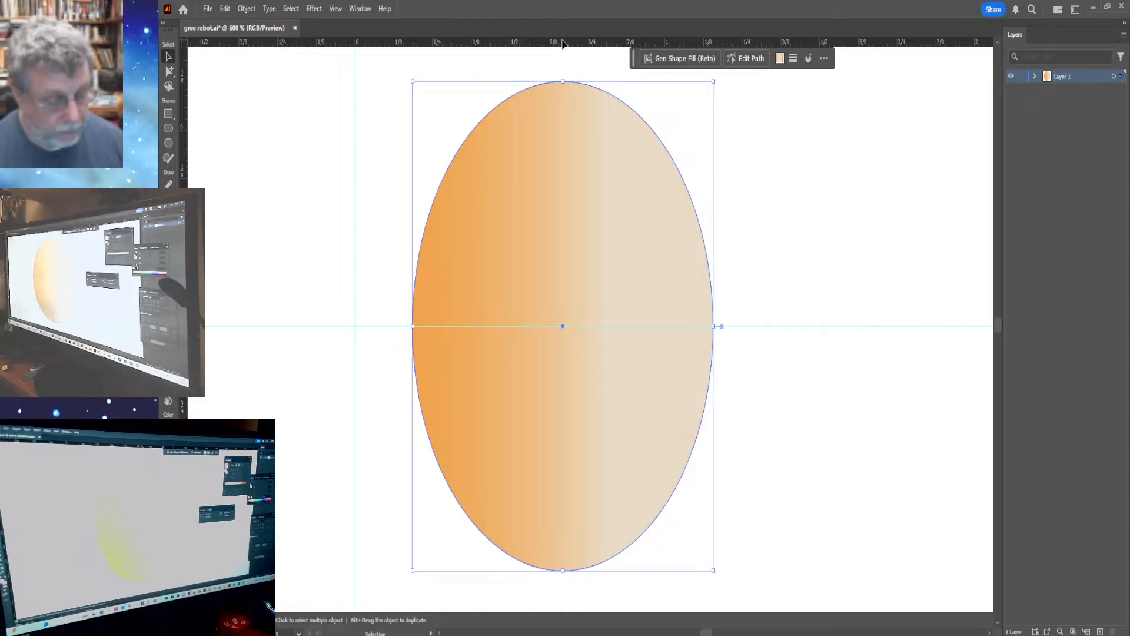
{"action": "left_click_drag", "start_coordinate": [557, 44], "coordinate": [560, 417]}
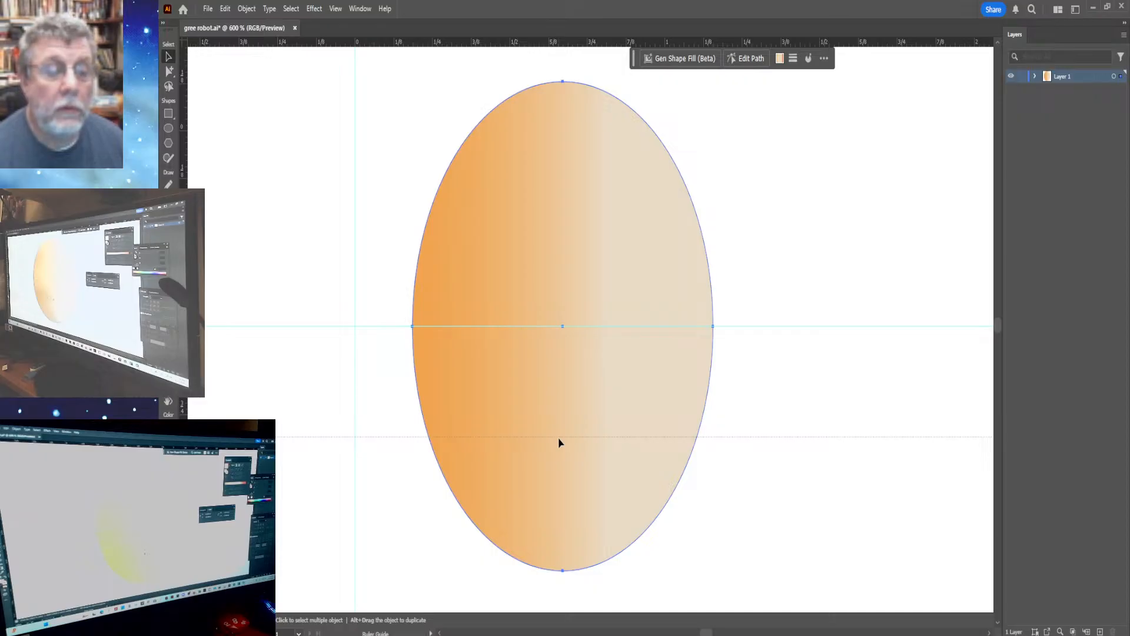
{"action": "left_click_drag", "start_coordinate": [560, 443], "coordinate": [559, 442]}
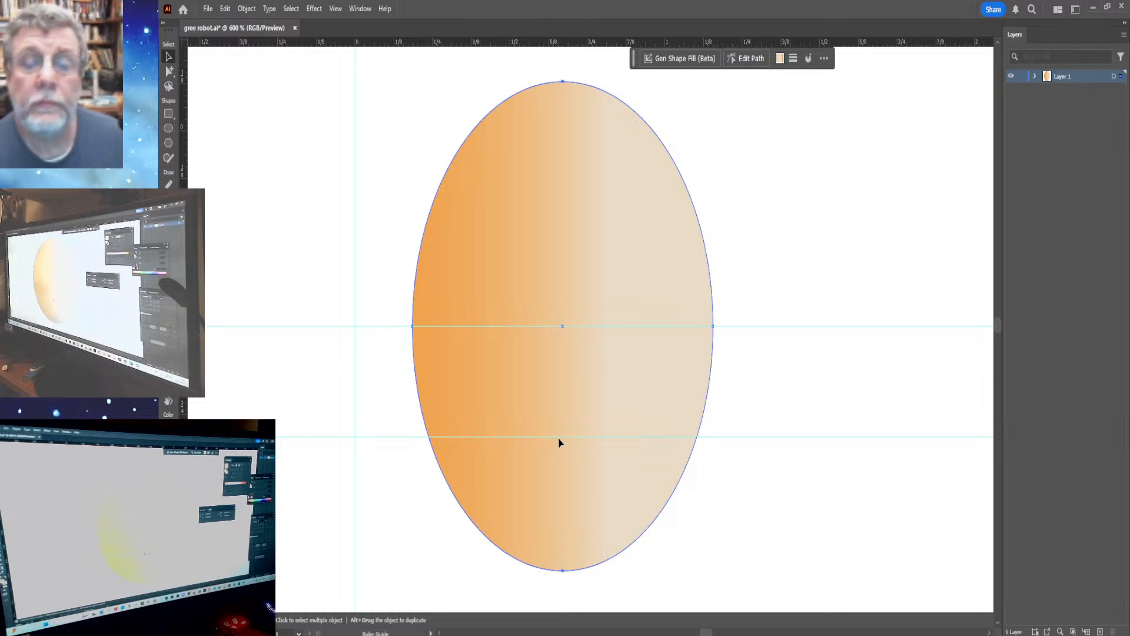
{"action": "left_click", "coordinate": [559, 442]}
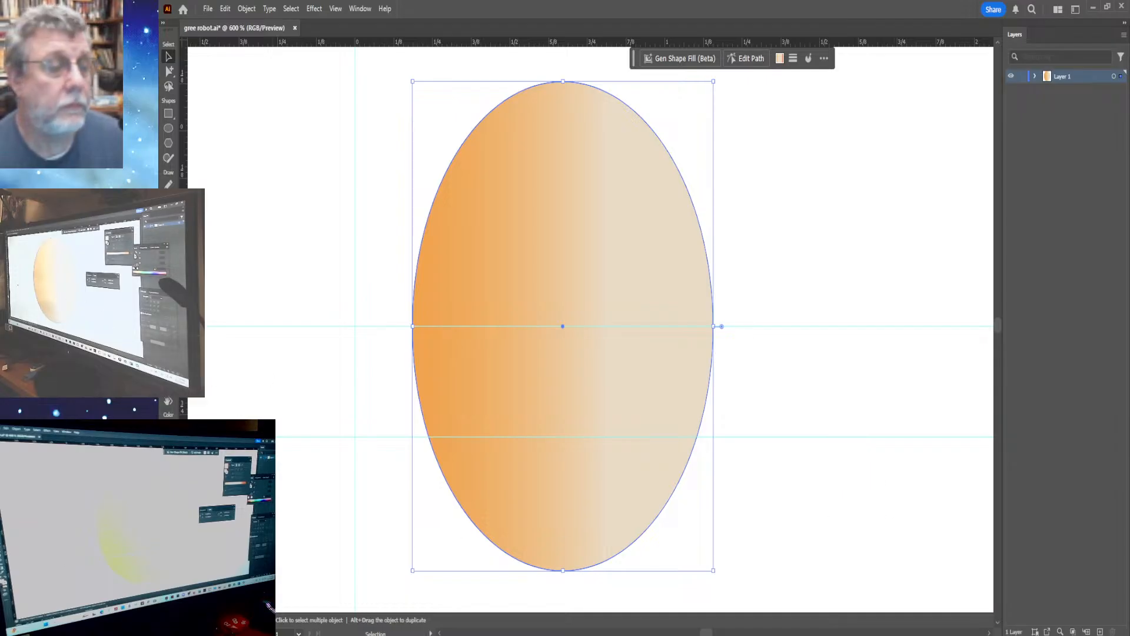
{"action": "left_click_drag", "start_coordinate": [184, 377], "coordinate": [563, 441]}
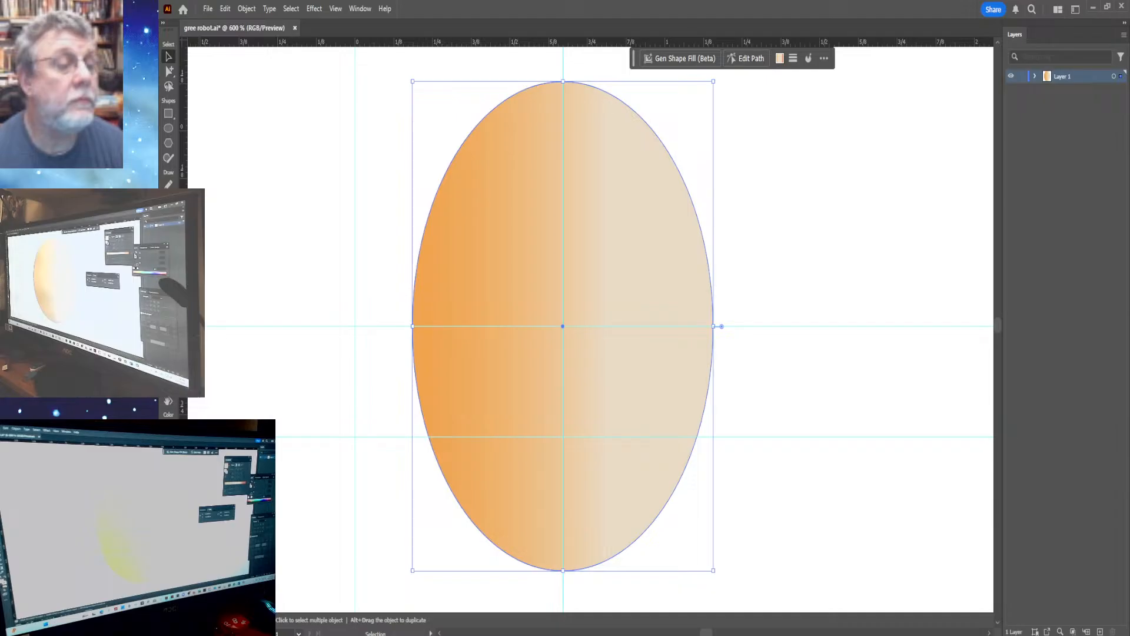
Deselect the ellipse and start a nose path with the Pen tool, curving left from the lower guide crossing and up to the center guide.
{"action": "key", "text": "p"}
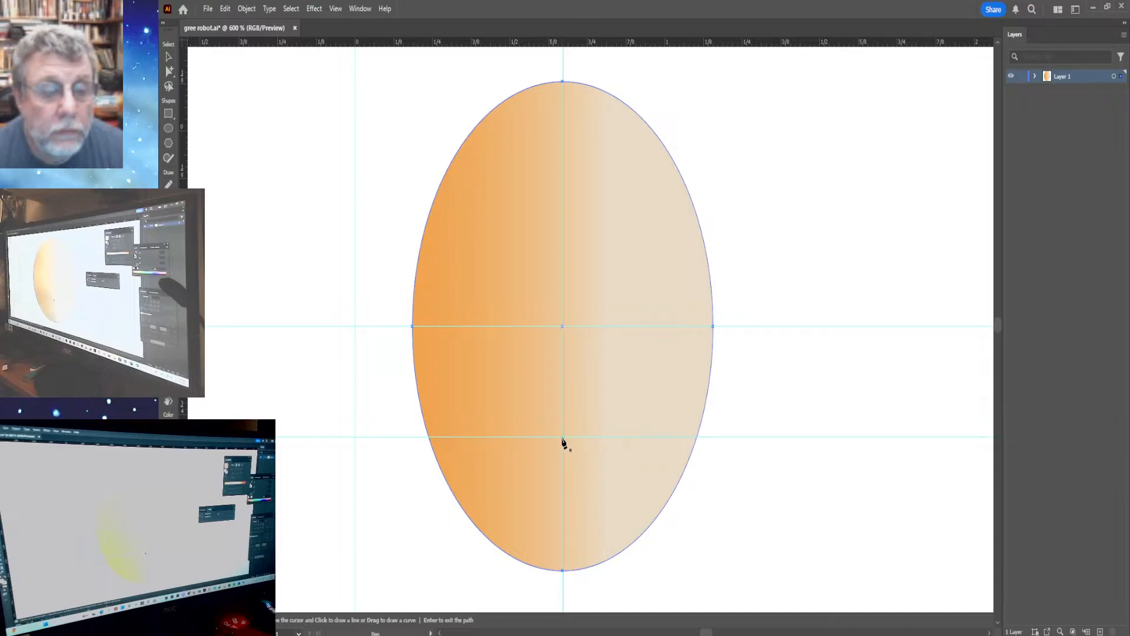
{"action": "key", "text": "ctrl+shift+a"}
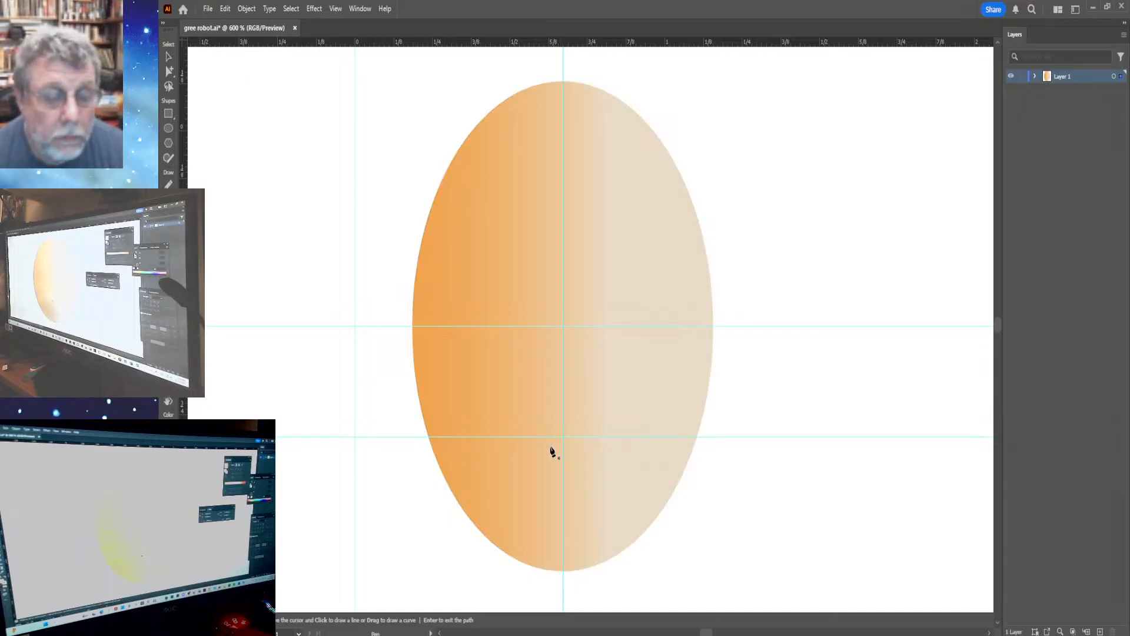
{"action": "left_click_drag", "start_coordinate": [563, 437], "coordinate": [552, 449]}
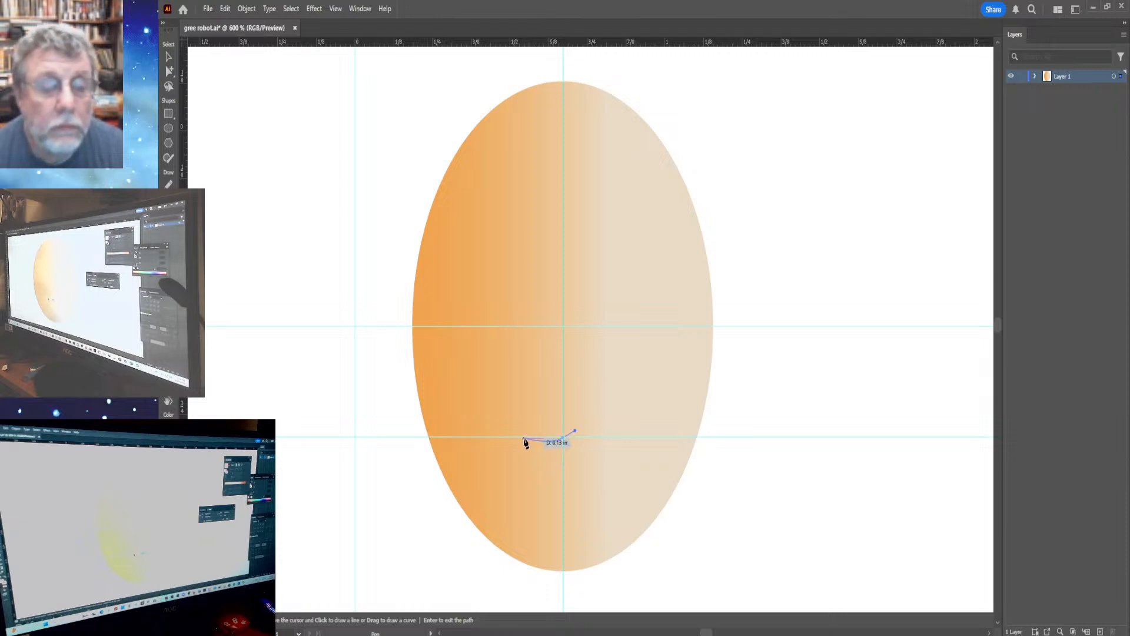
{"action": "mouse_move", "coordinate": [525, 438]}
{"action": "left_mouse_down"}
{"action": "mouse_move", "coordinate": [522, 423]}
{"action": "mouse_move", "coordinate": [522, 435]}
{"action": "left_mouse_up"}
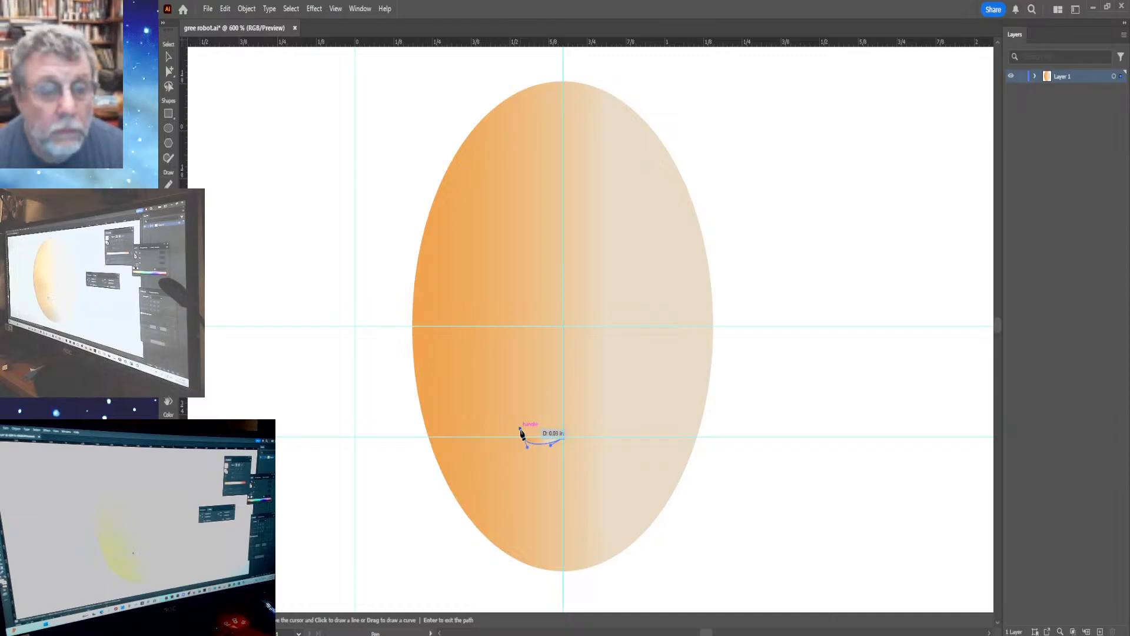
{"action": "left_click", "coordinate": [553, 330]}
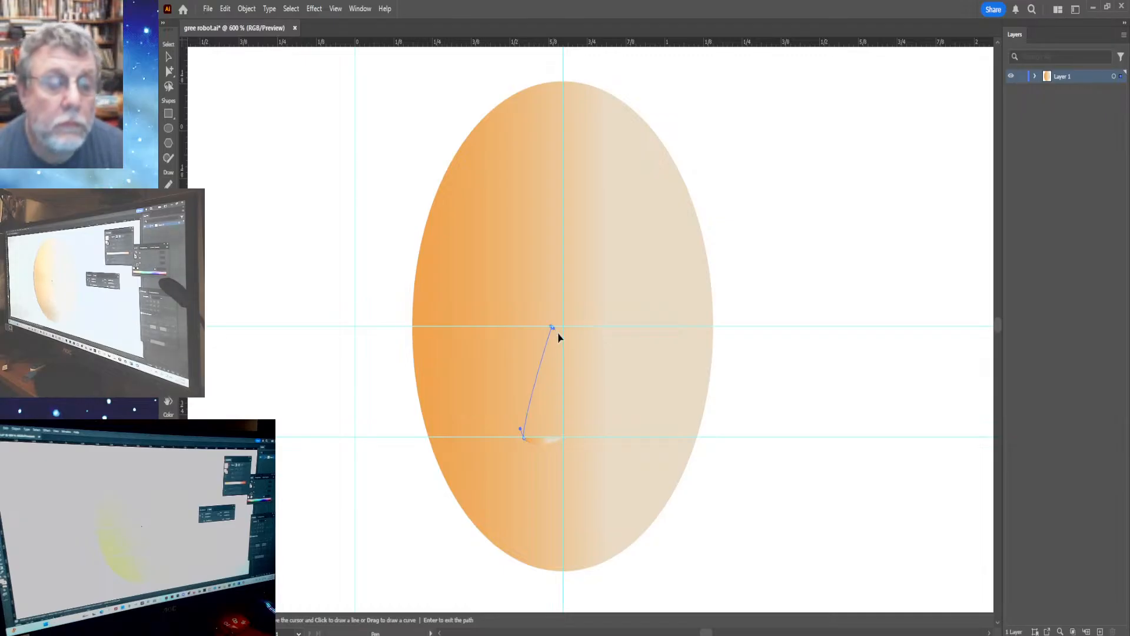
{"action": "left_click_drag", "start_coordinate": [558, 333], "coordinate": [567, 330]}
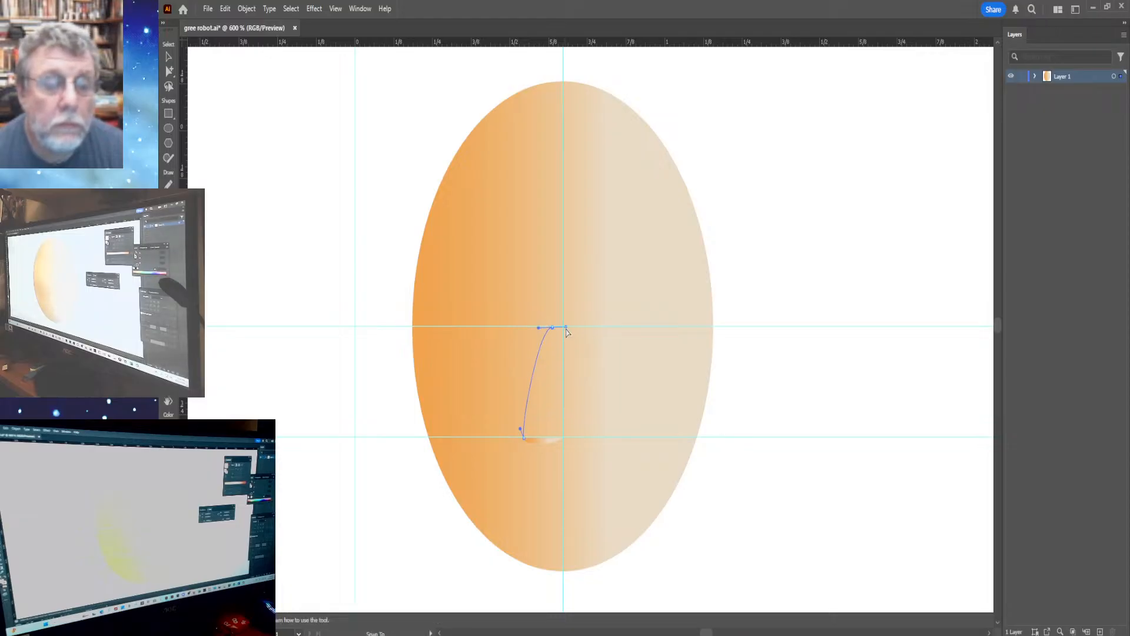
{"action": "left_click_drag", "start_coordinate": [567, 332], "coordinate": [566, 317]}
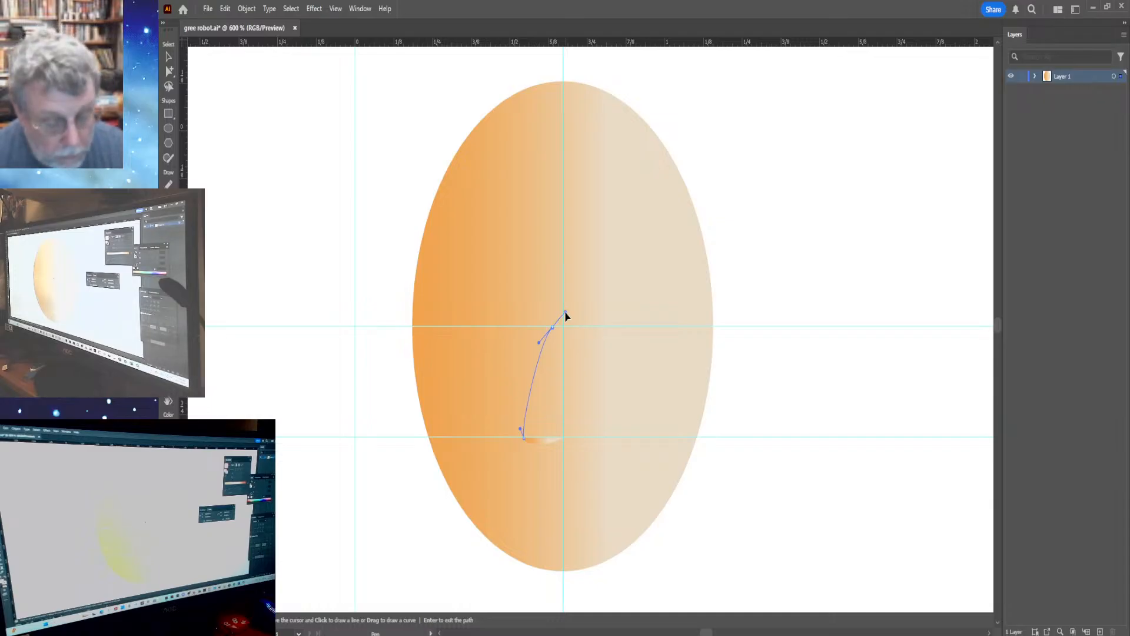
{"action": "left_click_drag", "start_coordinate": [565, 316], "coordinate": [566, 311]}
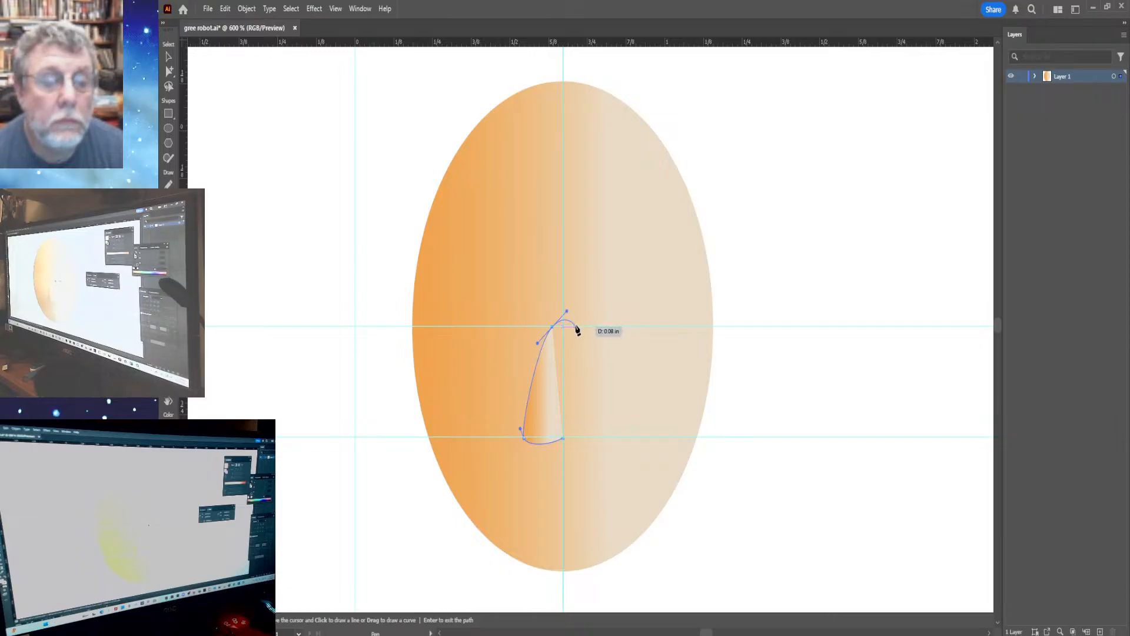
Curve the nose path over its tip, bring the right side down to the lower guide, and close it at the starting point.
{"action": "left_click", "coordinate": [575, 325]}
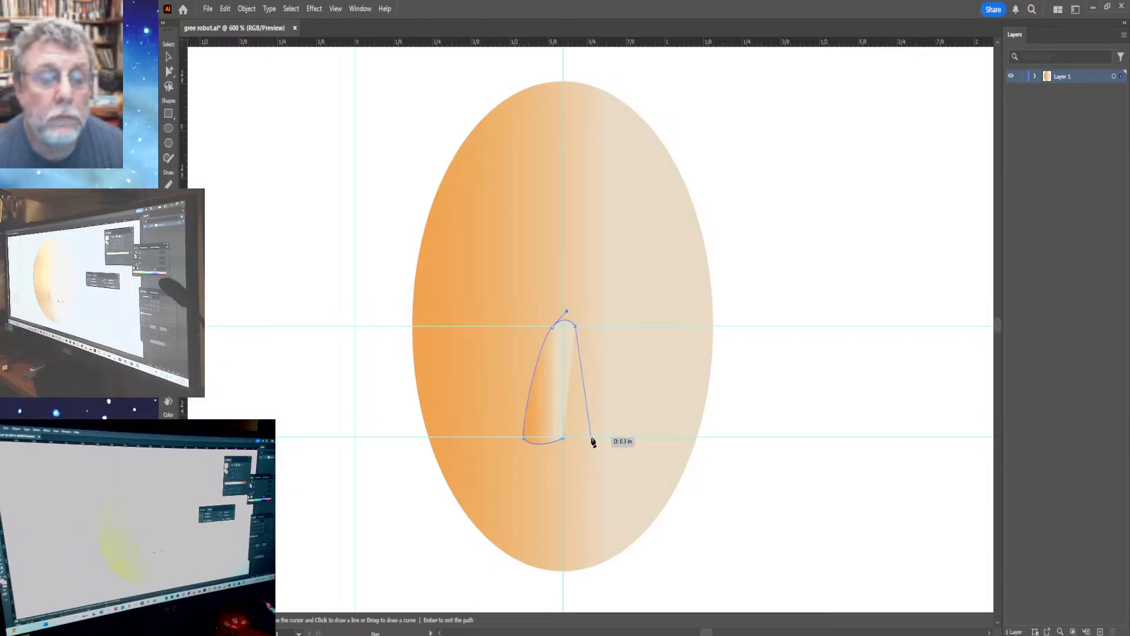
{"action": "left_click_drag", "start_coordinate": [592, 437], "coordinate": [587, 449]}
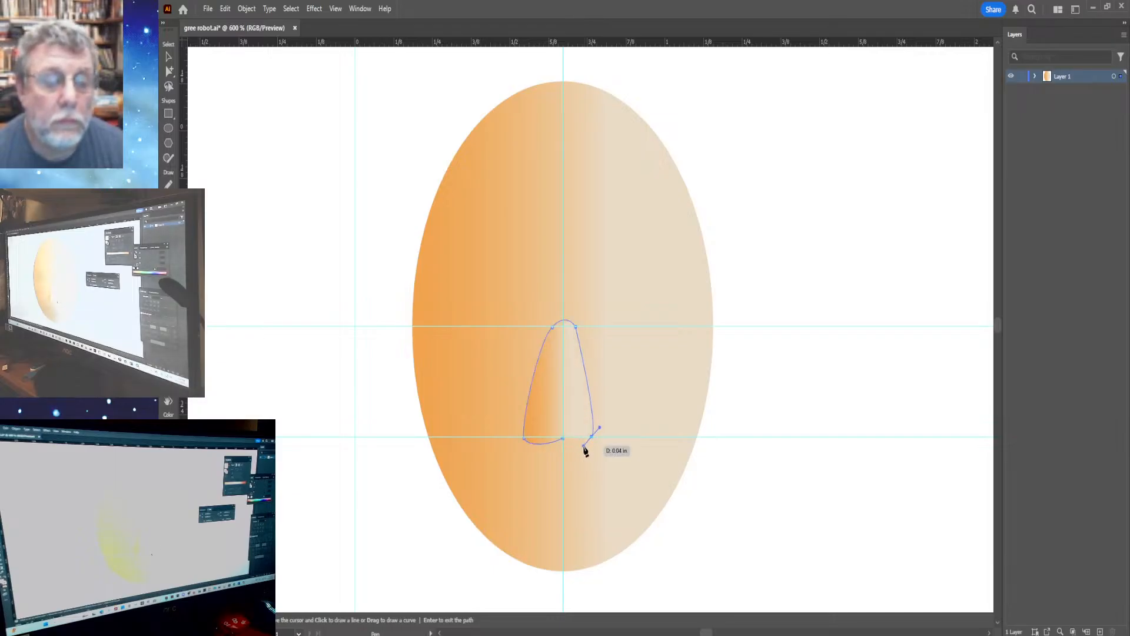
{"action": "left_click", "coordinate": [563, 441]}
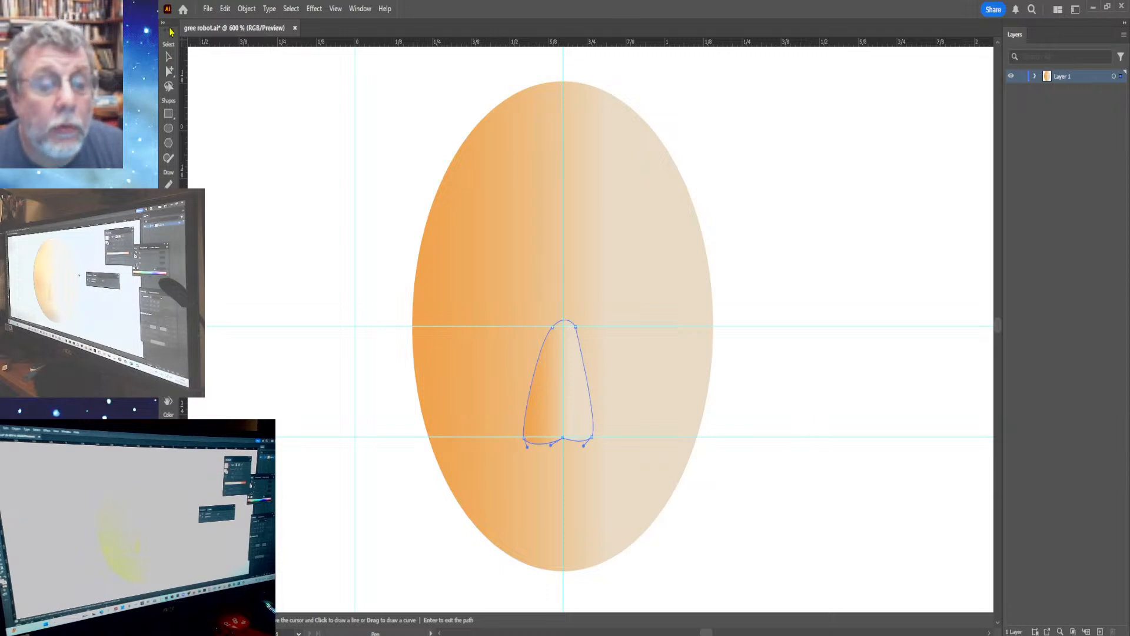
Move the nose's upper-left anchor slightly left and its lower-right anchor outward, then shorten that anchor's lower handle to flatten the right base curve.
{"action": "left_click", "coordinate": [170, 71]}
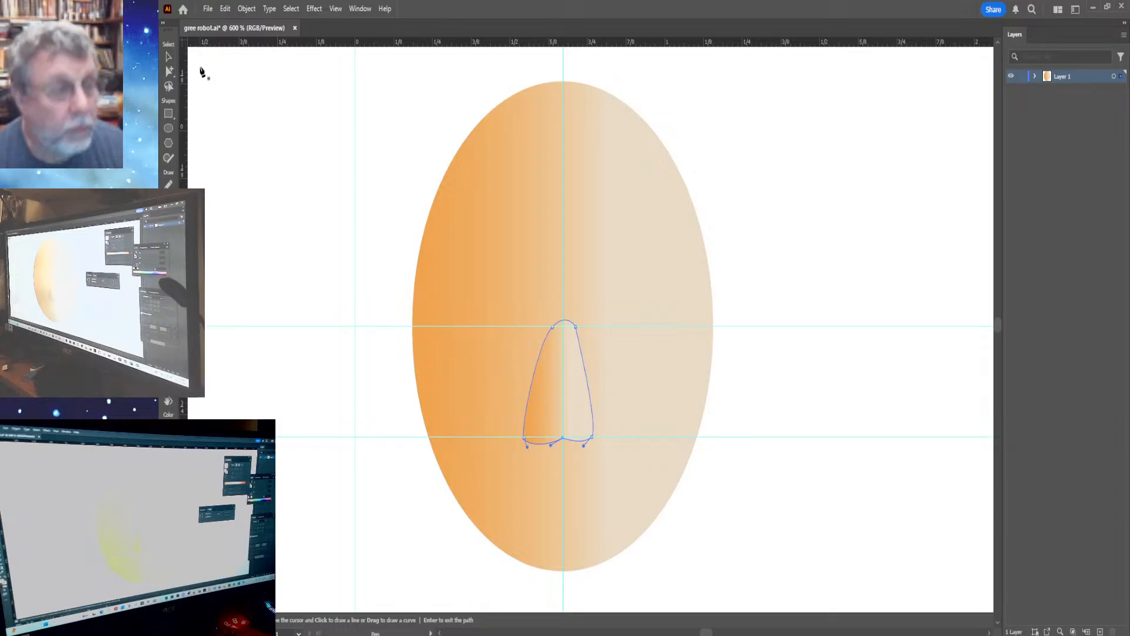
{"action": "left_click", "coordinate": [169, 71]}
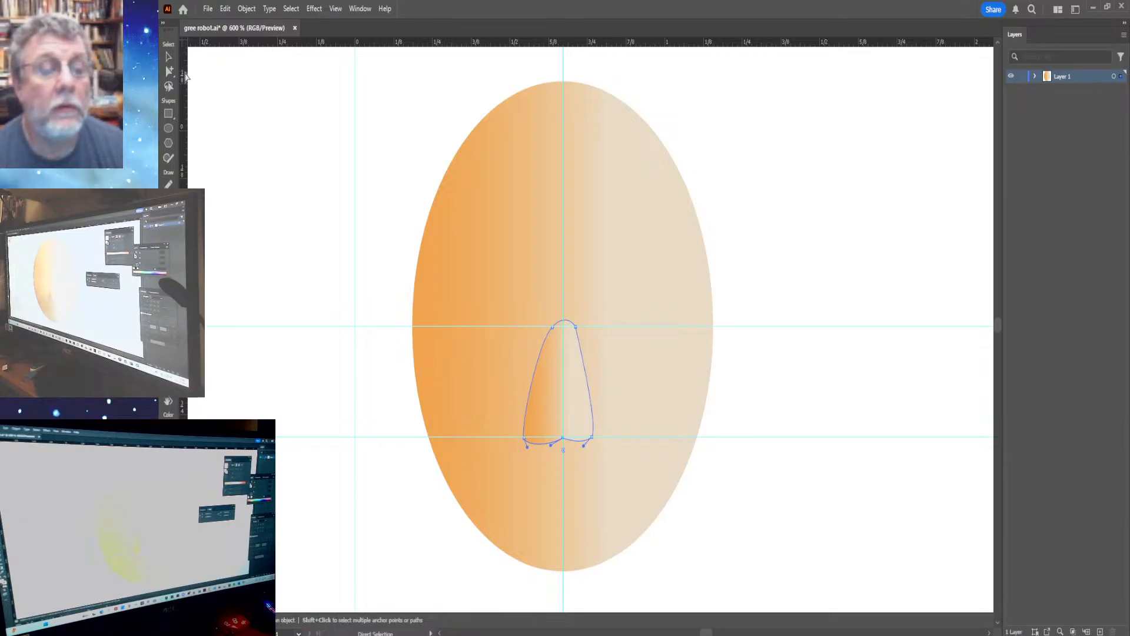
{"action": "left_click", "coordinate": [169, 72], "text": "alt"}
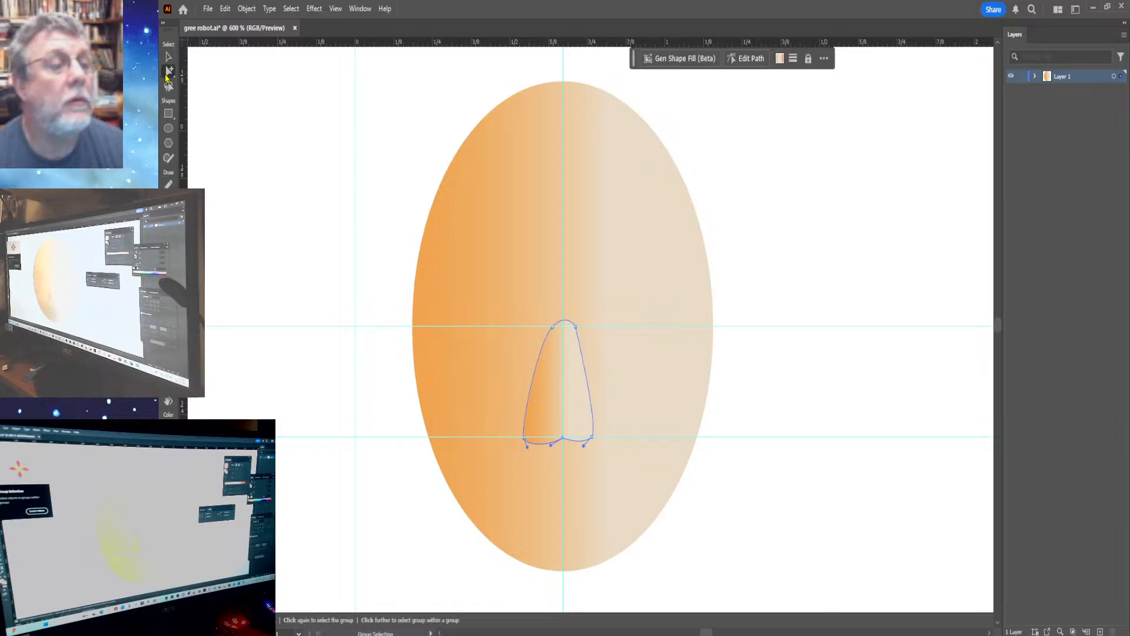
{"action": "left_click", "coordinate": [169, 71], "text": "alt"}
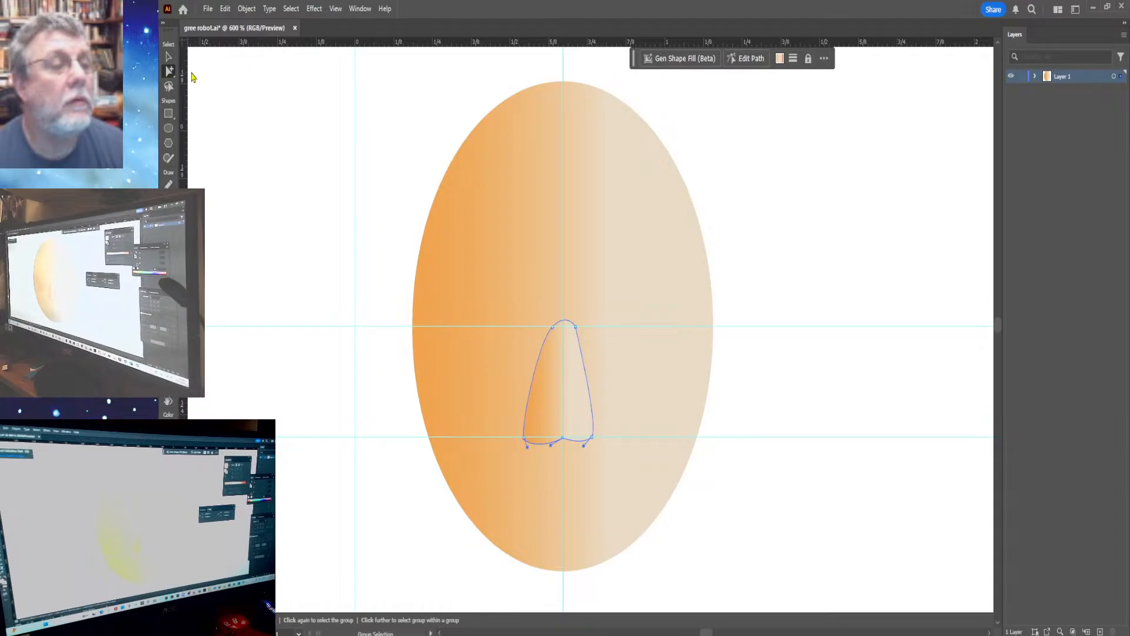
{"action": "left_click", "coordinate": [531, 303]}
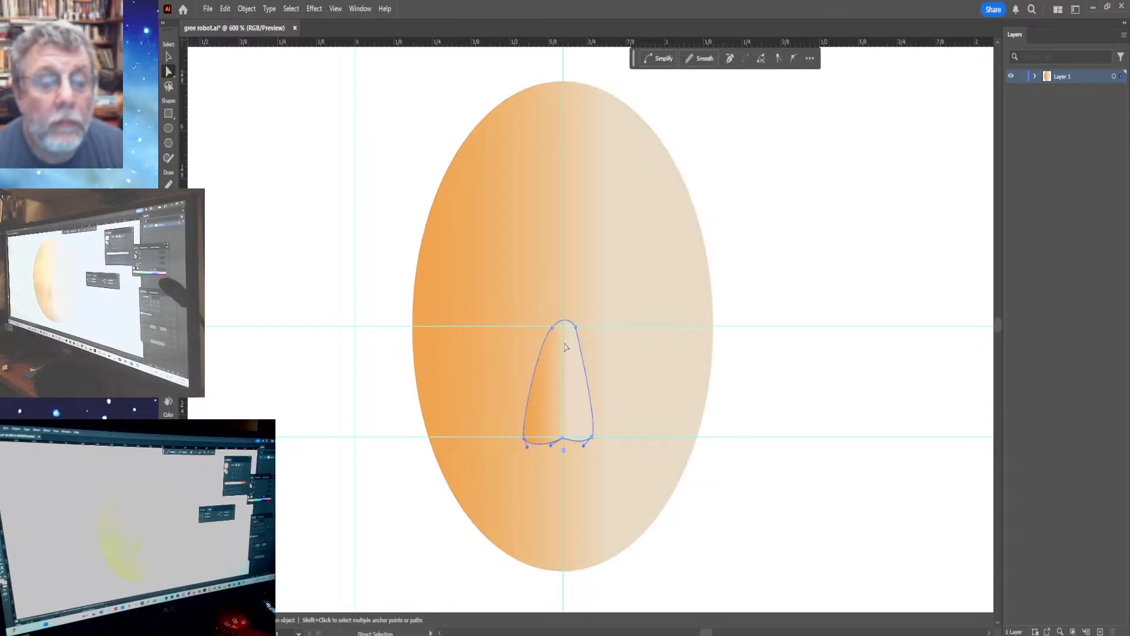
{"action": "left_click", "coordinate": [553, 328]}
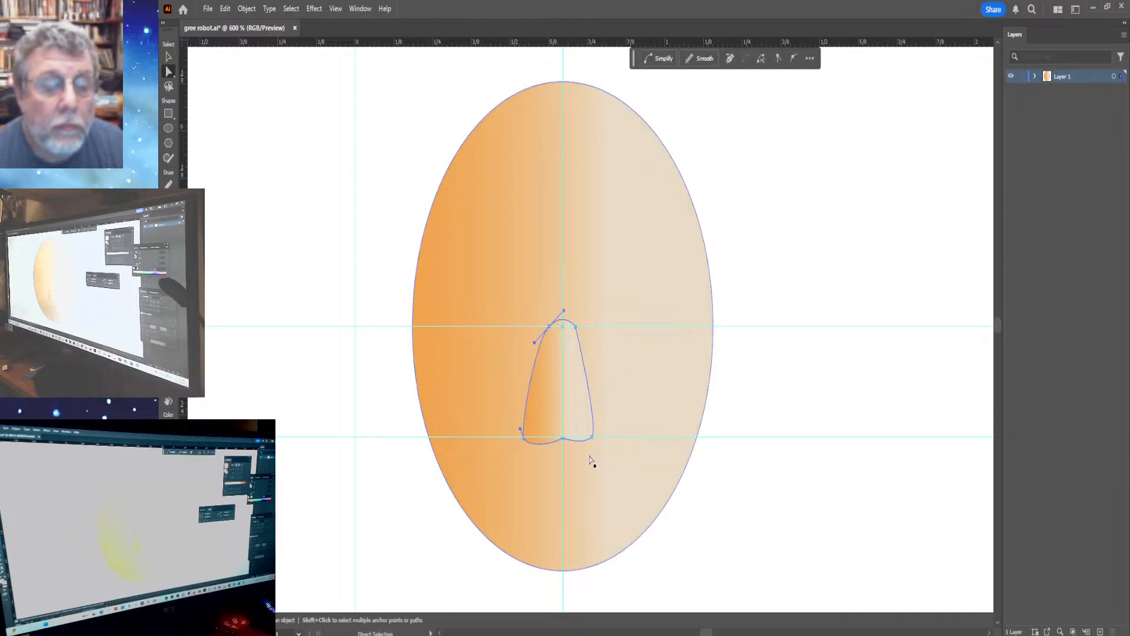
{"action": "left_click_drag", "start_coordinate": [592, 440], "coordinate": [587, 446]}
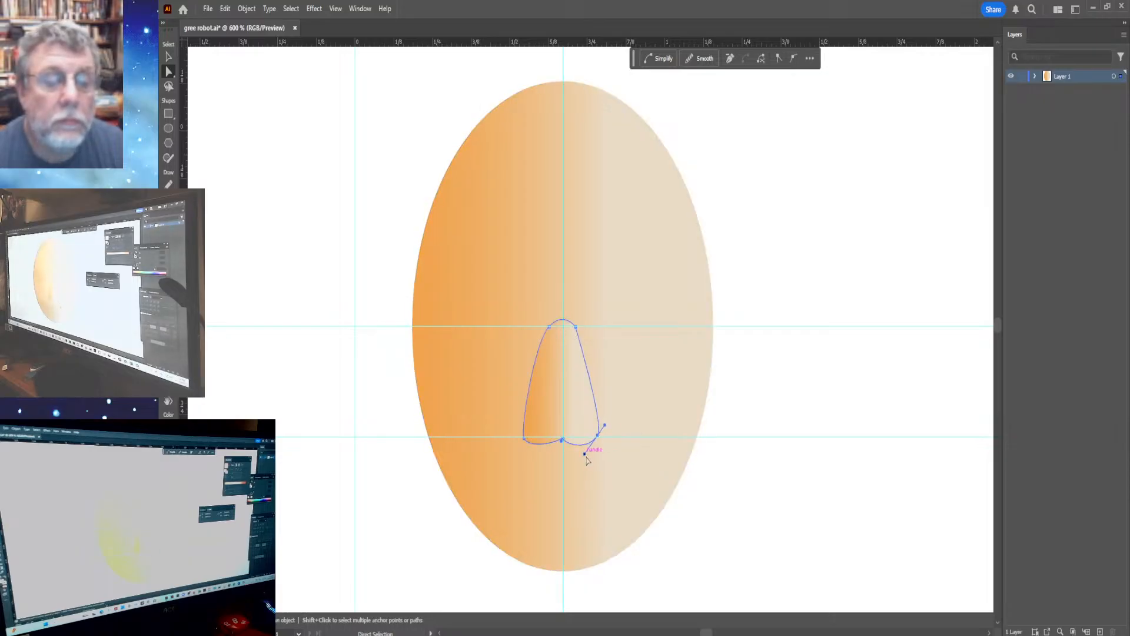
{"action": "left_click_drag", "start_coordinate": [586, 457], "coordinate": [591, 448]}
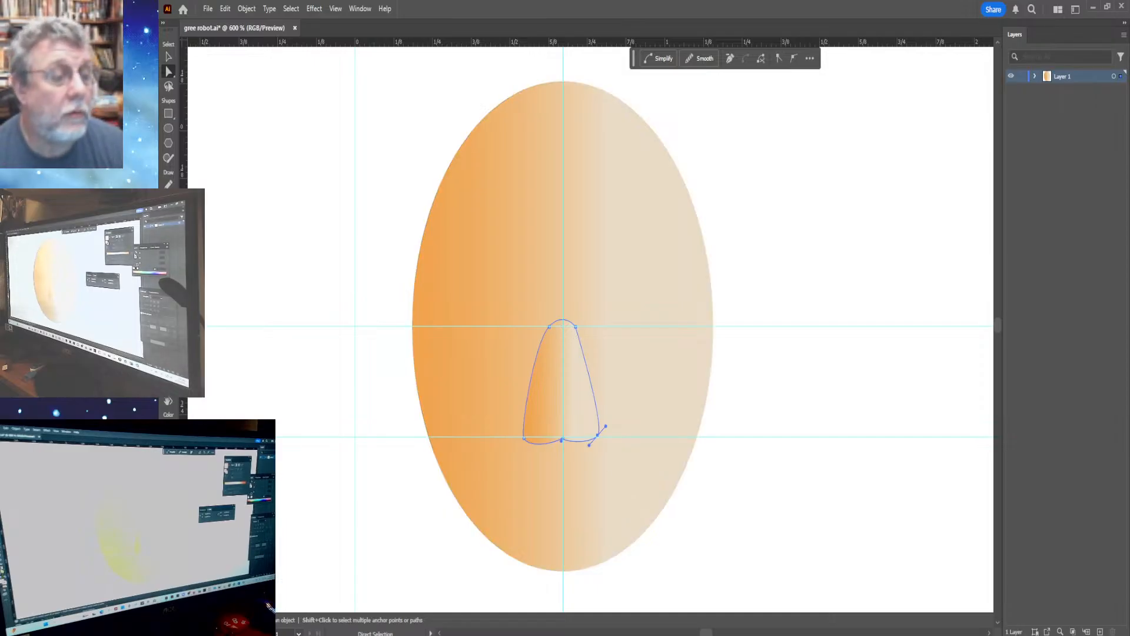
Try to flatten the nose's left base curve by raising the lower-left anchor's bottom handle, and deselect the nose.
{"action": "key", "text": "g"}
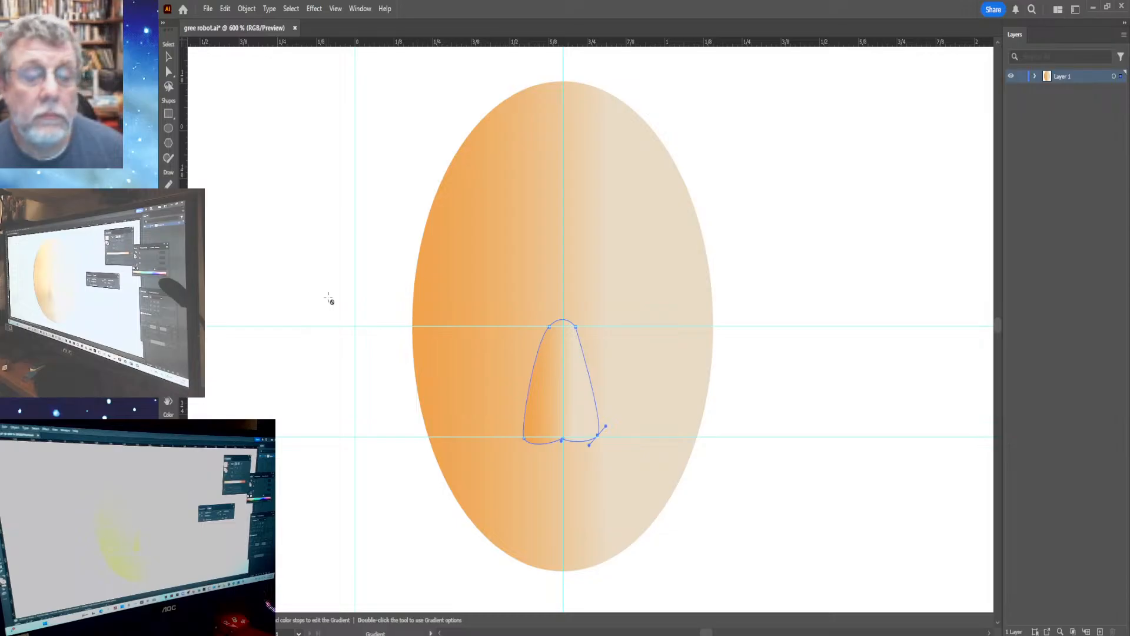
{"action": "left_click", "coordinate": [169, 71]}
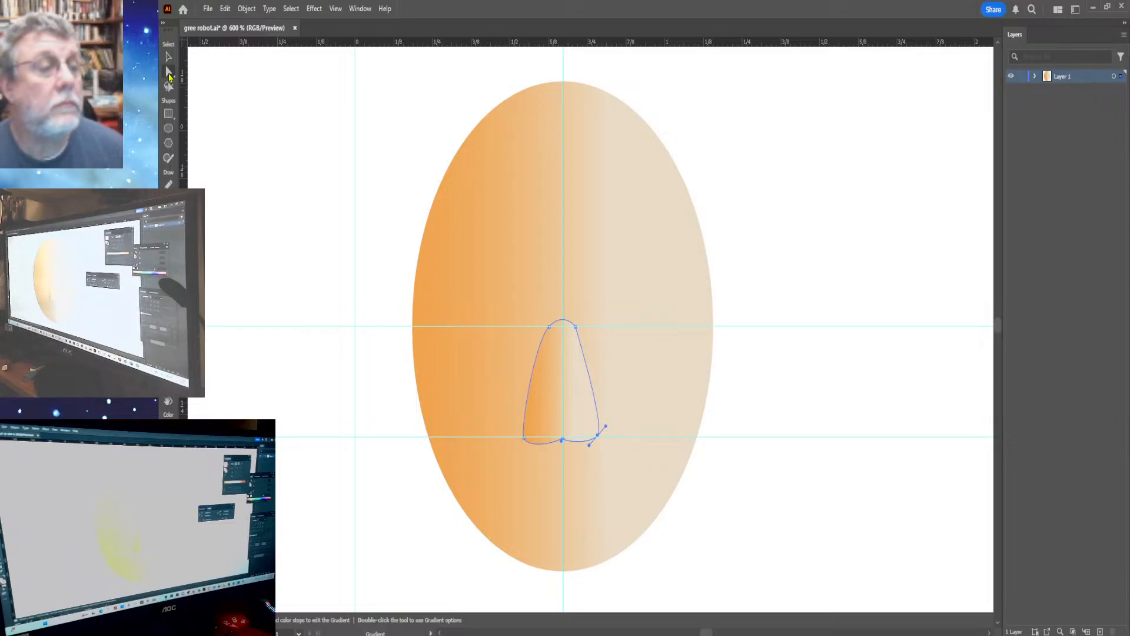
{"action": "left_click", "coordinate": [578, 390]}
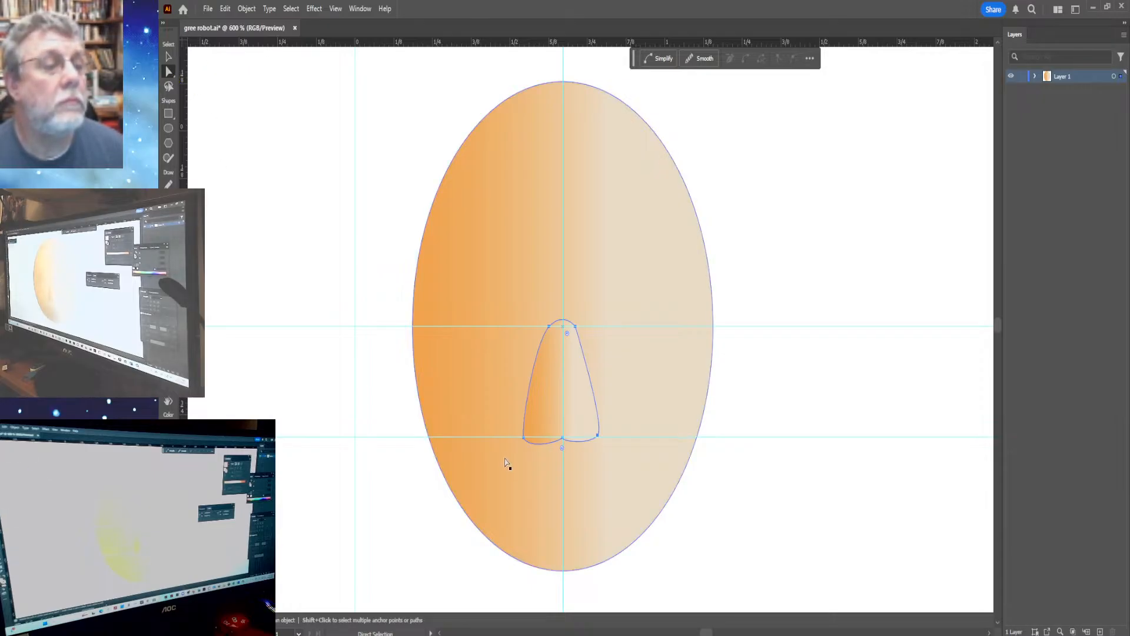
{"action": "left_click", "coordinate": [534, 443]}
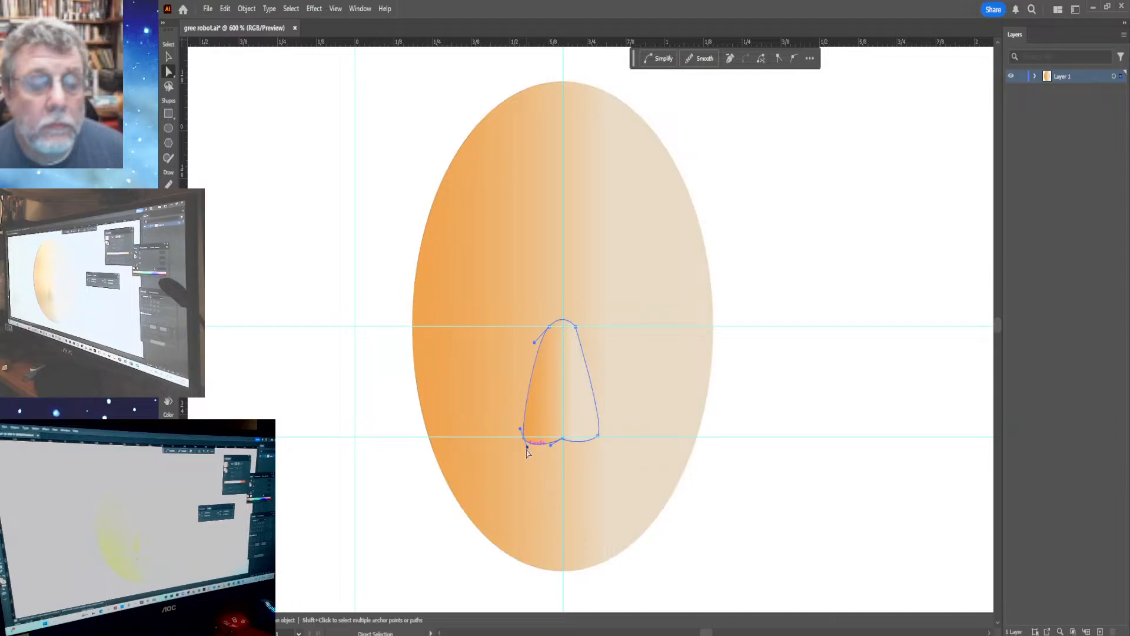
{"action": "left_click_drag", "start_coordinate": [526, 446], "coordinate": [526, 444]}
{"action": "left_click", "coordinate": [732, 517]}
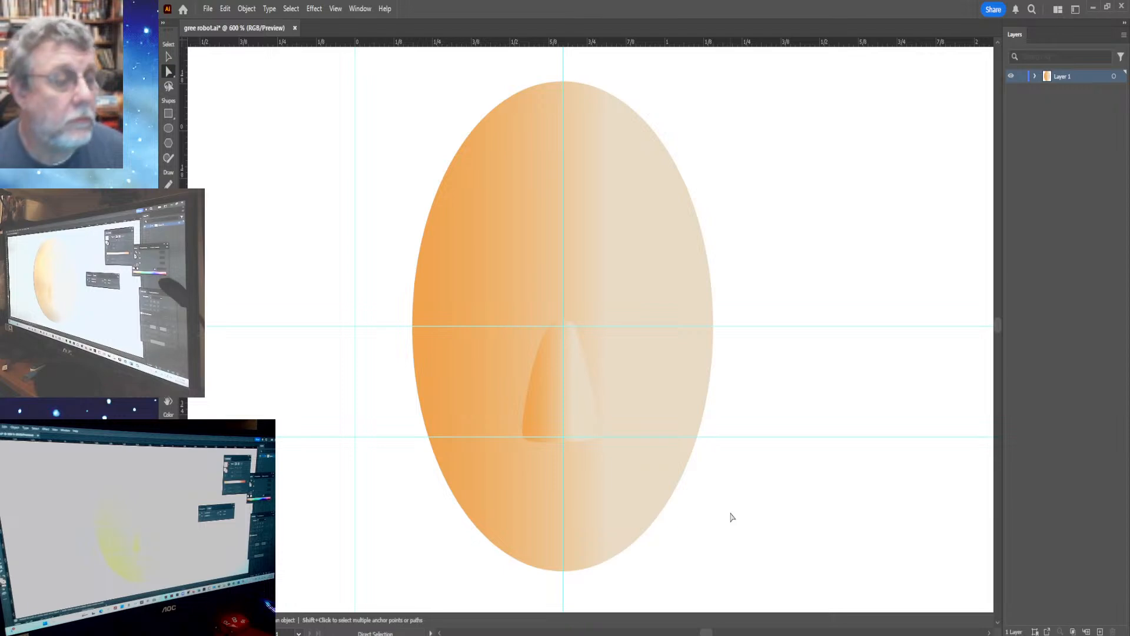
{"action": "left_click", "coordinate": [572, 399]}
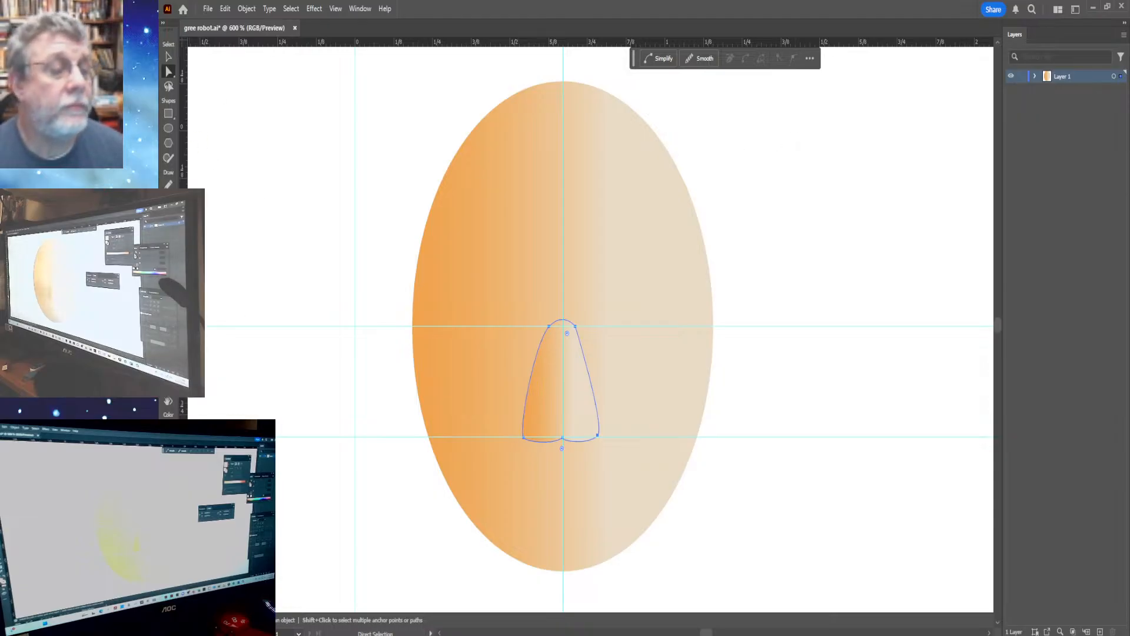
{"action": "key", "text": "g"}
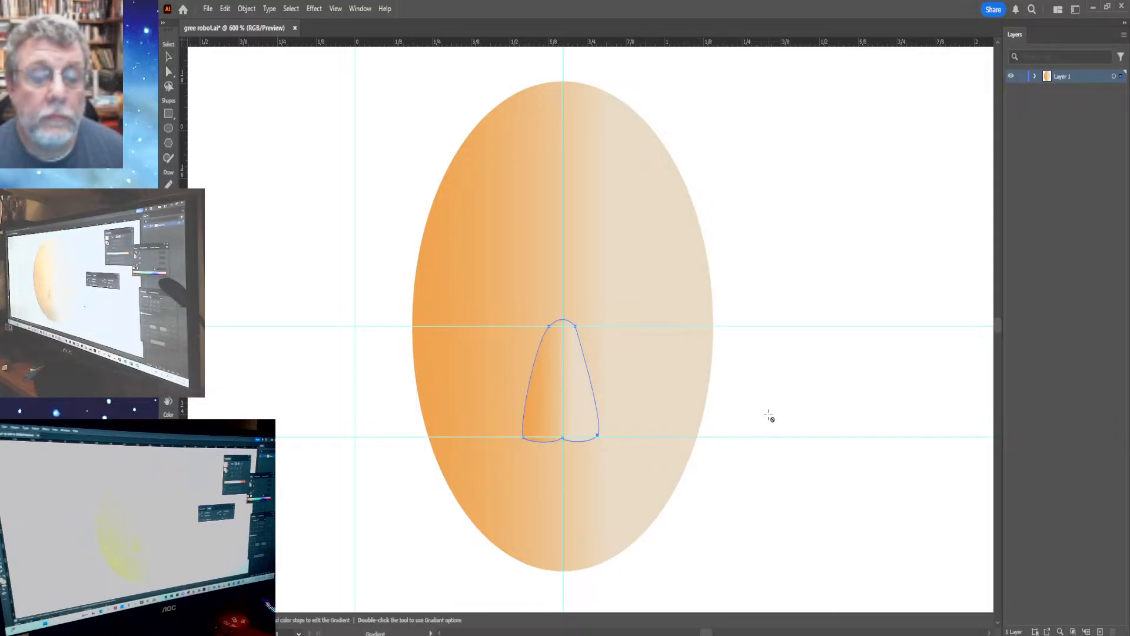
{"action": "left_click", "coordinate": [171, 58]}
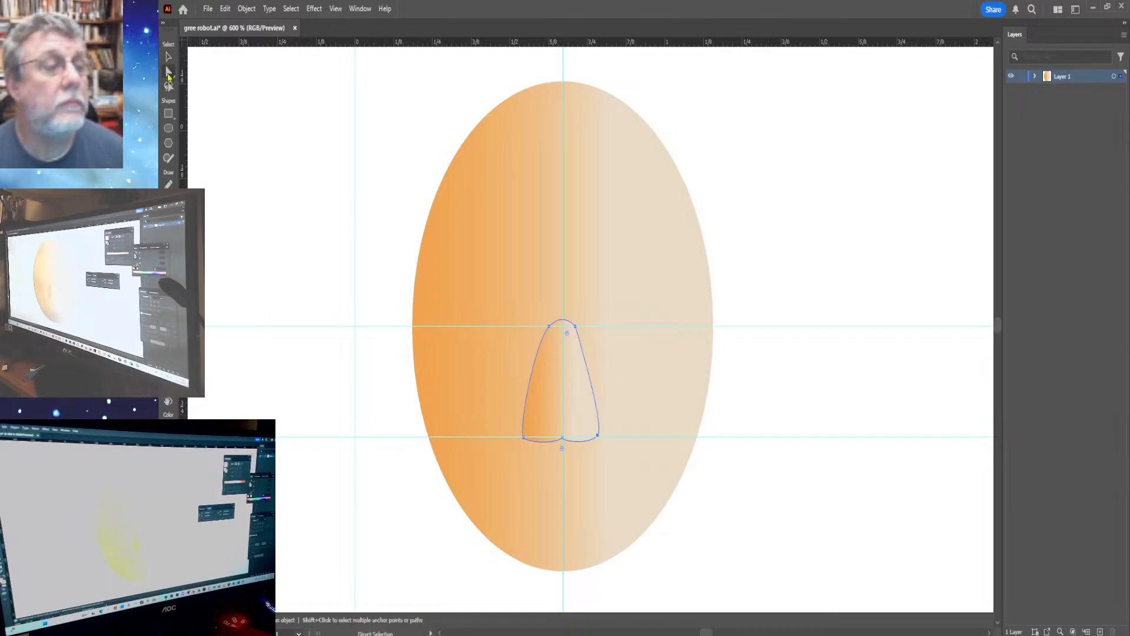
{"action": "left_click", "coordinate": [169, 57]}
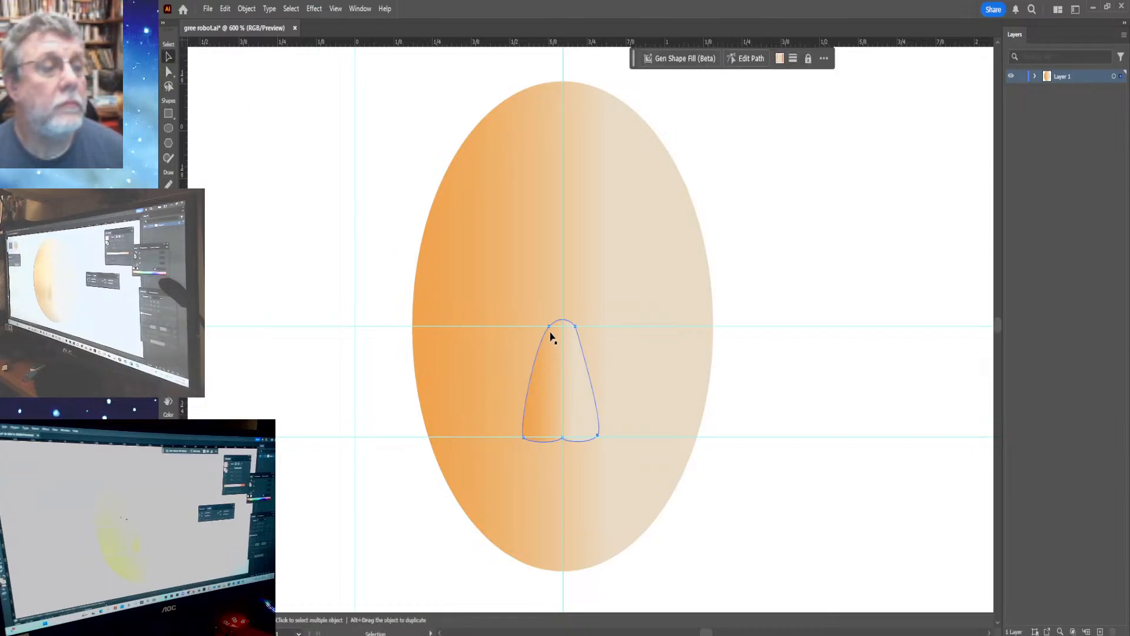
{"action": "double_click", "coordinate": [558, 362]}
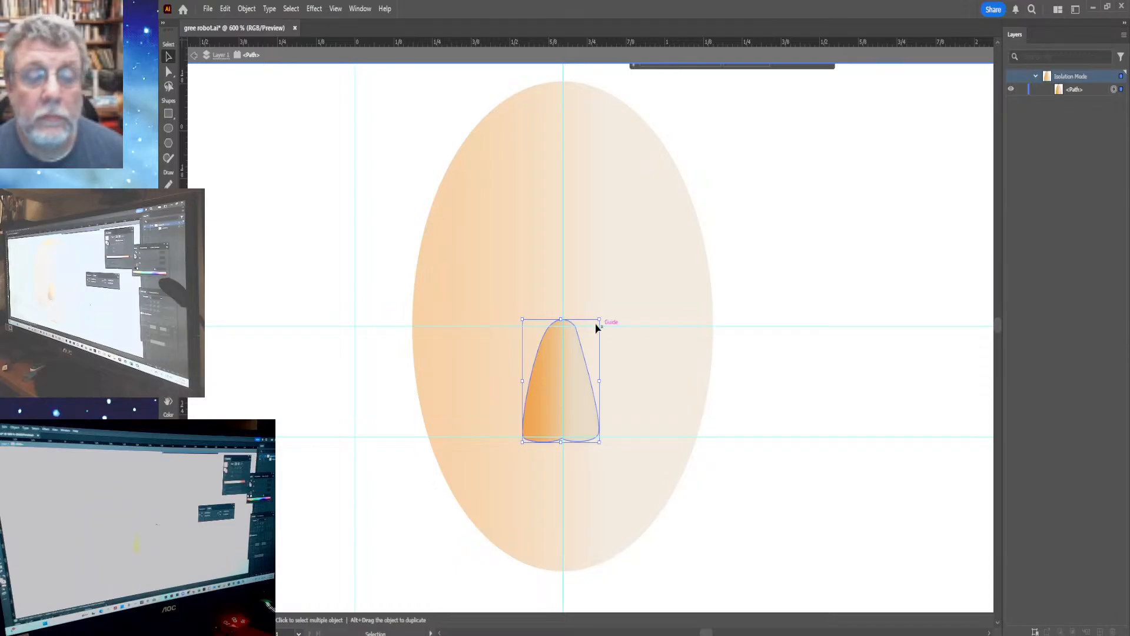
{"action": "key", "text": "a"}
{"action": "key", "text": "Escape"}
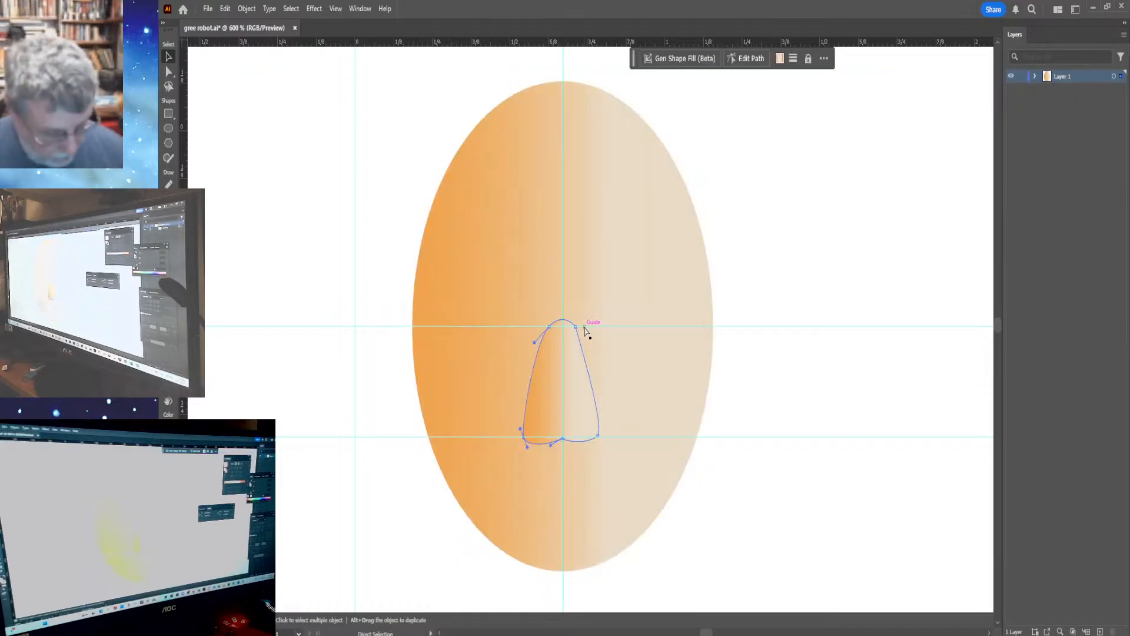
{"action": "key", "text": "v"}
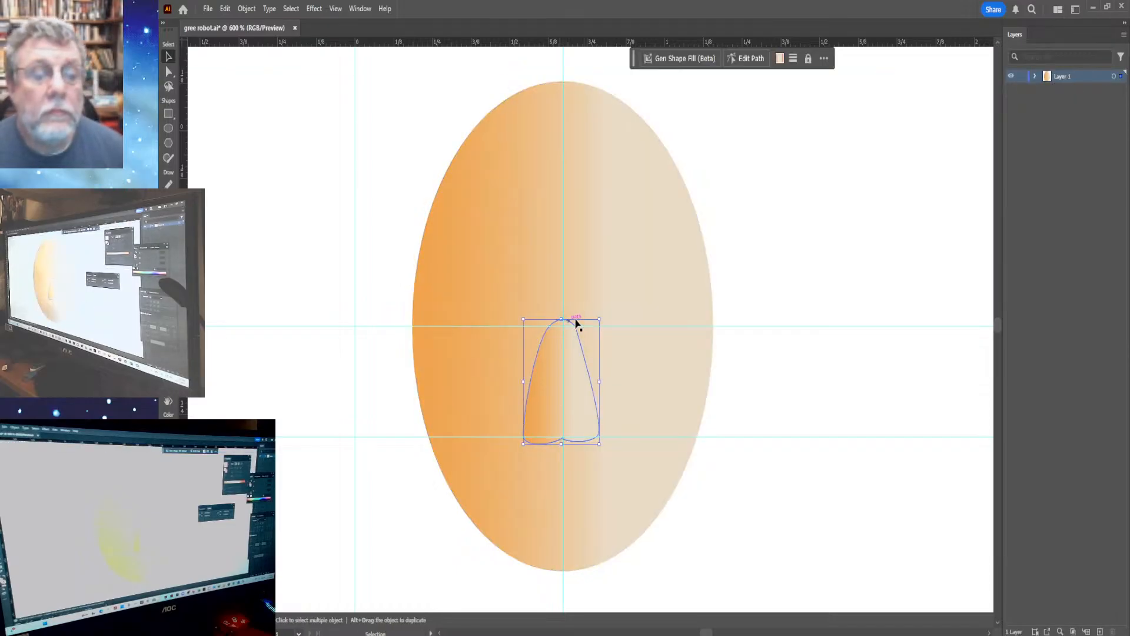
{"action": "left_click_drag", "start_coordinate": [587, 324], "coordinate": [798, 378]}
{"action": "key", "text": "ctrl+z"}
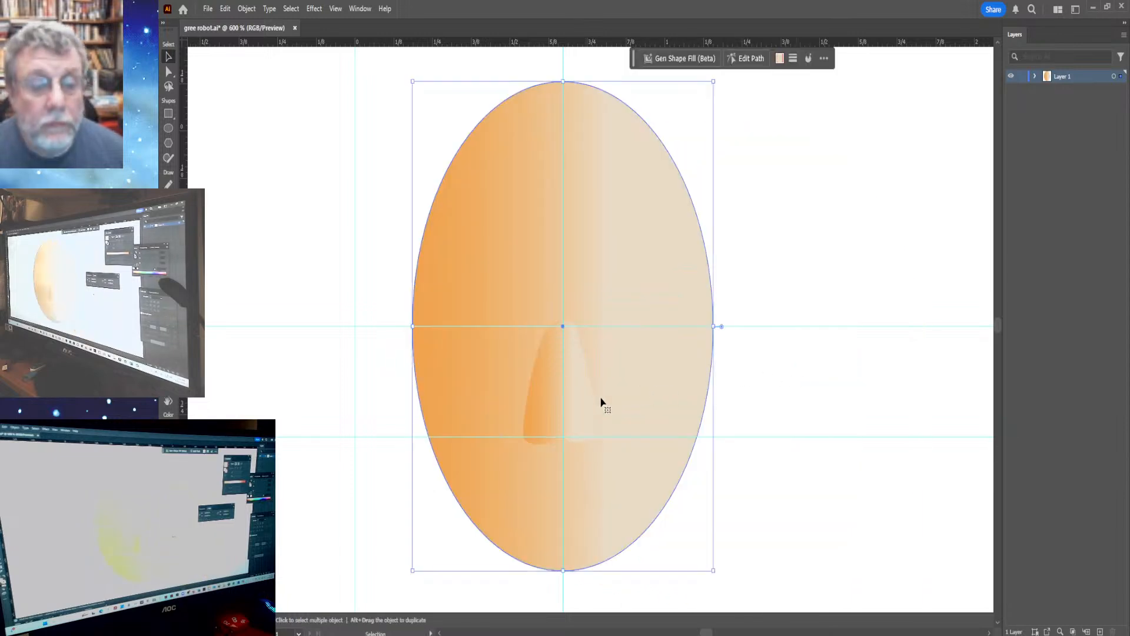
{"action": "left_click", "coordinate": [583, 407]}
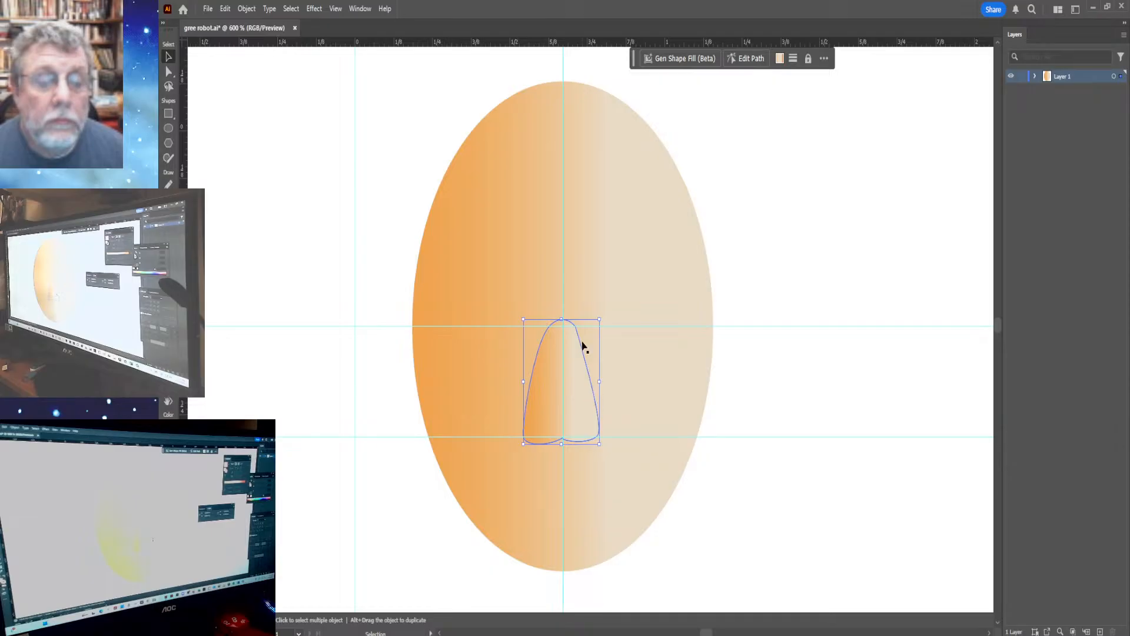
{"action": "mouse_move", "coordinate": [585, 323]}
{"action": "left_mouse_down"}
{"action": "mouse_move", "coordinate": [752, 371]}
{"action": "mouse_move", "coordinate": [567, 334]}
{"action": "left_mouse_up"}
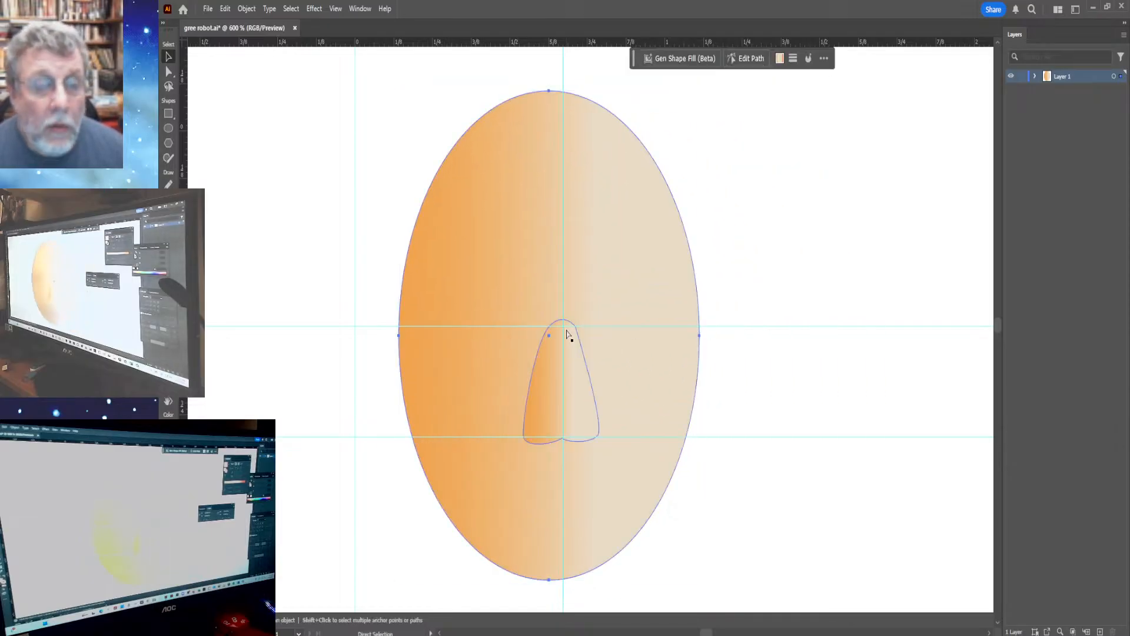
{"action": "key", "text": "Right"}
{"action": "key", "text": "Right"}
{"action": "key", "text": "Right"}
{"action": "key", "text": "Up"}
{"action": "key", "text": "Up"}
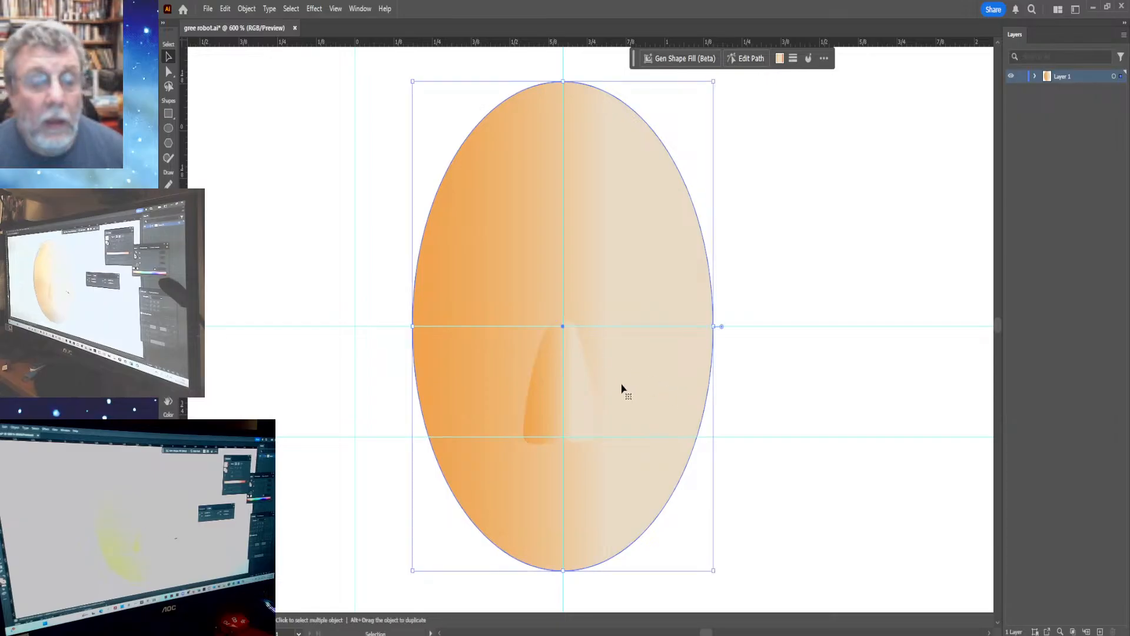
Move the nose shape off the head onto the blank canvas beside its lower right, and deselect it.
{"action": "left_click", "coordinate": [574, 401]}
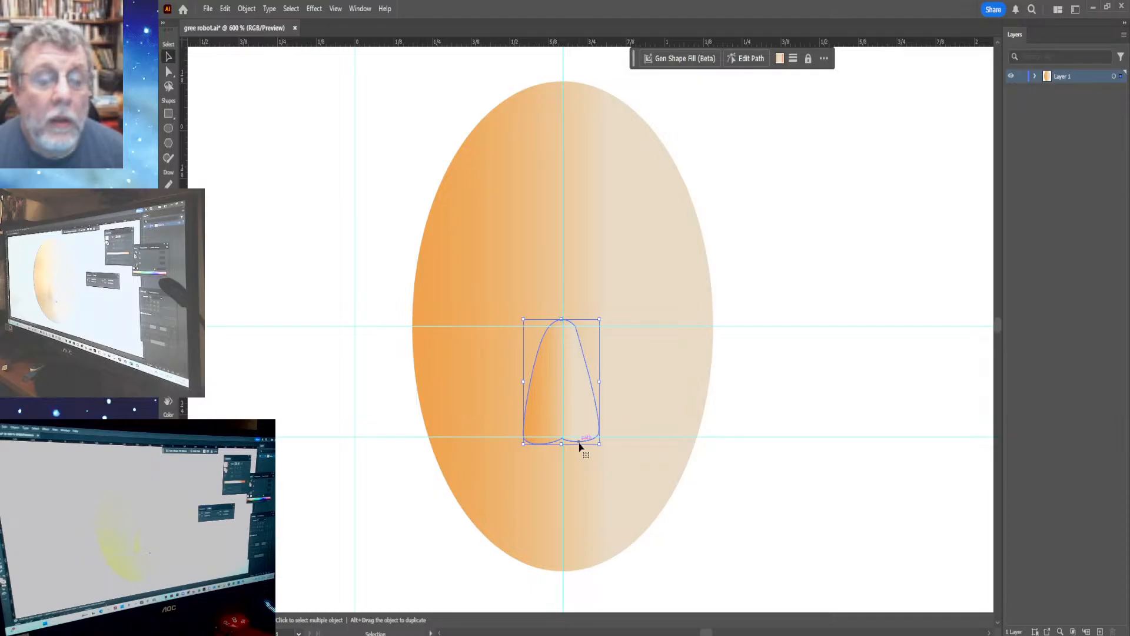
{"action": "left_click_drag", "start_coordinate": [580, 446], "coordinate": [825, 517]}
{"action": "left_click", "coordinate": [891, 485]}
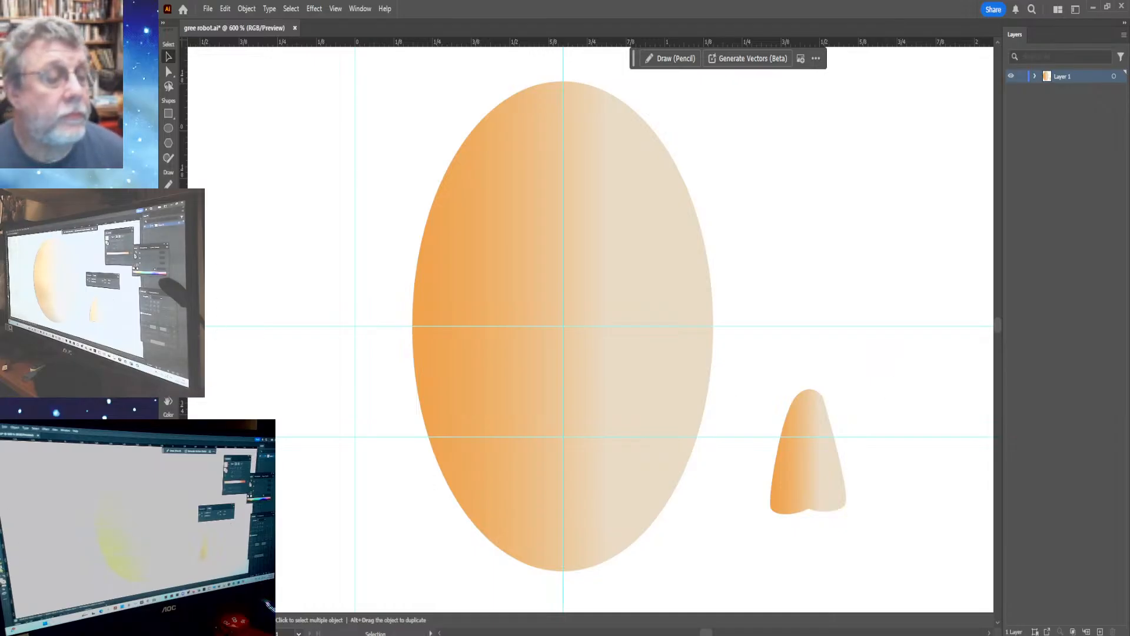
Shift the nose's gradient slightly to the right and darken its leftmost color stop to a brownish orange.
{"action": "key", "text": "g"}
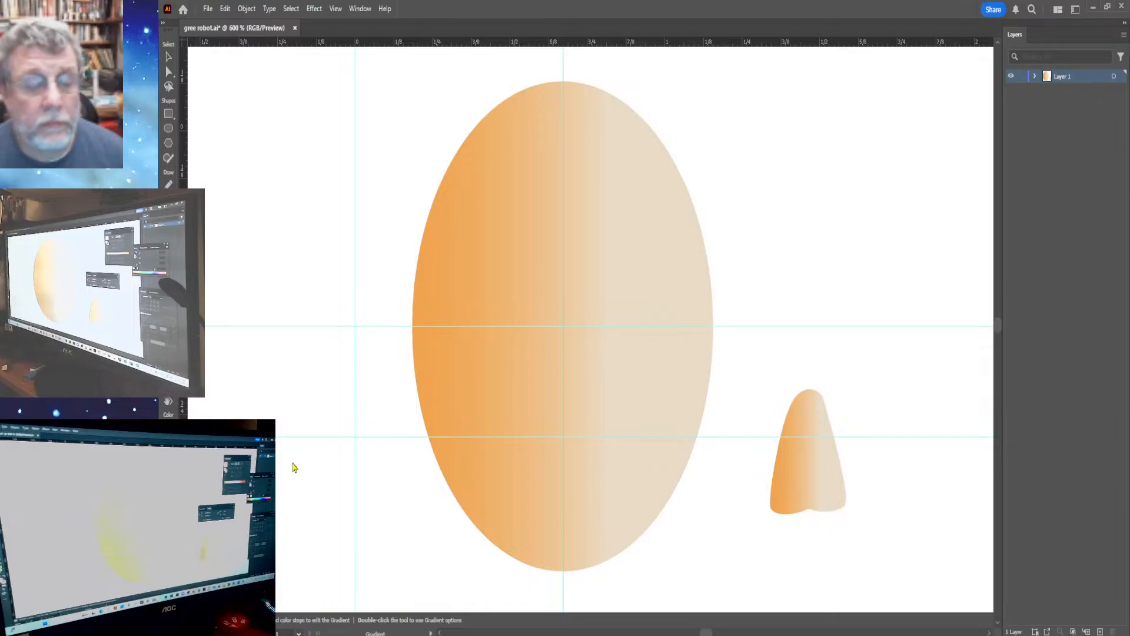
{"action": "left_click", "coordinate": [778, 467]}
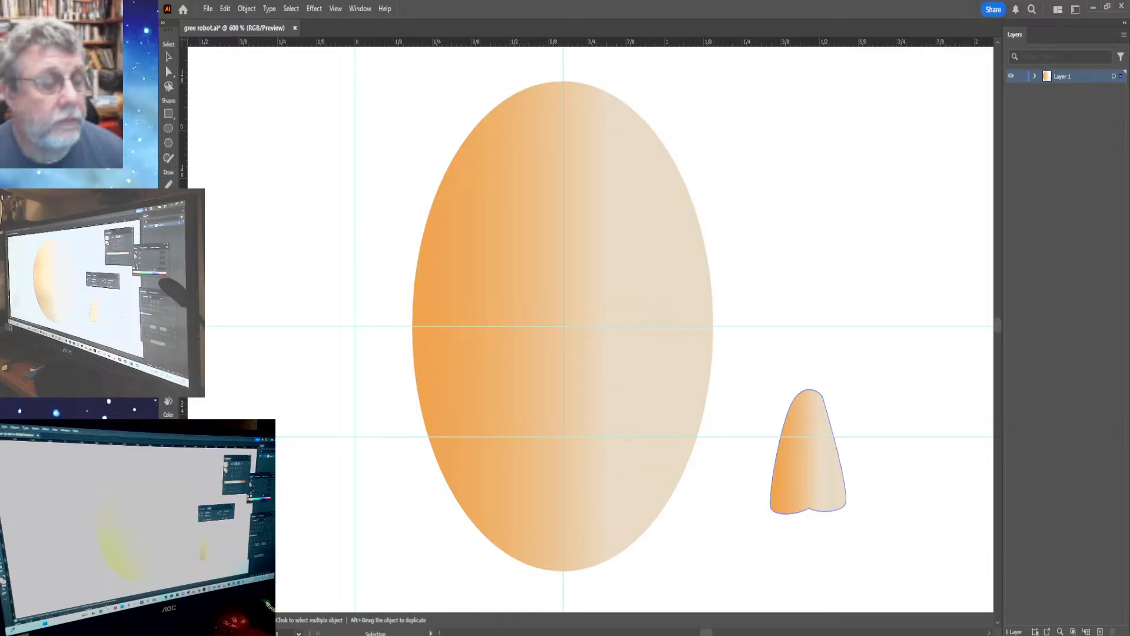
{"action": "mouse_move", "coordinate": [807, 452]}
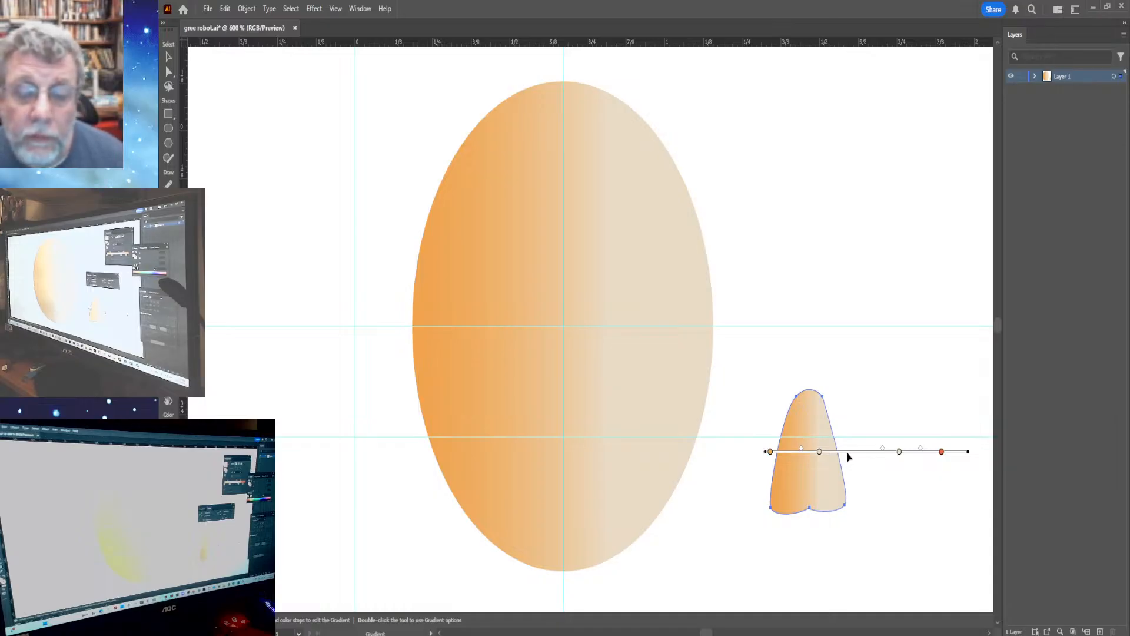
{"action": "left_click_drag", "start_coordinate": [849, 455], "coordinate": [853, 508]}
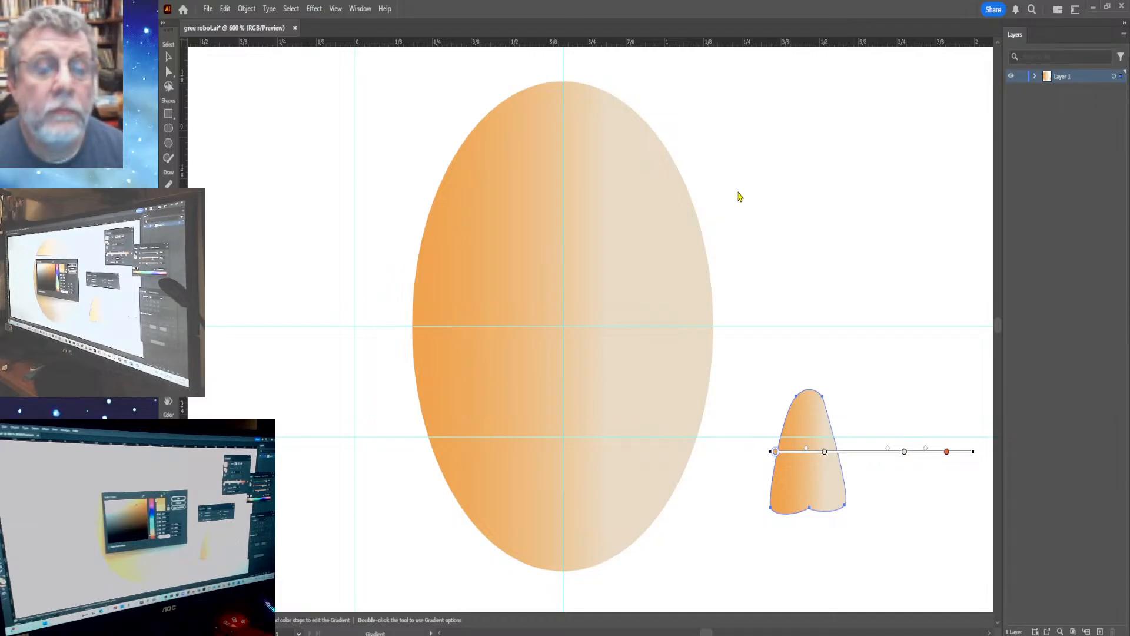
{"action": "key", "text": "Return"}
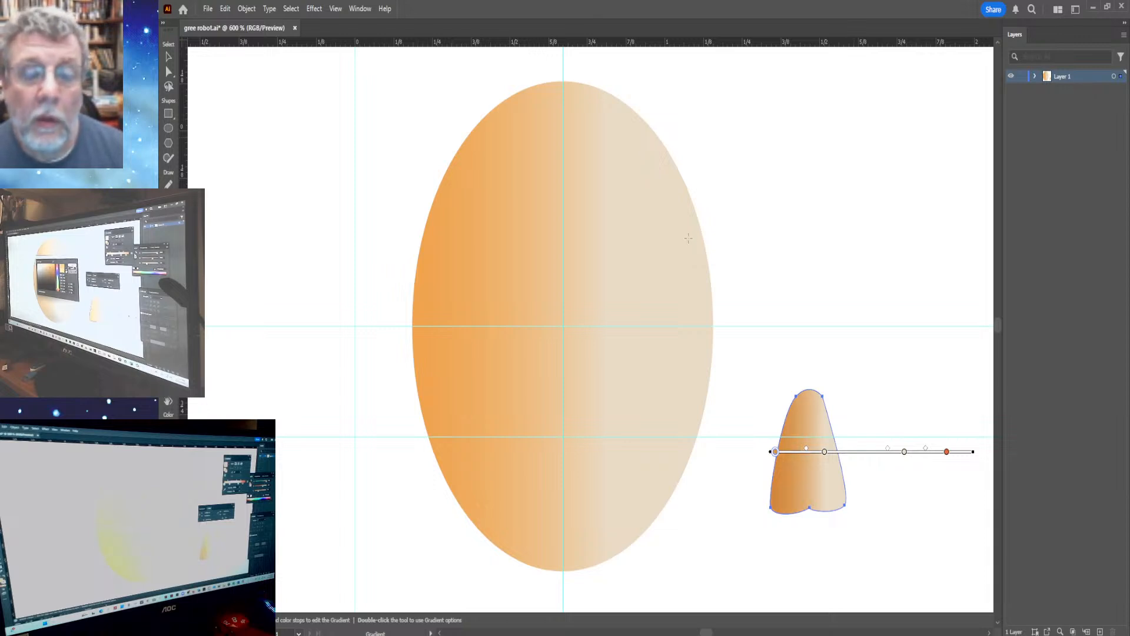
Lighten the nose gradient's second color stop to pale cream, and enter 218 as a color value for the third stop.
{"action": "left_click", "coordinate": [825, 452]}
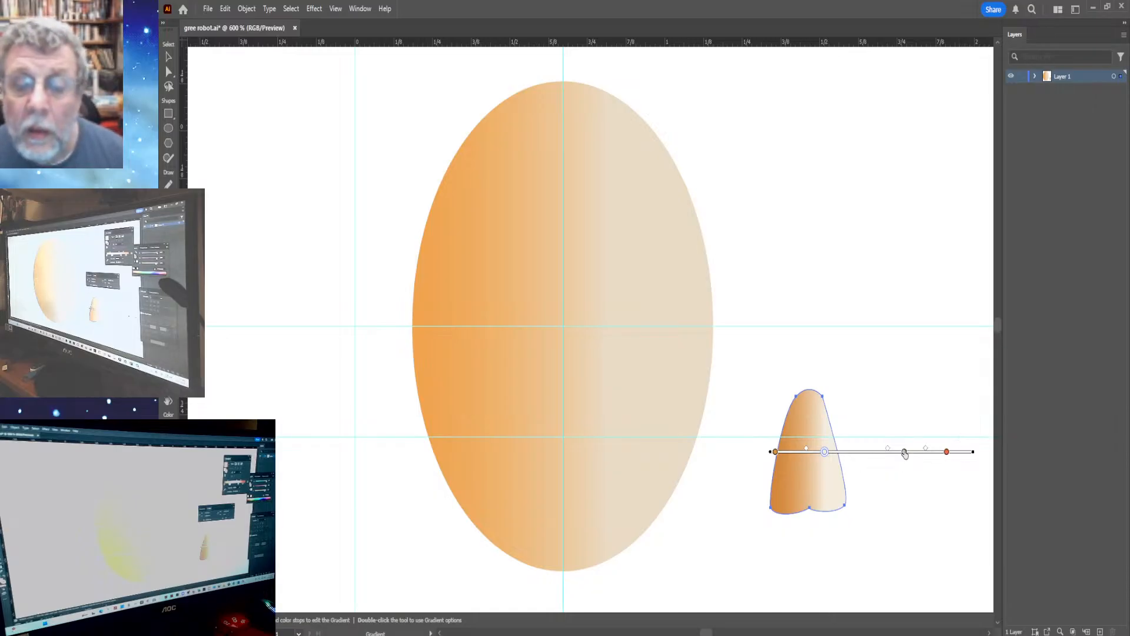
{"action": "left_click", "coordinate": [905, 451]}
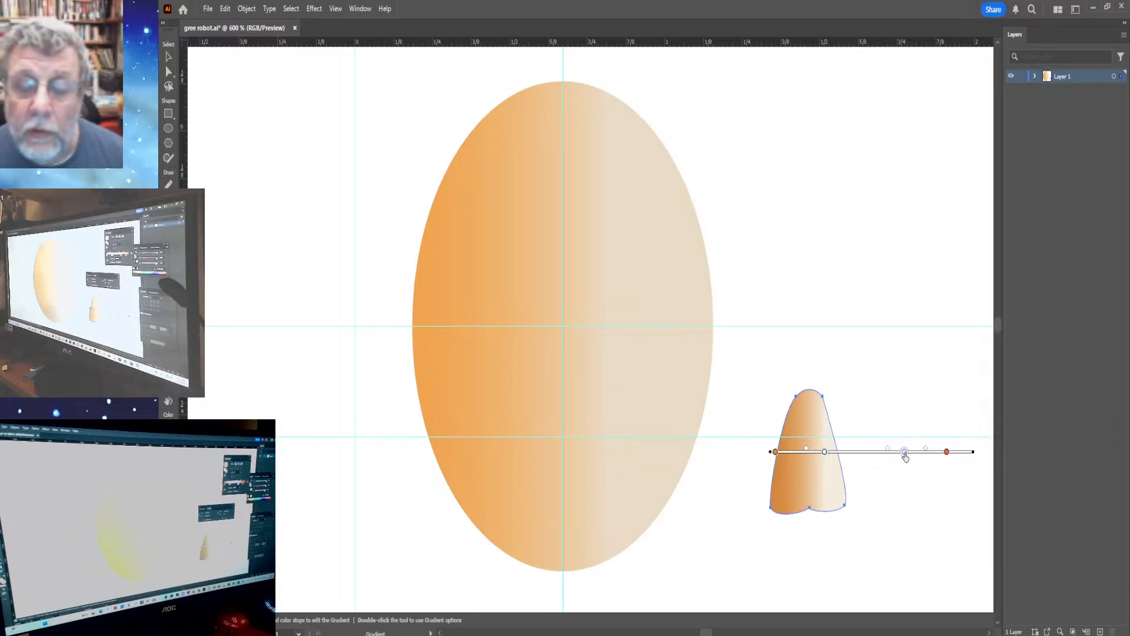
{"action": "key", "text": "v"}
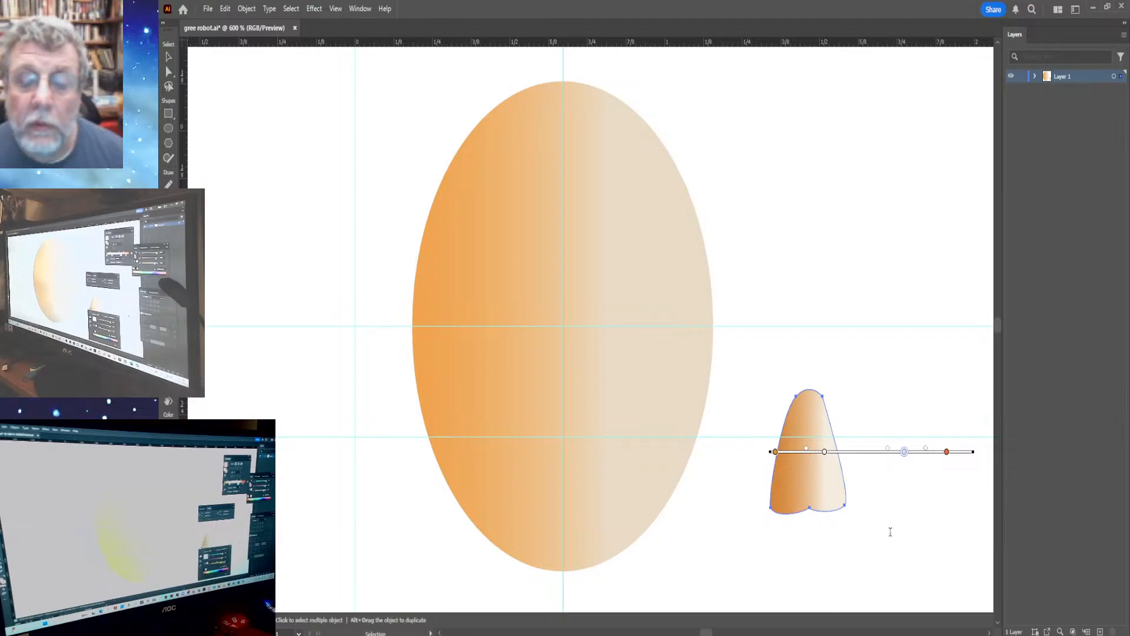
{"action": "key", "text": "g"}
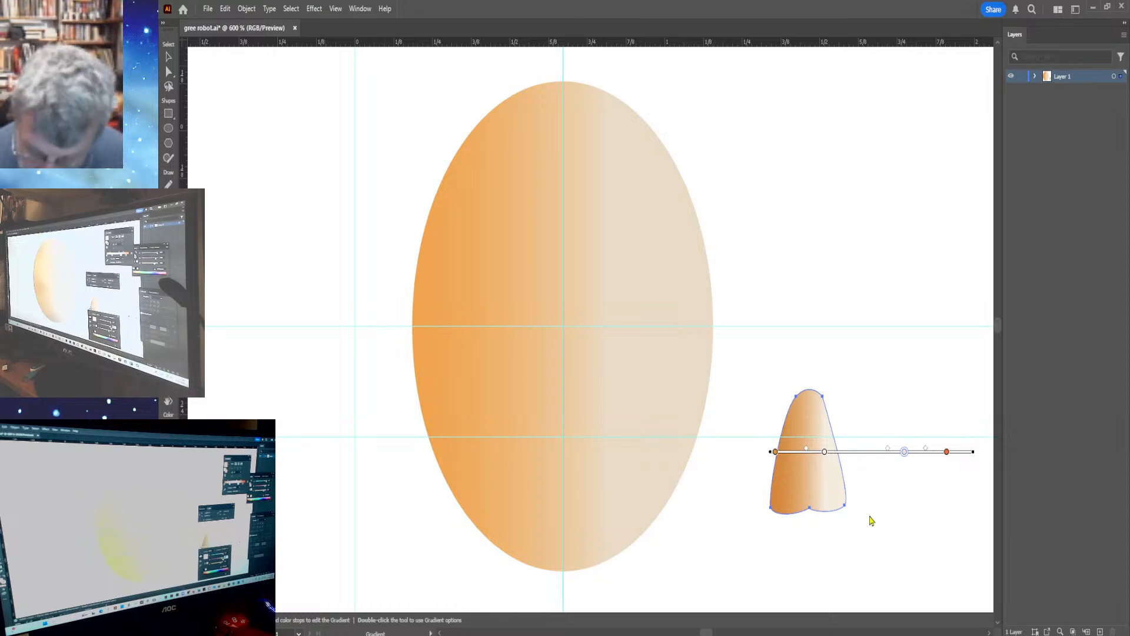
{"action": "type", "text": "218"}
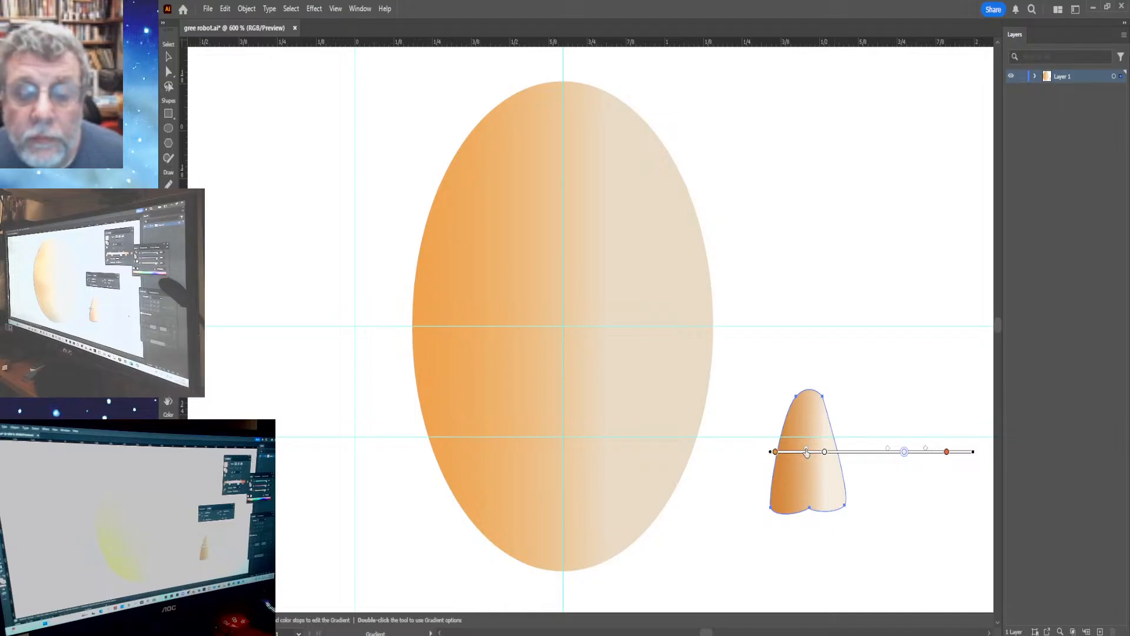
Move the nose gradient's second stop left to the nose's center and bring the first midpoint close to it for a sharper transition.
{"action": "left_click_drag", "start_coordinate": [806, 453], "coordinate": [815, 461]}
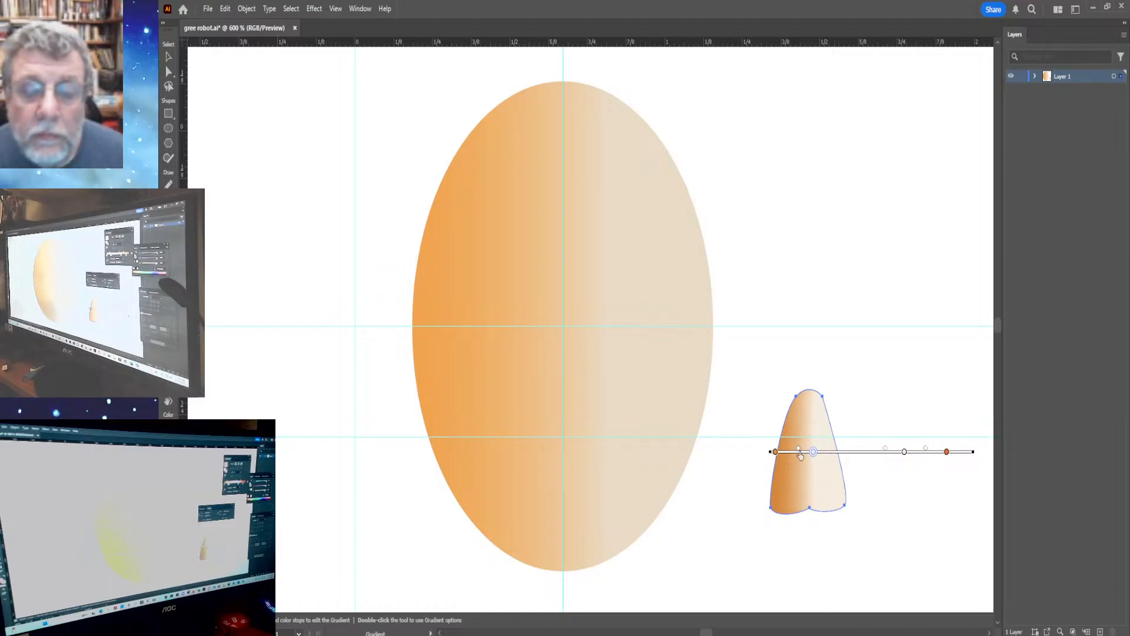
{"action": "left_click_drag", "start_coordinate": [800, 452], "coordinate": [803, 453]}
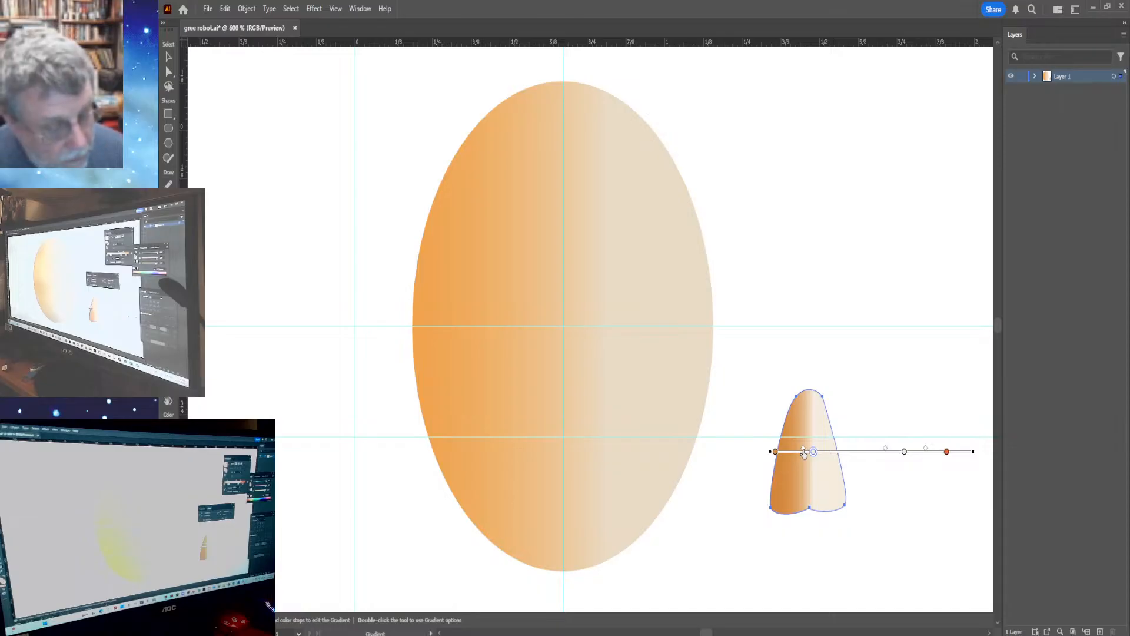
{"action": "left_click_drag", "start_coordinate": [804, 454], "coordinate": [806, 454]}
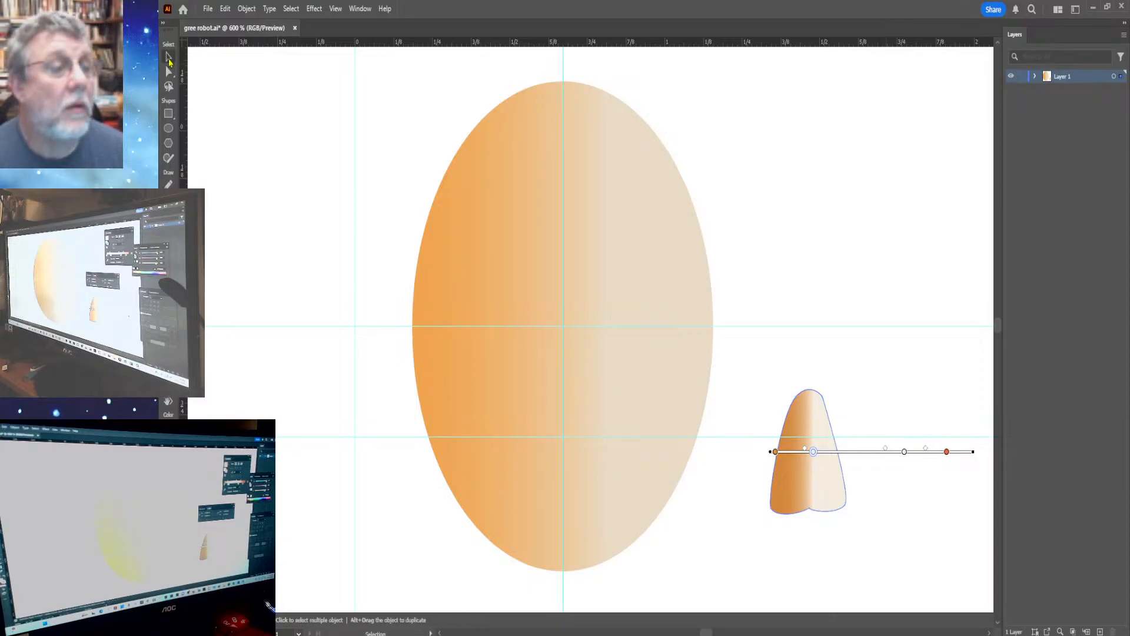
Move the recolored nose back onto the head, centered on the vertical guide between the two horizontal guides.
{"action": "key", "text": "v"}
{"action": "left_click", "coordinate": [777, 454]}
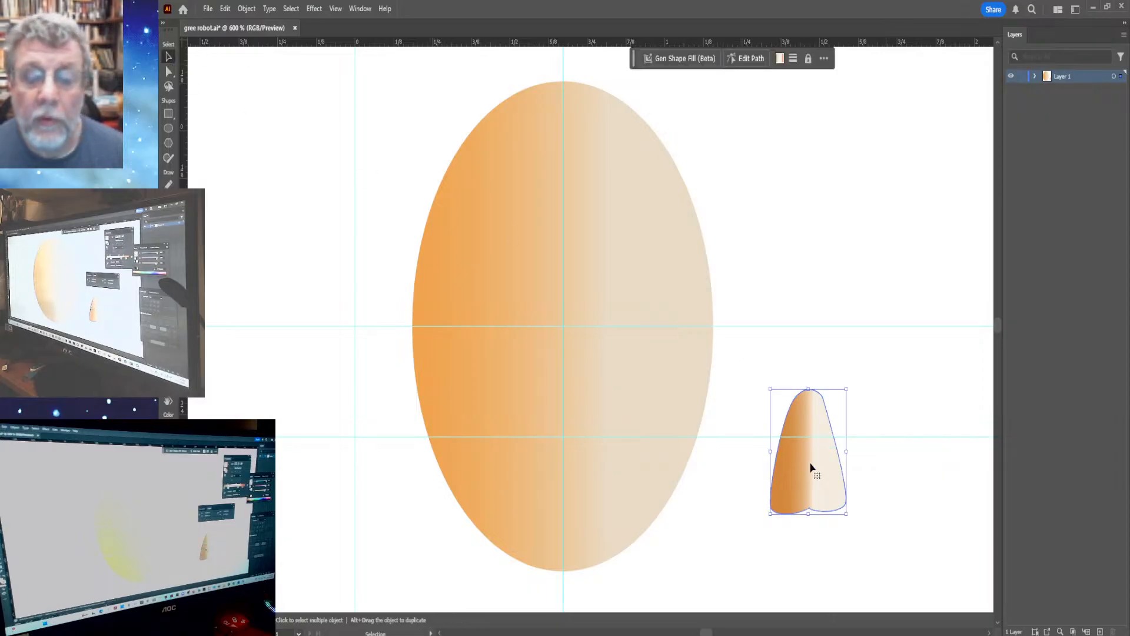
{"action": "left_click_drag", "start_coordinate": [812, 467], "coordinate": [567, 397]}
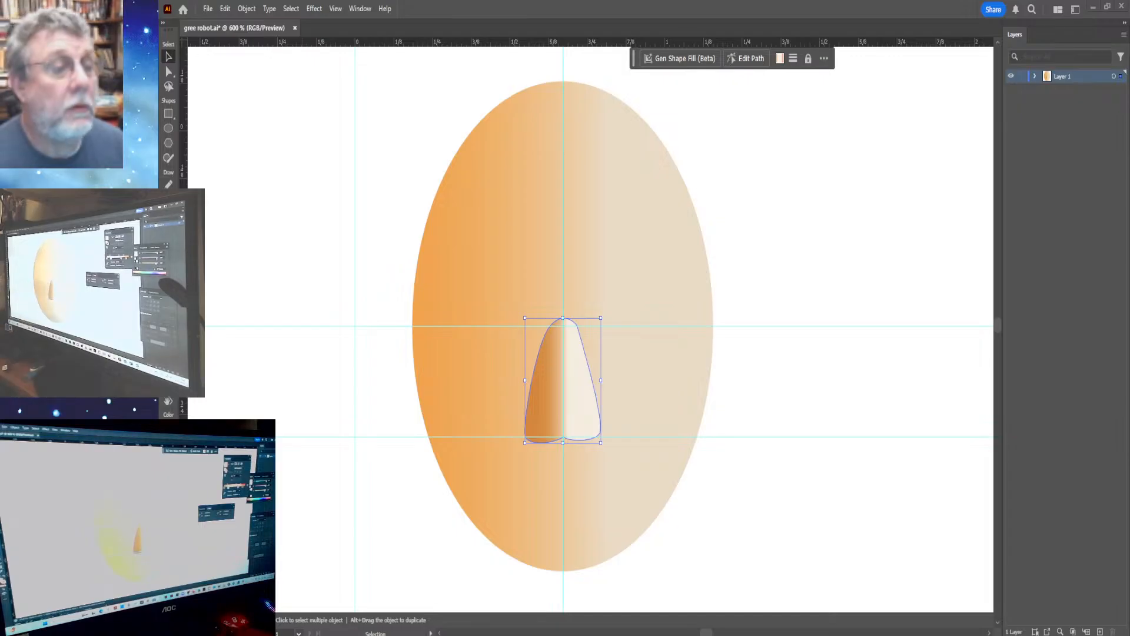
Draw a small horizontal ellipse about 0.19 in wide and 0.09 in high on the blank canvas left of the head.
{"action": "left_click", "coordinate": [168, 128]}
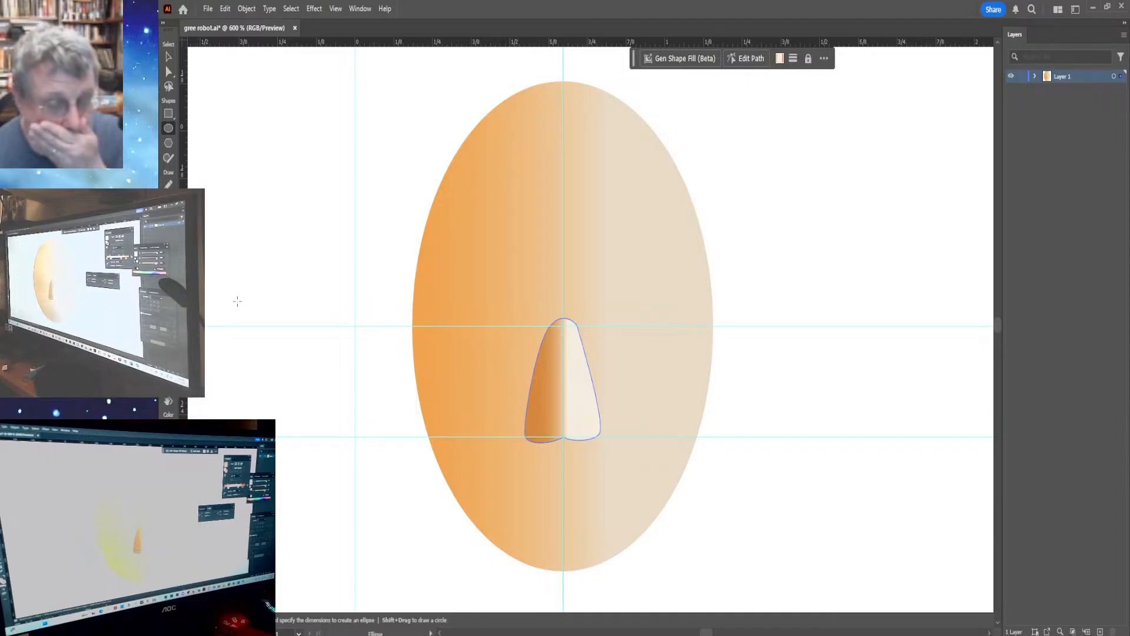
{"action": "left_click_drag", "start_coordinate": [245, 297], "coordinate": [304, 330]}
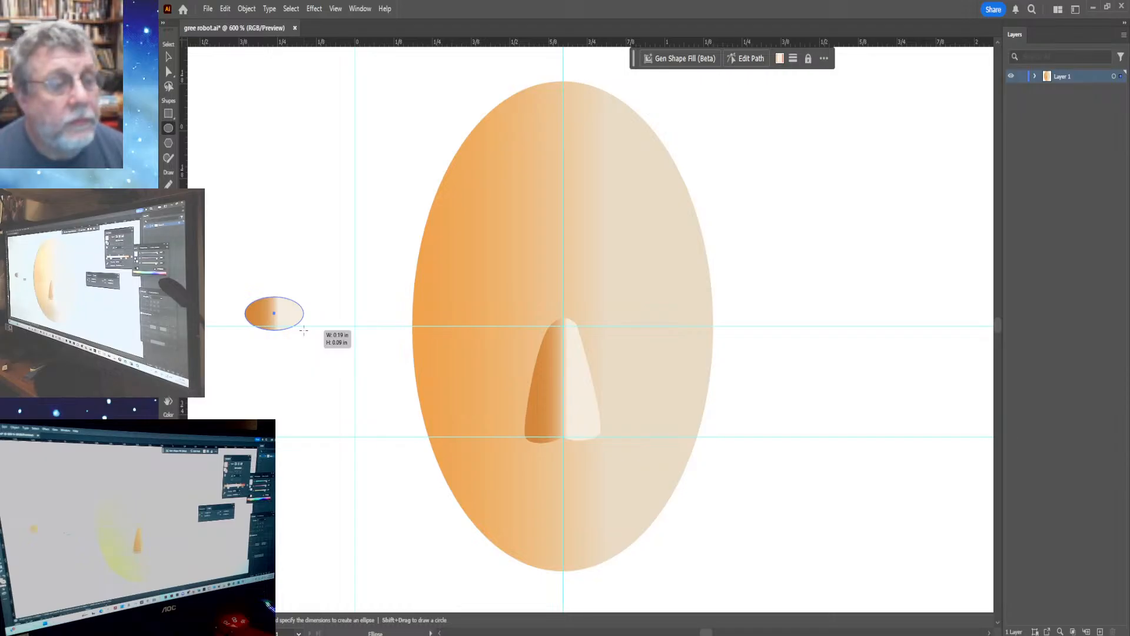
{"action": "left_click_drag", "start_coordinate": [304, 331], "coordinate": [304, 331]}
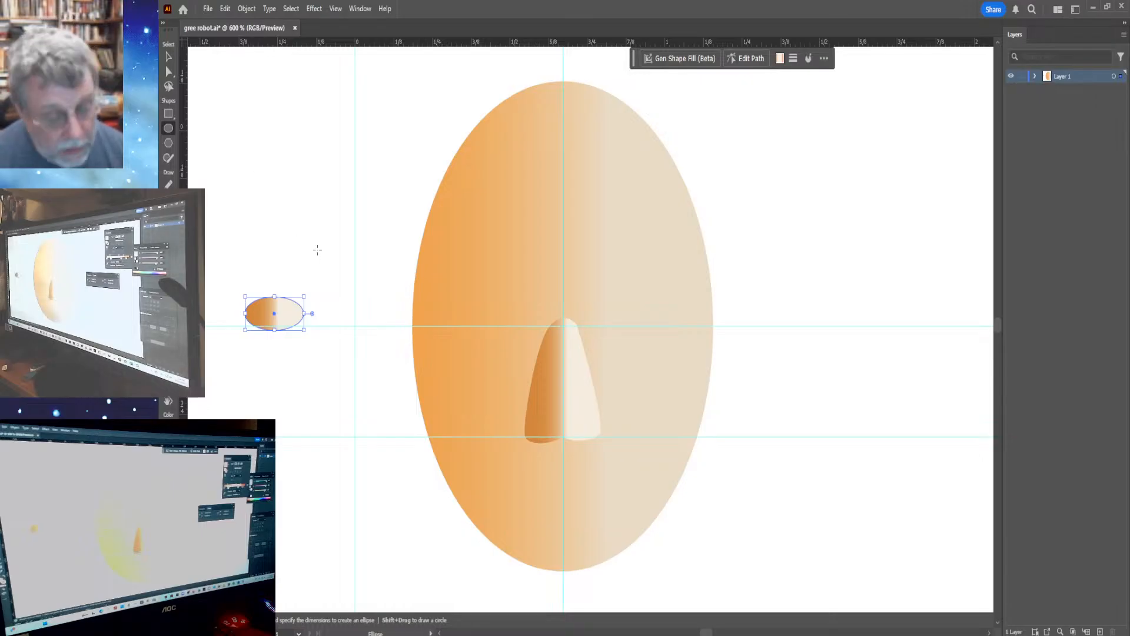
{"action": "key", "text": "v"}
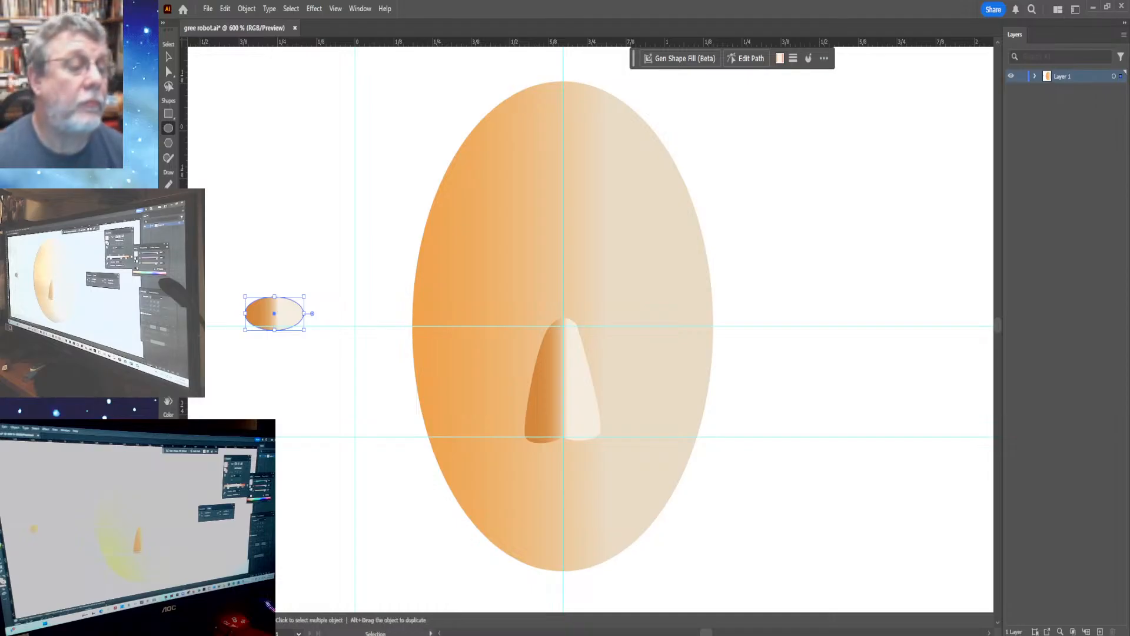
Sharpen the right end of the small gradient ellipse into an eye corner by shortening both direction handles of its right anchor point.
{"action": "key", "text": "z"}
{"action": "left_click", "coordinate": [293, 321]}
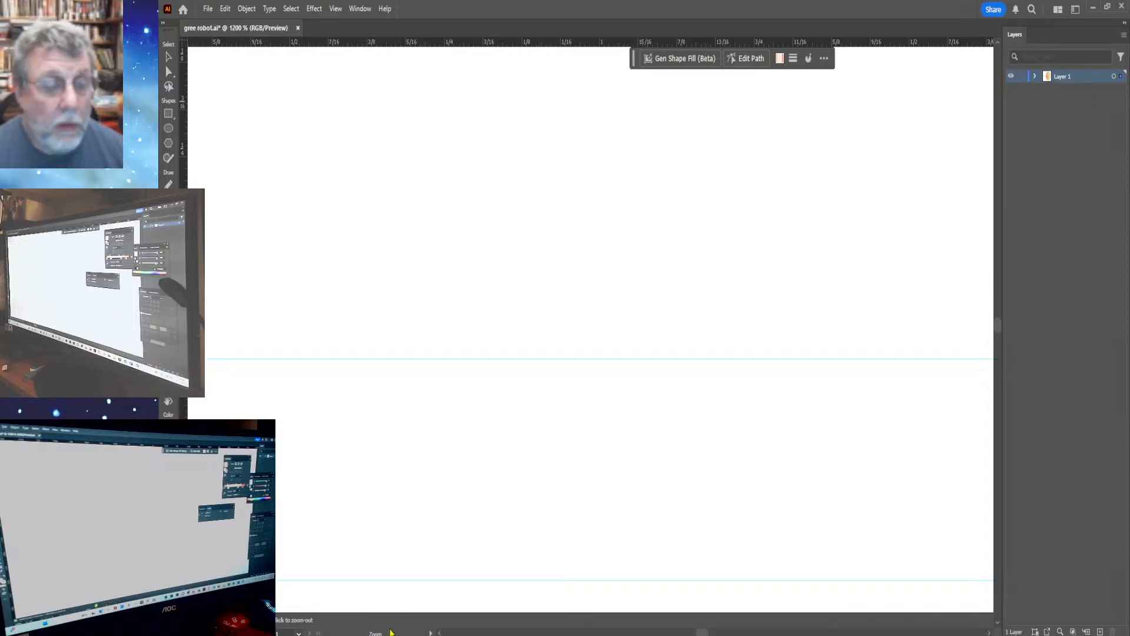
{"action": "key", "text": "h"}
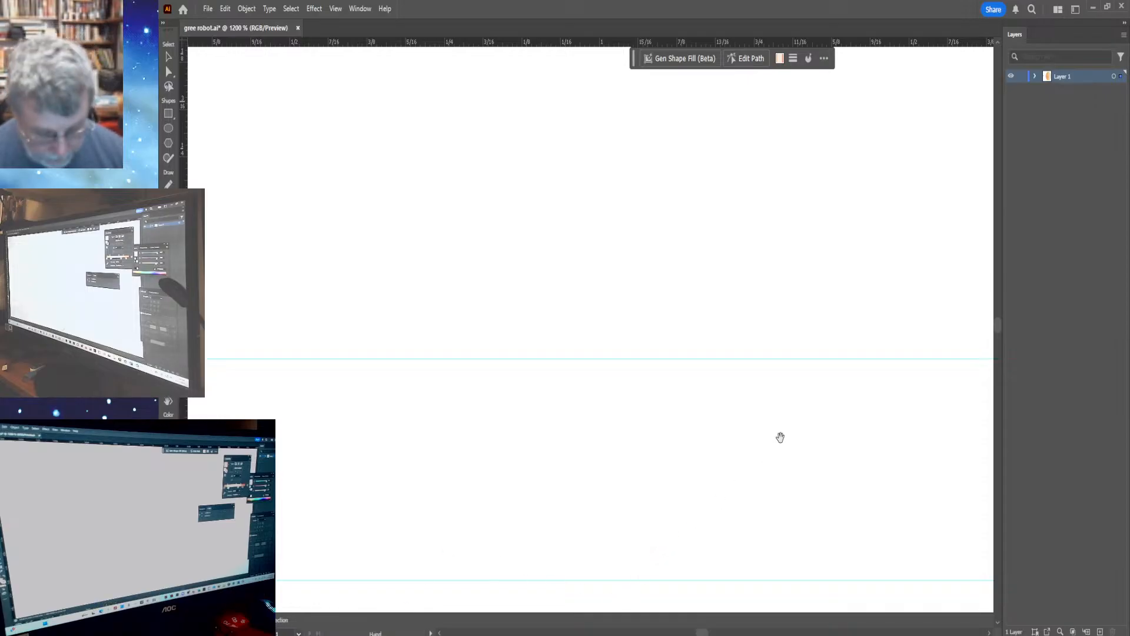
{"action": "left_click_drag", "start_coordinate": [800, 432], "coordinate": [318, 440]}
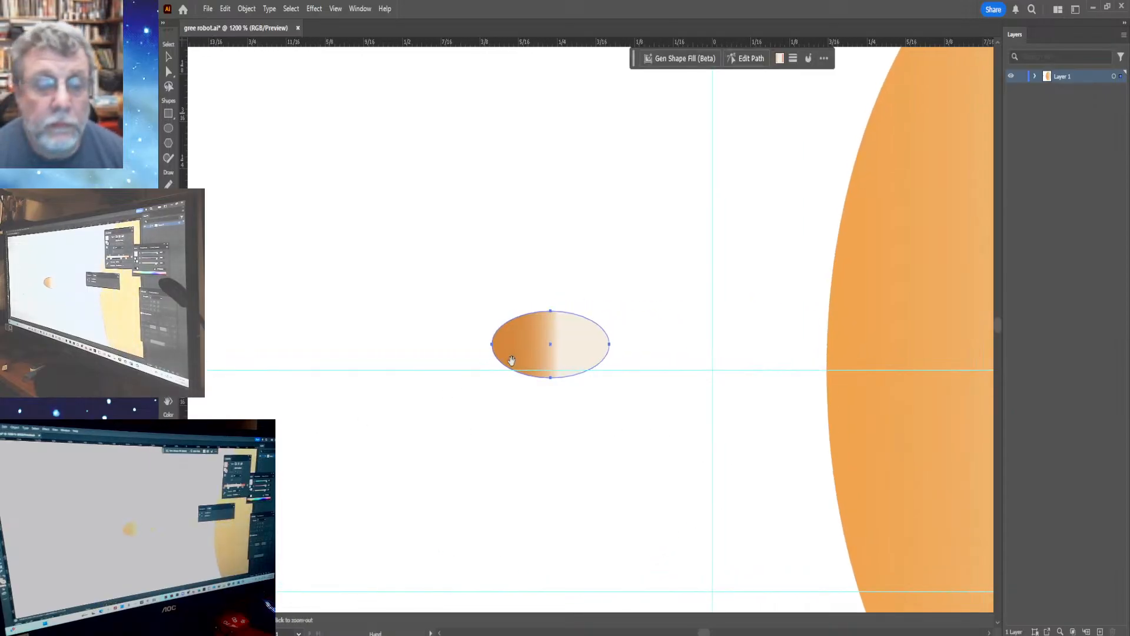
{"action": "key", "text": "z"}
{"action": "left_click", "coordinate": [553, 349]}
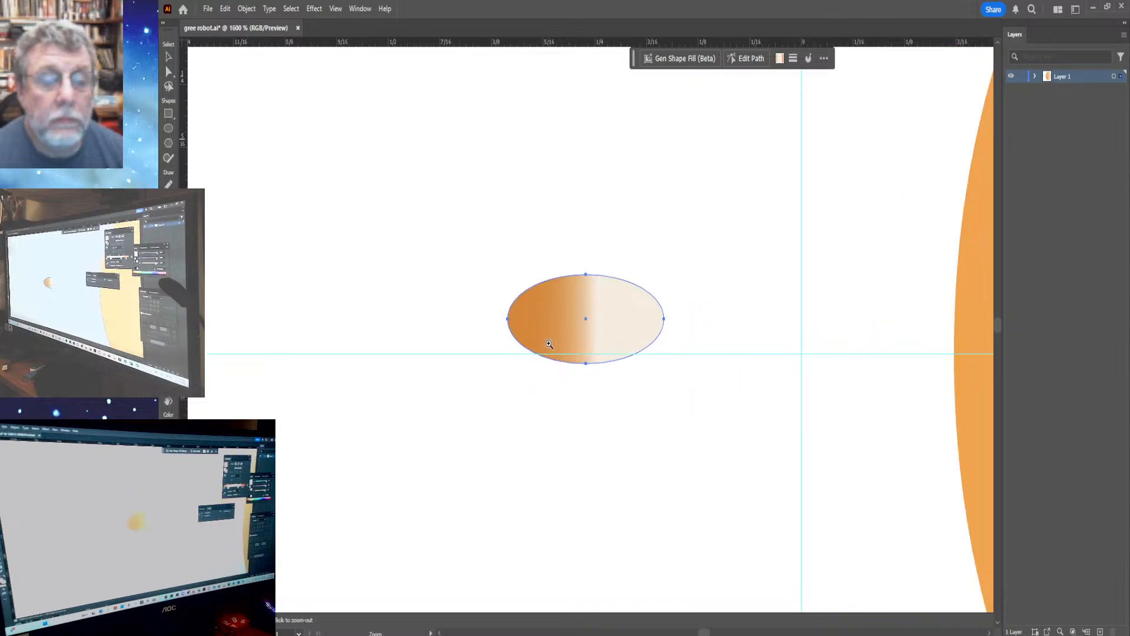
{"action": "left_click", "coordinate": [587, 315]}
{"action": "left_click", "coordinate": [586, 318]}
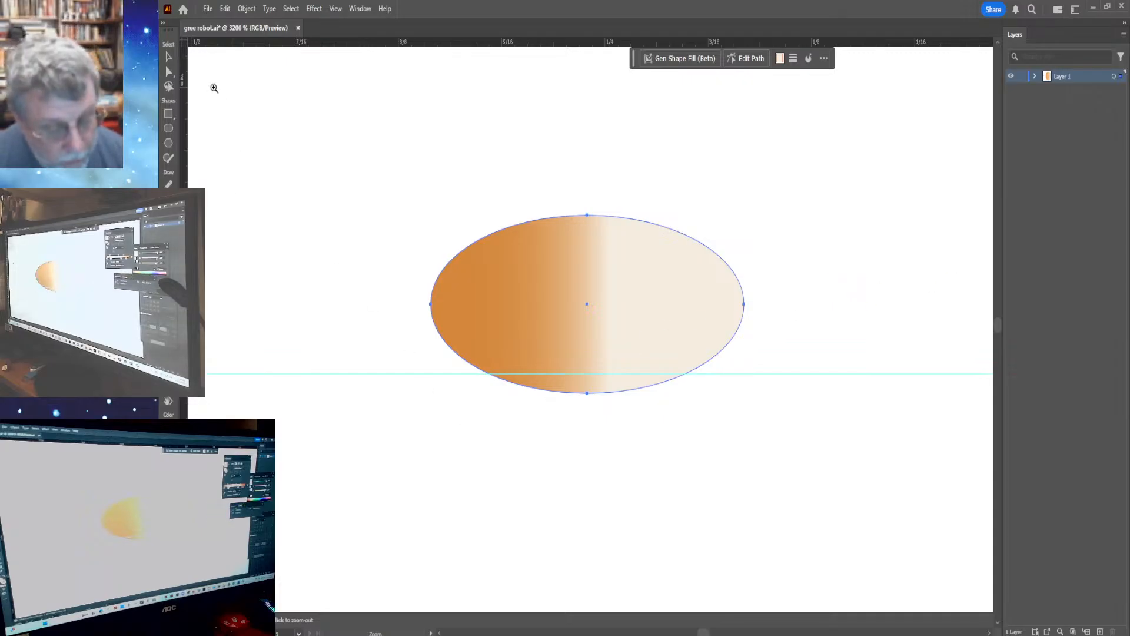
{"action": "left_click", "coordinate": [169, 72]}
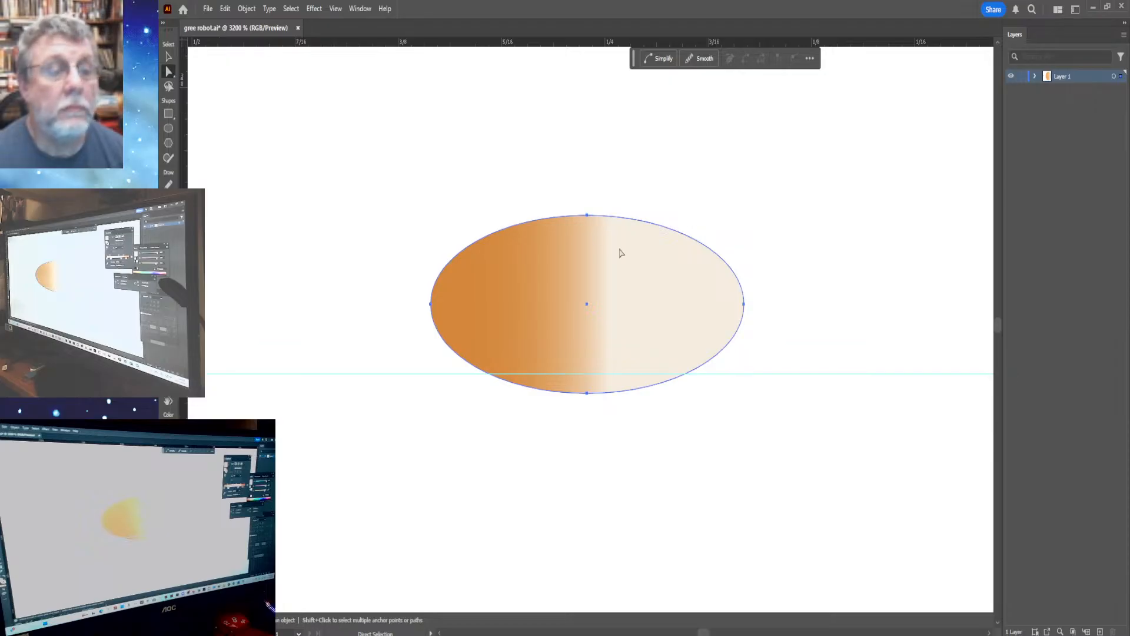
{"action": "left_click", "coordinate": [744, 305]}
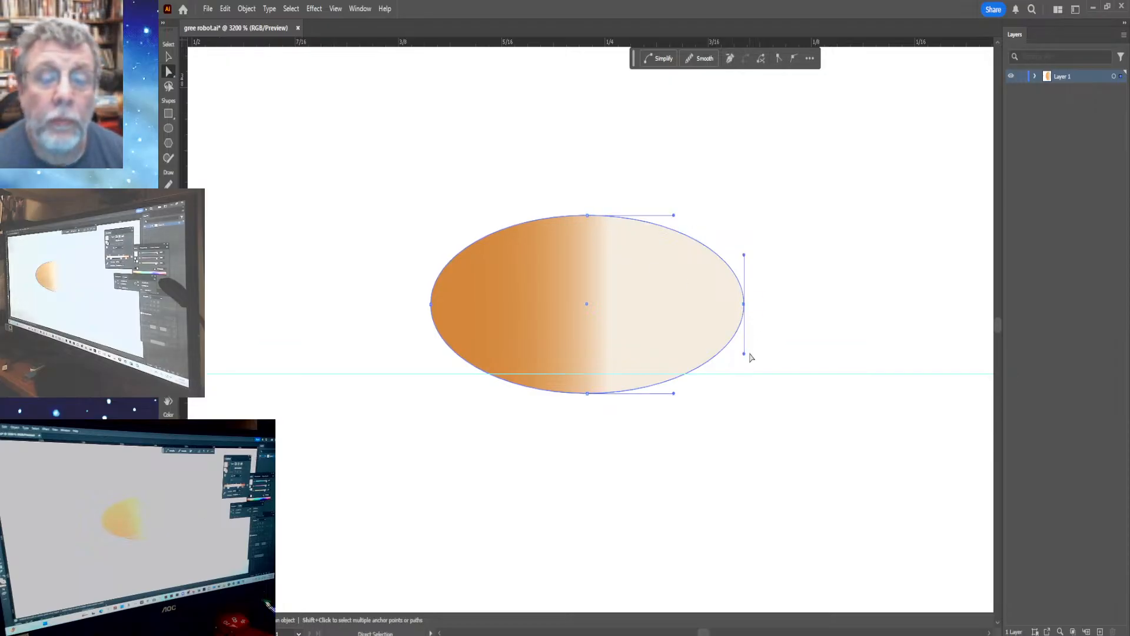
{"action": "left_click_drag", "start_coordinate": [744, 354], "coordinate": [744, 320]}
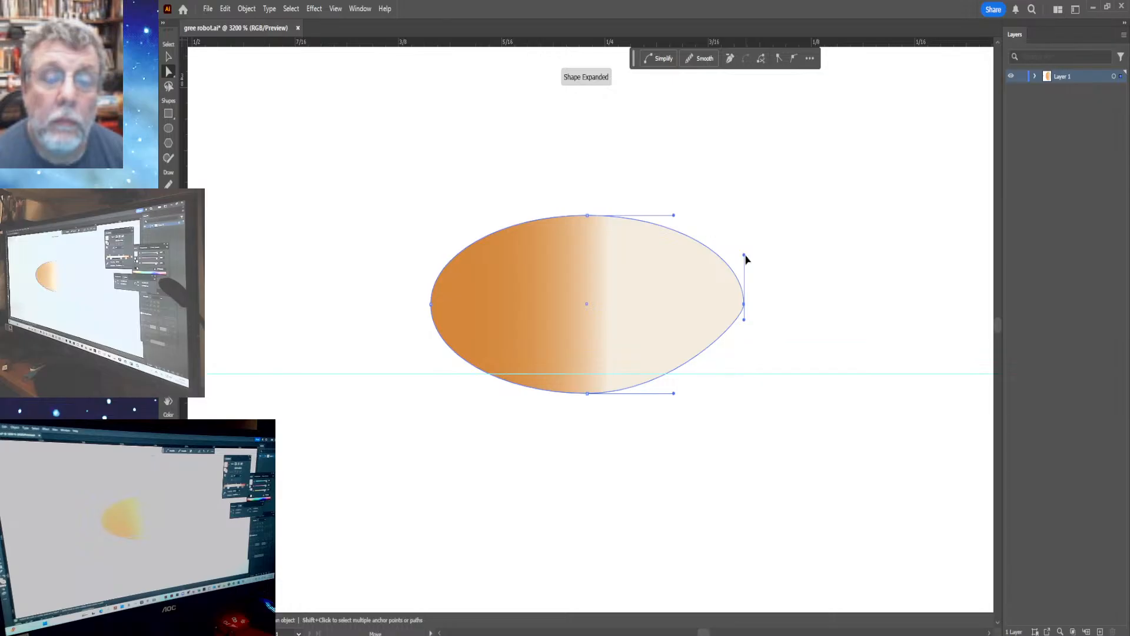
{"action": "left_click_drag", "start_coordinate": [745, 255], "coordinate": [744, 284]}
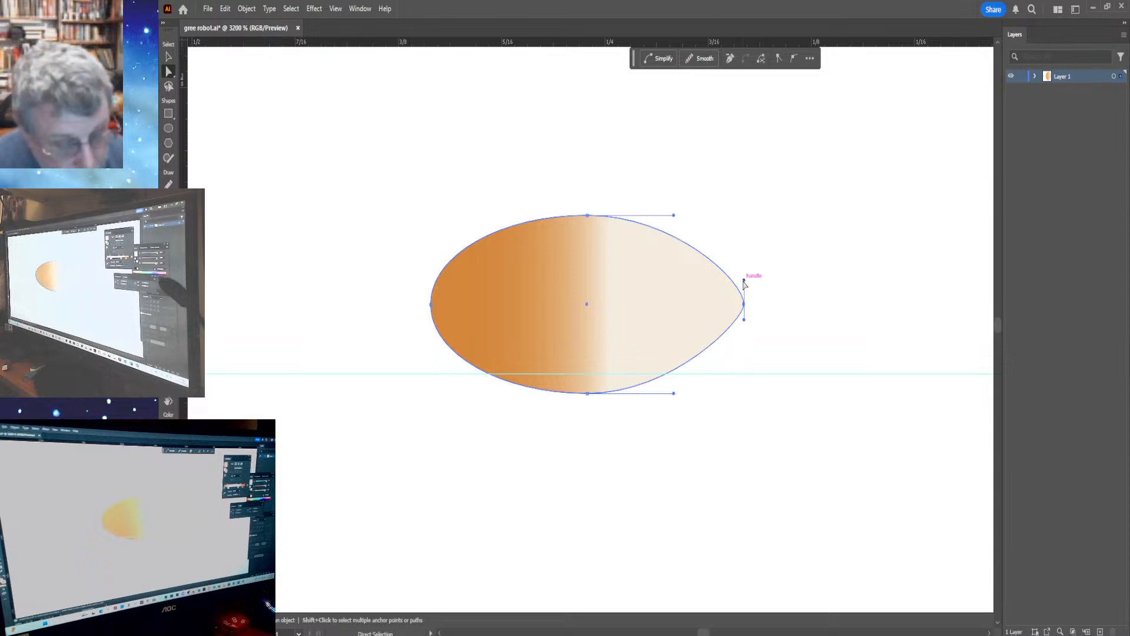
Narrow the eye shape's left end slightly by shortening both direction handles of its left anchor point.
{"action": "left_click", "coordinate": [431, 304]}
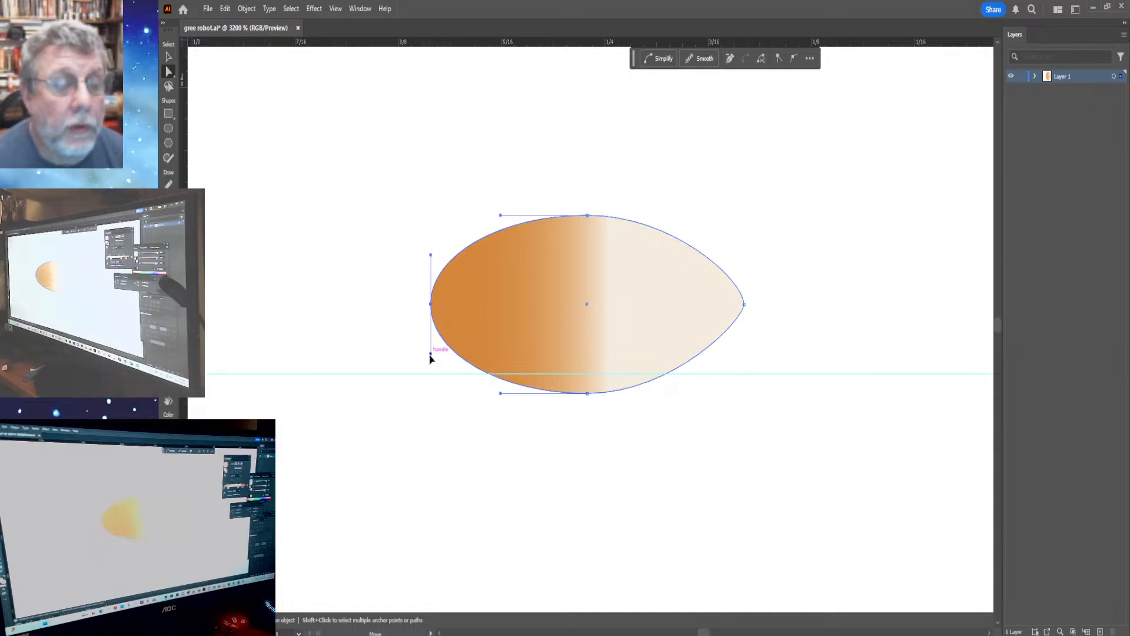
{"action": "left_click_drag", "start_coordinate": [430, 354], "coordinate": [430, 347]}
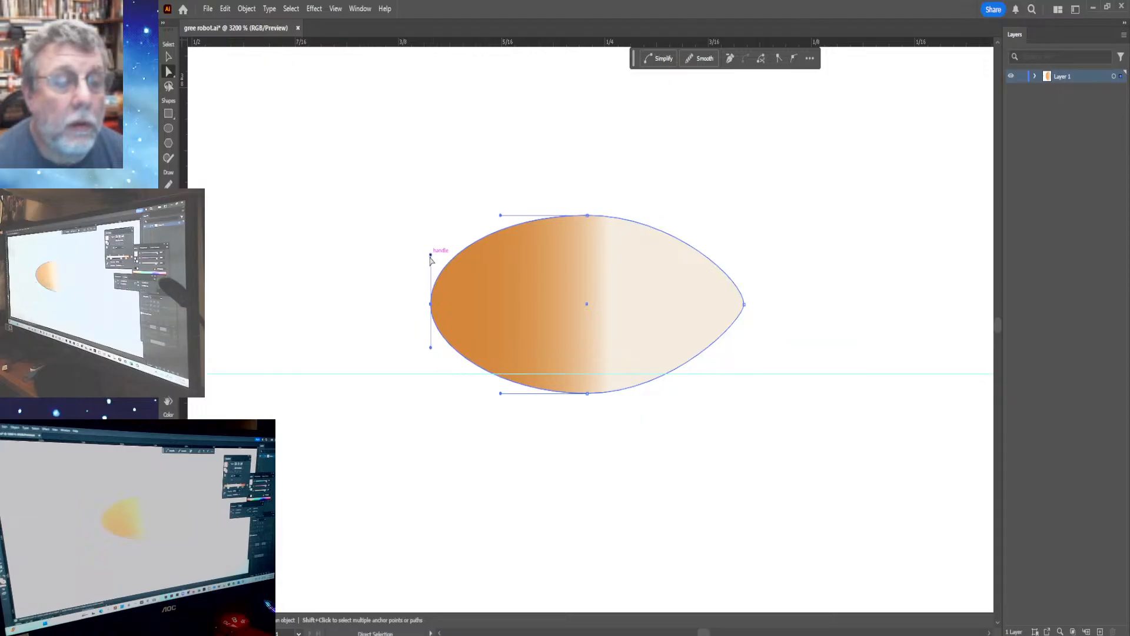
{"action": "left_click_drag", "start_coordinate": [430, 259], "coordinate": [430, 269]}
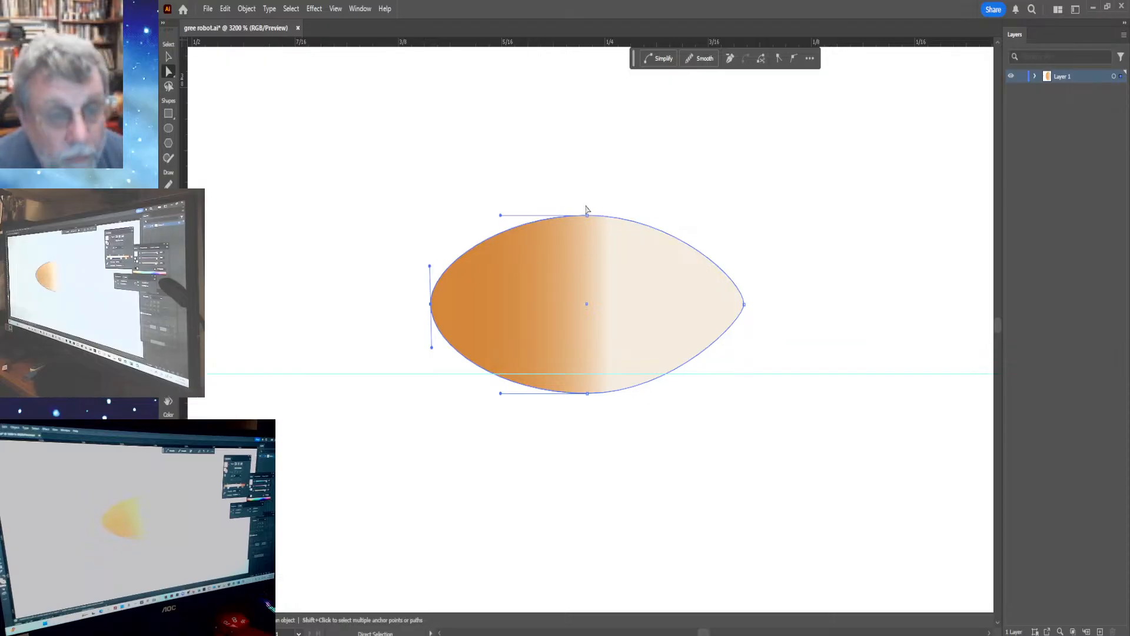
Raise the eye shape's top anchor point and move its right corner point slightly outward.
{"action": "left_click_drag", "start_coordinate": [588, 217], "coordinate": [588, 211]}
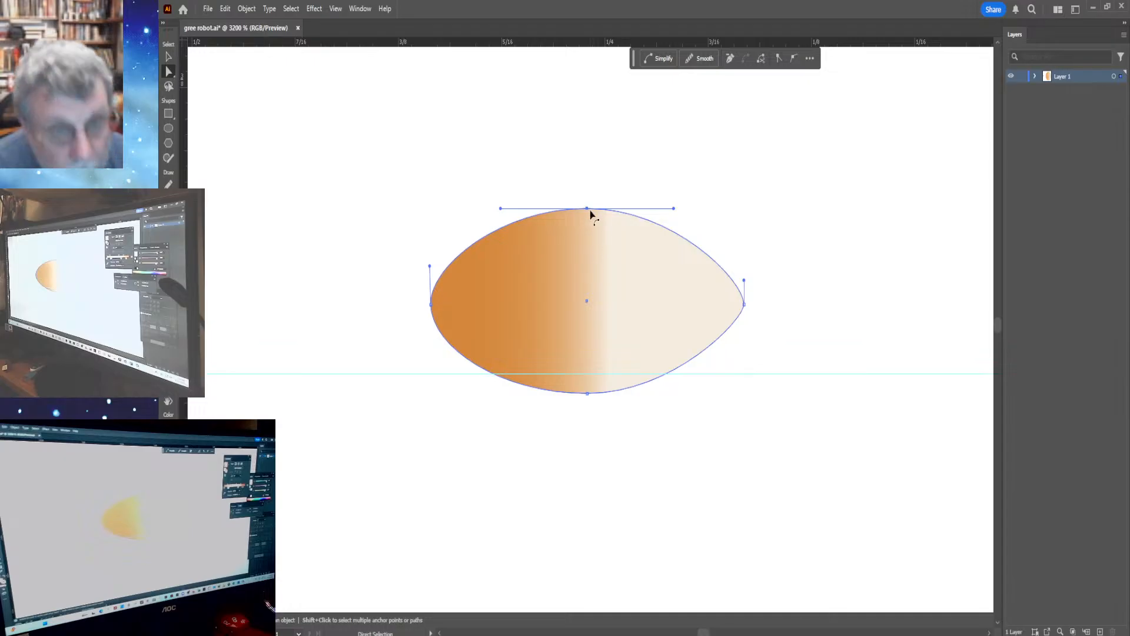
{"action": "left_click_drag", "start_coordinate": [590, 210], "coordinate": [588, 200]}
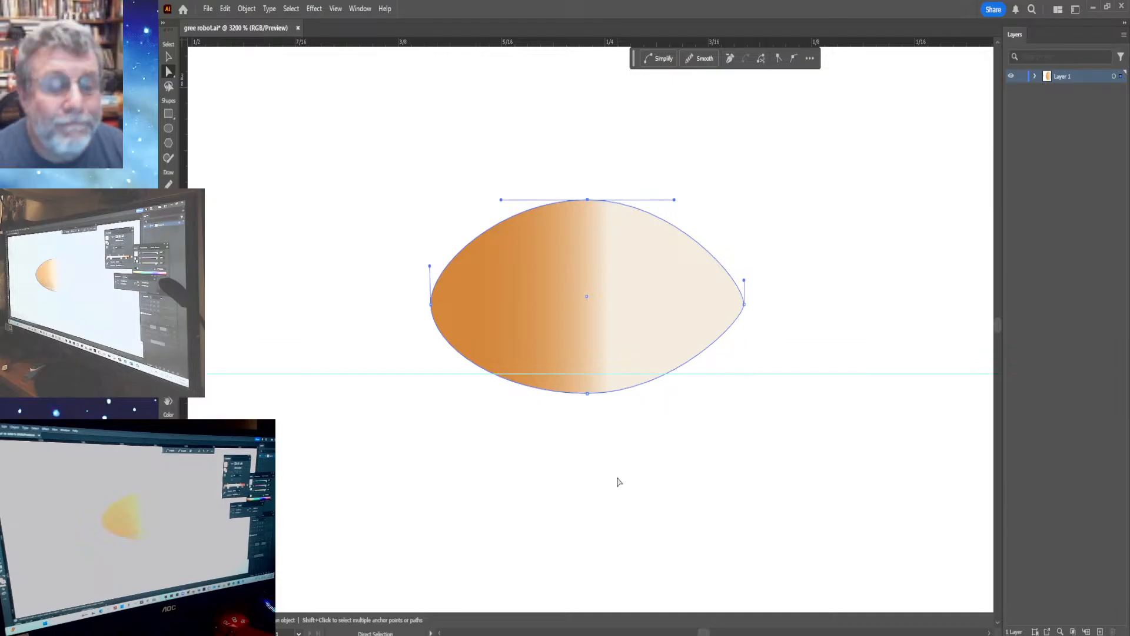
{"action": "left_click", "coordinate": [745, 307]}
{"action": "left_click_drag", "start_coordinate": [746, 311], "coordinate": [751, 305]}
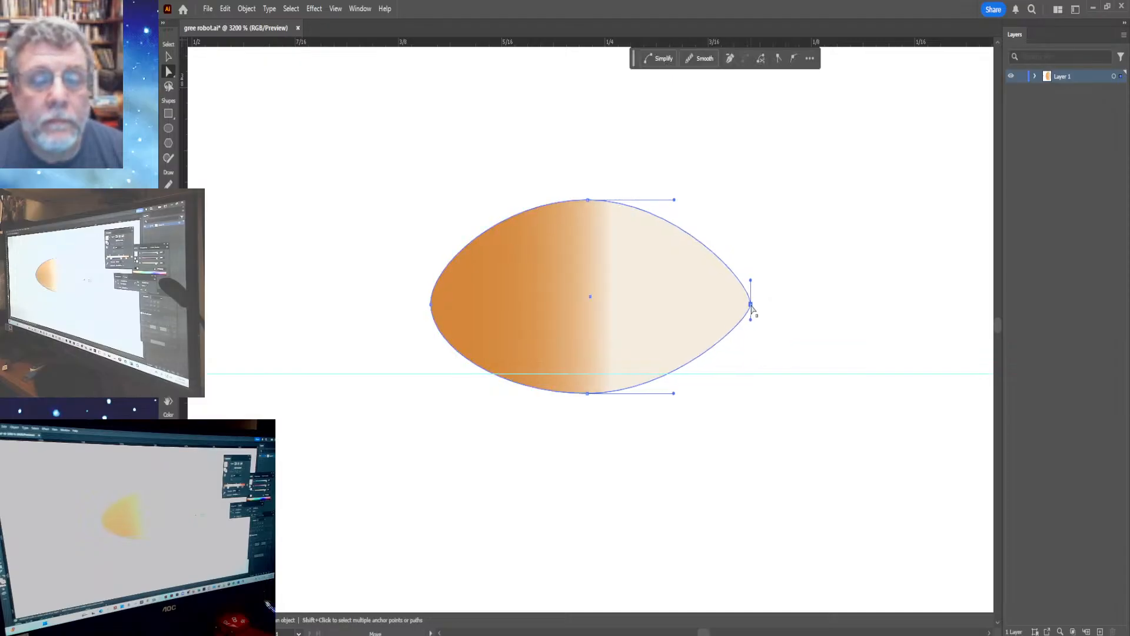
{"action": "left_click", "coordinate": [761, 423]}
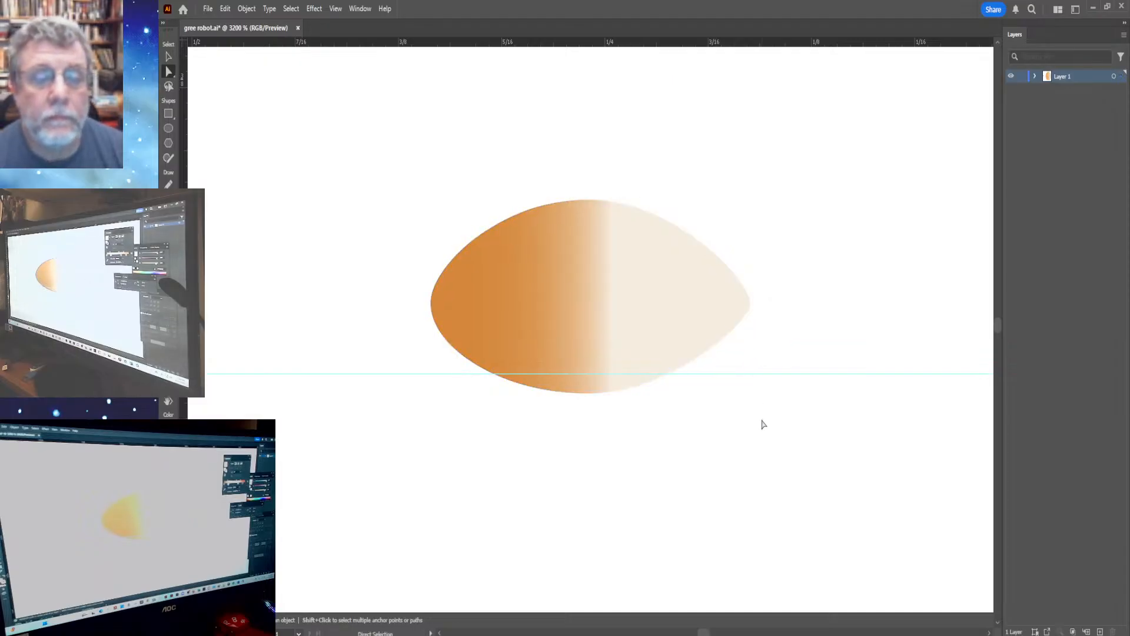
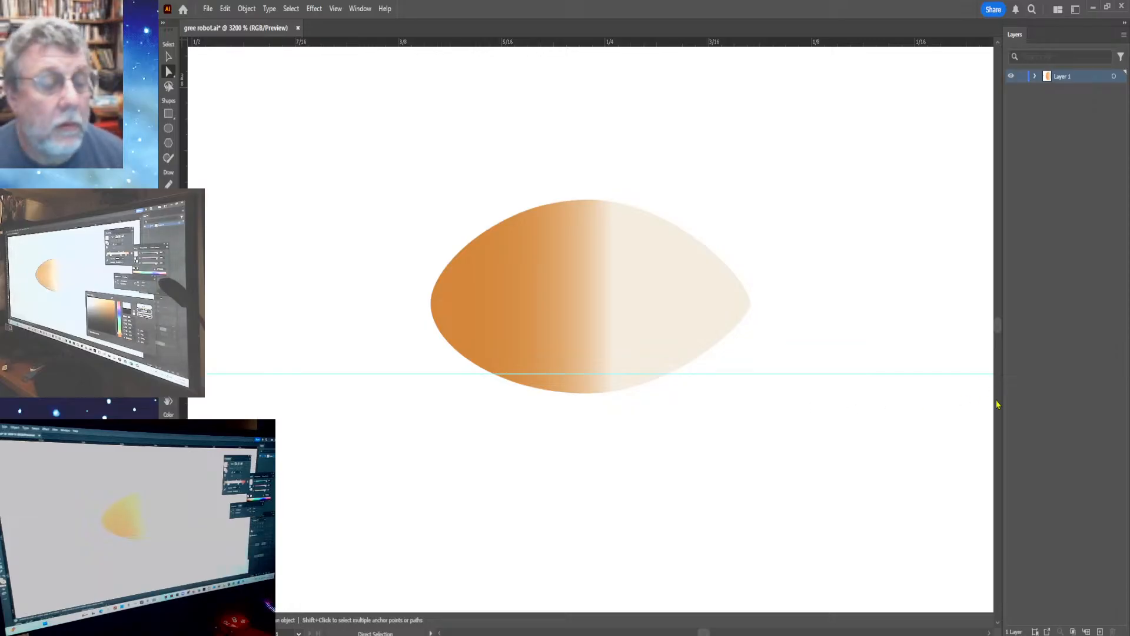
Replace the eye shape's gradient with a solid light beige fill, using a blue value of 217.
{"action": "left_click", "coordinate": [502, 228]}
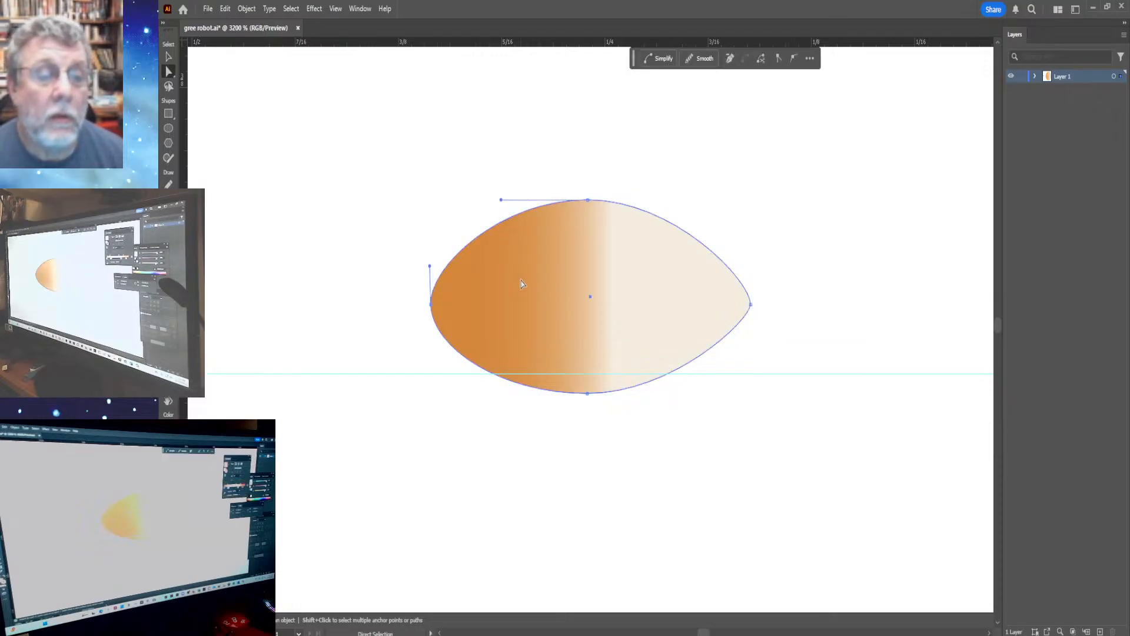
{"action": "left_click", "coordinate": [531, 299]}
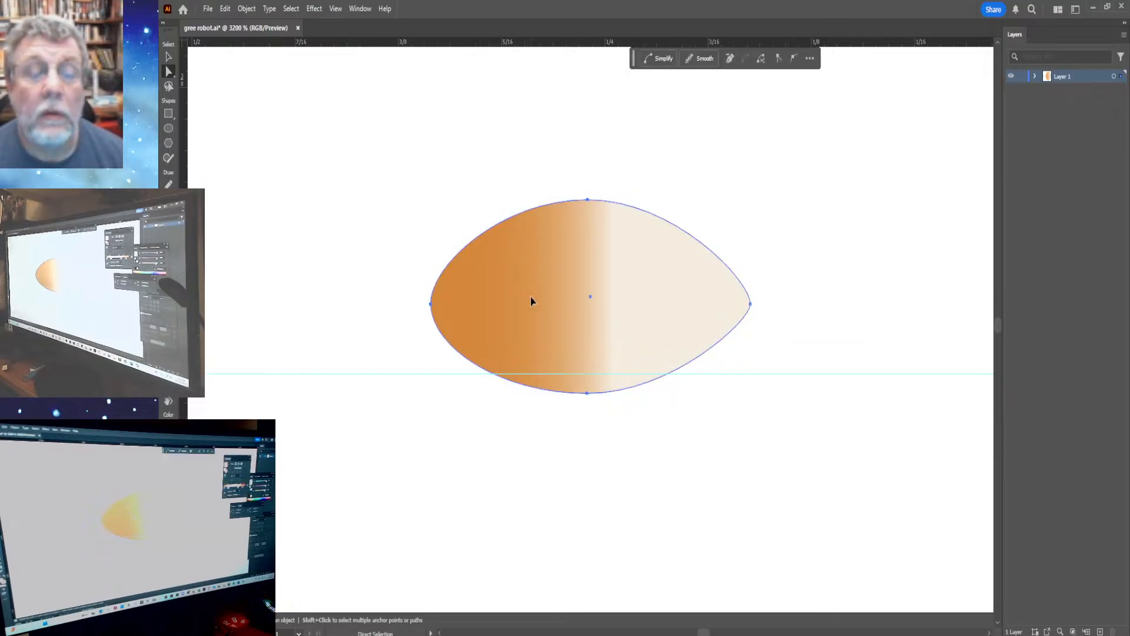
{"action": "left_click", "coordinate": [168, 57]}
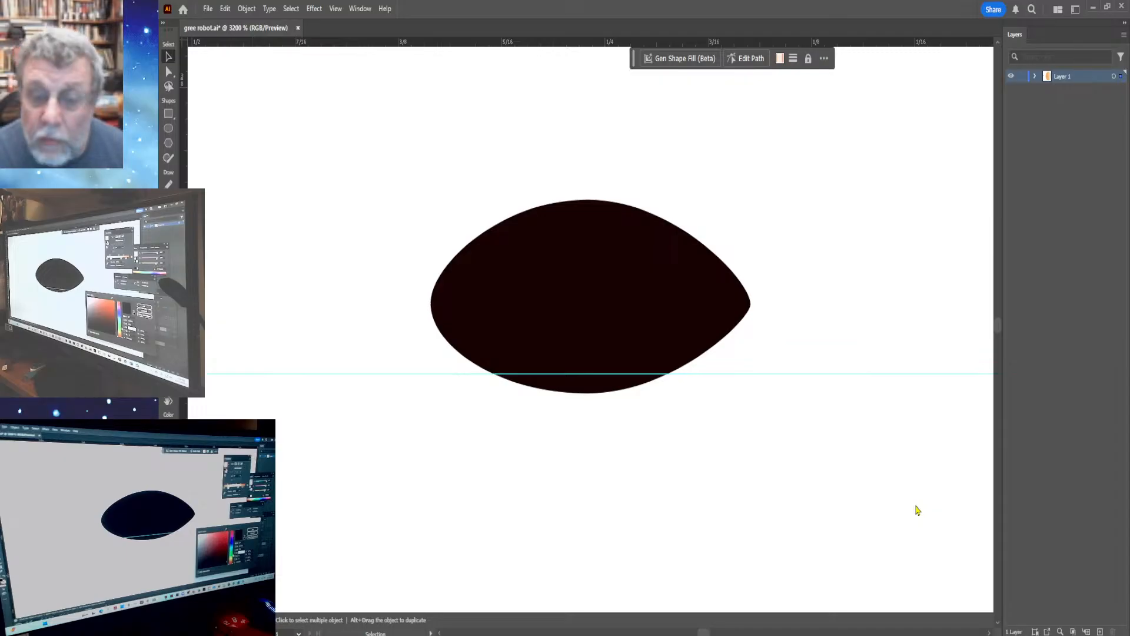
{"action": "type", "text": "5"}
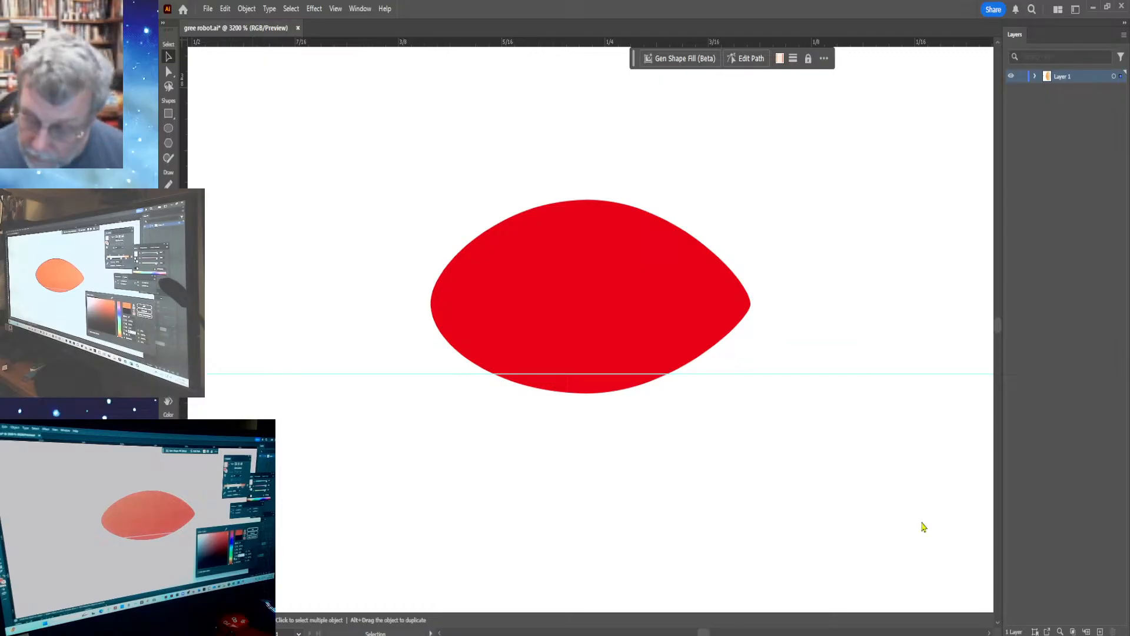
{"action": "type", "text": "6"}
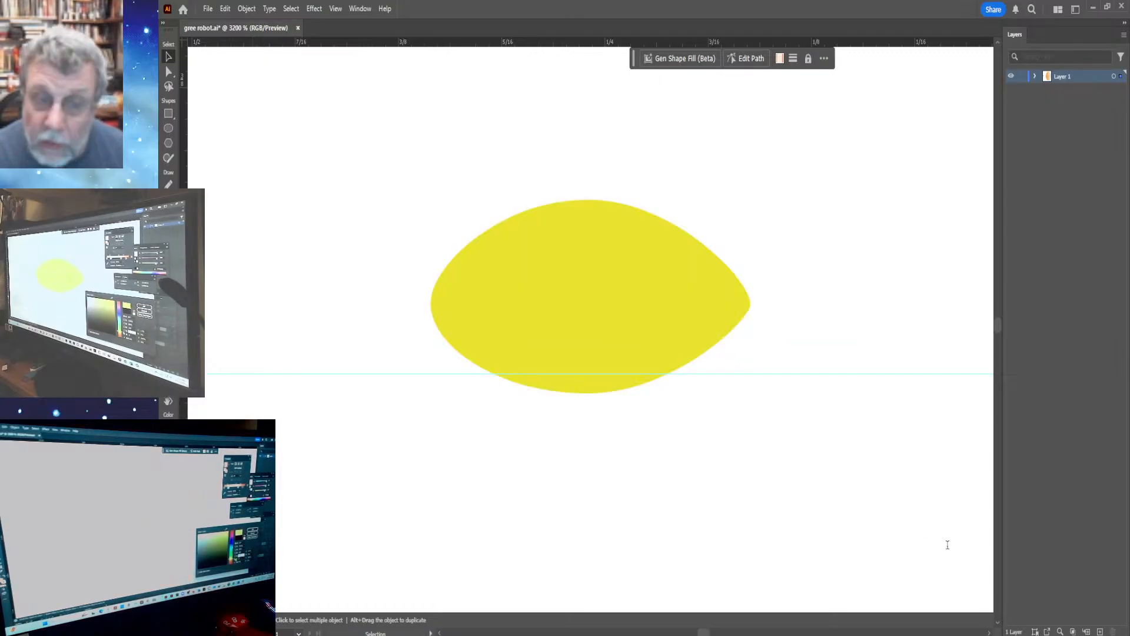
{"action": "key", "text": "Tab"}
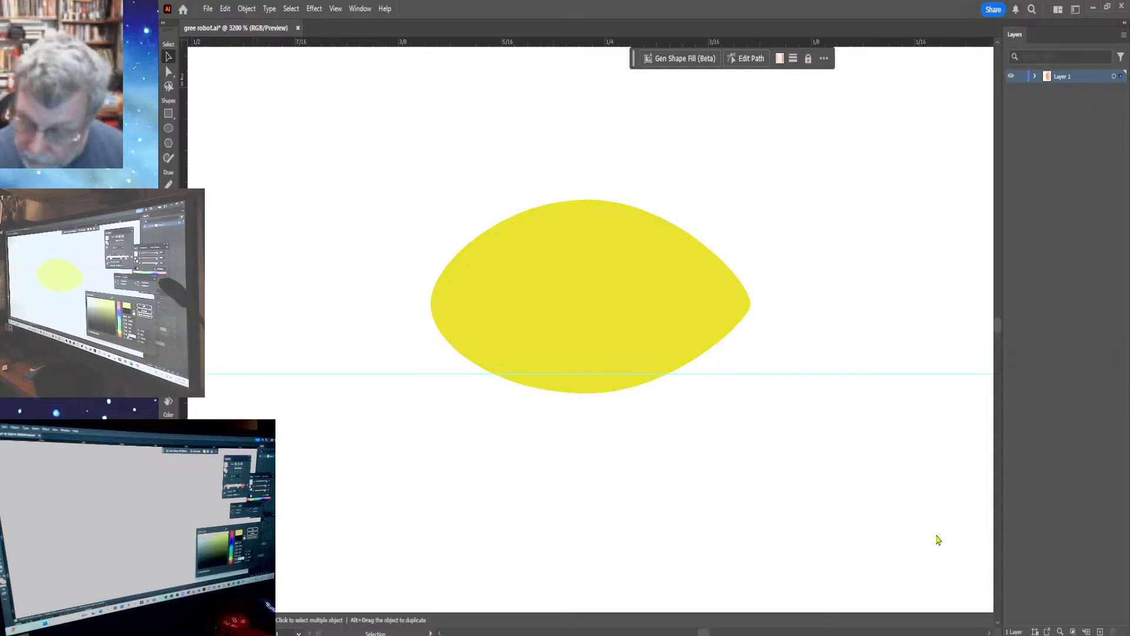
{"action": "type", "text": "217"}
{"action": "key", "text": "Return"}
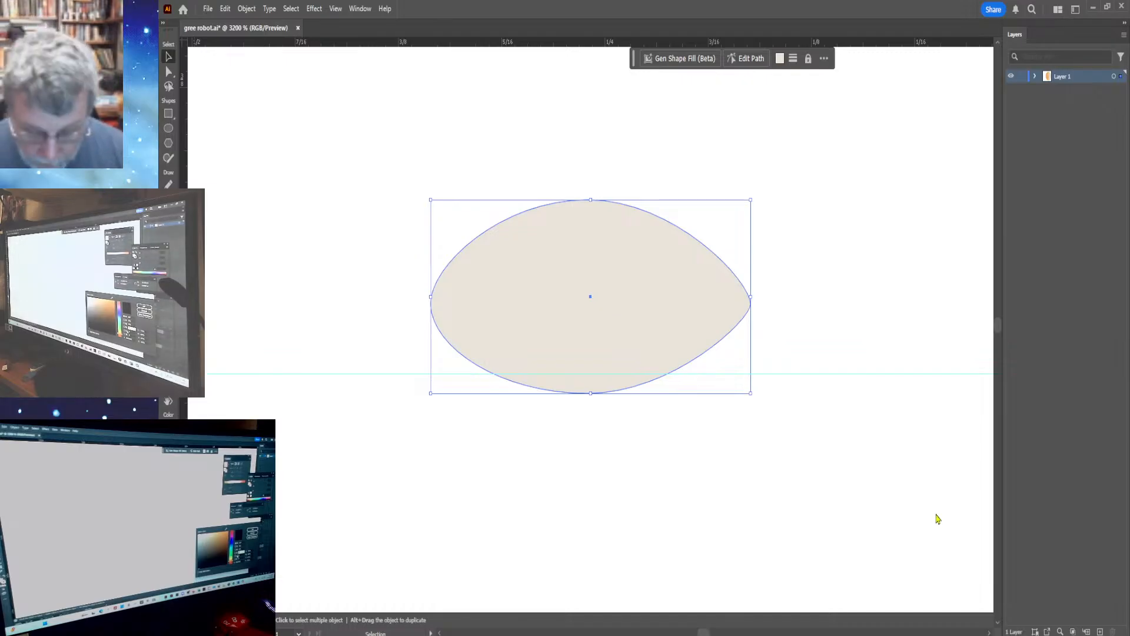
Give the eye shape a dark brown stroke and reduce its weight to a thin outline.
{"action": "type", "text": "255"}
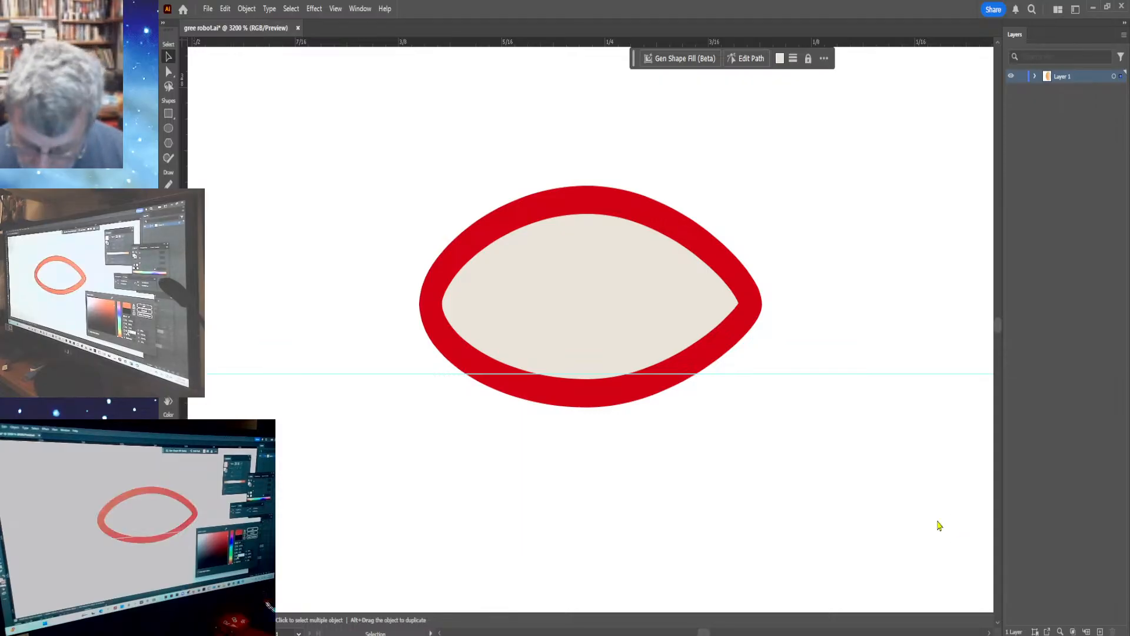
{"action": "type", "text": "175"}
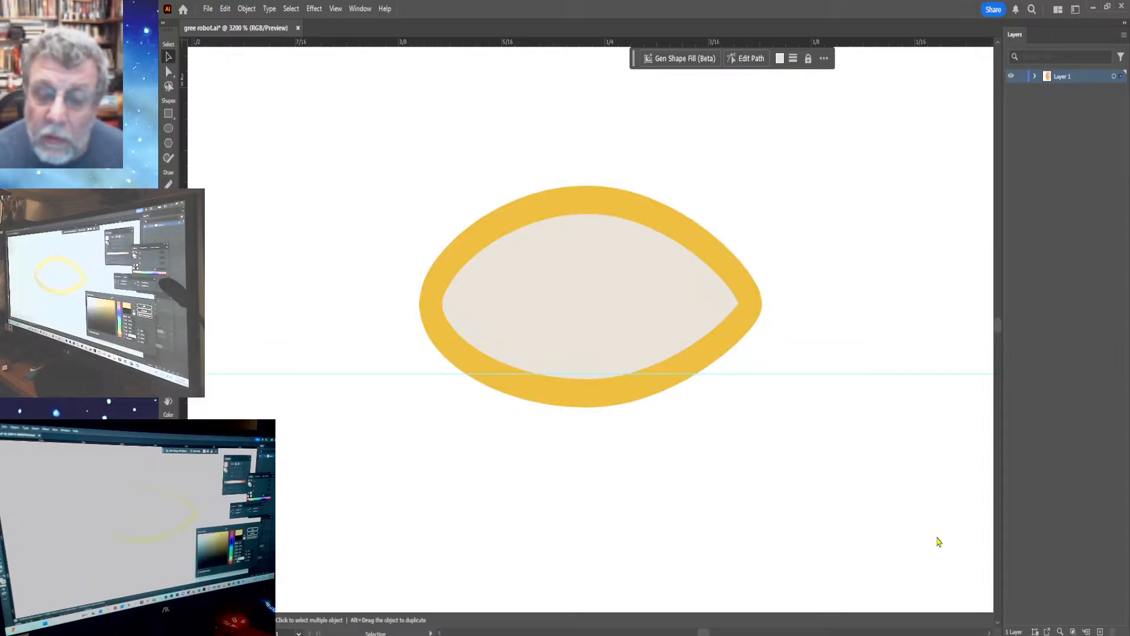
{"action": "type", "text": "5"}
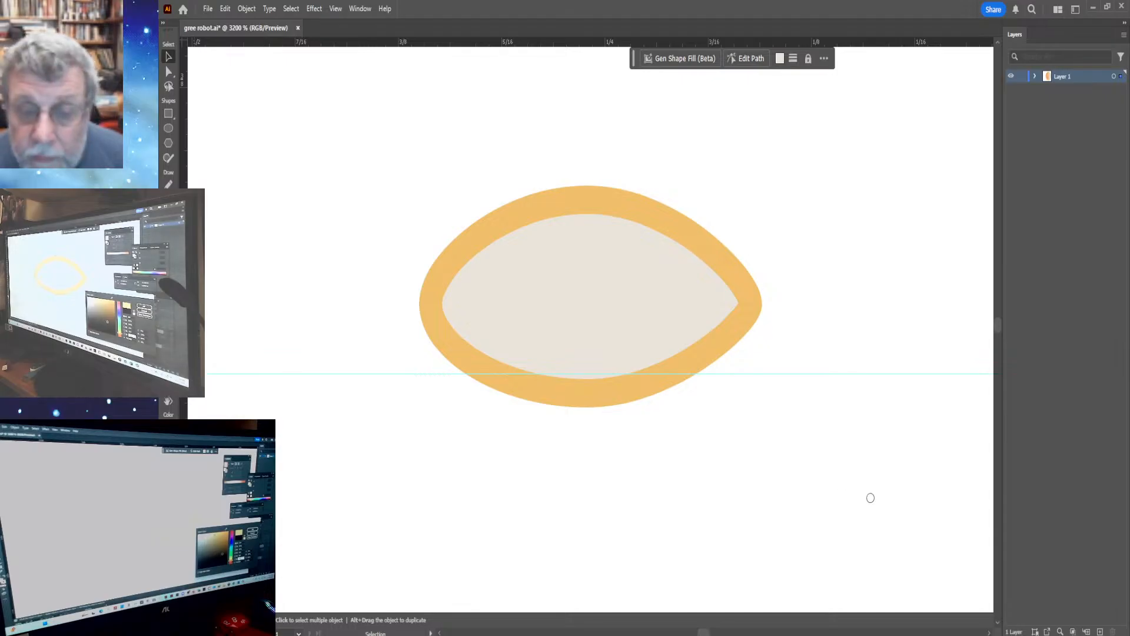
{"action": "left_click", "coordinate": [870, 494]}
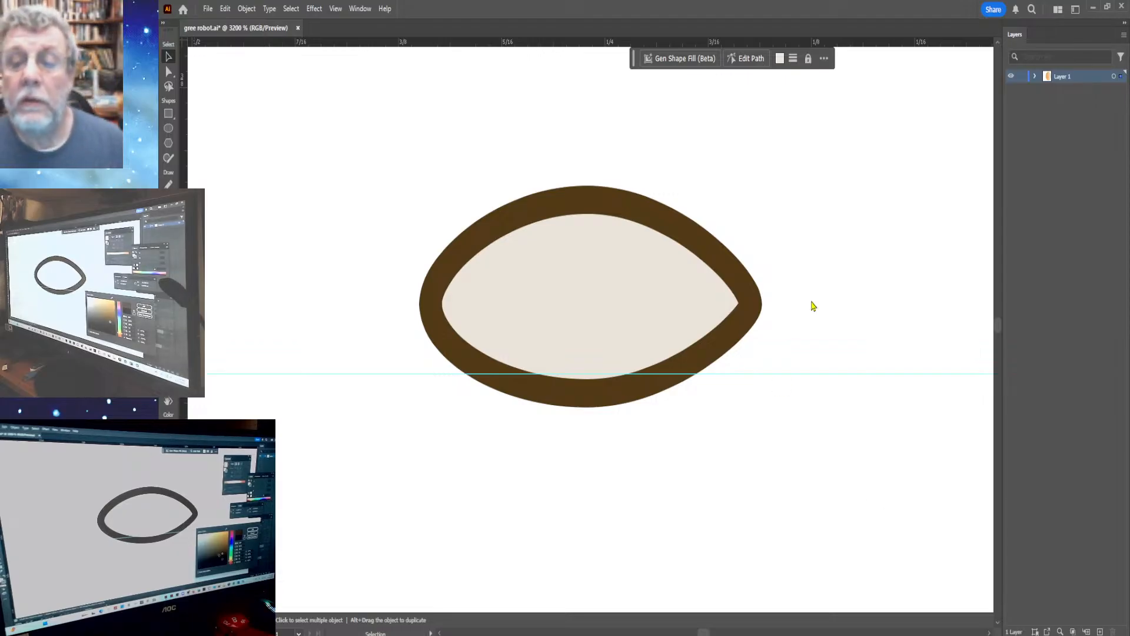
{"action": "key", "text": "ctrl+a"}
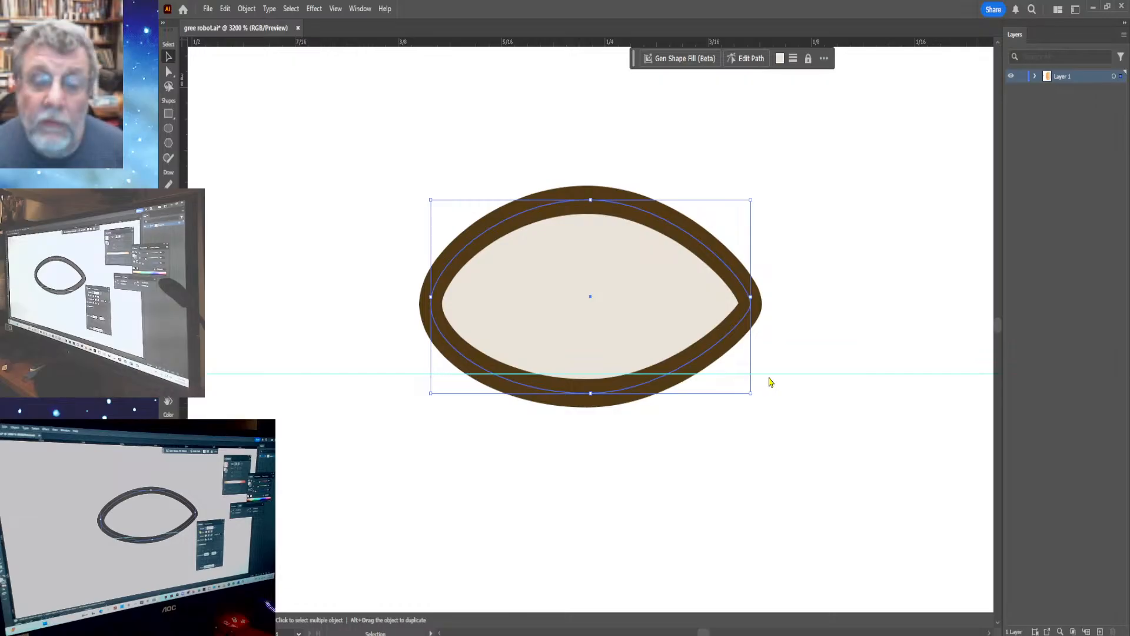
{"action": "key", "text": "ctrl+z"}
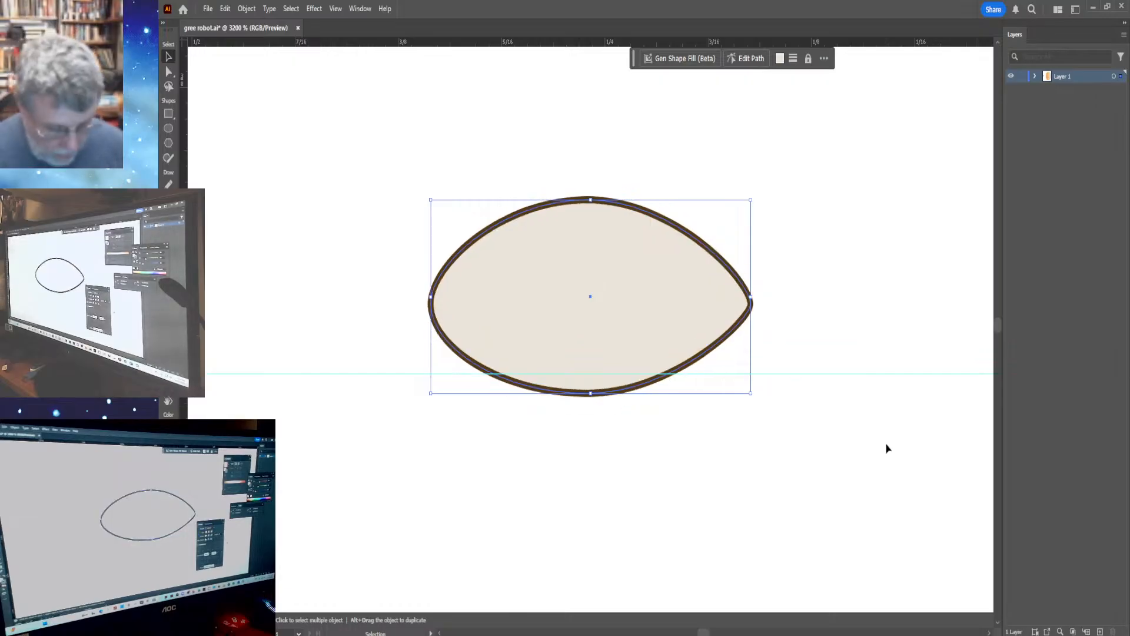
Review the outlined eye beside the head on the whole artboard and return to a close-up of the eye.
{"action": "key", "text": "a"}
{"action": "key", "text": "ctrl+0"}
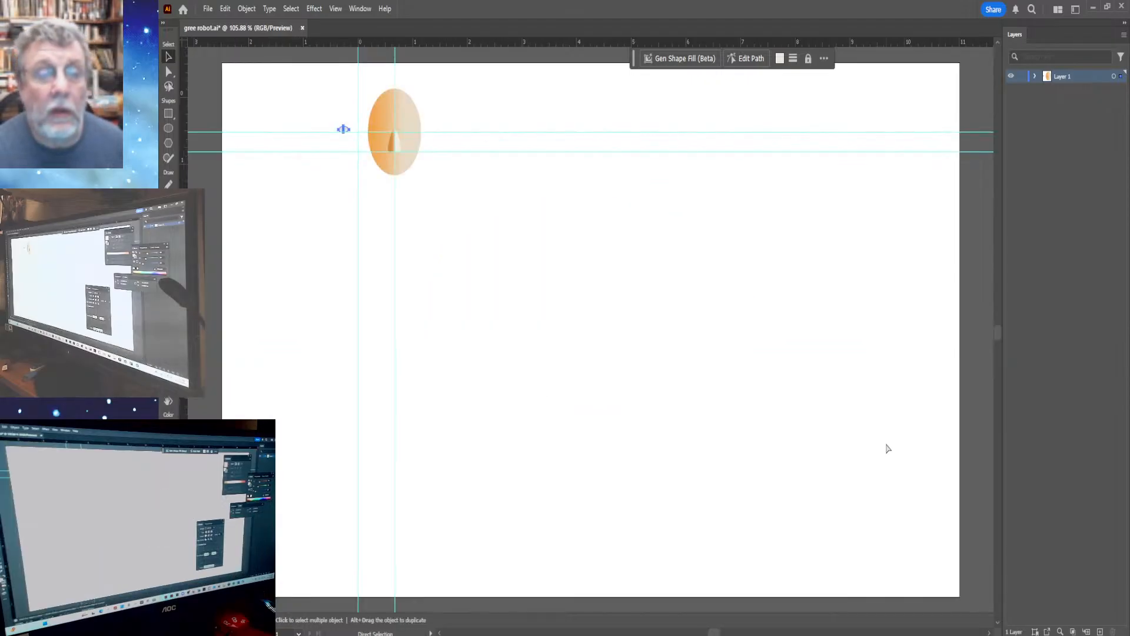
{"action": "key", "text": "v"}
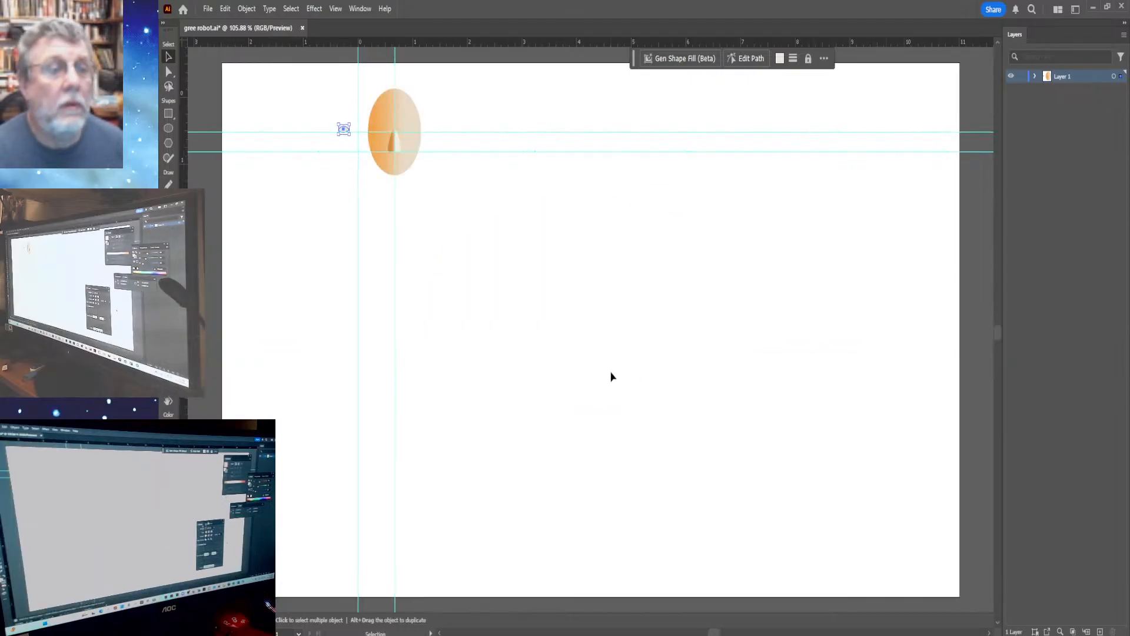
{"action": "left_click", "coordinate": [599, 348]}
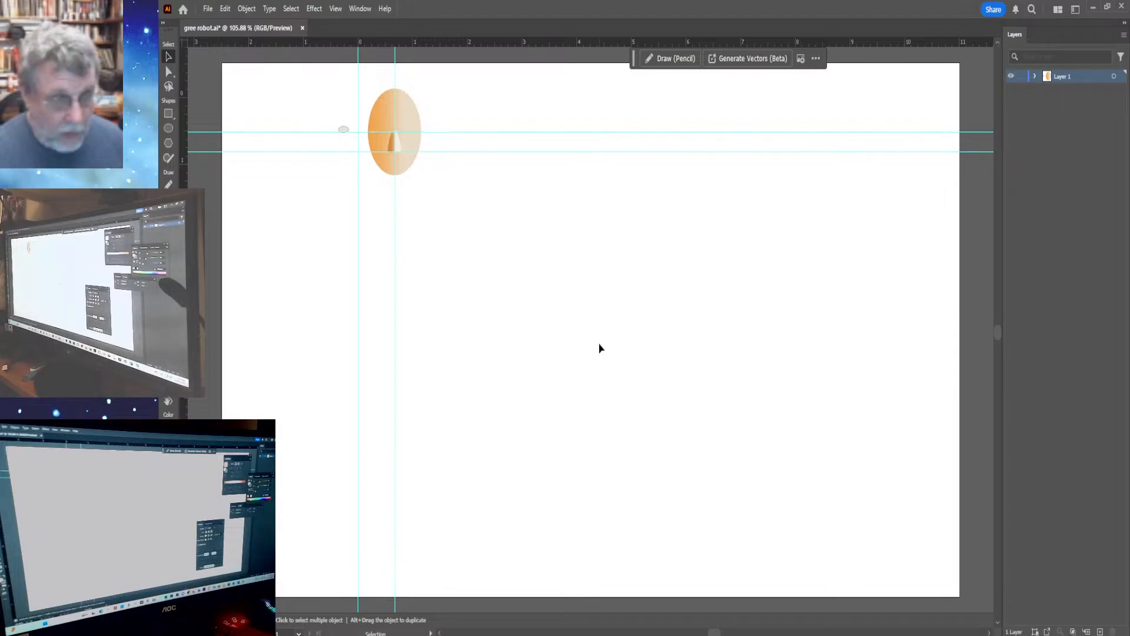
{"action": "key", "text": "z"}
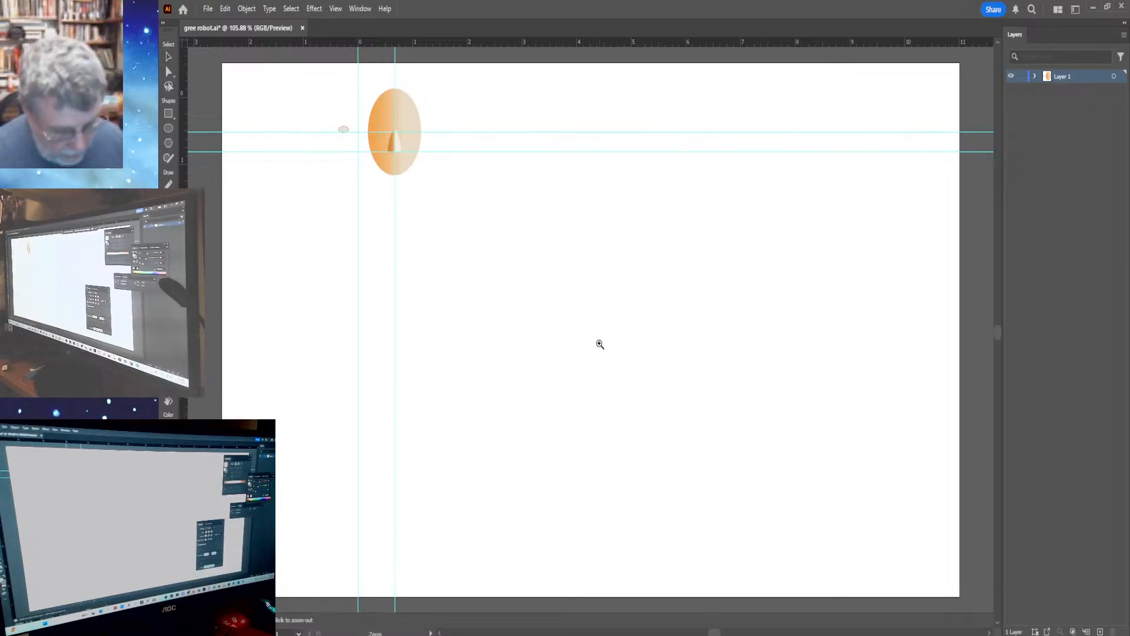
{"action": "left_click", "coordinate": [345, 132]}
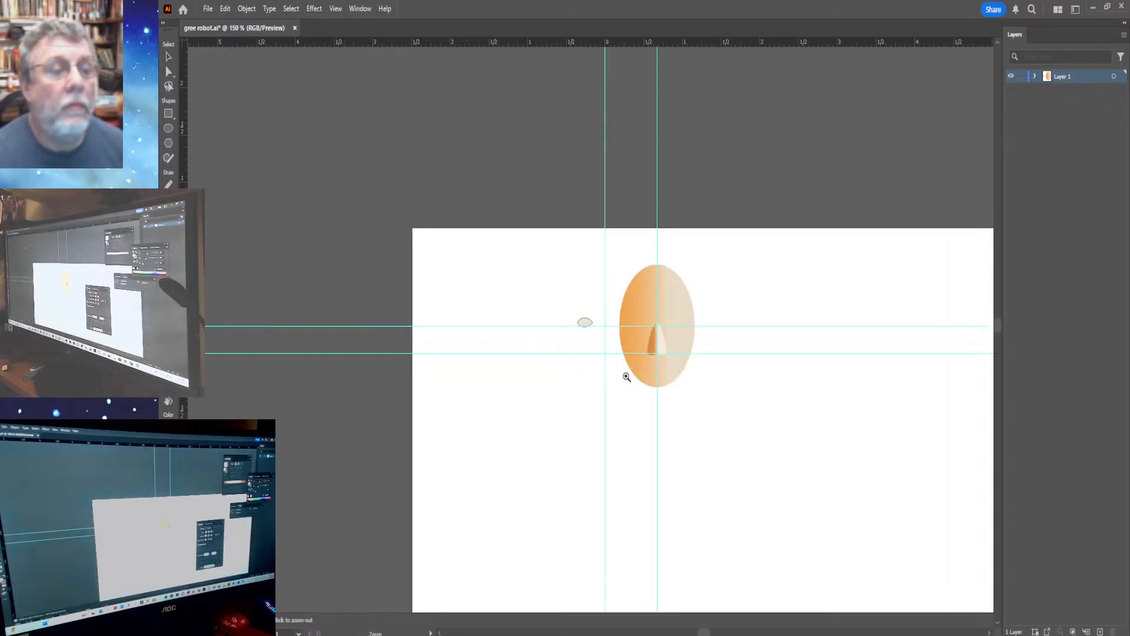
{"action": "left_click", "coordinate": [585, 323]}
{"action": "left_click", "coordinate": [584, 323]}
{"action": "left_click", "coordinate": [583, 323]}
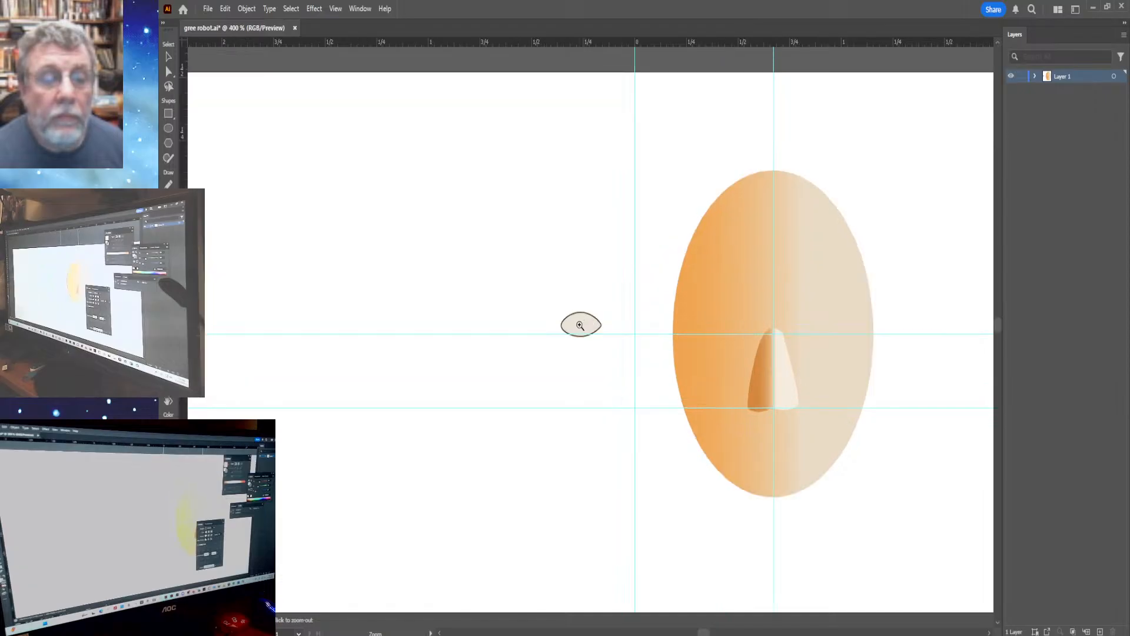
{"action": "left_click", "coordinate": [583, 325]}
{"action": "left_click", "coordinate": [584, 324]}
{"action": "left_click", "coordinate": [585, 324]}
{"action": "left_click", "coordinate": [585, 324]}
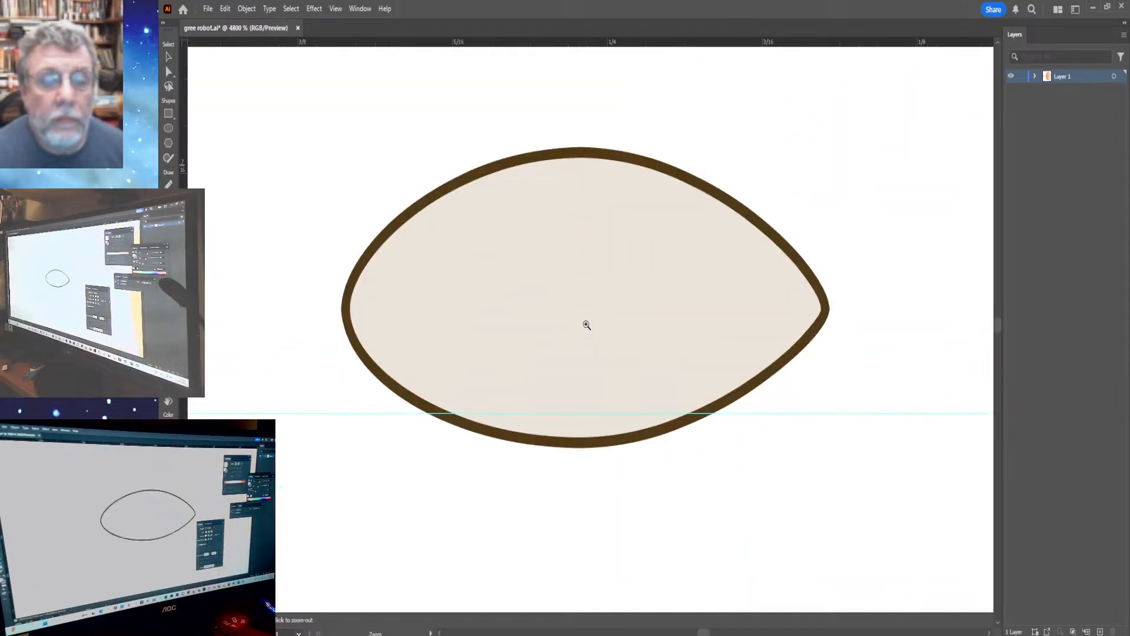
{"action": "left_click", "coordinate": [588, 301]}
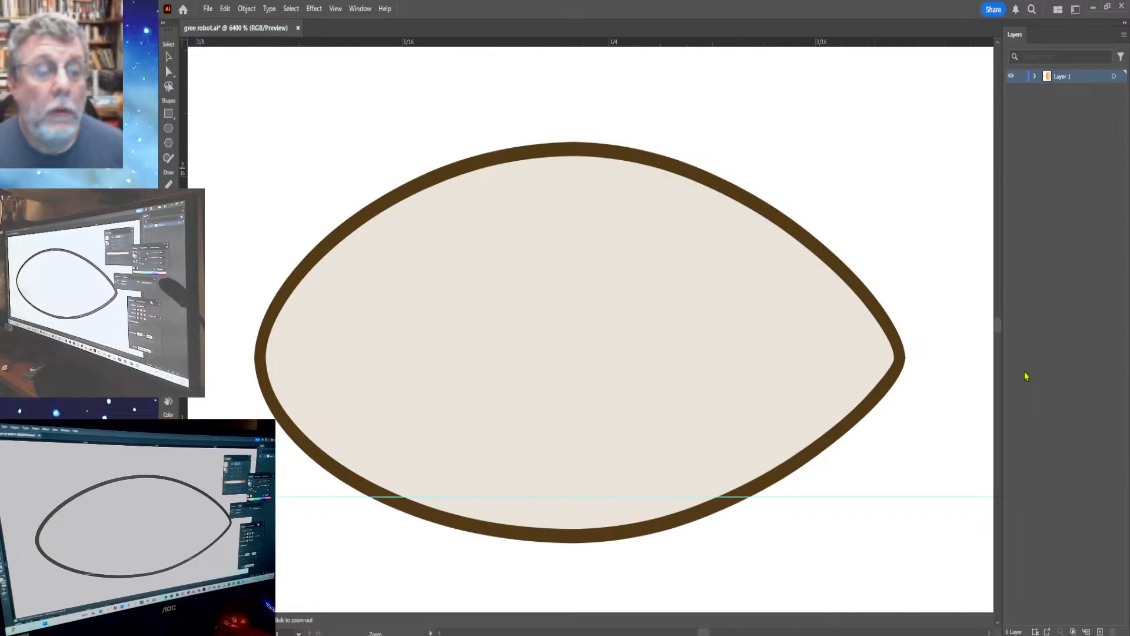
Place a horizontal guide through the eye shape's corner points and a vertical guide through its top and bottom anchor points.
{"action": "key", "text": "v"}
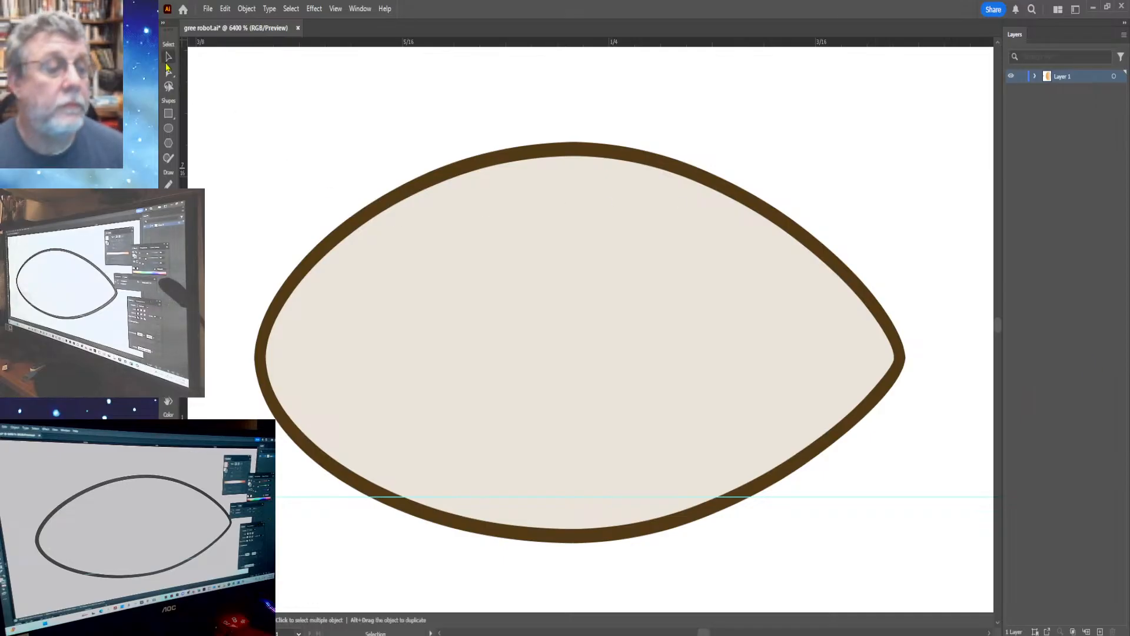
{"action": "left_click", "coordinate": [168, 58]}
{"action": "left_click", "coordinate": [386, 303]}
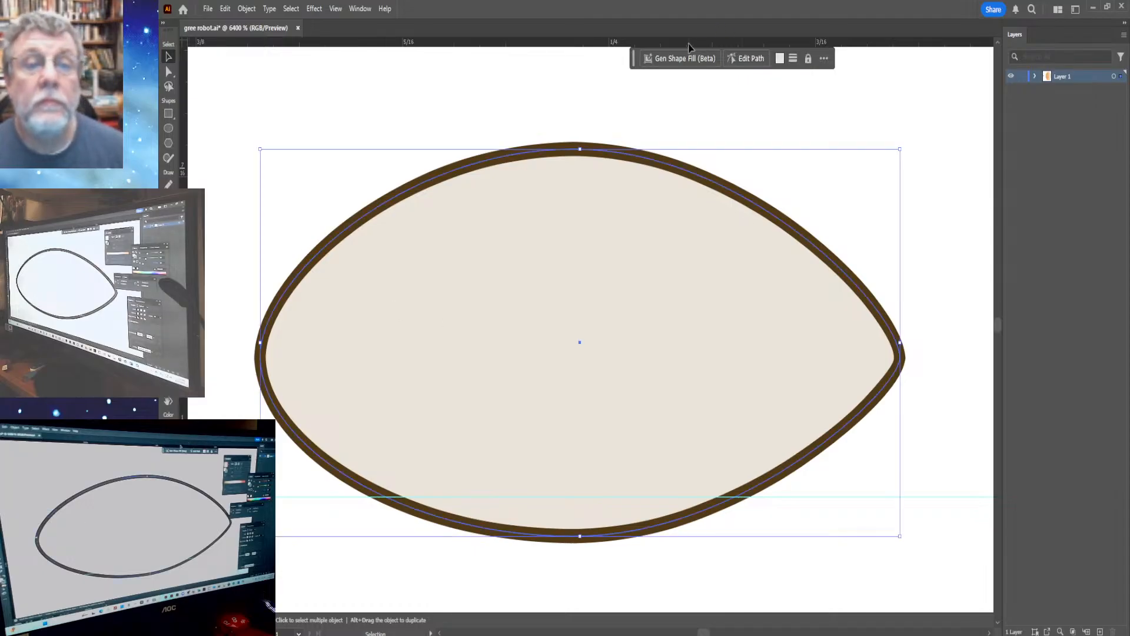
{"action": "left_click_drag", "start_coordinate": [688, 47], "coordinate": [630, 365]}
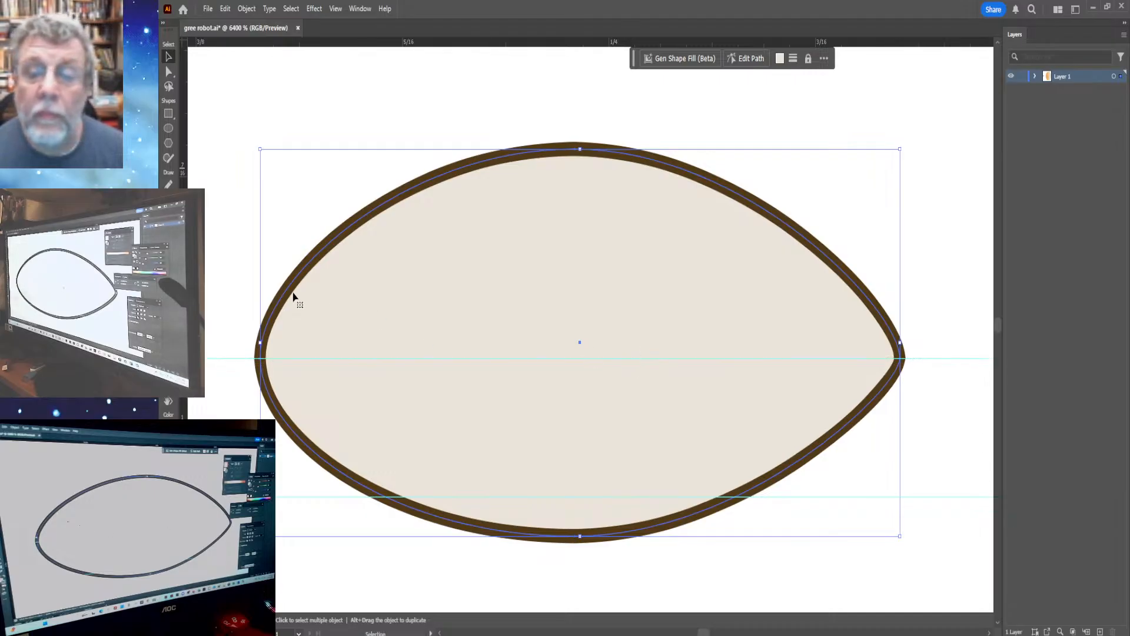
{"action": "left_click_drag", "start_coordinate": [205, 304], "coordinate": [580, 323]}
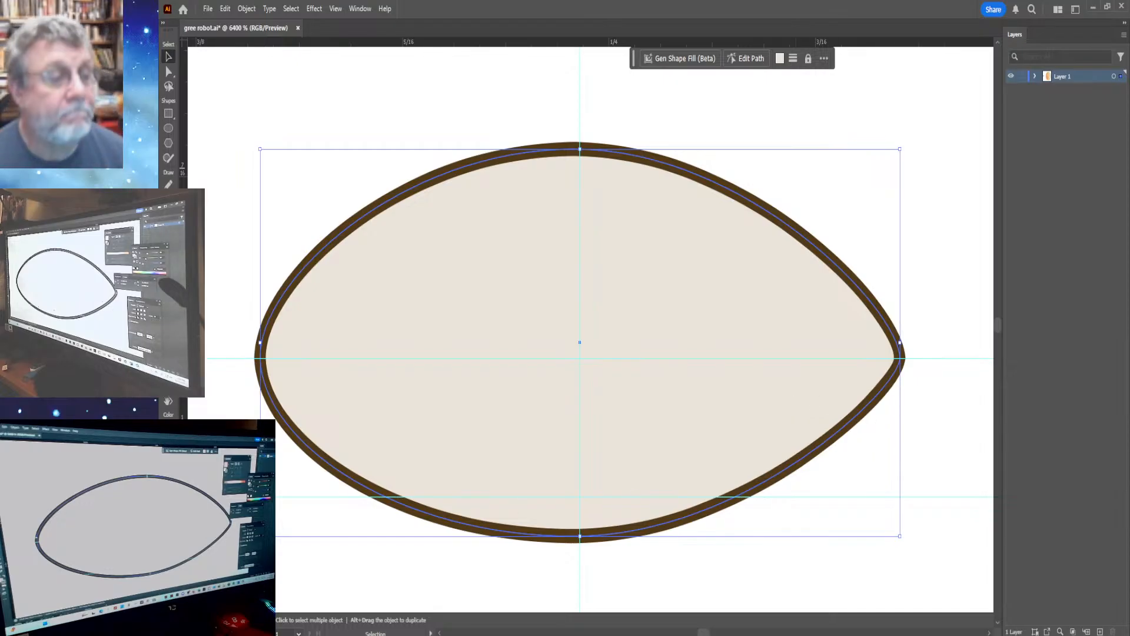
{"action": "left_click", "coordinate": [169, 159]}
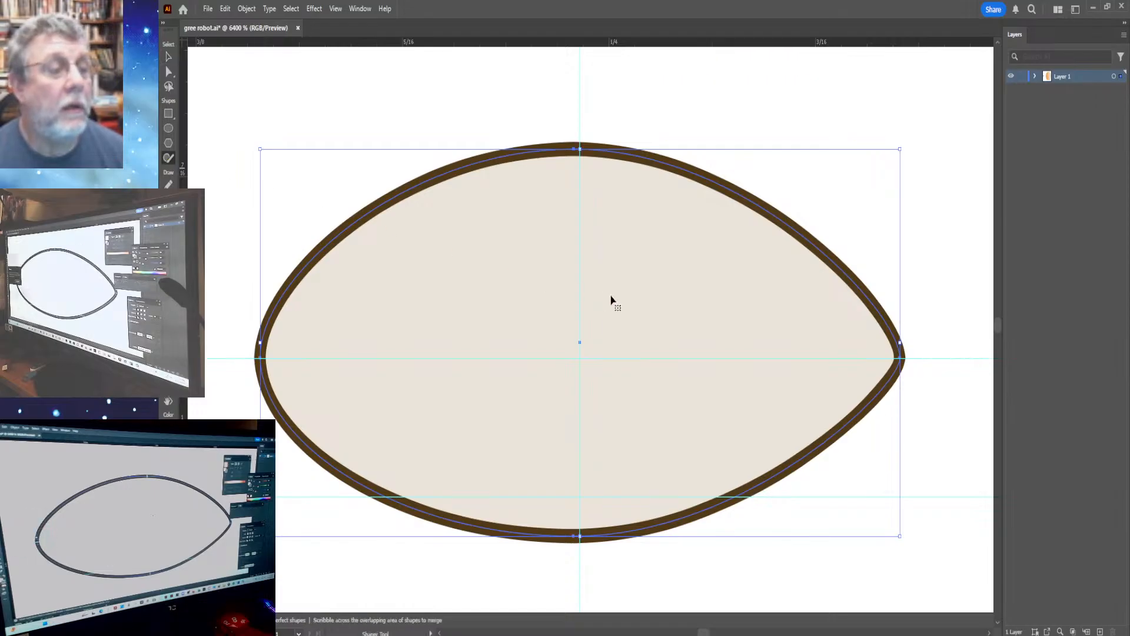
{"action": "left_click", "coordinate": [449, 112]}
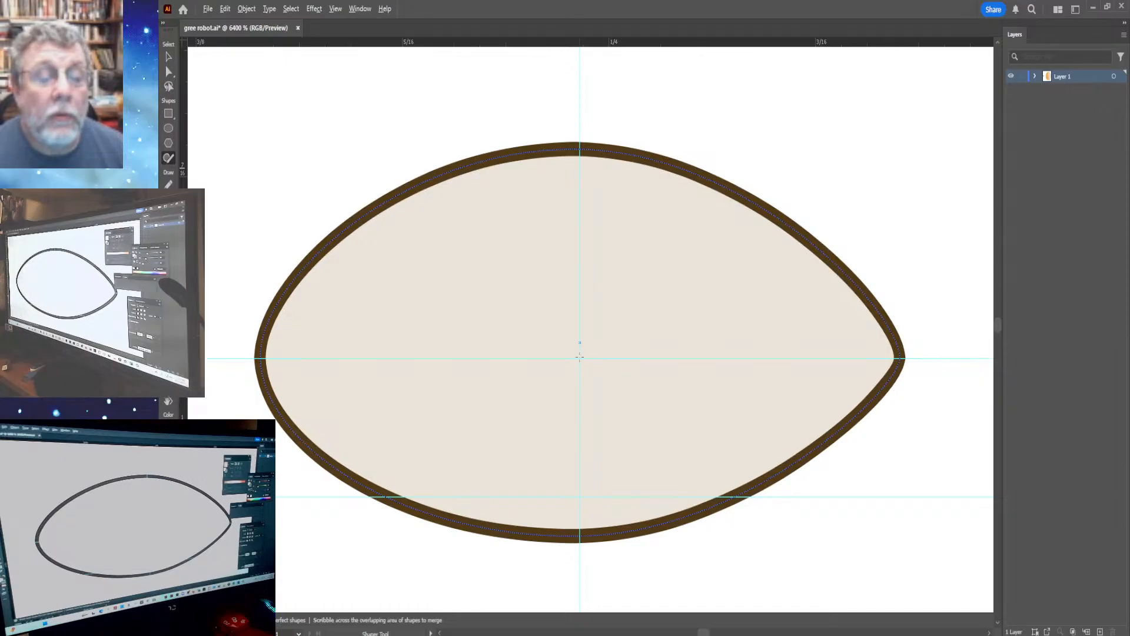
{"action": "left_click_drag", "start_coordinate": [580, 357], "coordinate": [651, 414]}
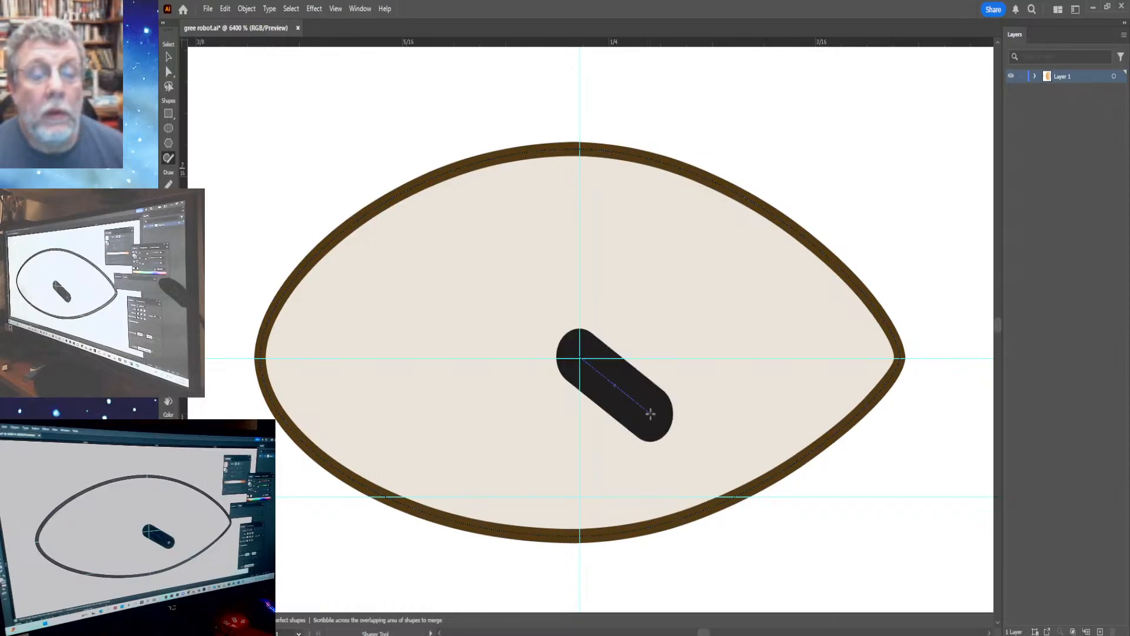
{"action": "key", "text": "ctrl+z"}
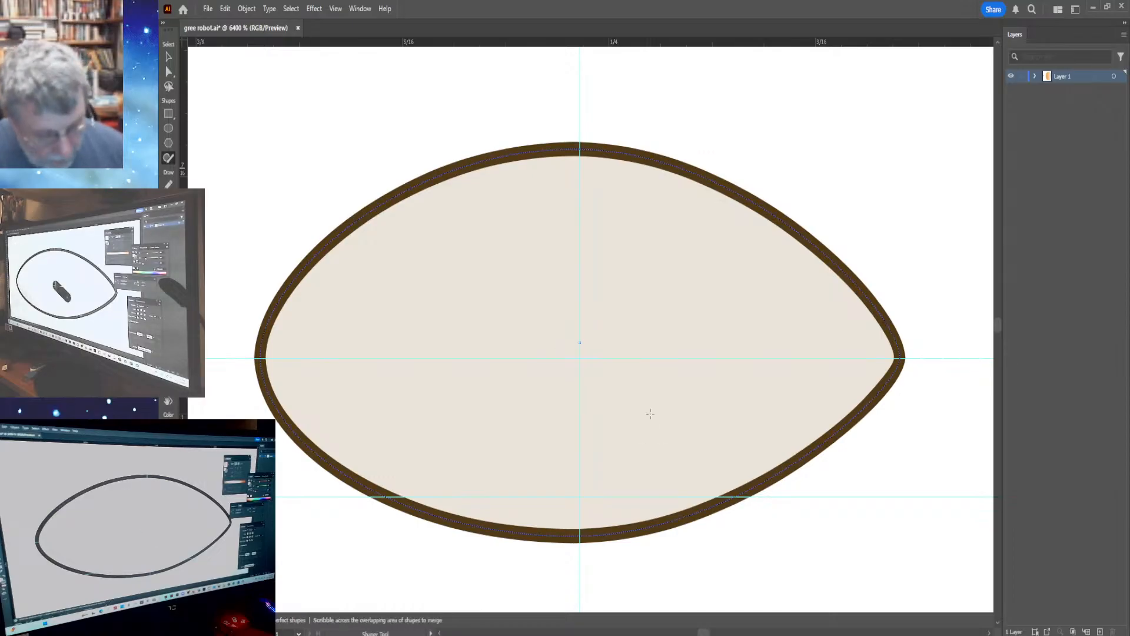
{"action": "left_click", "coordinate": [310, 171]}
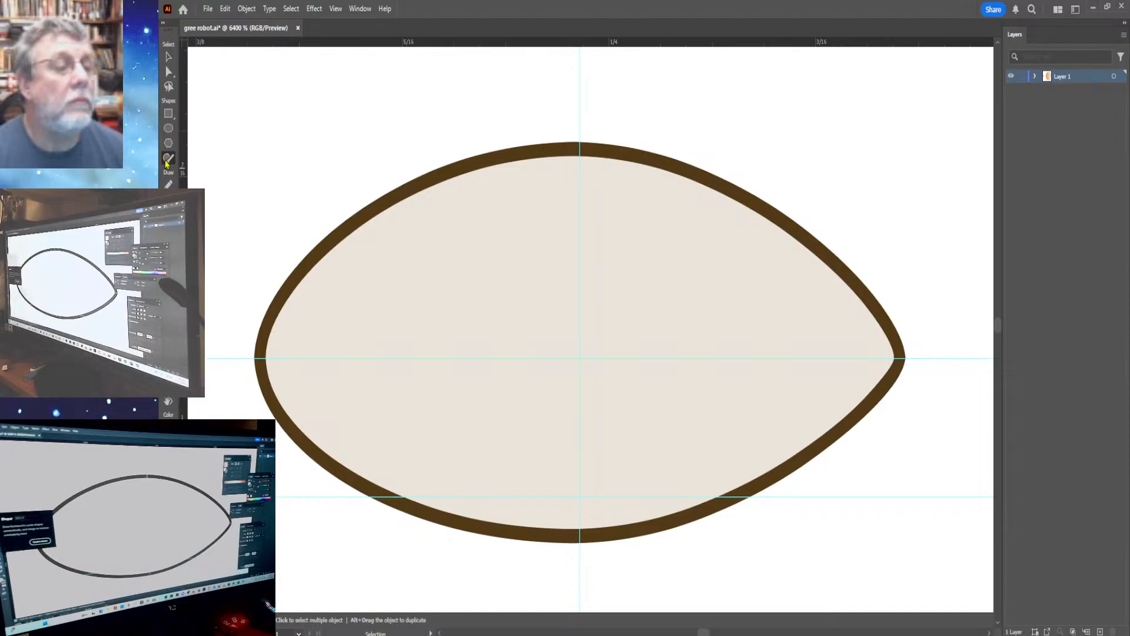
Draw an upright iris ellipse centred on the guide intersection, reaching from just below the eye's top outline to its bottom outline.
{"action": "left_click", "coordinate": [169, 130]}
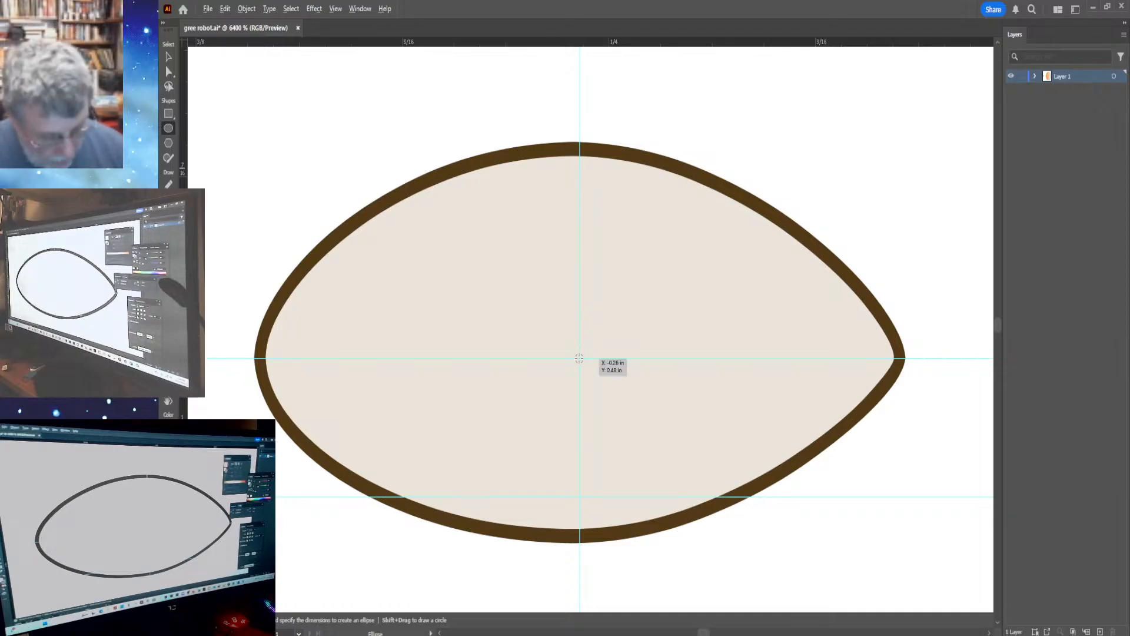
{"action": "left_click_drag", "start_coordinate": [580, 358], "coordinate": [711, 472]}
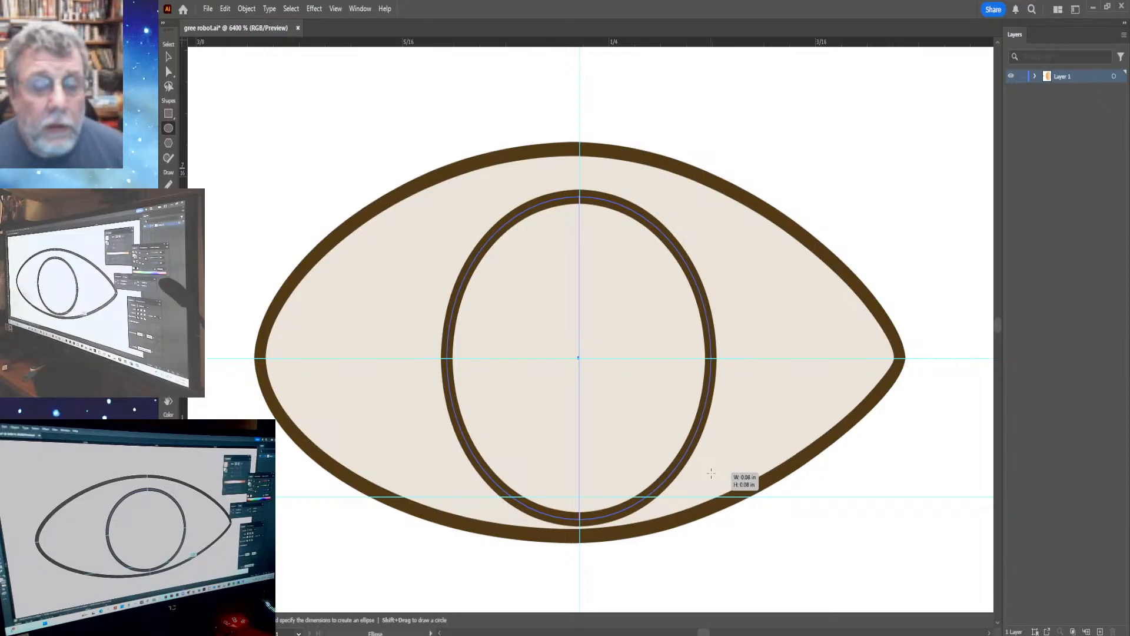
{"action": "left_click_drag", "start_coordinate": [711, 473], "coordinate": [726, 486]}
{"action": "left_click_drag", "start_coordinate": [728, 488], "coordinate": [727, 487]}
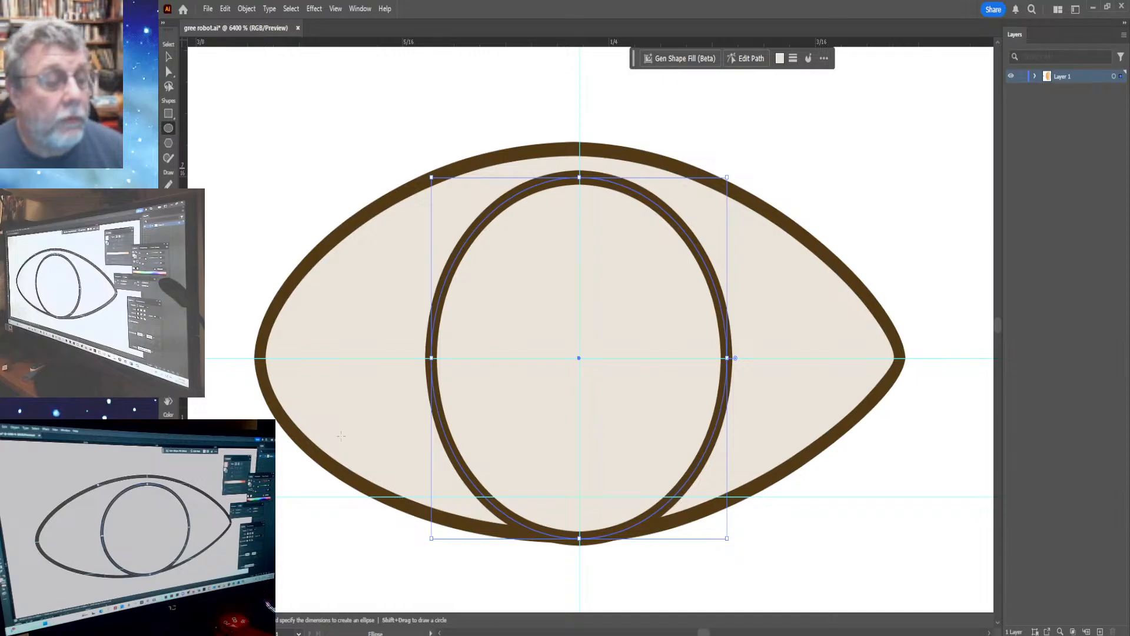
Swap the iris ellipse's fill and stroke, giving it a solid dark brown fill and a solid light beige stroke.
{"action": "key", "text": "ctrl"}
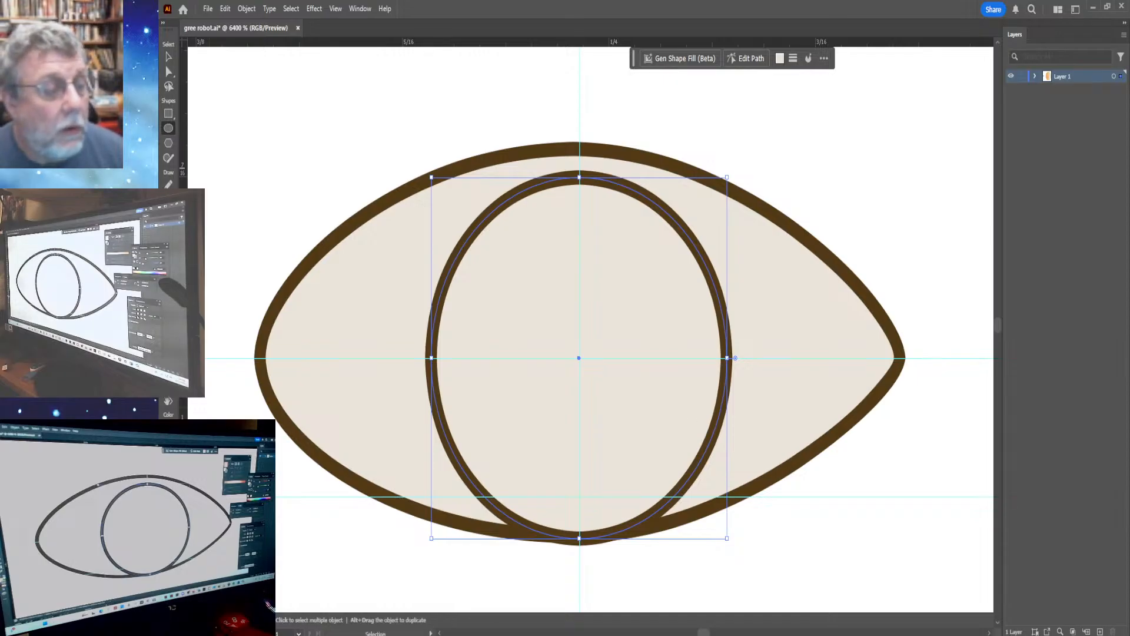
{"action": "key", "text": "shift+x"}
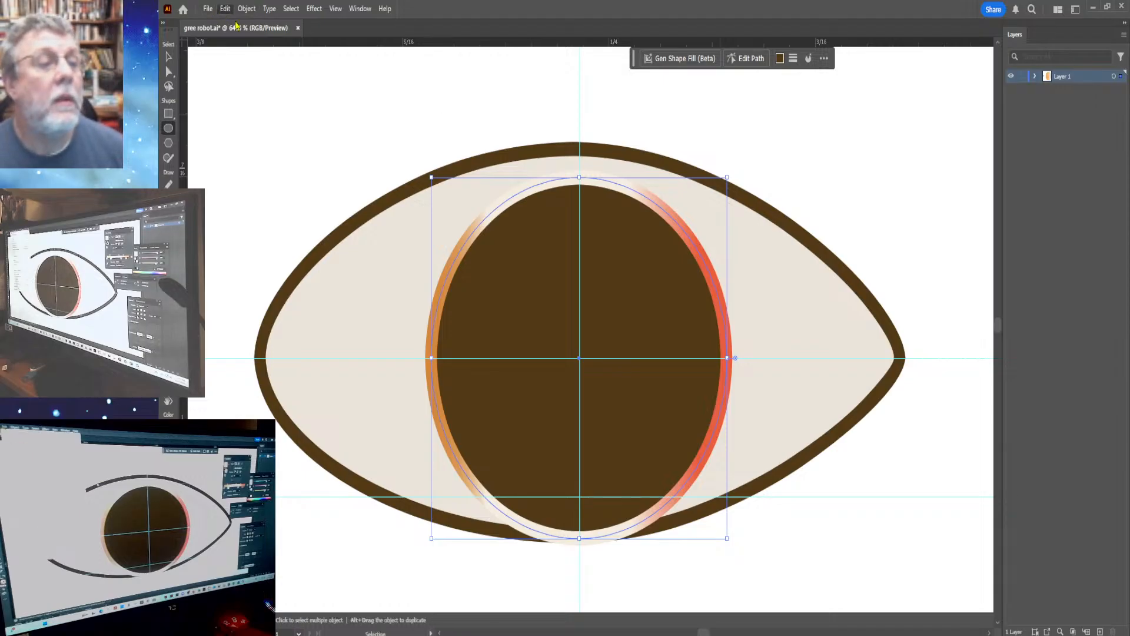
{"action": "key", "text": "ctrl+z"}
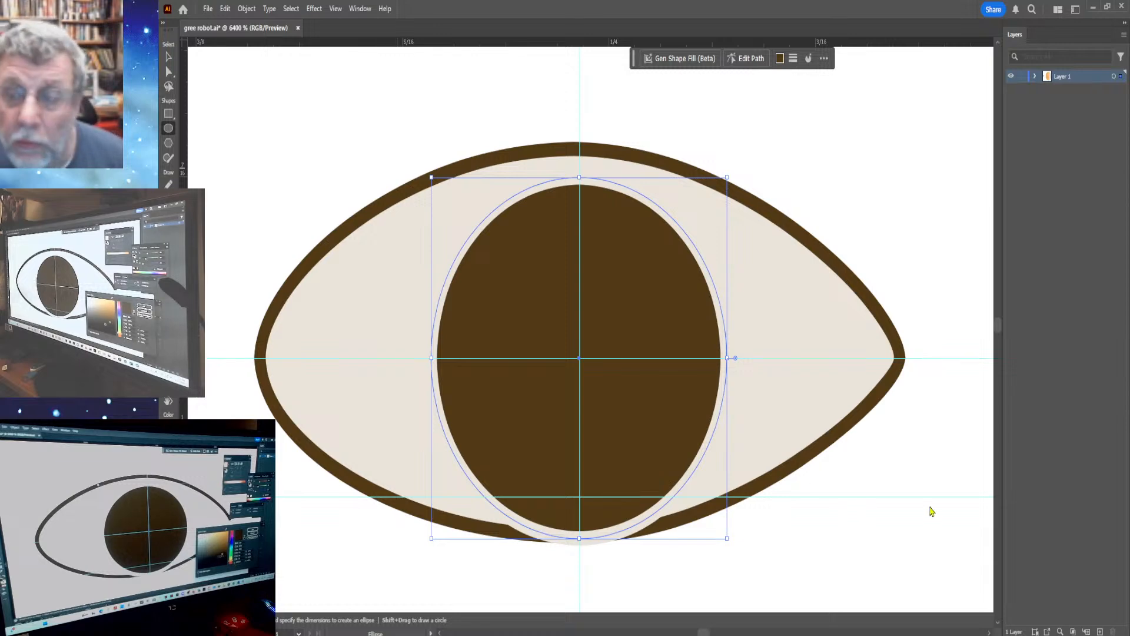
Change the iris ellipse's fill to a medium-bright purple.
{"action": "key", "text": "ctrl+h"}
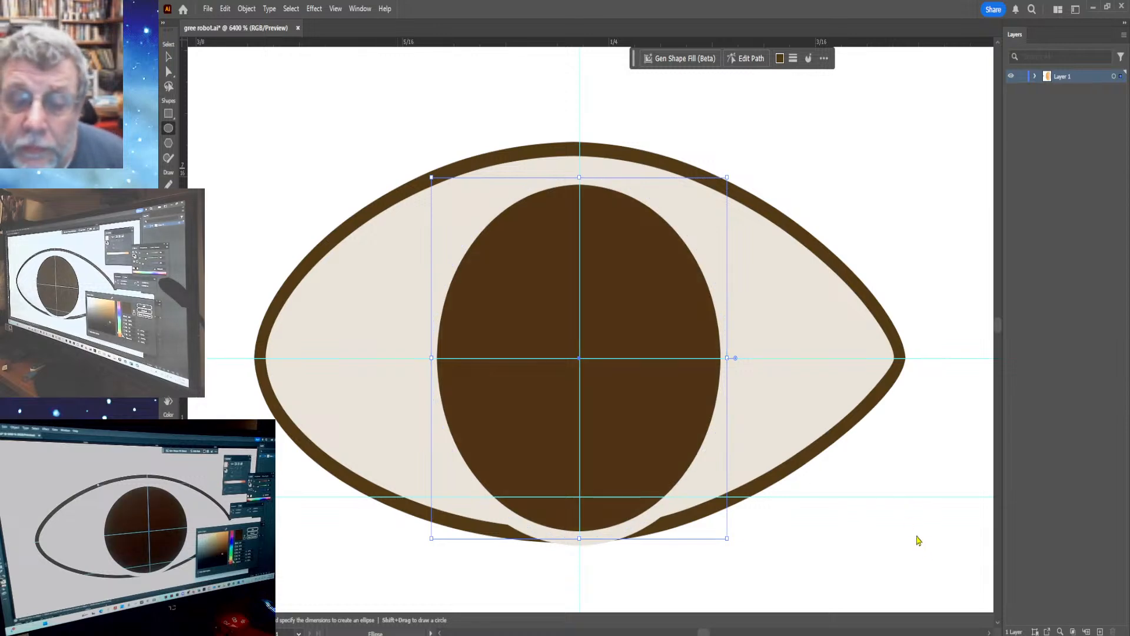
{"action": "left_click_drag", "start_coordinate": [918, 535], "coordinate": [916, 454]}
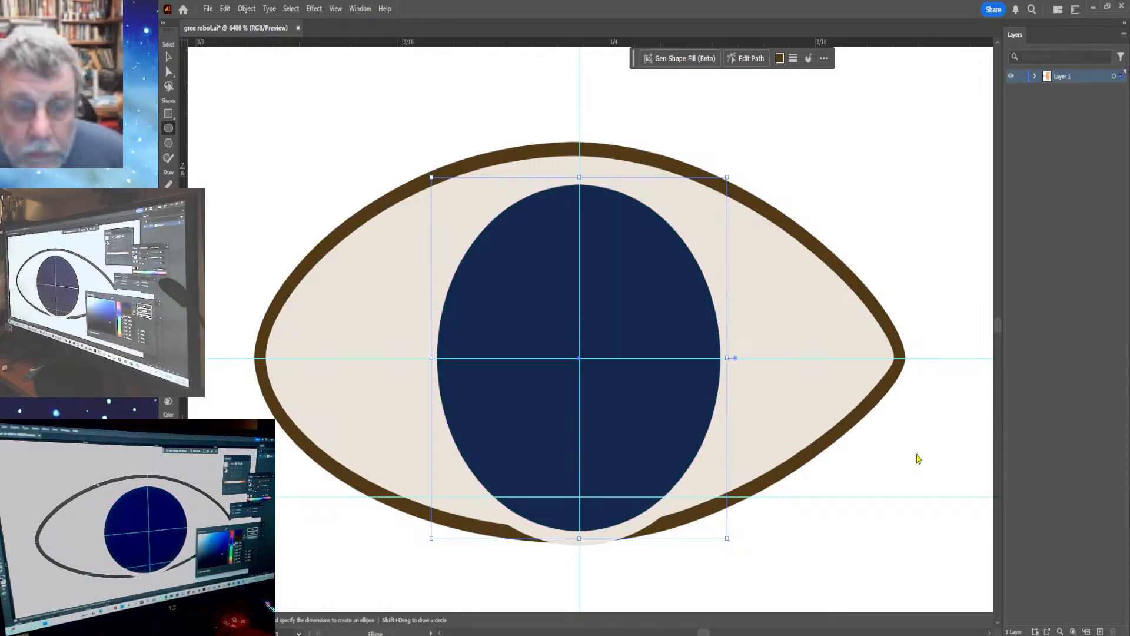
{"action": "left_click_drag", "start_coordinate": [919, 459], "coordinate": [918, 430]}
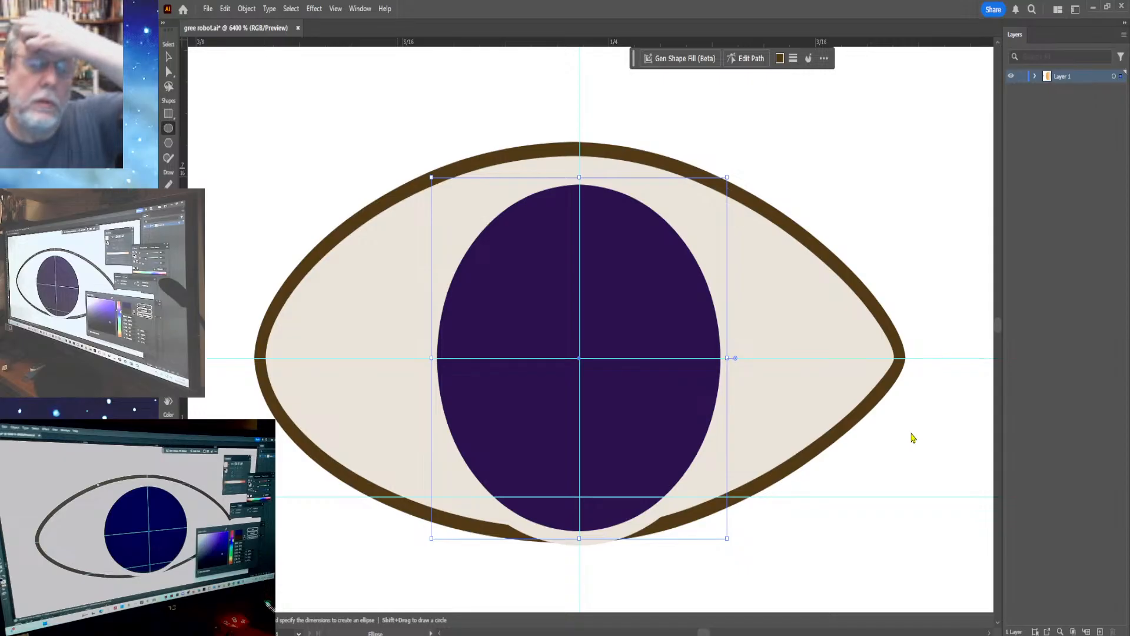
{"action": "left_click", "coordinate": [869, 444]}
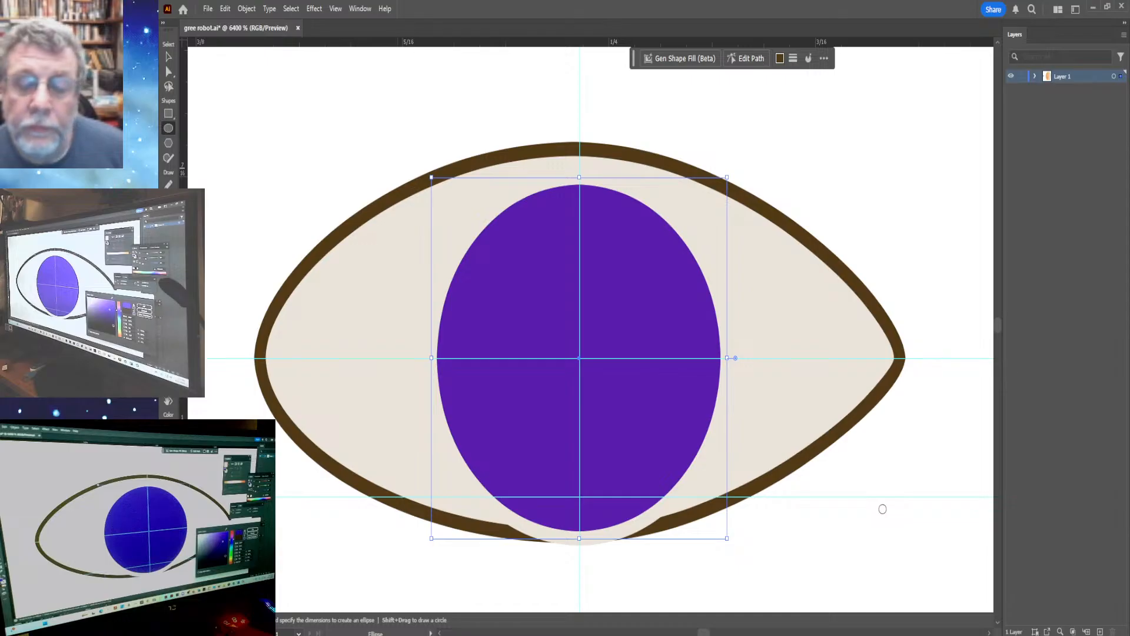
{"action": "left_click", "coordinate": [1009, 405]}
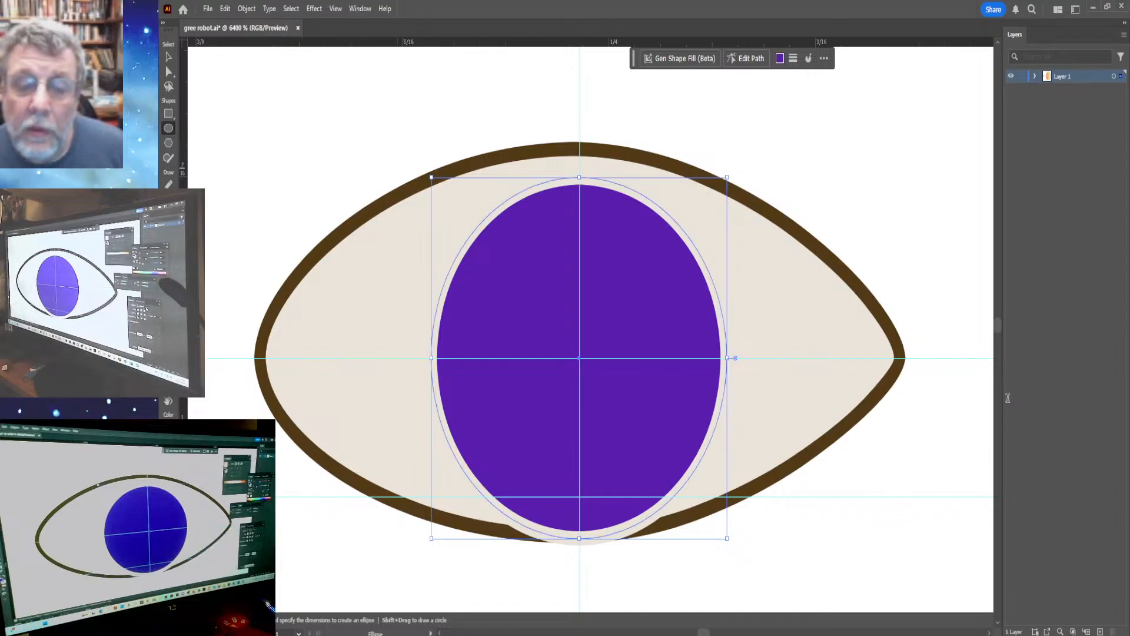
Apply a radial gradient to the iris fill and extend it beyond the ellipse so the outermost red band falls outside.
{"action": "key", "text": "v"}
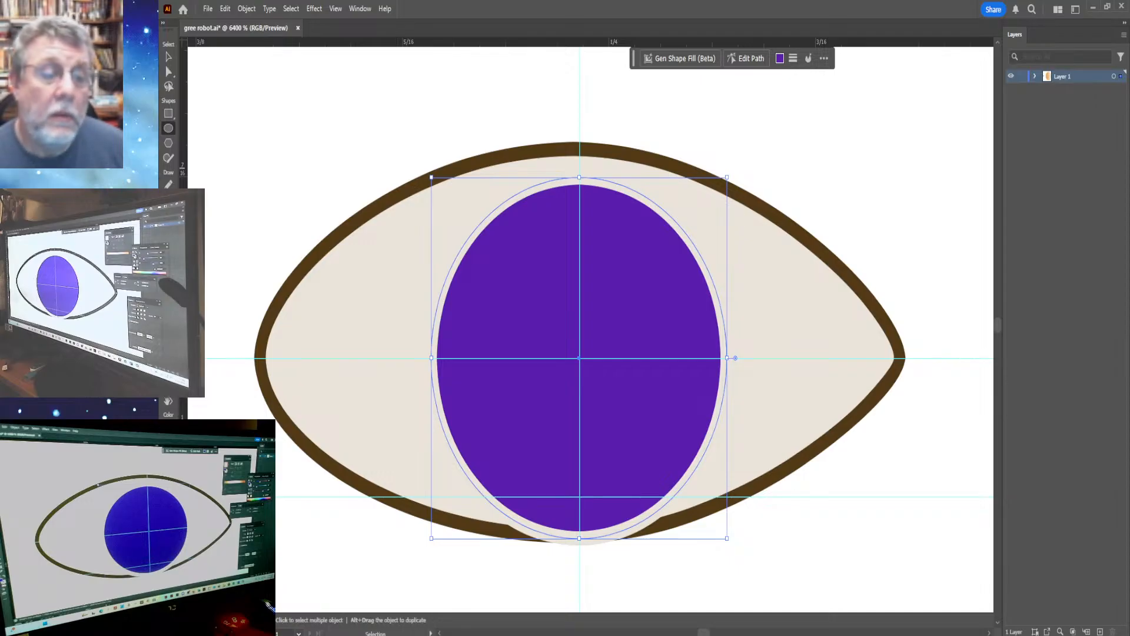
{"action": "key", "text": "g"}
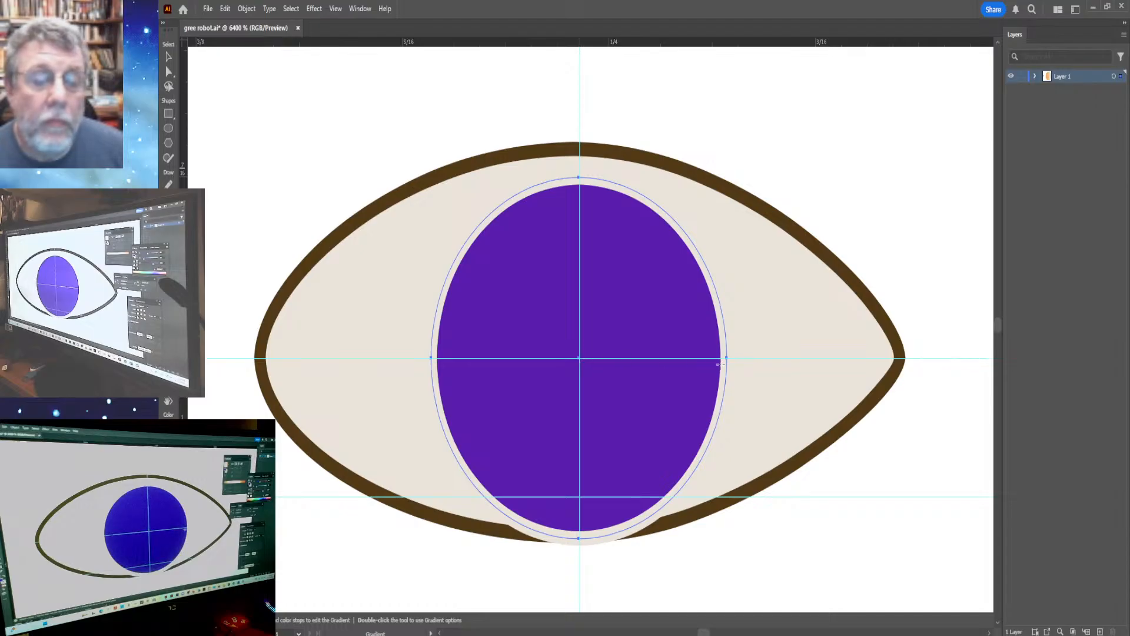
{"action": "left_click", "coordinate": [669, 389]}
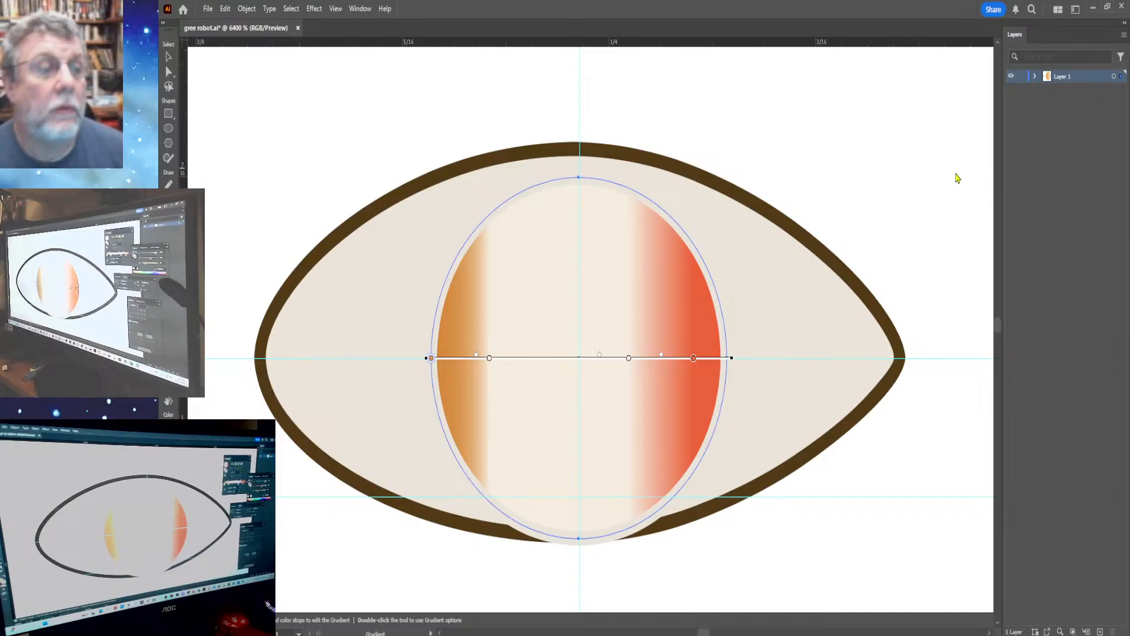
{"action": "left_click", "coordinate": [918, 107]}
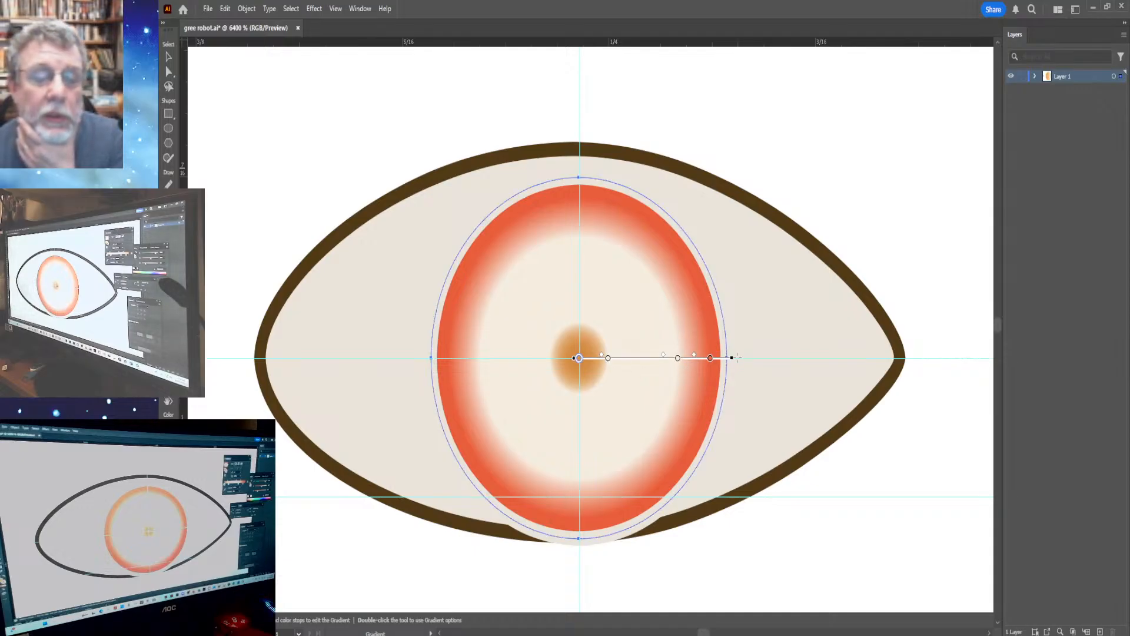
{"action": "left_click_drag", "start_coordinate": [733, 361], "coordinate": [793, 369]}
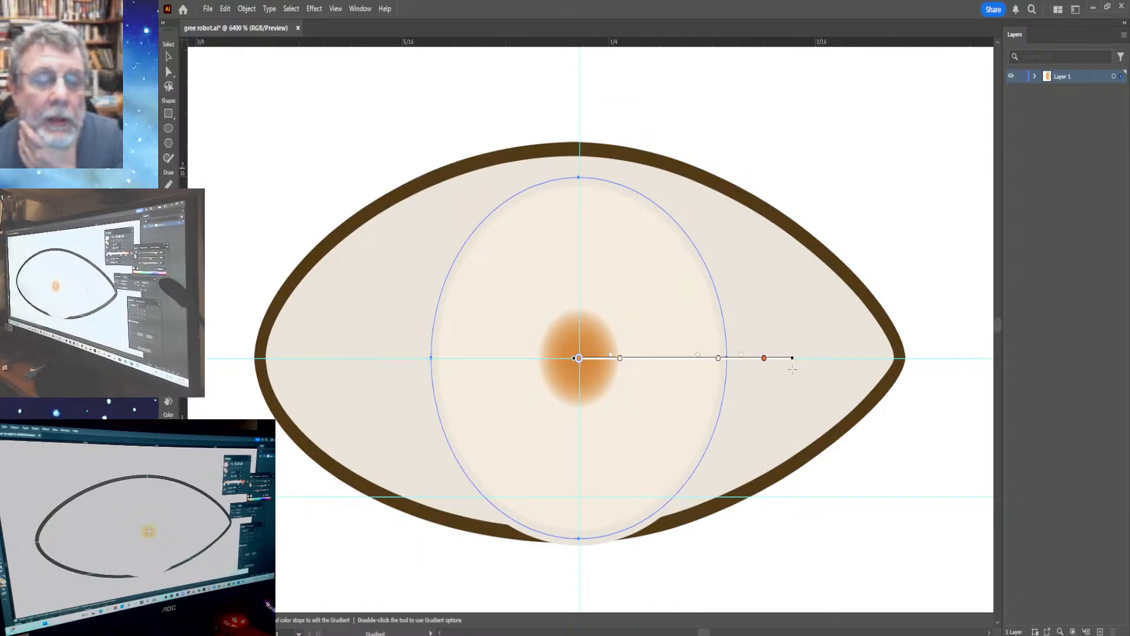
Recolour the iris gradient's centre stop black for the pupil and the stop at the iris edge blue-violet.
{"action": "mouse_move", "coordinate": [579, 359]}
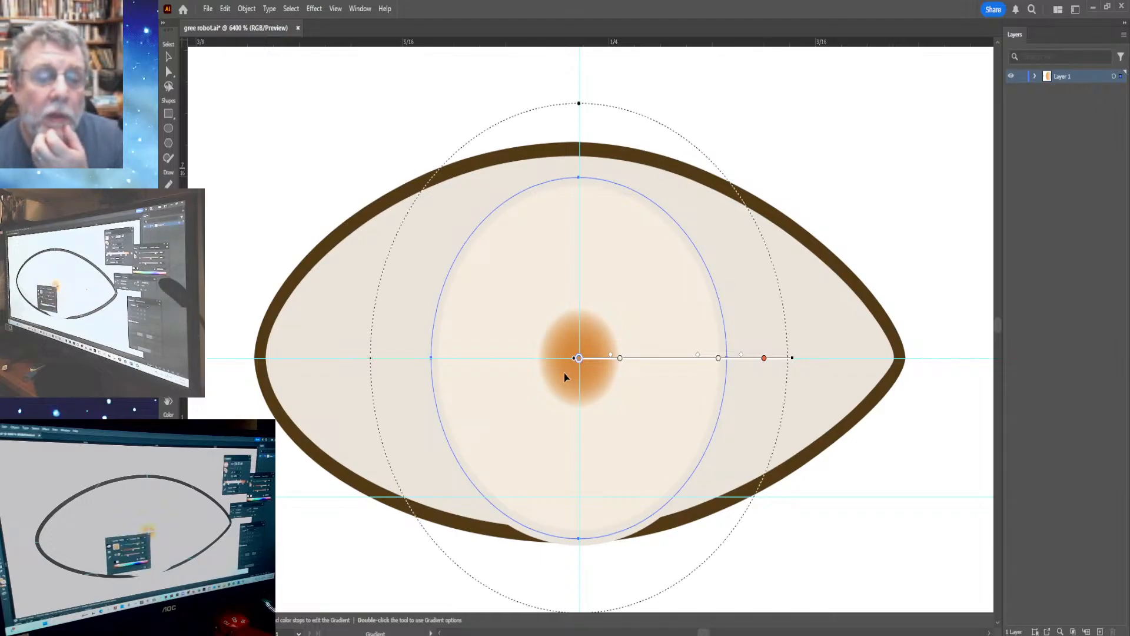
{"action": "key", "text": "v"}
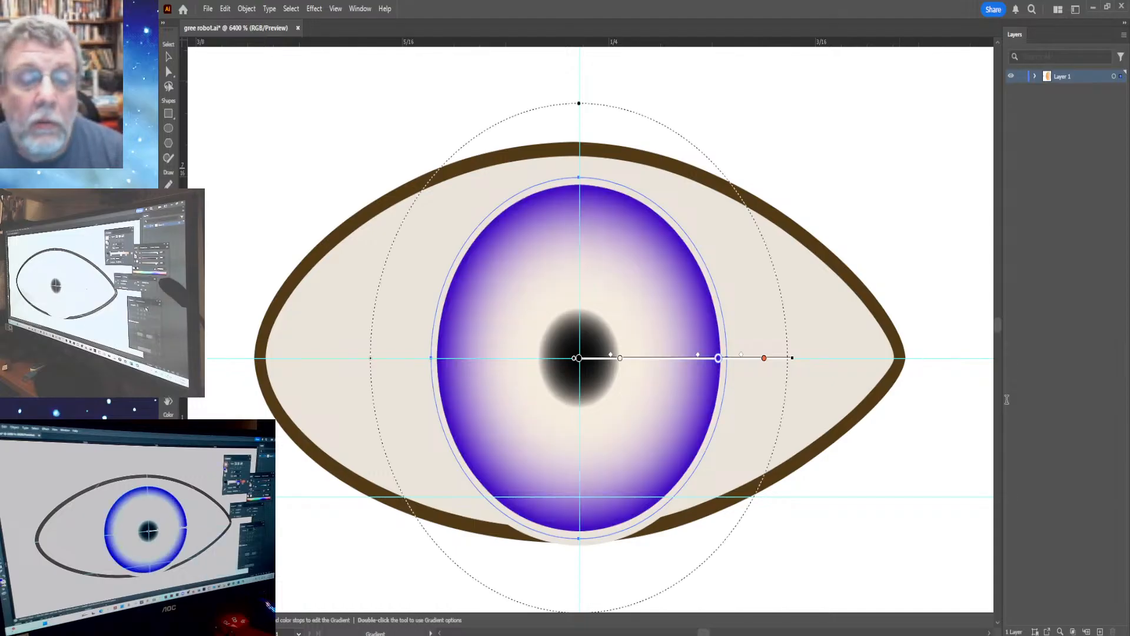
Recolour the iris gradient's stop just outside the pupil medium blue.
{"action": "left_click", "coordinate": [620, 358]}
{"action": "key", "text": "v"}
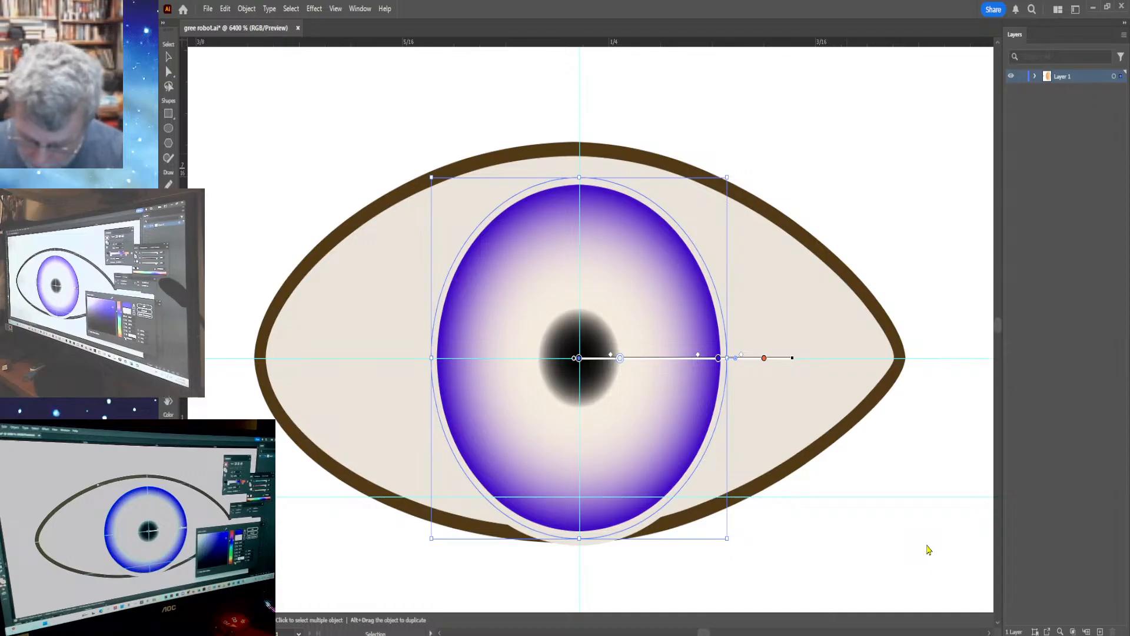
{"action": "key", "text": "Return"}
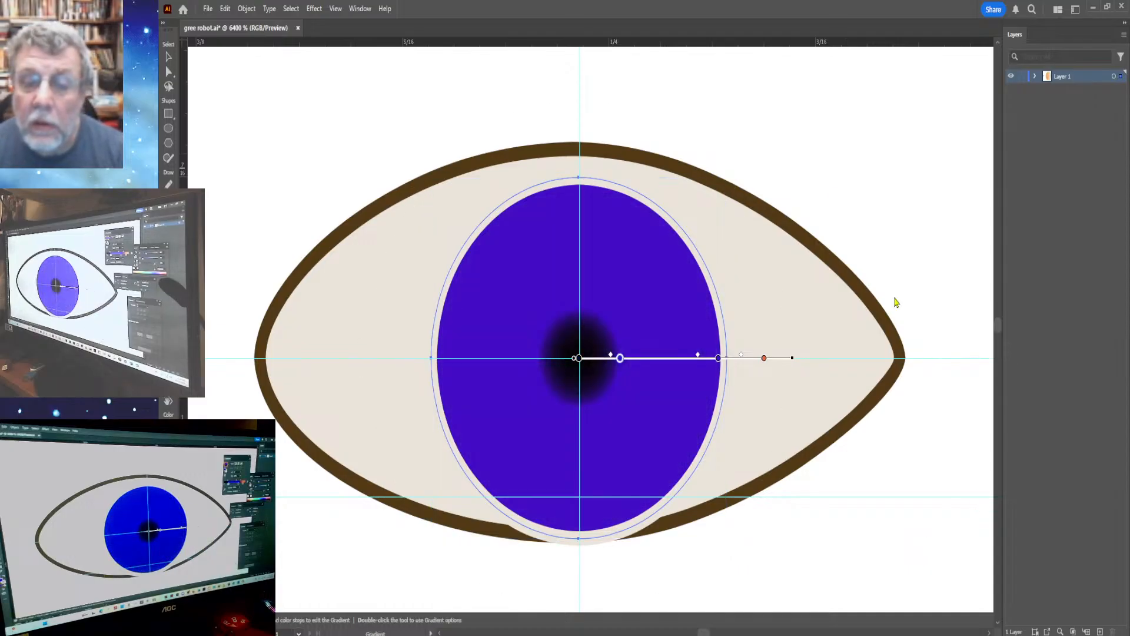
{"action": "key", "text": "v"}
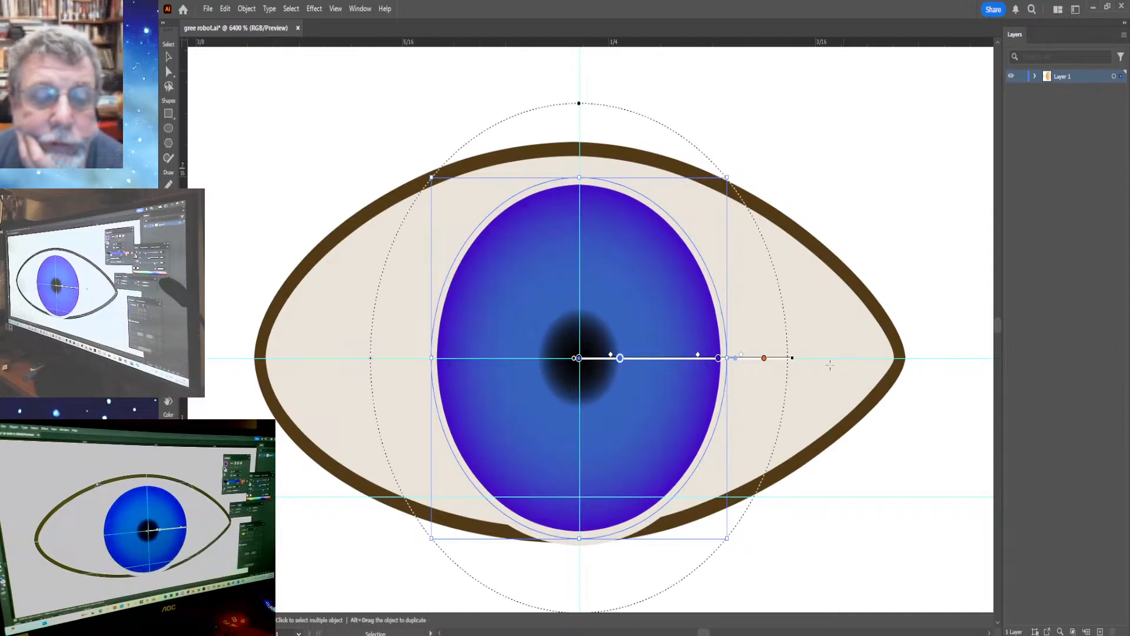
{"action": "left_click", "coordinate": [169, 57]}
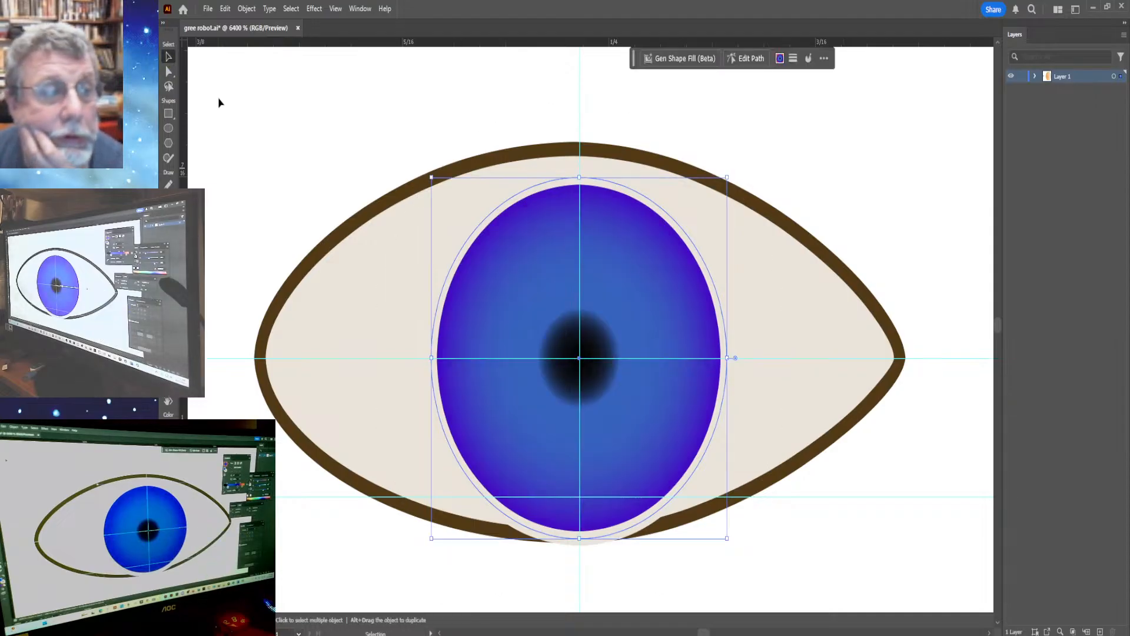
{"action": "left_click", "coordinate": [218, 103]}
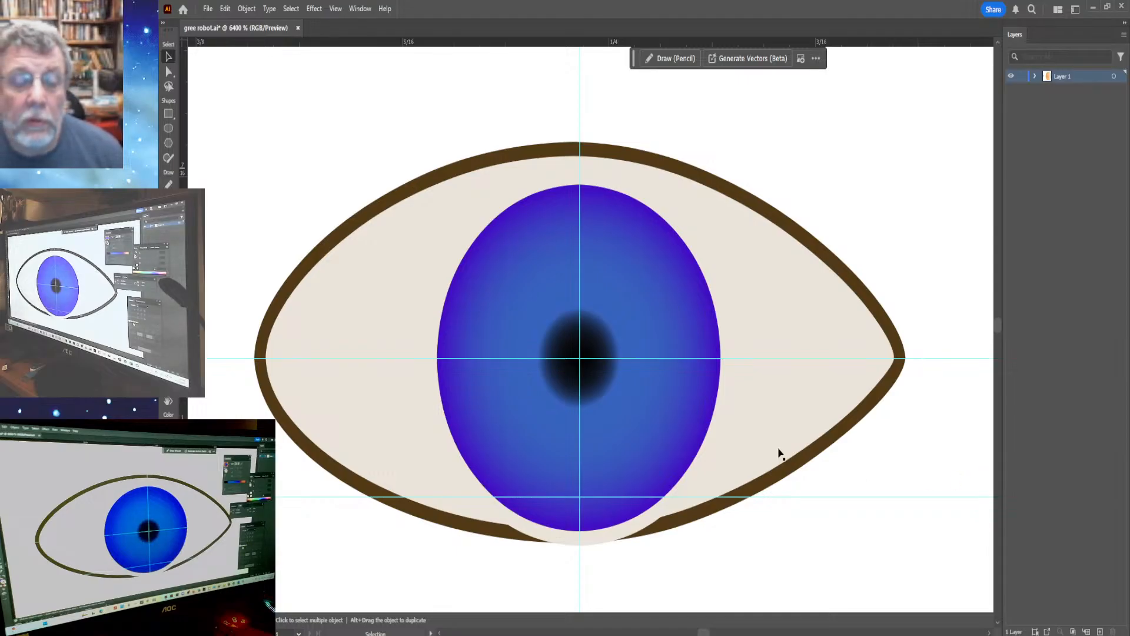
Remove the light beige stroke from the iris ellipse, leaving only its radial gradient fill.
{"action": "left_click", "coordinate": [673, 437]}
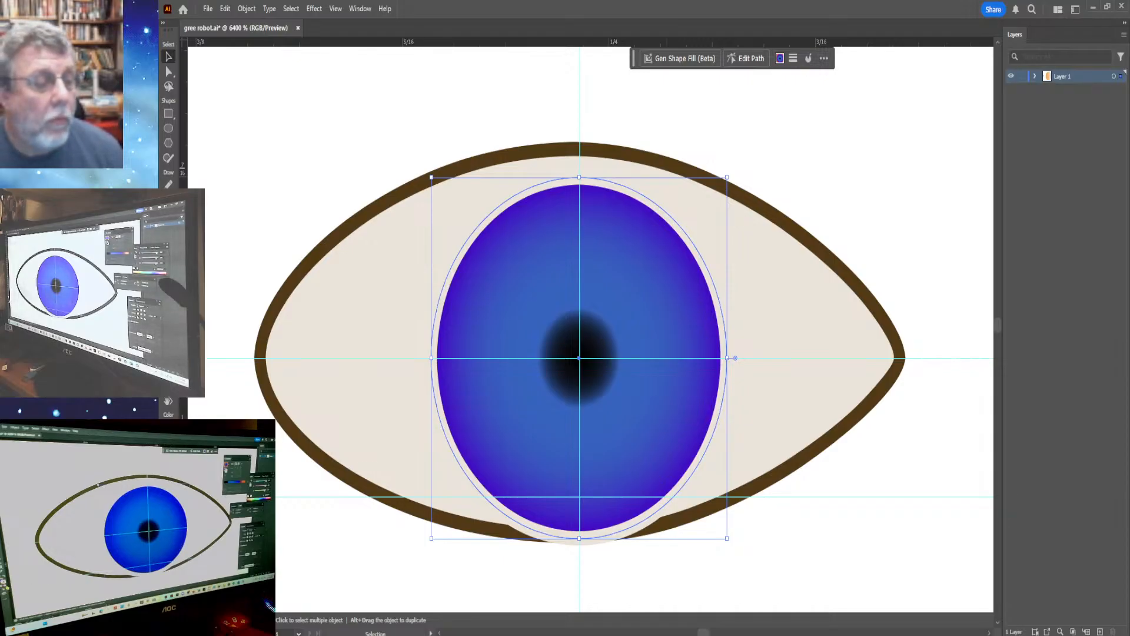
{"action": "key", "text": "slash"}
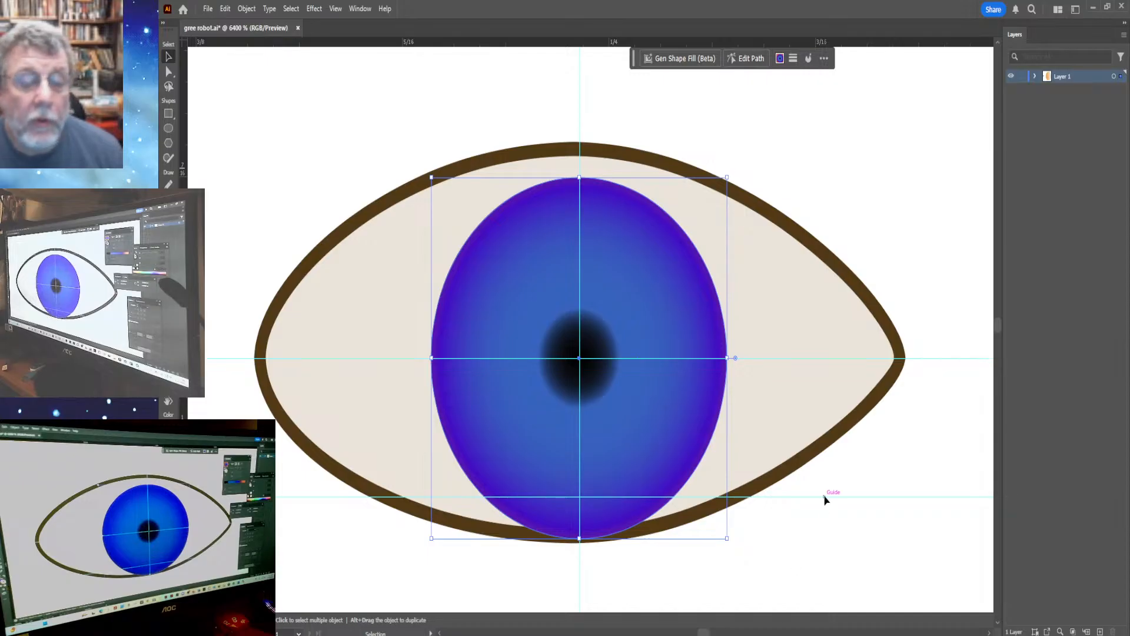
{"action": "left_click", "coordinate": [815, 533]}
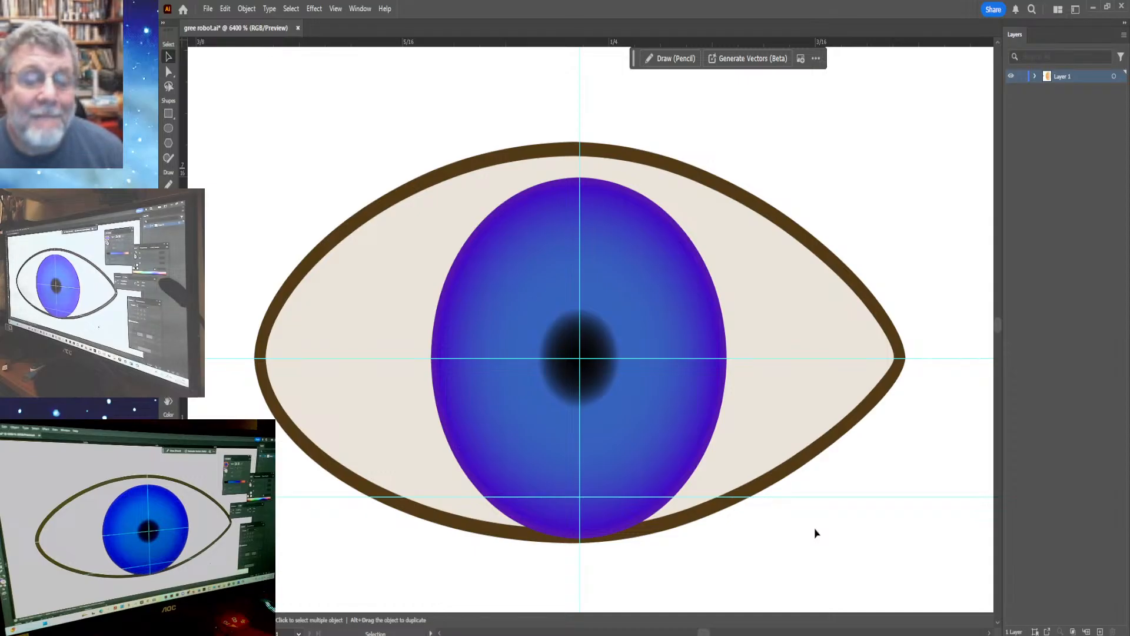
{"action": "left_click", "coordinate": [614, 383]}
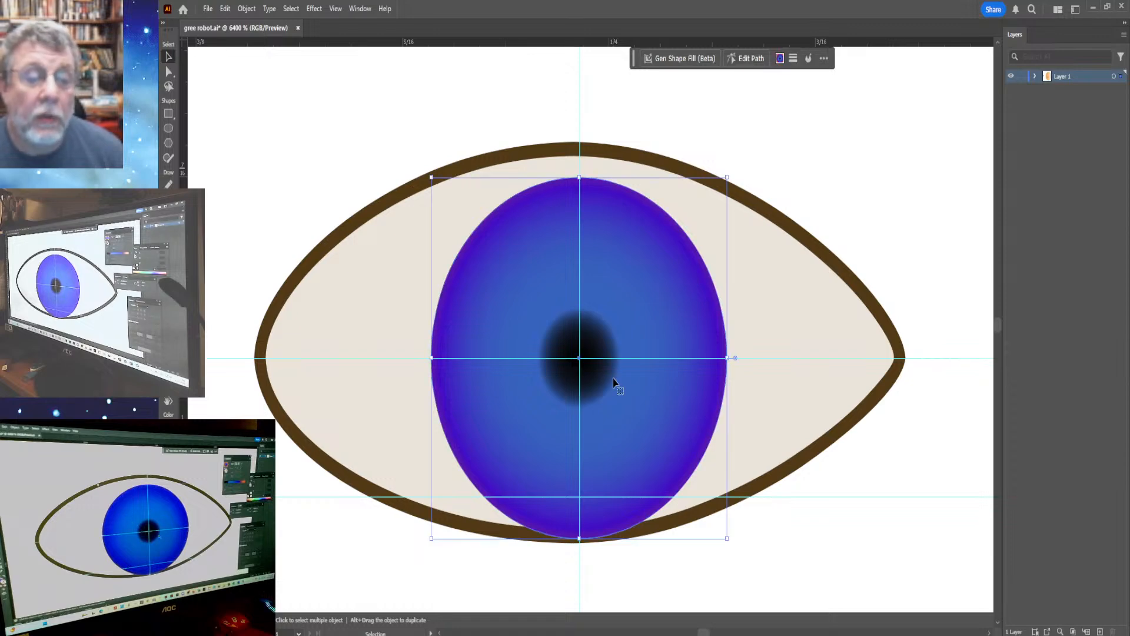
{"action": "key", "text": "Up"}
{"action": "key", "text": "Up"}
{"action": "key", "text": "Up"}
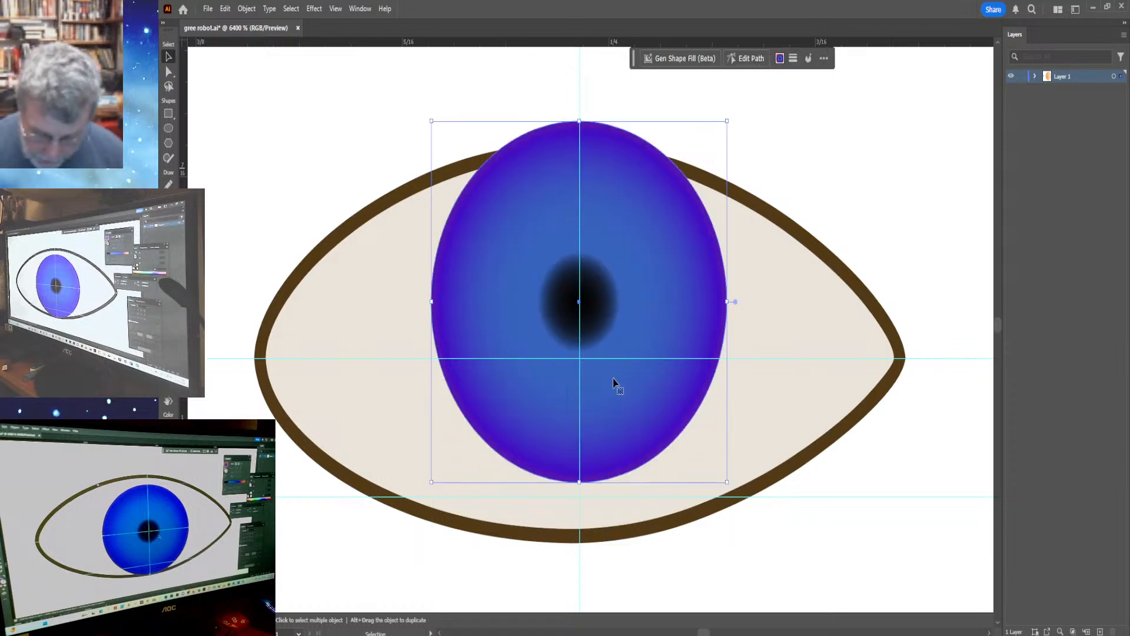
{"action": "key", "text": "Down"}
{"action": "key", "text": "Down"}
{"action": "key", "text": "Down"}
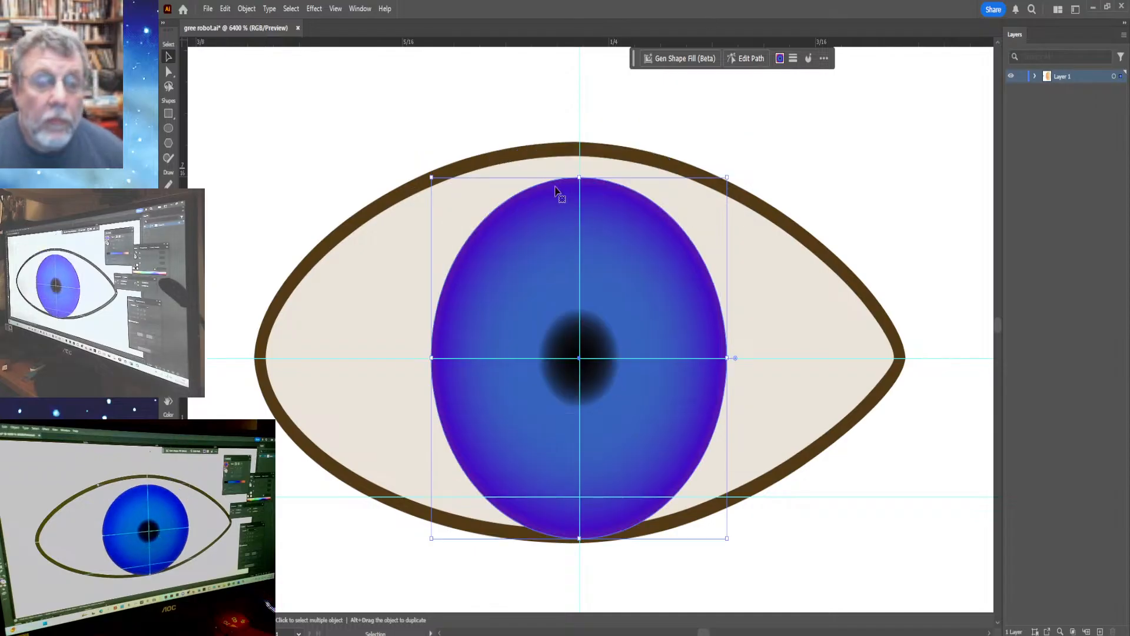
Move the iris slightly upward so it fits between the upper and lower edges of the eye outline.
{"action": "left_click_drag", "start_coordinate": [583, 368], "coordinate": [577, 350]}
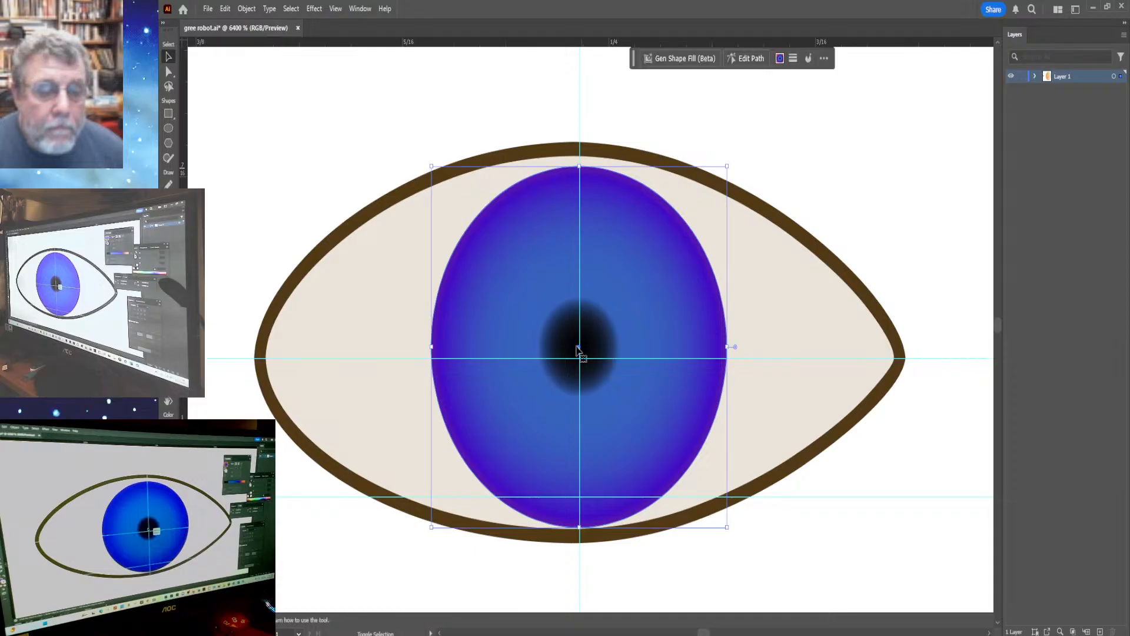
{"action": "left_click", "coordinate": [839, 526]}
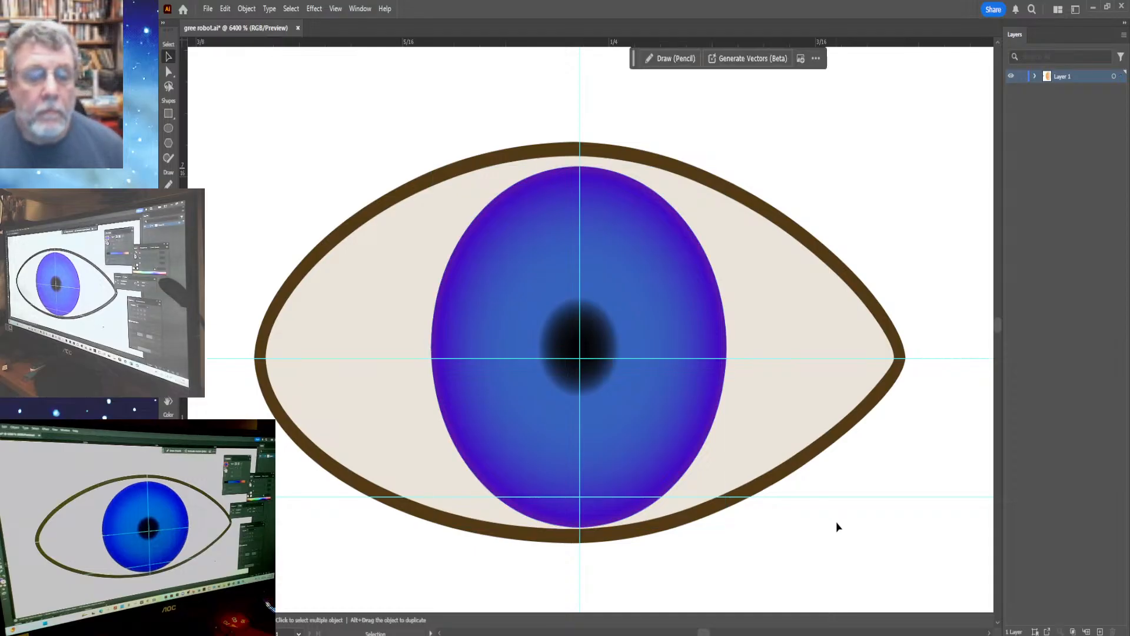
{"action": "key", "text": "a"}
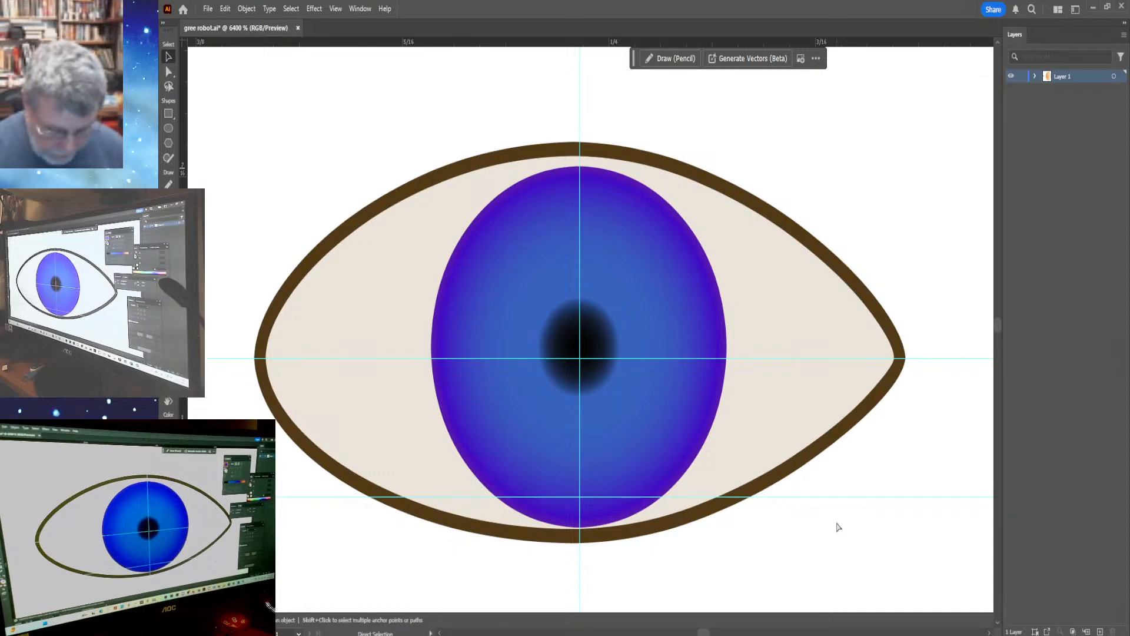
Check the eye against the head and nose on the whole artboard, and return to a close view of the eye.
{"action": "key", "text": "ctrl+0"}
{"action": "key", "text": "v"}
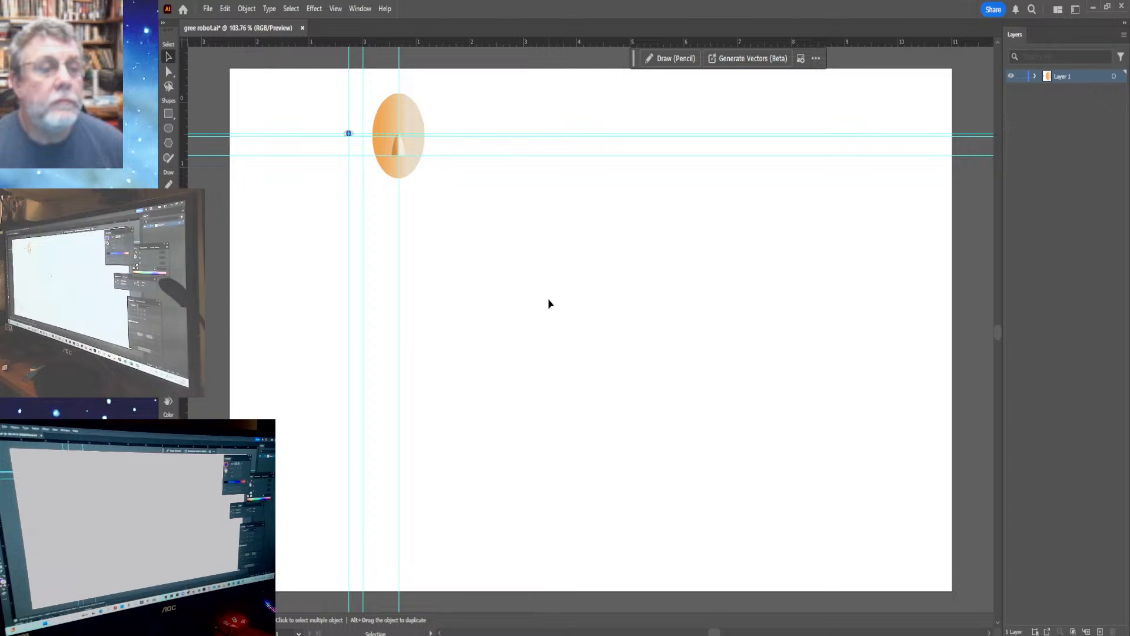
{"action": "key", "text": "z"}
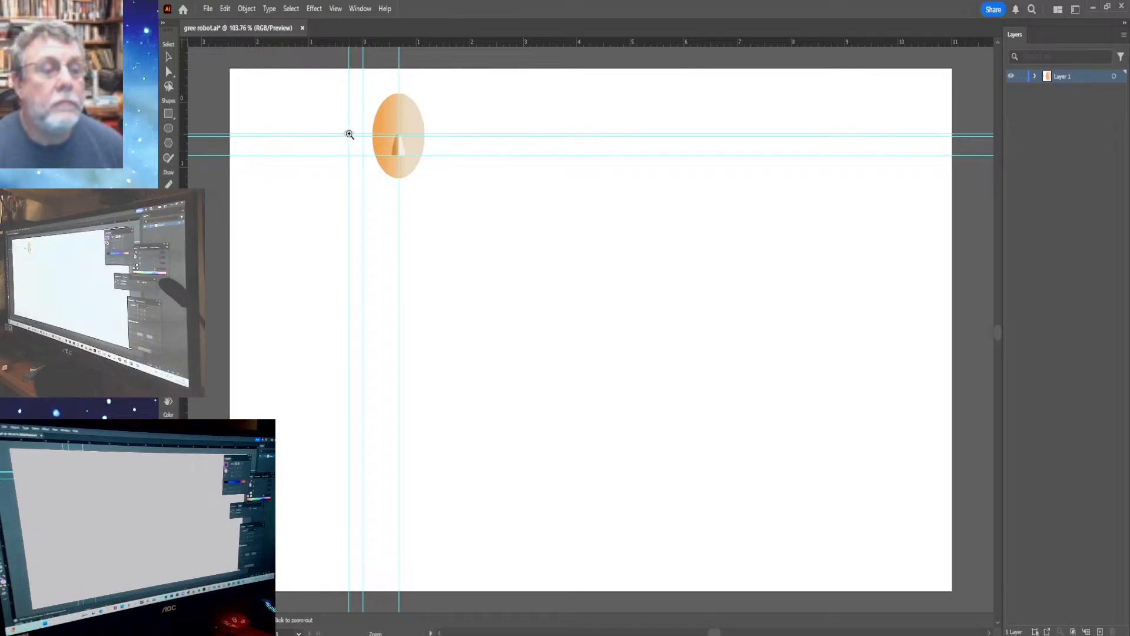
{"action": "left_click", "coordinate": [349, 134]}
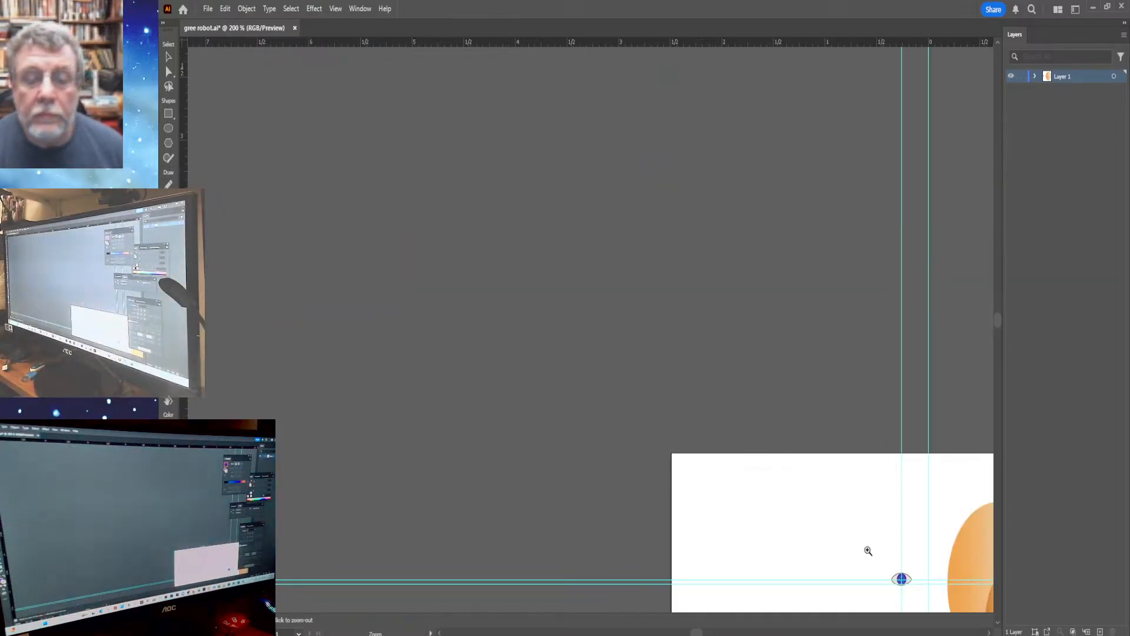
{"action": "left_click", "coordinate": [904, 580]}
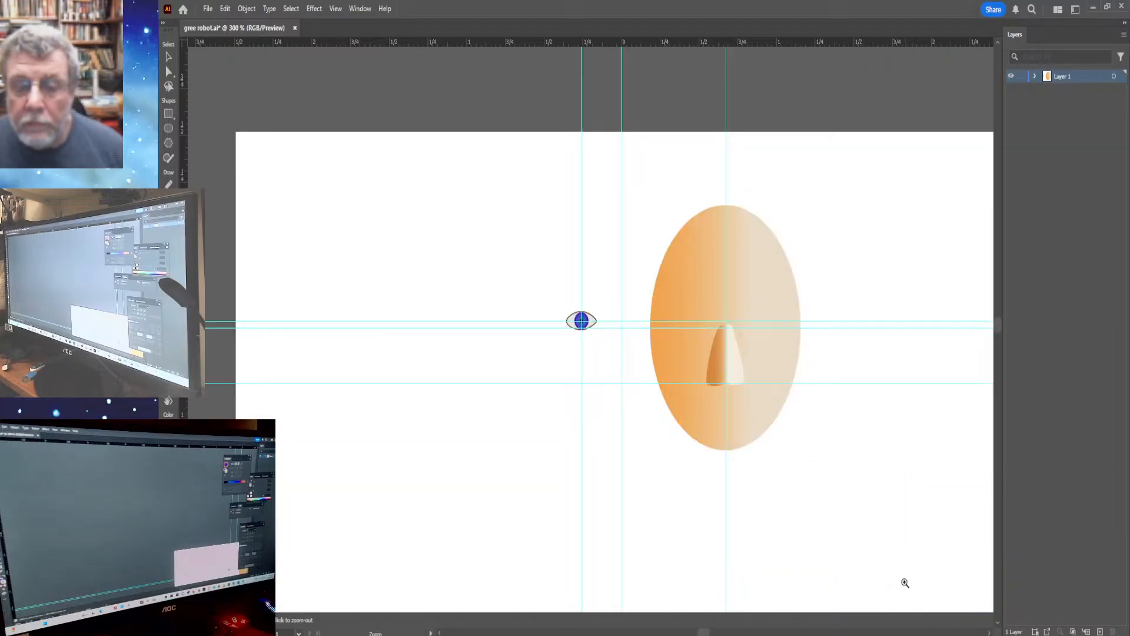
{"action": "left_click", "coordinate": [589, 323]}
{"action": "left_click", "coordinate": [584, 323]}
{"action": "left_click", "coordinate": [583, 323]}
{"action": "left_click", "coordinate": [582, 323]}
{"action": "left_click", "coordinate": [581, 322]}
{"action": "left_click", "coordinate": [581, 322]}
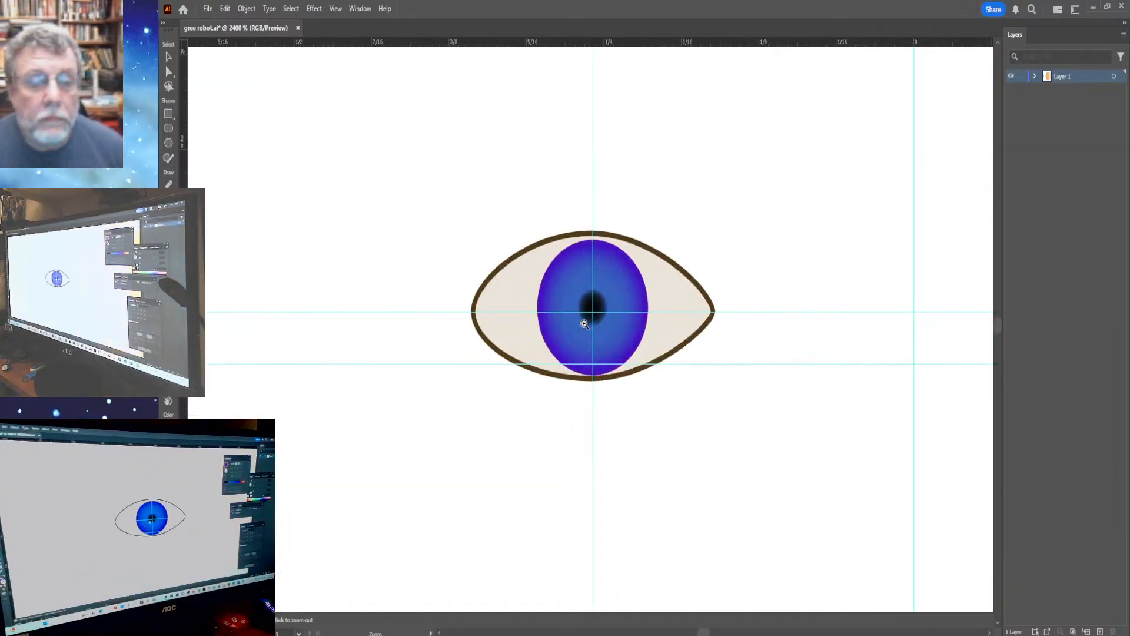
{"action": "left_click", "coordinate": [593, 311]}
{"action": "left_click", "coordinate": [593, 310]}
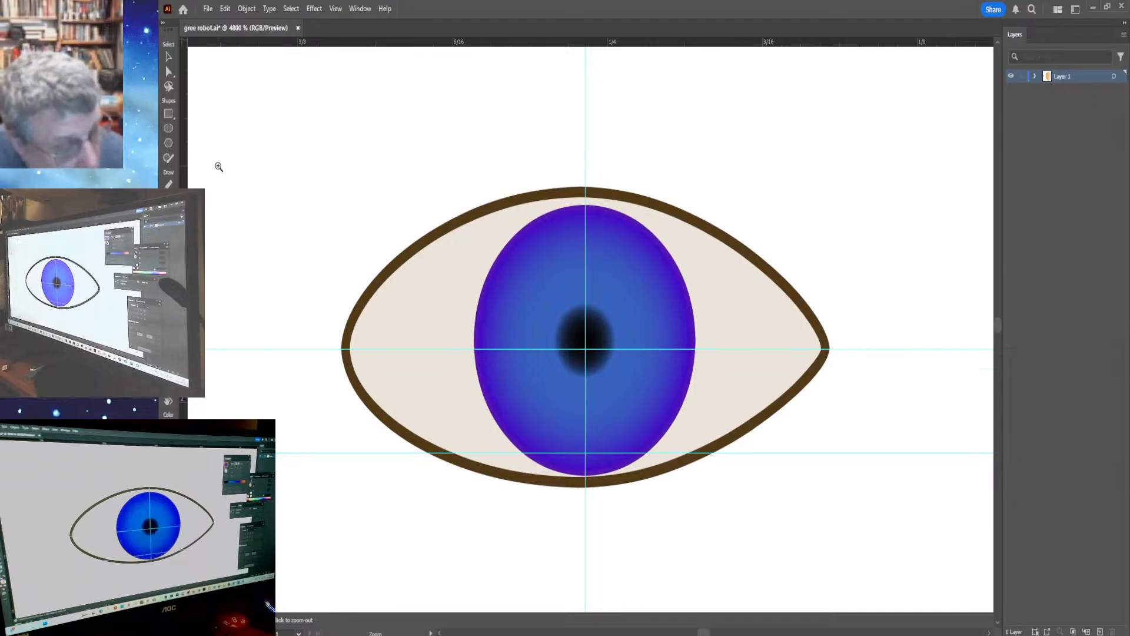
Shift the iris slightly right and up from the vertical guide, keeping it inside the eye outline.
{"action": "left_click", "coordinate": [168, 57]}
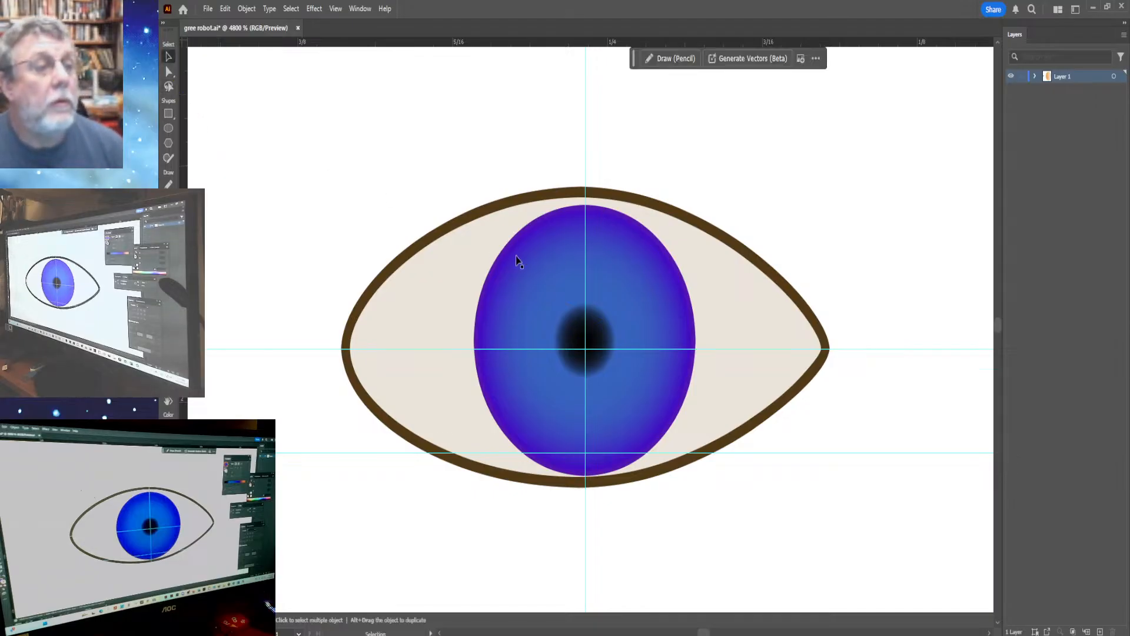
{"action": "left_click", "coordinate": [598, 296]}
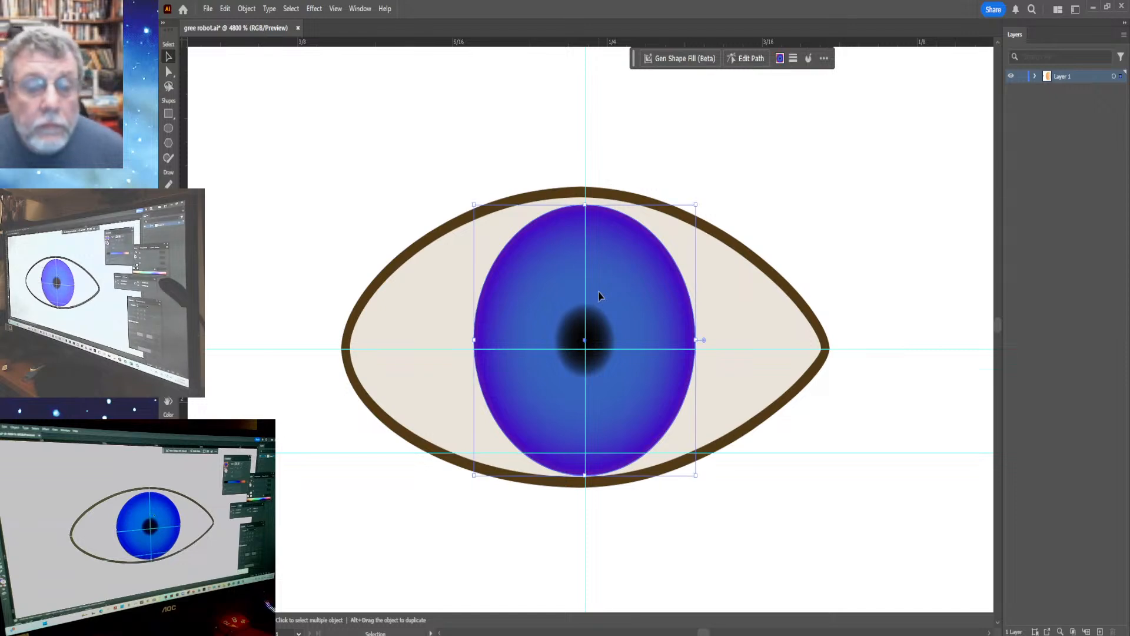
{"action": "left_click_drag", "start_coordinate": [599, 292], "coordinate": [616, 298]}
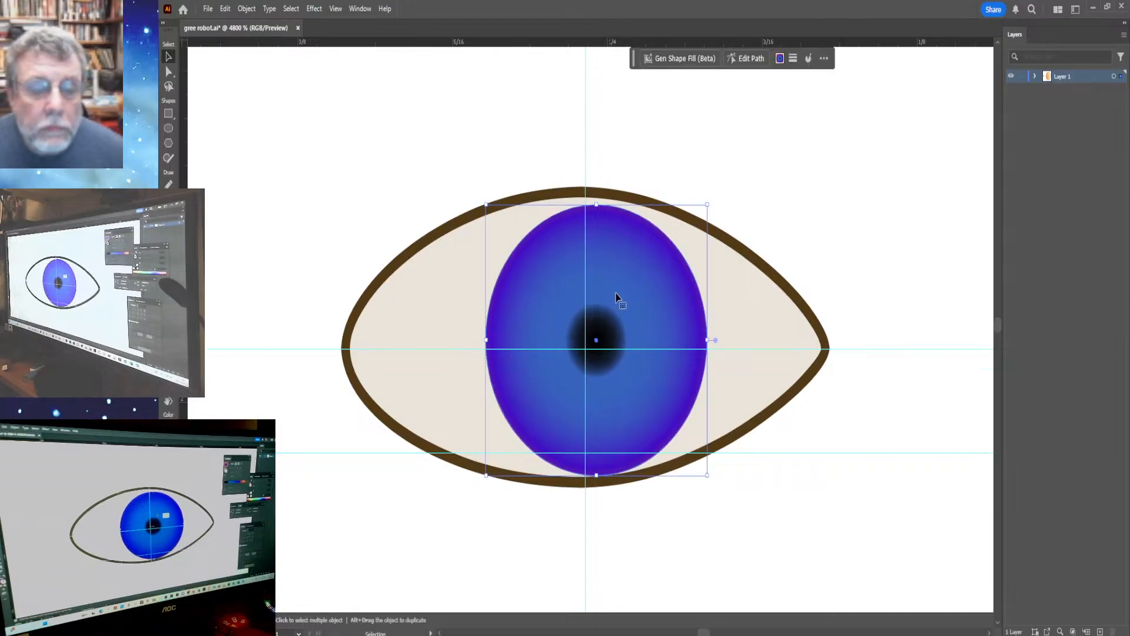
{"action": "key", "text": "ctrl+shift+a"}
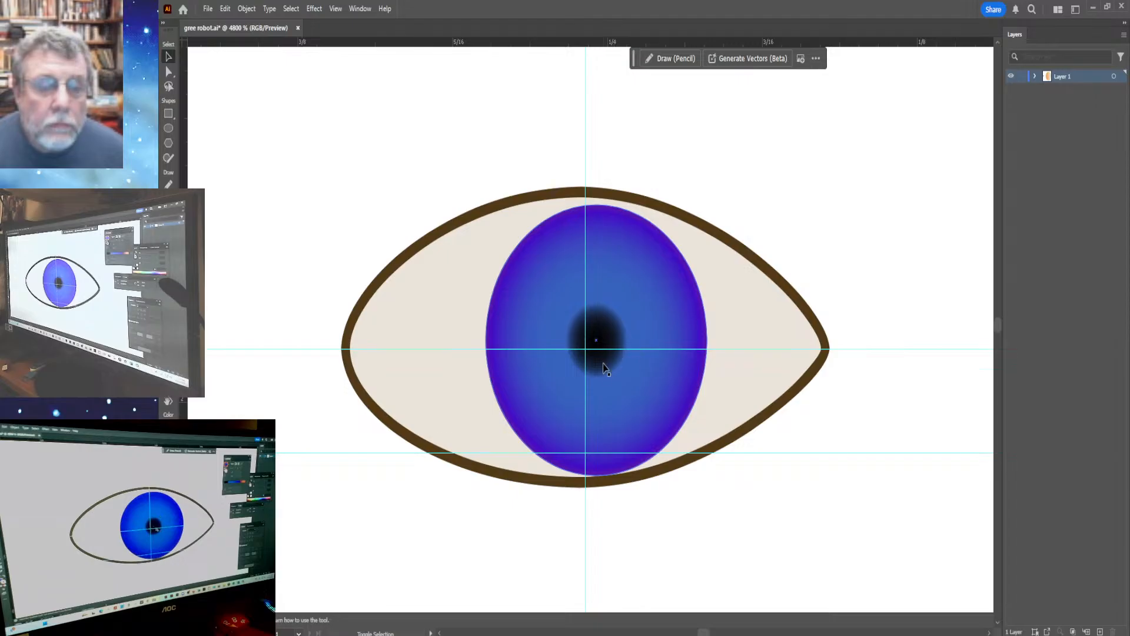
{"action": "left_click_drag", "start_coordinate": [610, 379], "coordinate": [614, 381]}
{"action": "left_click", "coordinate": [835, 546]}
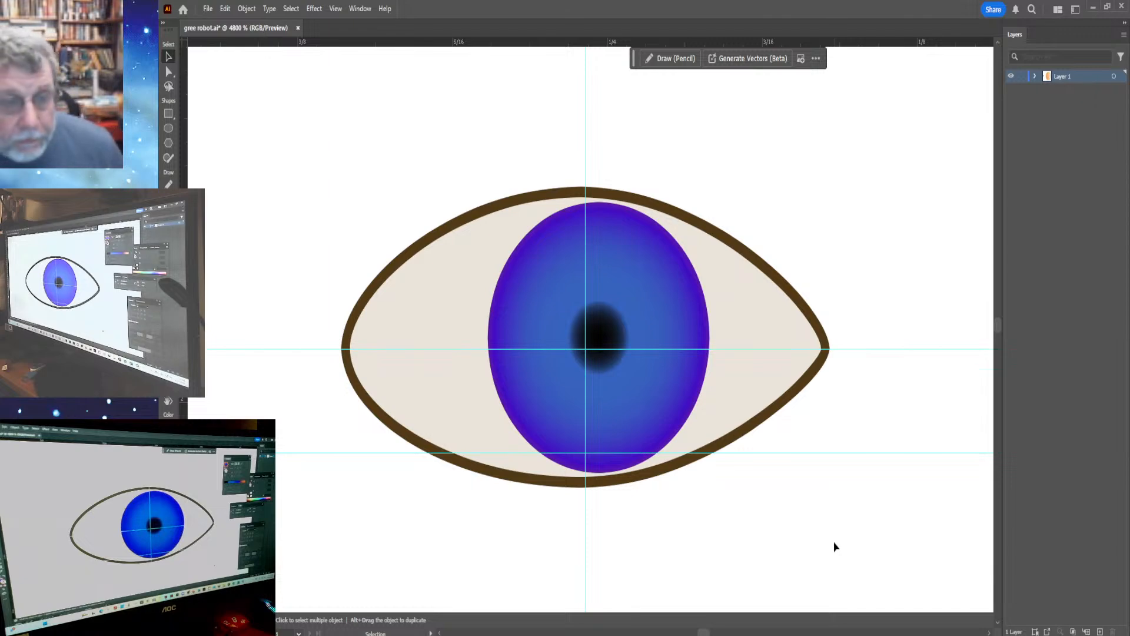
Group the eye outline and the iris into one object.
{"action": "left_click", "coordinate": [168, 57]}
{"action": "left_click_drag", "start_coordinate": [238, 167], "coordinate": [846, 513]}
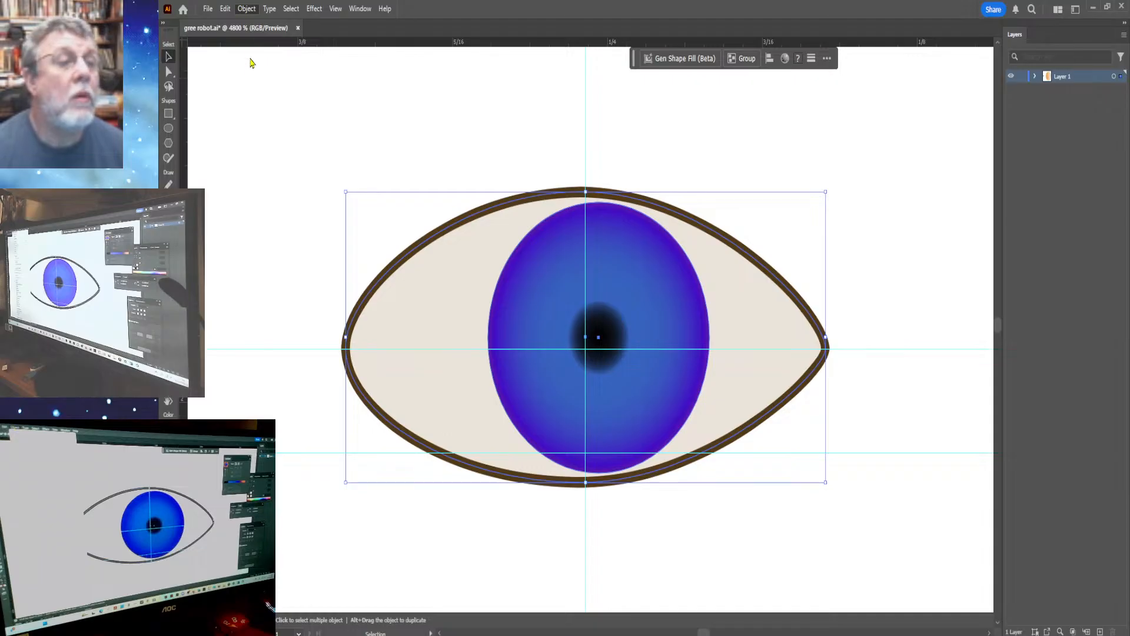
{"action": "key", "text": "ctrl+g"}
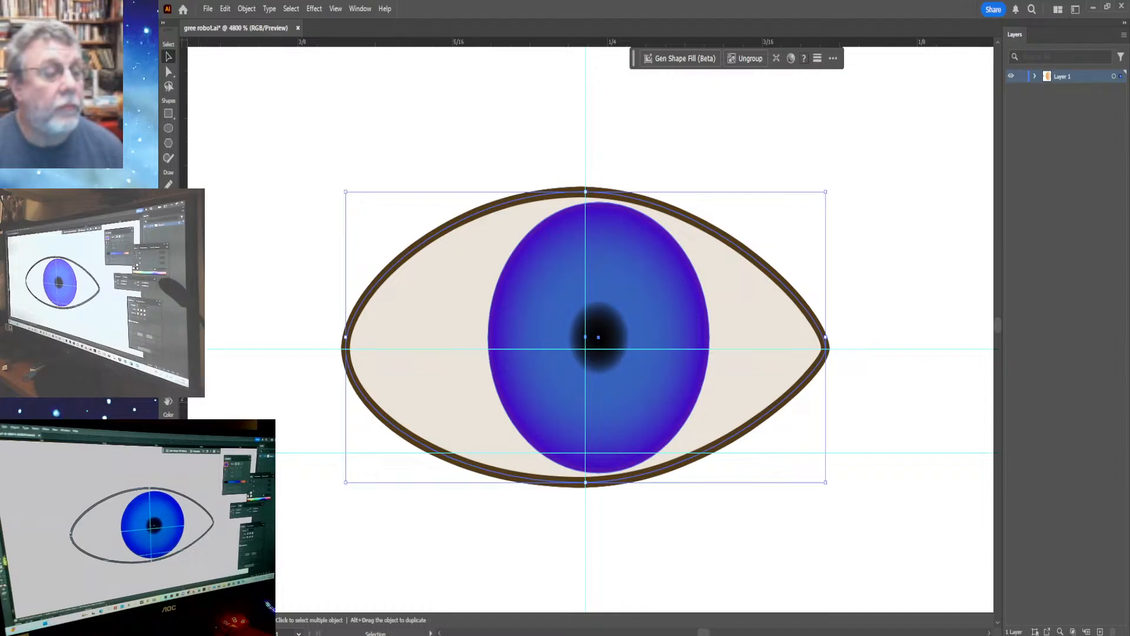
Duplicate the grouped eye to the right at the same height and reflect the copy across a vertical axis.
{"action": "key", "text": "z"}
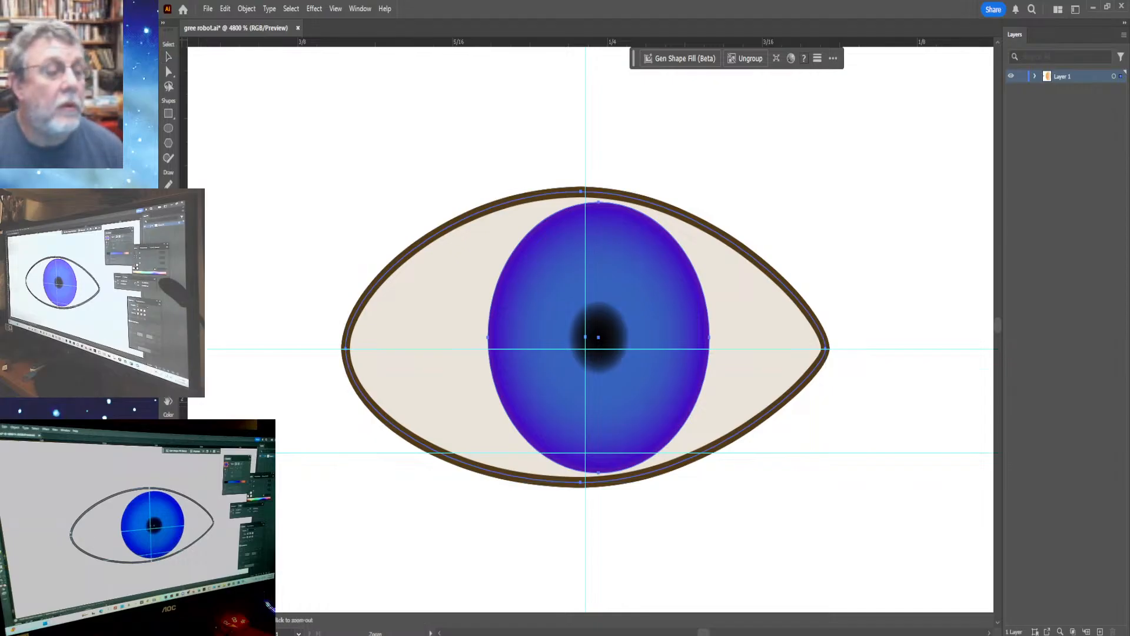
{"action": "left_click", "coordinate": [615, 345], "text": "alt"}
{"action": "left_click", "coordinate": [612, 346], "text": "alt"}
{"action": "left_click", "coordinate": [609, 348], "text": "alt"}
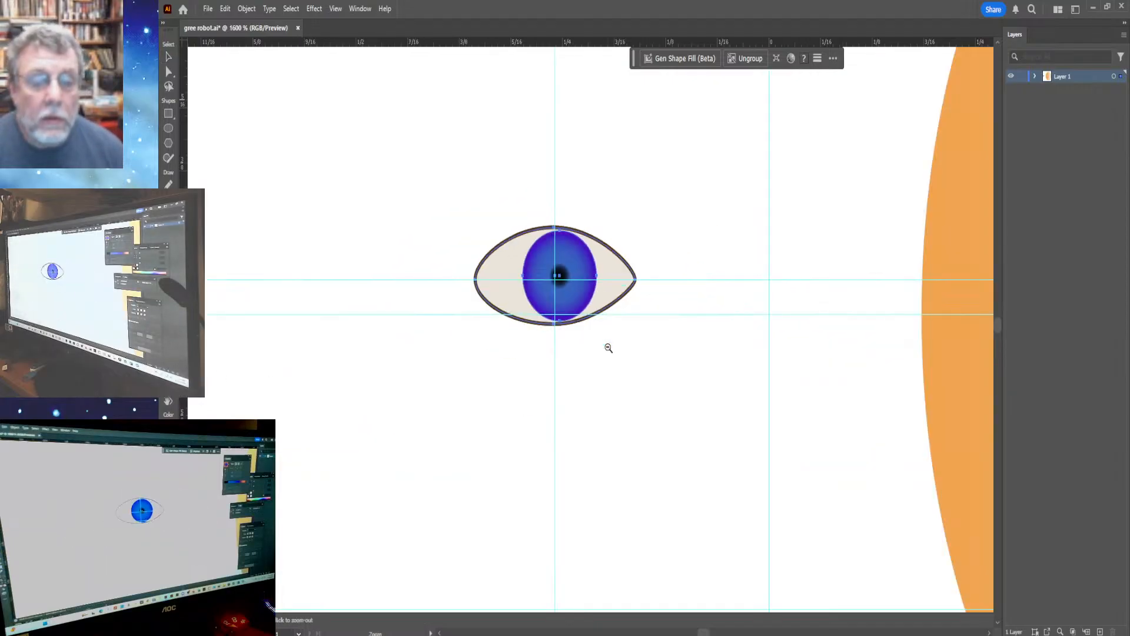
{"action": "left_click", "coordinate": [609, 348], "text": "alt"}
{"action": "left_click", "coordinate": [609, 348], "text": "alt"}
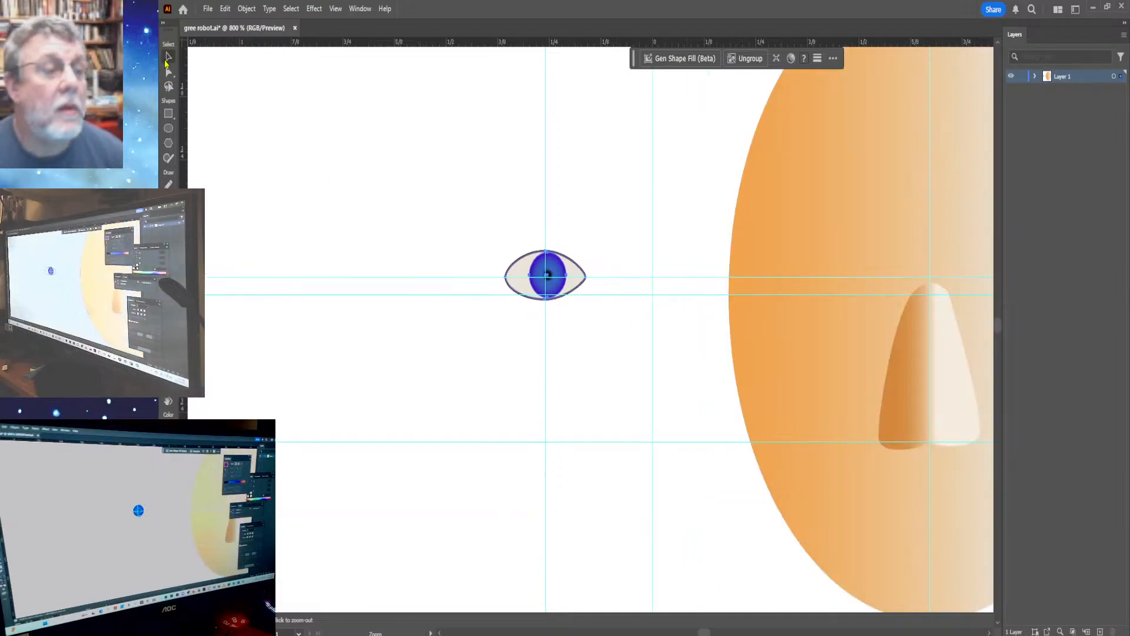
{"action": "left_click", "coordinate": [168, 59]}
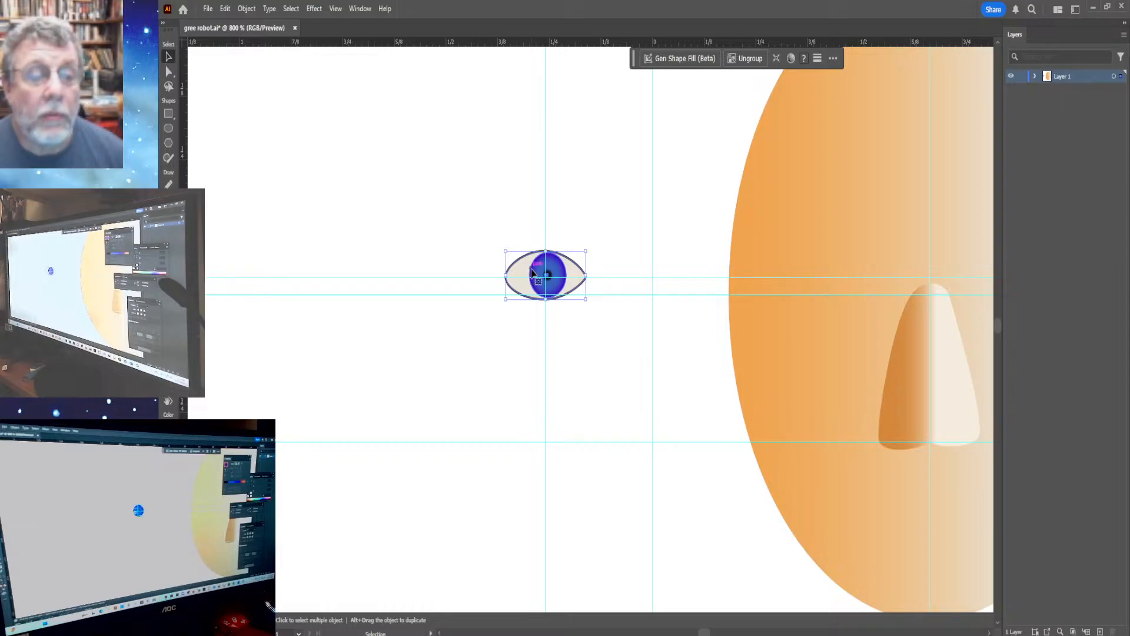
{"action": "left_click_drag", "start_coordinate": [532, 273], "coordinate": [645, 273], "text": "alt"}
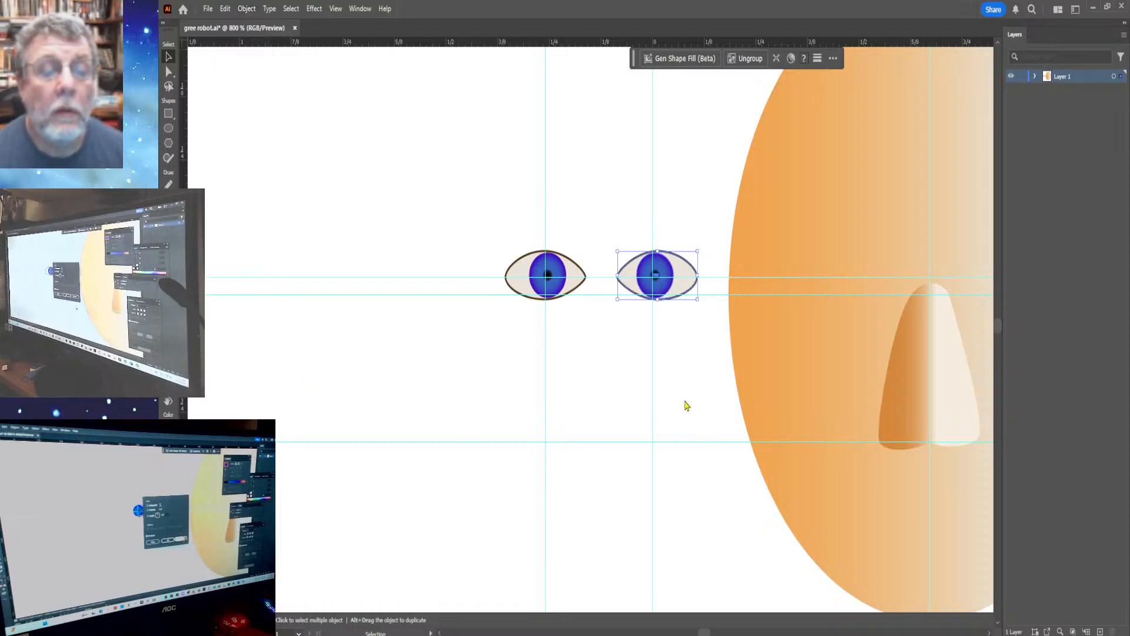
{"action": "left_click", "coordinate": [618, 395]}
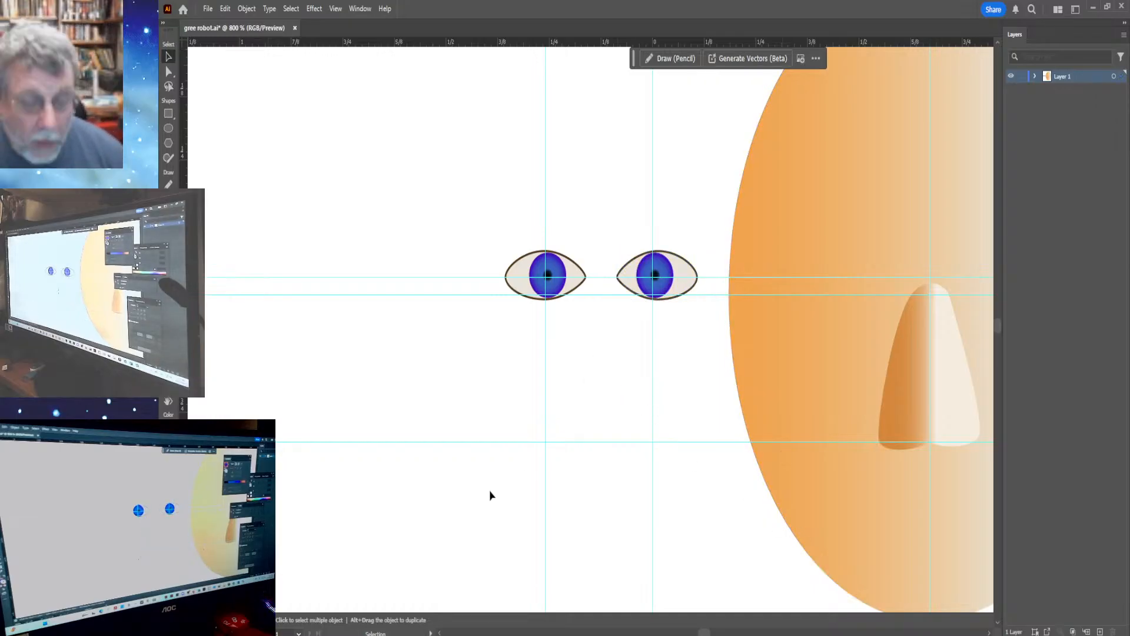
Set the ruler origin on the head's vertical centre guide near the top of the nose.
{"action": "left_click_drag", "start_coordinate": [682, 510], "coordinate": [394, 507]}
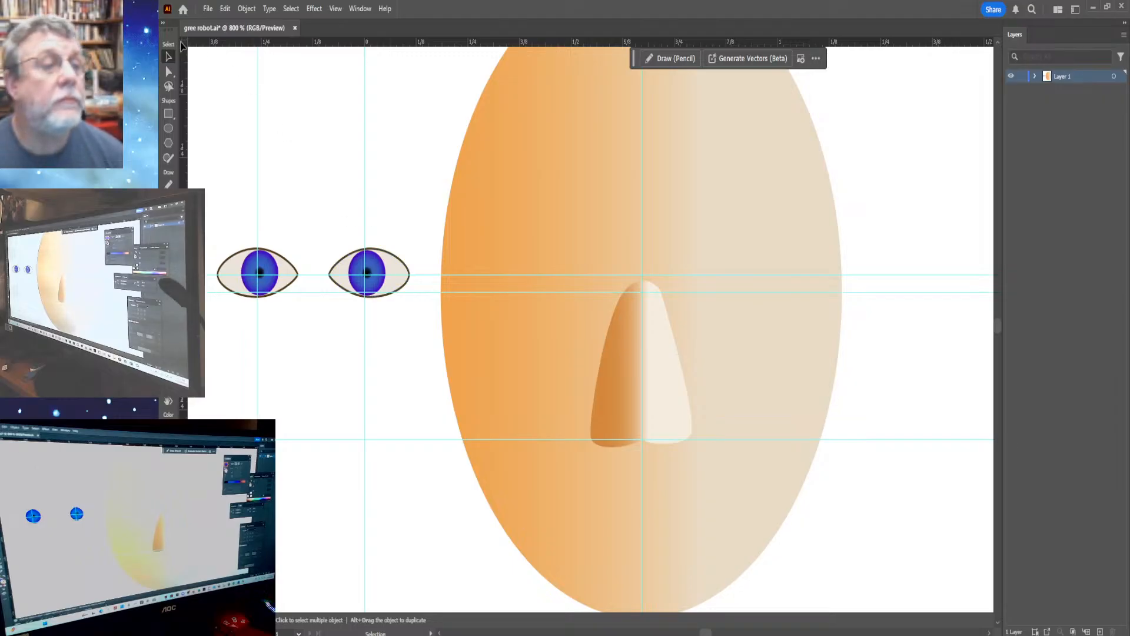
{"action": "left_click_drag", "start_coordinate": [185, 45], "coordinate": [642, 288]}
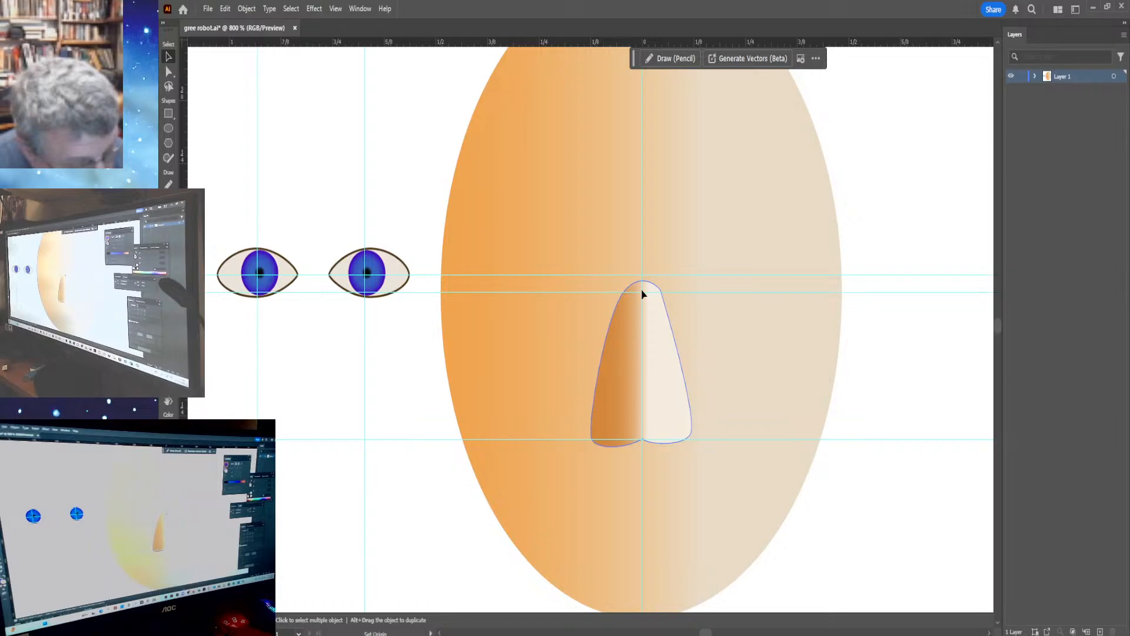
Place two vertical guides on the head, one at each outer edge of the nose.
{"action": "left_click_drag", "start_coordinate": [182, 359], "coordinate": [559, 367]}
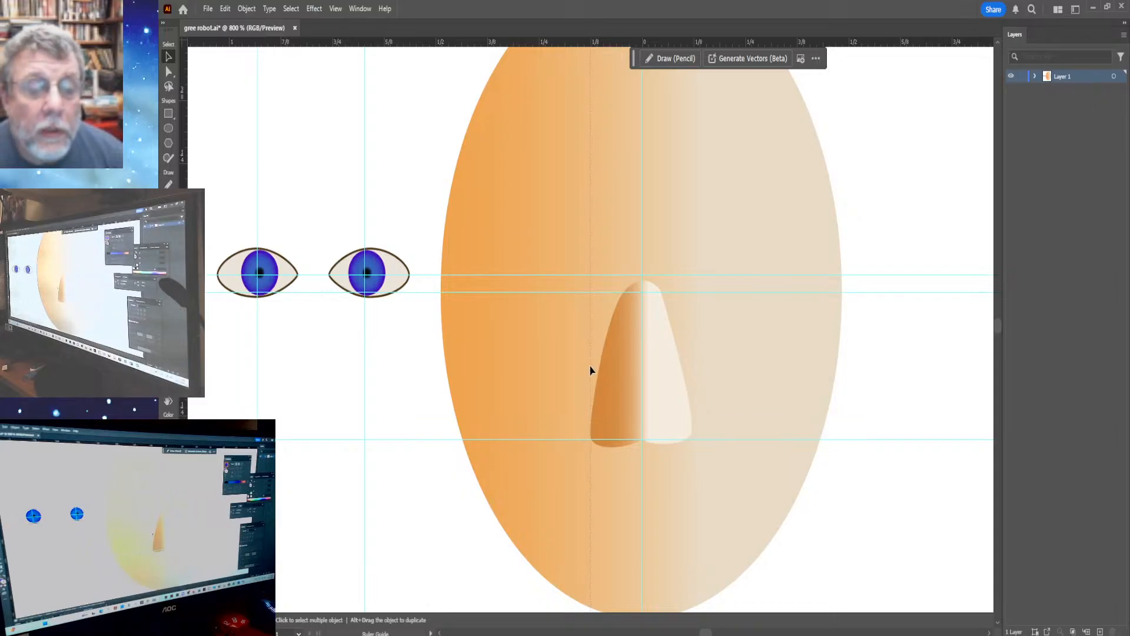
{"action": "left_click_drag", "start_coordinate": [591, 371], "coordinate": [591, 370]}
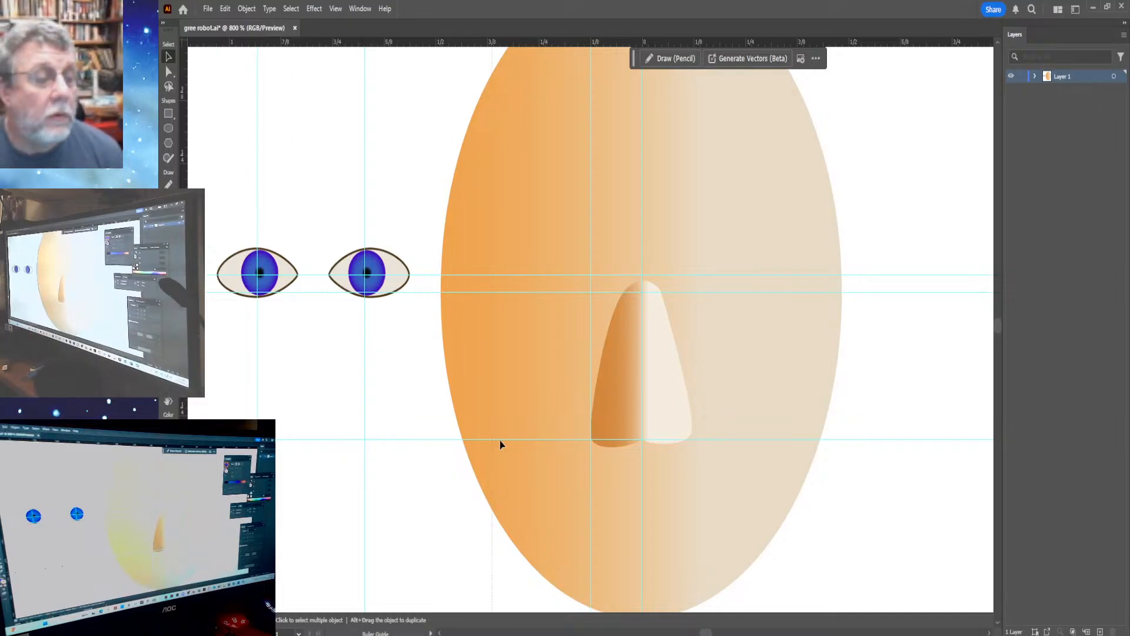
{"action": "left_click_drag", "start_coordinate": [646, 478], "coordinate": [691, 481]}
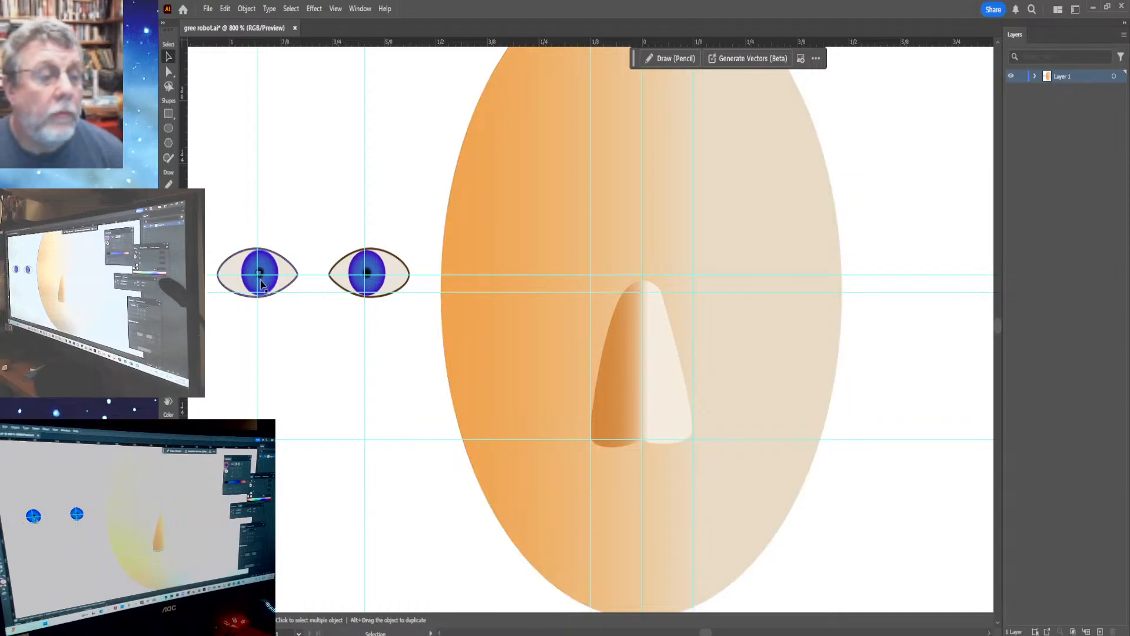
Move both eyes onto the head, inner corners on the nose-edge guides and centred on the horizontal guide near the nose's top, and hide all guides.
{"action": "left_click_drag", "start_coordinate": [272, 285], "coordinate": [553, 302]}
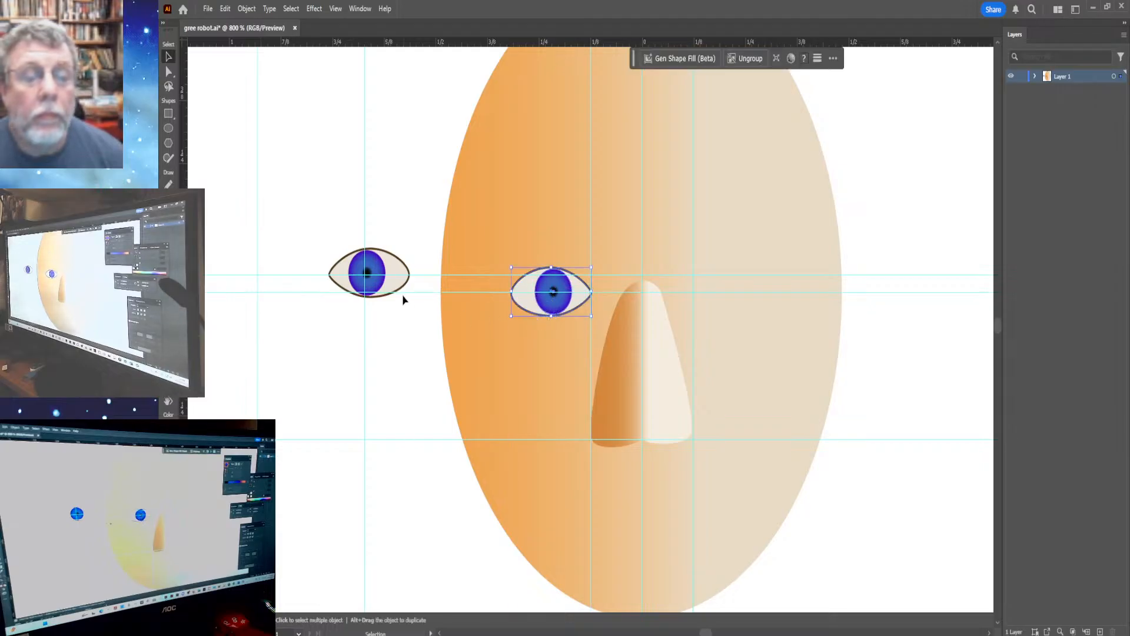
{"action": "left_click_drag", "start_coordinate": [377, 272], "coordinate": [744, 288]}
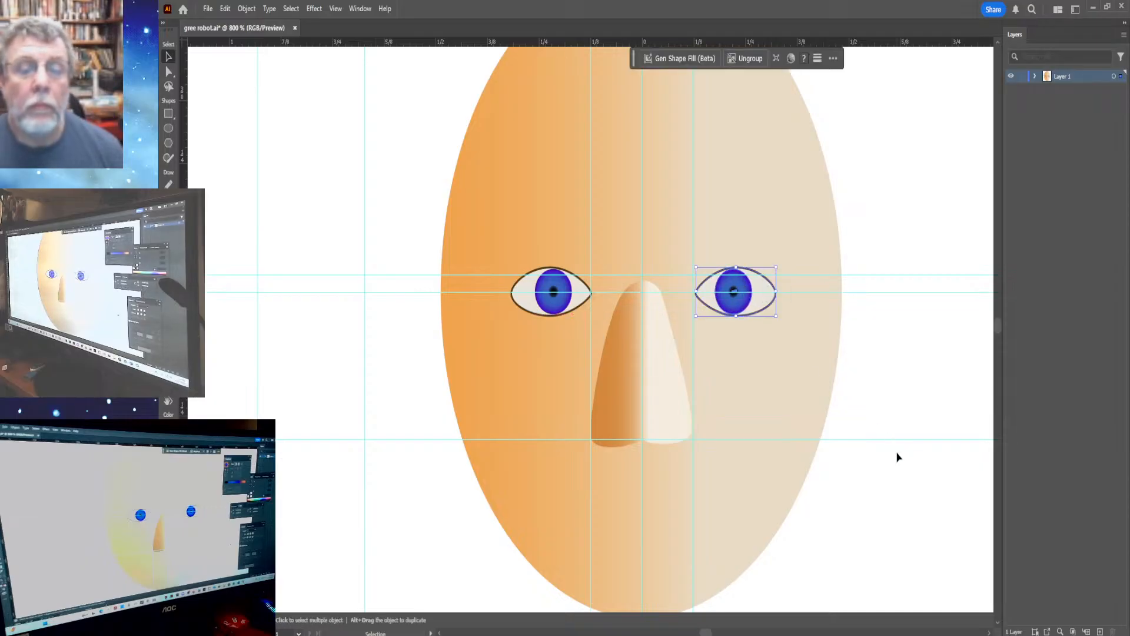
{"action": "key", "text": "ctrl+0"}
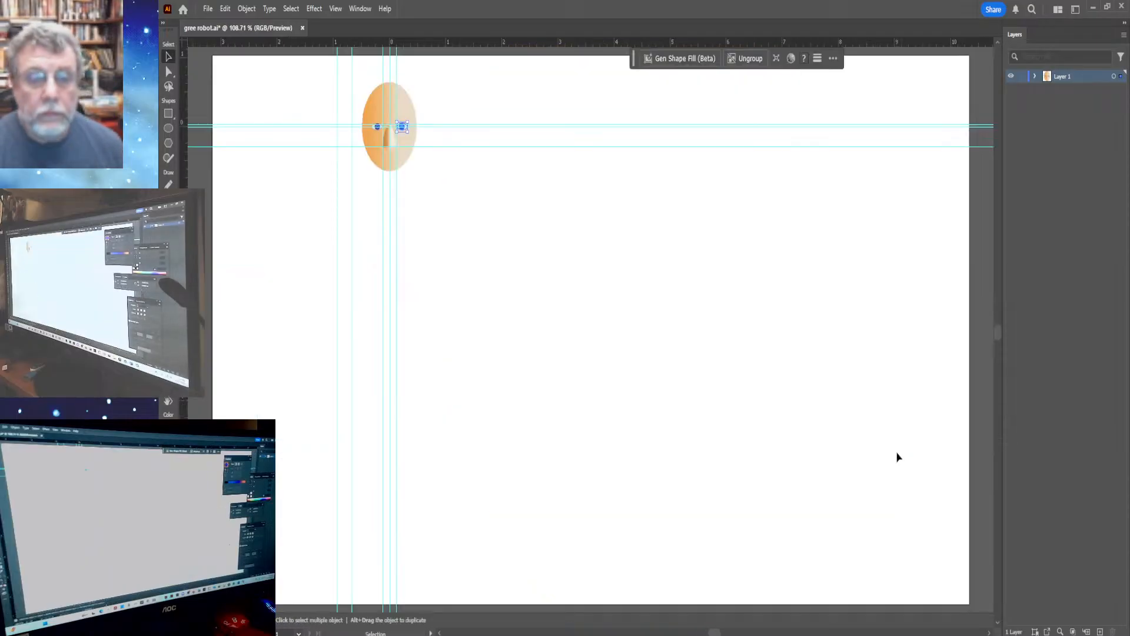
{"action": "left_click", "coordinate": [504, 248]}
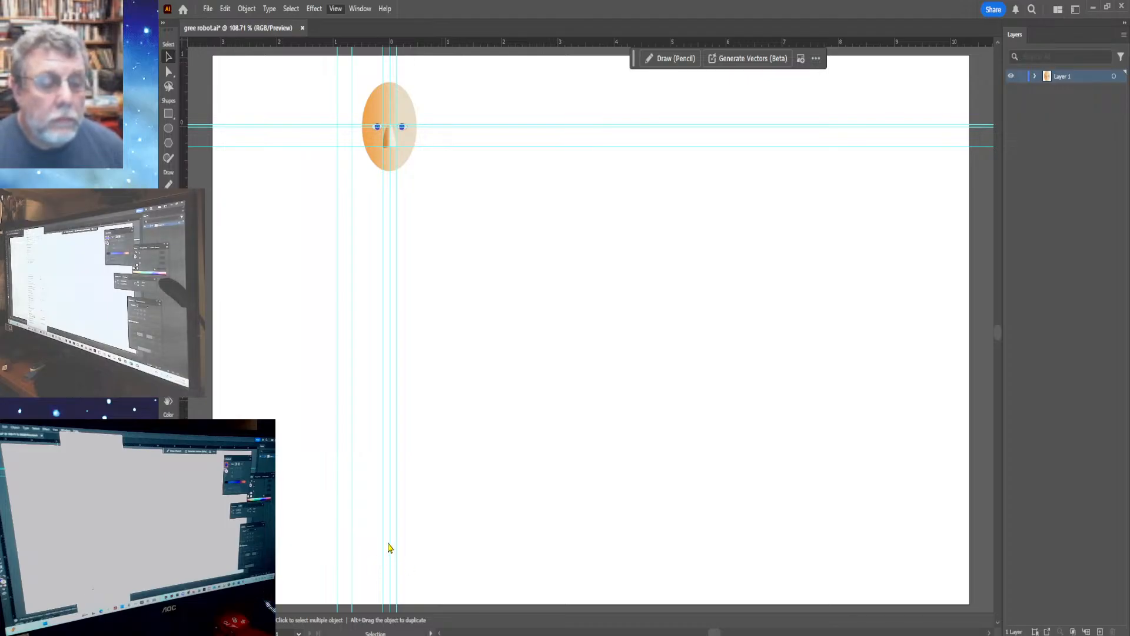
{"action": "key", "text": "ctrl+semicolon"}
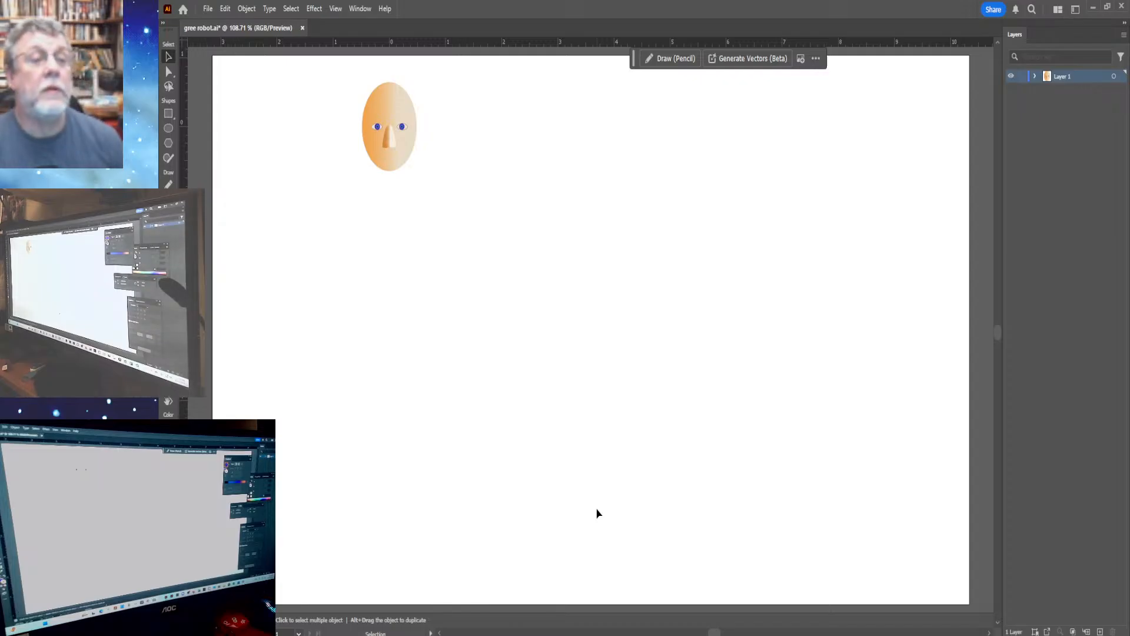
Select the eye group on the darker orange half of the face.
{"action": "key", "text": "z"}
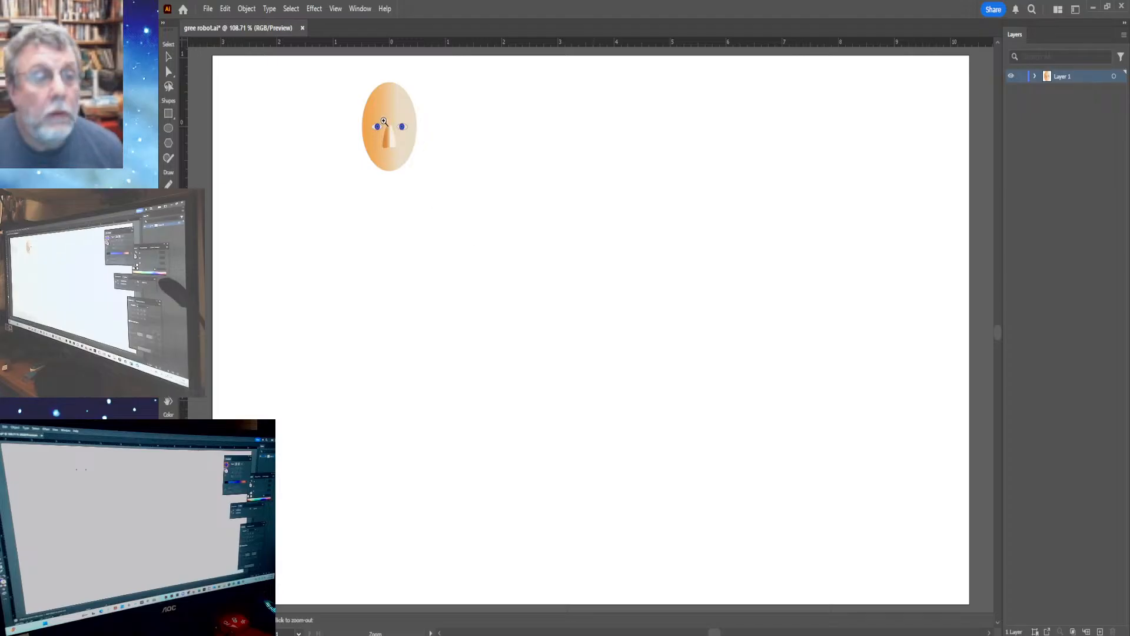
{"action": "left_click", "coordinate": [394, 125]}
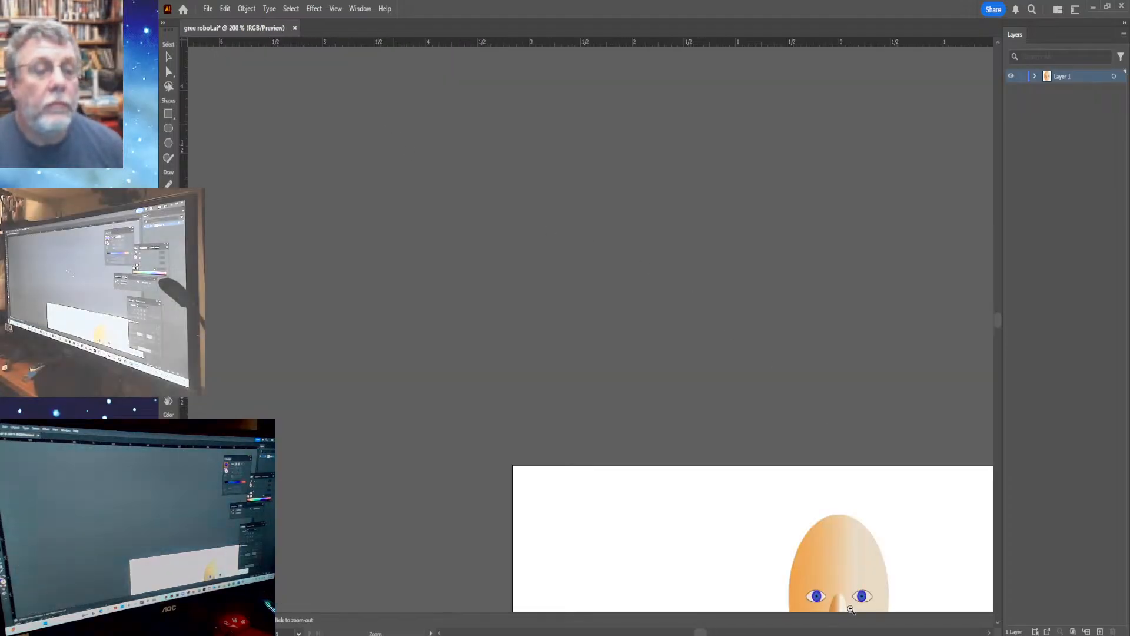
{"action": "left_click", "coordinate": [841, 599]}
{"action": "left_click", "coordinate": [577, 320]}
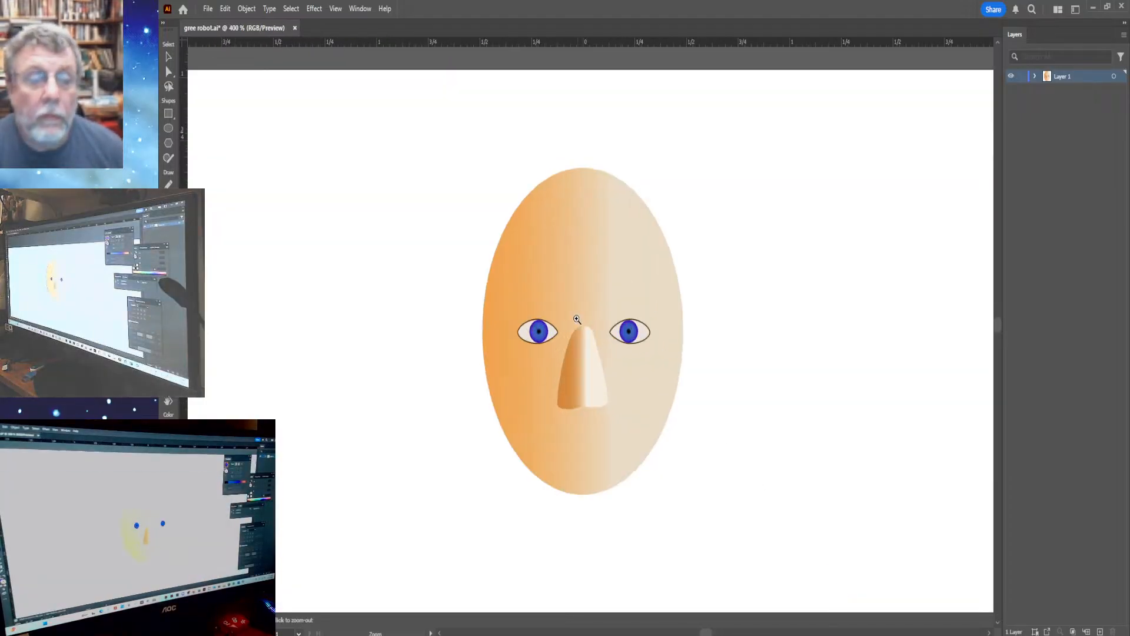
{"action": "left_click", "coordinate": [582, 343]}
{"action": "left_click", "coordinate": [598, 346]}
{"action": "left_click", "coordinate": [601, 313]}
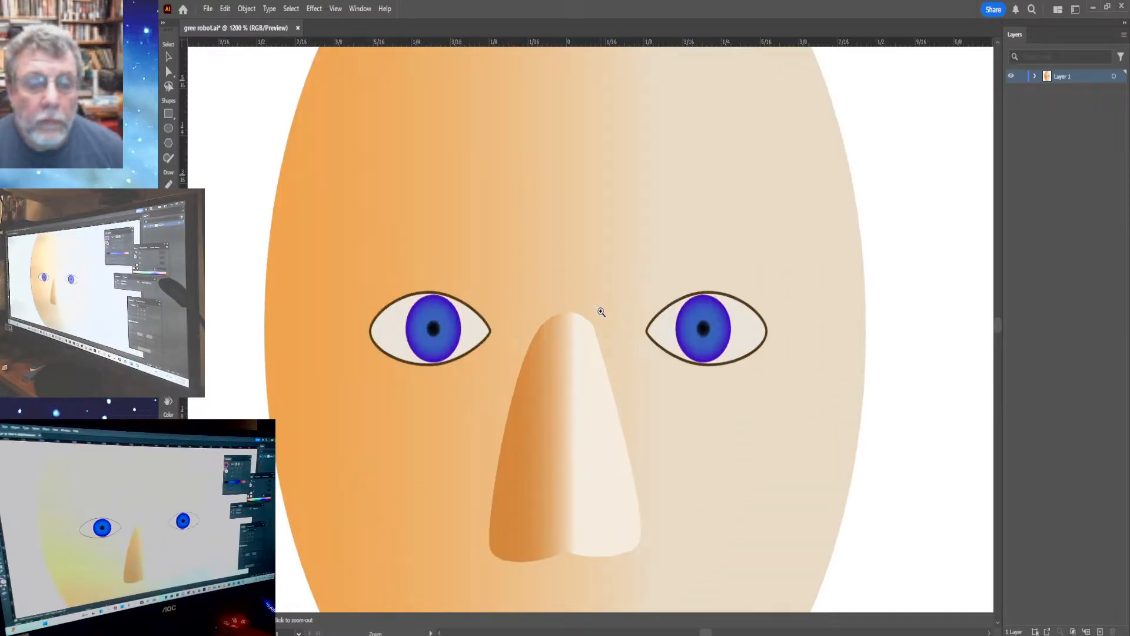
{"action": "left_click", "coordinate": [564, 313]}
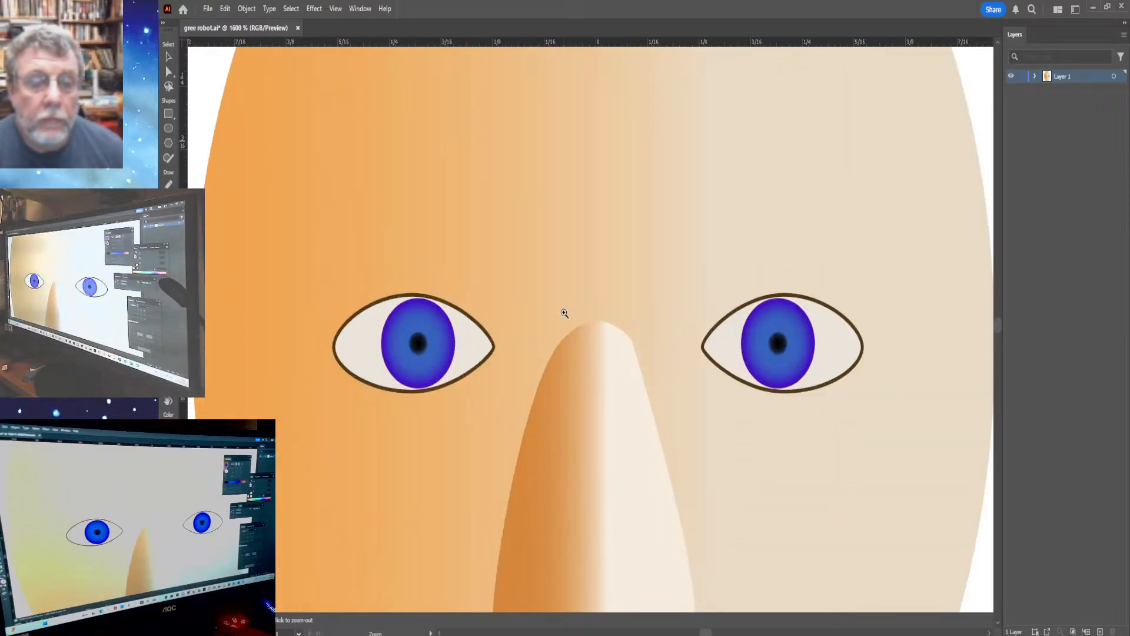
{"action": "left_click", "coordinate": [168, 73]}
{"action": "left_click", "coordinate": [168, 56]}
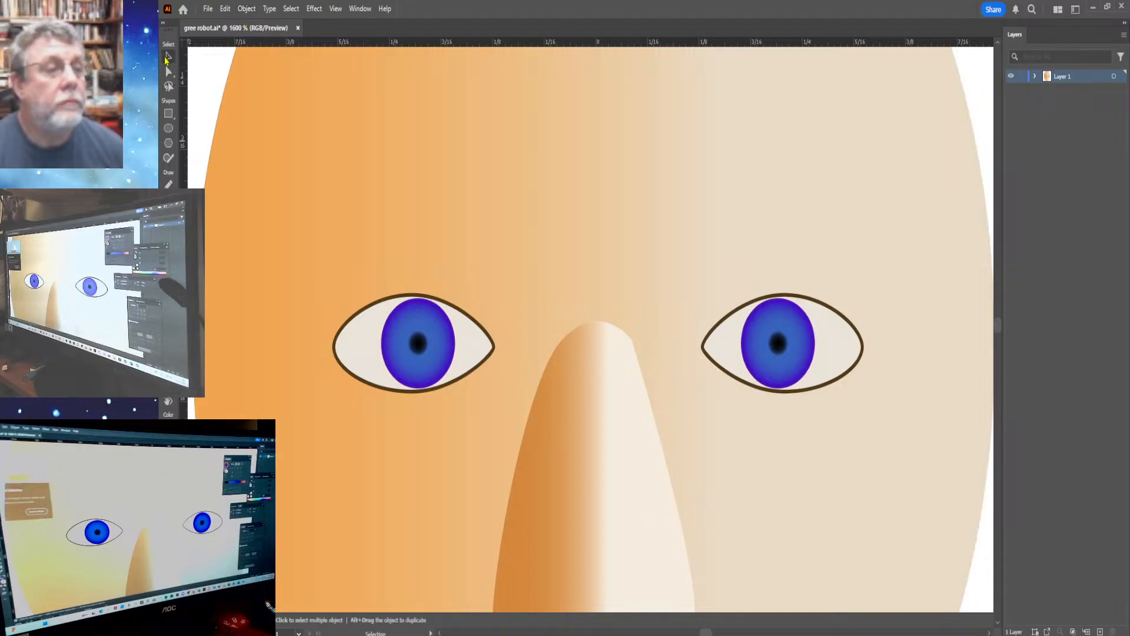
{"action": "left_click", "coordinate": [448, 358]}
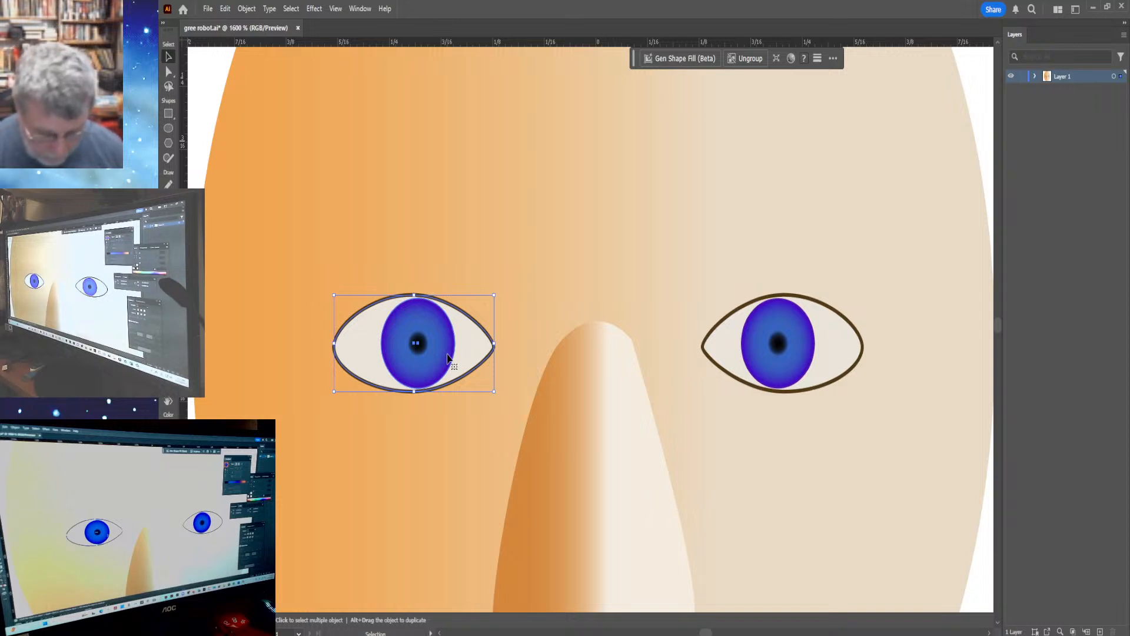
{"action": "key", "text": "alt+Right"}
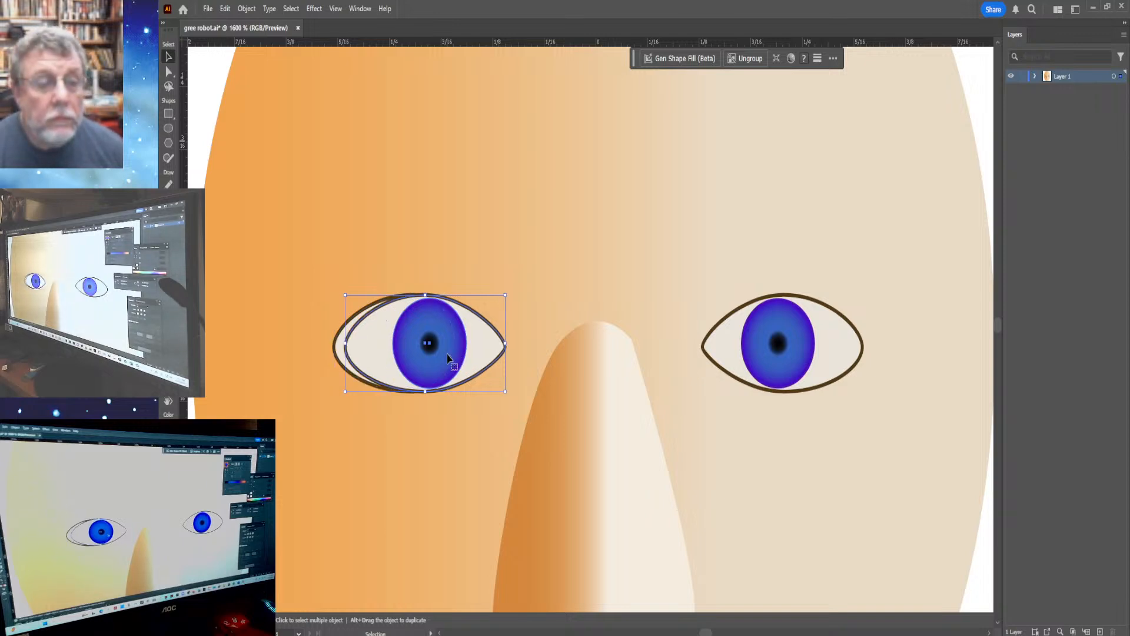
{"action": "key", "text": "a"}
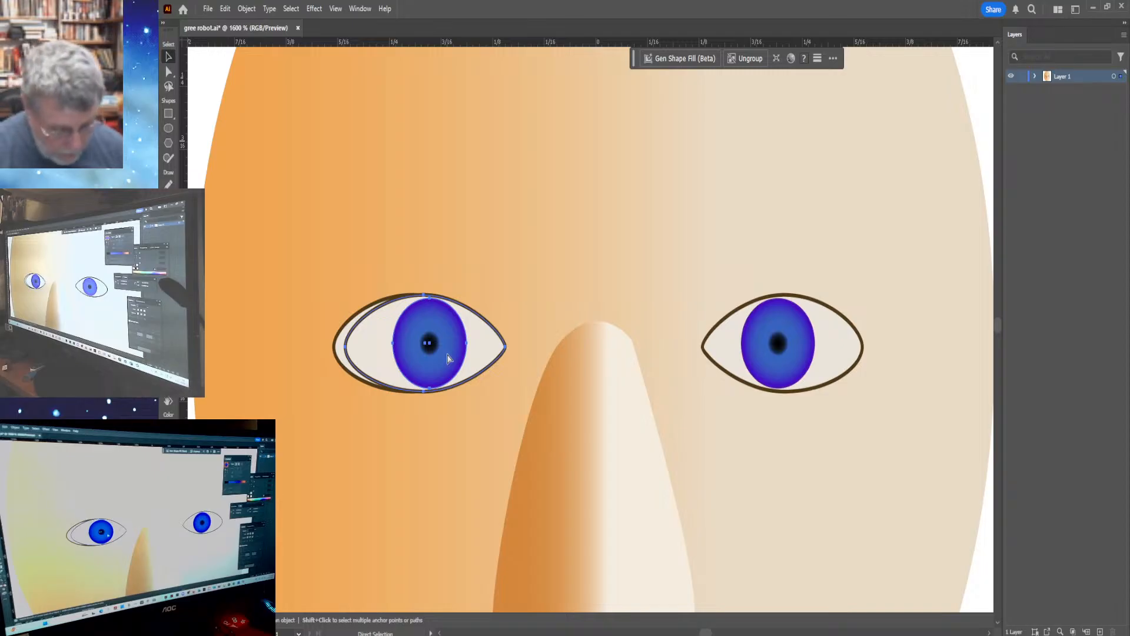
{"action": "key", "text": "ctrl+z"}
{"action": "key", "text": "v"}
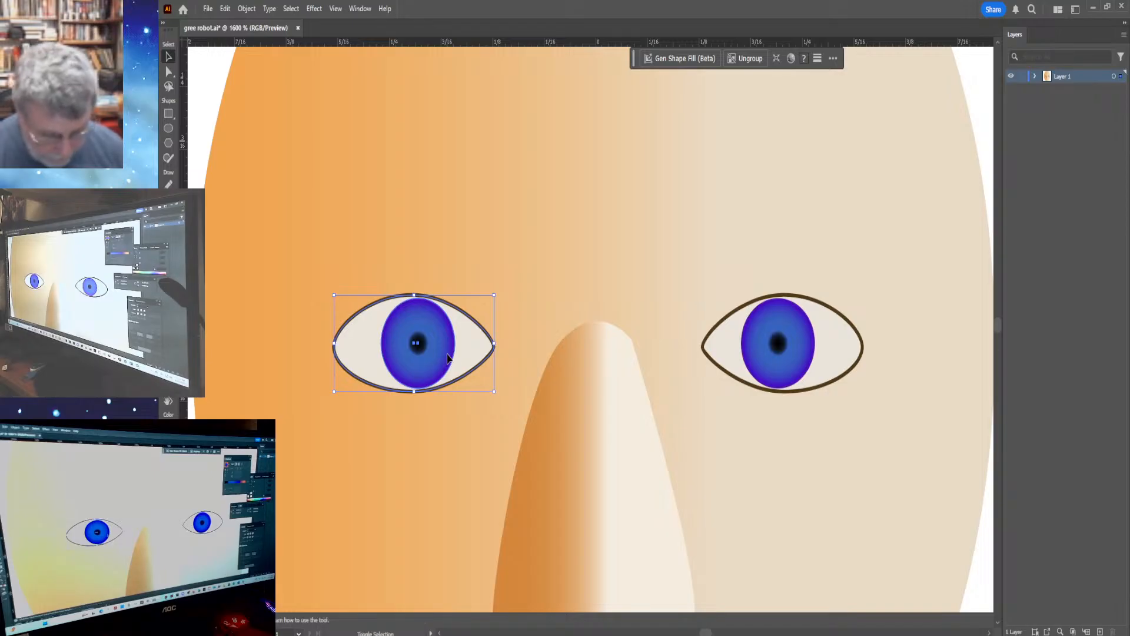
{"action": "key", "text": "shift+Right"}
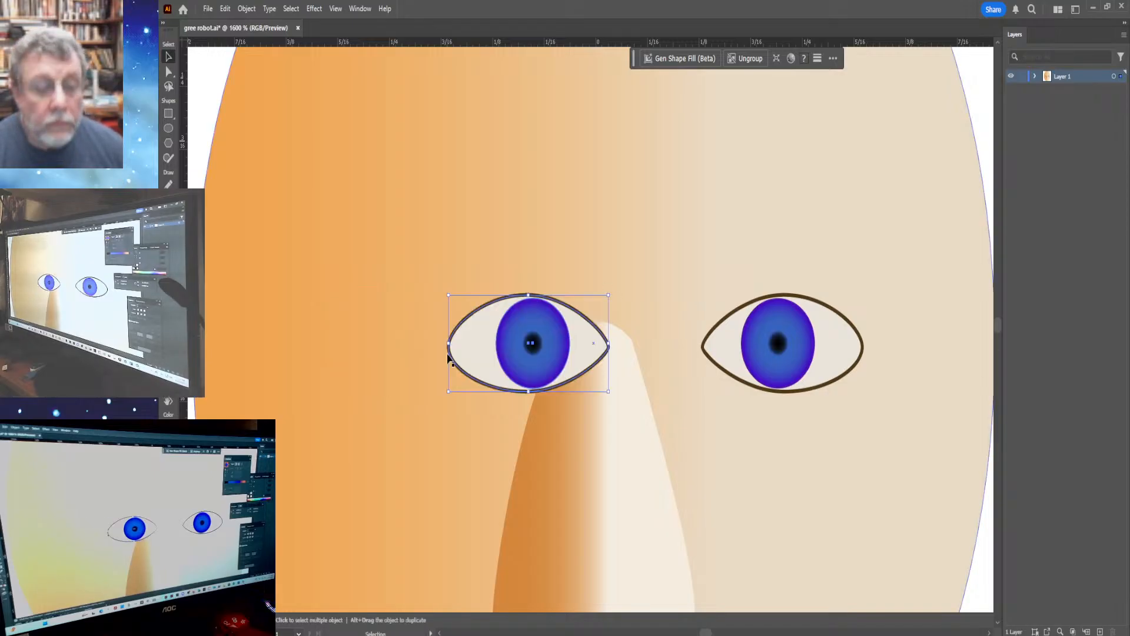
{"action": "key", "text": "shift+Left"}
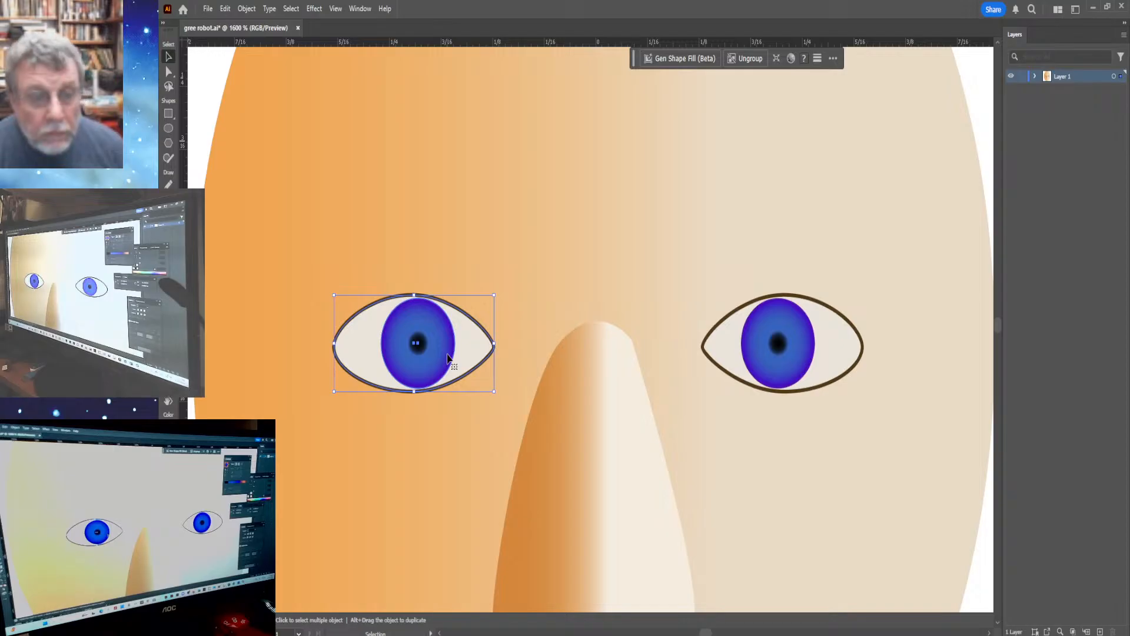
Nudge each eye group inward toward the nose by one small increment.
{"action": "key", "text": "a"}
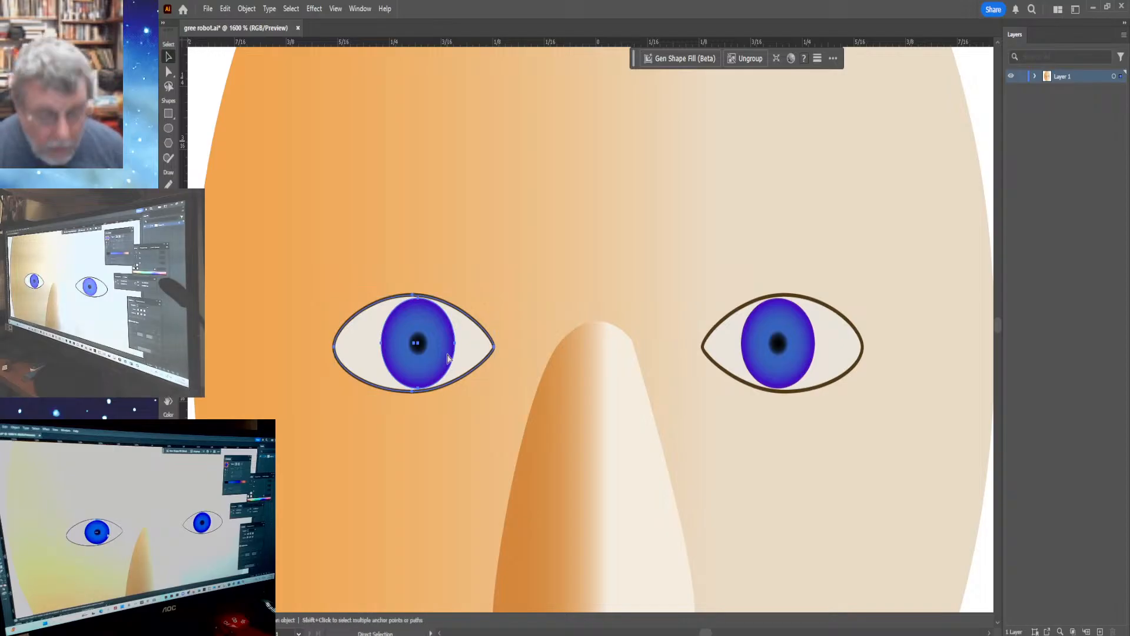
{"action": "key", "text": "Right"}
{"action": "key", "text": "v"}
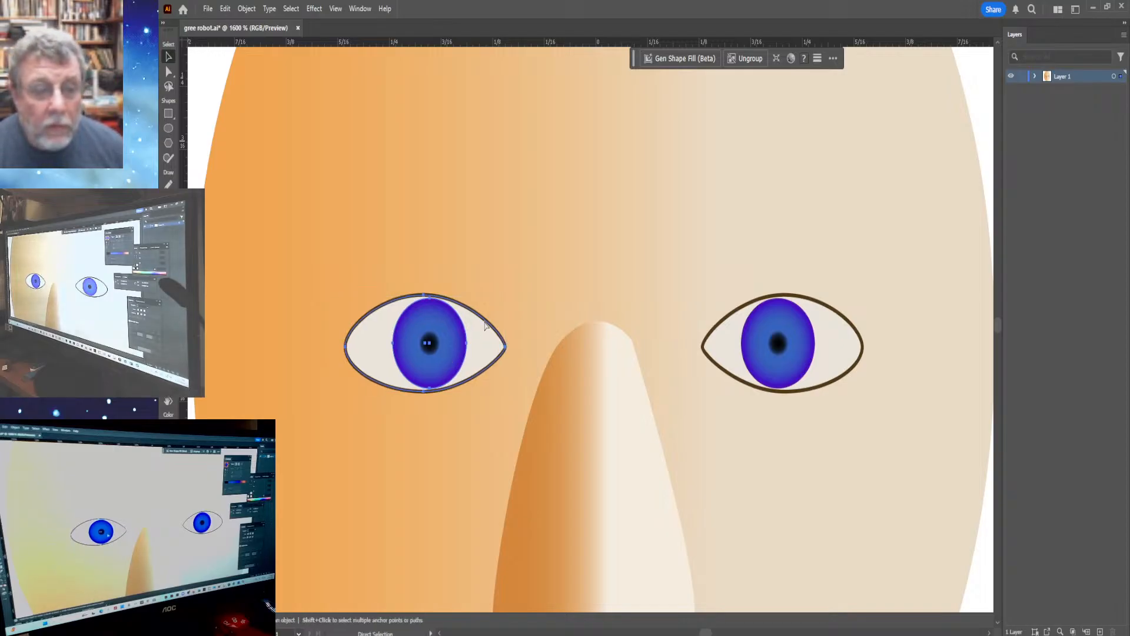
{"action": "left_click", "coordinate": [728, 343]}
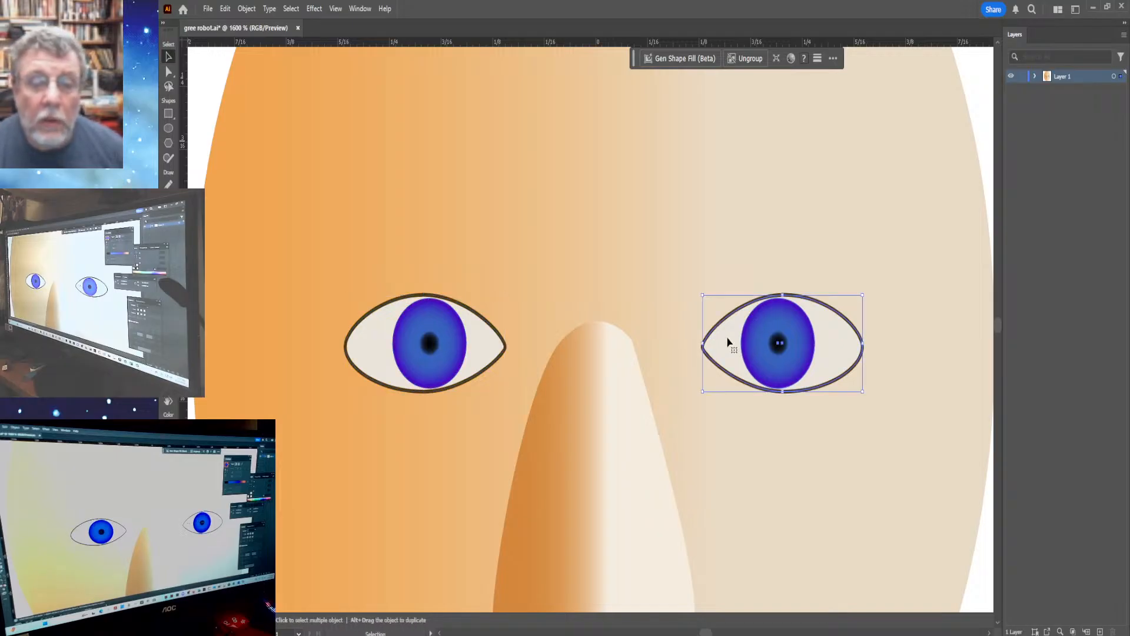
{"action": "key", "text": "a"}
{"action": "key", "text": "Left"}
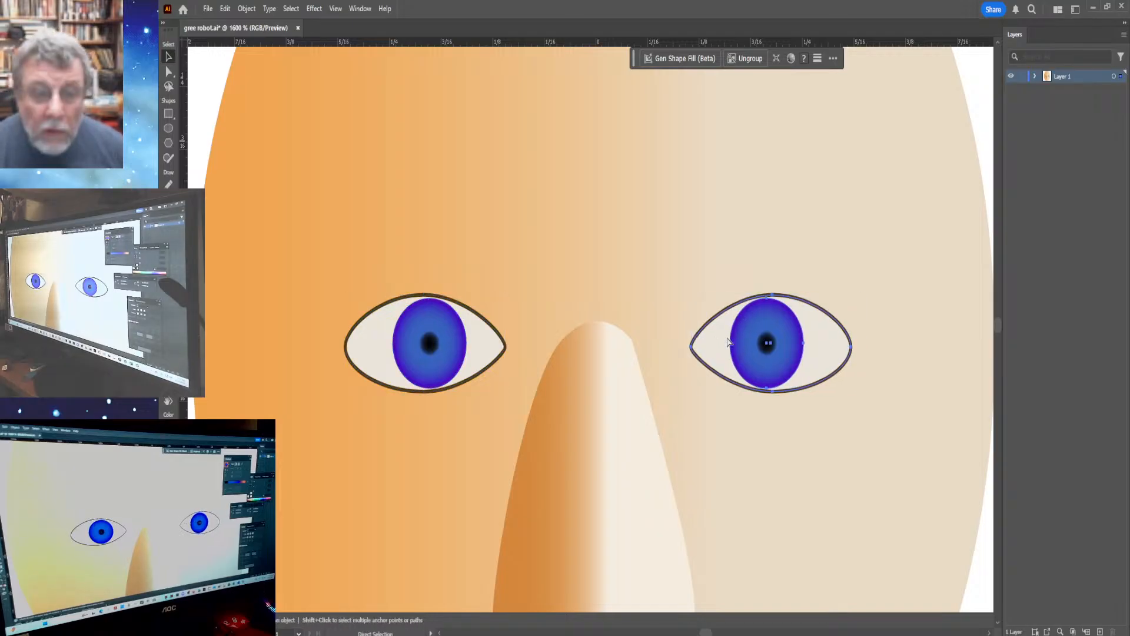
{"action": "key", "text": "v"}
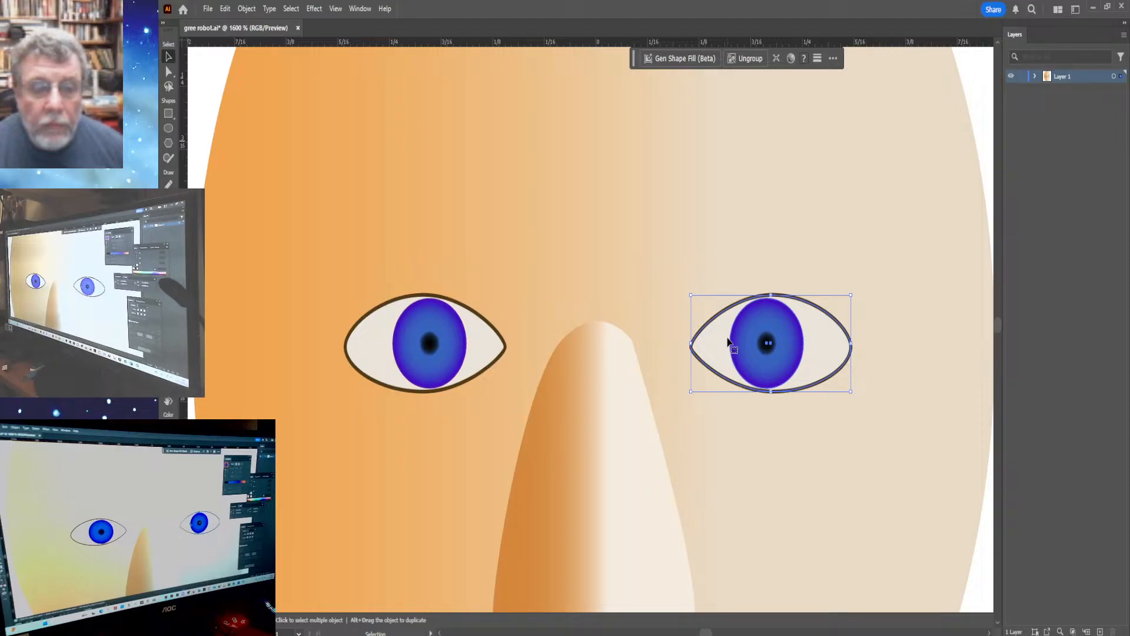
{"action": "key", "text": "a"}
Examine how the eyes and nose sit on the face, both on the whole artboard and up close.
{"action": "key", "text": "ctrl+0"}
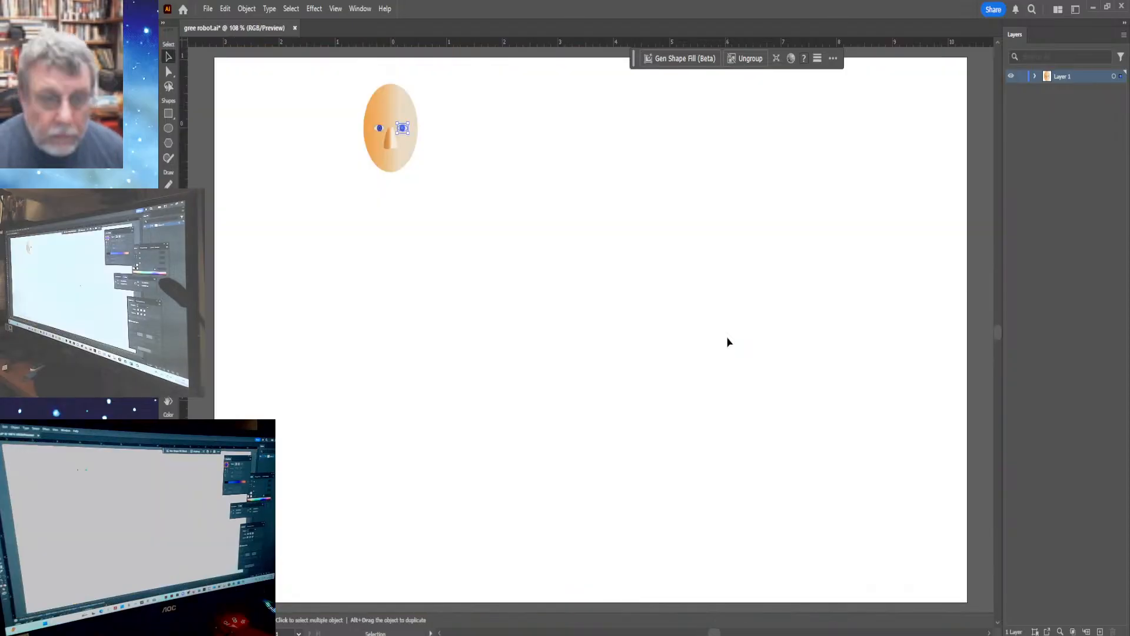
{"action": "key", "text": "v"}
{"action": "left_click", "coordinate": [729, 342]}
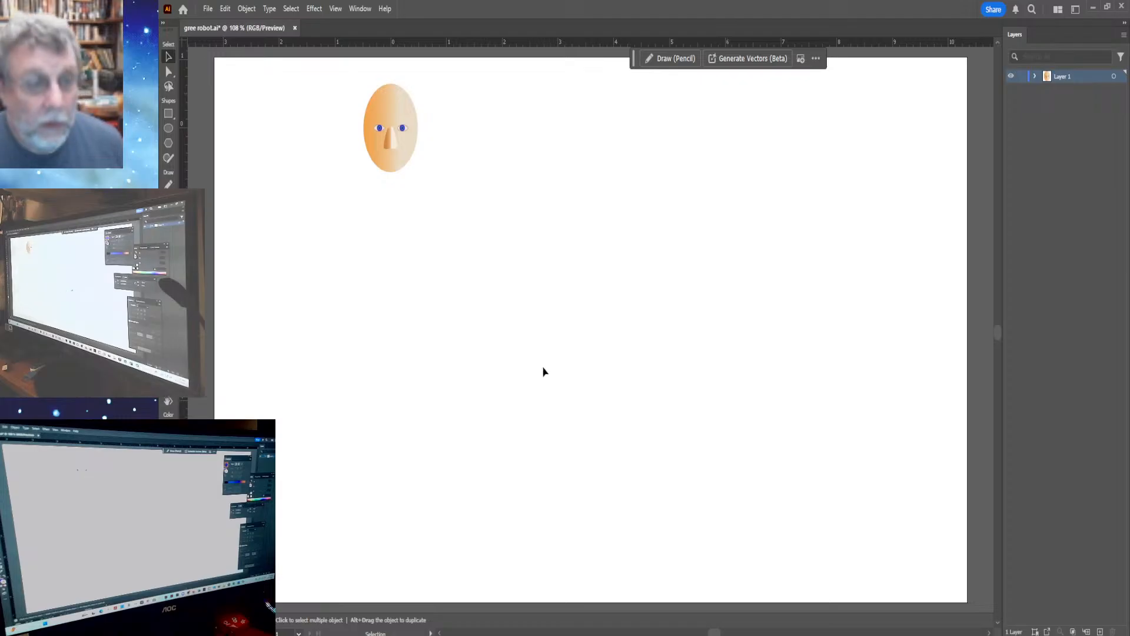
{"action": "key", "text": "z"}
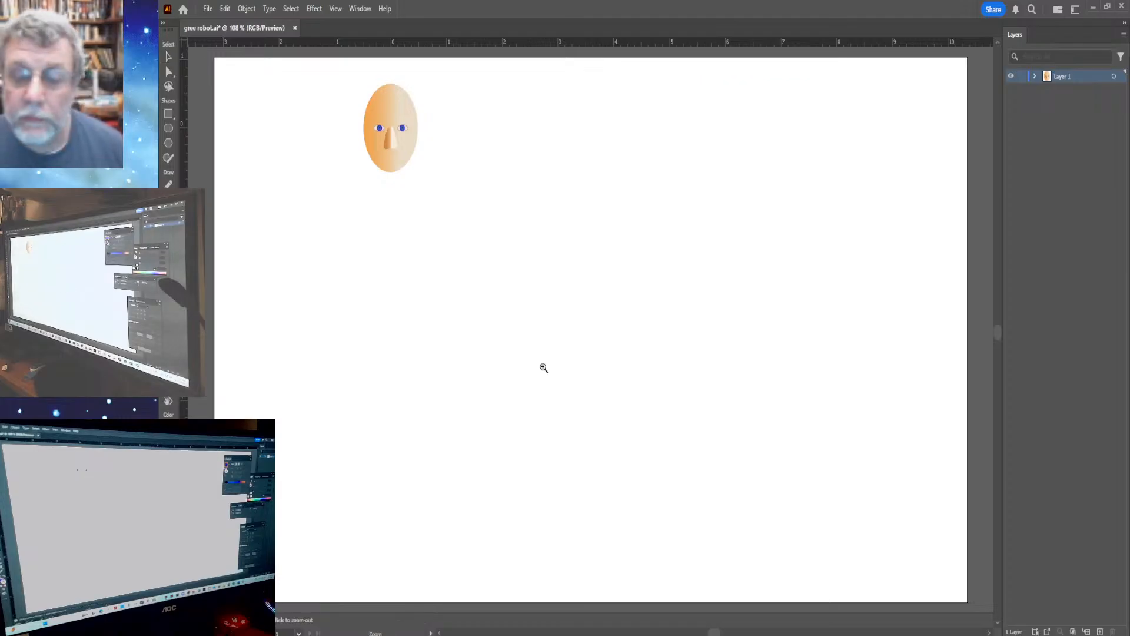
{"action": "left_click", "coordinate": [391, 128]}
{"action": "left_click", "coordinate": [584, 327]}
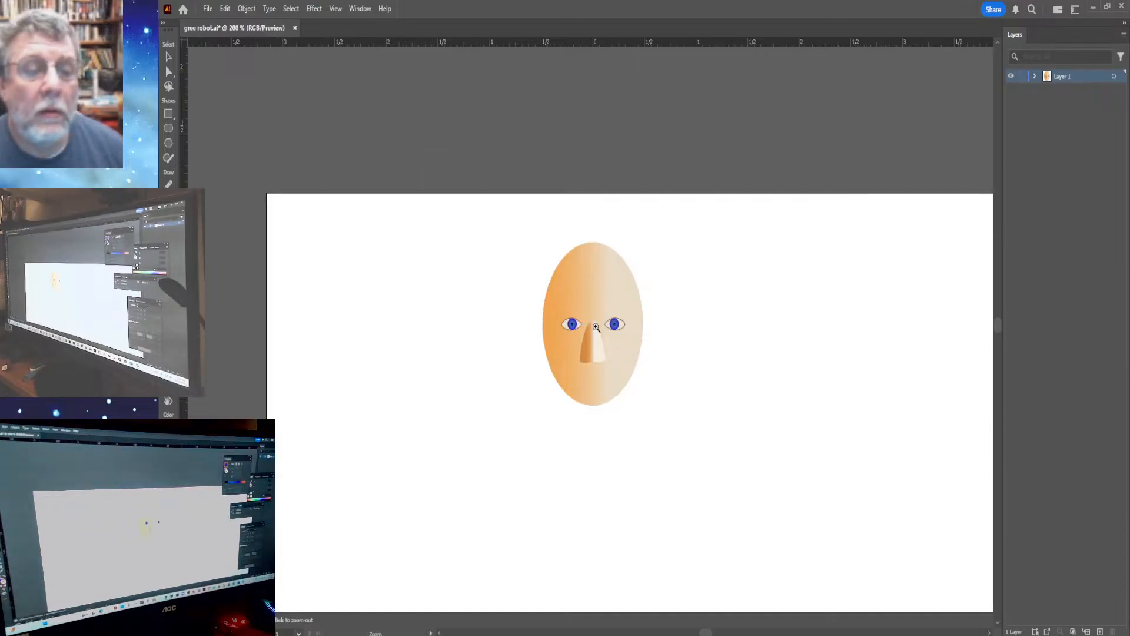
{"action": "left_click", "coordinate": [596, 327]}
{"action": "left_click", "coordinate": [588, 321]}
{"action": "left_click", "coordinate": [574, 318]}
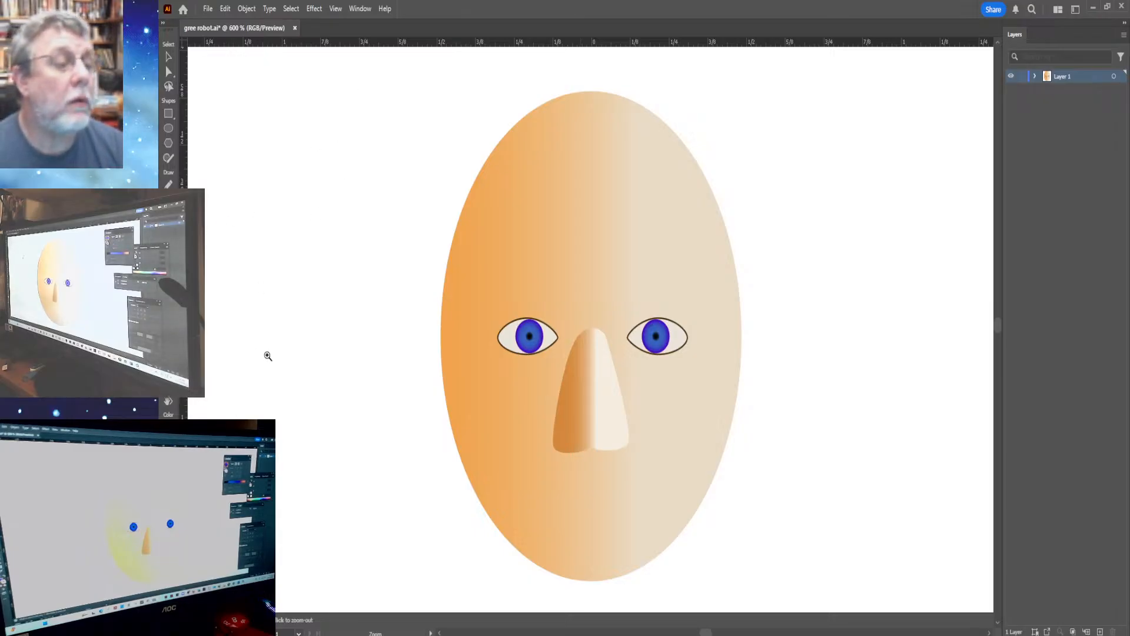
Show the hidden guides over the face in preparation for drawing below the nose.
{"action": "key", "text": "p"}
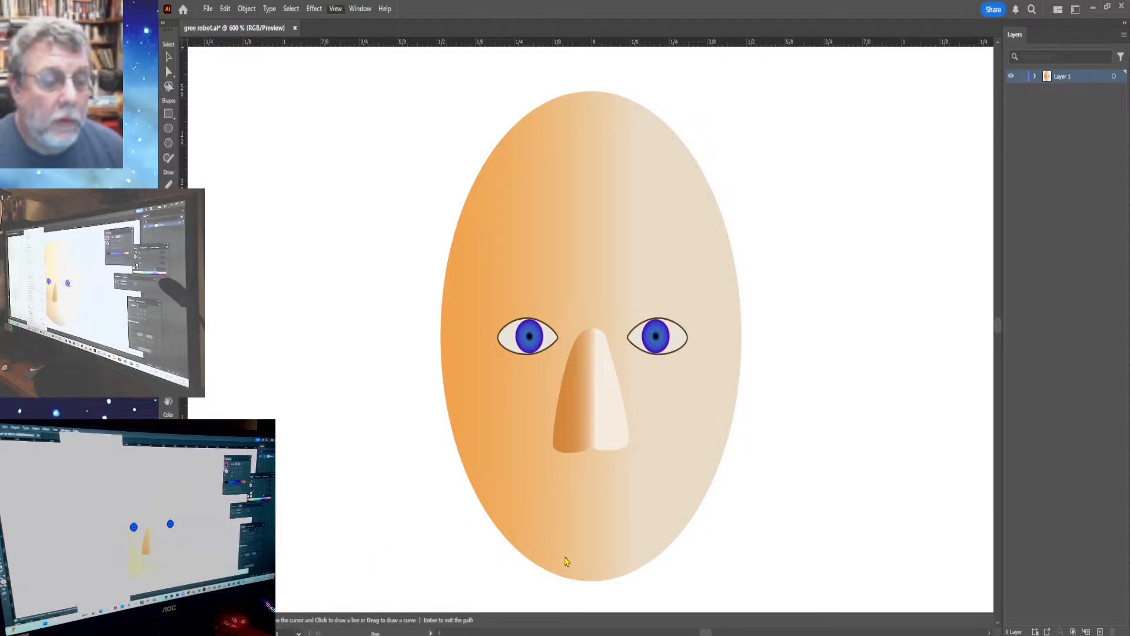
{"action": "key", "text": "ctrl+semicolon"}
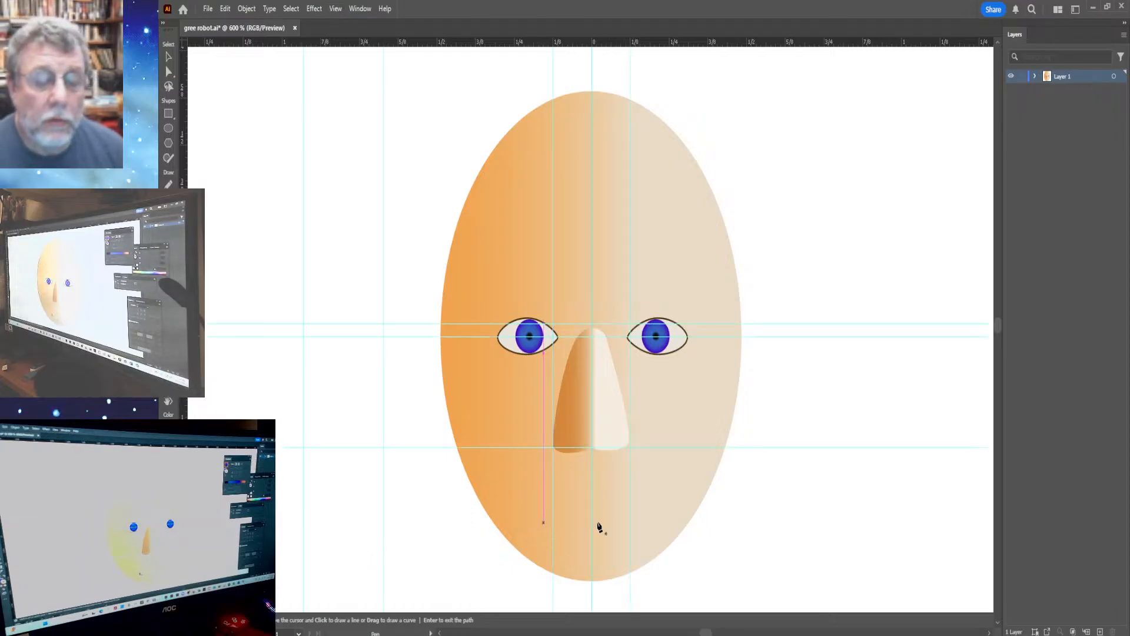
{"action": "left_click_drag", "start_coordinate": [591, 425], "coordinate": [592, 463]}
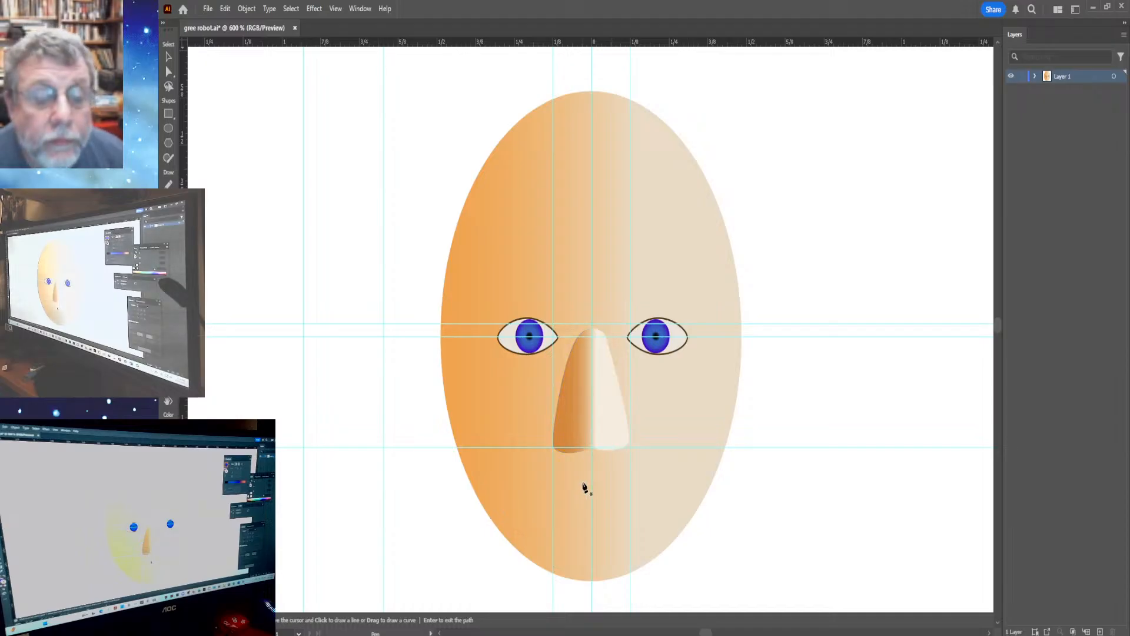
{"action": "key", "text": "z"}
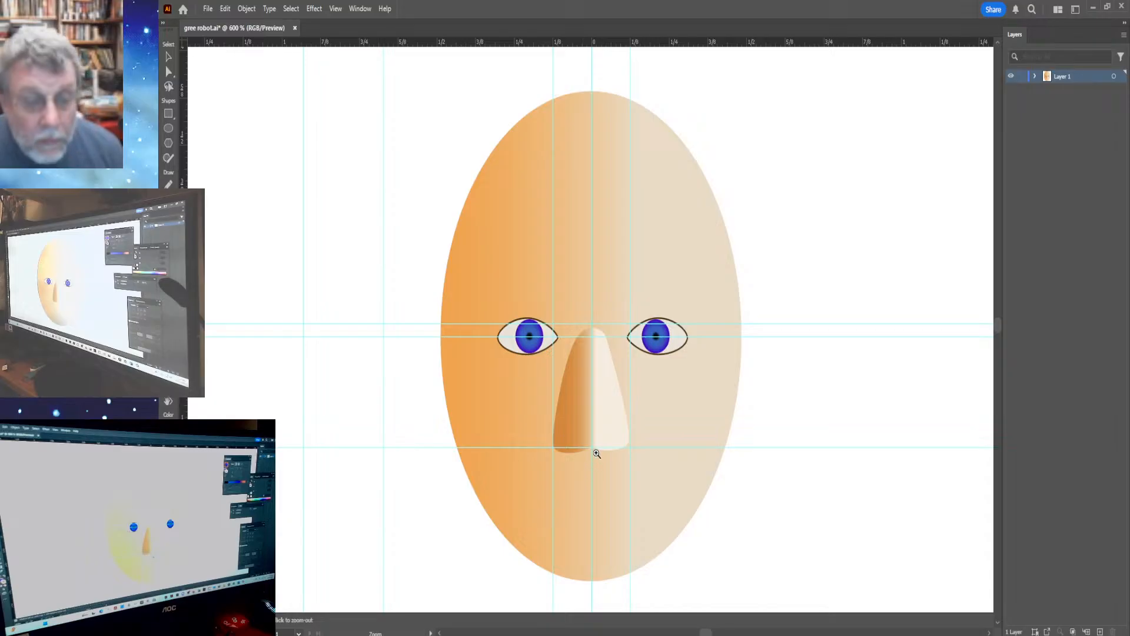
{"action": "left_click", "coordinate": [593, 449]}
{"action": "left_click", "coordinate": [580, 322]}
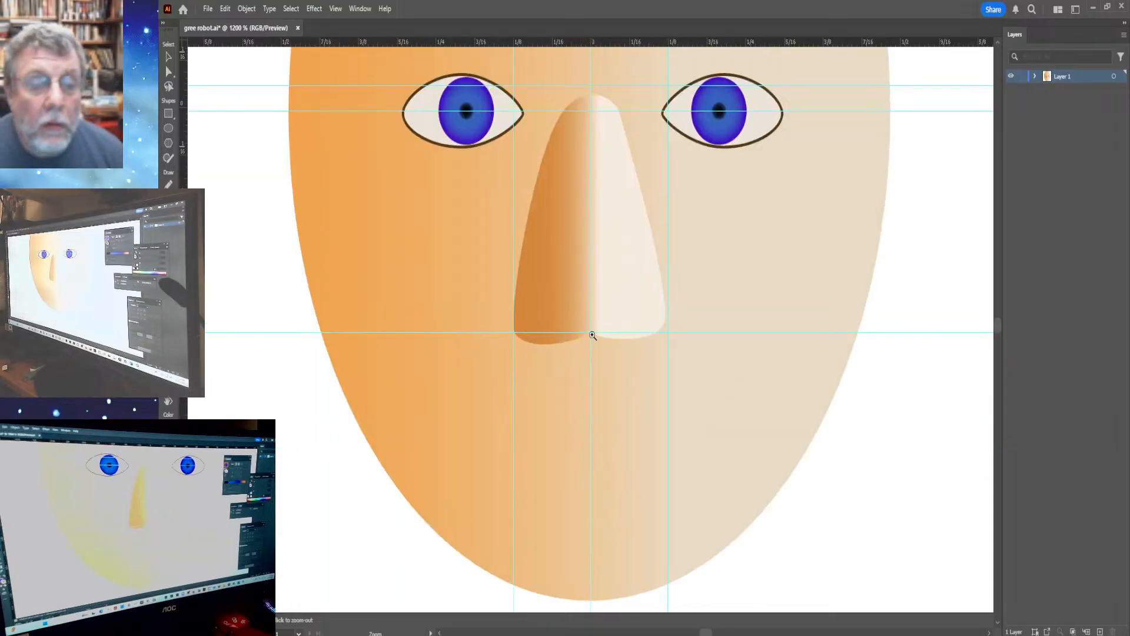
{"action": "left_click", "coordinate": [591, 330]}
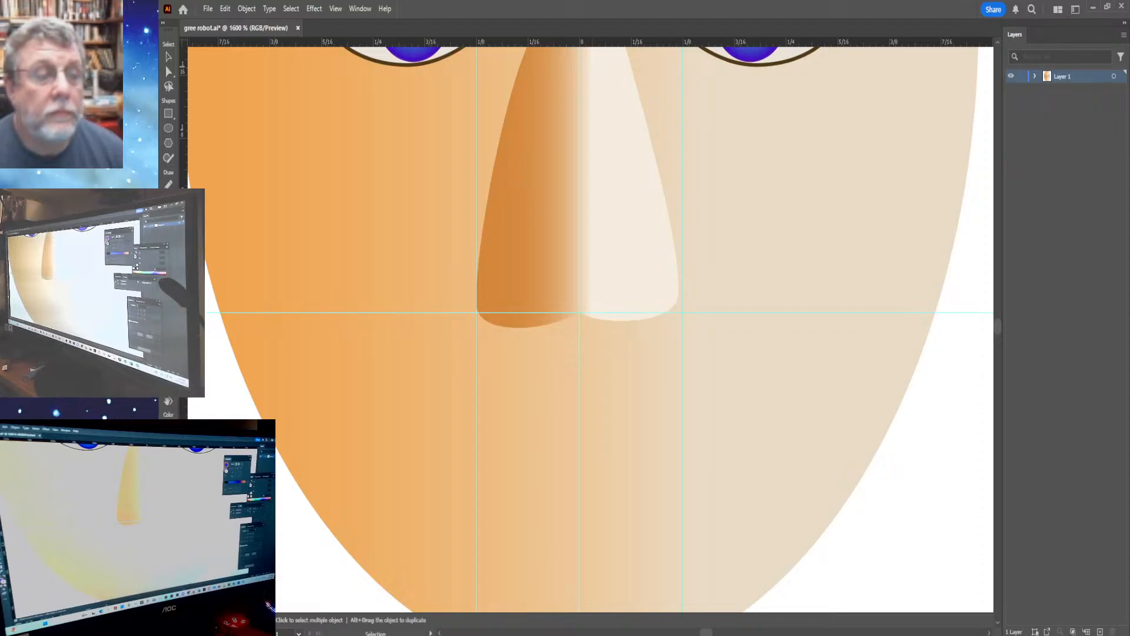
Add vertical guides about 1/16 in either side of the centre guide and a horizontal guide a short distance below the nose.
{"action": "key", "text": "v"}
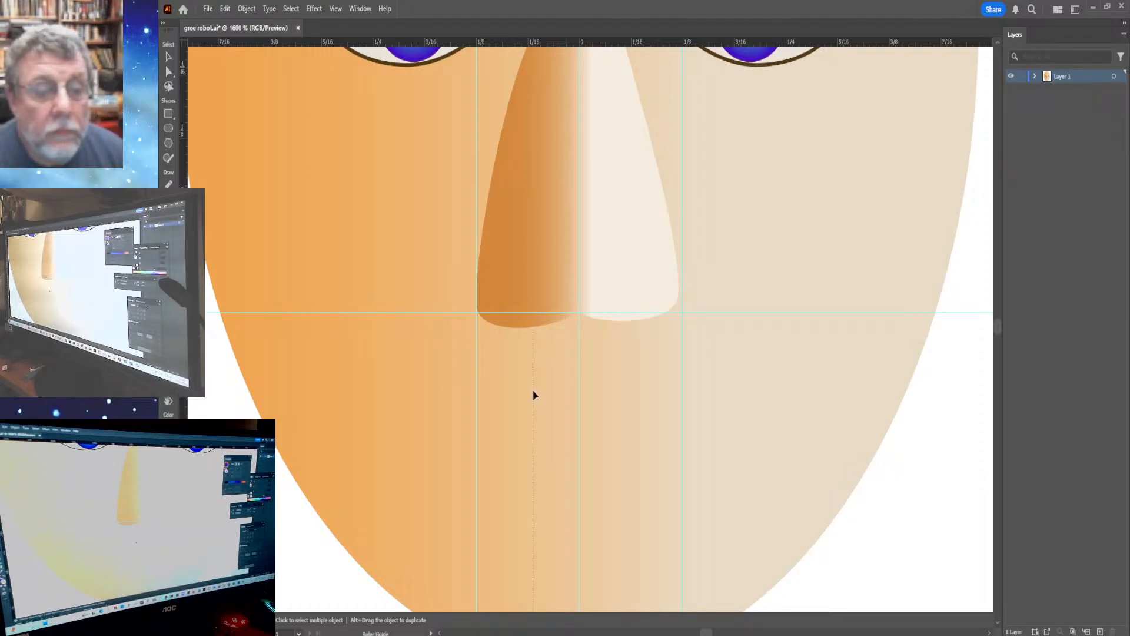
{"action": "left_click_drag", "start_coordinate": [535, 395], "coordinate": [534, 395]}
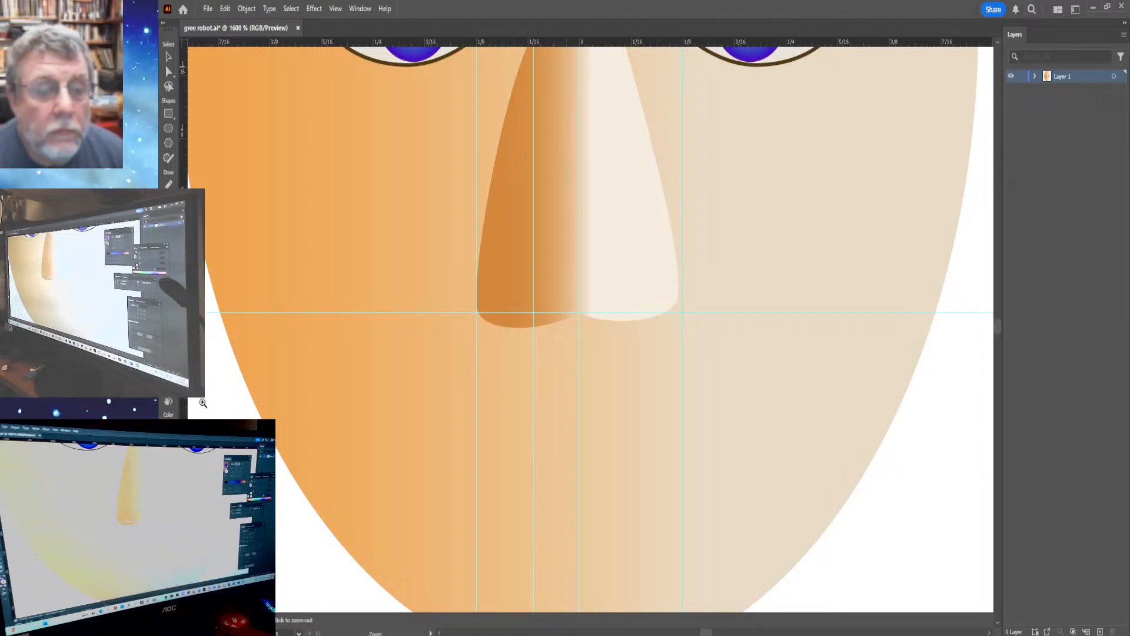
{"action": "left_click_drag", "start_coordinate": [611, 418], "coordinate": [627, 420]}
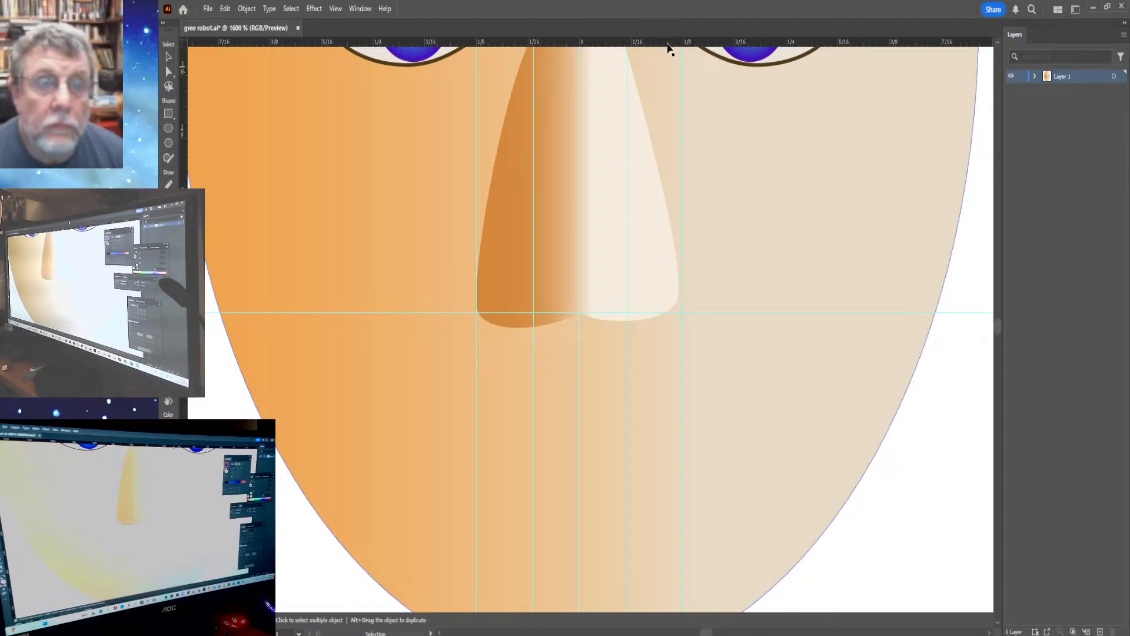
{"action": "left_click_drag", "start_coordinate": [671, 44], "coordinate": [657, 421]}
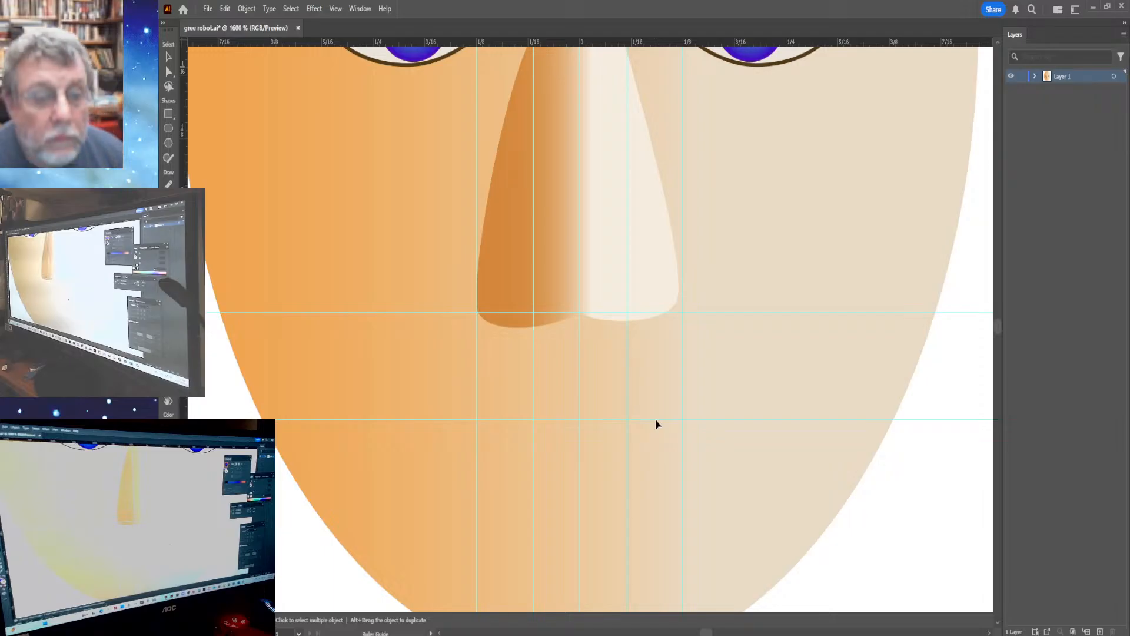
{"action": "key", "text": "ctrl+alt+space"}
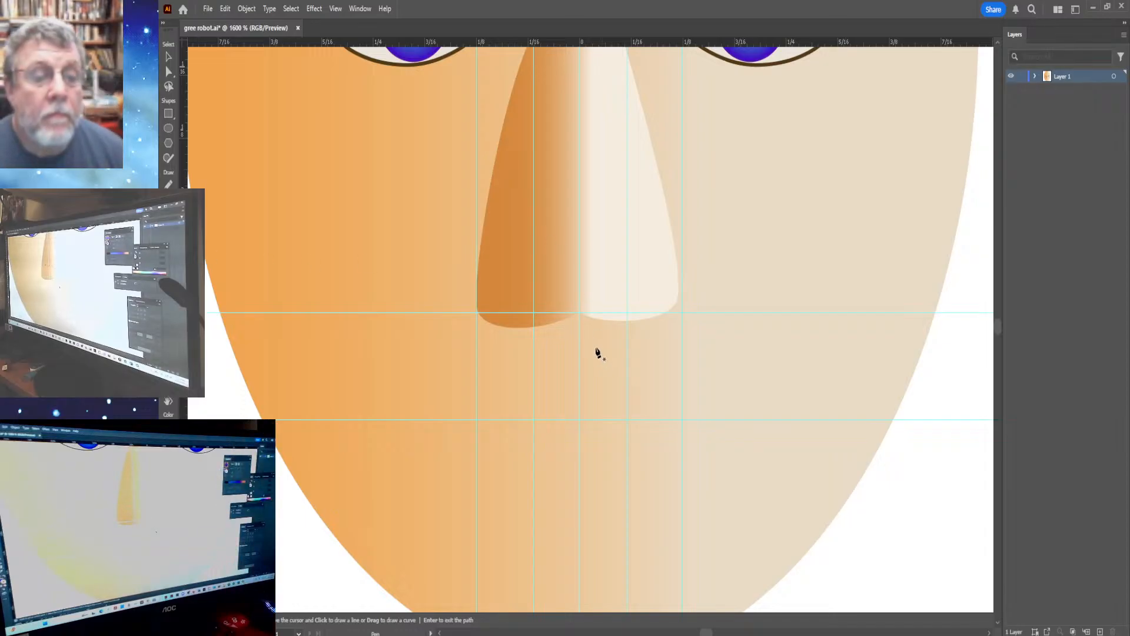
Draw a closed five-point shape with the Pen tool, from a peak on the centre guide inside the nose's base down to the new horizontal guide.
{"action": "left_click", "coordinate": [577, 312]}
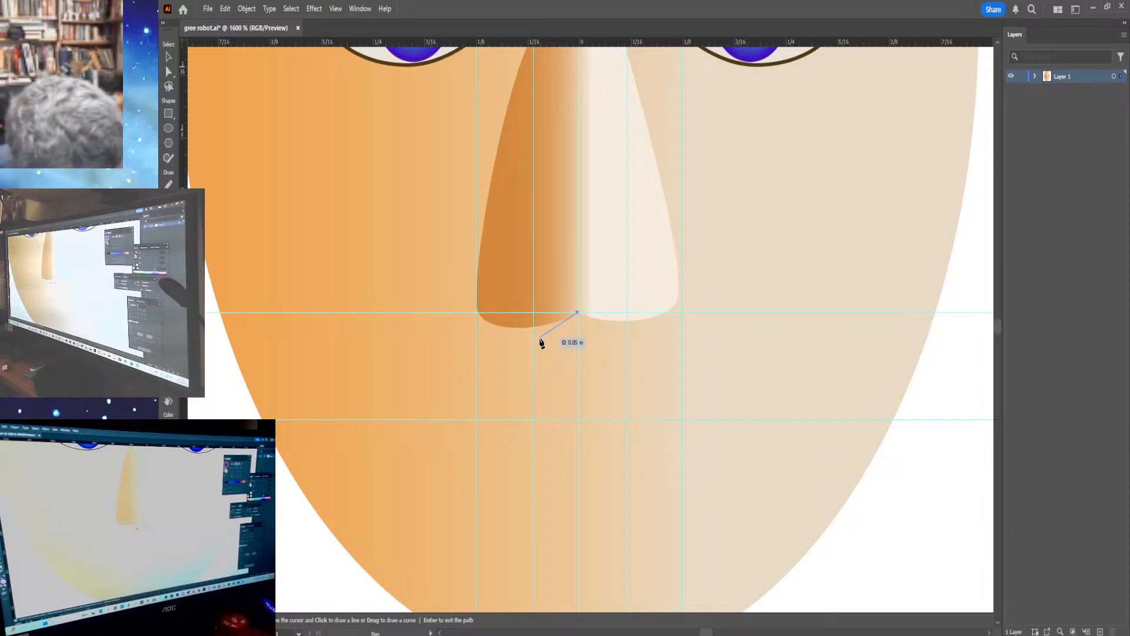
{"action": "key", "text": "ctrl"}
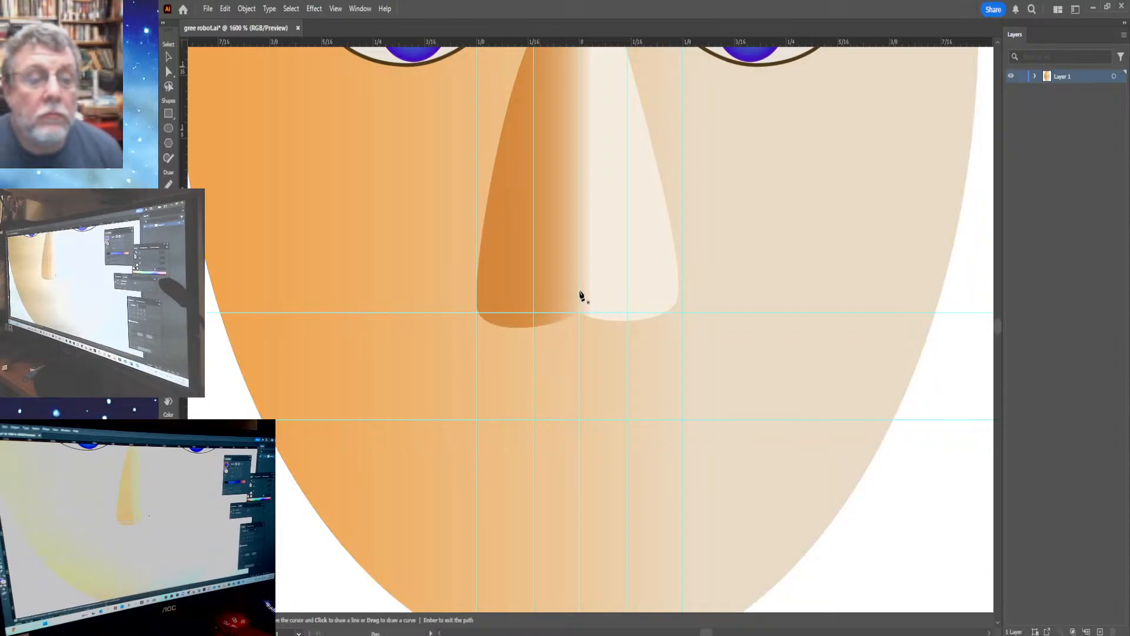
{"action": "left_click", "coordinate": [534, 328]}
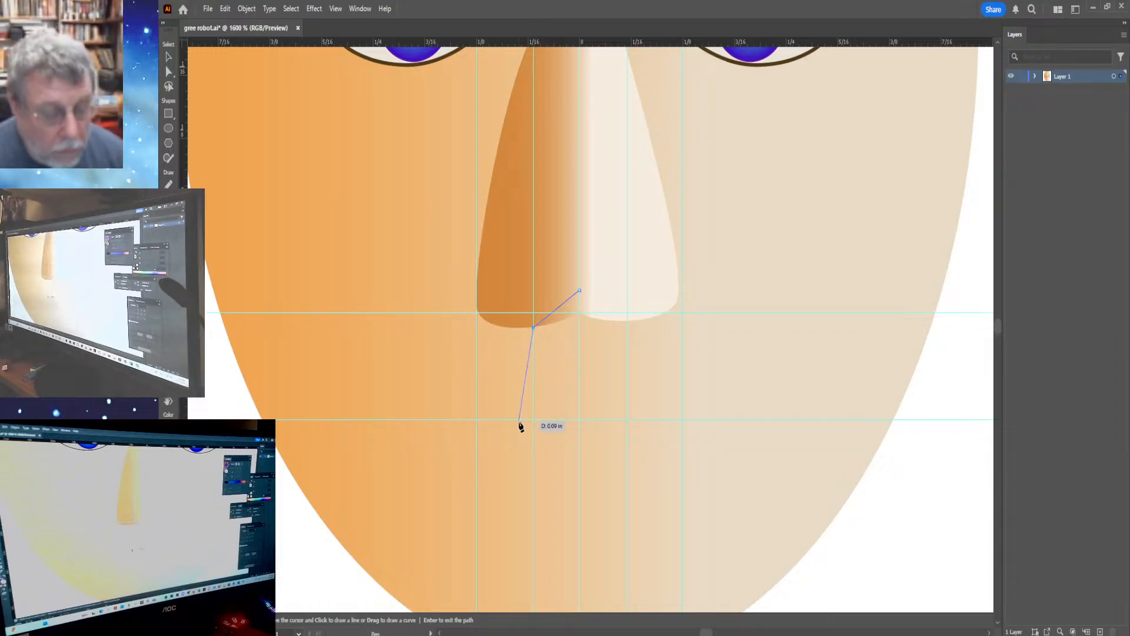
{"action": "left_click", "coordinate": [520, 421]}
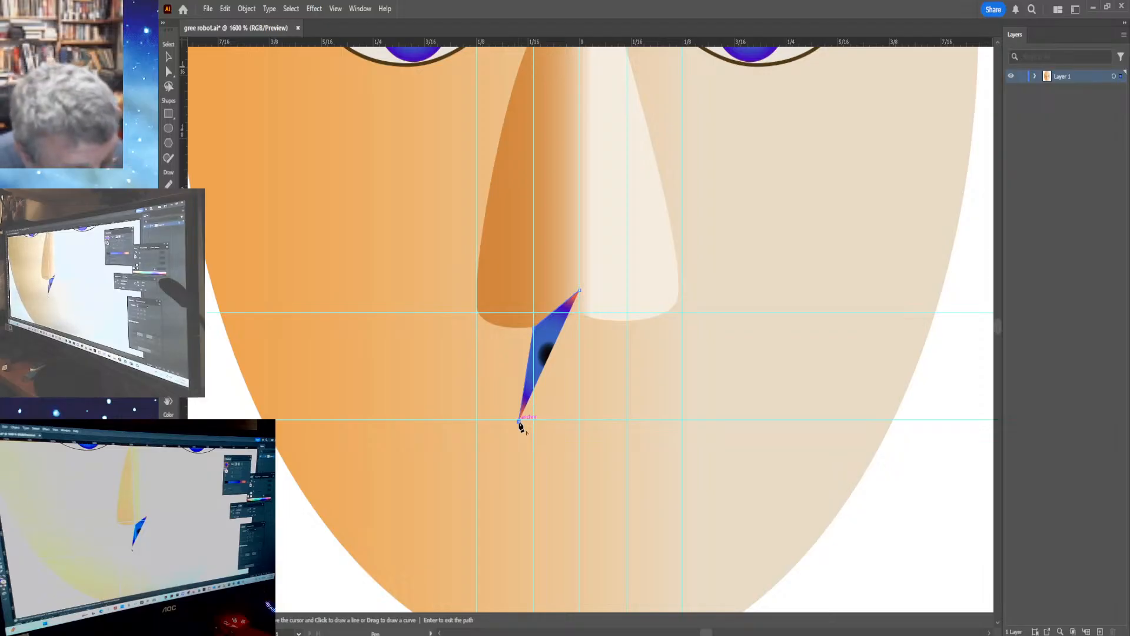
{"action": "left_click", "coordinate": [632, 421]}
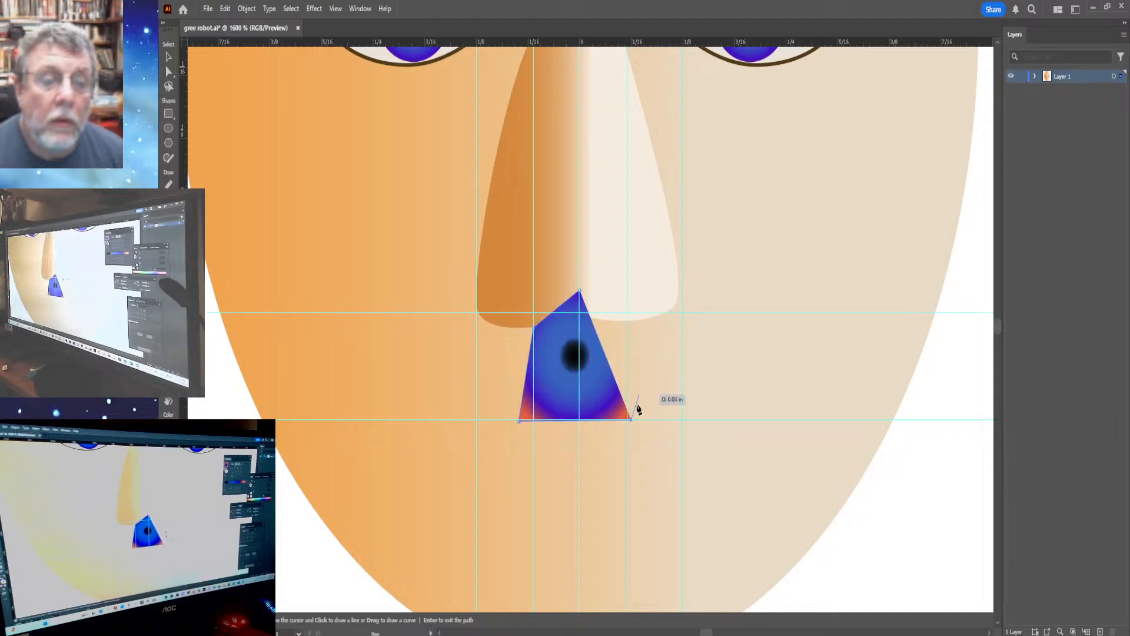
{"action": "left_click", "coordinate": [627, 311]}
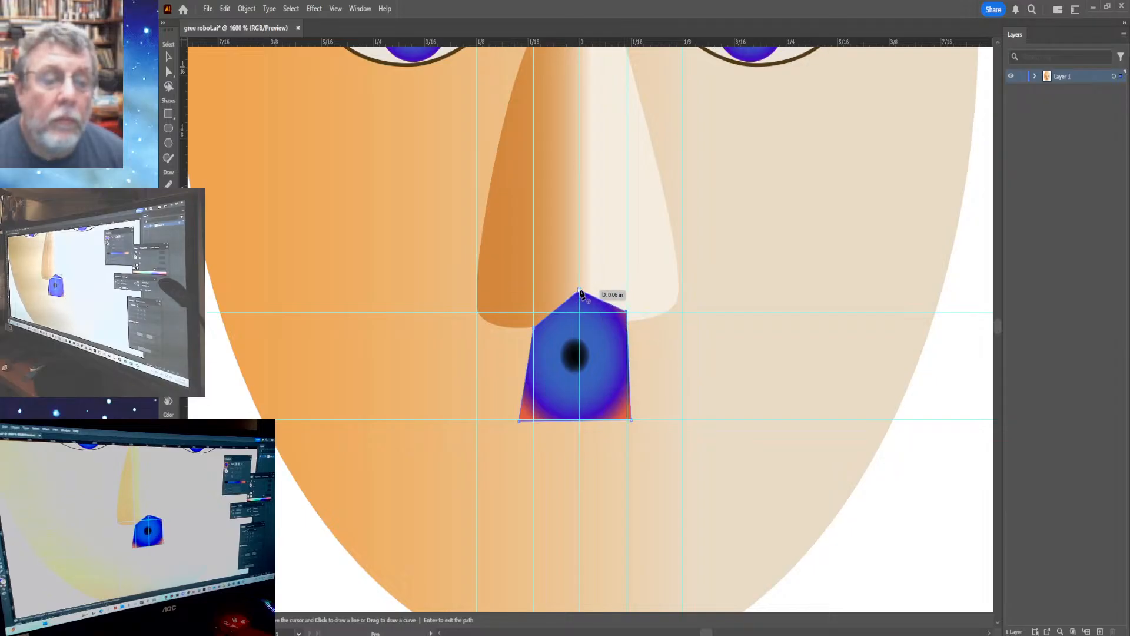
{"action": "left_click", "coordinate": [581, 291]}
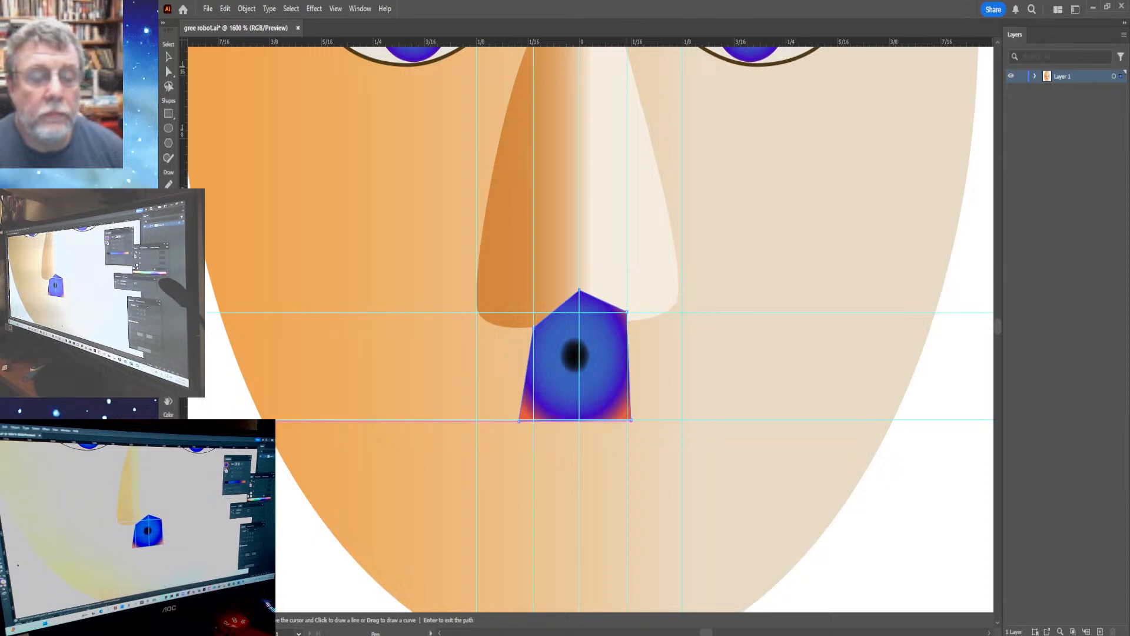
{"action": "key", "text": "a"}
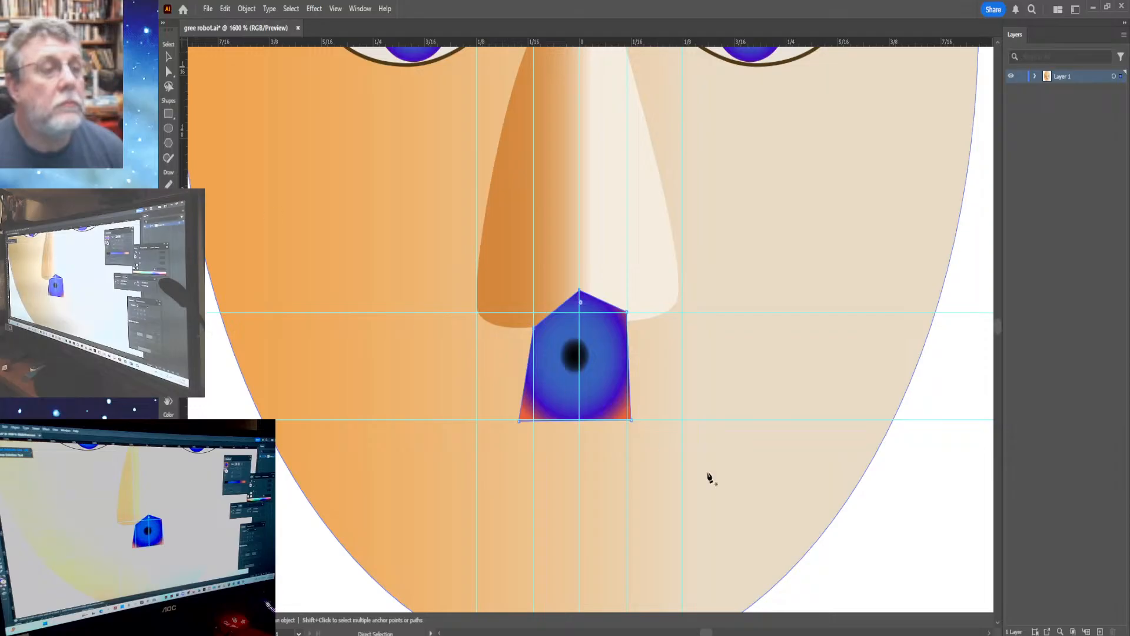
{"action": "key", "text": "p"}
{"action": "left_click", "coordinate": [870, 568]}
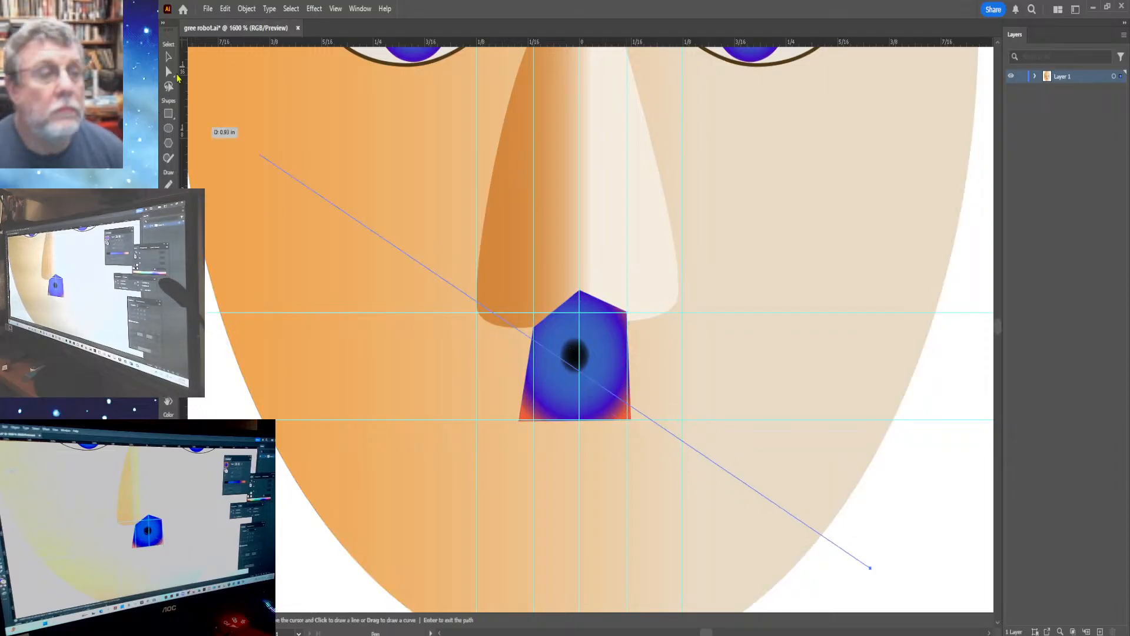
{"action": "left_click", "coordinate": [169, 72]}
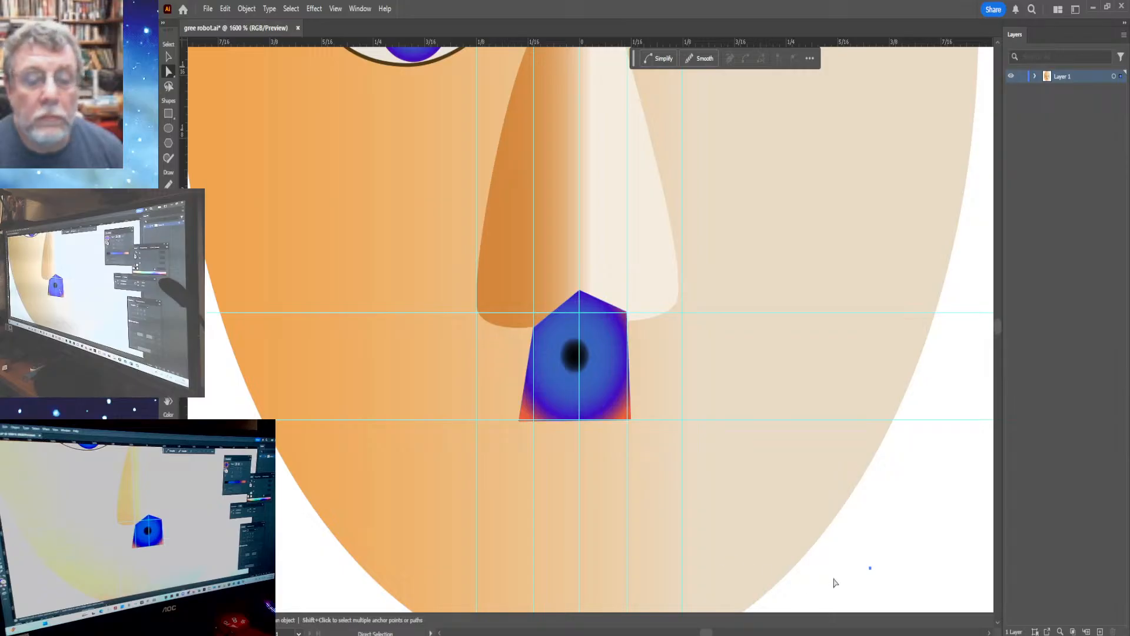
{"action": "left_click_drag", "start_coordinate": [854, 546], "coordinate": [886, 588]}
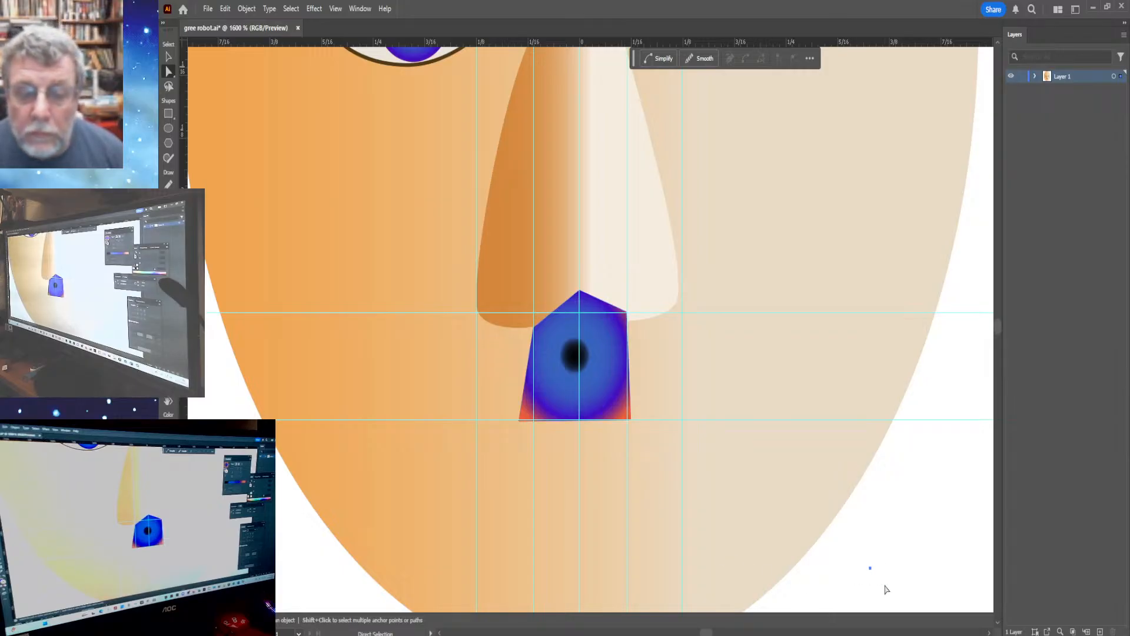
{"action": "key", "text": "Delete"}
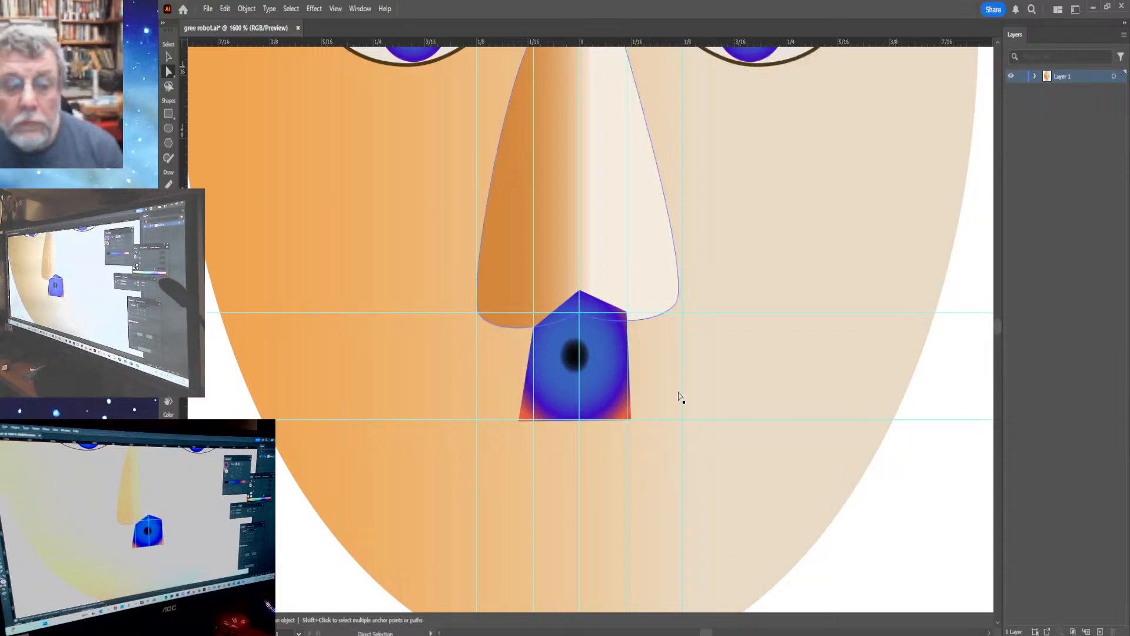
Reshape the five-point shape symmetrically, with its lower corners on the inner vertical guides and its shoulders pulled inward along the nose's base.
{"action": "left_click_drag", "start_coordinate": [630, 420], "coordinate": [642, 421]}
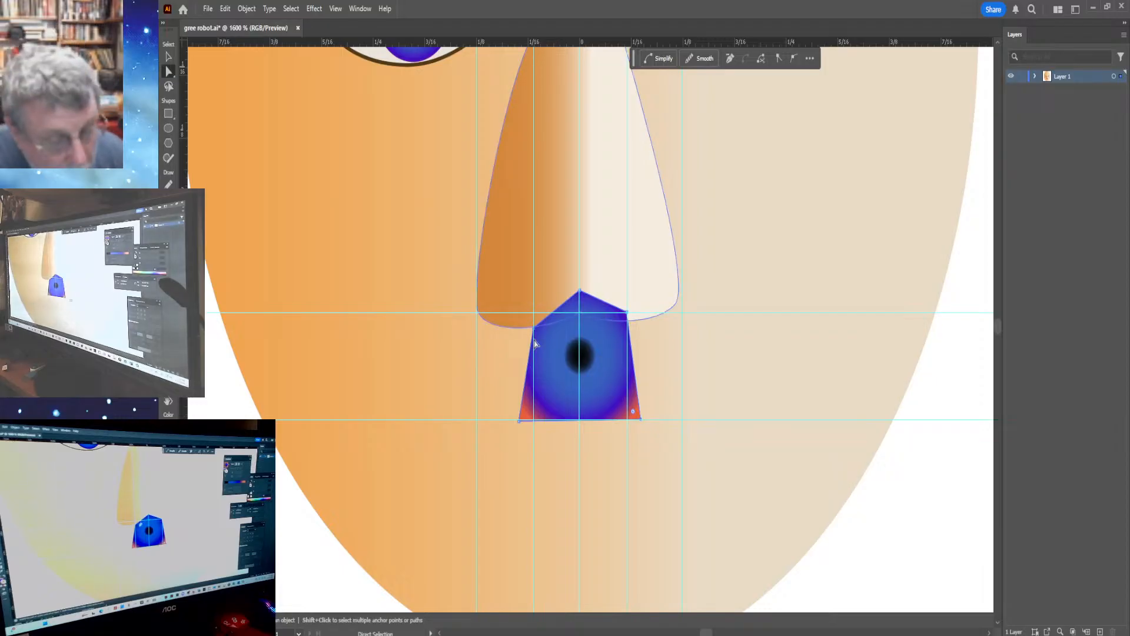
{"action": "left_click_drag", "start_coordinate": [535, 331], "coordinate": [554, 327]}
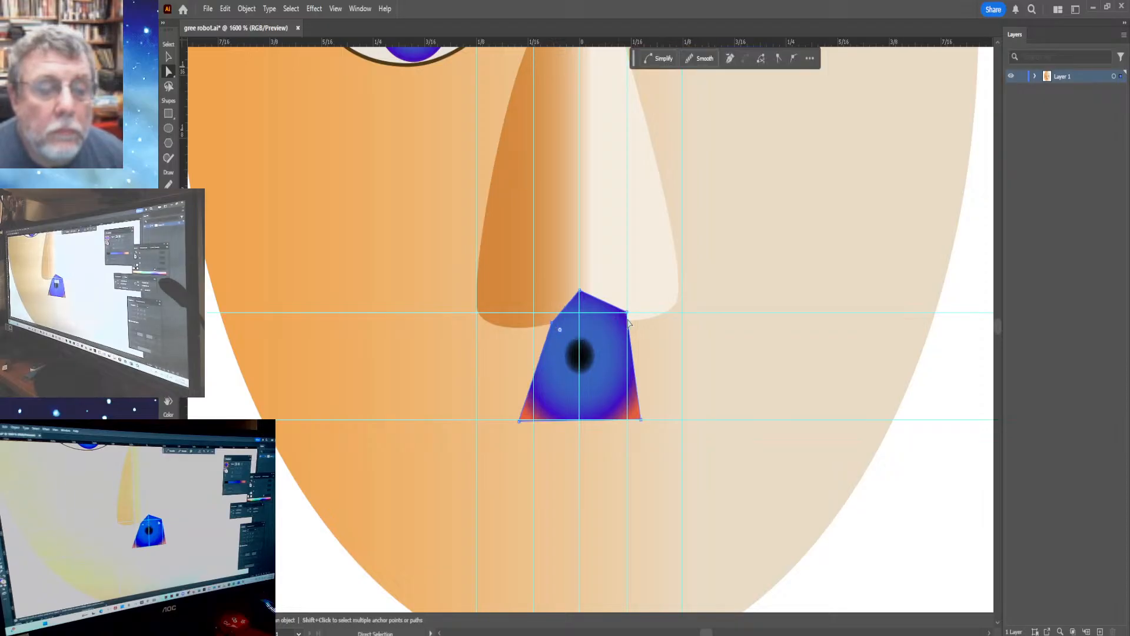
{"action": "left_click_drag", "start_coordinate": [628, 314], "coordinate": [610, 322]}
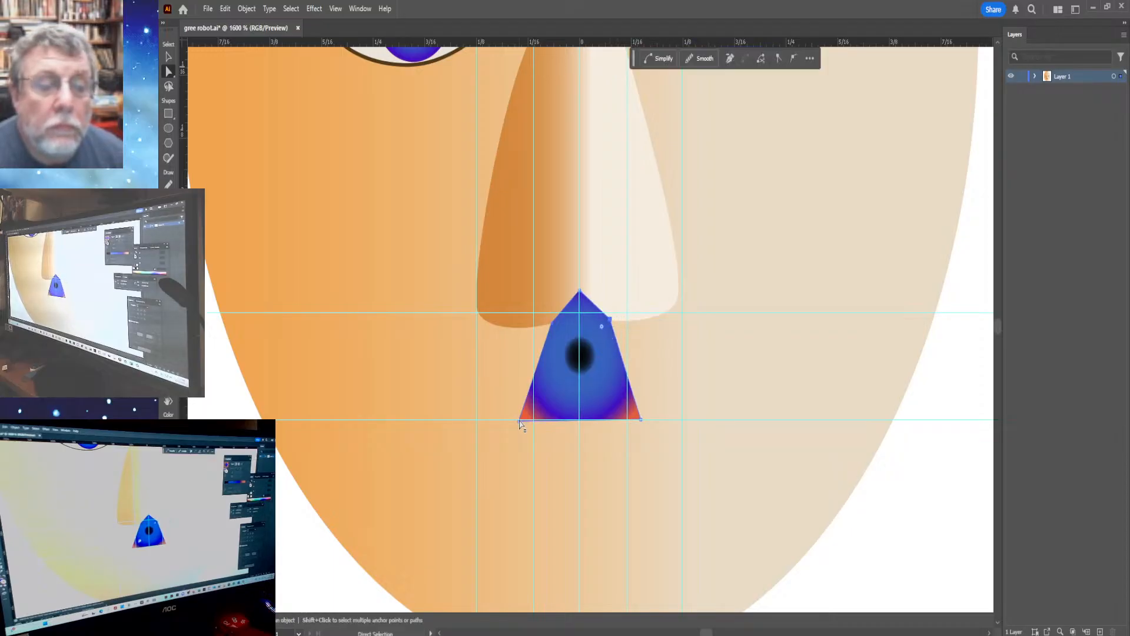
{"action": "left_click_drag", "start_coordinate": [521, 422], "coordinate": [535, 422]}
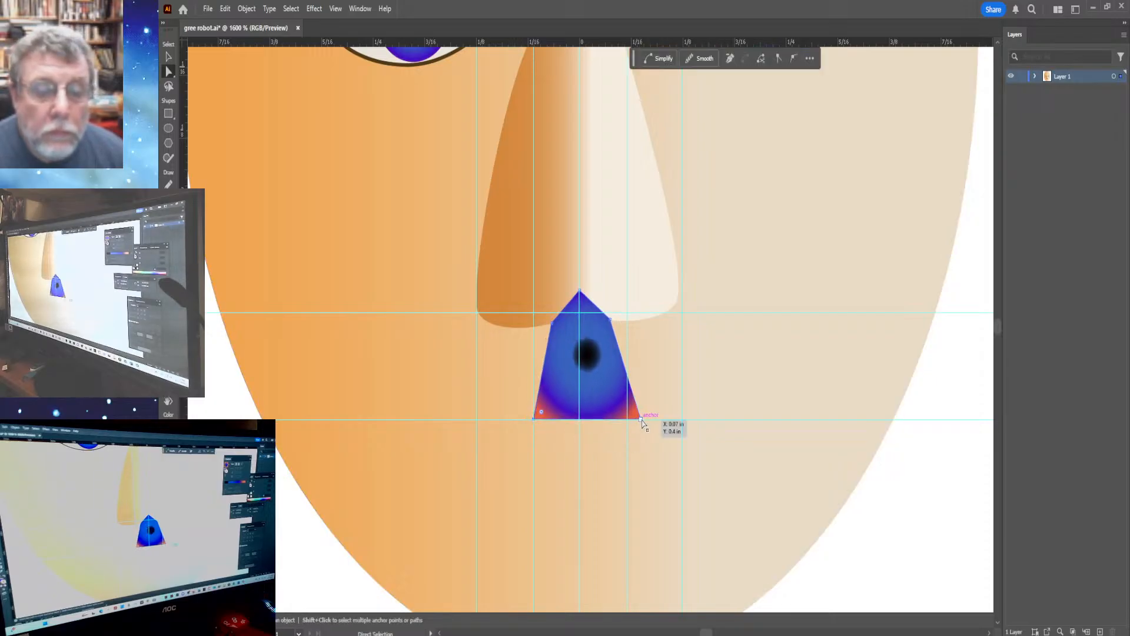
{"action": "left_click_drag", "start_coordinate": [642, 421], "coordinate": [628, 422]}
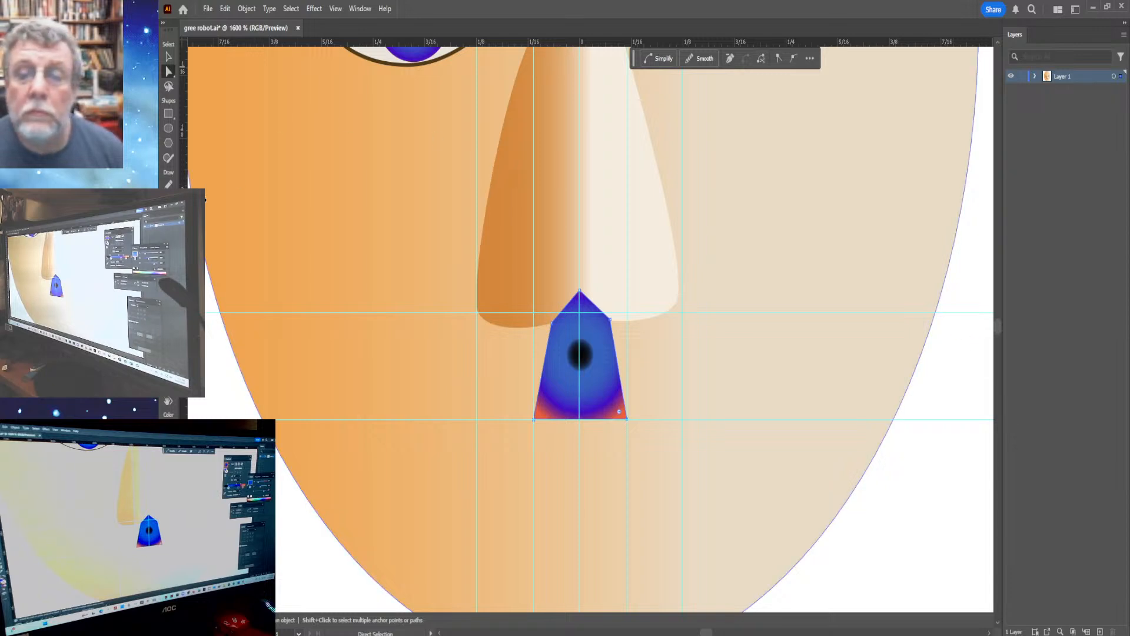
Change the shape's fill to a horizontal linear gradient and stretch it to the outer vertical guide on the lighter half of the face.
{"action": "key", "text": "g"}
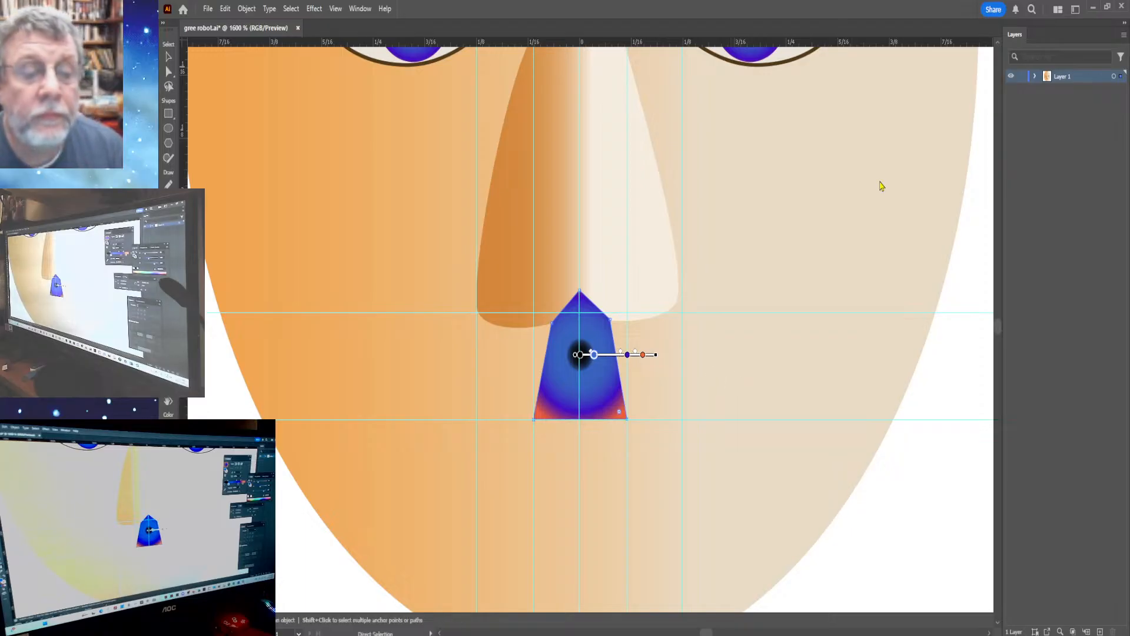
{"action": "left_click", "coordinate": [905, 107]}
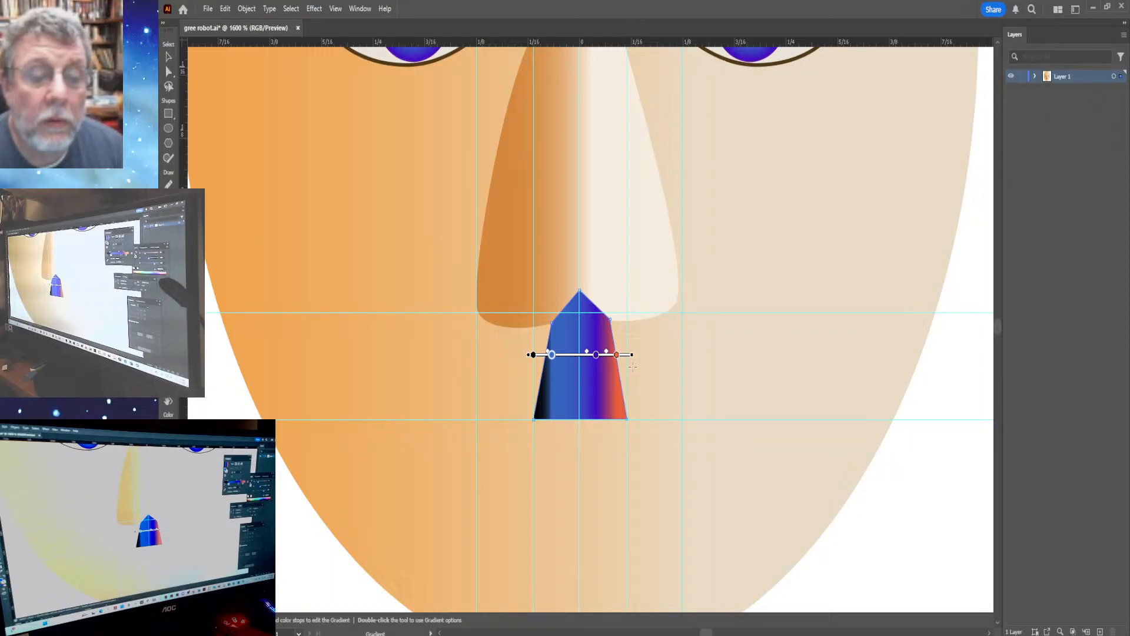
{"action": "left_click_drag", "start_coordinate": [616, 355], "coordinate": [627, 355]}
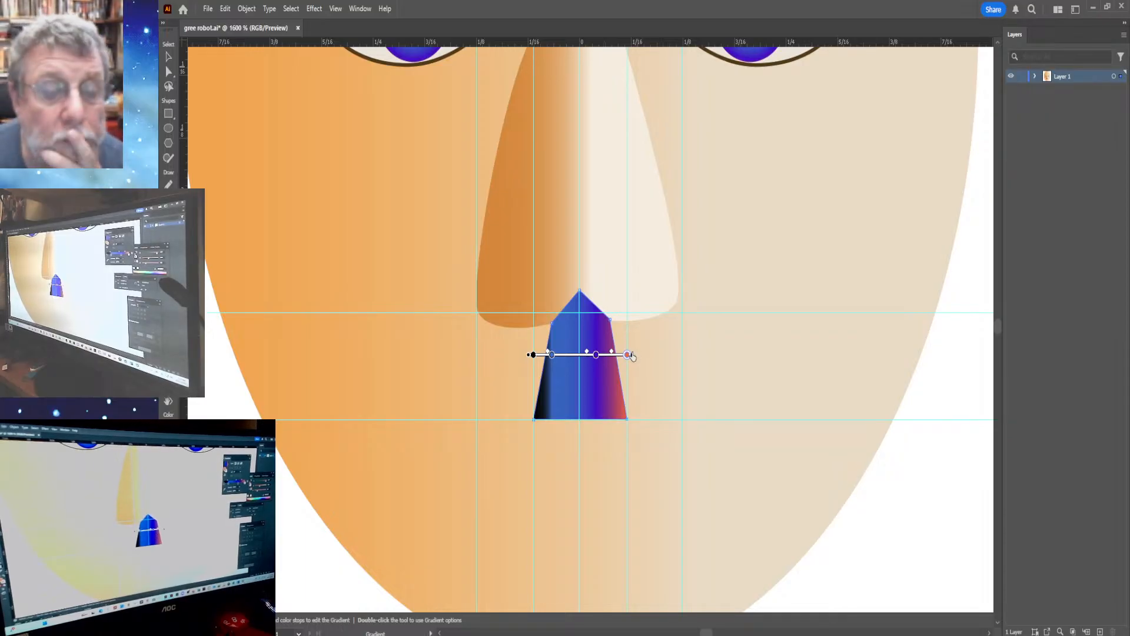
{"action": "left_click_drag", "start_coordinate": [634, 357], "coordinate": [679, 361]}
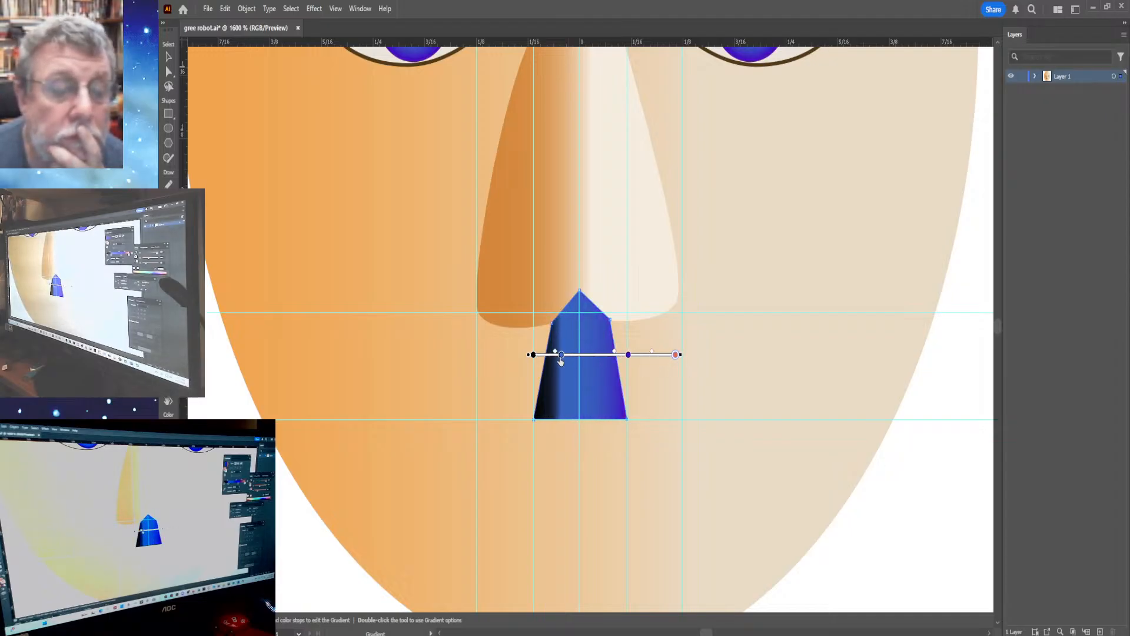
Move the light blue gradient stop onto the centre guide, and recolour the black stop pale cream and the light blue stop golden yellow.
{"action": "left_click_drag", "start_coordinate": [563, 360], "coordinate": [582, 361]}
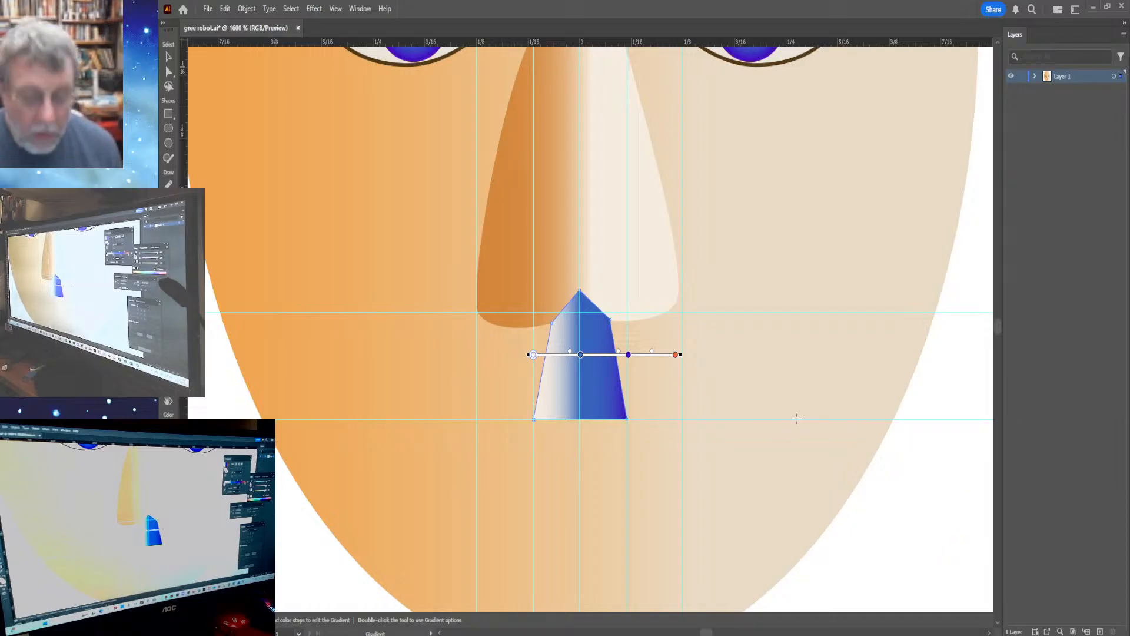
{"action": "left_click", "coordinate": [580, 355]}
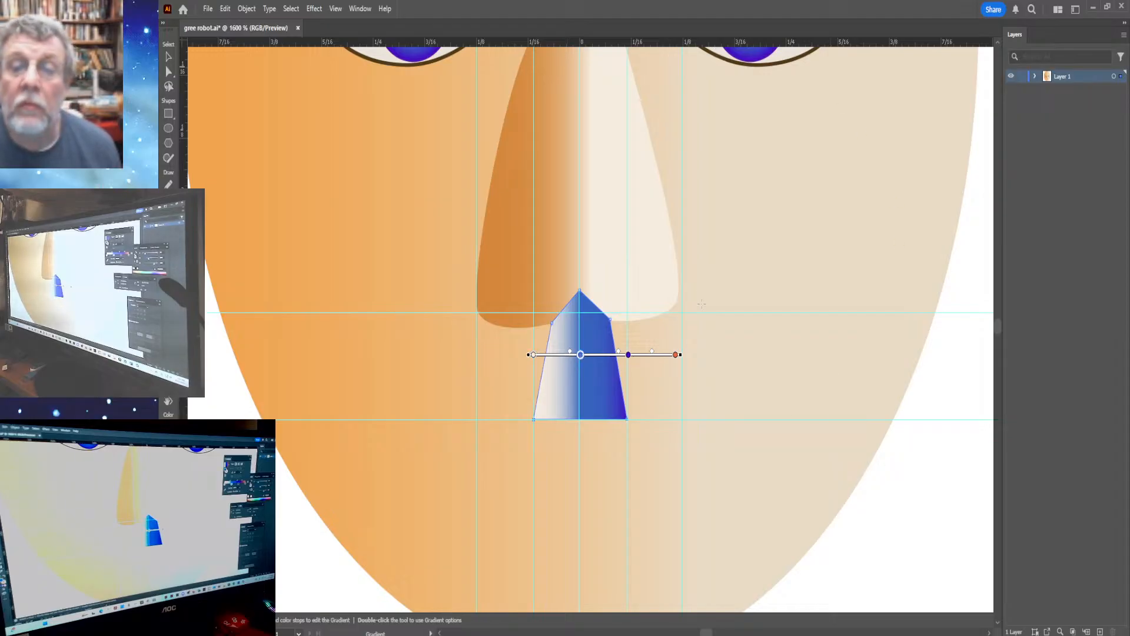
{"action": "key", "text": "a"}
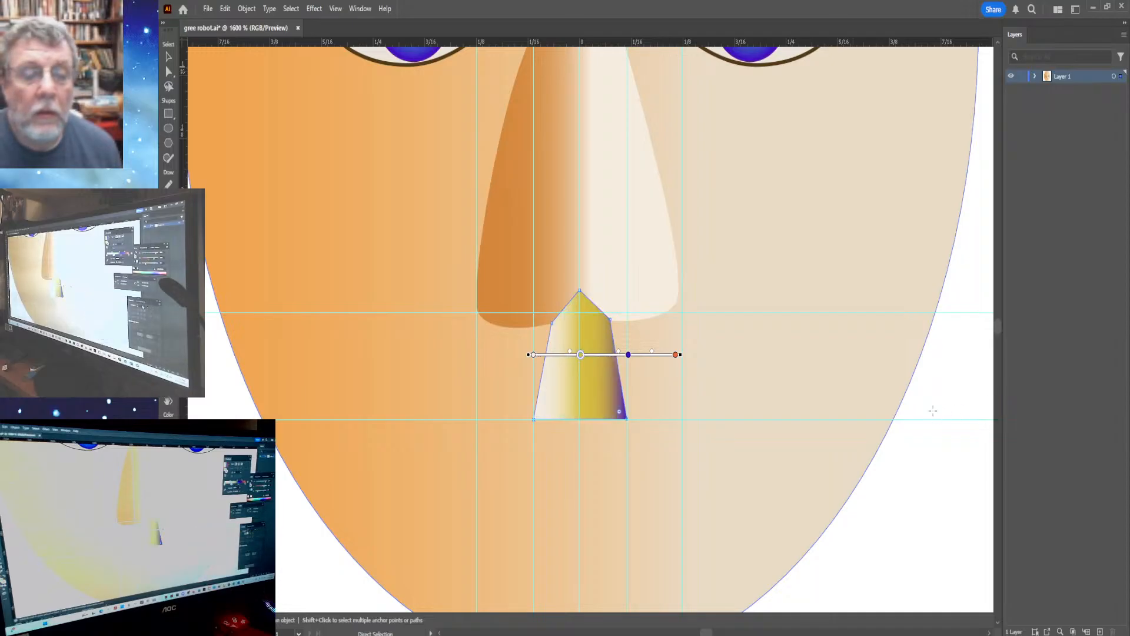
Recolour the dark blue gradient stop orange and move it outward past the inner guide, with the golden yellow stop just off the centre guide.
{"action": "key", "text": "g"}
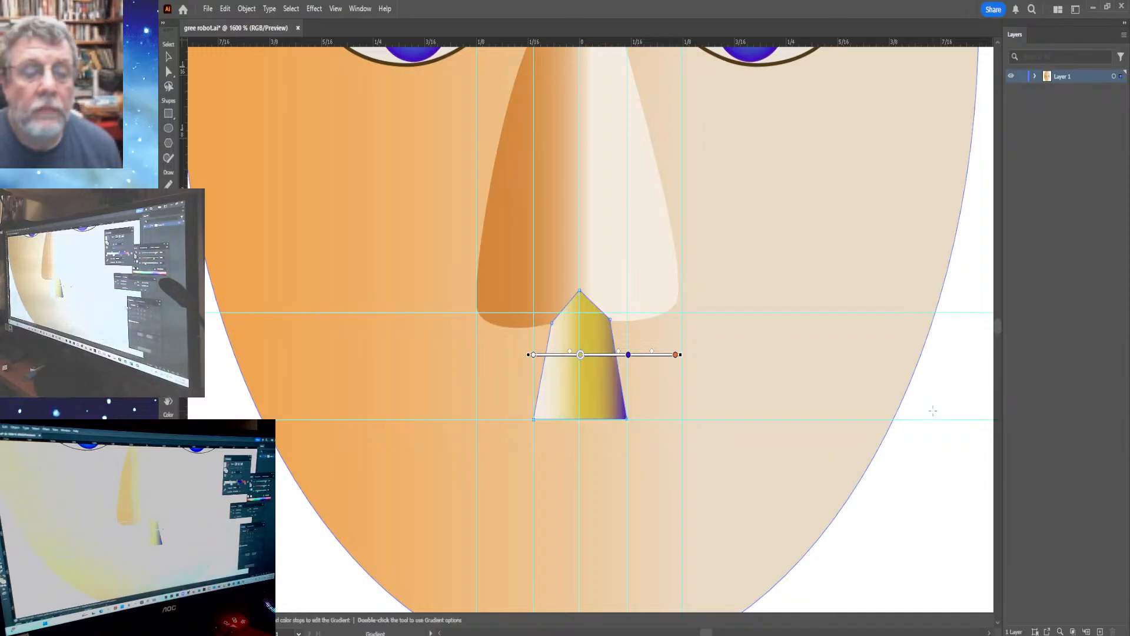
{"action": "left_click", "coordinate": [628, 355]}
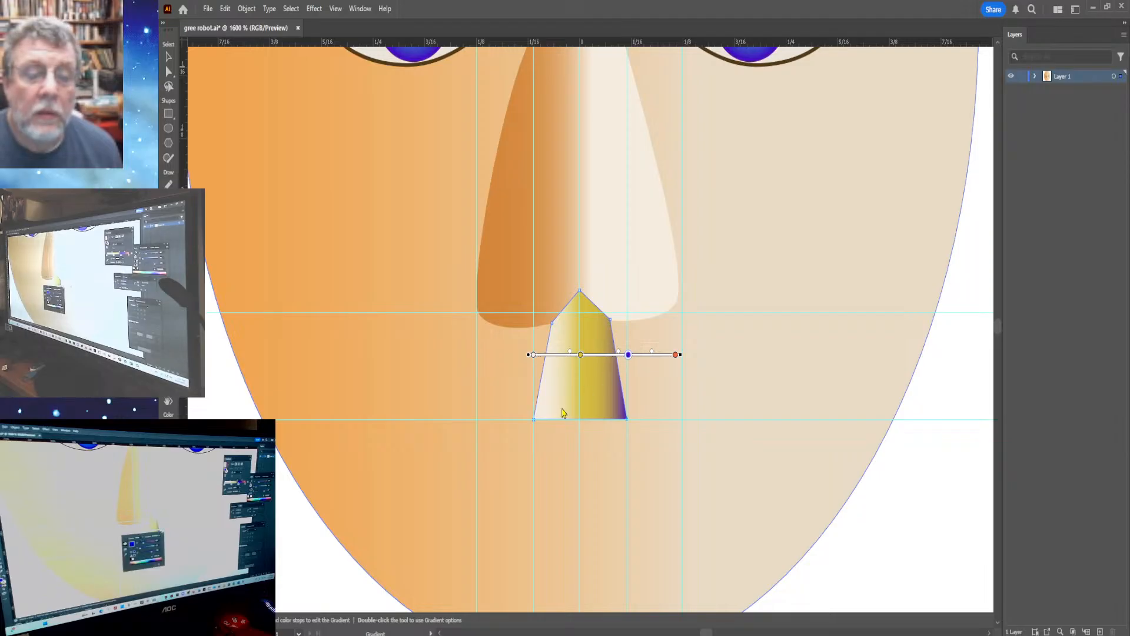
{"action": "key", "text": "a"}
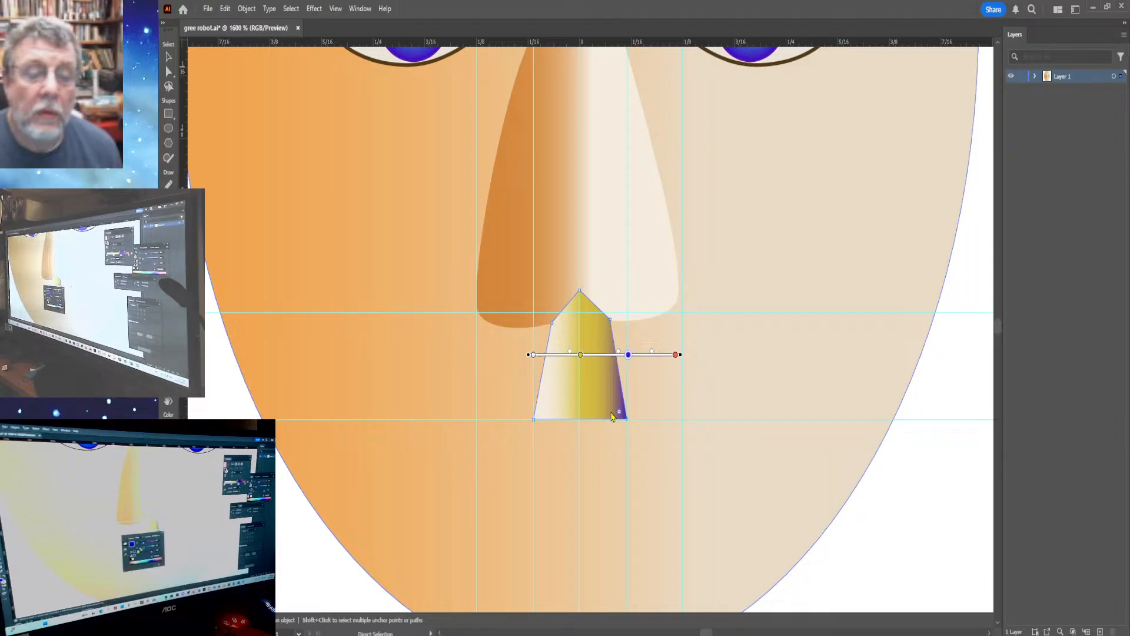
{"action": "left_click", "coordinate": [580, 404]}
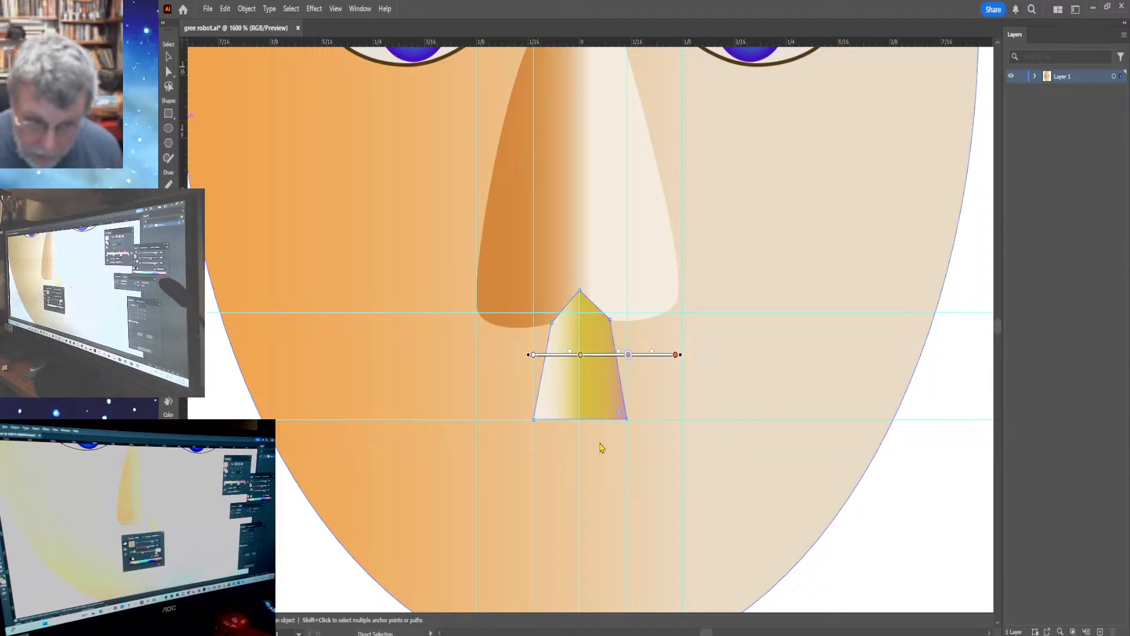
{"action": "key", "text": "g"}
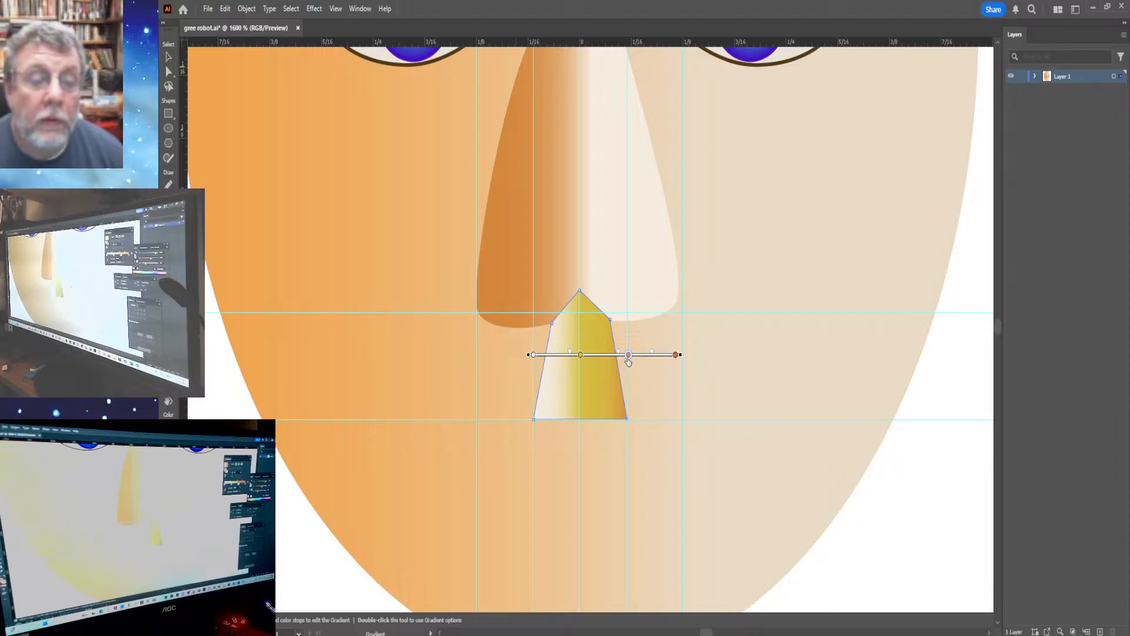
{"action": "left_click_drag", "start_coordinate": [629, 359], "coordinate": [576, 358]}
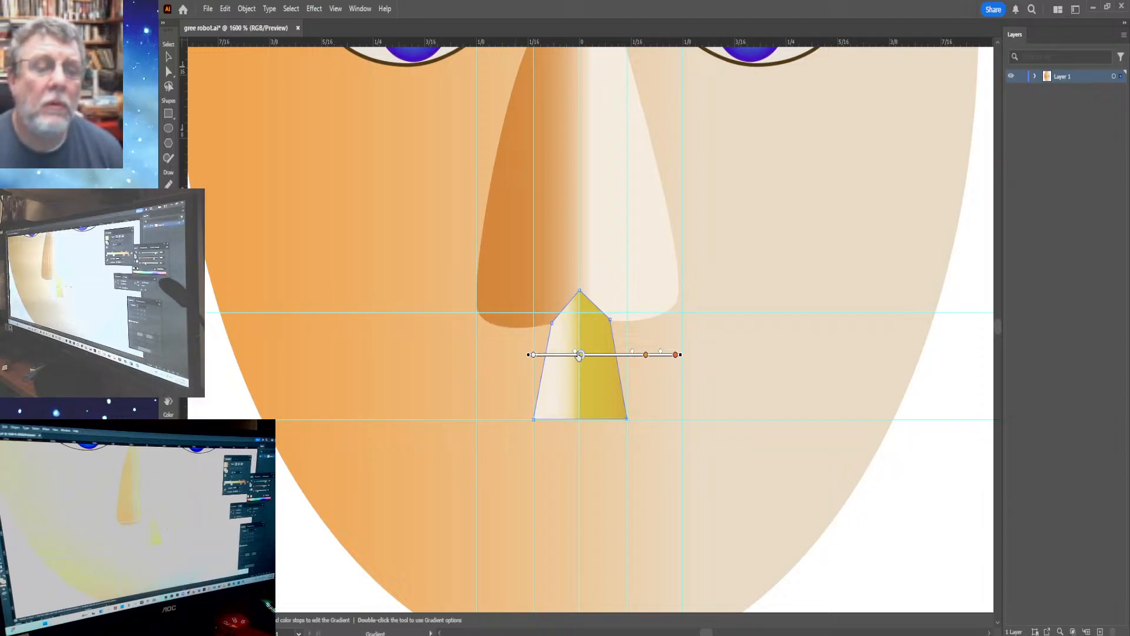
{"action": "left_click_drag", "start_coordinate": [580, 355], "coordinate": [583, 355]}
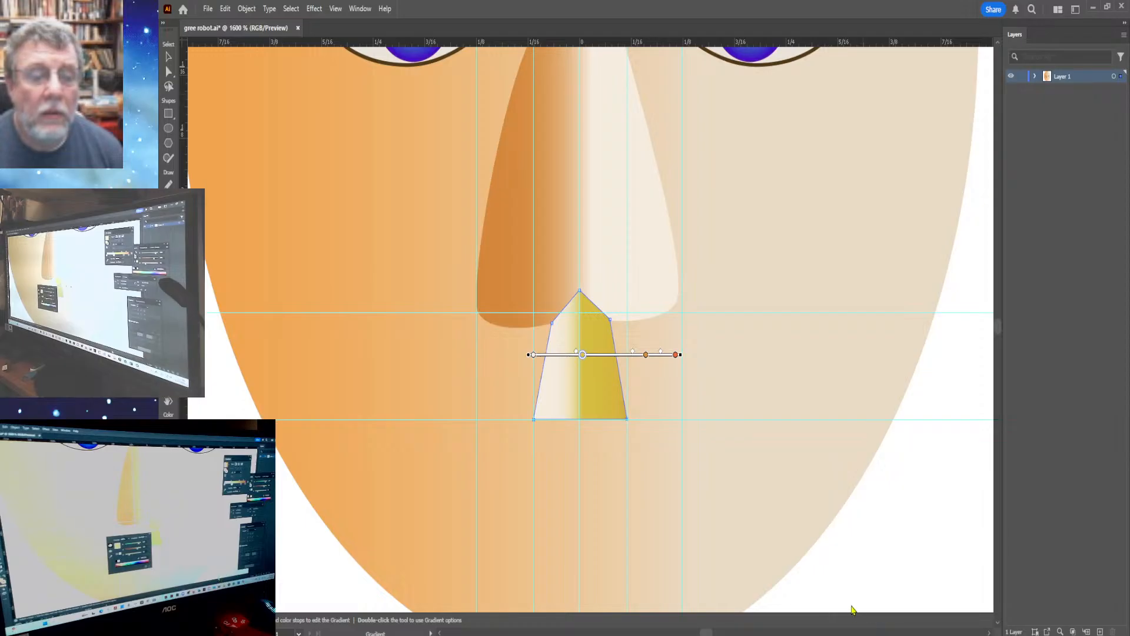
Recolour the golden yellow gradient stop beside the centre guide dark orange, like the shaded side of the nose.
{"action": "left_click", "coordinate": [646, 356]}
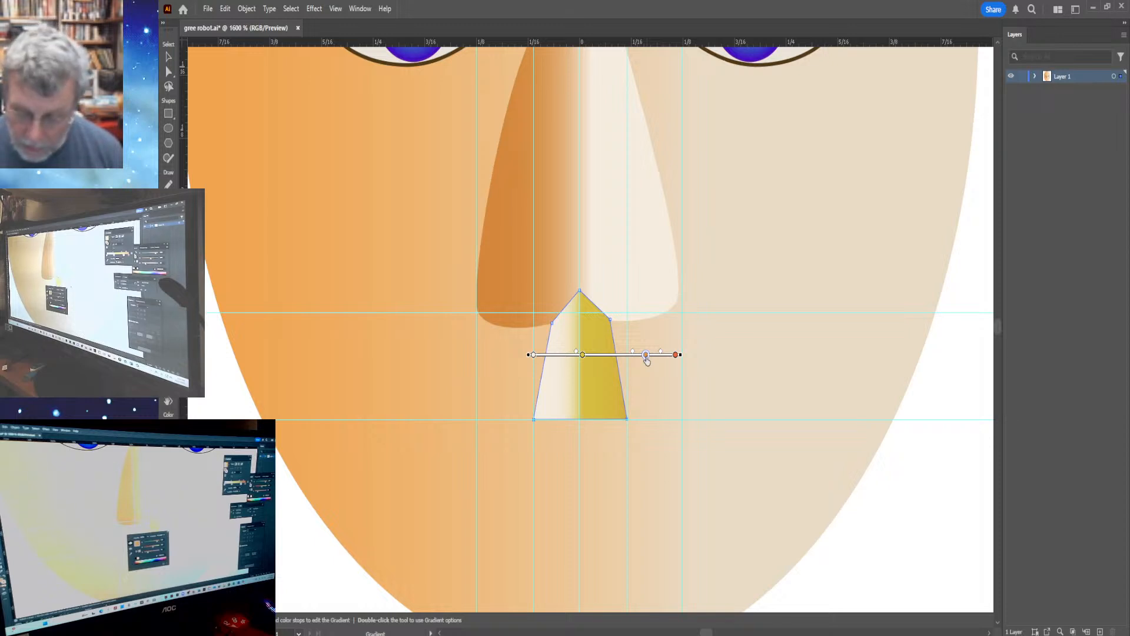
{"action": "key", "text": "a"}
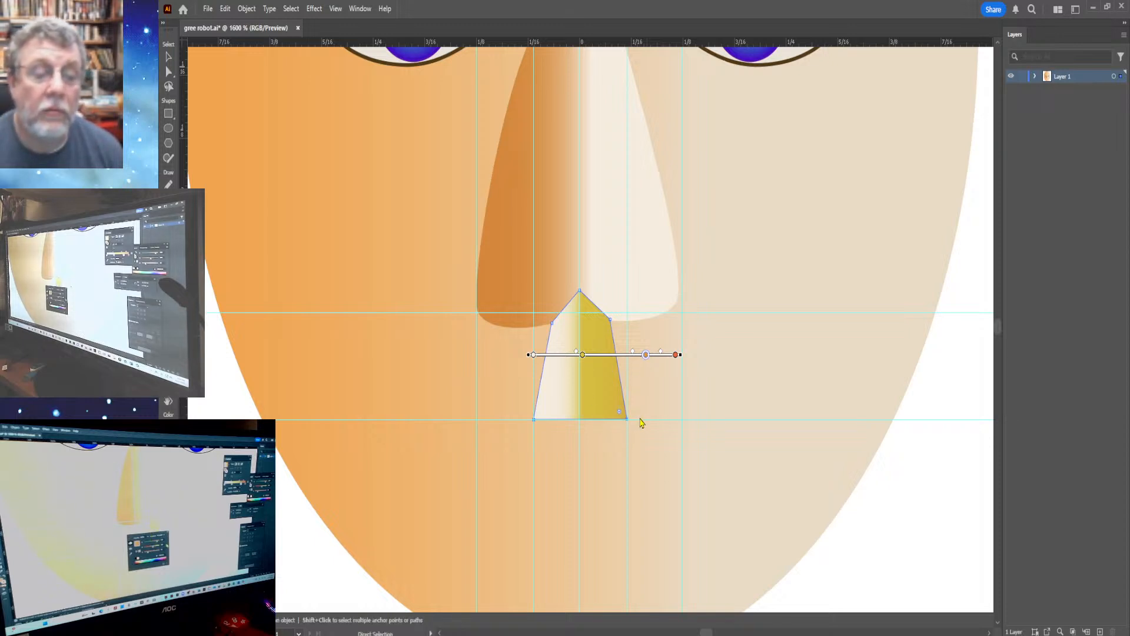
{"action": "key", "text": "g"}
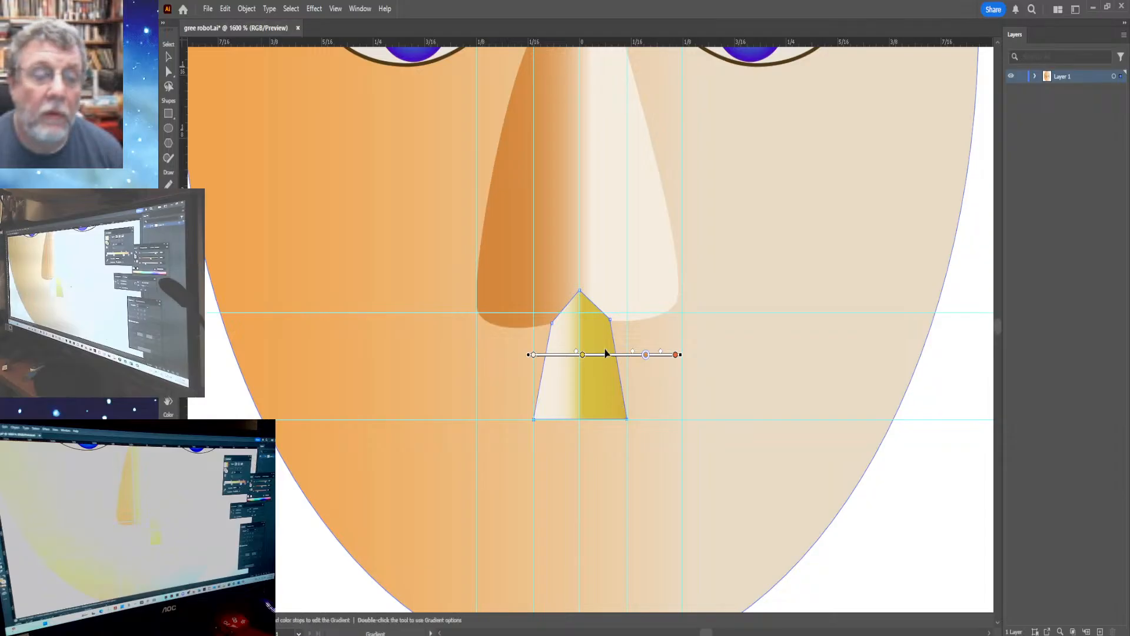
{"action": "left_click", "coordinate": [583, 357]}
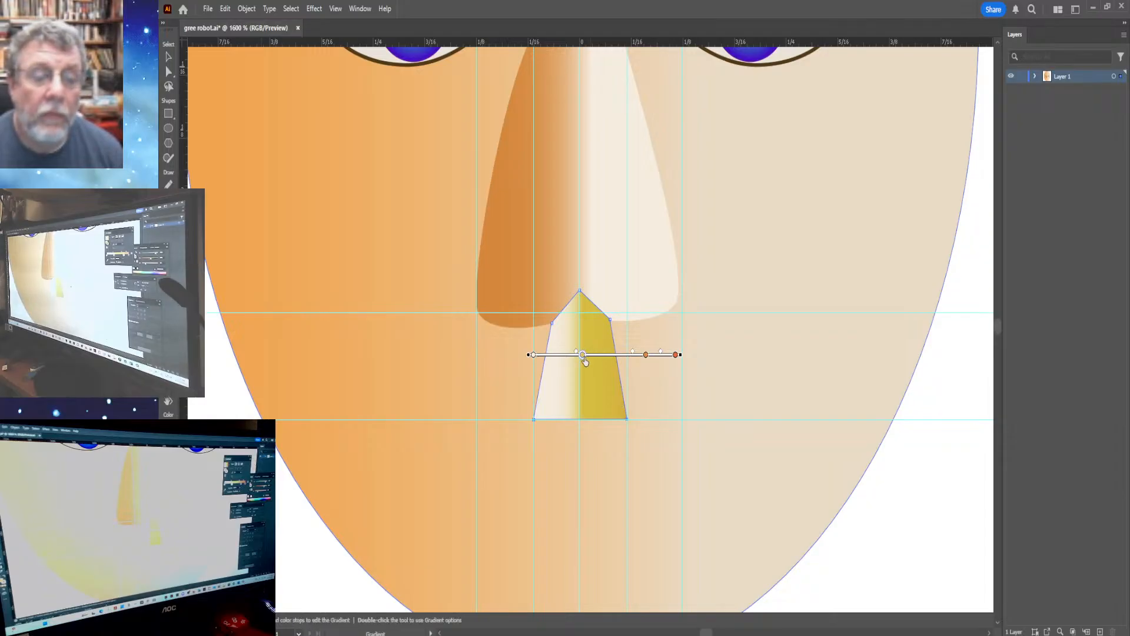
{"action": "key", "text": "a"}
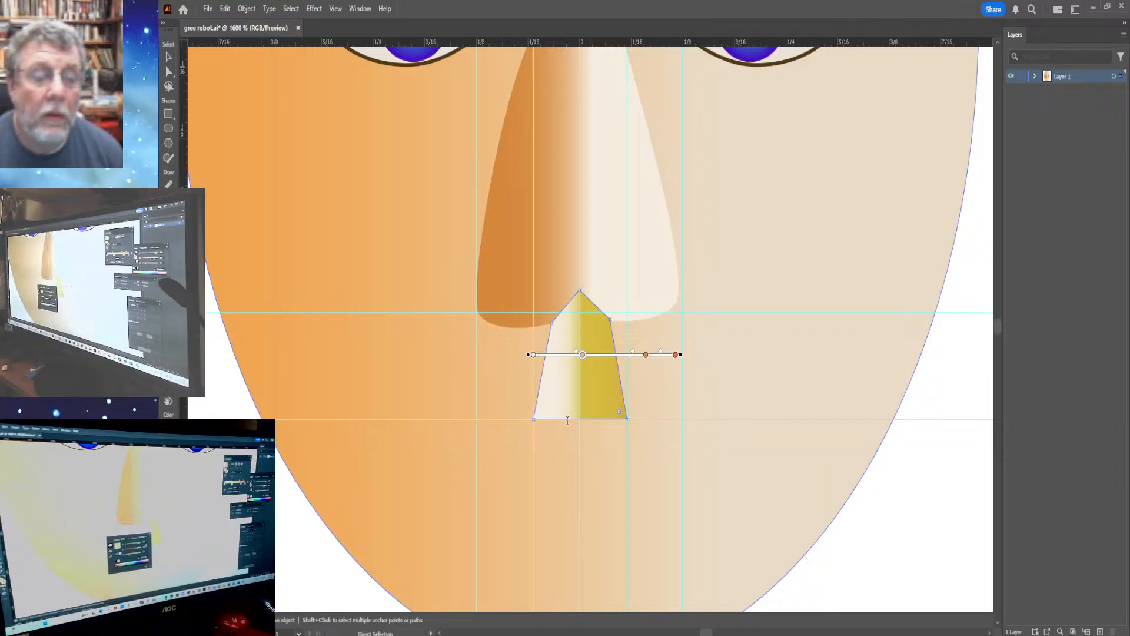
{"action": "type", "text": "i"}
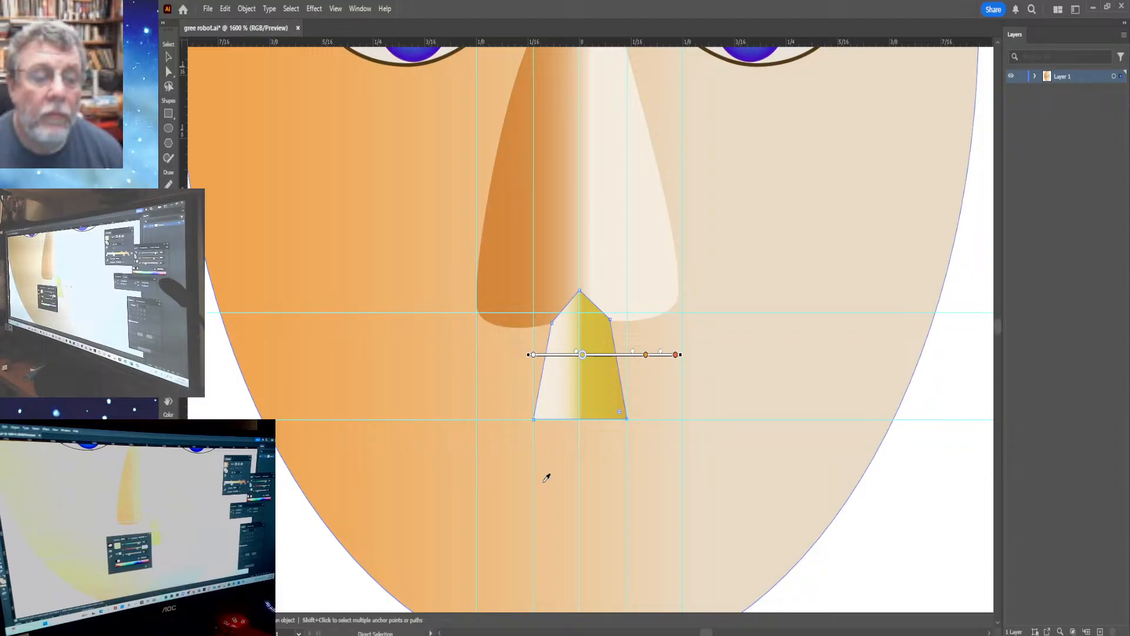
{"action": "type", "text": "120"}
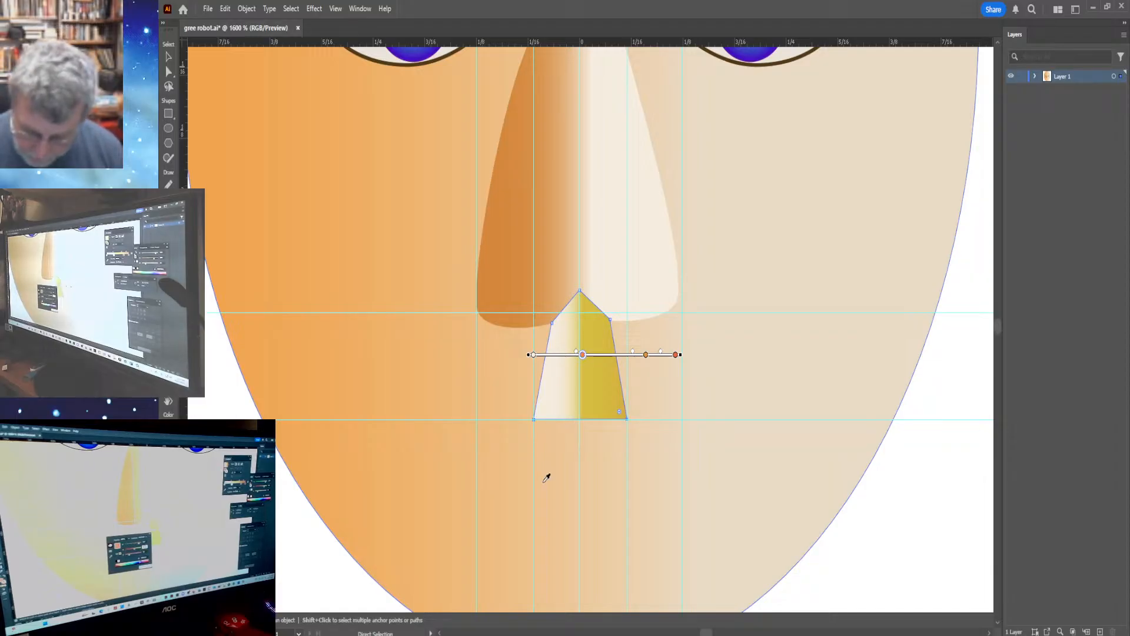
{"action": "type", "text": "g"}
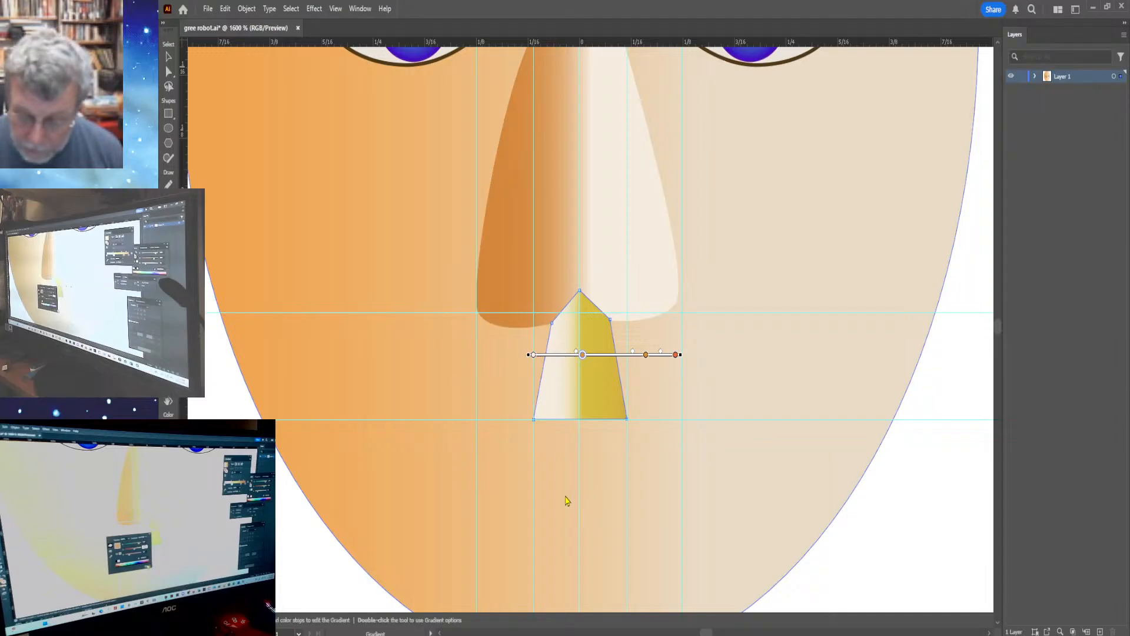
{"action": "key", "text": "Return"}
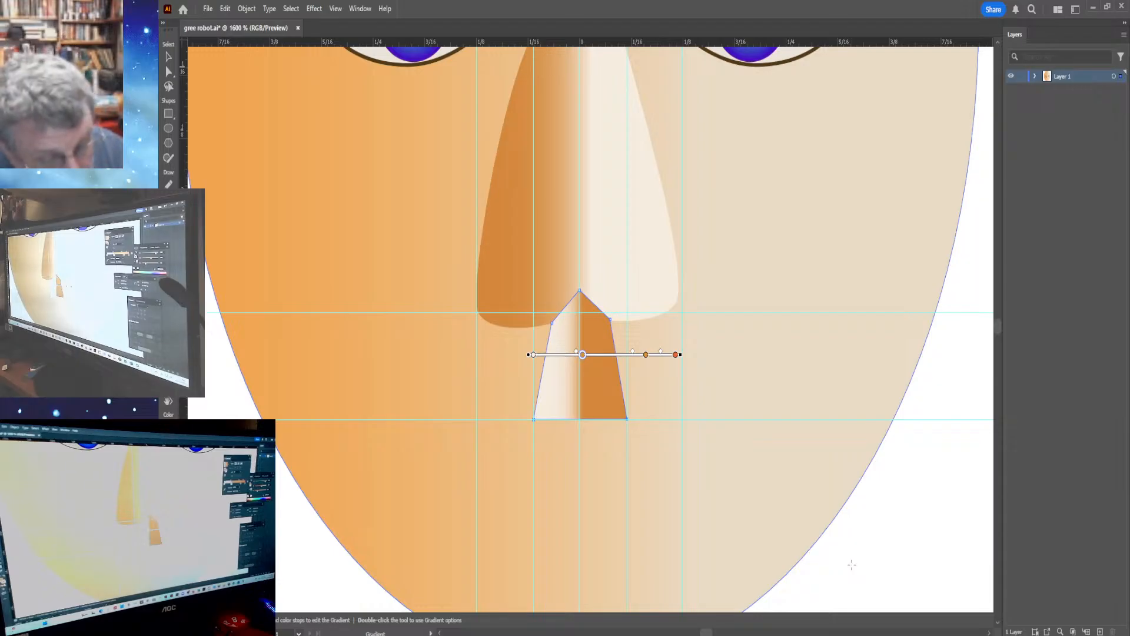
Fine-tune the outer orange stop's colour and move it inward to just inside the inner vertical guide on the face's lighter half.
{"action": "left_click", "coordinate": [646, 356]}
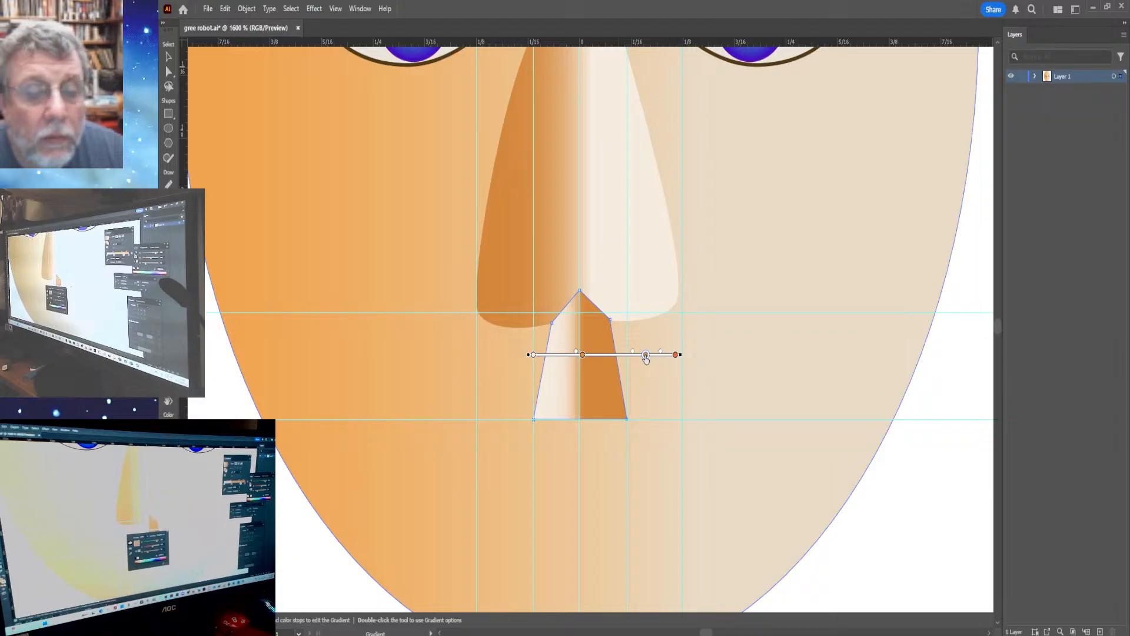
{"action": "key", "text": "a"}
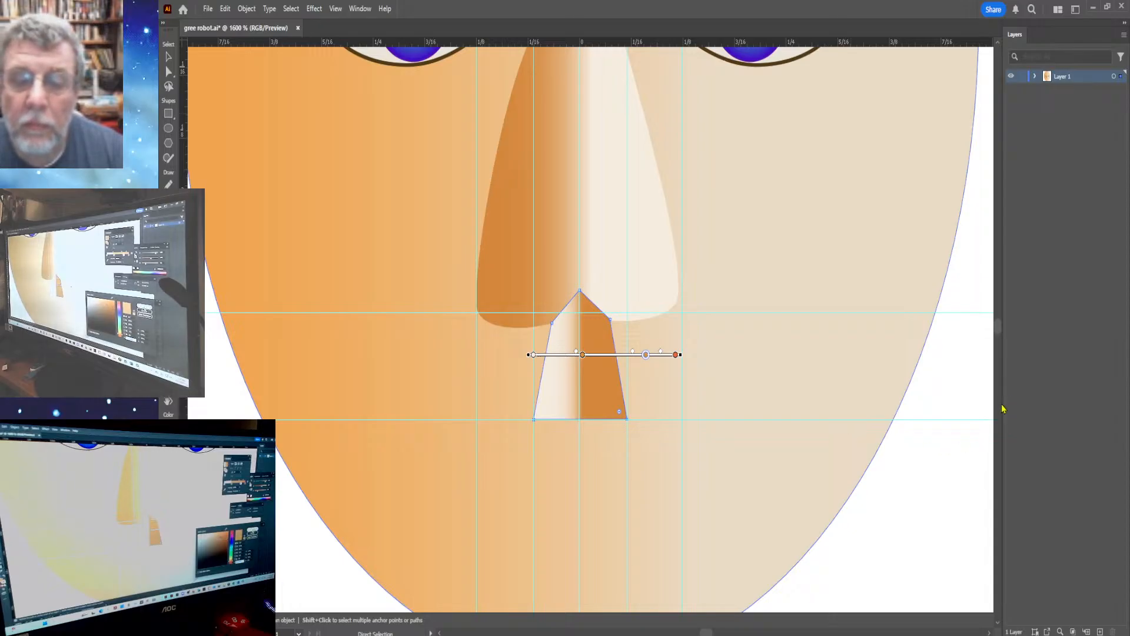
{"action": "key", "text": "g"}
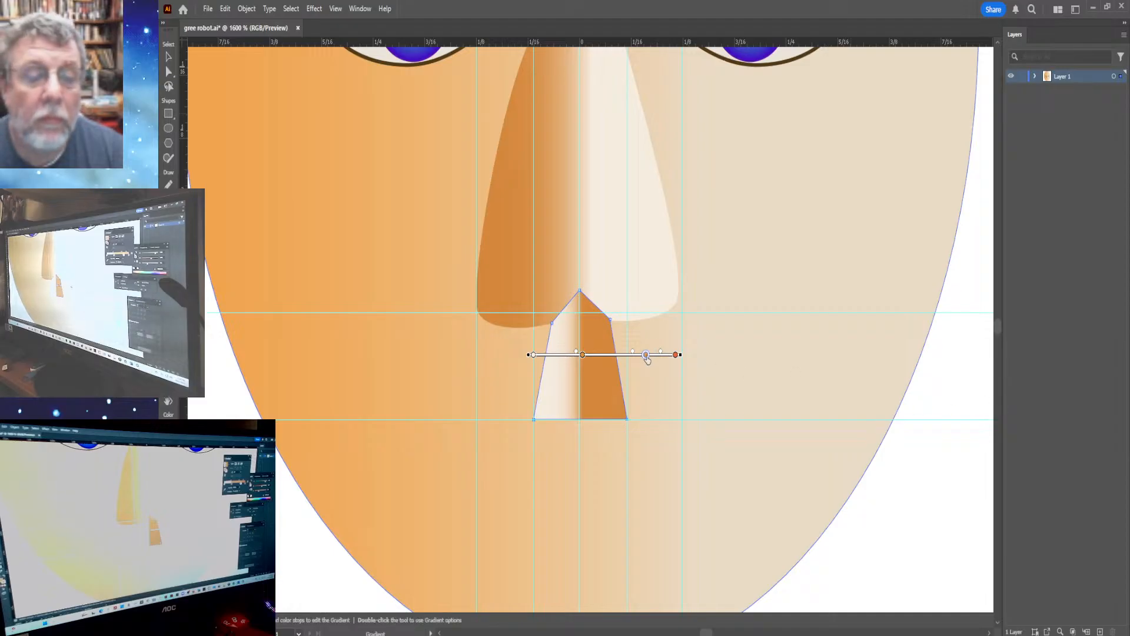
{"action": "mouse_move", "coordinate": [646, 355]}
{"action": "left_mouse_down"}
{"action": "mouse_move", "coordinate": [611, 355]}
{"action": "mouse_move", "coordinate": [633, 355]}
{"action": "left_mouse_up"}
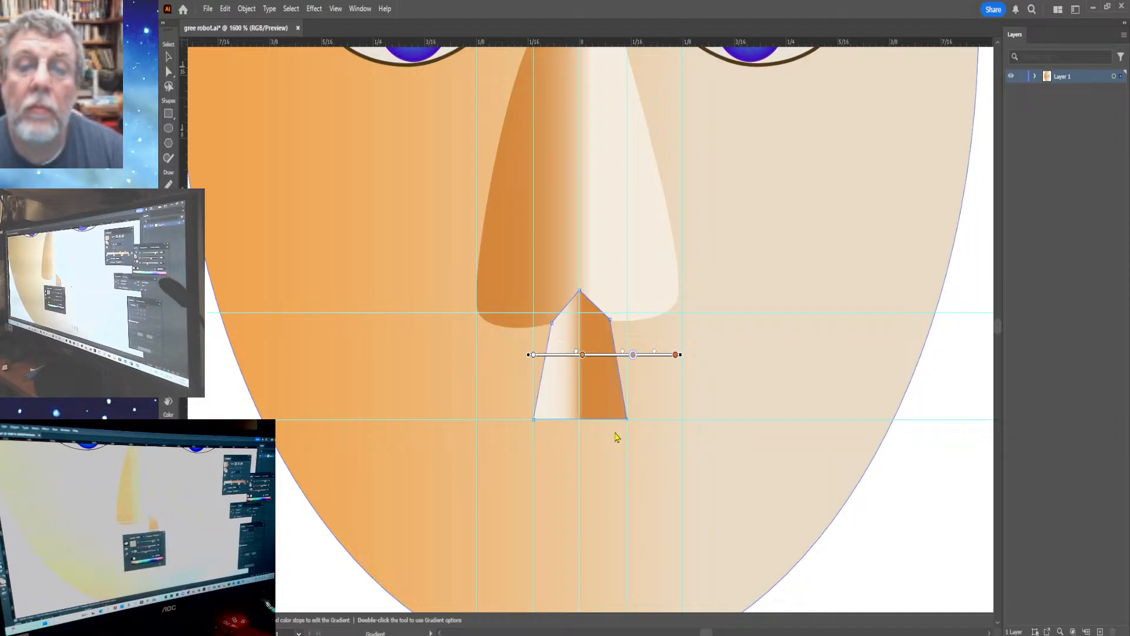
{"action": "key", "text": "a"}
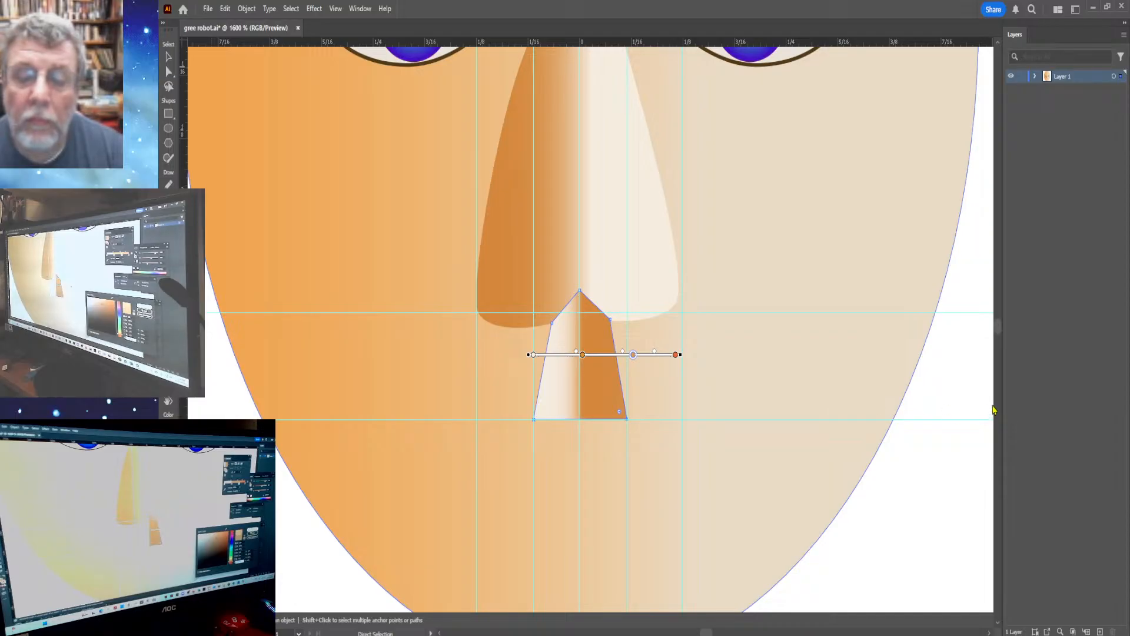
{"action": "key", "text": "g"}
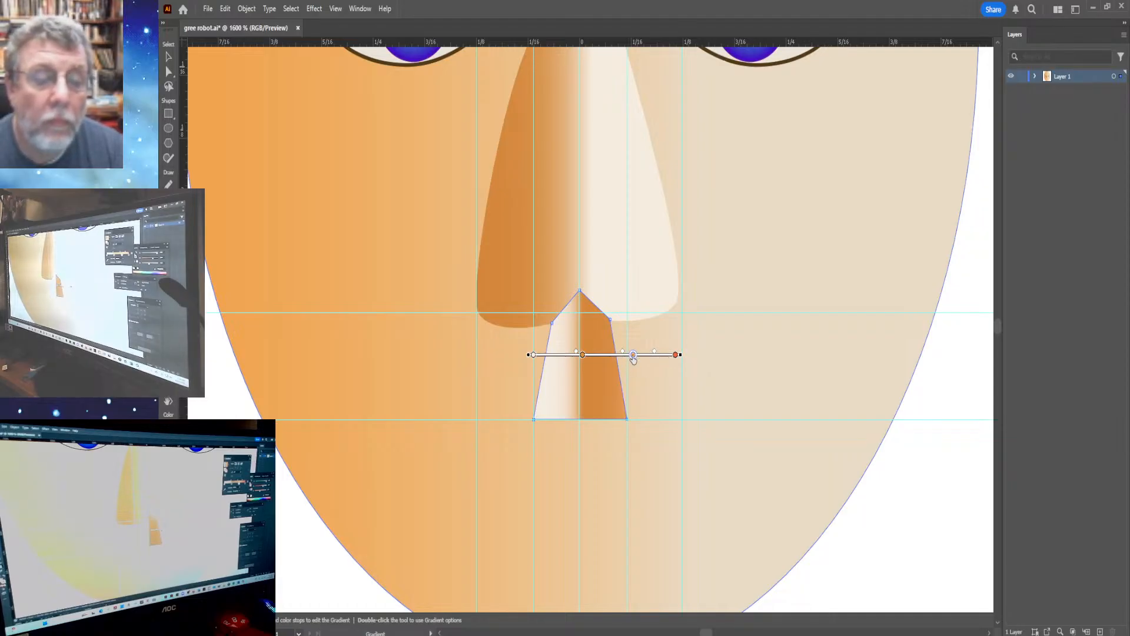
{"action": "mouse_move", "coordinate": [616, 358]}
{"action": "left_mouse_down"}
{"action": "mouse_move", "coordinate": [631, 361]}
{"action": "mouse_move", "coordinate": [612, 354]}
{"action": "left_mouse_up"}
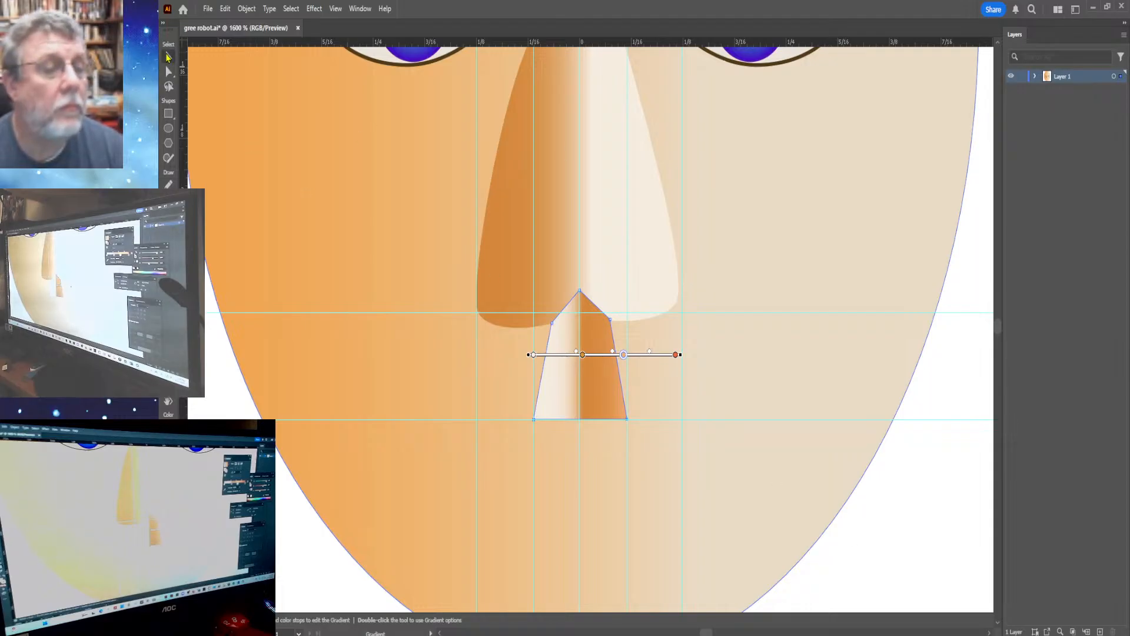
Bring the nose in front of the groove shape so that it covers the shape's peak, and clear the selection.
{"action": "left_click", "coordinate": [168, 57]}
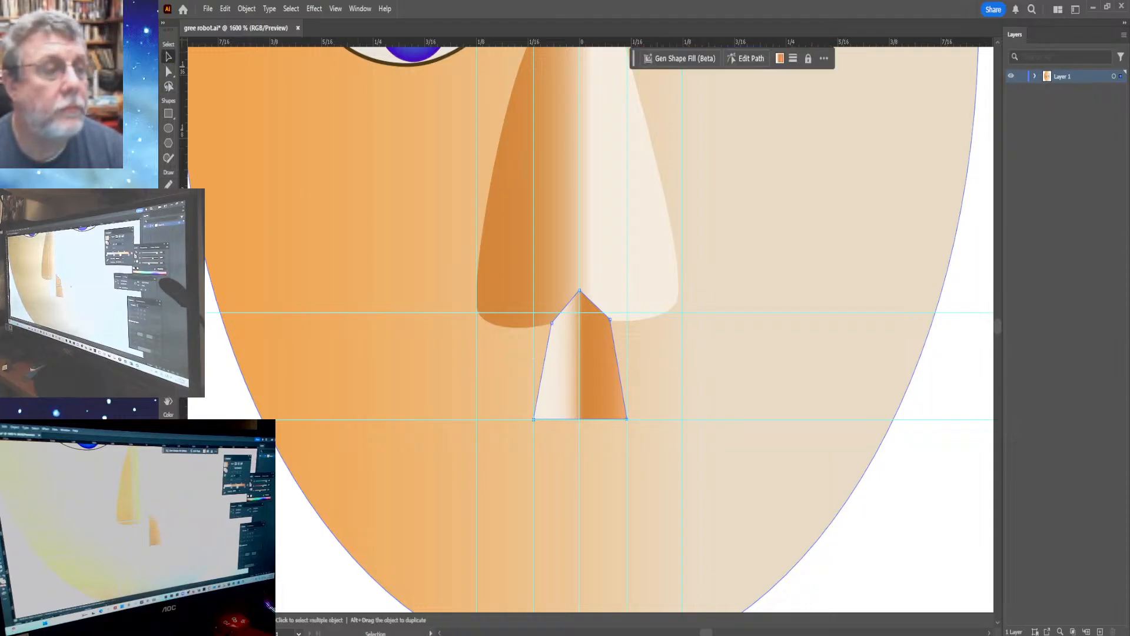
{"action": "left_click", "coordinate": [898, 593]}
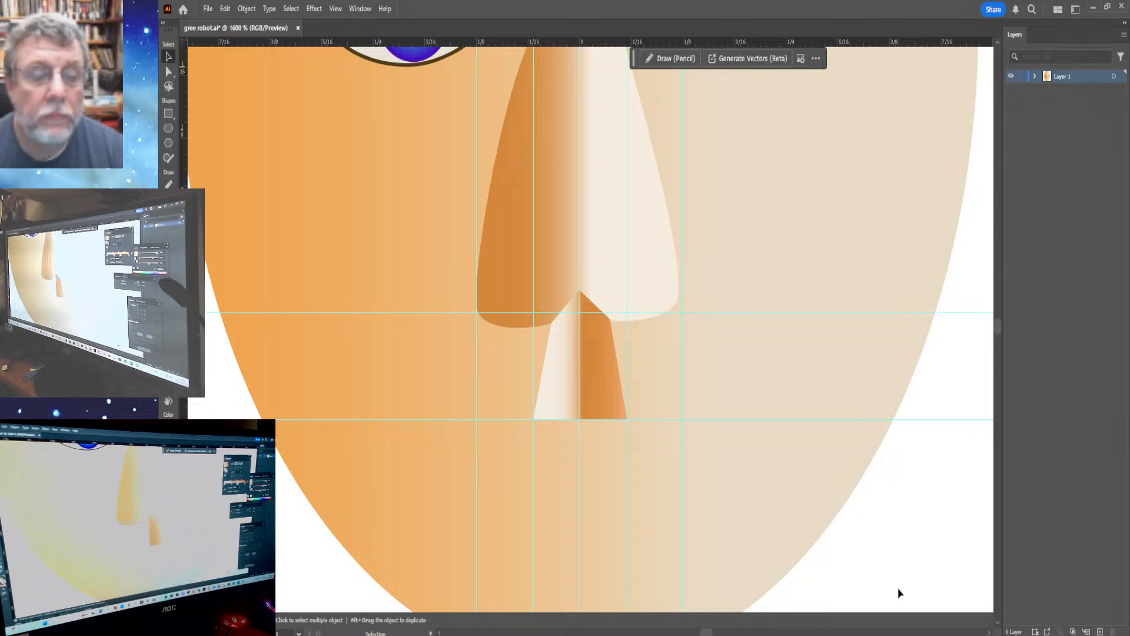
{"action": "left_click", "coordinate": [792, 442]}
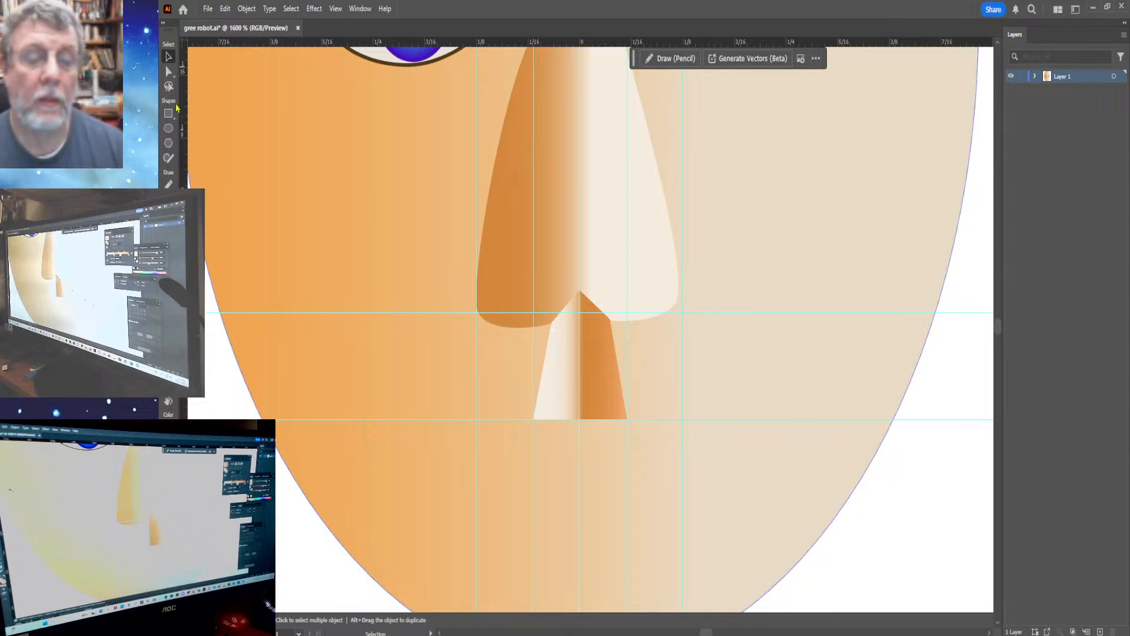
{"action": "left_click", "coordinate": [595, 381]}
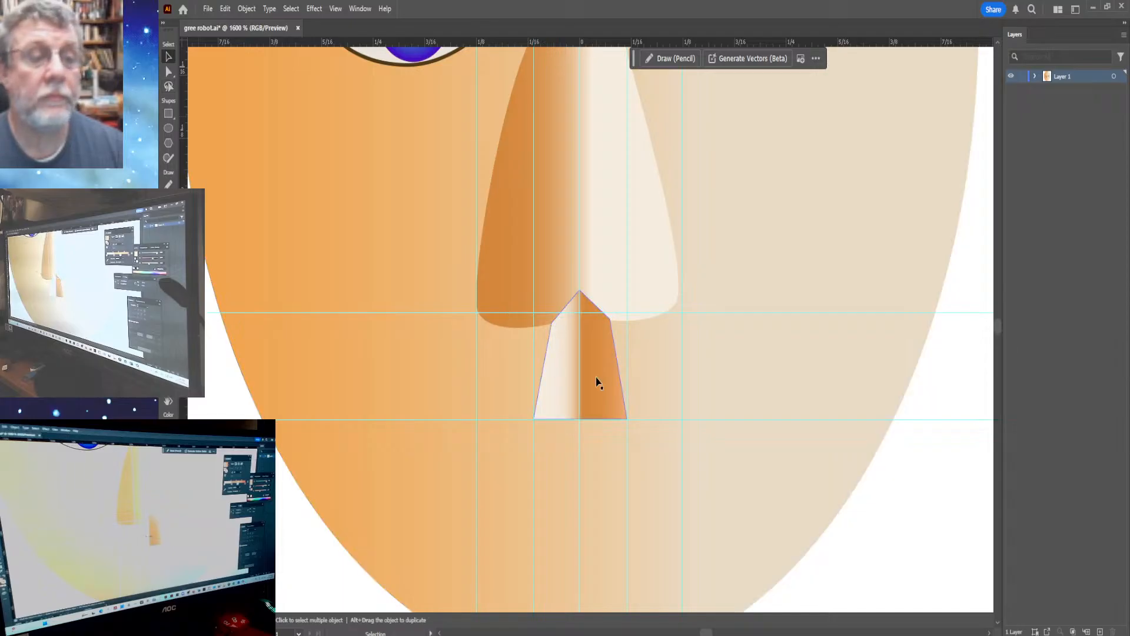
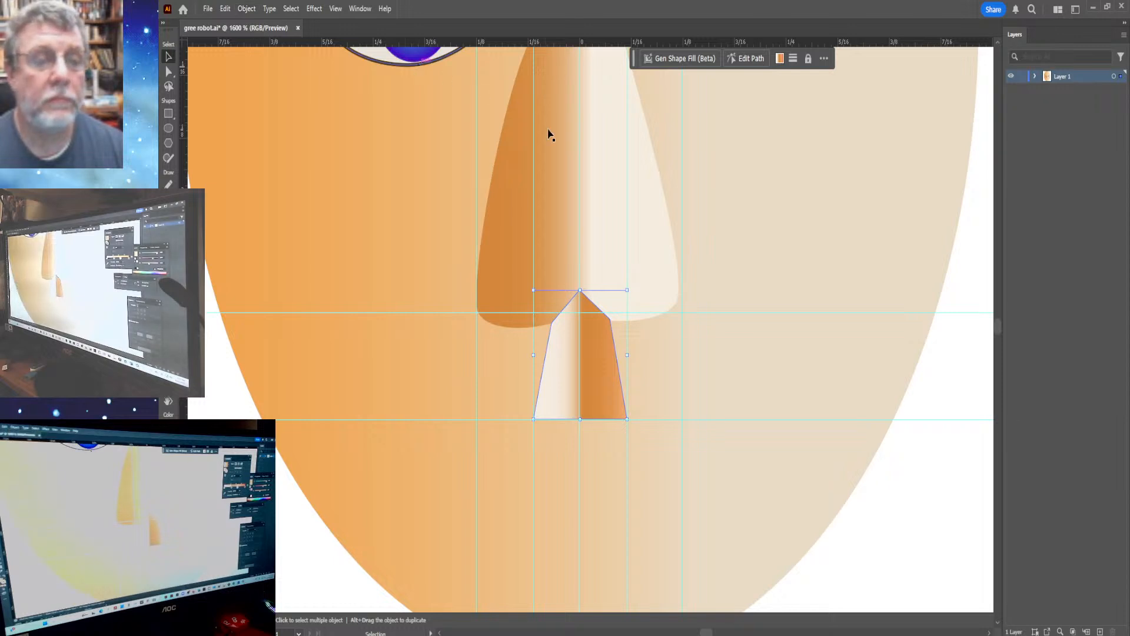
{"action": "left_click", "coordinate": [625, 221]}
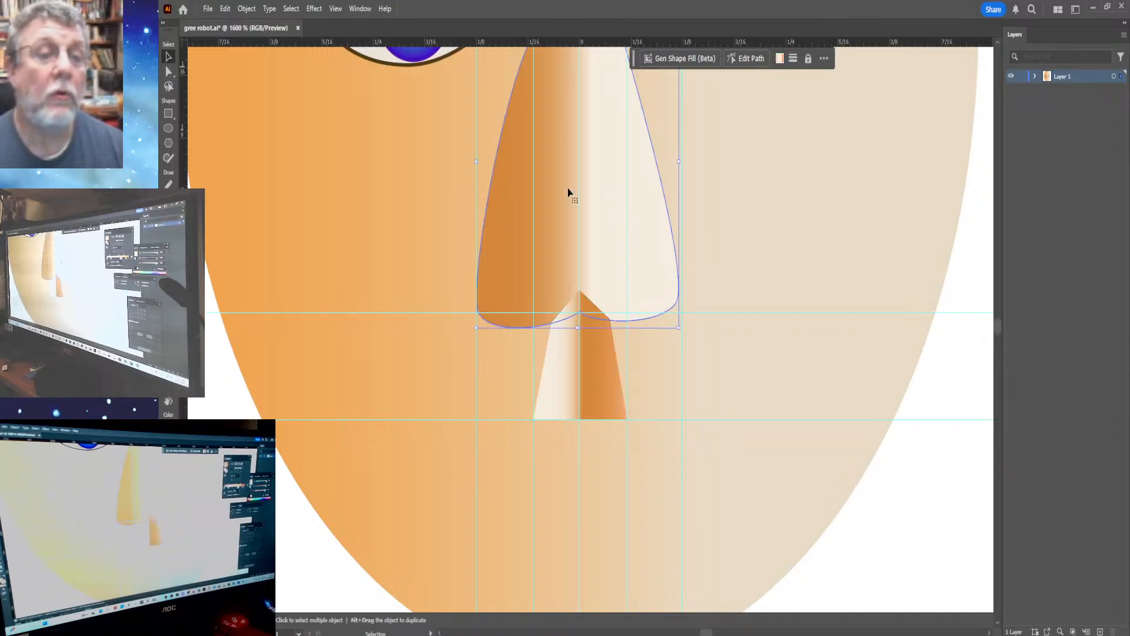
{"action": "left_click", "coordinate": [319, 11]}
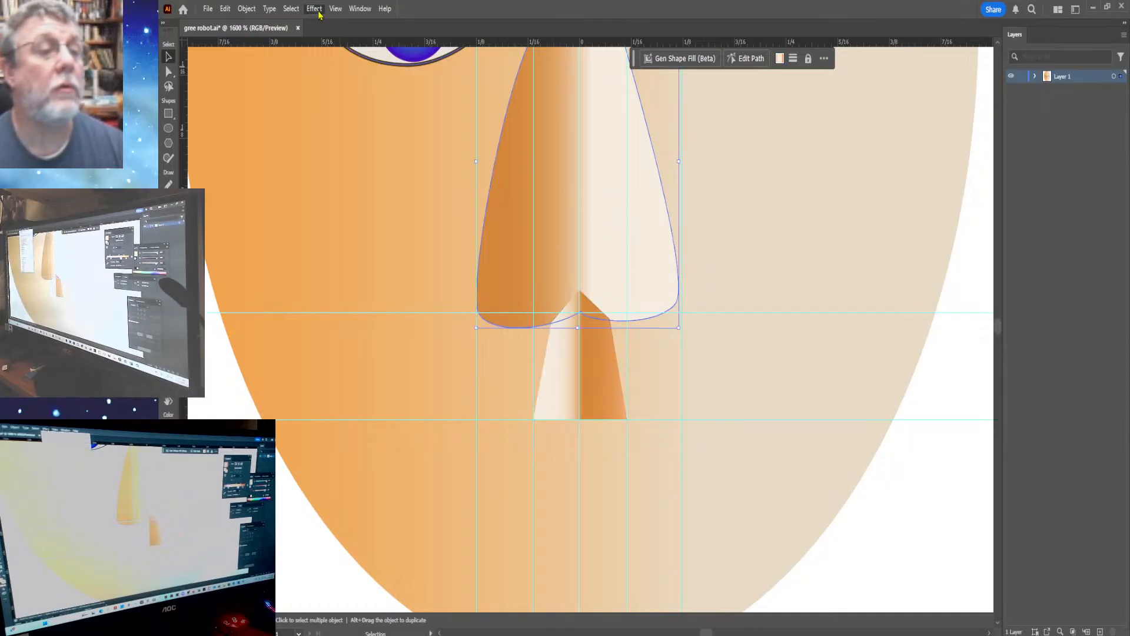
{"action": "mouse_move", "coordinate": [248, 13]}
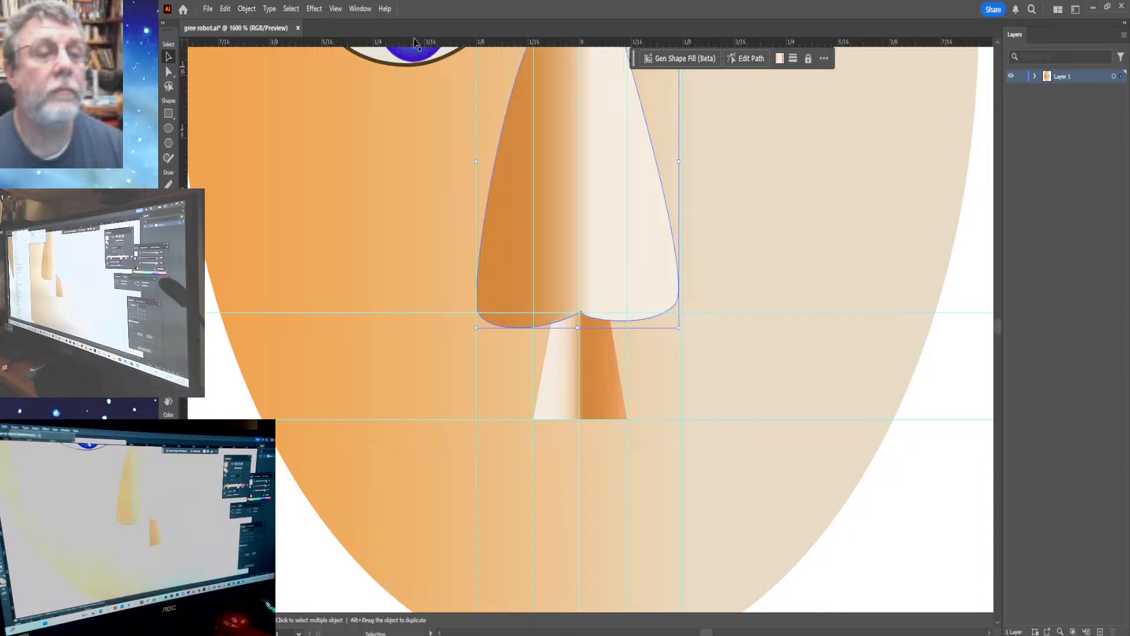
{"action": "left_click", "coordinate": [892, 542]}
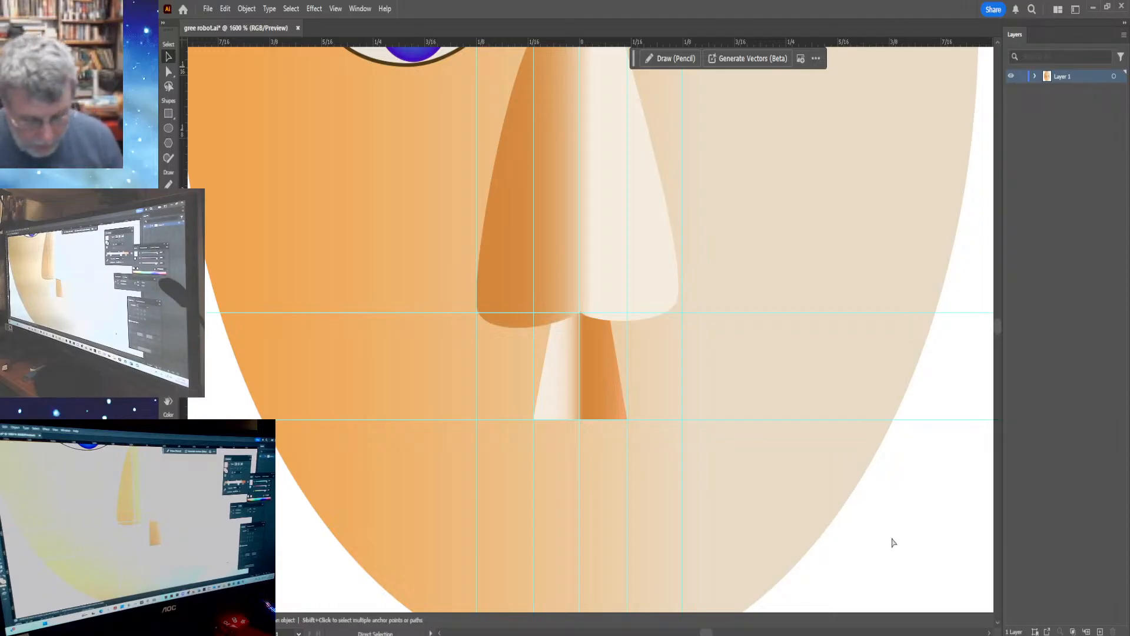
Fit the whole artboard in view, hide the guides and select the head oval.
{"action": "key", "text": "ctrl+0"}
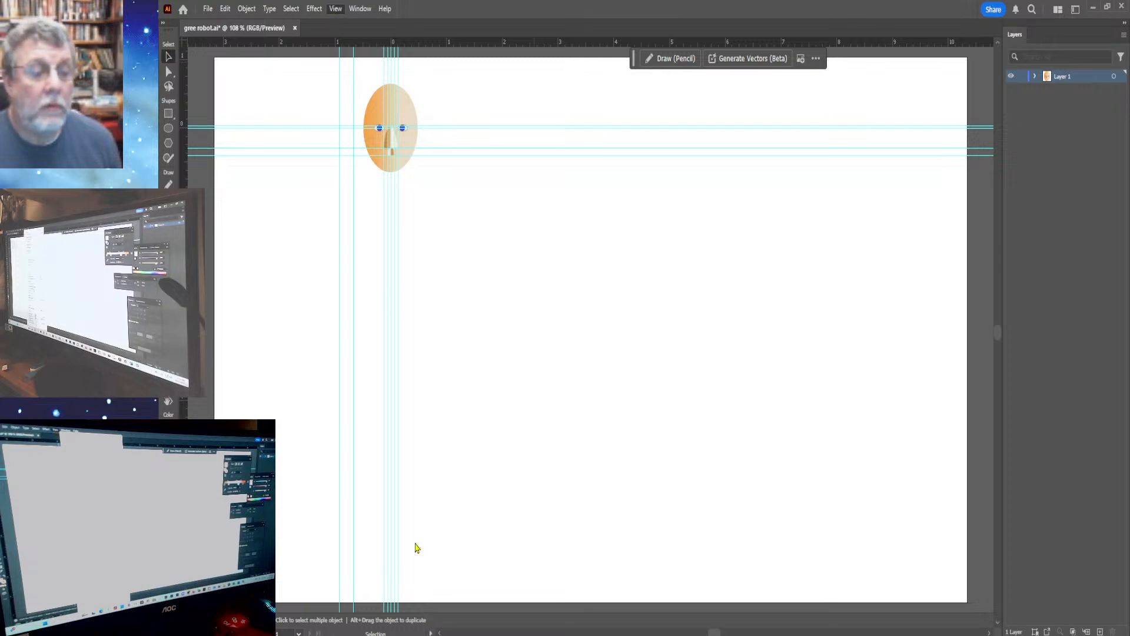
{"action": "key", "text": "ctrl+semicolon"}
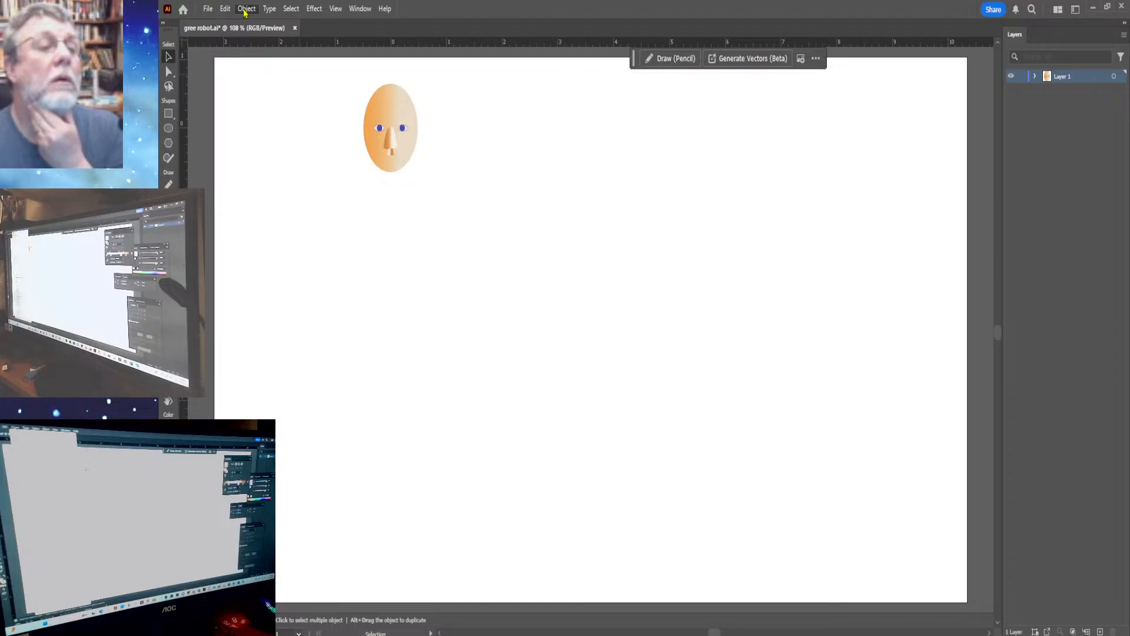
{"action": "left_click", "coordinate": [393, 116]}
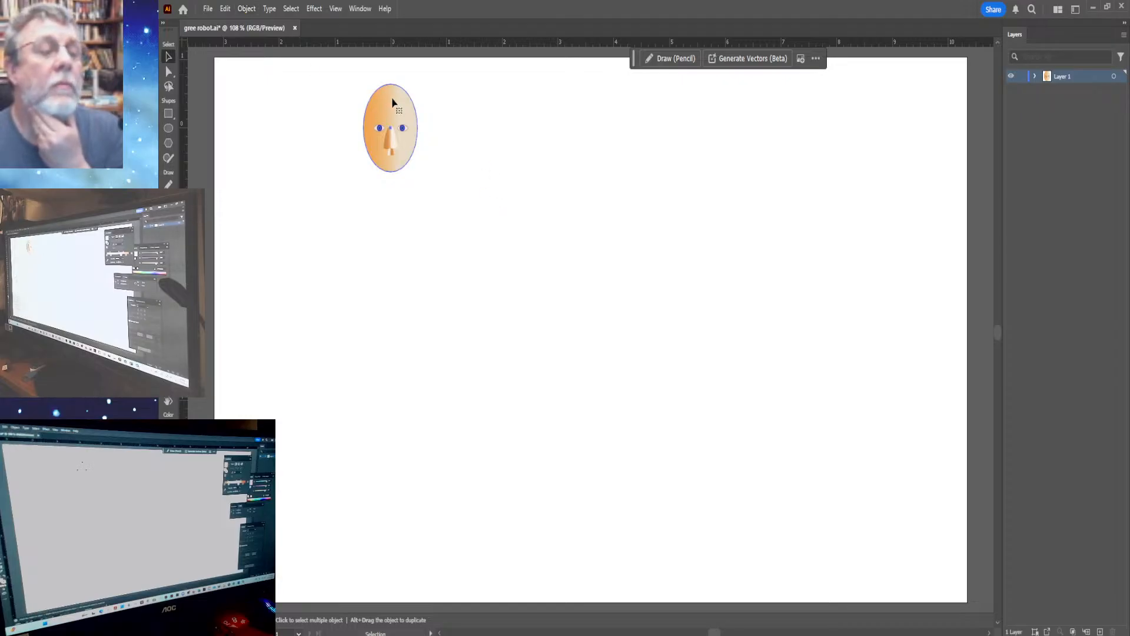
Clear the head oval's selection and examine the eyes, nose and groove up close with the whole face in view.
{"action": "left_click", "coordinate": [393, 103]}
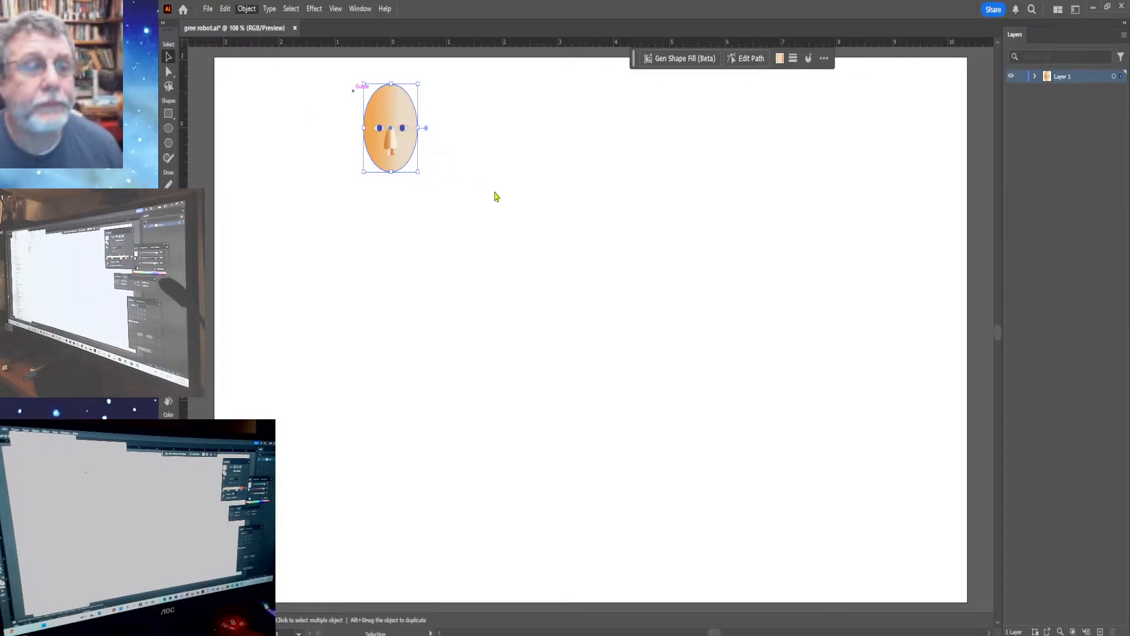
{"action": "left_click", "coordinate": [527, 237]}
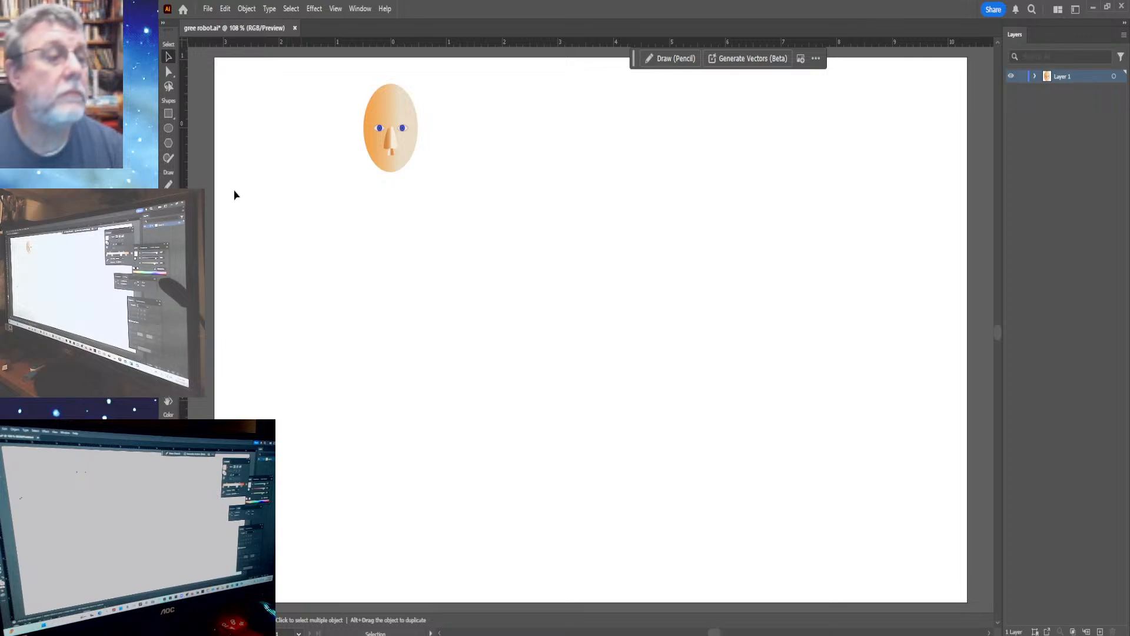
{"action": "key", "text": "z"}
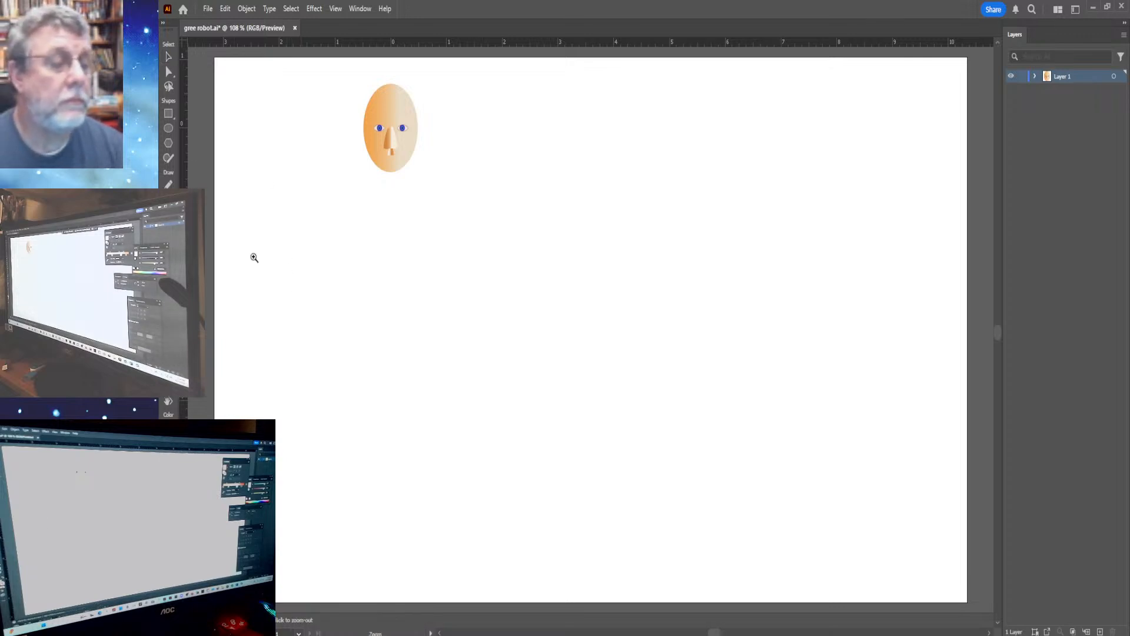
{"action": "left_click", "coordinate": [394, 136]}
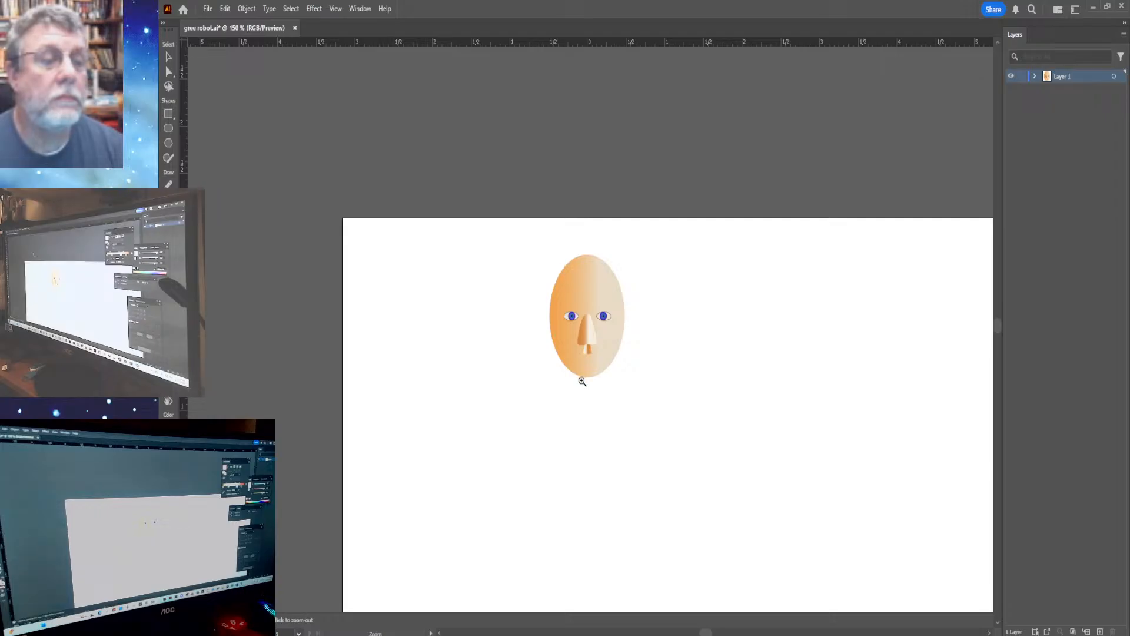
{"action": "left_click", "coordinate": [590, 341]}
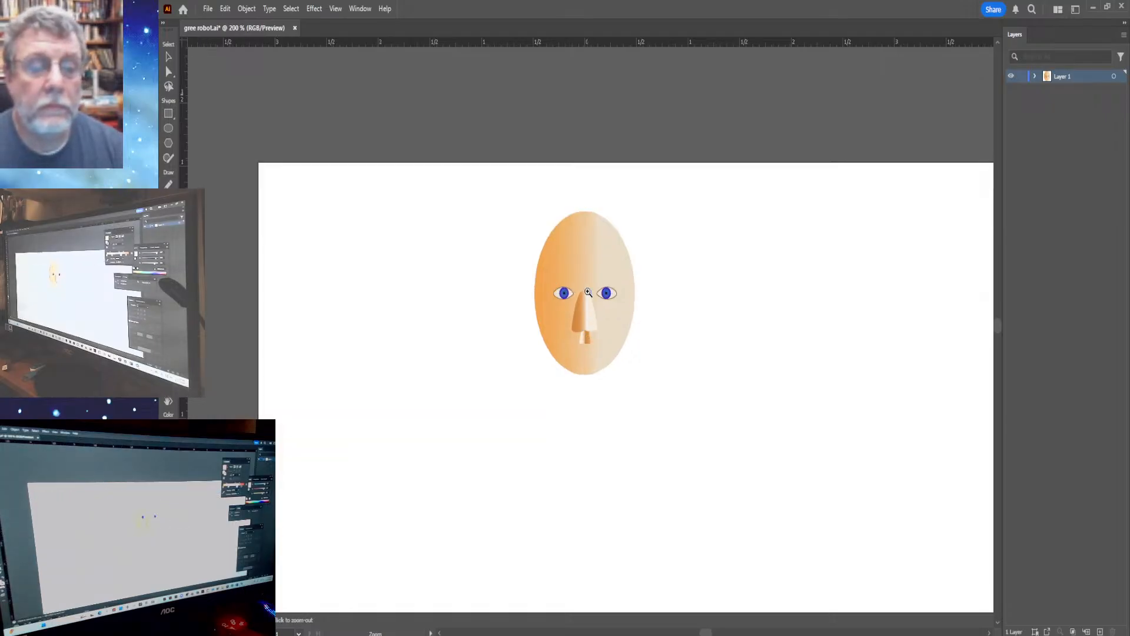
{"action": "left_click", "coordinate": [588, 292]}
{"action": "left_click", "coordinate": [585, 324]}
{"action": "left_click", "coordinate": [587, 327]}
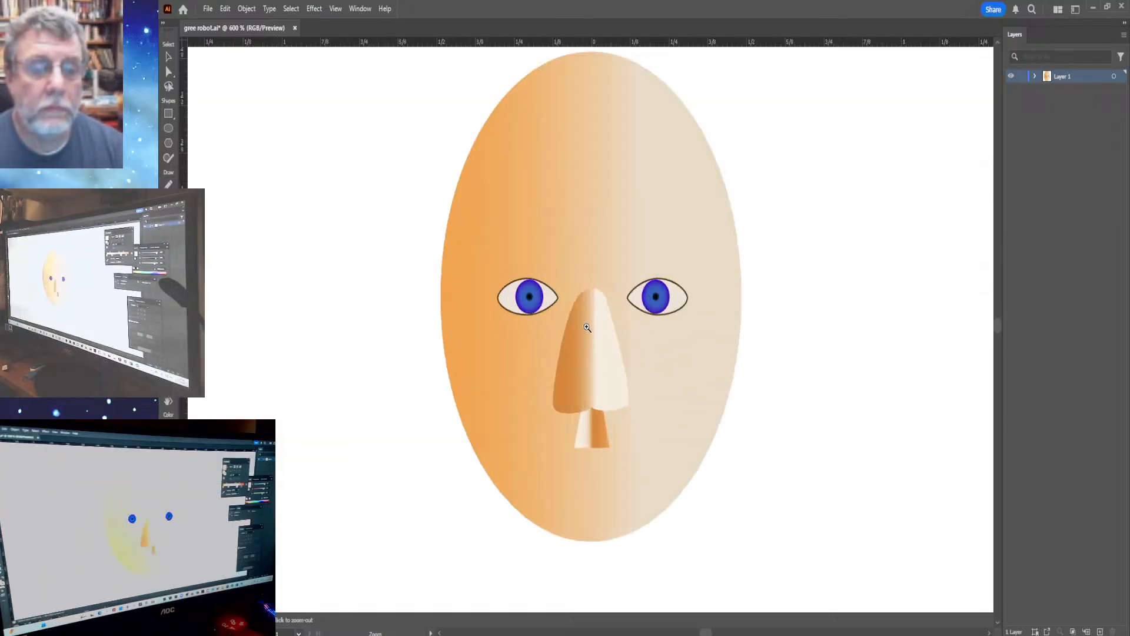
{"action": "left_click", "coordinate": [587, 327]}
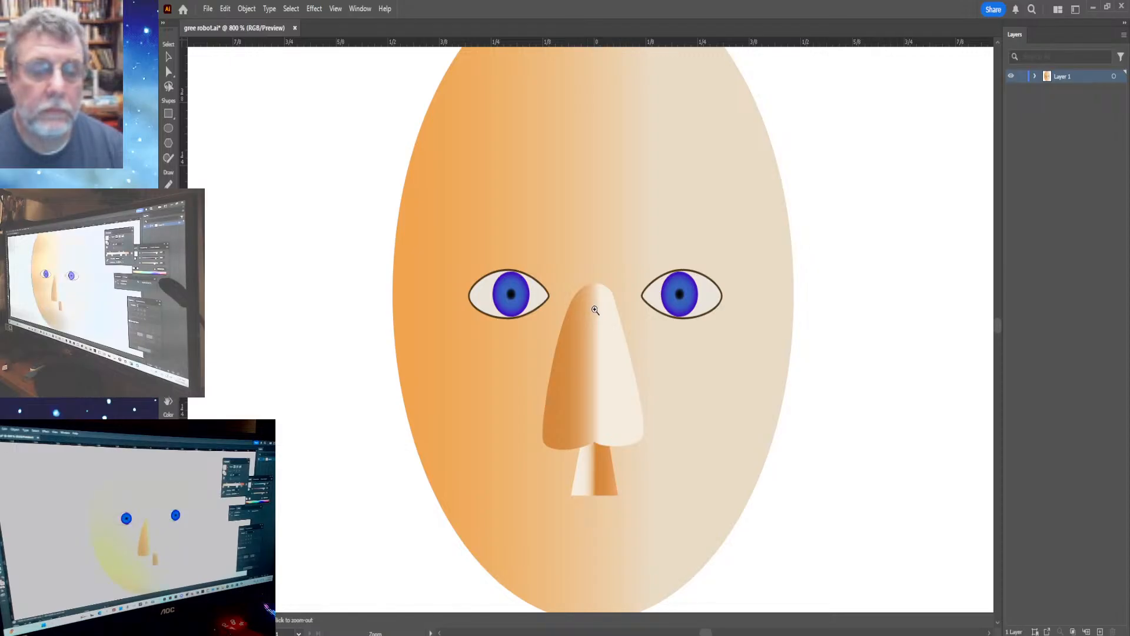
{"action": "left_click", "coordinate": [595, 309]}
{"action": "left_click", "coordinate": [595, 310], "text": "alt"}
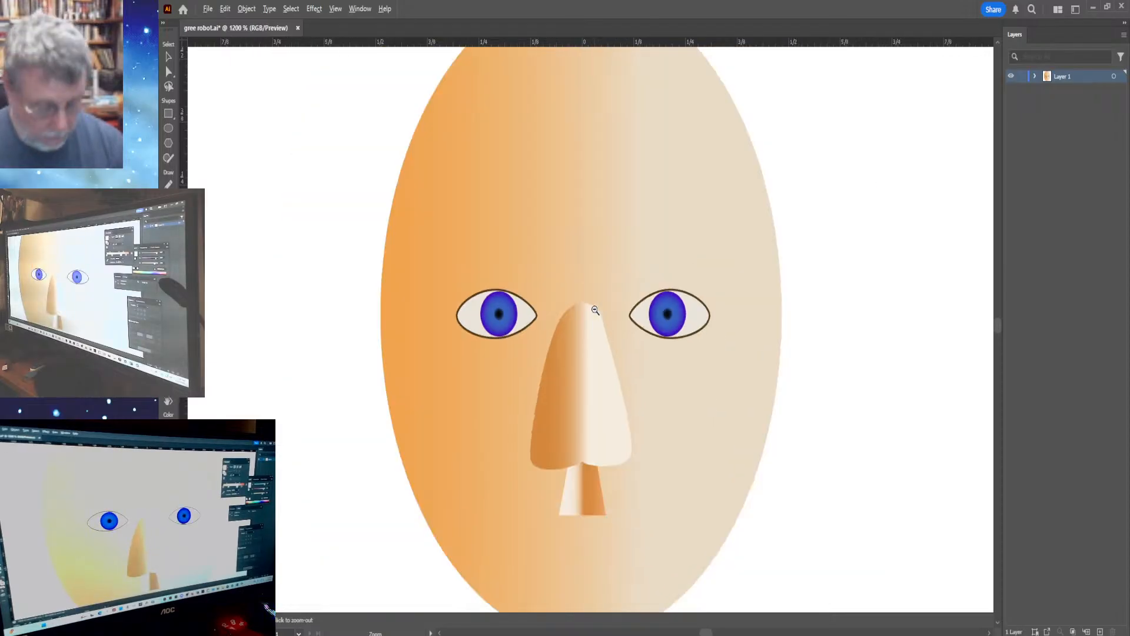
{"action": "left_click", "coordinate": [595, 309], "text": "alt"}
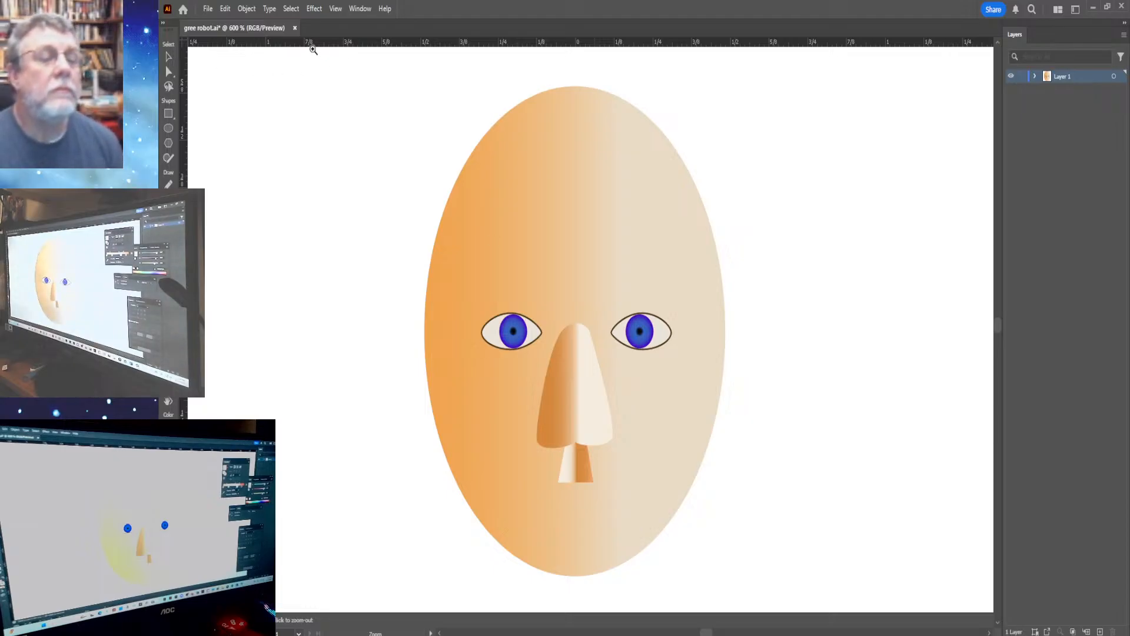
Show the guides again over the face.
{"action": "key", "text": "v"}
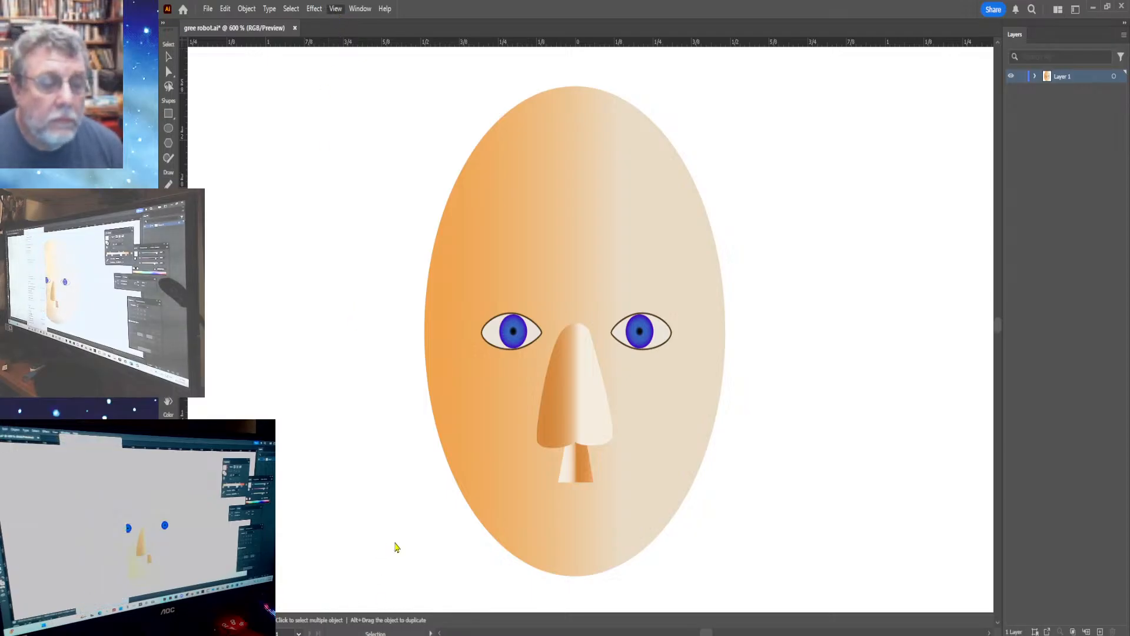
{"action": "key", "text": "ctrl+semicolon"}
{"action": "key", "text": "z"}
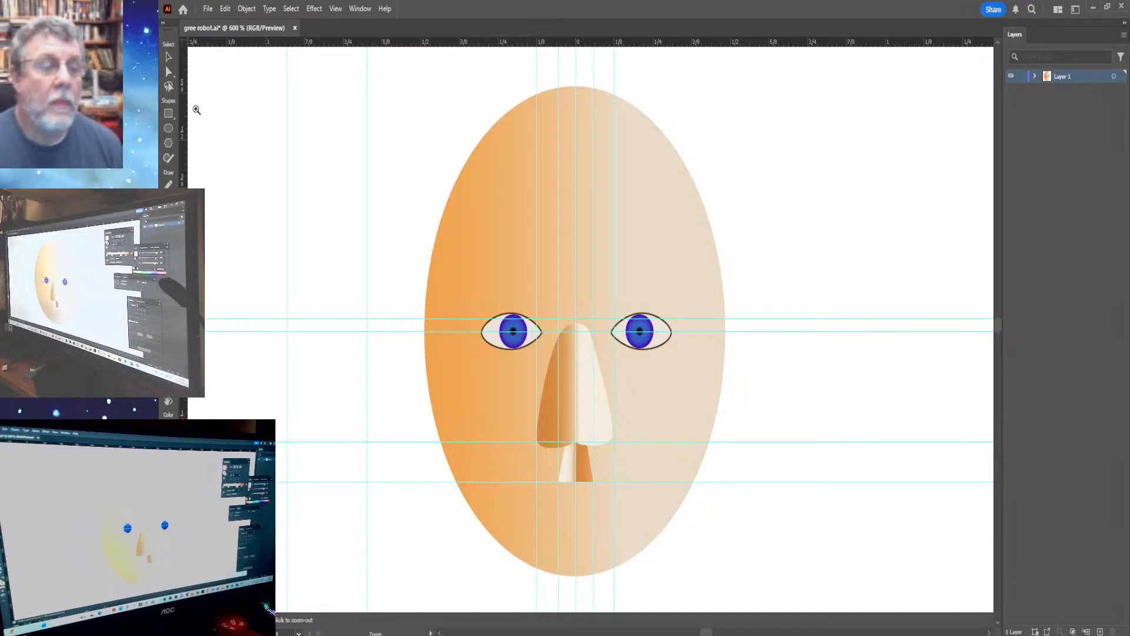
Remove one of the two vertical guides outside the face's shaded side and shift the other further out.
{"action": "key", "text": "v"}
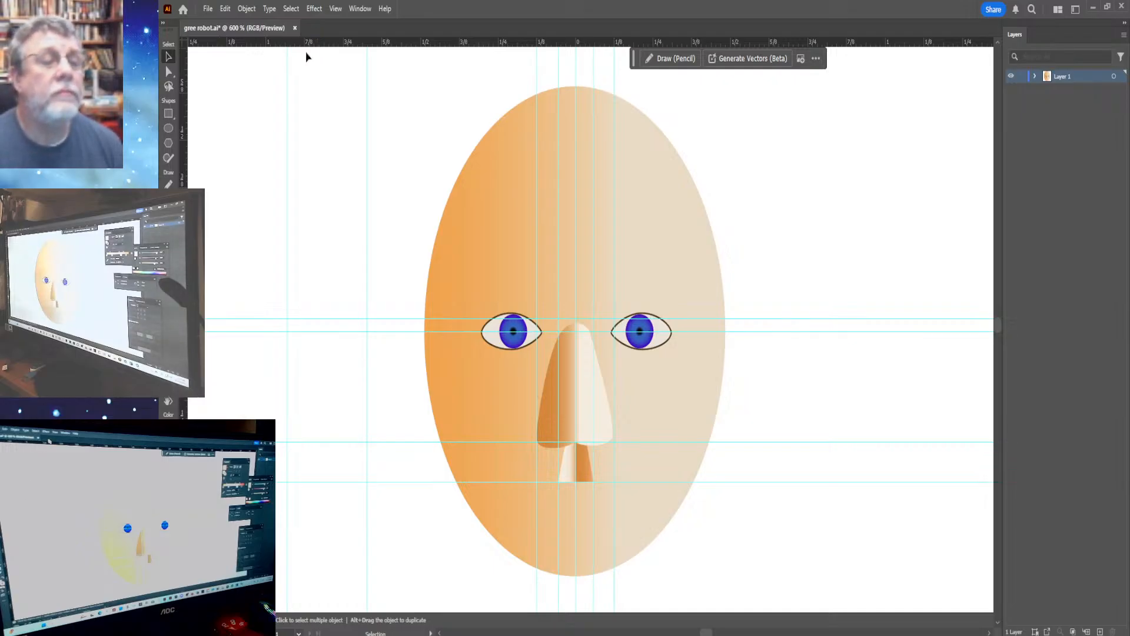
{"action": "left_click_drag", "start_coordinate": [246, 113], "coordinate": [310, 204]}
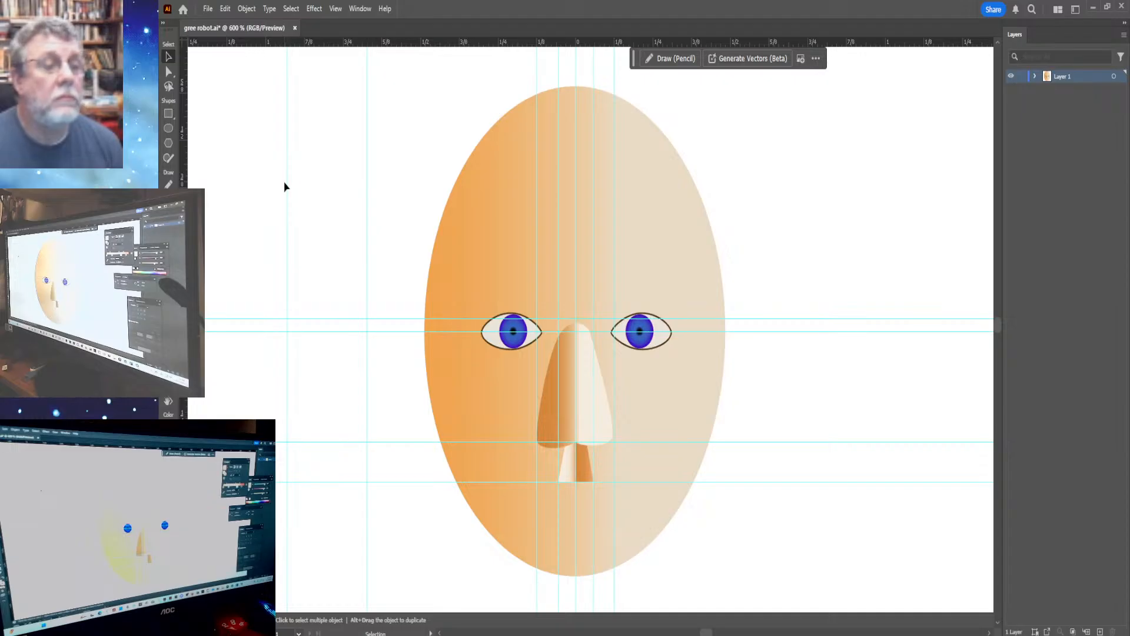
{"action": "key", "text": "a"}
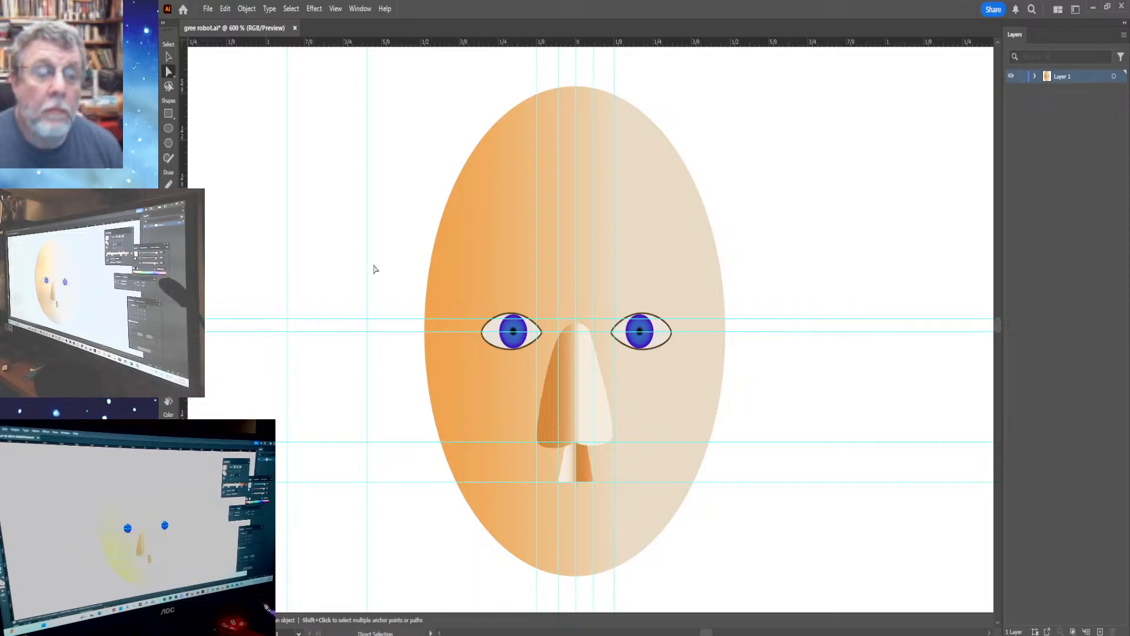
{"action": "left_click", "coordinate": [286, 255]}
{"action": "left_click_drag", "start_coordinate": [286, 255], "coordinate": [191, 240]}
{"action": "left_click_drag", "start_coordinate": [428, 260], "coordinate": [291, 83]}
{"action": "scroll", "coordinate": [401, 206], "scroll_direction": "down", "scroll_amount": 3}
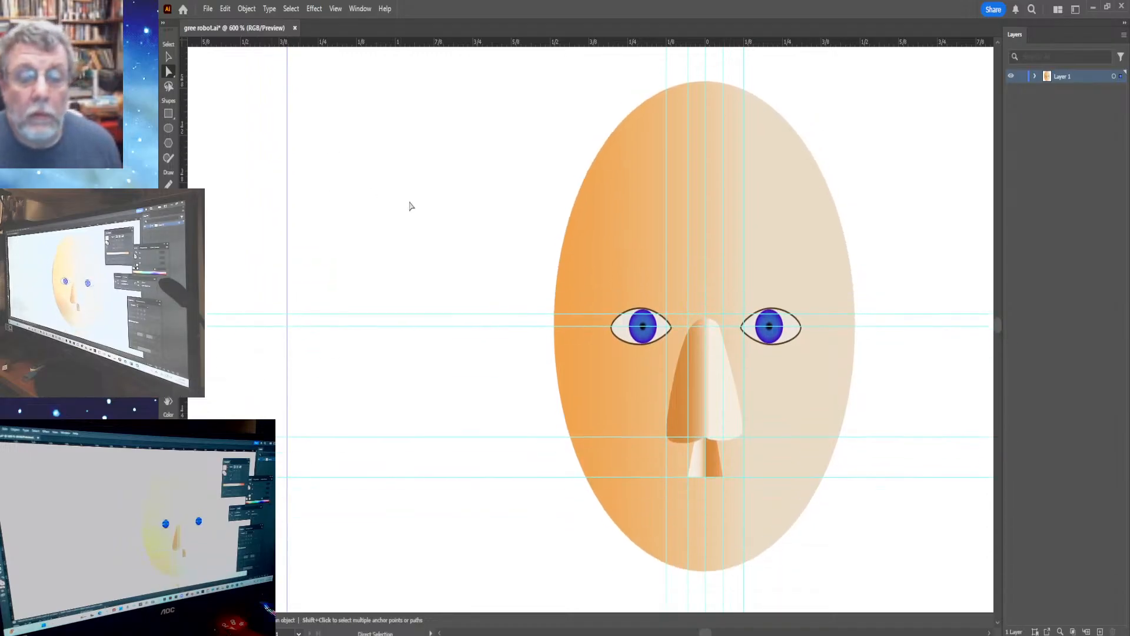
Pull the vertical guide at the nose's shaded edge off the face and delete it together with the remaining outer guide.
{"action": "left_click_drag", "start_coordinate": [667, 63], "coordinate": [628, 43]}
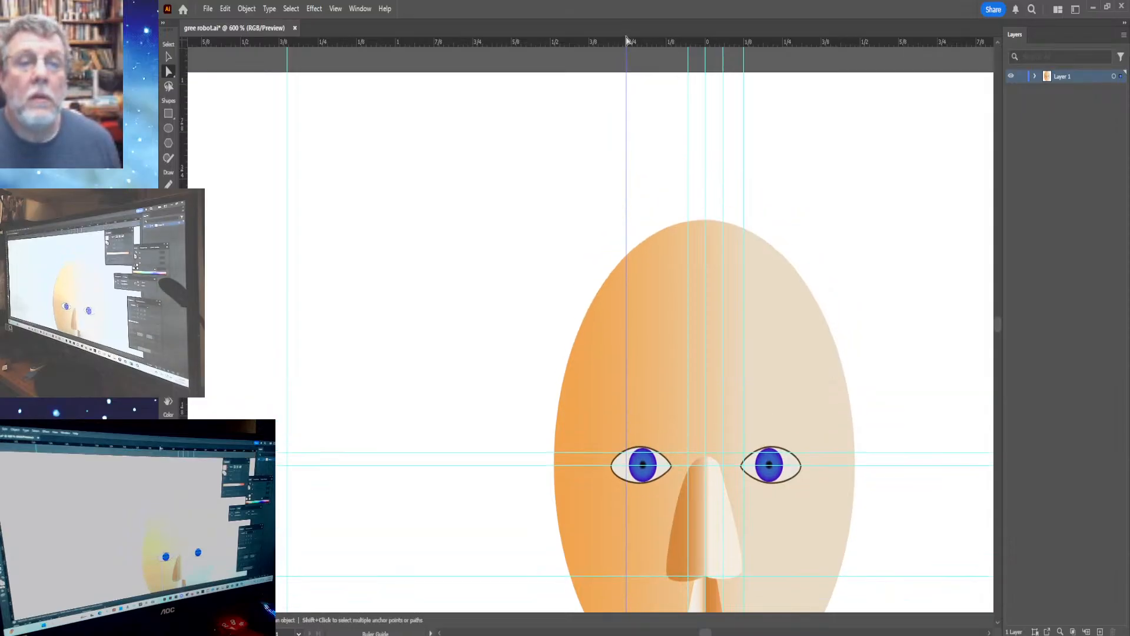
{"action": "scroll", "coordinate": [583, 147], "scroll_direction": "down", "scroll_amount": 3}
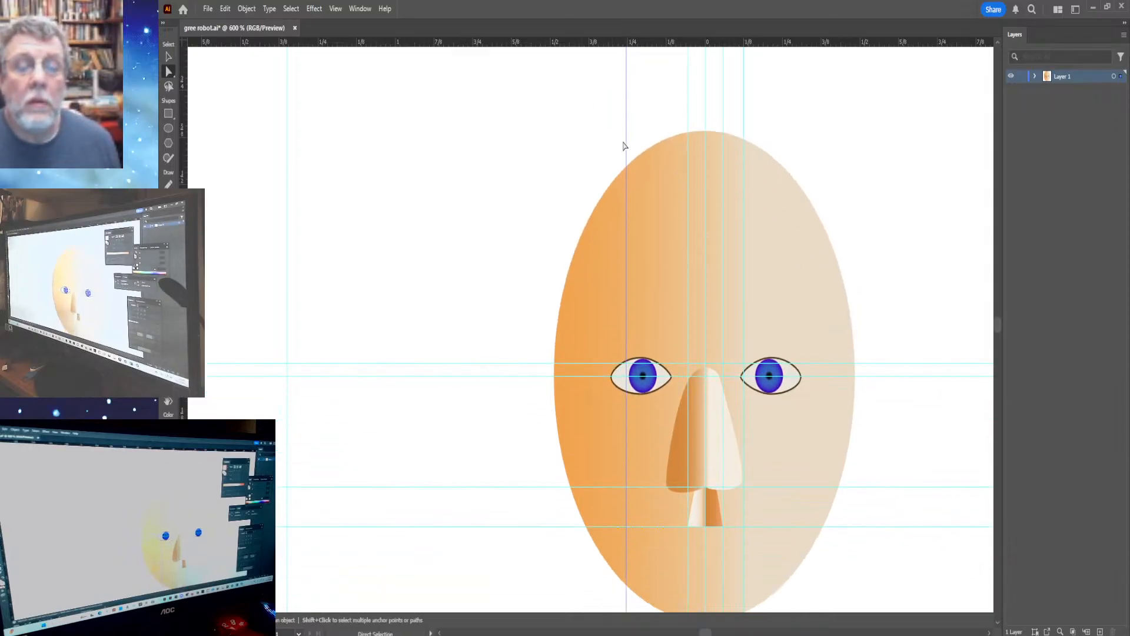
{"action": "left_click_drag", "start_coordinate": [628, 145], "coordinate": [177, 160]}
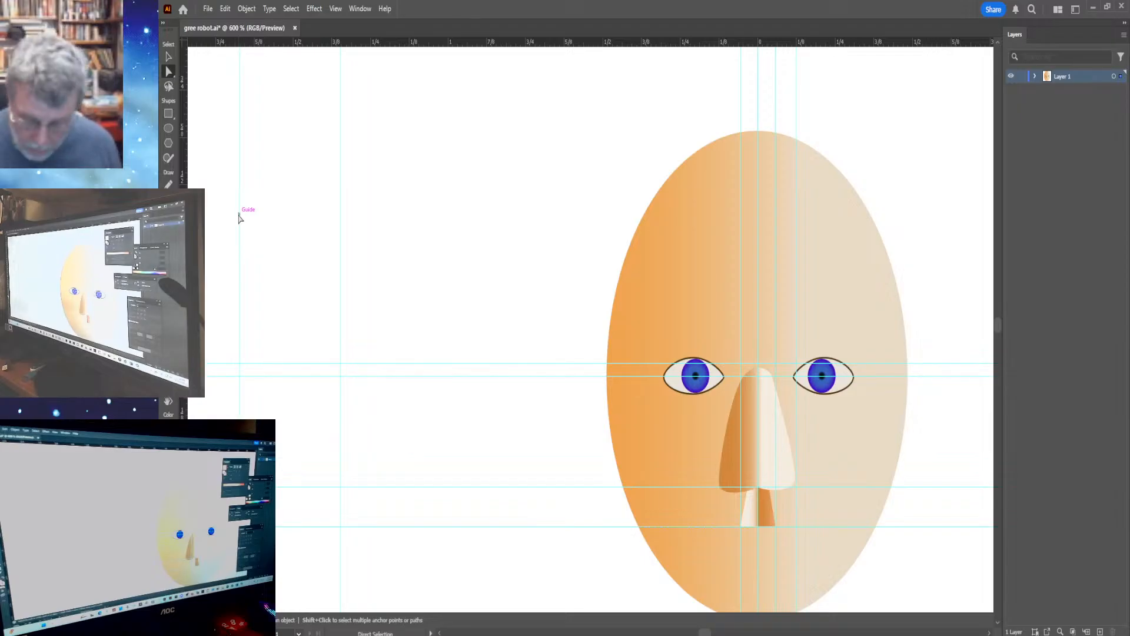
{"action": "left_click", "coordinate": [239, 218]}
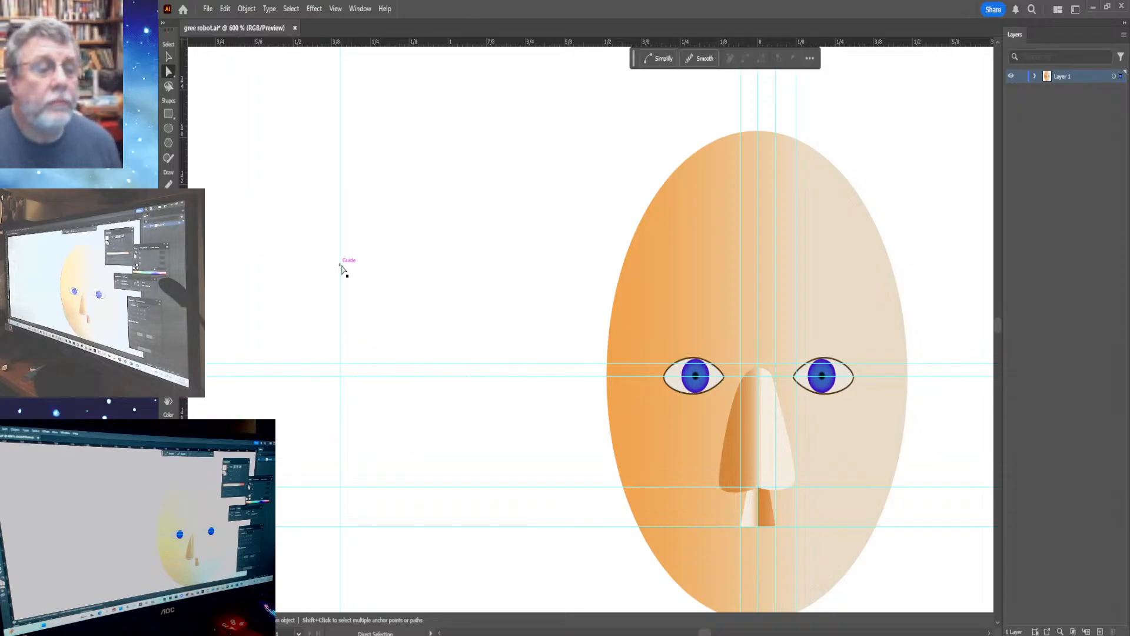
{"action": "left_click", "coordinate": [341, 266]}
{"action": "left_click", "coordinate": [342, 268]}
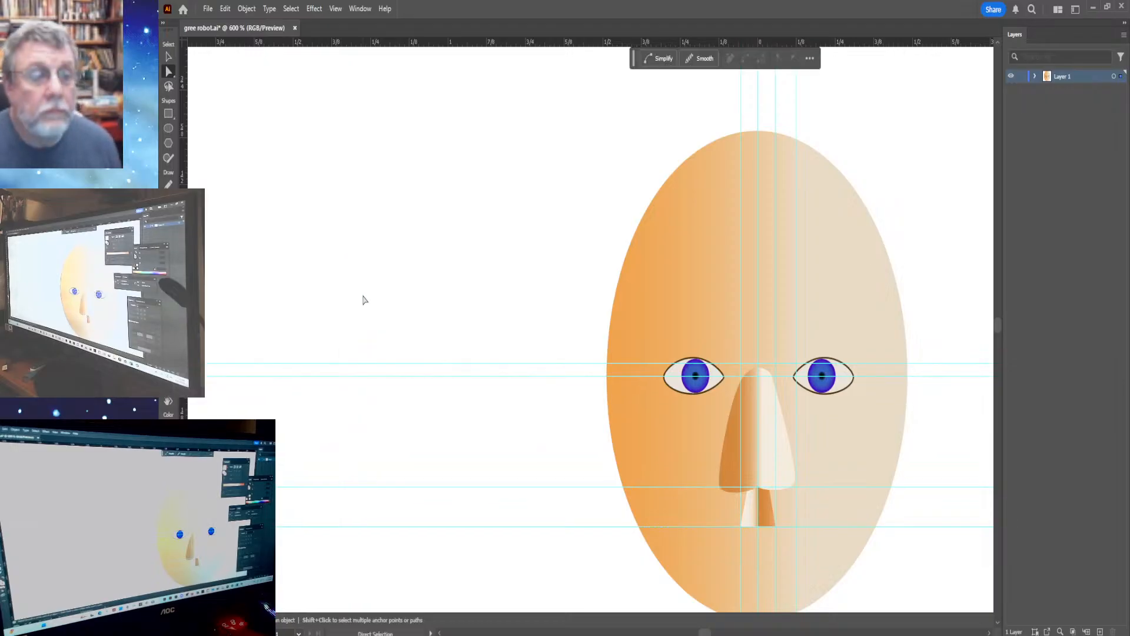
Delete the vertical guide at the nose's lighter edge, the upper eye guide and the horizontal guide along the groove's base.
{"action": "key", "text": "space"}
{"action": "left_click_drag", "start_coordinate": [536, 320], "coordinate": [351, 313]}
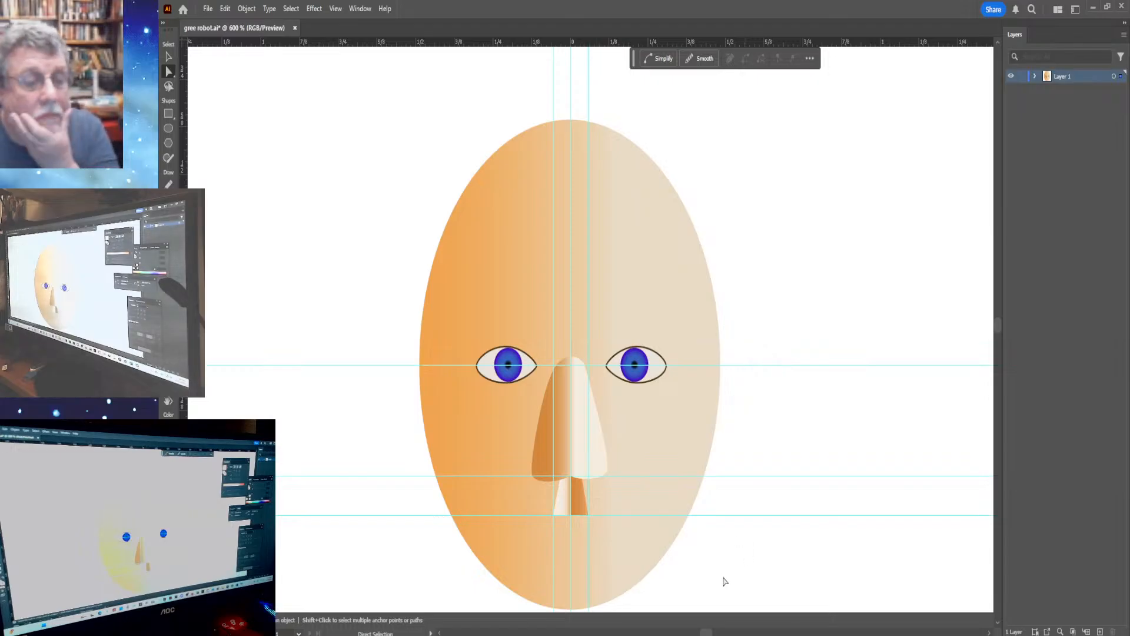
{"action": "left_click", "coordinate": [713, 516]}
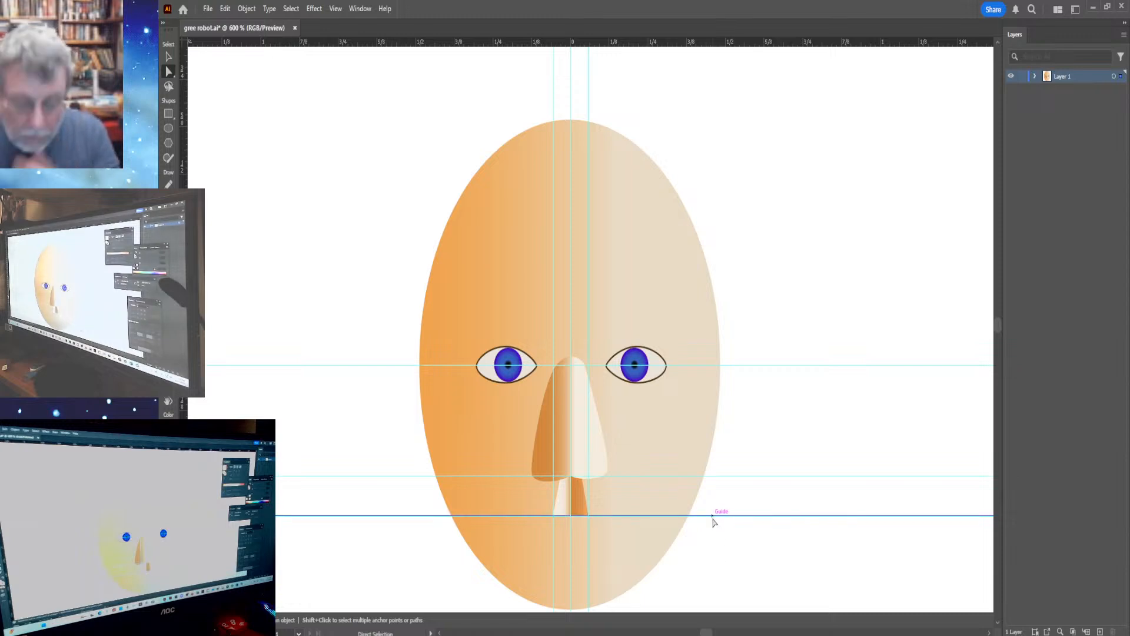
{"action": "key", "text": "Delete"}
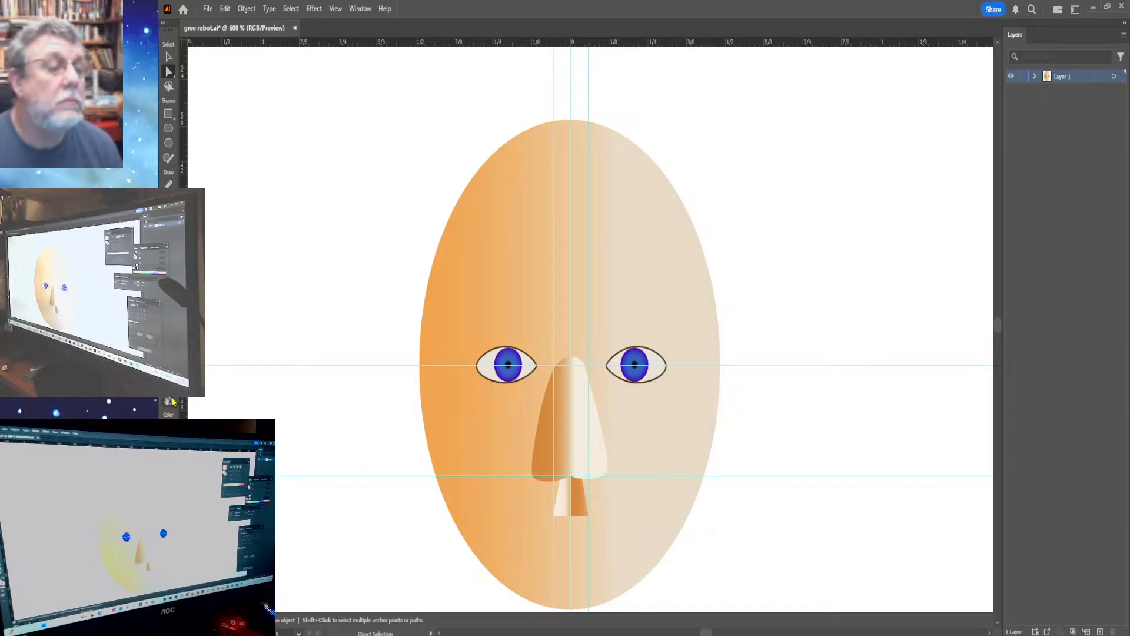
Place a new horizontal guide a short distance below the groove's base, between the groove and the chin.
{"action": "key", "text": "z"}
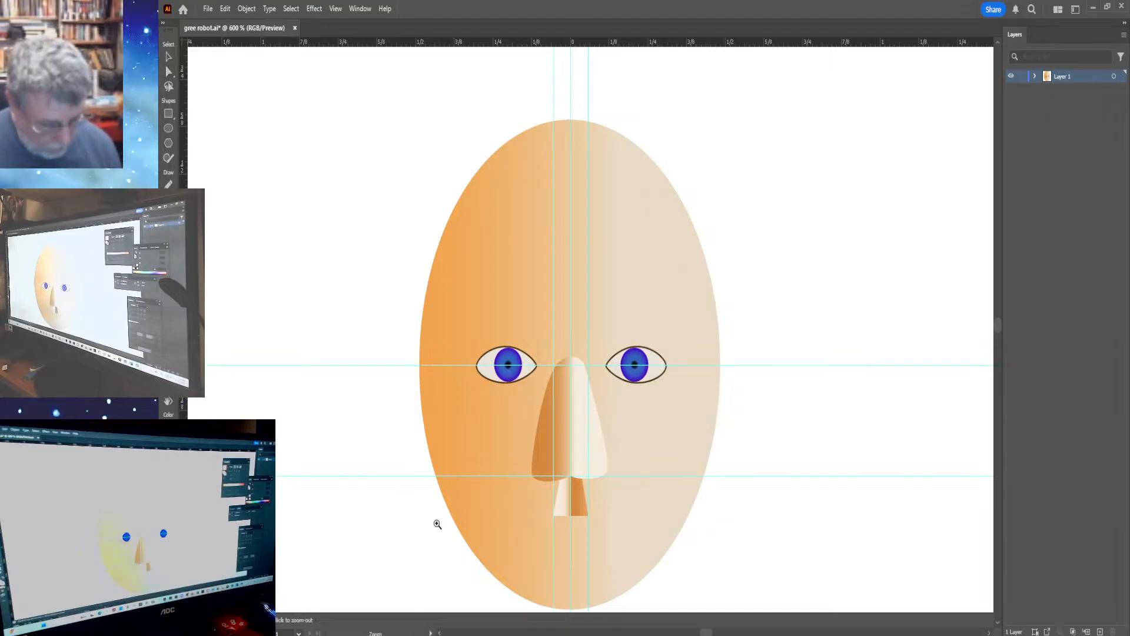
{"action": "left_click", "coordinate": [569, 544]}
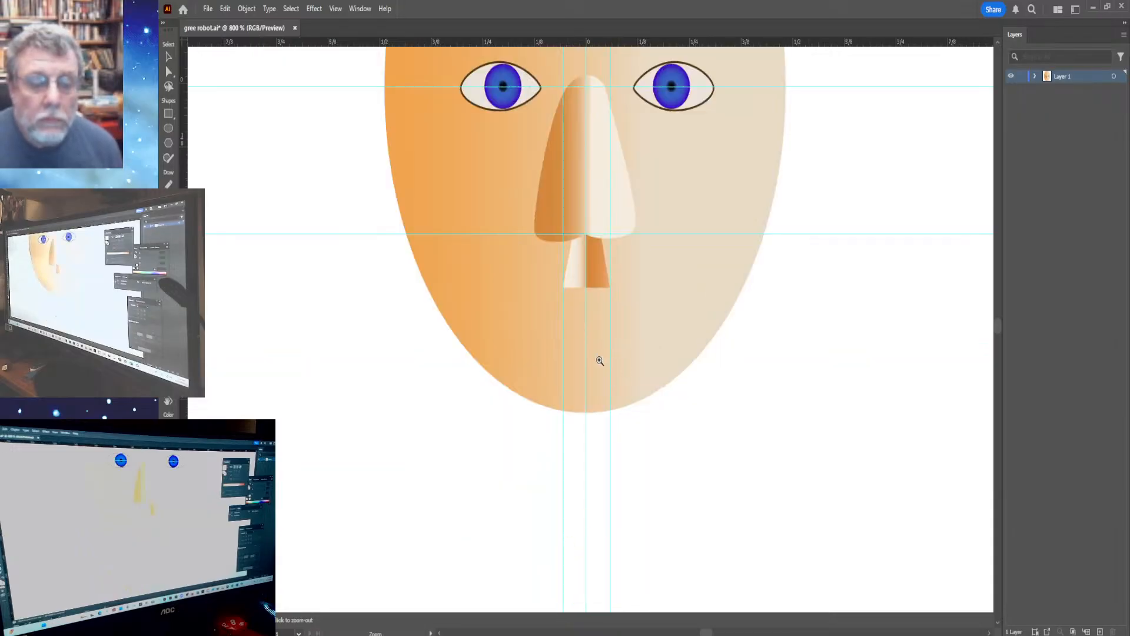
{"action": "left_click", "coordinate": [586, 345]}
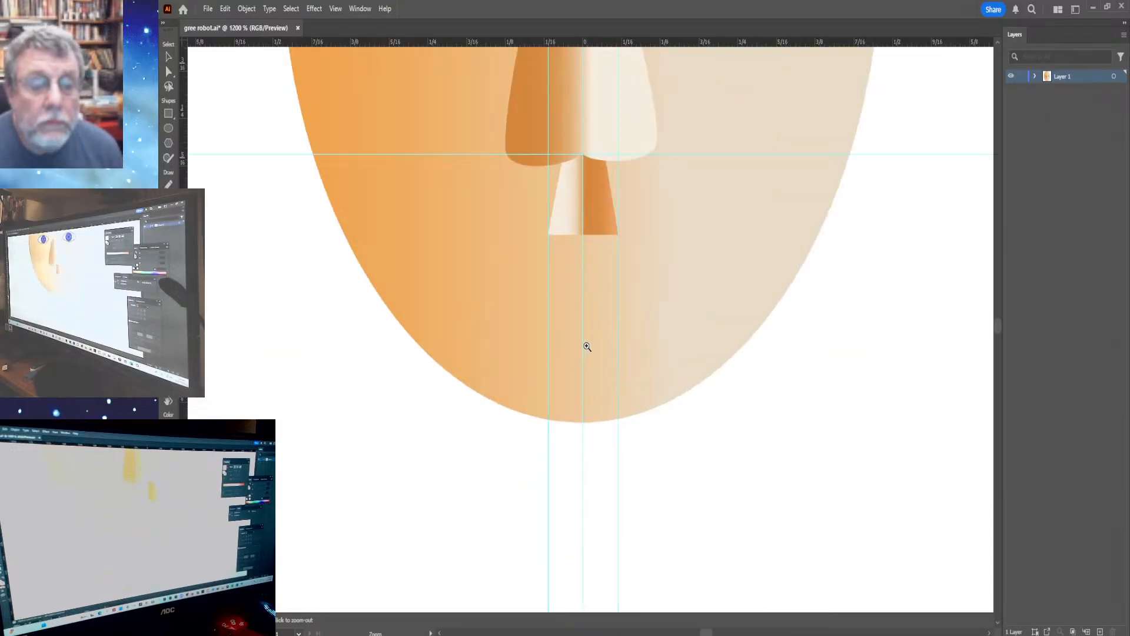
{"action": "left_click", "coordinate": [579, 312]}
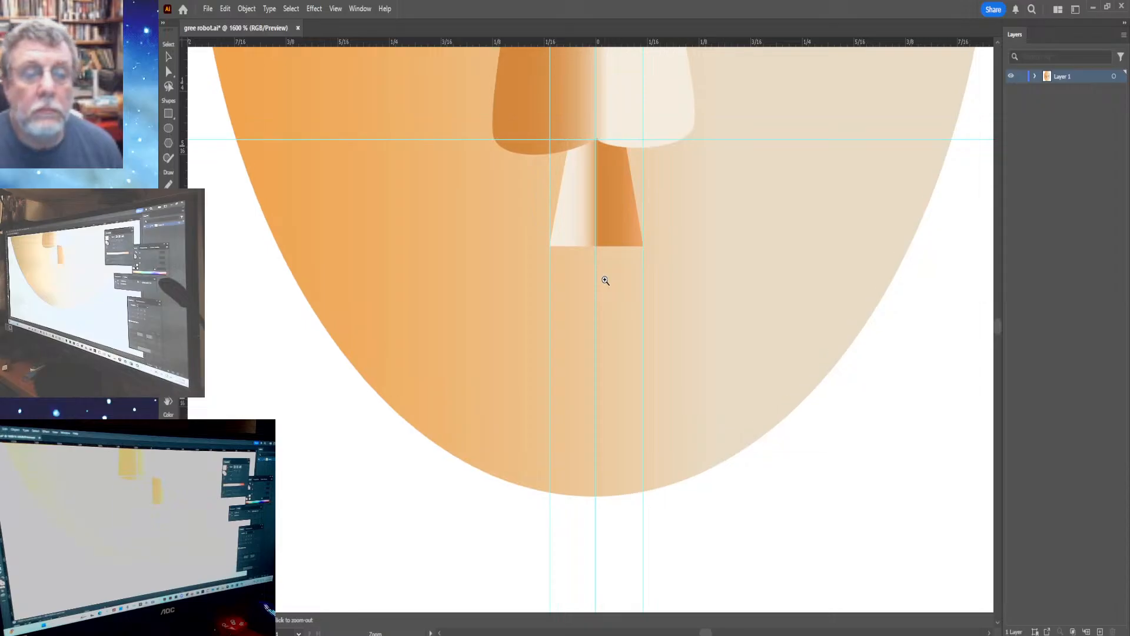
{"action": "scroll", "coordinate": [606, 280], "scroll_direction": "up", "scroll_amount": 1}
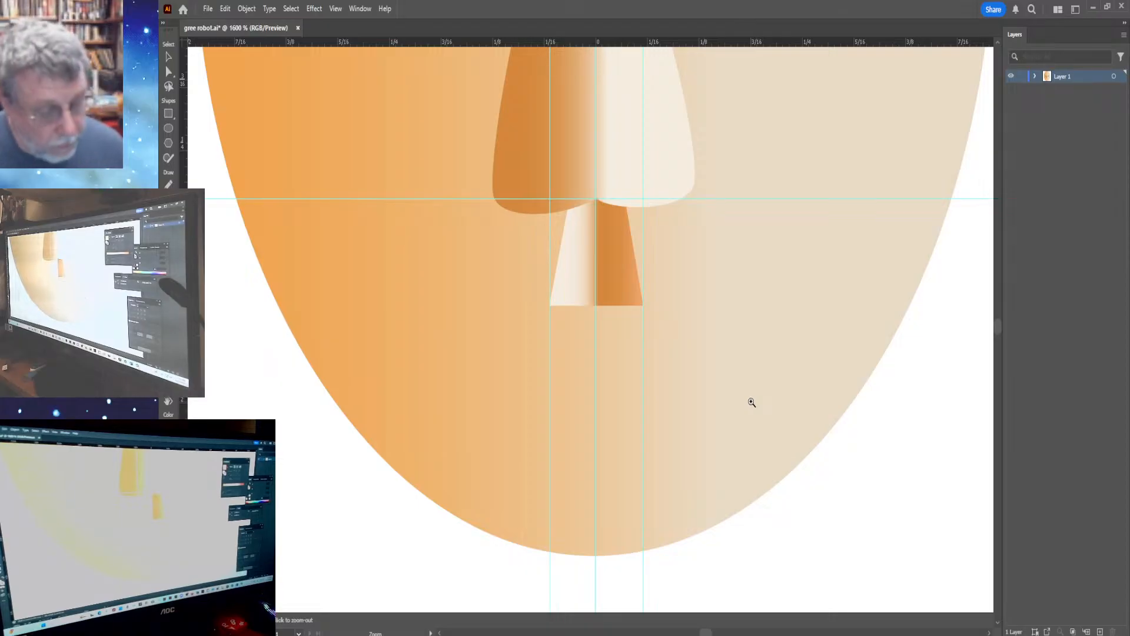
{"action": "key", "text": "a"}
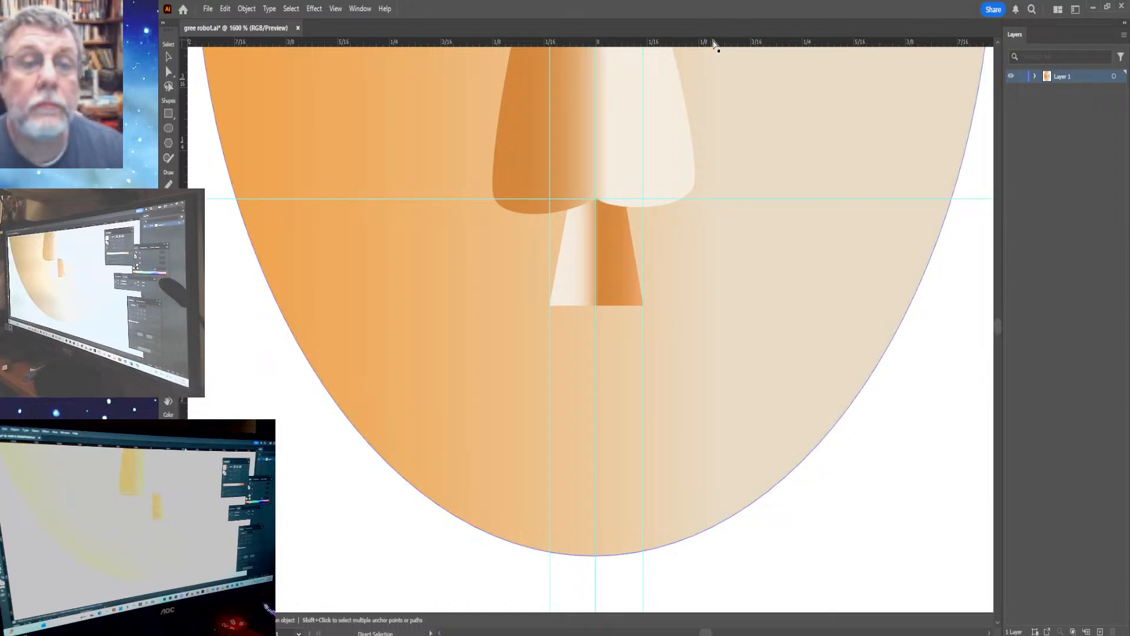
{"action": "left_click_drag", "start_coordinate": [713, 41], "coordinate": [692, 366]}
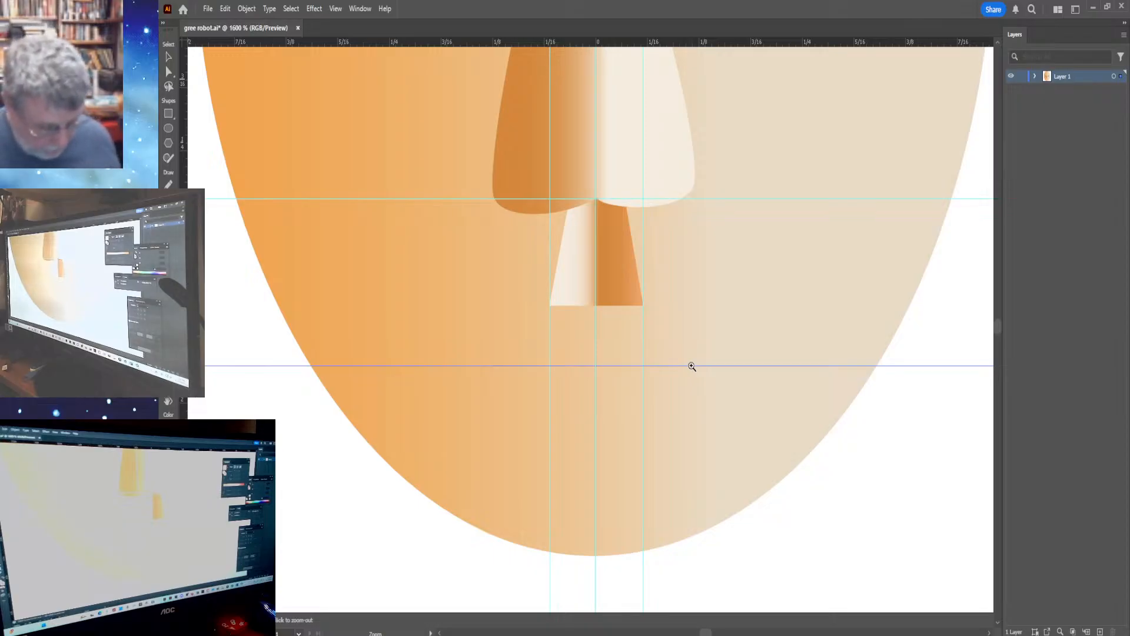
Place two vertical guides on the face, one along the inner edge of each iris.
{"action": "left_click", "coordinate": [562, 292], "text": "alt"}
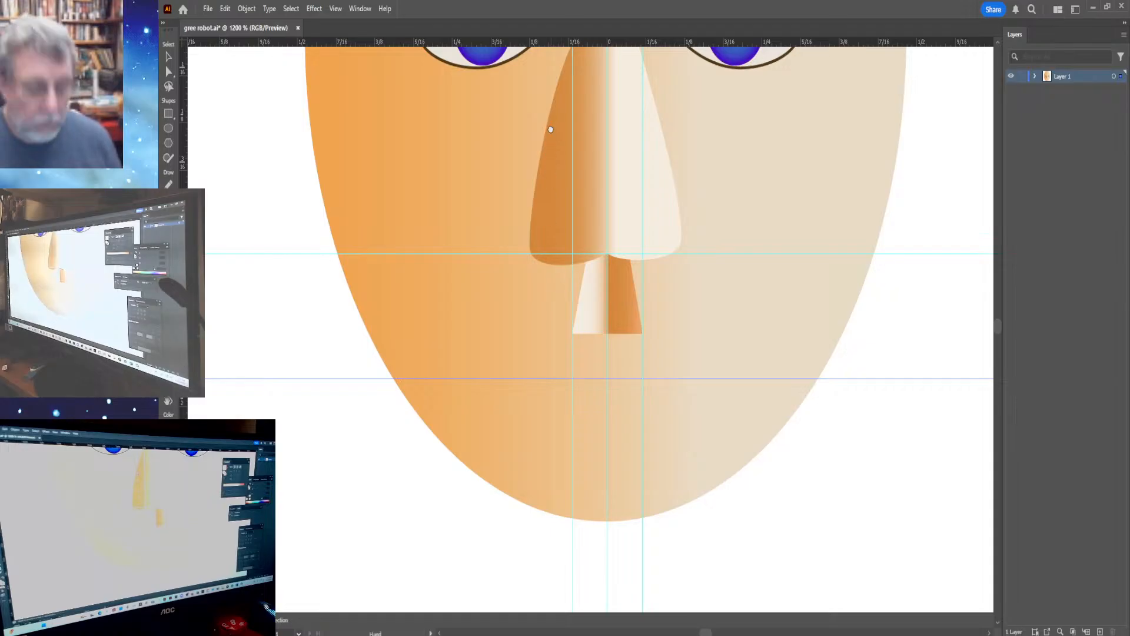
{"action": "left_click_drag", "start_coordinate": [550, 129], "coordinate": [531, 273]}
{"action": "left_click", "coordinate": [165, 65]}
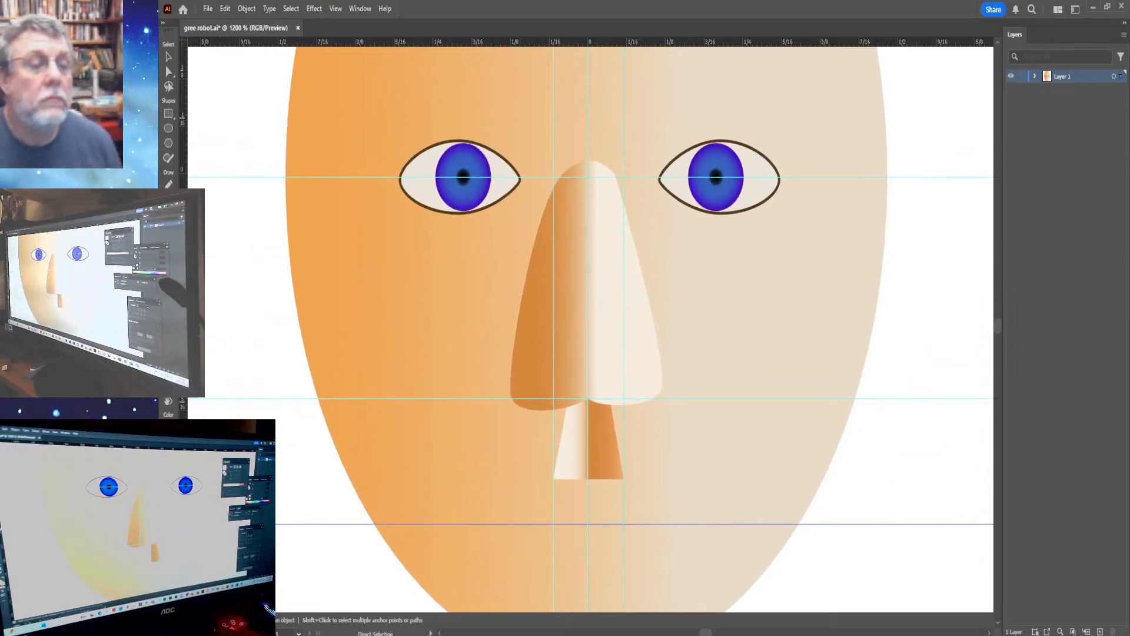
{"action": "left_click_drag", "start_coordinate": [183, 112], "coordinate": [259, 302]}
{"action": "left_click_drag", "start_coordinate": [446, 314], "coordinate": [489, 321]}
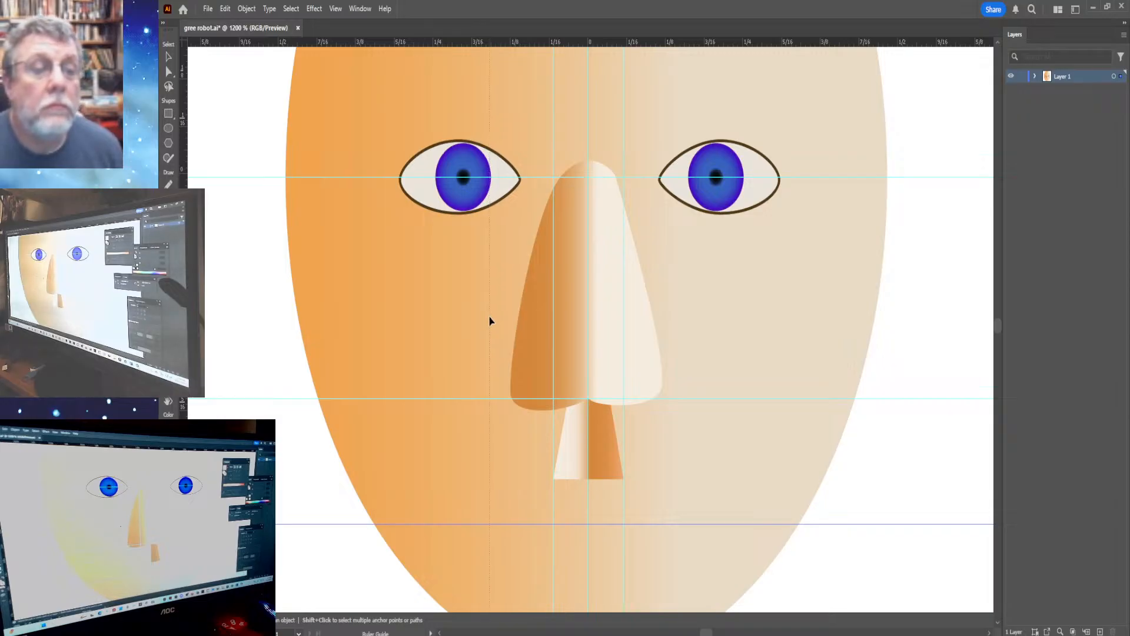
{"action": "left_click_drag", "start_coordinate": [489, 321], "coordinate": [348, 306]}
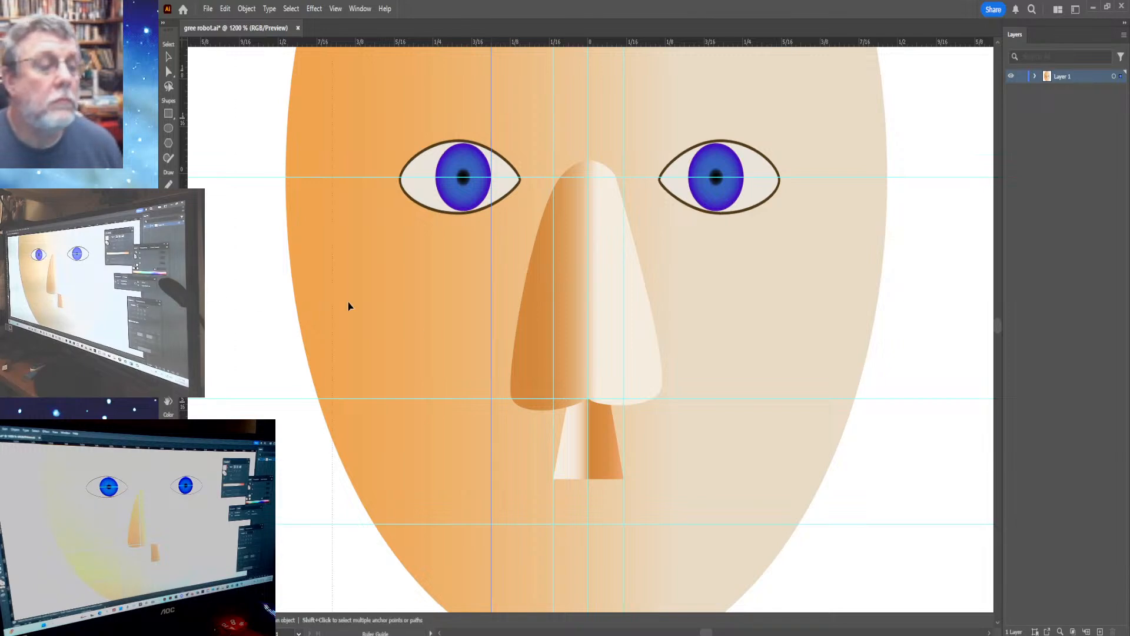
{"action": "left_click_drag", "start_coordinate": [629, 347], "coordinate": [691, 360]}
{"action": "key", "text": "z"}
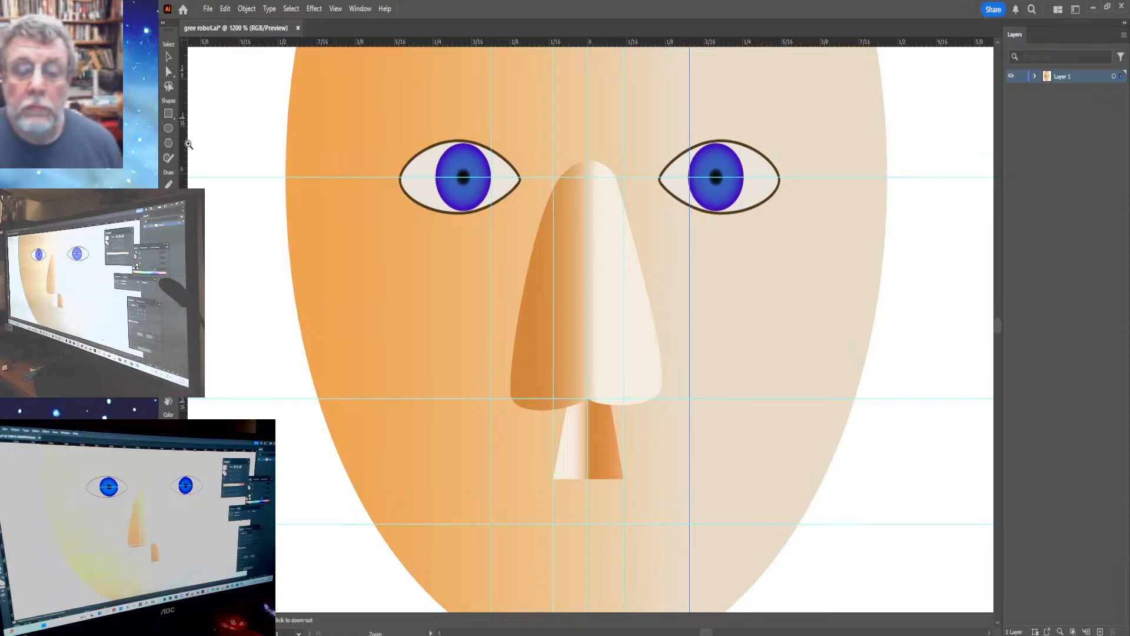
Place a horizontal guide across the lower face, a short distance below the existing guide between the groove and the chin.
{"action": "left_click", "coordinate": [168, 57]}
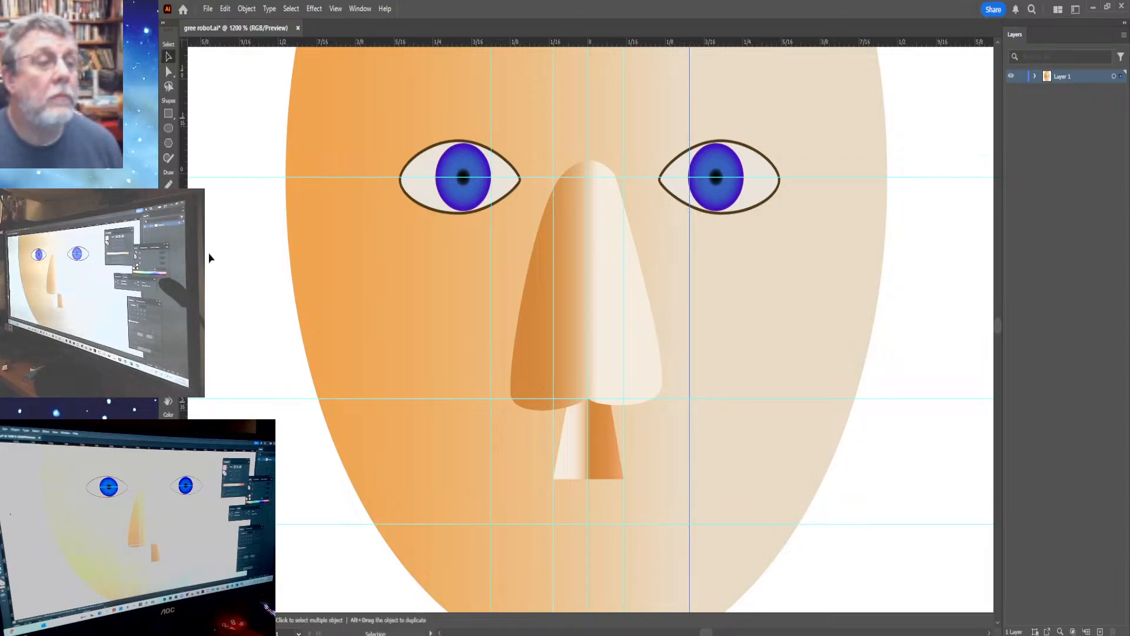
{"action": "left_click_drag", "start_coordinate": [235, 316], "coordinate": [232, 227]}
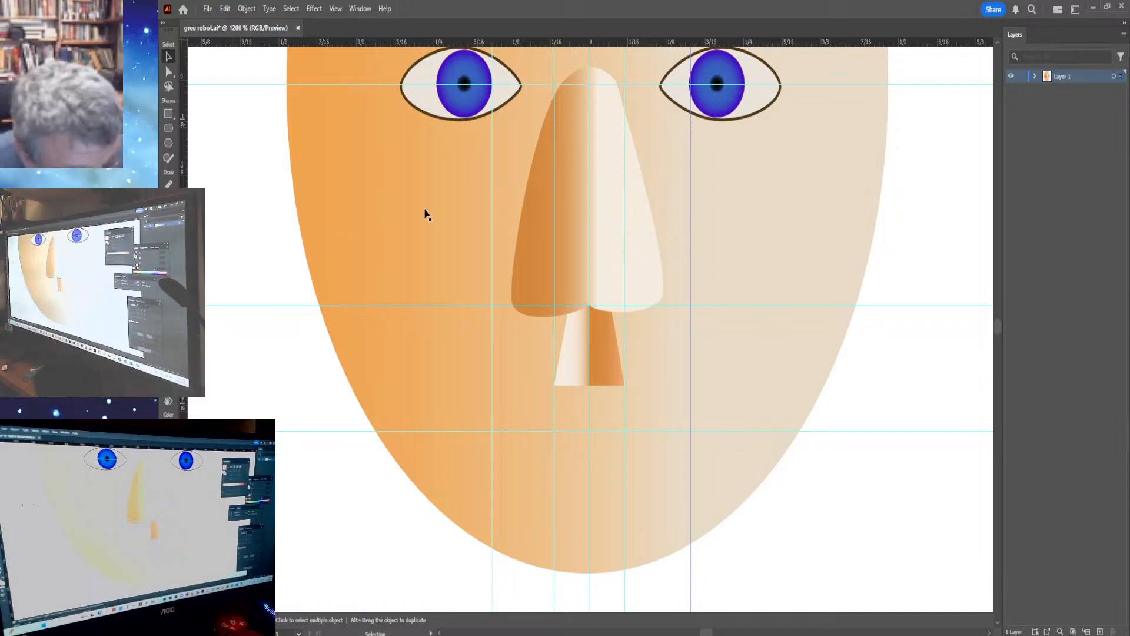
{"action": "left_click_drag", "start_coordinate": [628, 42], "coordinate": [646, 488]}
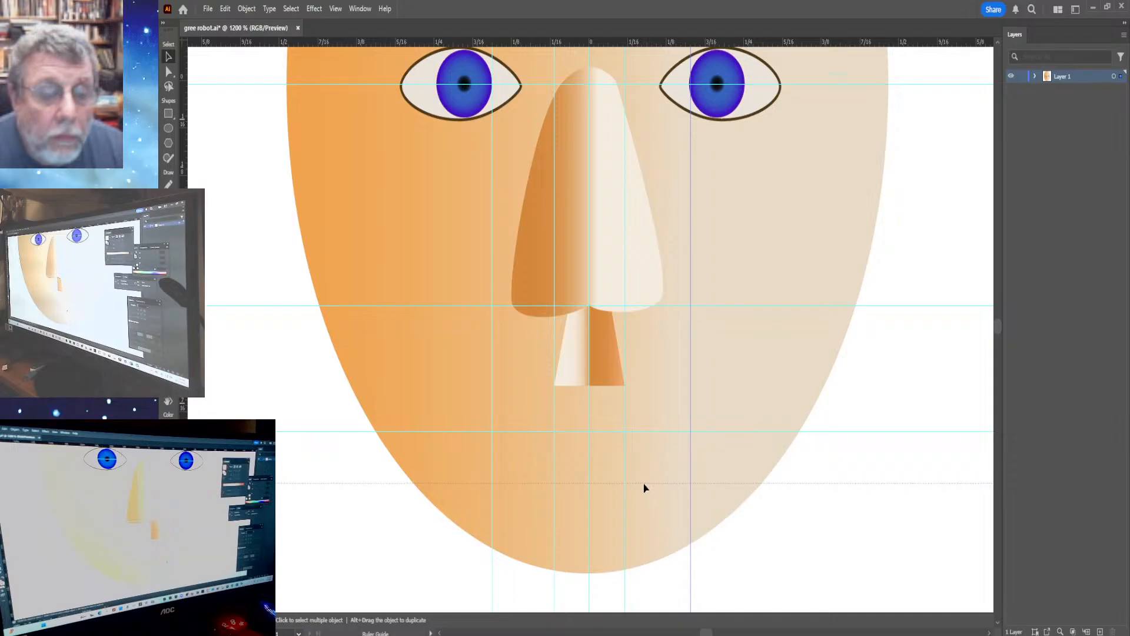
{"action": "left_click_drag", "start_coordinate": [646, 483], "coordinate": [642, 458]}
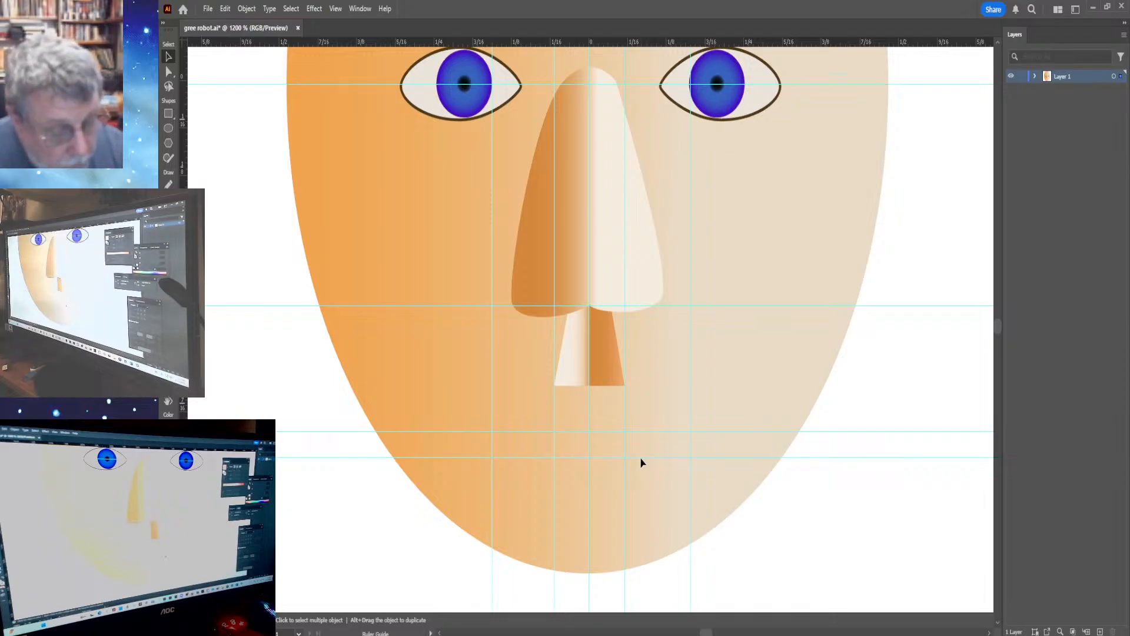
{"action": "left_click", "coordinate": [641, 458]}
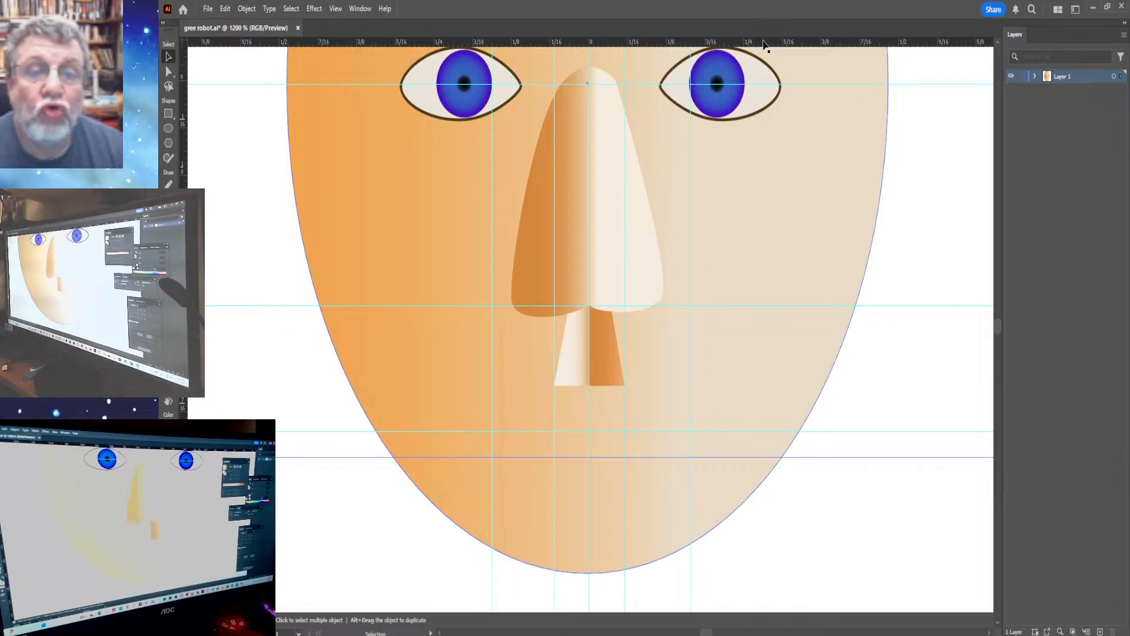
Place another horizontal guide across the face, just above the base of the groove under the nose.
{"action": "left_click_drag", "start_coordinate": [764, 46], "coordinate": [729, 384]}
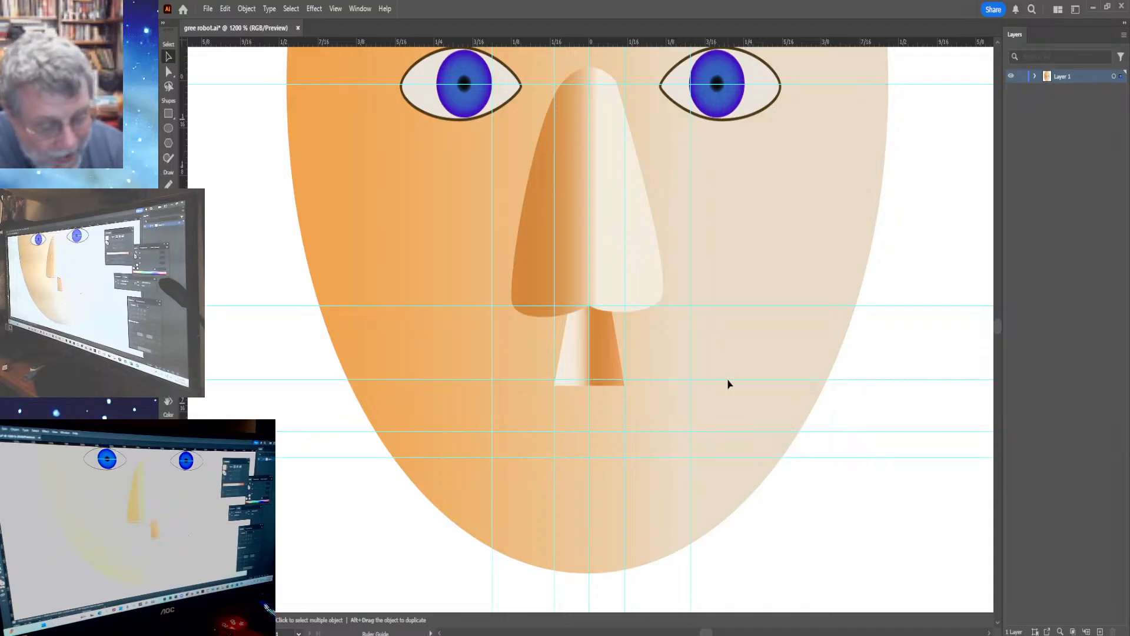
{"action": "left_click", "coordinate": [728, 384]}
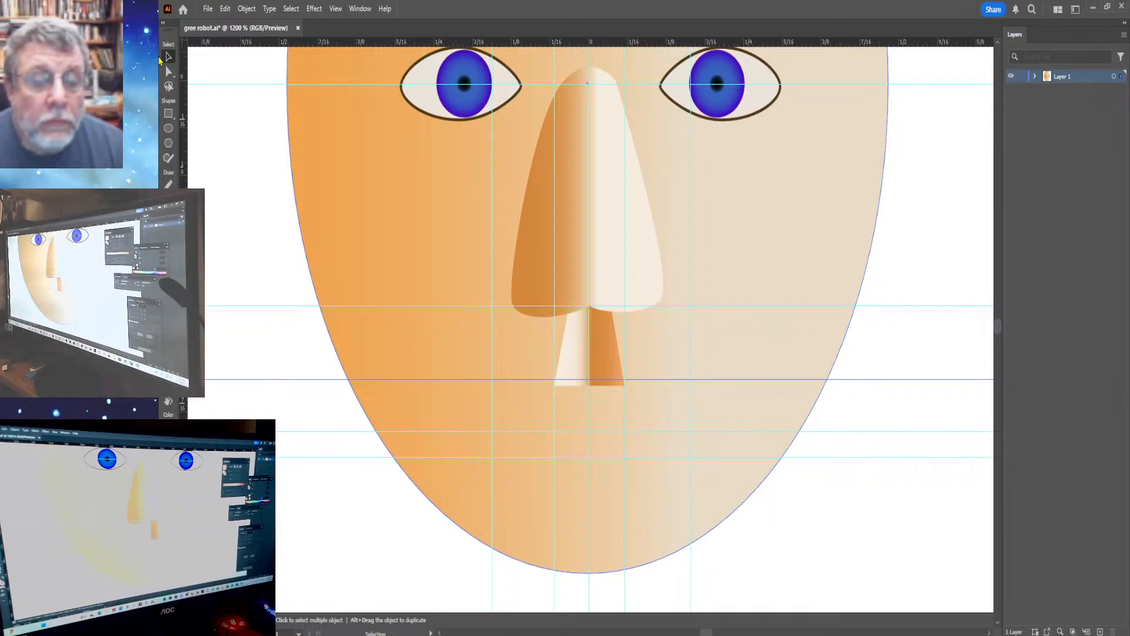
{"action": "left_click", "coordinate": [222, 235]}
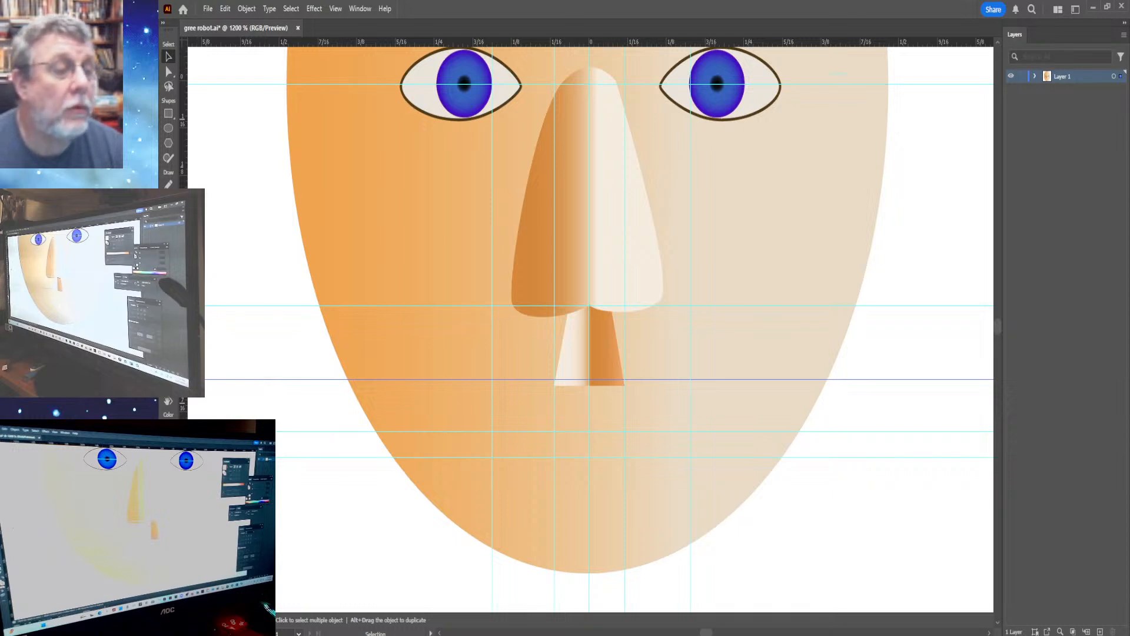
Draw an upper lip path with the Pen tool from the groove's base centre over its orange-side corner, curving down to the inner-iris guide.
{"action": "key", "text": "p"}
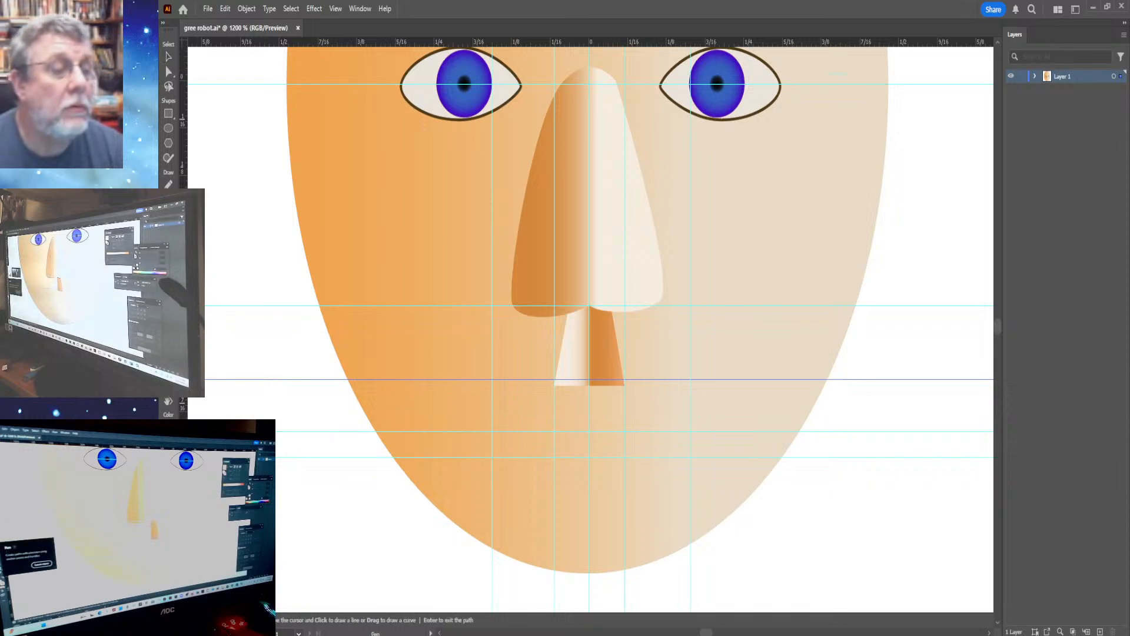
{"action": "left_click", "coordinate": [587, 386]}
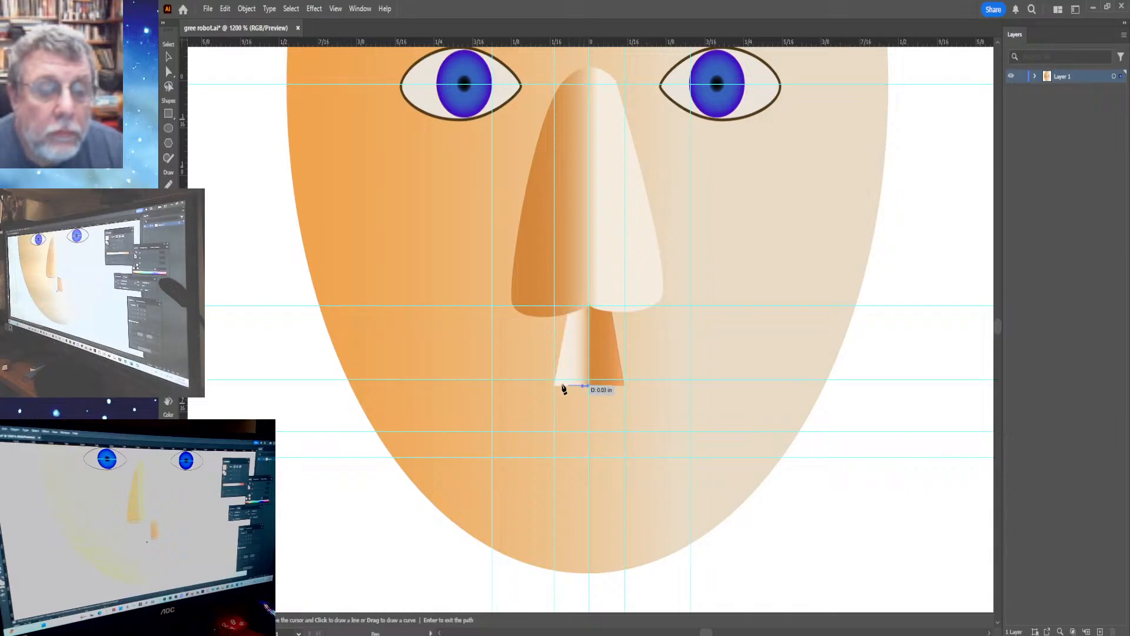
{"action": "left_click", "coordinate": [555, 381]}
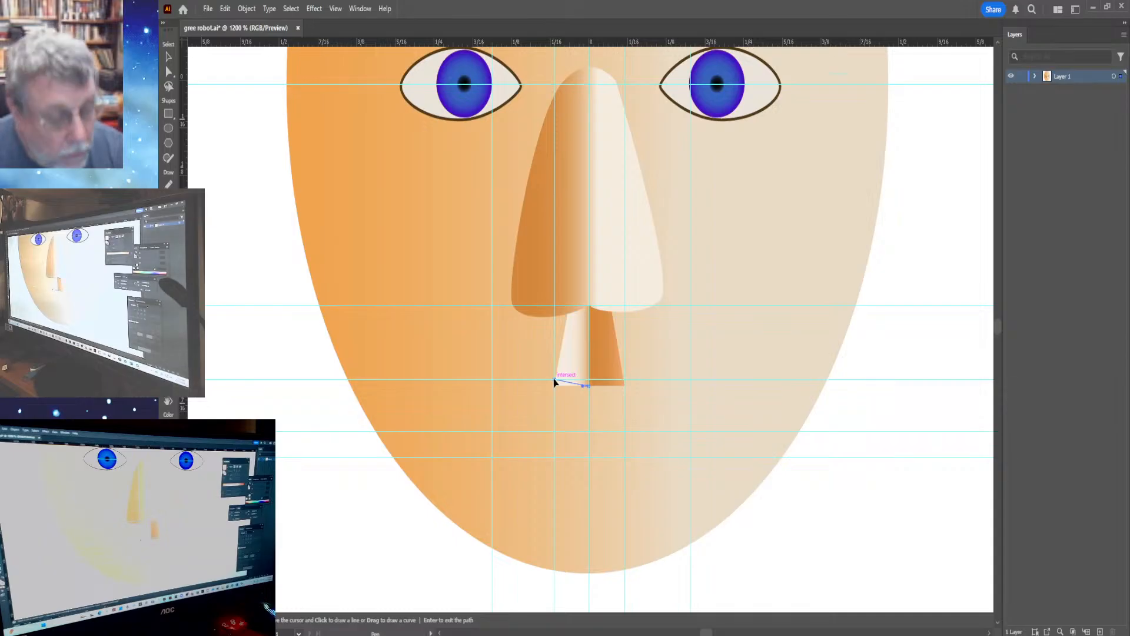
{"action": "left_click_drag", "start_coordinate": [555, 382], "coordinate": [557, 386]}
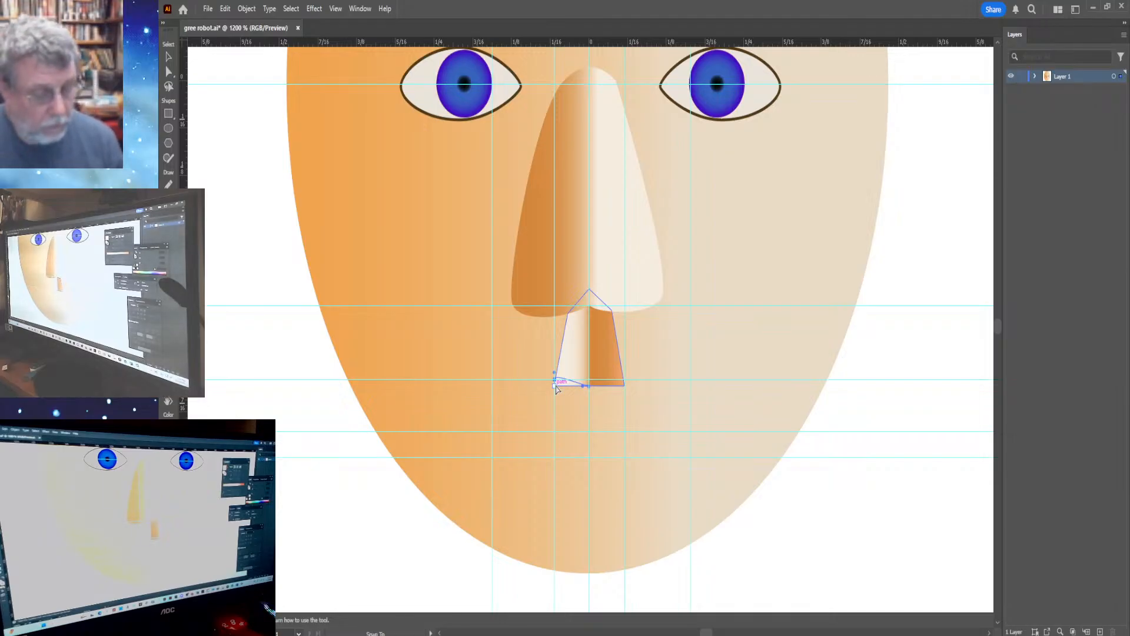
{"action": "mouse_move", "coordinate": [557, 387]}
{"action": "left_mouse_down"}
{"action": "mouse_move", "coordinate": [555, 374]}
{"action": "mouse_move", "coordinate": [495, 437]}
{"action": "mouse_move", "coordinate": [463, 434]}
{"action": "left_mouse_up"}
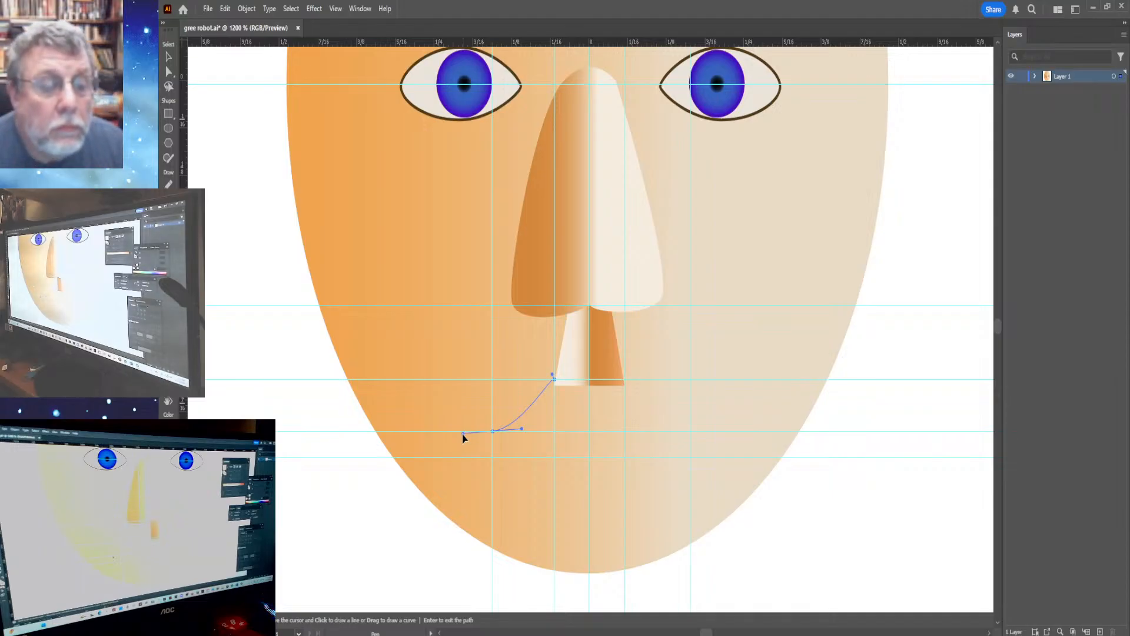
{"action": "left_click", "coordinate": [463, 433]}
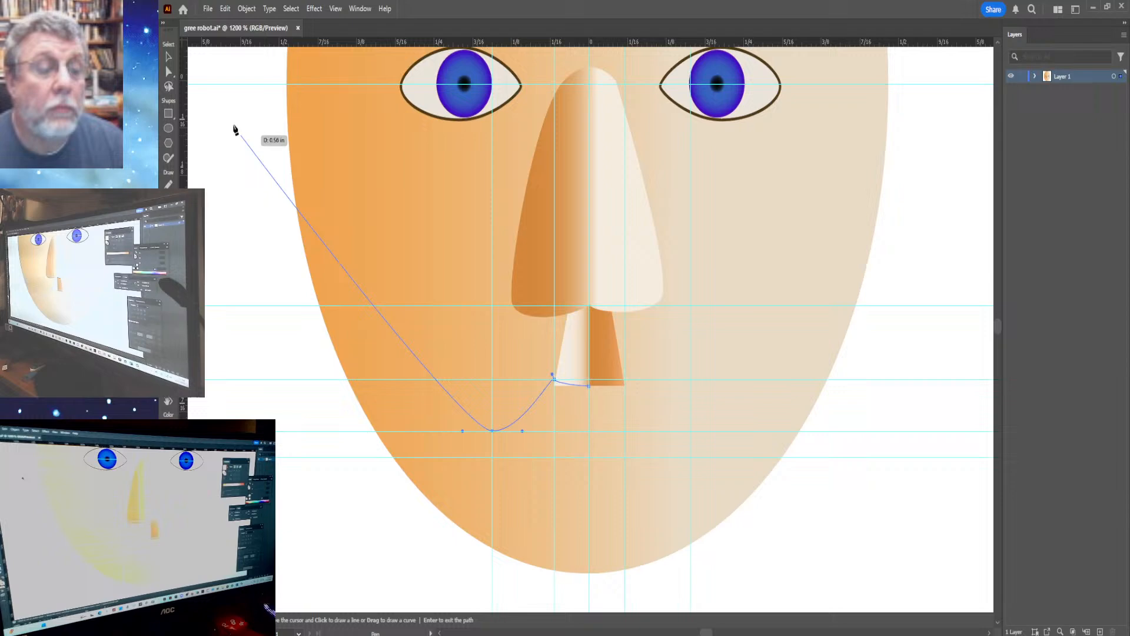
{"action": "left_click", "coordinate": [168, 73]}
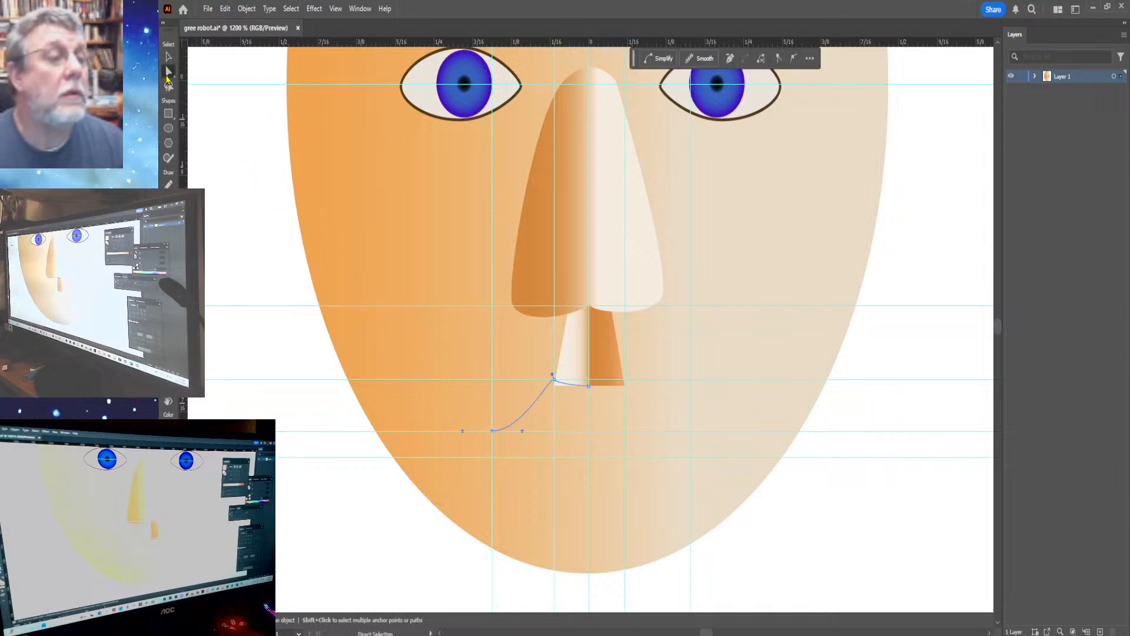
{"action": "left_click", "coordinate": [493, 431]}
{"action": "left_click_drag", "start_coordinate": [493, 431], "coordinate": [493, 444]}
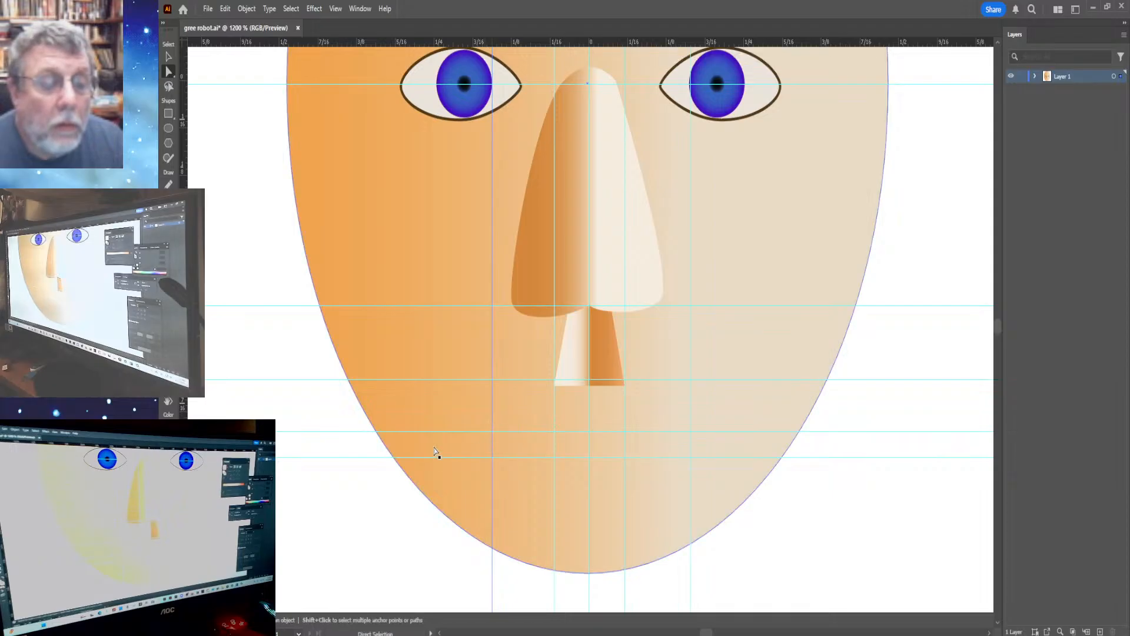
{"action": "left_click", "coordinate": [487, 404]}
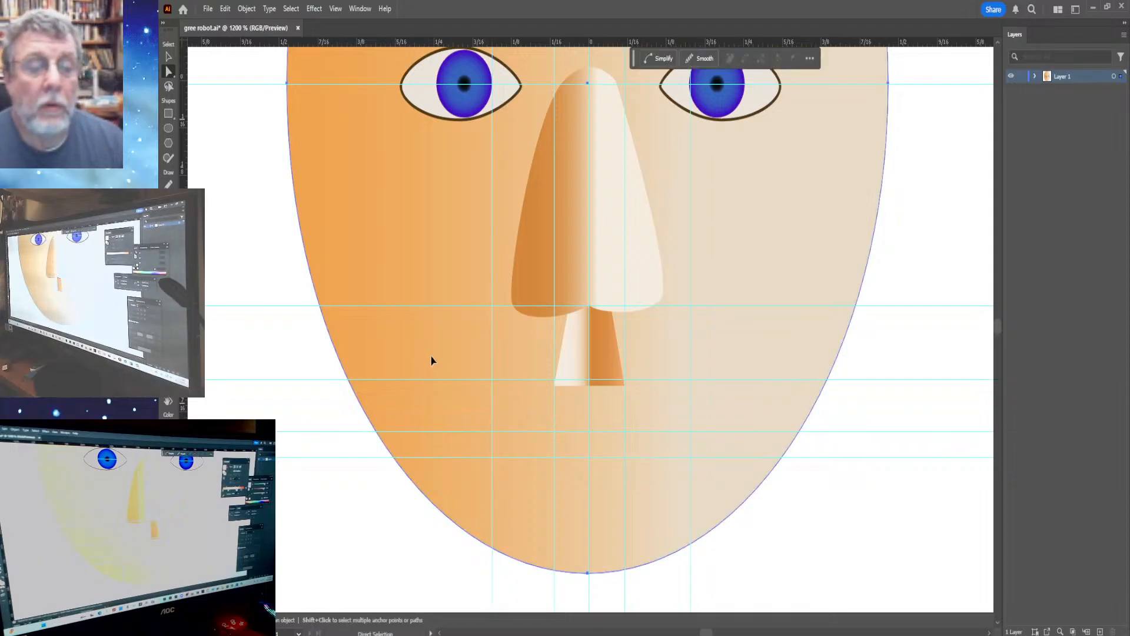
{"action": "left_click_drag", "start_coordinate": [432, 361], "coordinate": [650, 483]}
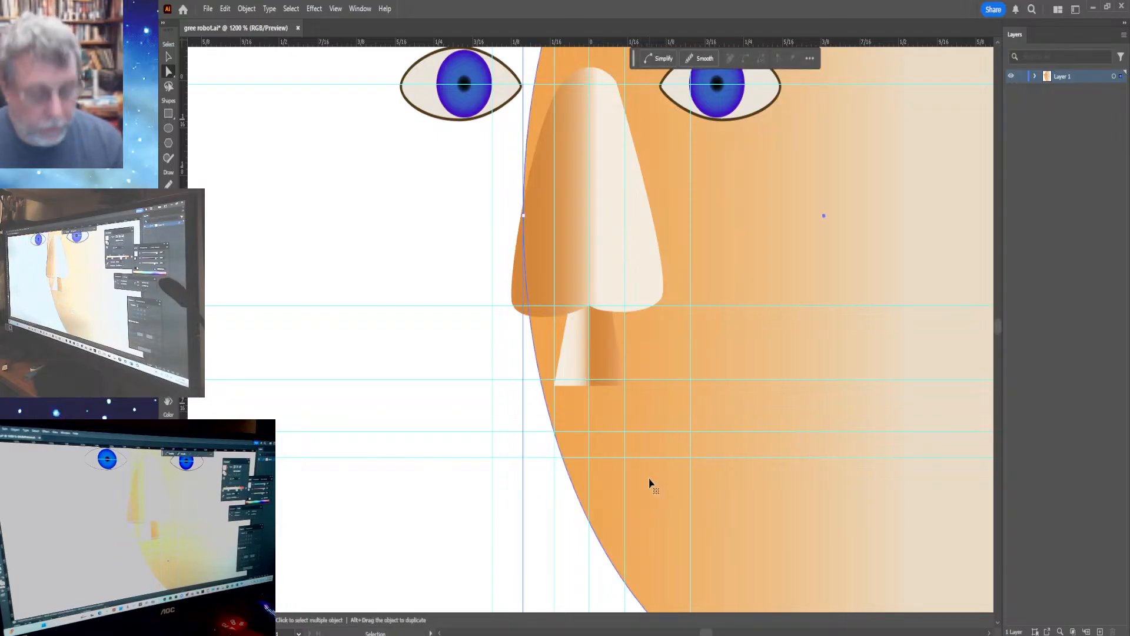
{"action": "key", "text": "ctrl+z"}
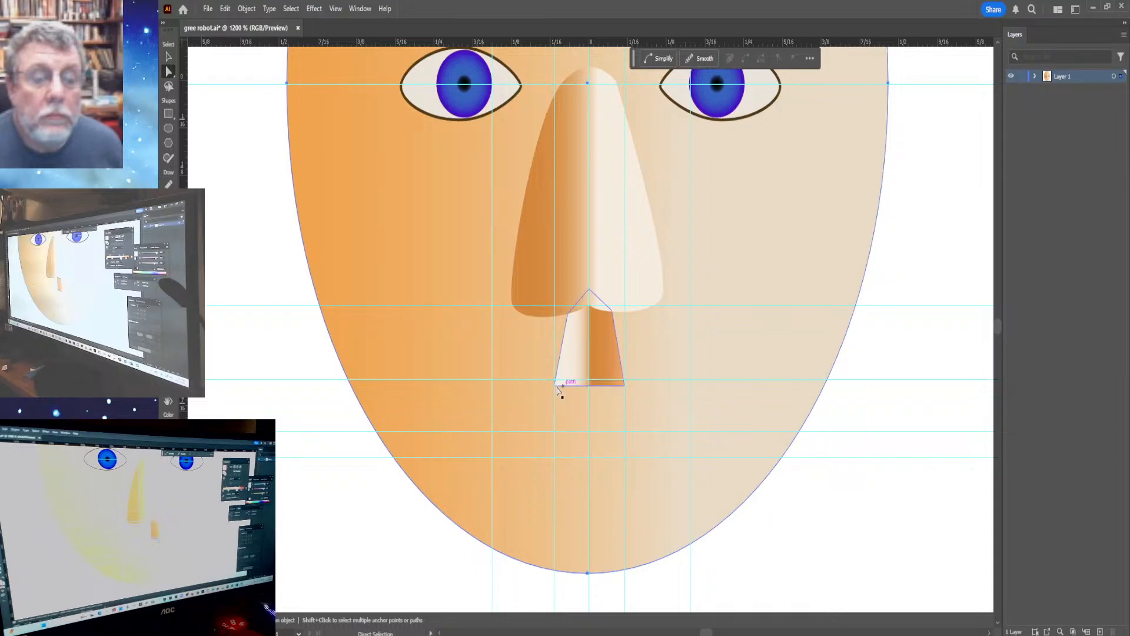
Select the upper lip path and give it a thin dark brown stroke.
{"action": "left_click", "coordinate": [584, 388]}
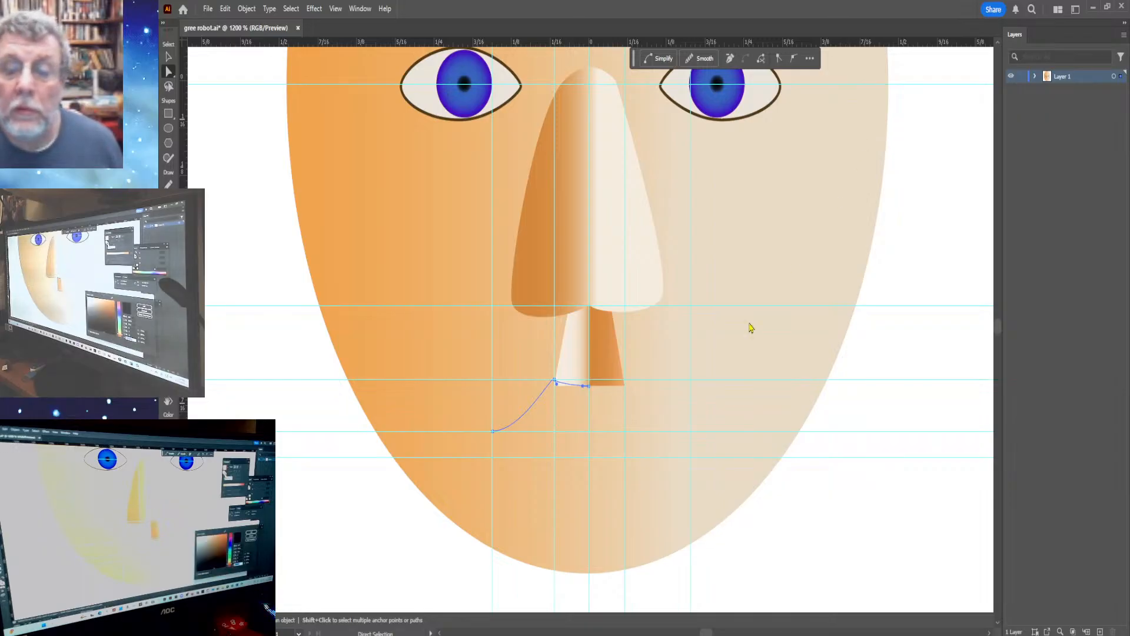
{"action": "left_click", "coordinate": [890, 494]}
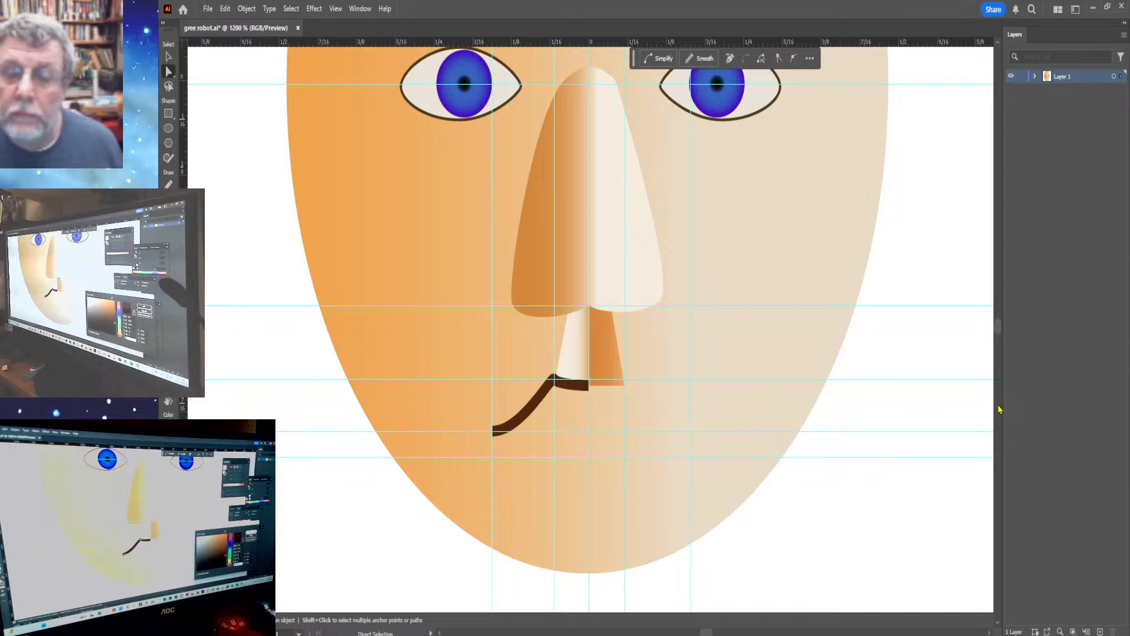
{"action": "key", "text": "ctrl+z"}
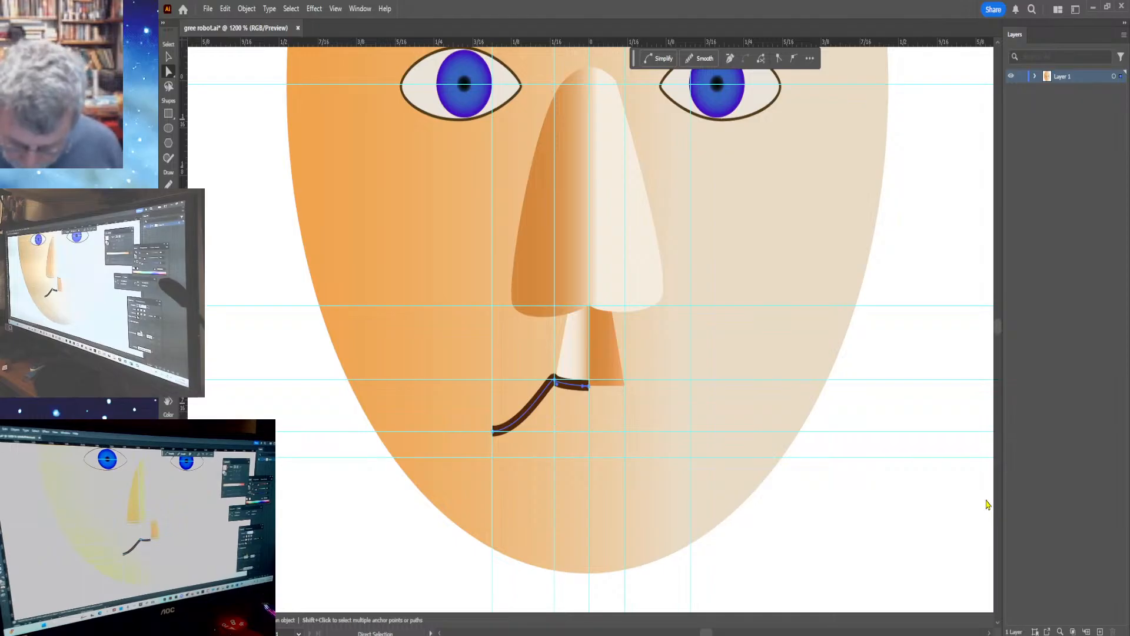
{"action": "key", "text": "ctrl+z"}
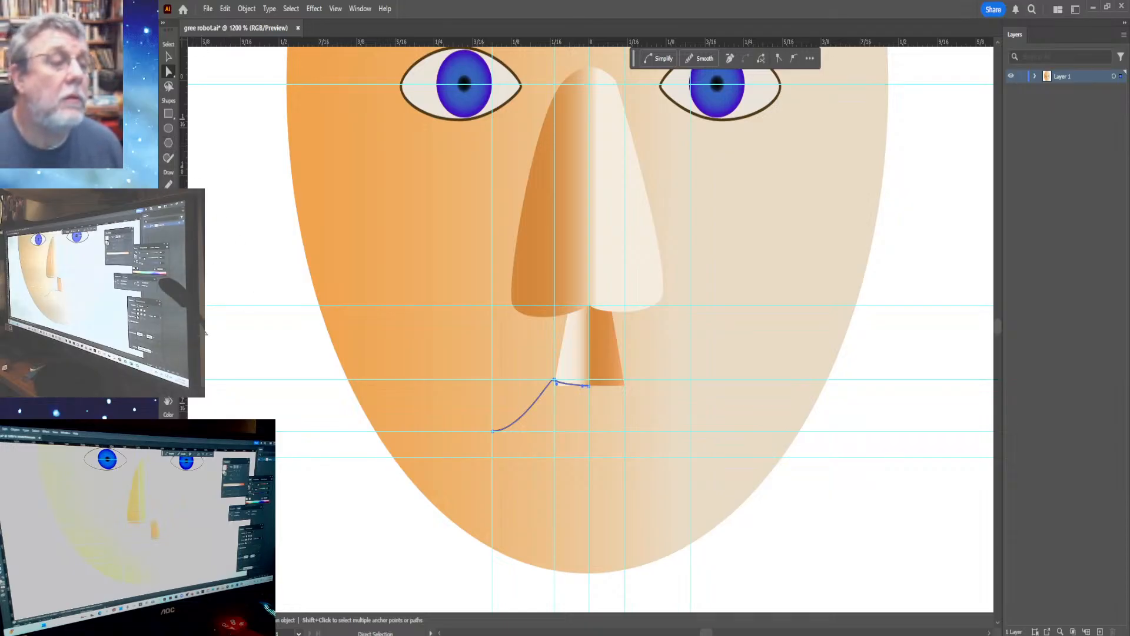
Move the lip path's outer end anchor up the vertical guide to slightly above the horizontal mouth guide.
{"action": "key", "text": "p"}
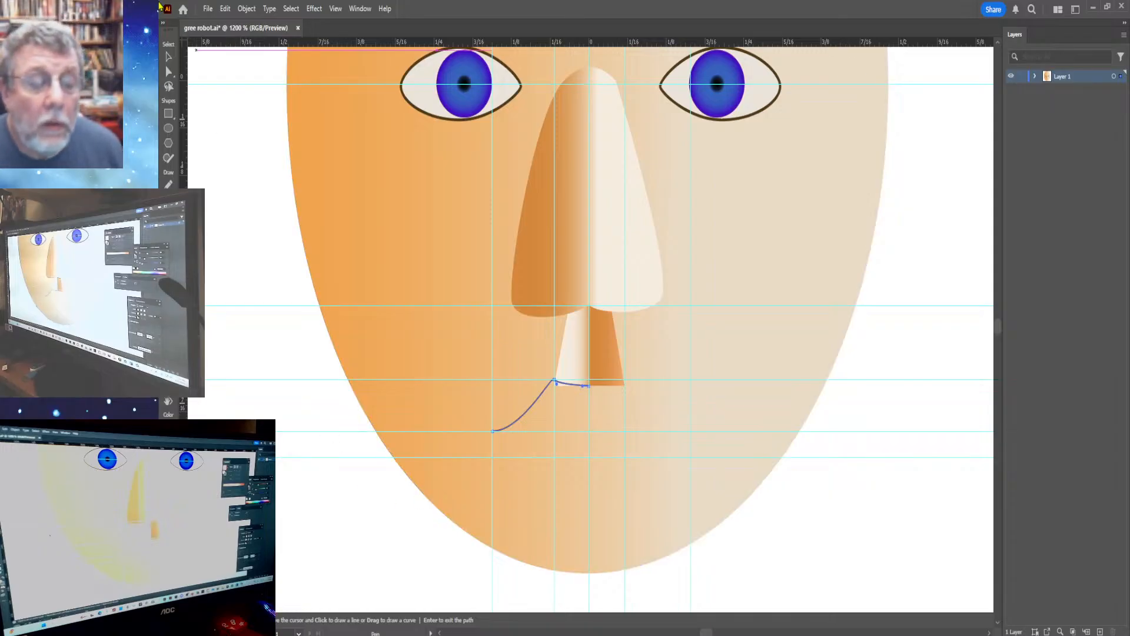
{"action": "left_click", "coordinate": [170, 75]}
{"action": "left_click", "coordinate": [606, 451]}
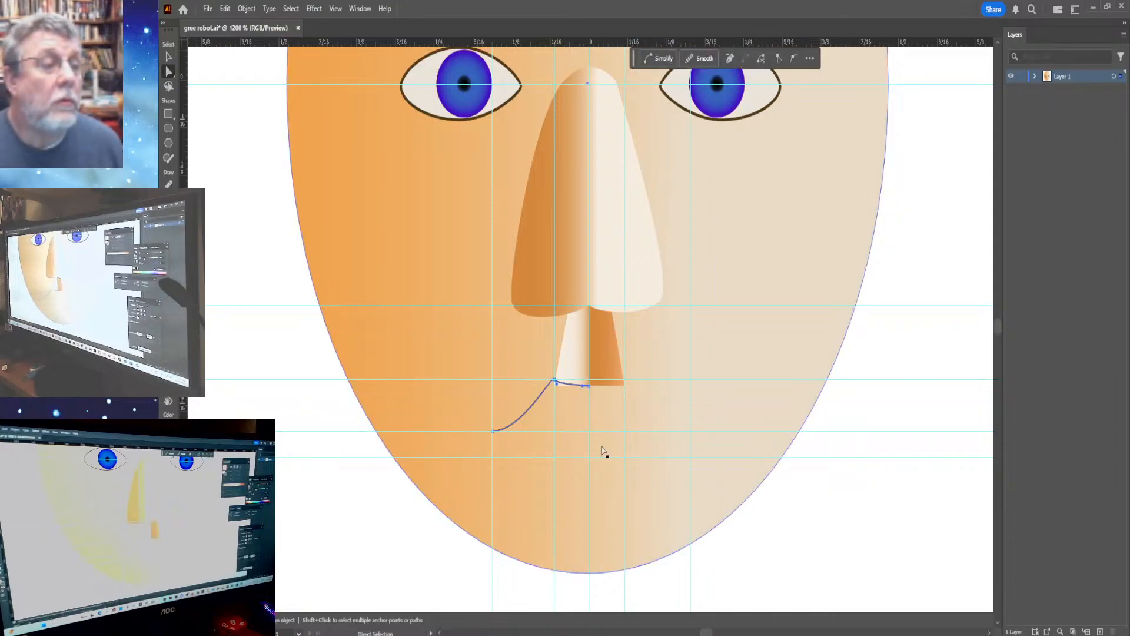
{"action": "left_click", "coordinate": [499, 434]}
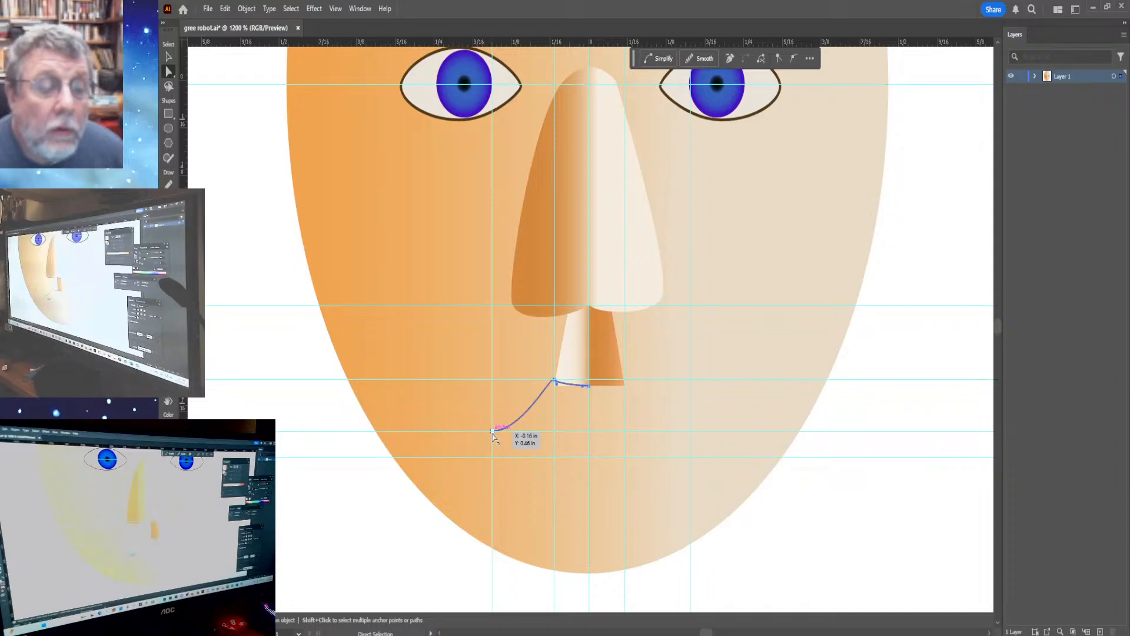
{"action": "left_click_drag", "start_coordinate": [492, 431], "coordinate": [493, 421]}
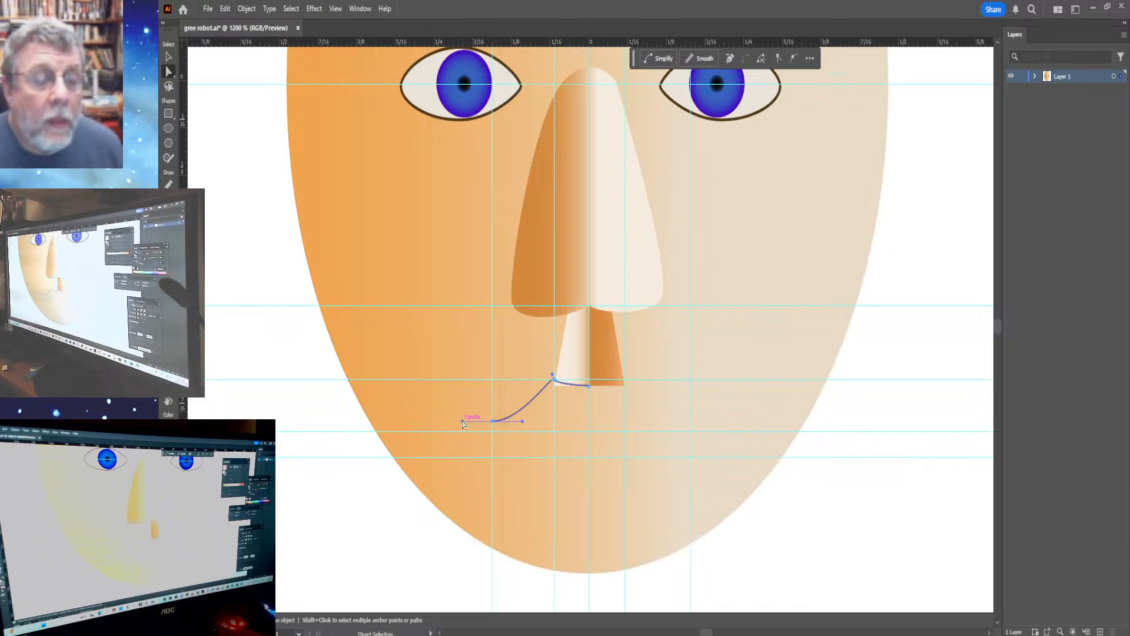
Shorten and level the outer lip anchor's direction handles and nudge the anchor slightly down towards the mouth guide.
{"action": "left_click_drag", "start_coordinate": [462, 423], "coordinate": [479, 430]}
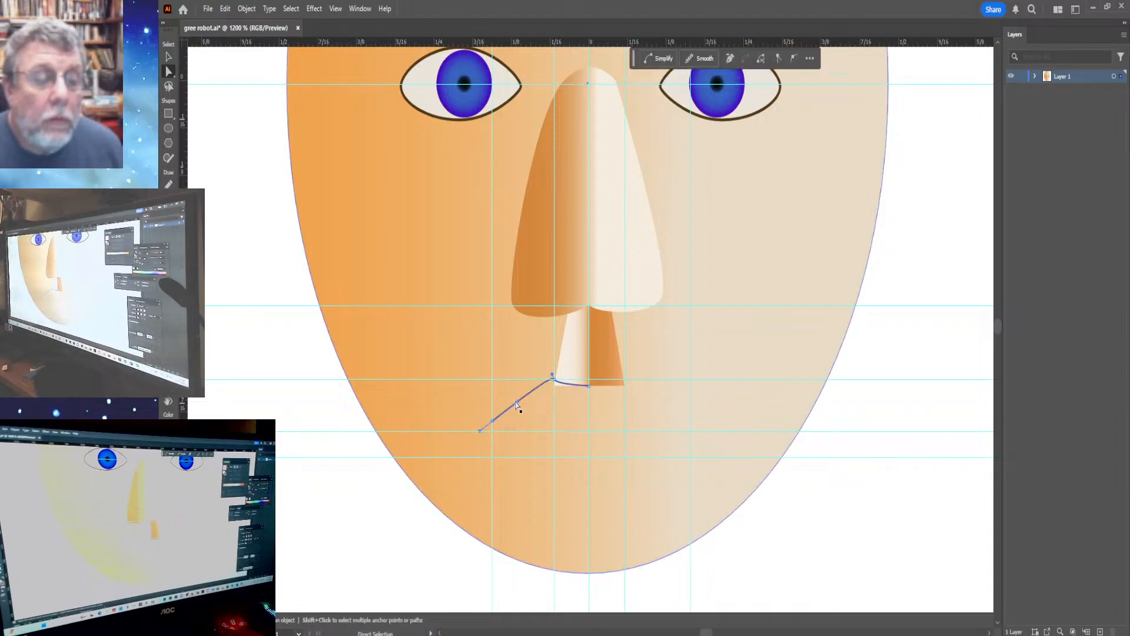
{"action": "left_click_drag", "start_coordinate": [516, 405], "coordinate": [516, 426]}
{"action": "left_click", "coordinate": [366, 472]}
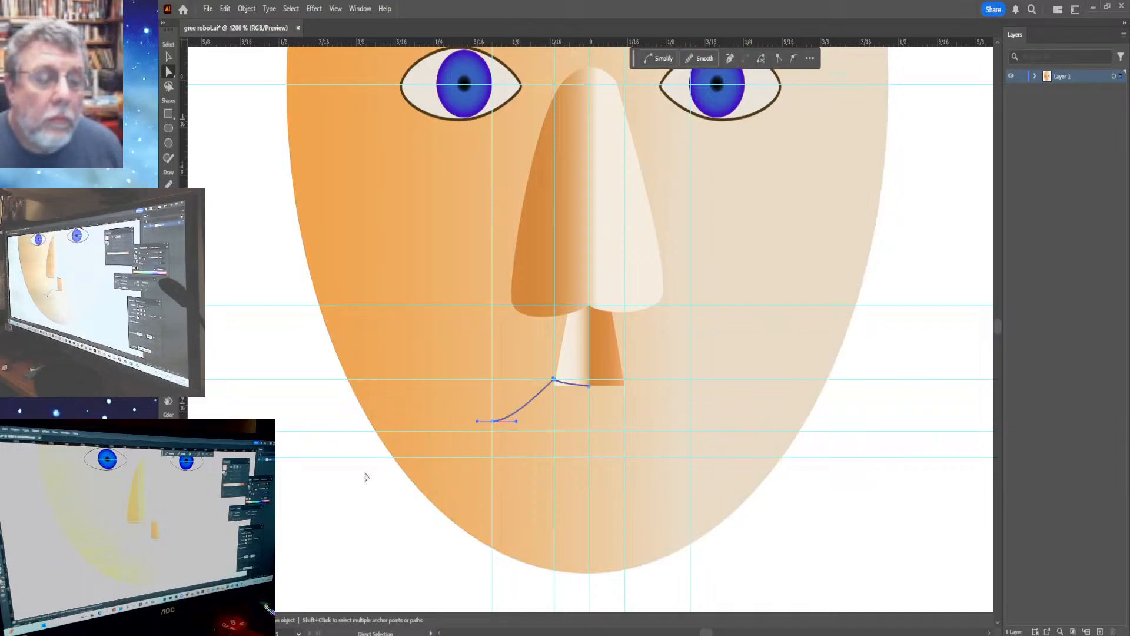
{"action": "left_click", "coordinate": [492, 422]}
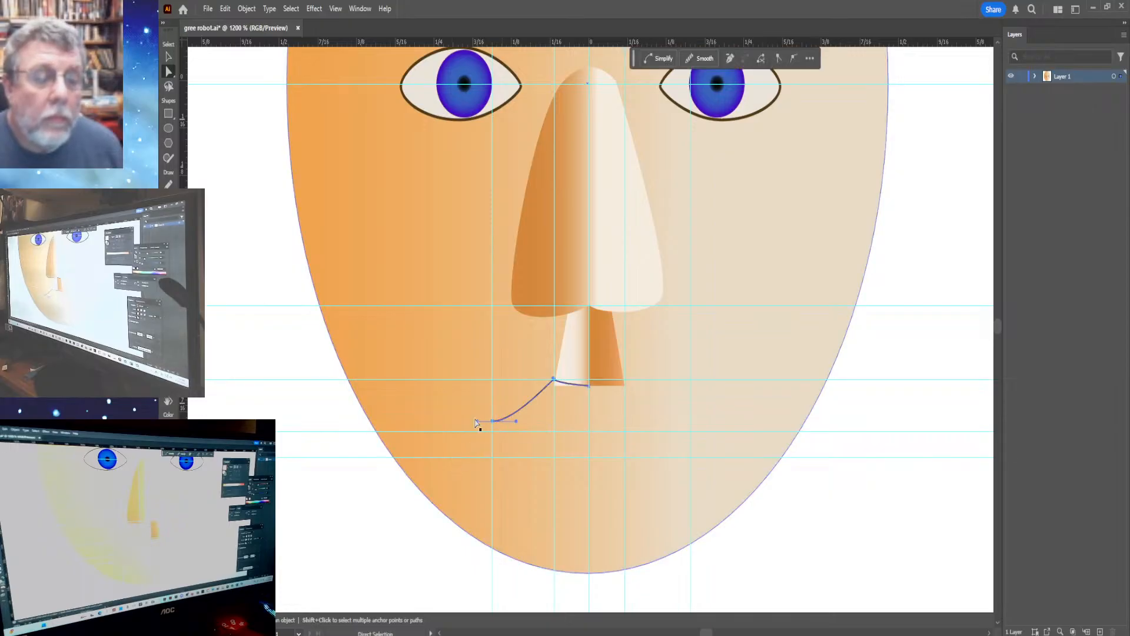
{"action": "left_click_drag", "start_coordinate": [477, 421], "coordinate": [494, 429]}
{"action": "left_click", "coordinate": [492, 422]}
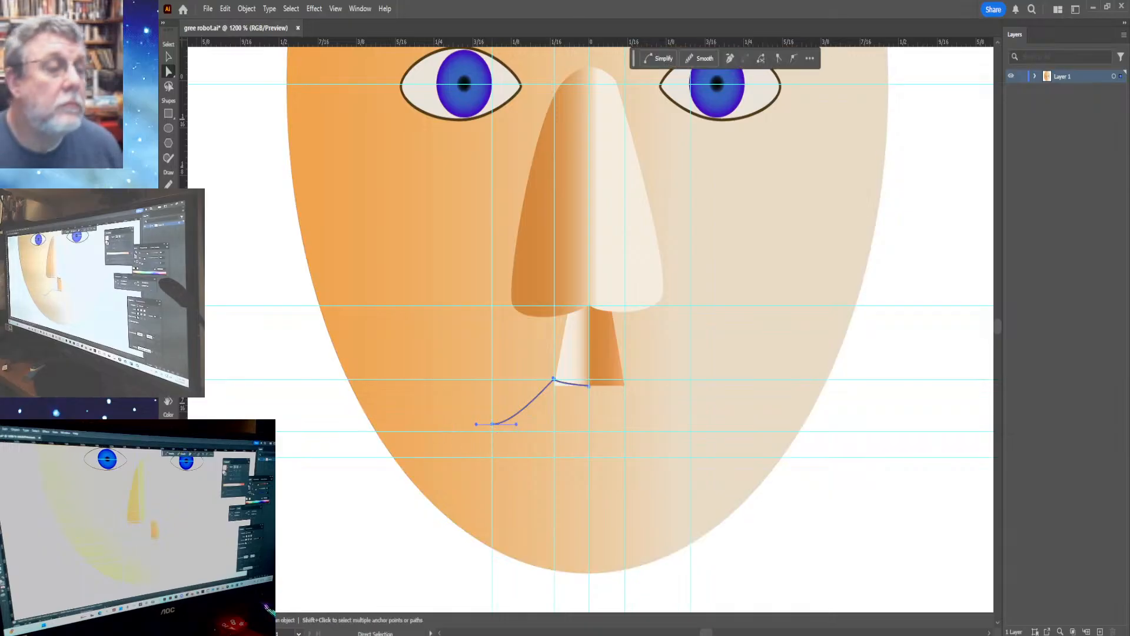
Extend the lip path from its outer end anchor with a short rounded segment ending just below the mouth guide.
{"action": "key", "text": "p"}
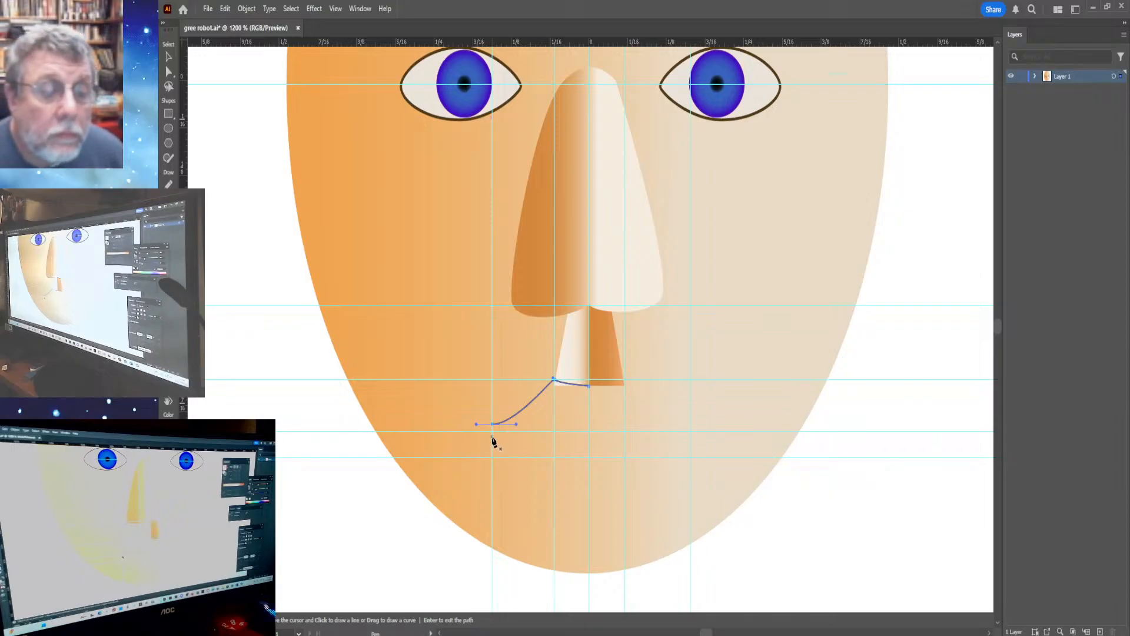
{"action": "left_click", "coordinate": [493, 441], "text": "ctrl"}
{"action": "left_click_drag", "start_coordinate": [493, 436], "coordinate": [502, 439]}
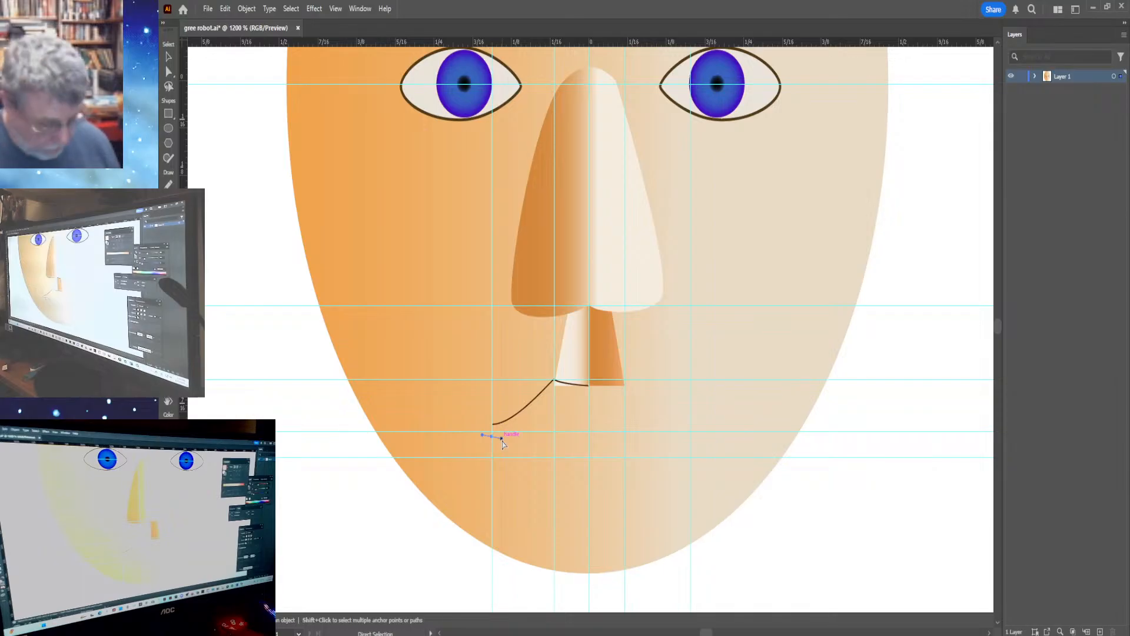
{"action": "key", "text": "ctrl+z"}
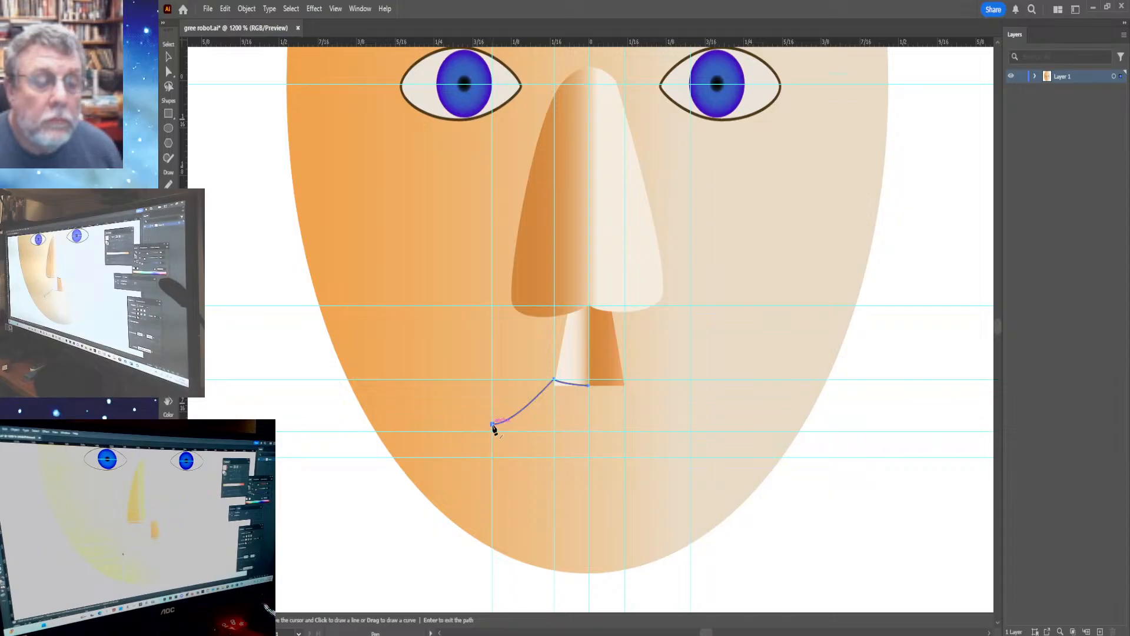
{"action": "left_click_drag", "start_coordinate": [493, 432], "coordinate": [502, 443]}
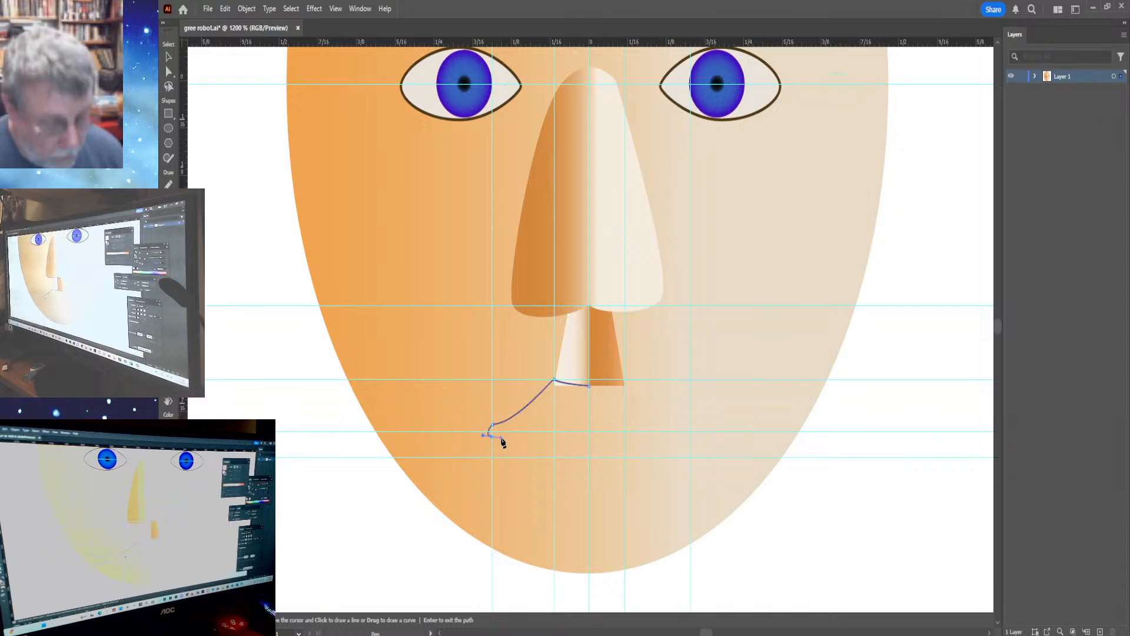
Draw the mouth outline's bottom edge with the Pen tool, curving from the left corner along the lowest horizontal guide to the rightmost vertical guide.
{"action": "left_click_drag", "start_coordinate": [501, 441], "coordinate": [602, 461]}
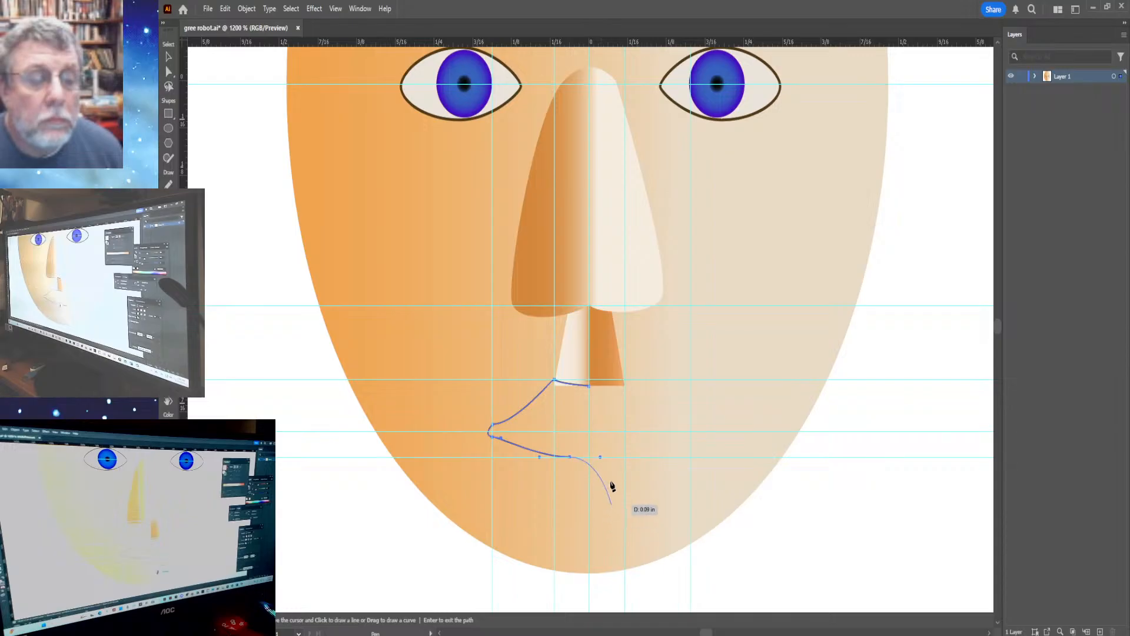
{"action": "left_click", "coordinate": [571, 458]}
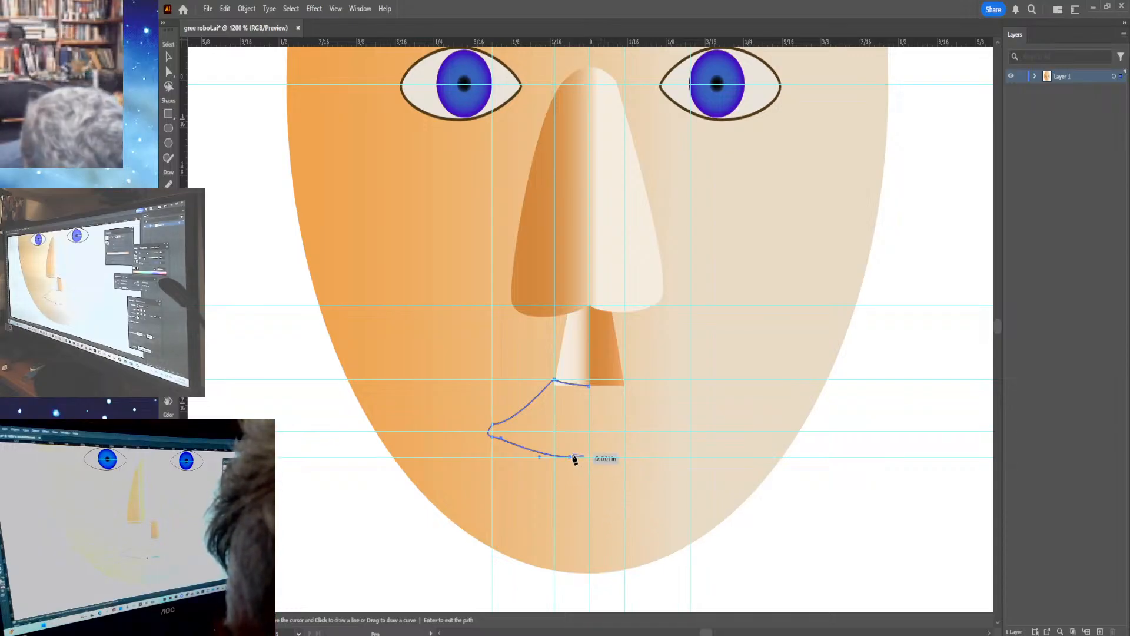
{"action": "key", "text": "ctrl+z"}
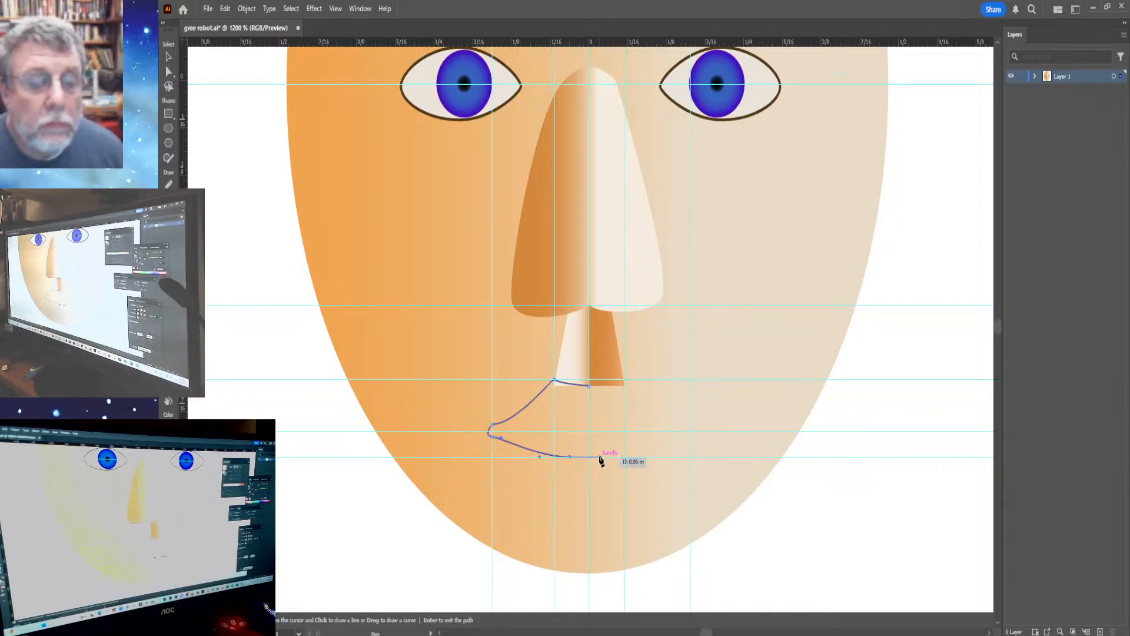
{"action": "left_click_drag", "start_coordinate": [600, 462], "coordinate": [610, 463]}
{"action": "key", "text": "Return"}
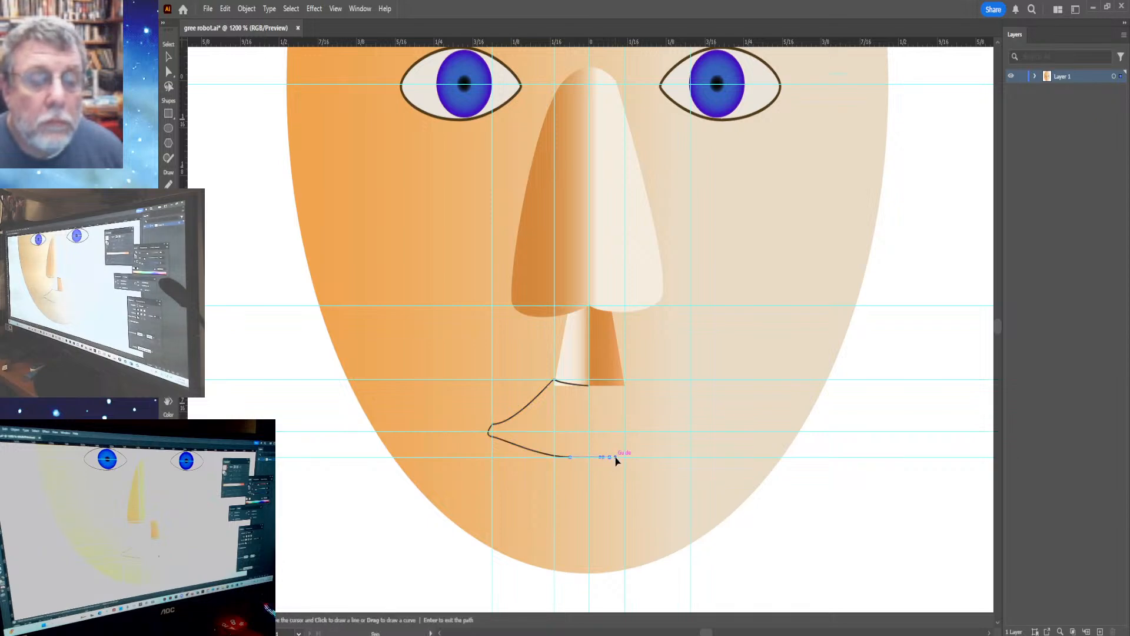
{"action": "left_click", "coordinate": [617, 458]}
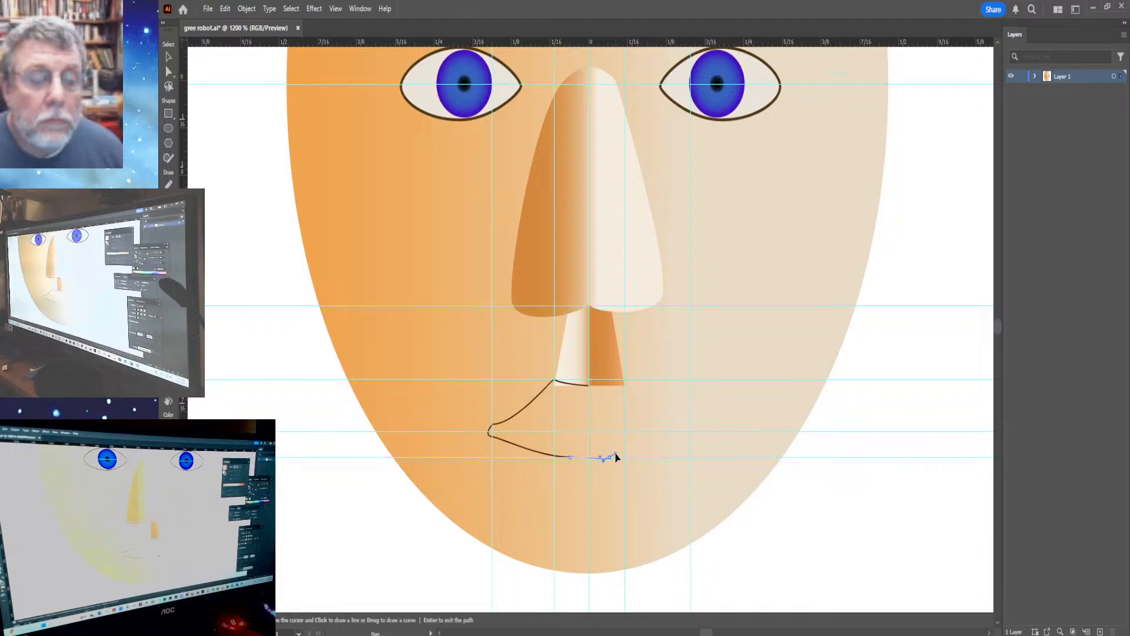
{"action": "mouse_move", "coordinate": [616, 458]}
{"action": "left_mouse_down"}
{"action": "mouse_move", "coordinate": [661, 482]}
{"action": "mouse_move", "coordinate": [666, 446]}
{"action": "mouse_move", "coordinate": [693, 440]}
{"action": "left_mouse_up"}
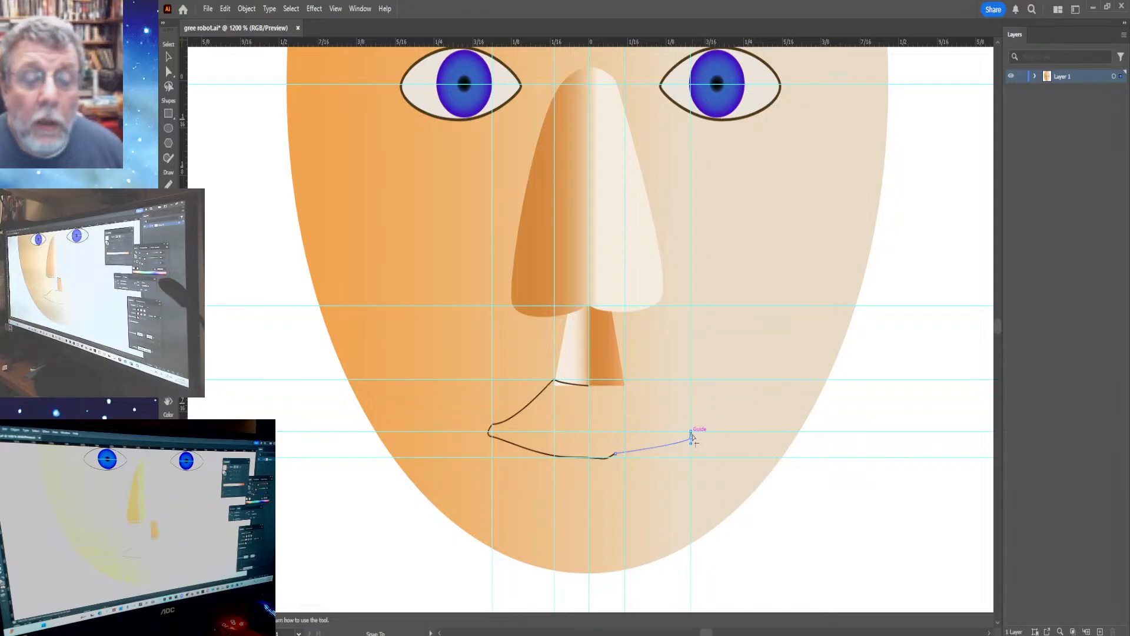
Add the mouth outline's rounded right corner, ending with a curve handle angled up toward the upper lip.
{"action": "left_click", "coordinate": [691, 436]}
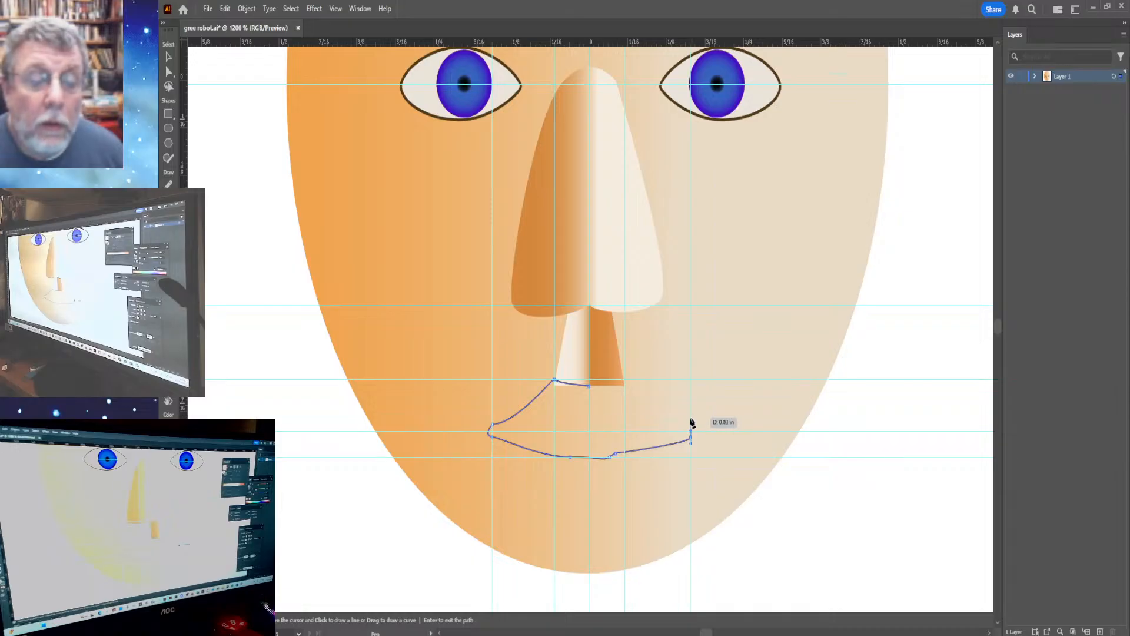
{"action": "left_click", "coordinate": [691, 420]}
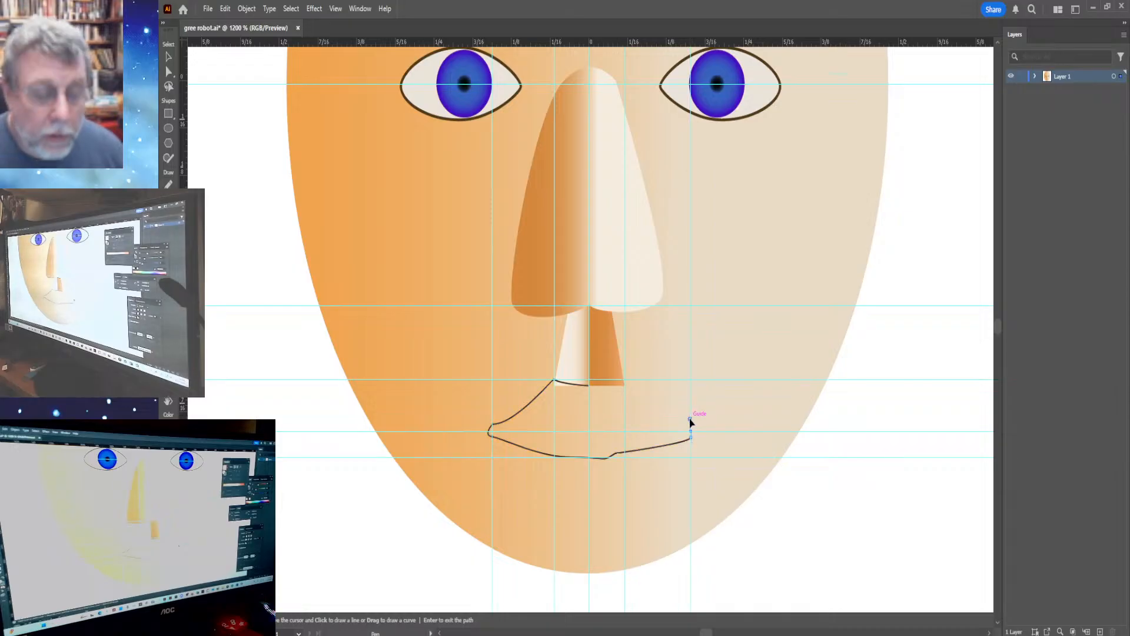
{"action": "mouse_move", "coordinate": [691, 422]}
{"action": "left_mouse_down"}
{"action": "mouse_move", "coordinate": [669, 418]}
{"action": "mouse_move", "coordinate": [679, 416]}
{"action": "left_mouse_up"}
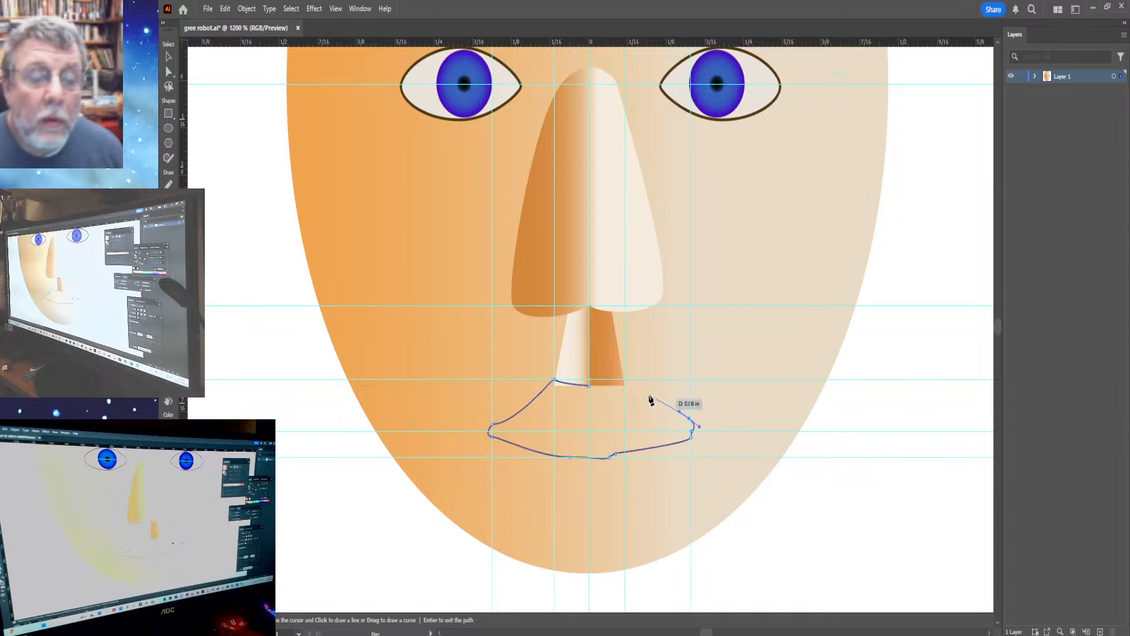
Continue the upper lip to the lower-right corner of the shape beneath the nose and close the mouth outline near the center guide.
{"action": "left_click", "coordinate": [625, 381]}
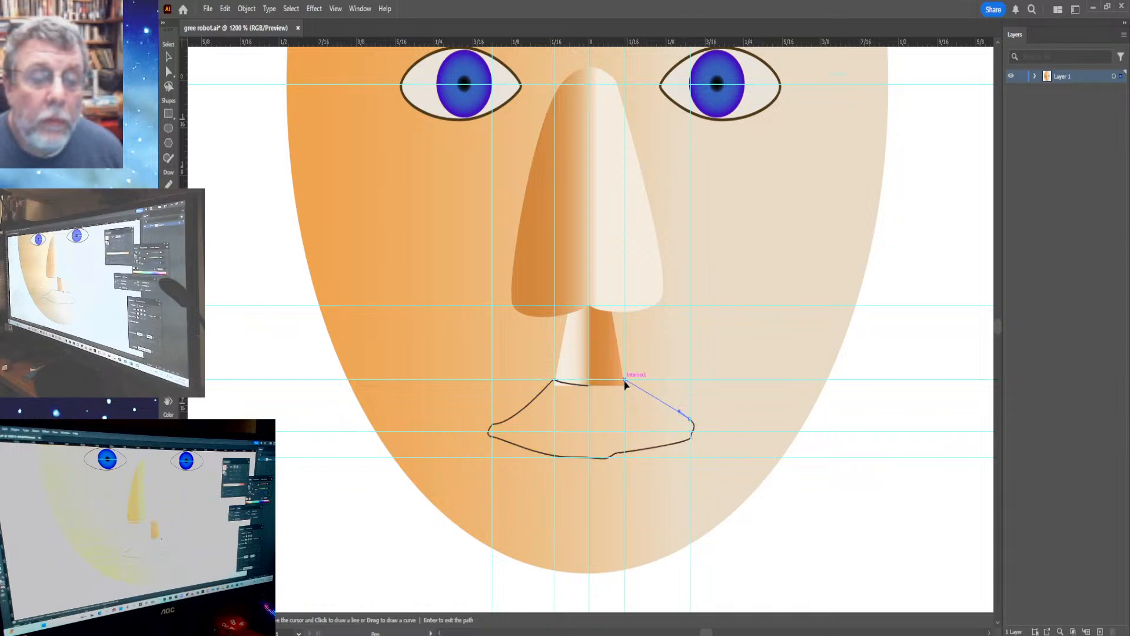
{"action": "mouse_move", "coordinate": [625, 381]}
{"action": "left_mouse_down"}
{"action": "mouse_move", "coordinate": [613, 387]}
{"action": "mouse_move", "coordinate": [640, 374]}
{"action": "left_mouse_up"}
{"action": "left_click", "coordinate": [589, 386]}
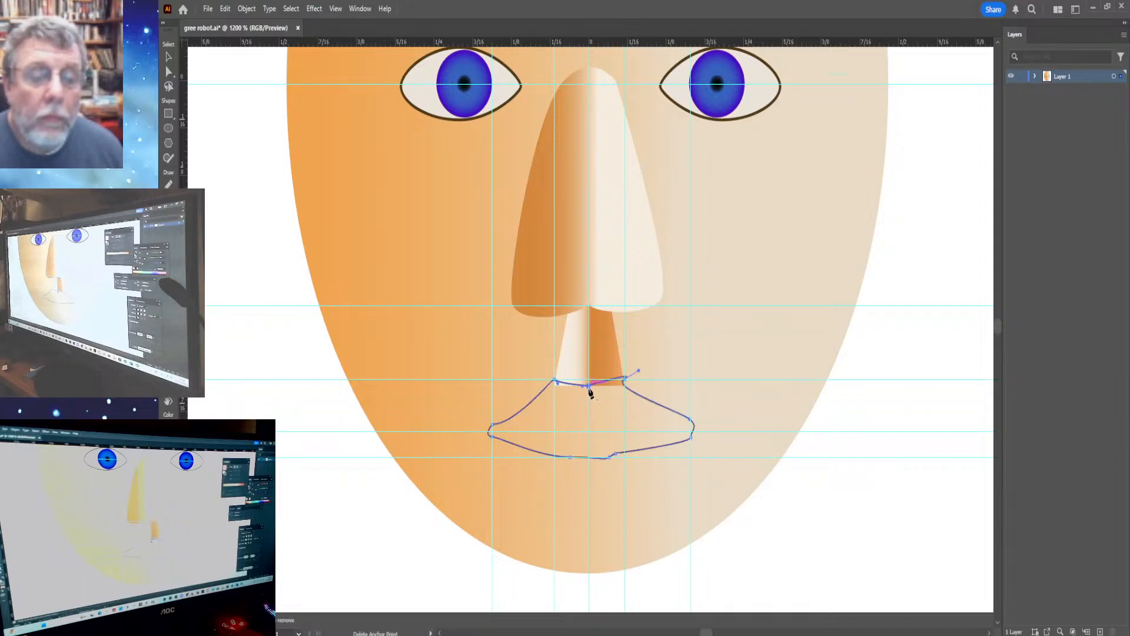
{"action": "left_click", "coordinate": [589, 386]}
{"action": "left_click", "coordinate": [588, 386]}
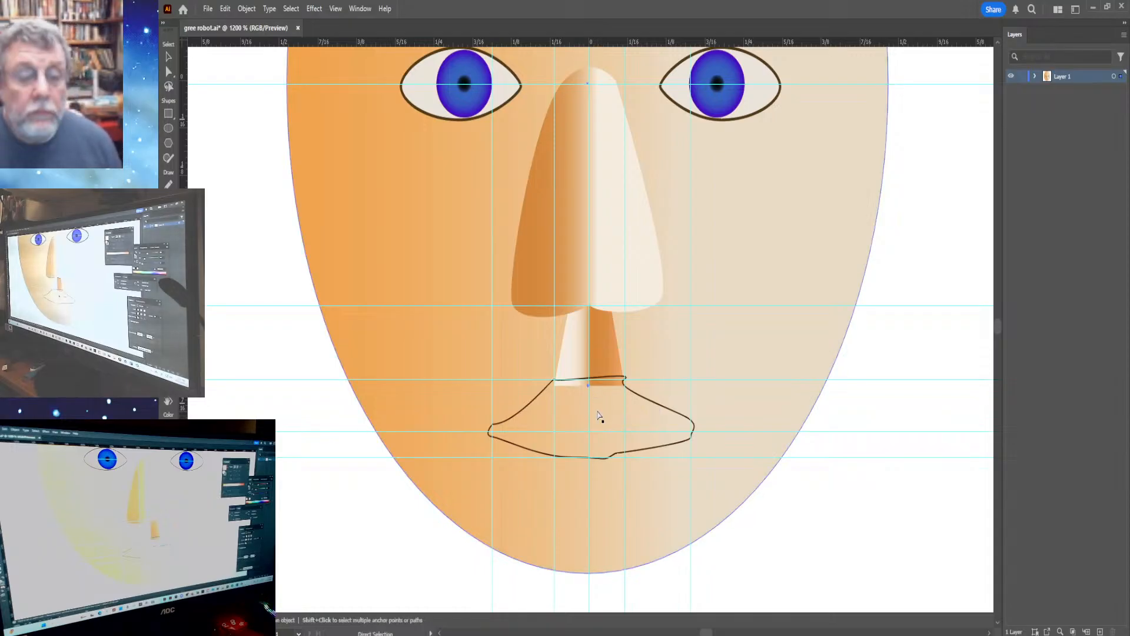
{"action": "key", "text": "Return"}
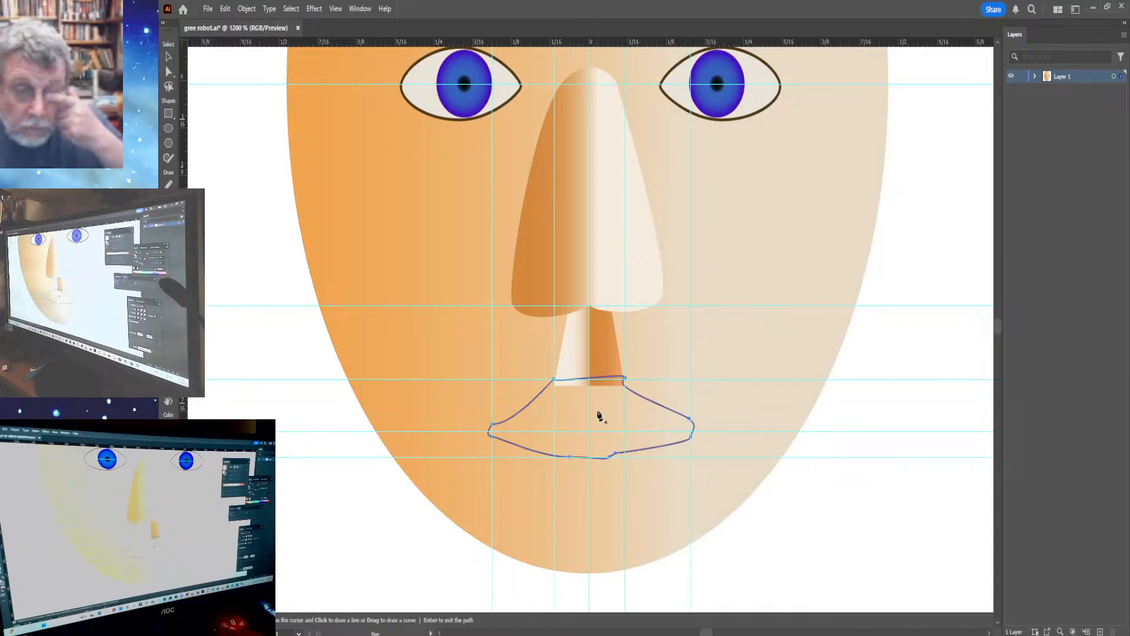
Try to delete the anchor at the bump on the mouth outline's bottom edge, just right of the center guide.
{"action": "key", "text": "z"}
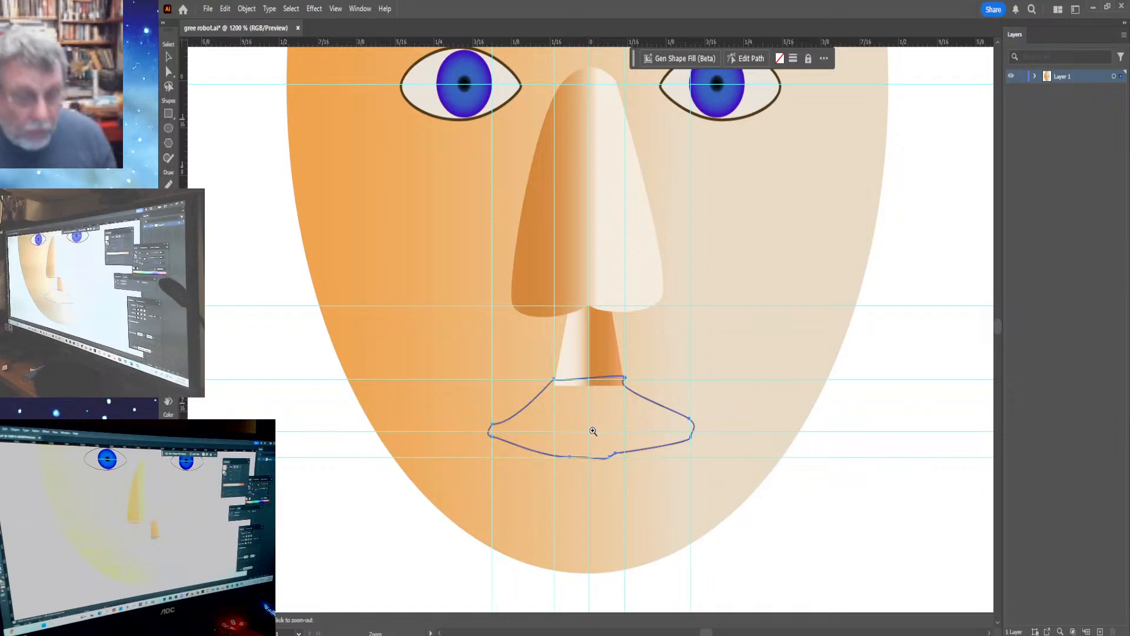
{"action": "left_click", "coordinate": [593, 429]}
{"action": "left_click", "coordinate": [653, 399]}
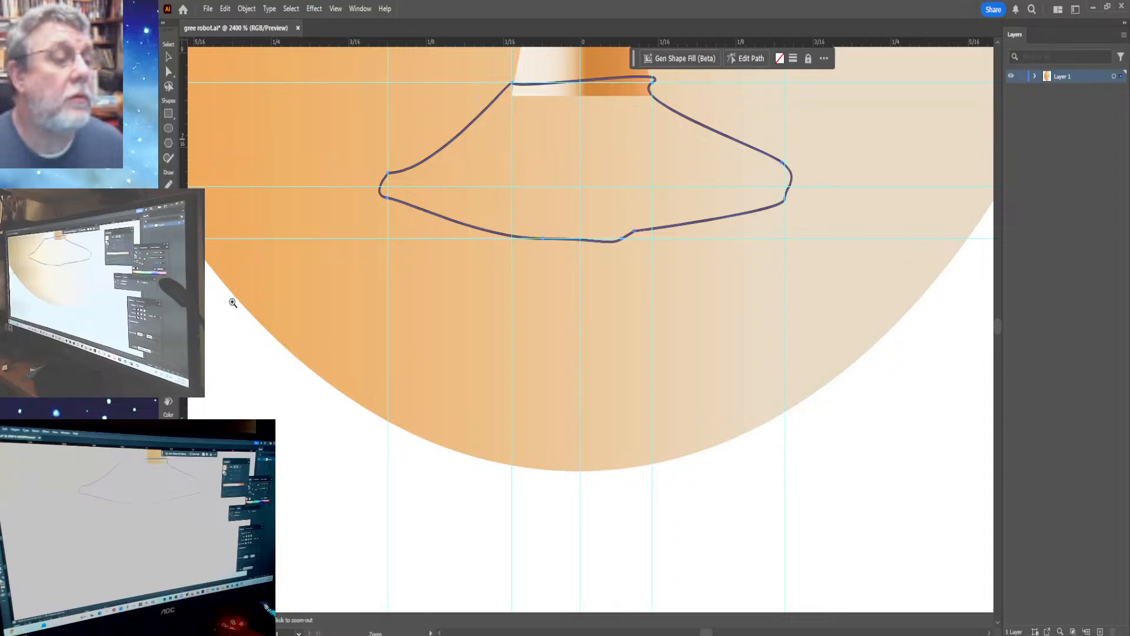
{"action": "left_click", "coordinate": [168, 72]}
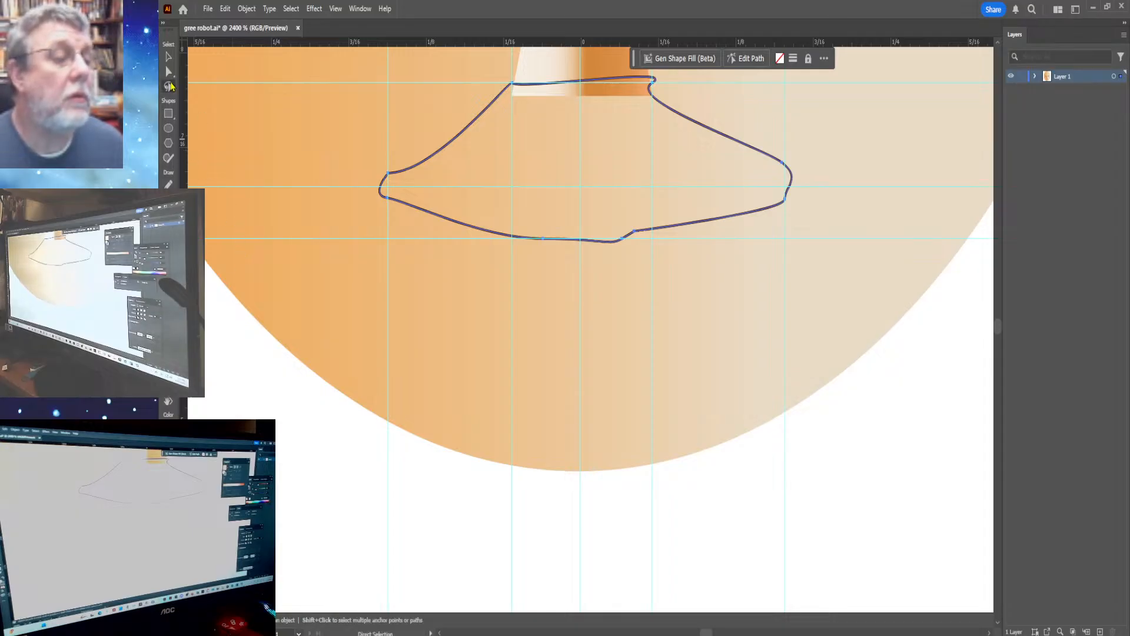
{"action": "key", "text": "z"}
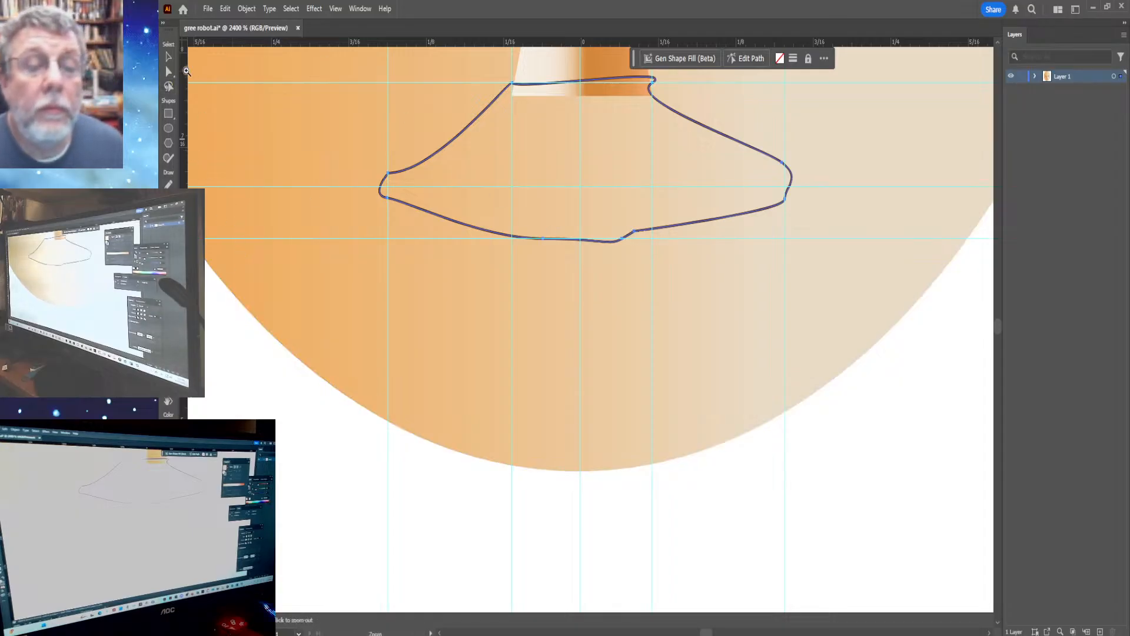
{"action": "left_click", "coordinate": [169, 71]}
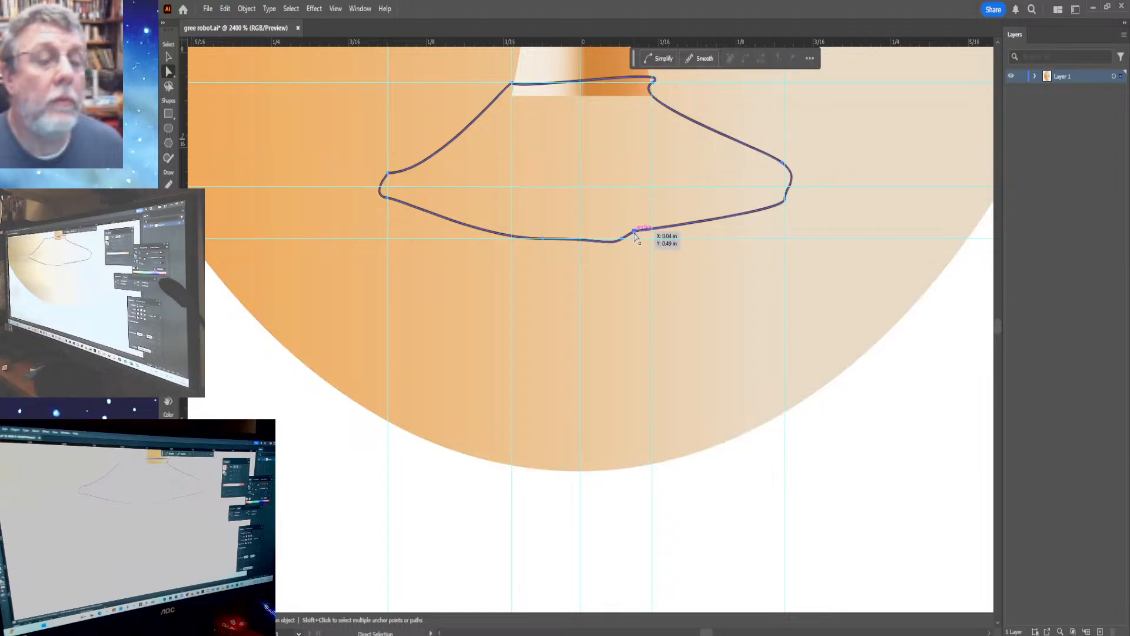
{"action": "left_click", "coordinate": [634, 234]}
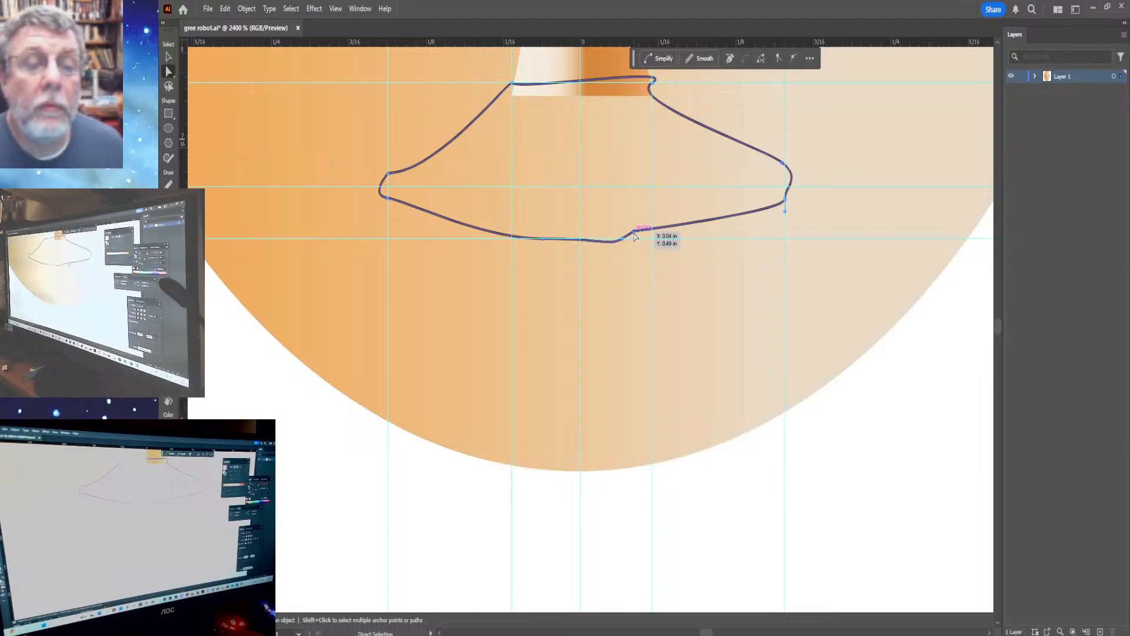
{"action": "key", "text": "Delete"}
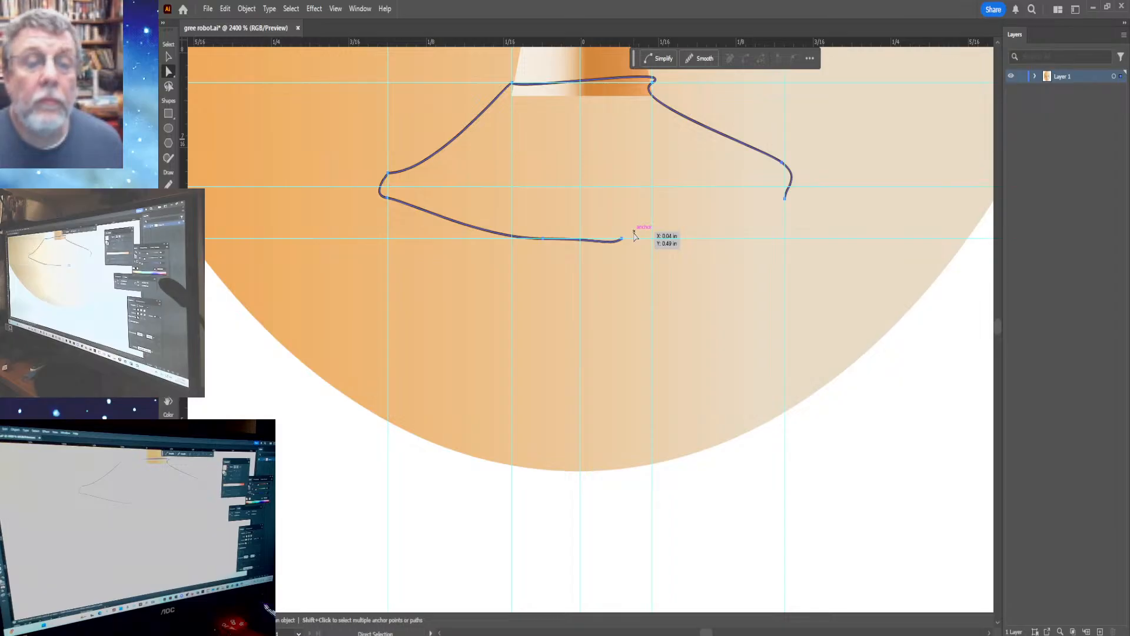
{"action": "key", "text": "ctrl+j"}
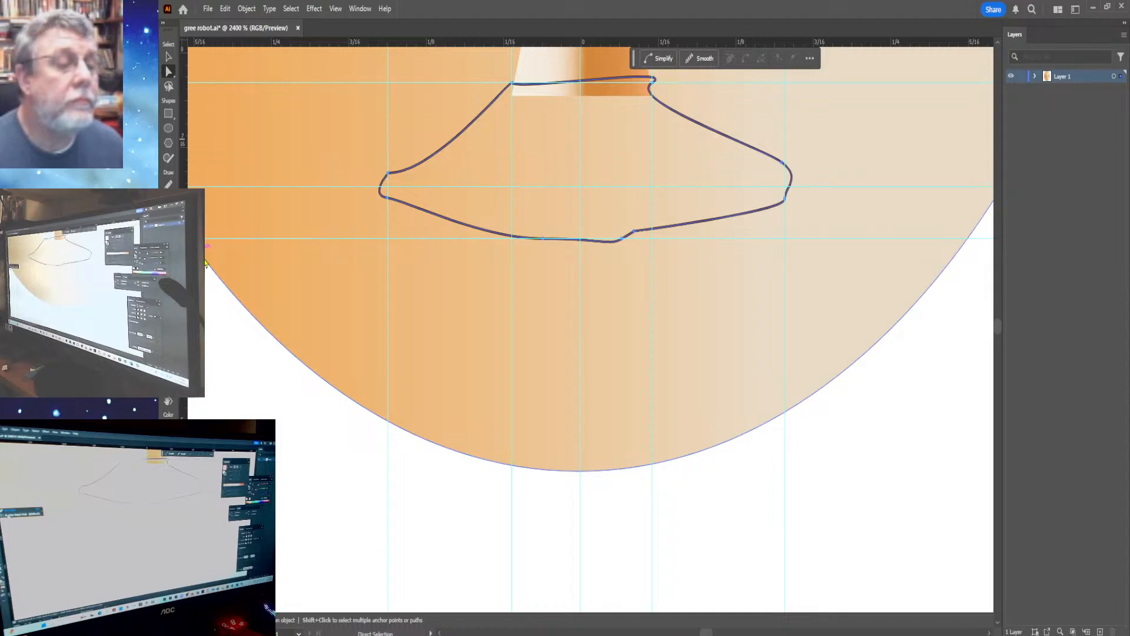
Delete the bump anchor right of center from the mouth's bottom edge, opening the path up to the right corner.
{"action": "key", "text": "shift+c"}
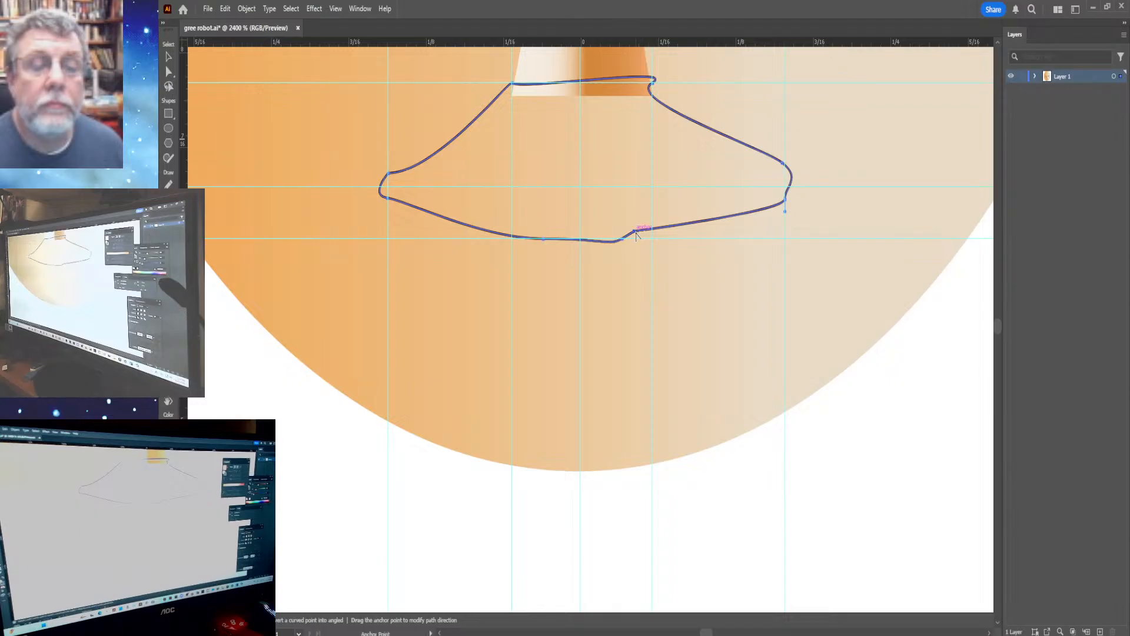
{"action": "key", "text": "Delete"}
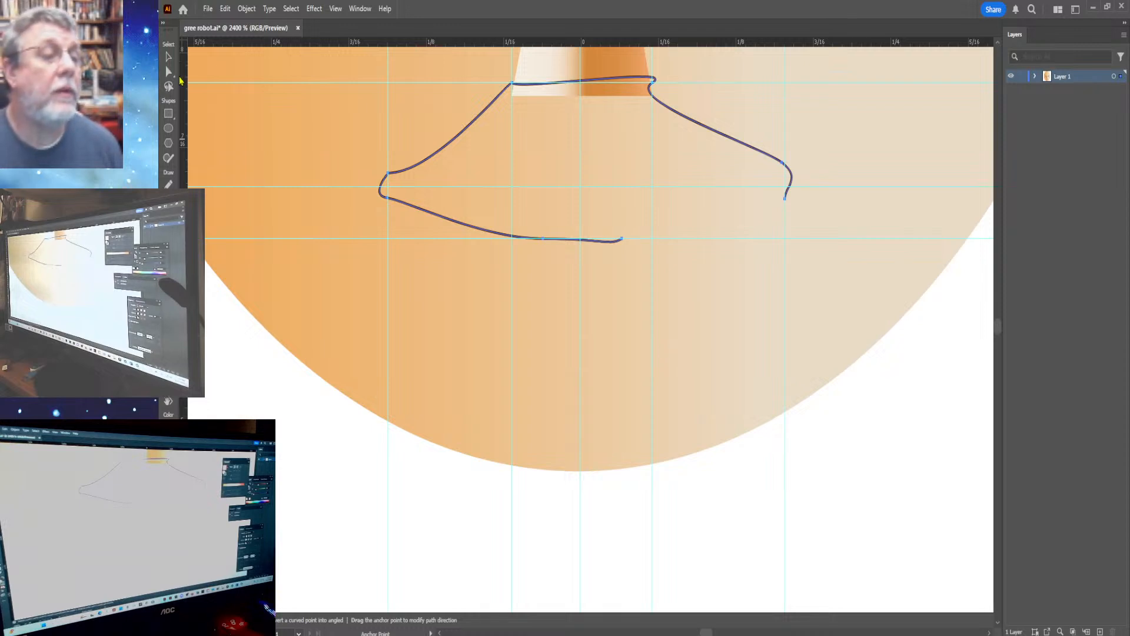
Reshape the mouth's bottom center with Direct Selection, adjusting the anchor handles so the edge rises slightly toward its open end.
{"action": "left_click", "coordinate": [168, 73]}
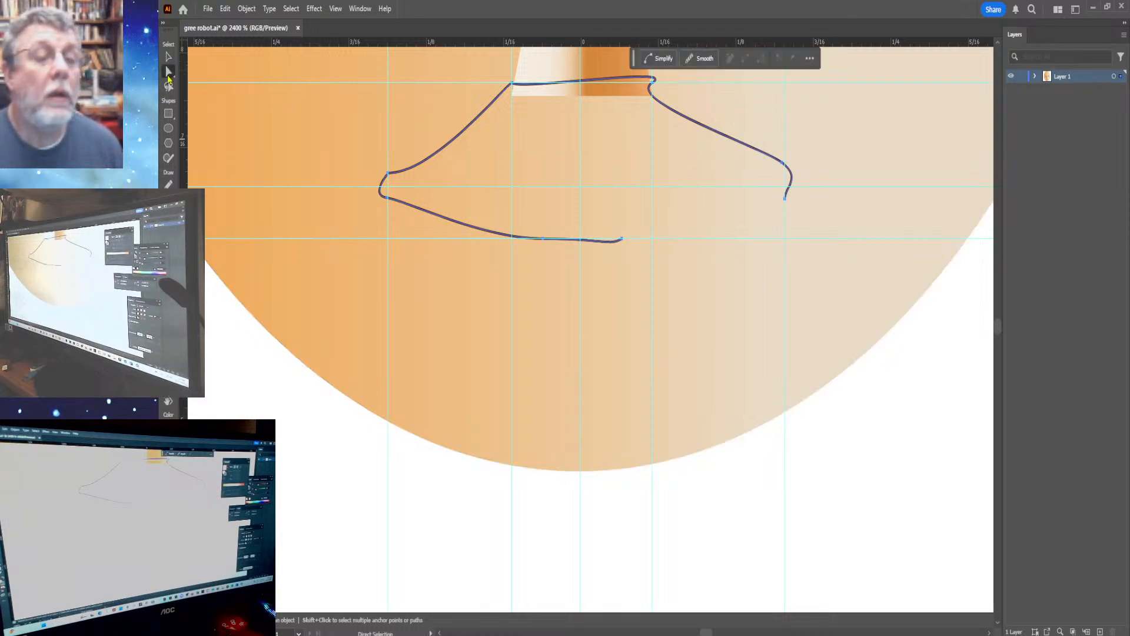
{"action": "left_click", "coordinate": [543, 239]}
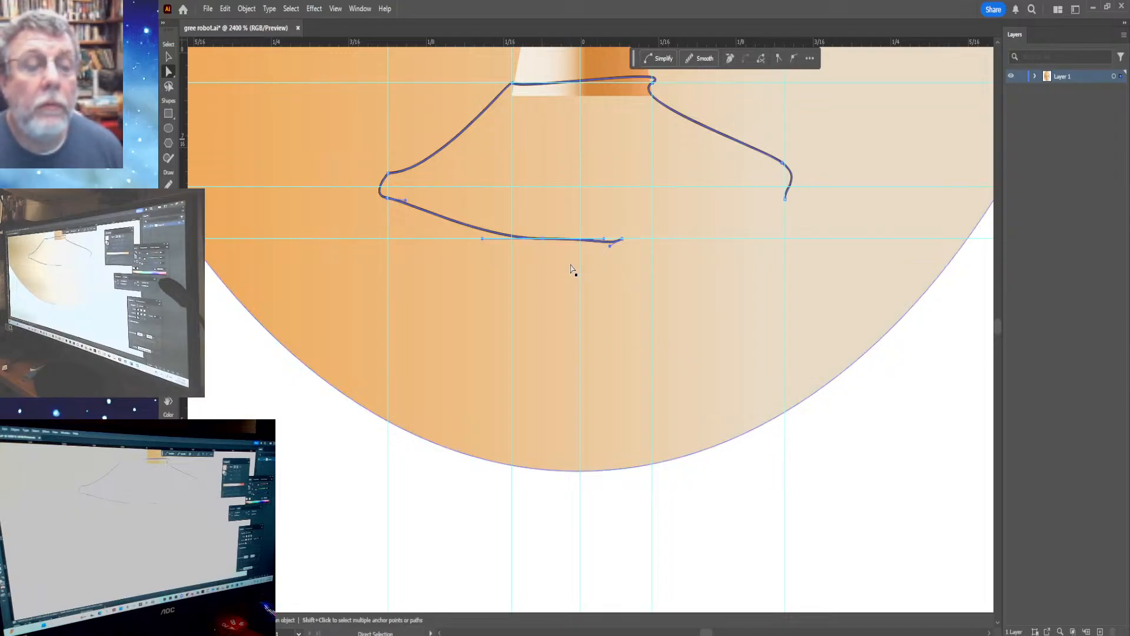
{"action": "left_click", "coordinate": [589, 248]}
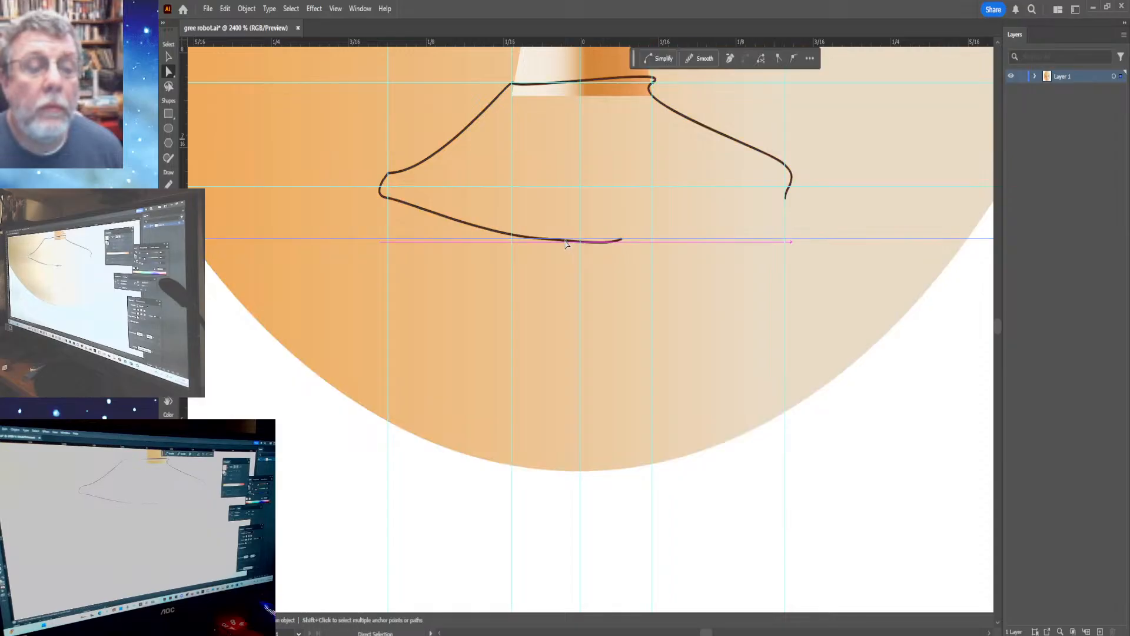
{"action": "left_click", "coordinate": [553, 297]}
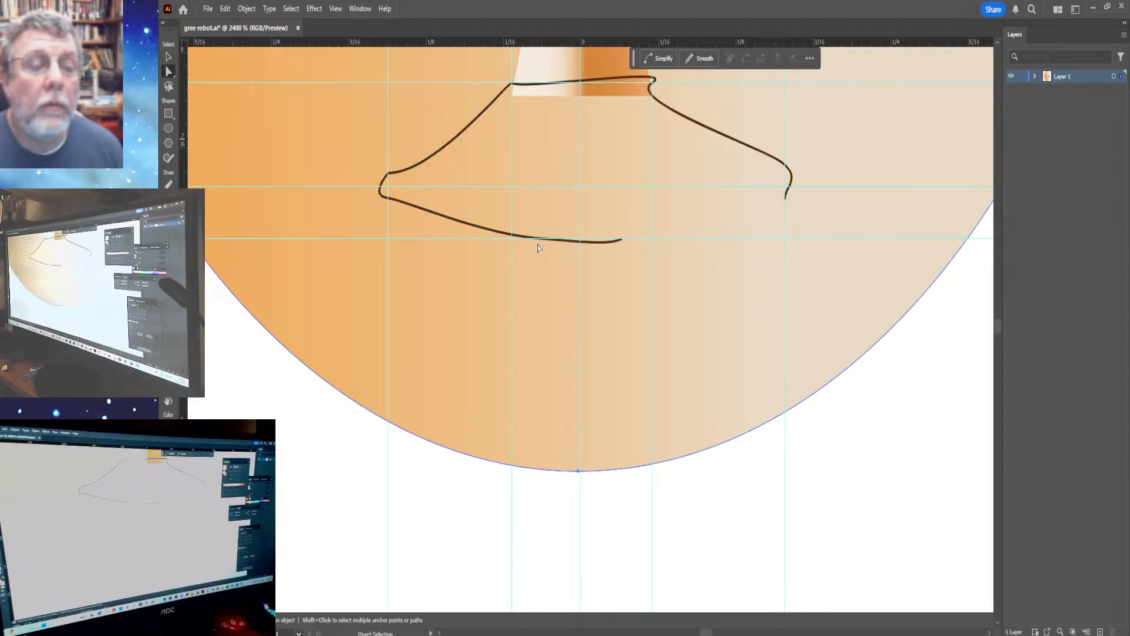
{"action": "left_click", "coordinate": [540, 240]}
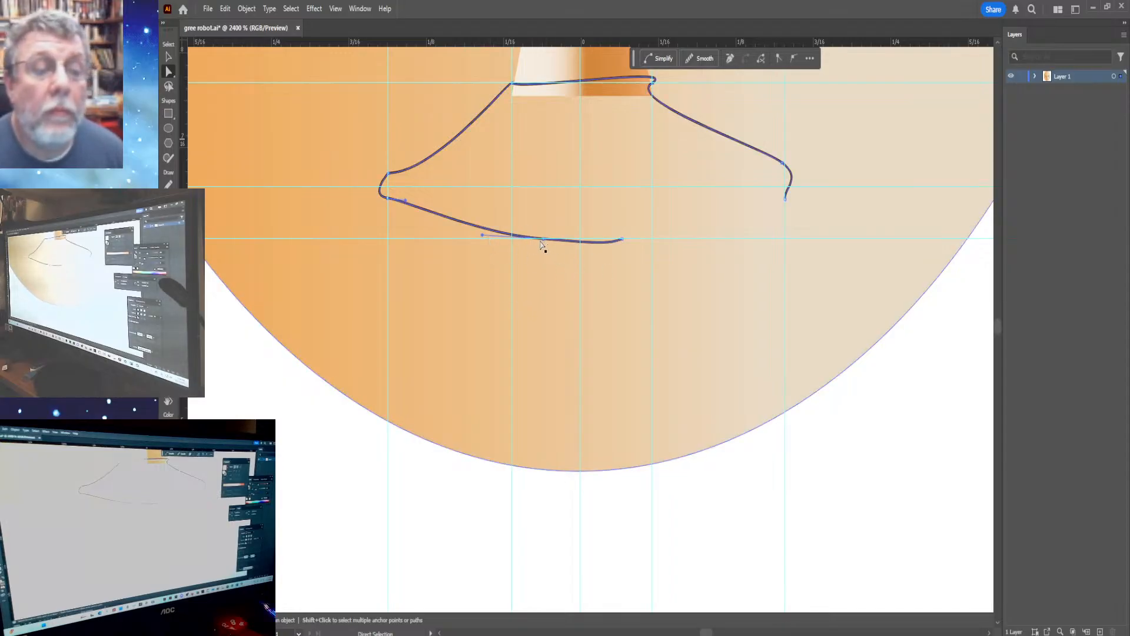
{"action": "left_click_drag", "start_coordinate": [548, 242], "coordinate": [553, 245]}
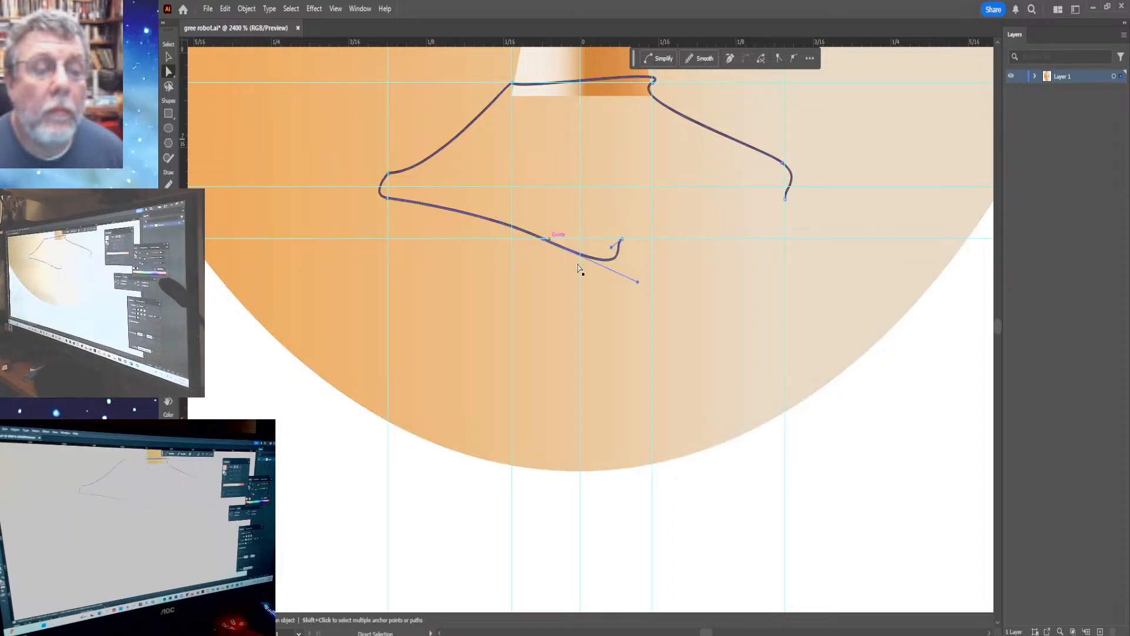
{"action": "left_click_drag", "start_coordinate": [639, 283], "coordinate": [618, 239]}
{"action": "left_click", "coordinate": [610, 246]}
{"action": "left_click", "coordinate": [517, 291], "text": "shift"}
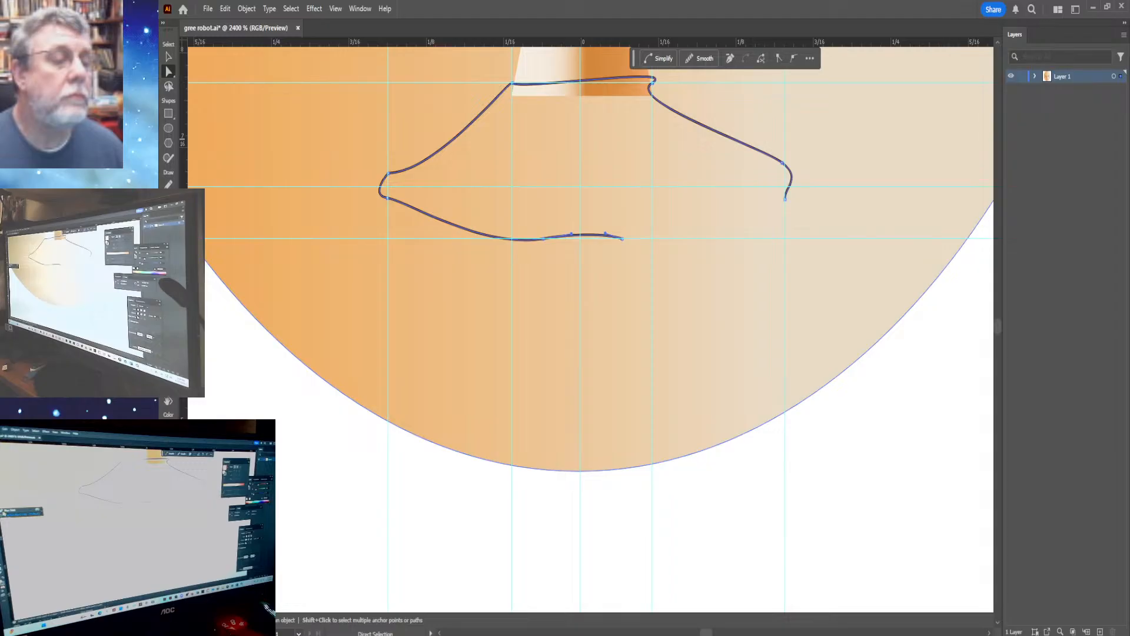
Redraw the missing bottom segment with the Pen tool from the open end to the mouth's right corner, and deselect the closed outline.
{"action": "key", "text": "p"}
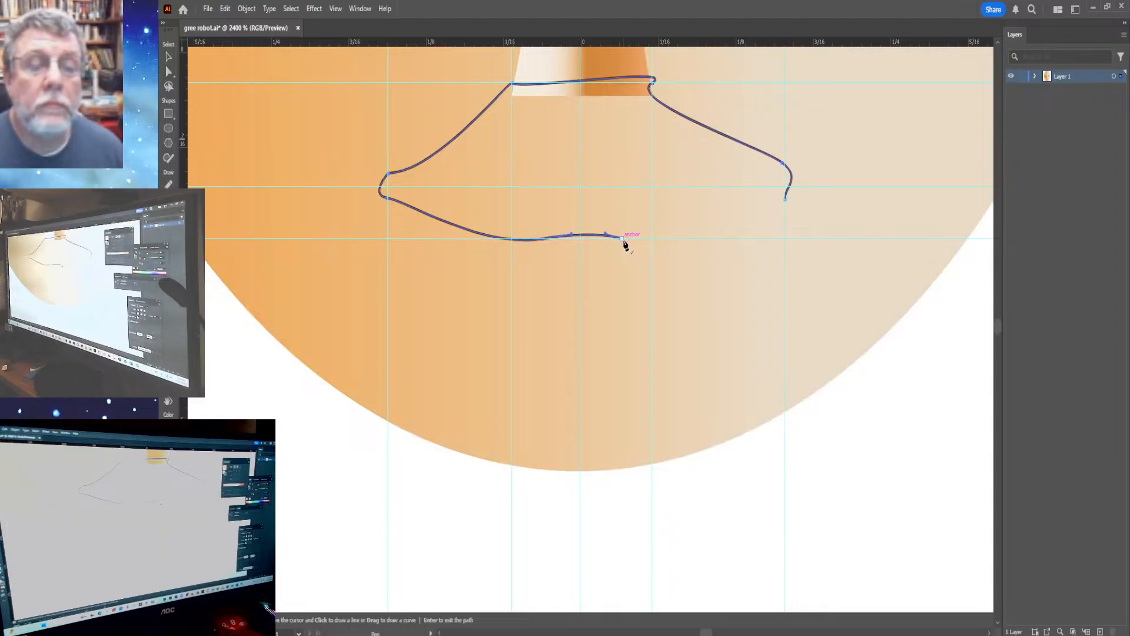
{"action": "left_click_drag", "start_coordinate": [623, 237], "coordinate": [675, 232]}
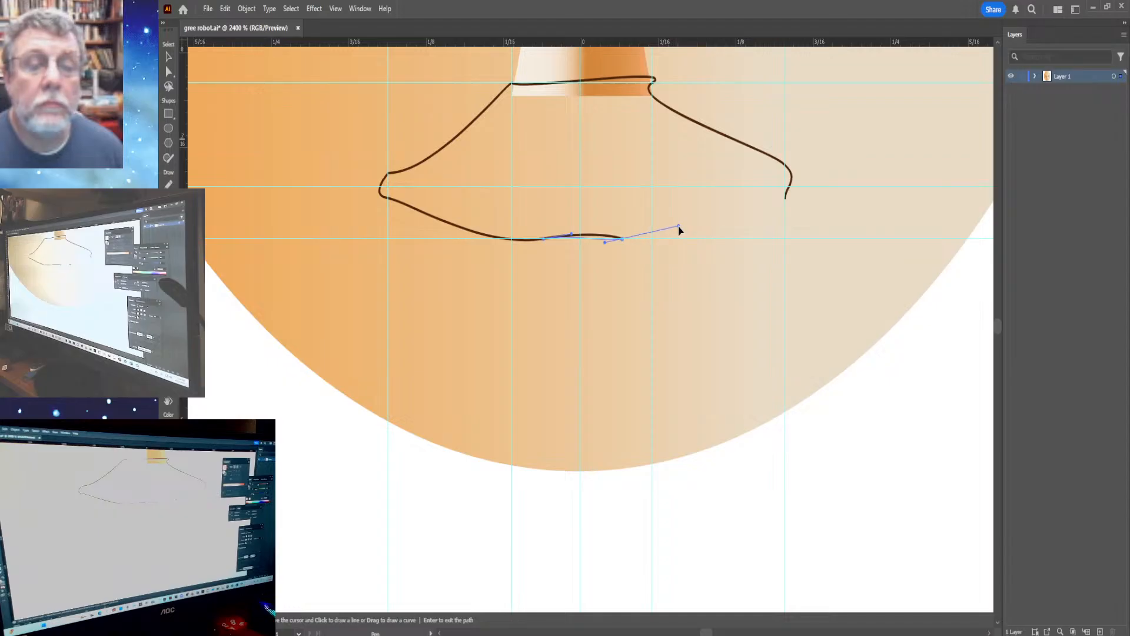
{"action": "left_click", "coordinate": [786, 200]}
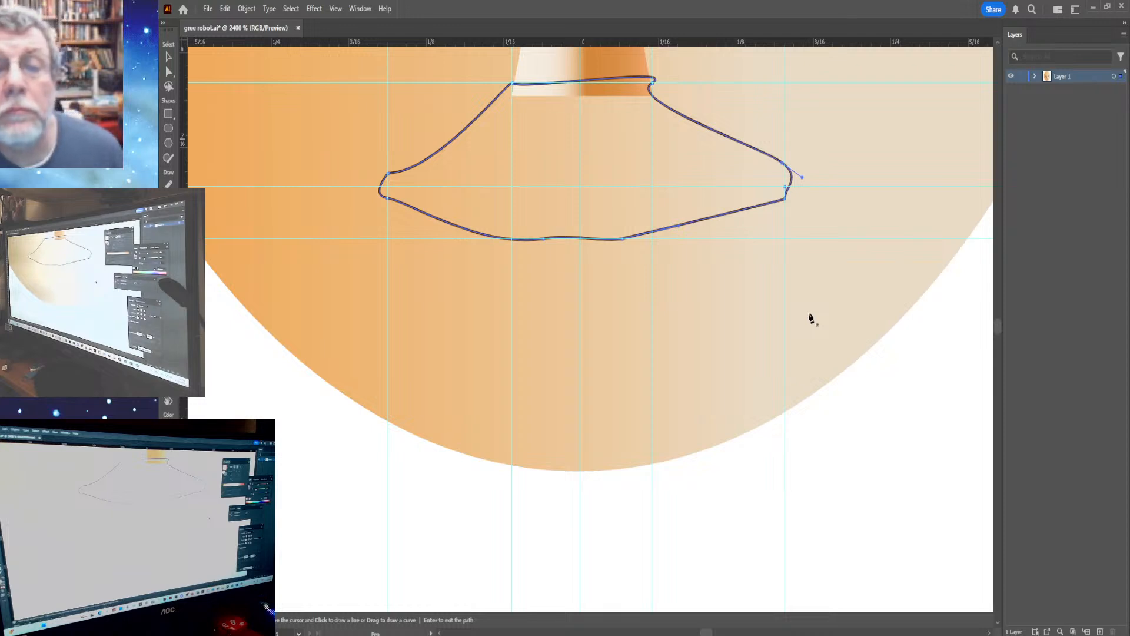
{"action": "left_click", "coordinate": [169, 71]}
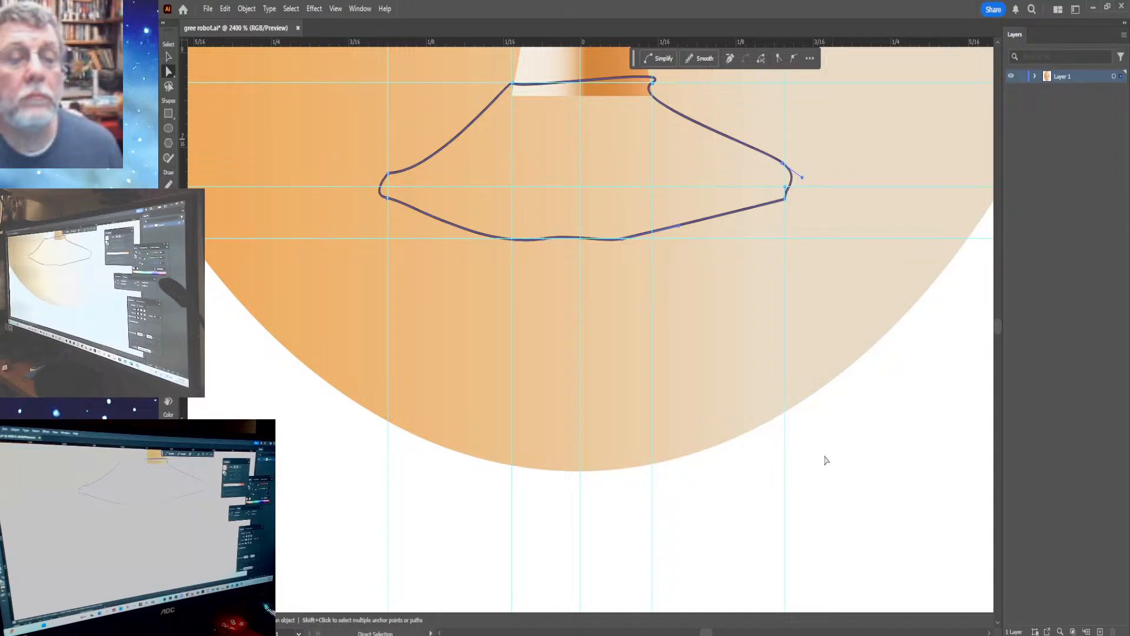
{"action": "left_click", "coordinate": [826, 460]}
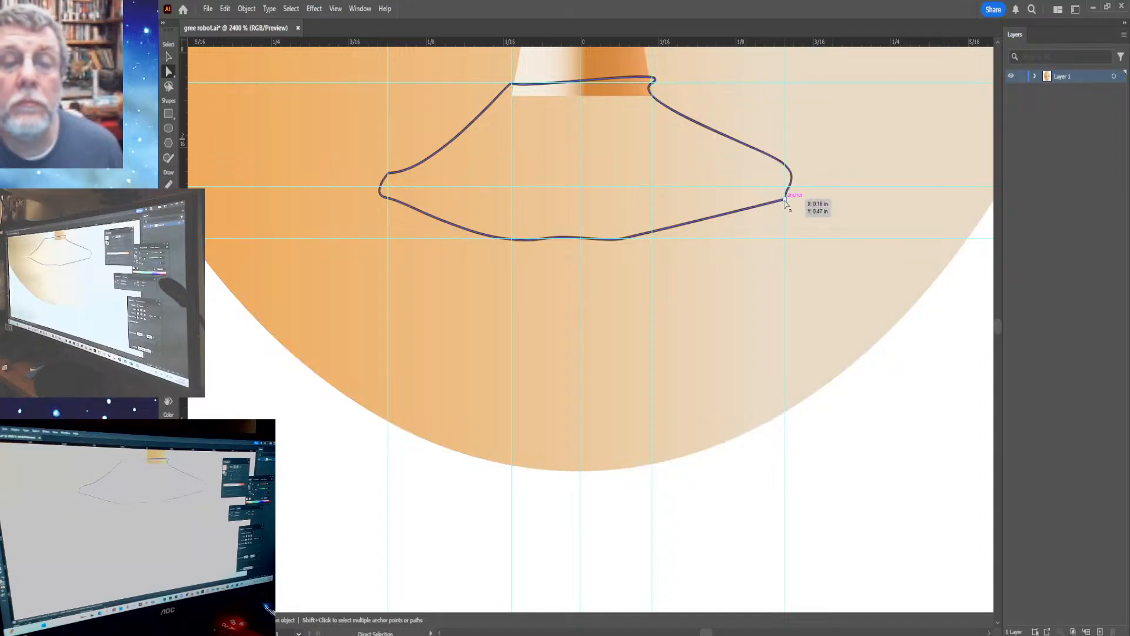
Refine the mouth's right corner with Direct Selection, adjusting its upper and lower anchors and handles into a tapered point.
{"action": "left_click", "coordinate": [786, 198]}
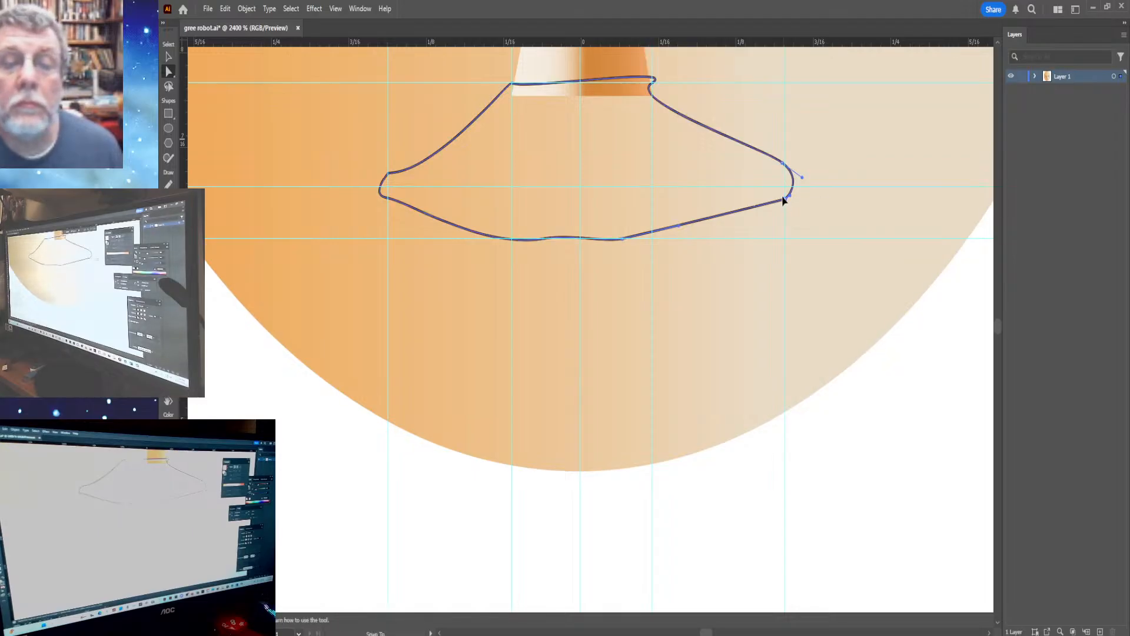
{"action": "left_click", "coordinate": [790, 189]}
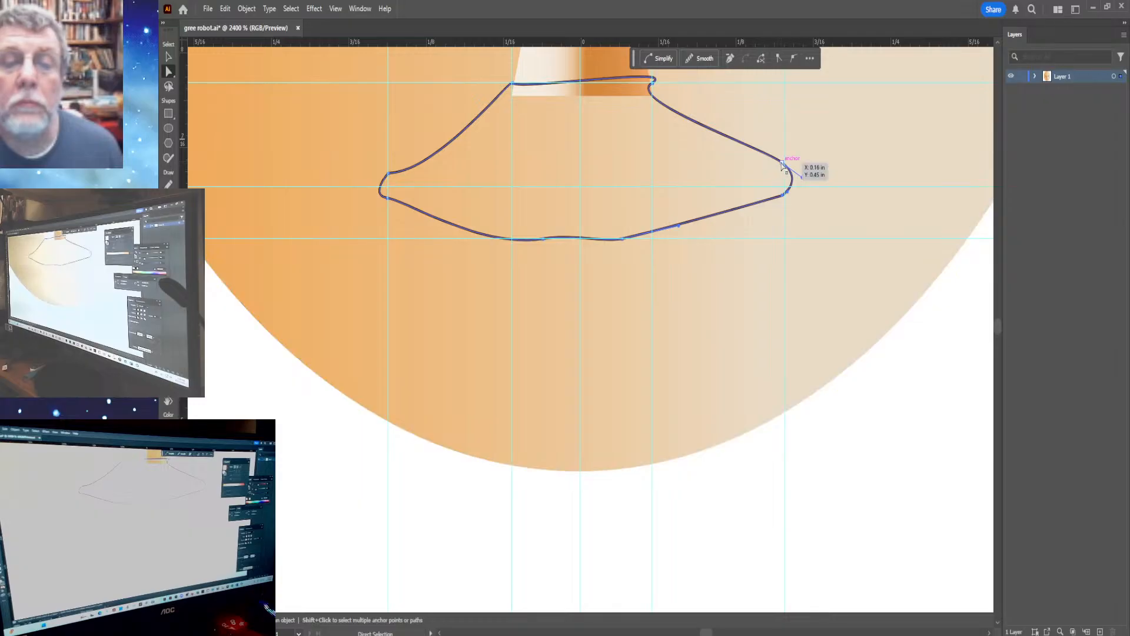
{"action": "left_click", "coordinate": [782, 164]}
{"action": "left_click_drag", "start_coordinate": [783, 166], "coordinate": [788, 184]}
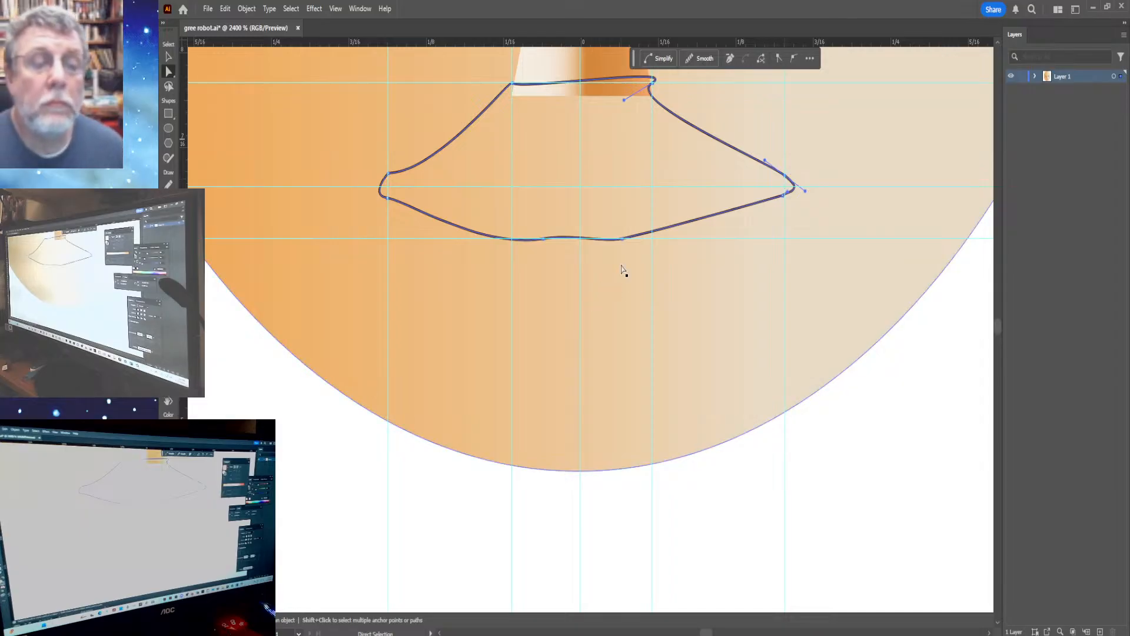
Reshape the bottom edge right of center into a rounded lobe mirroring the left one, and lower the left corner's upper anchor slightly.
{"action": "left_click", "coordinate": [623, 239]}
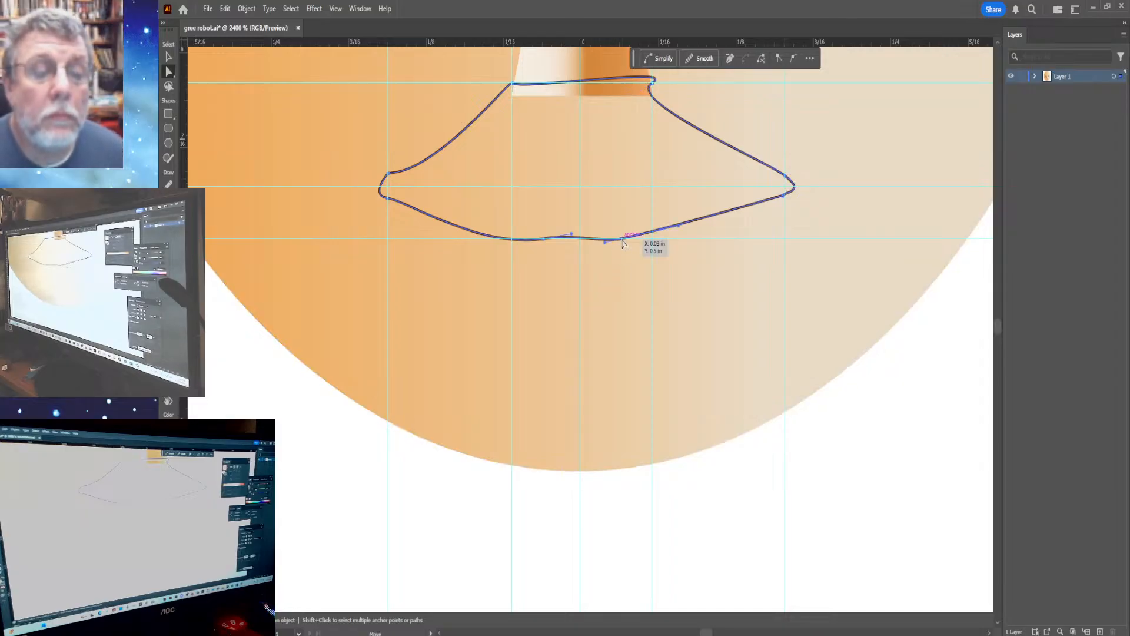
{"action": "left_click_drag", "start_coordinate": [622, 242], "coordinate": [625, 245]}
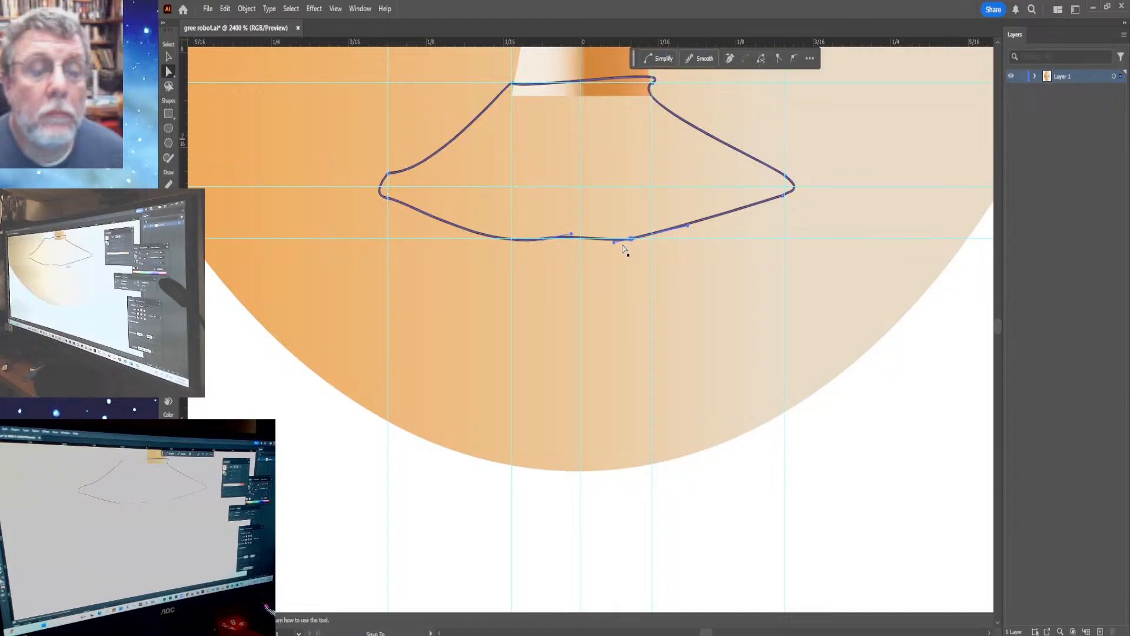
{"action": "left_click", "coordinate": [615, 238]}
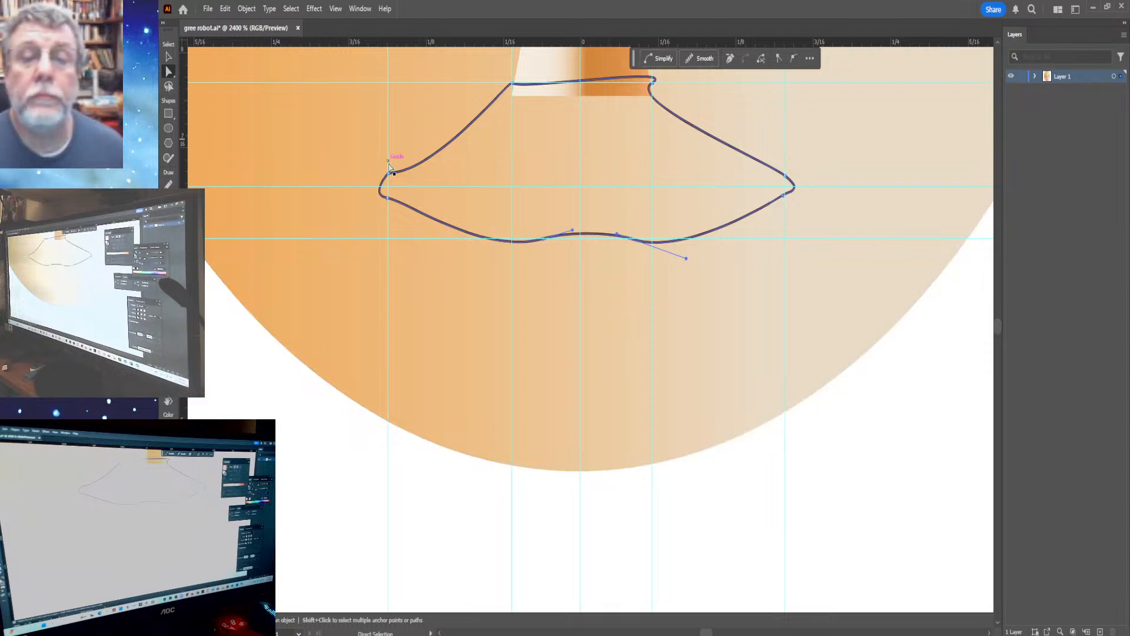
{"action": "left_click", "coordinate": [389, 173]}
{"action": "left_click_drag", "start_coordinate": [389, 179], "coordinate": [389, 185]}
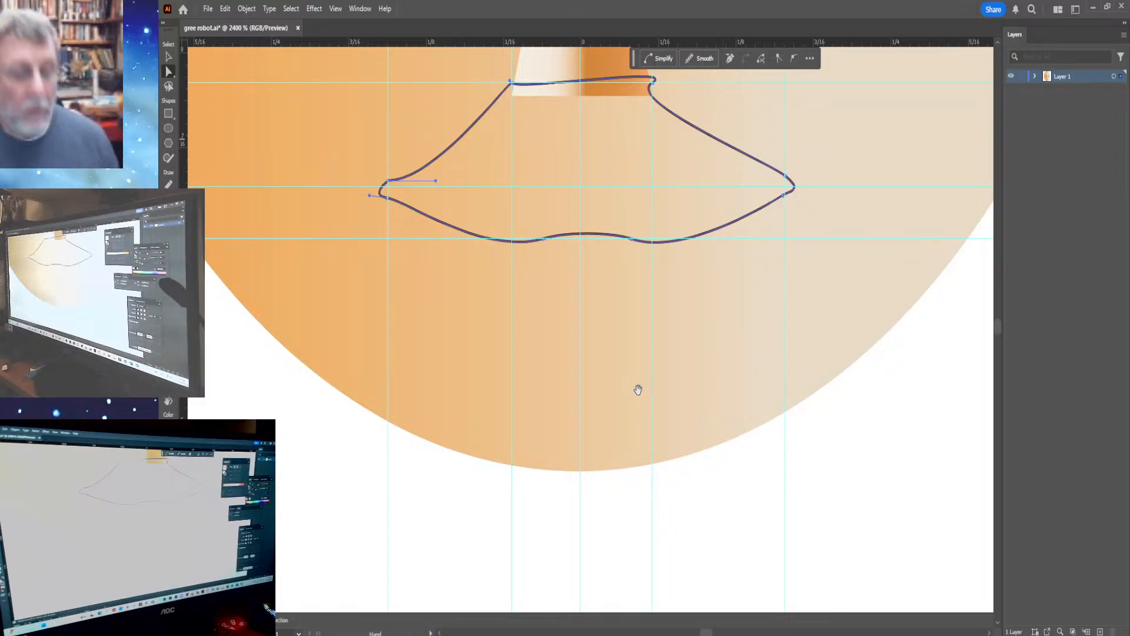
Adjust the handles of the mouth's top-right anchor beneath the nose, removing the small loop so the outline turns at a clean corner.
{"action": "left_click_drag", "start_coordinate": [636, 386], "coordinate": [626, 607]}
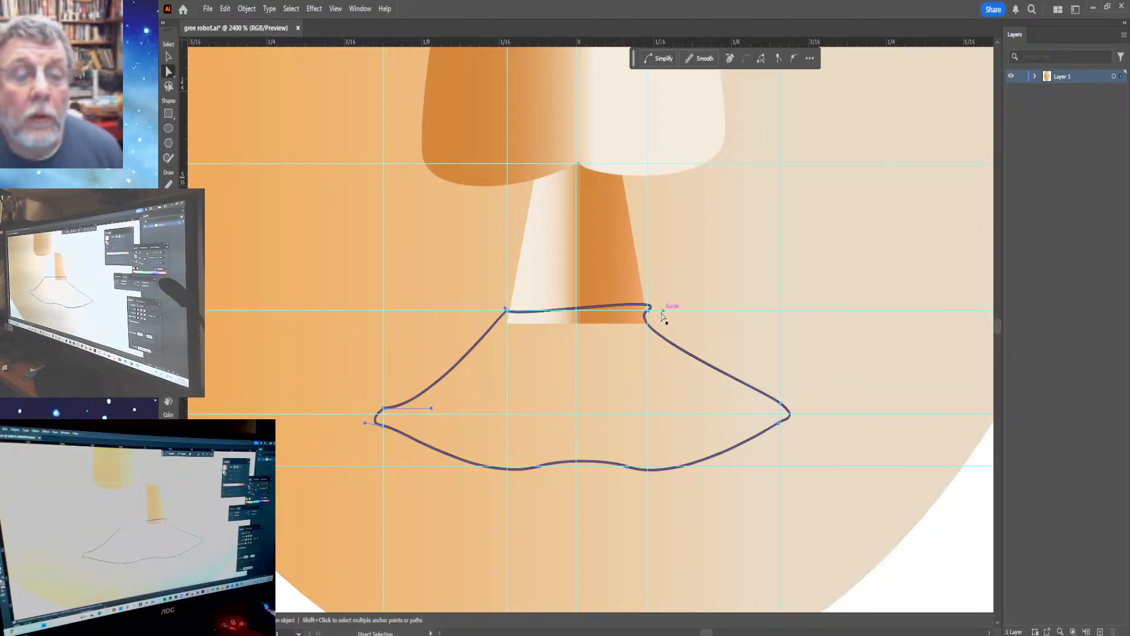
{"action": "left_click", "coordinate": [649, 310]}
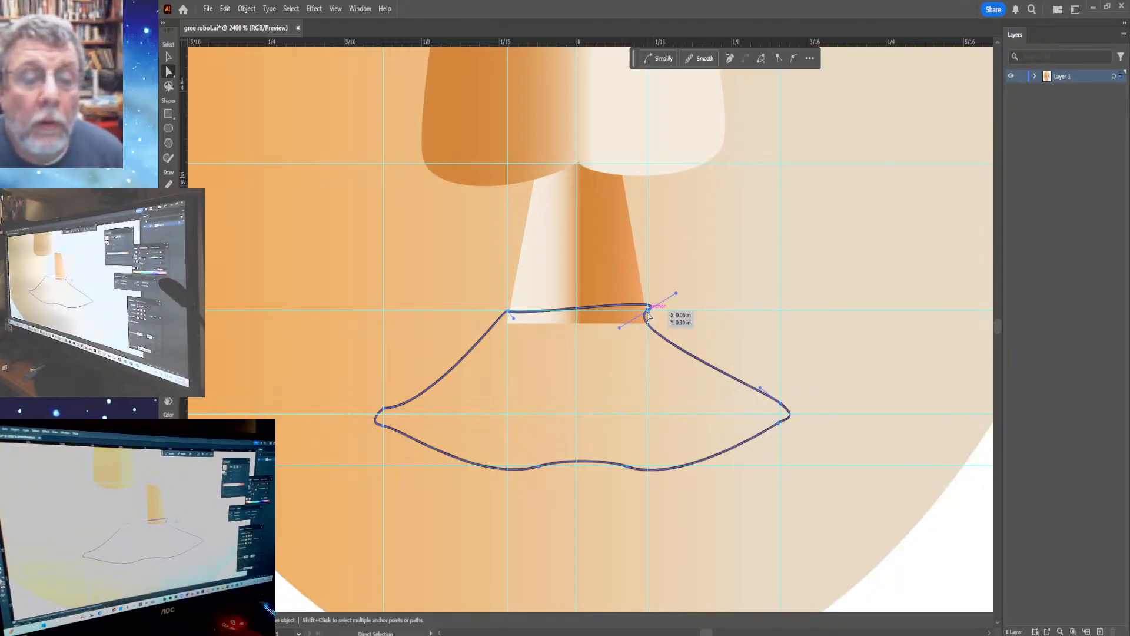
{"action": "left_click", "coordinate": [675, 295]}
{"action": "left_click", "coordinate": [651, 315]}
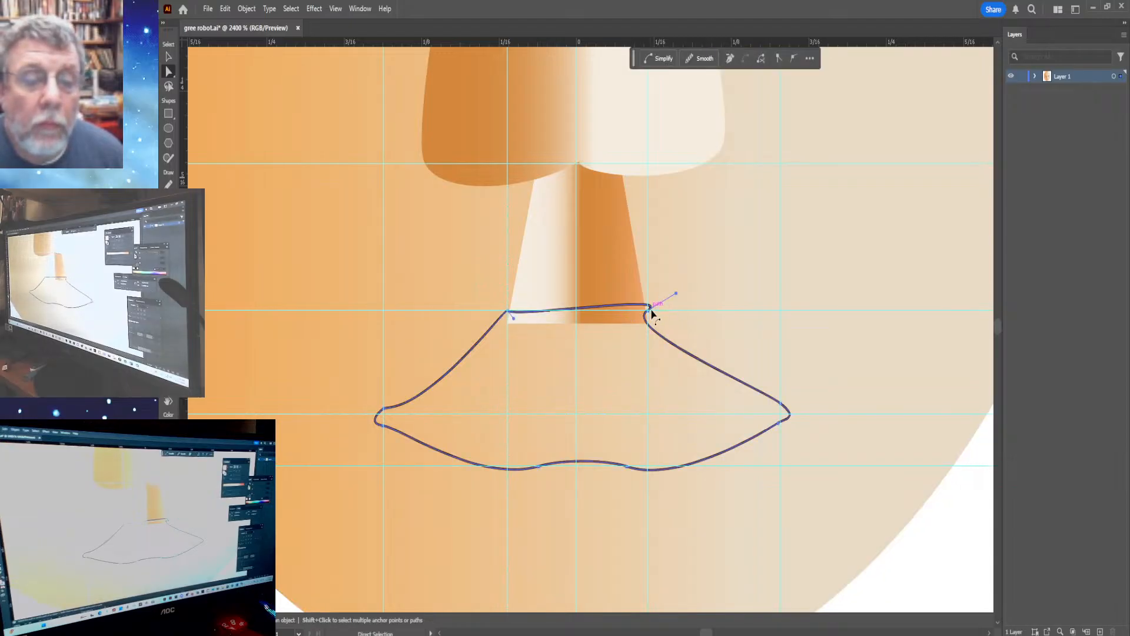
{"action": "left_click_drag", "start_coordinate": [675, 295], "coordinate": [651, 305]}
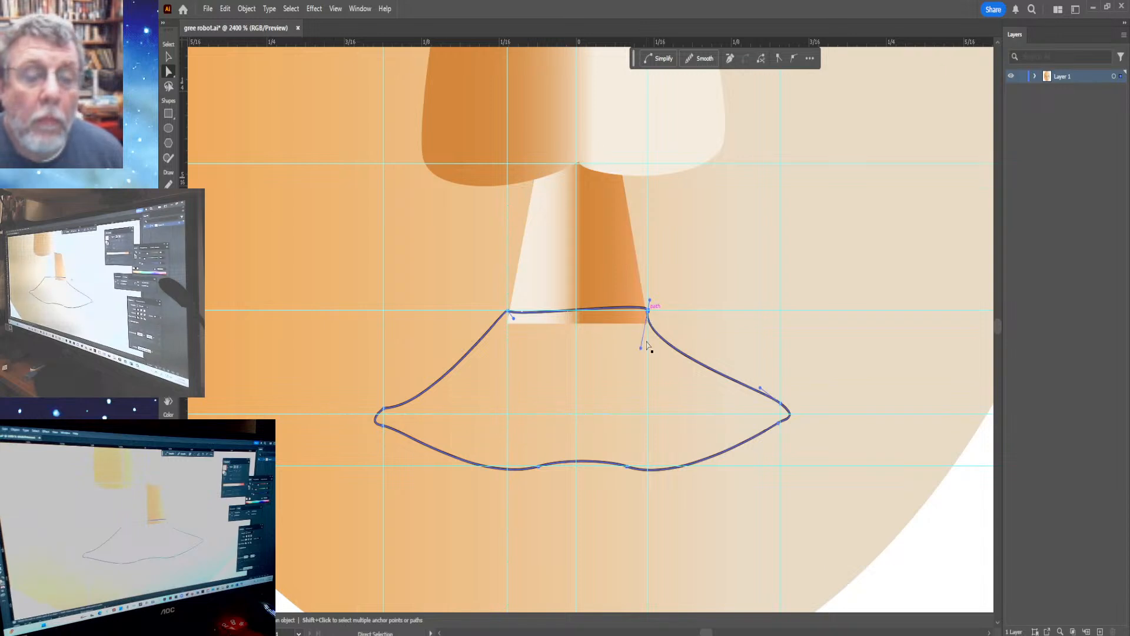
{"action": "left_click_drag", "start_coordinate": [643, 347], "coordinate": [680, 304]}
{"action": "left_click_drag", "start_coordinate": [677, 306], "coordinate": [653, 309]}
Curve the upper-right edge inward by extending the right corner's upper handle toward the mouth, and touch up the top-left anchor.
{"action": "left_click", "coordinate": [773, 411]}
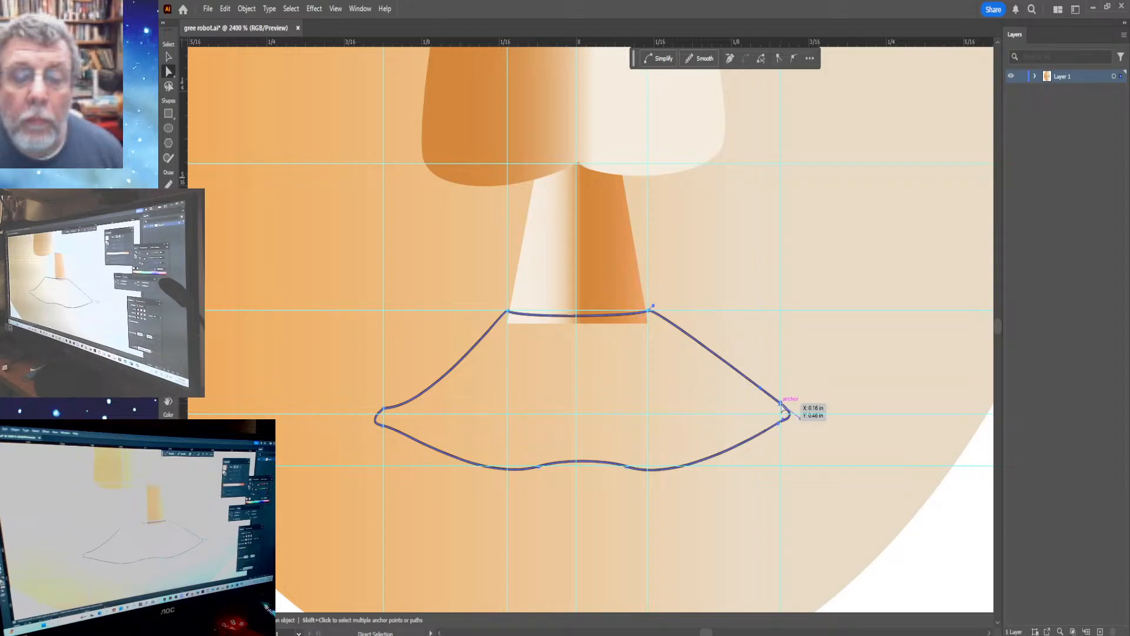
{"action": "left_click", "coordinate": [787, 414]}
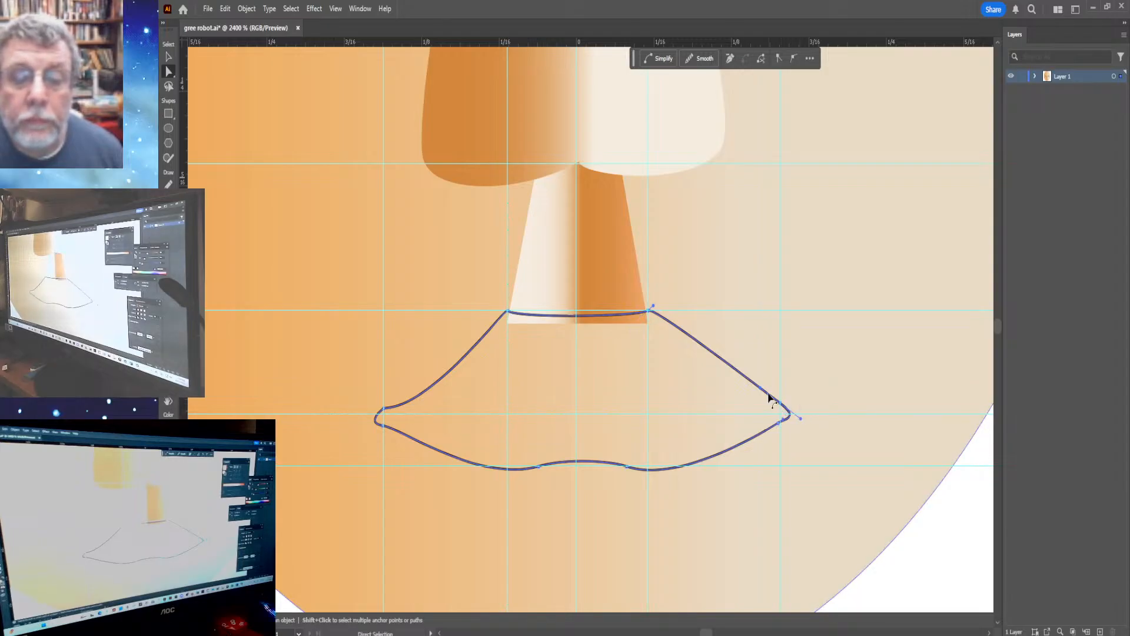
{"action": "left_click_drag", "start_coordinate": [762, 393], "coordinate": [727, 398]}
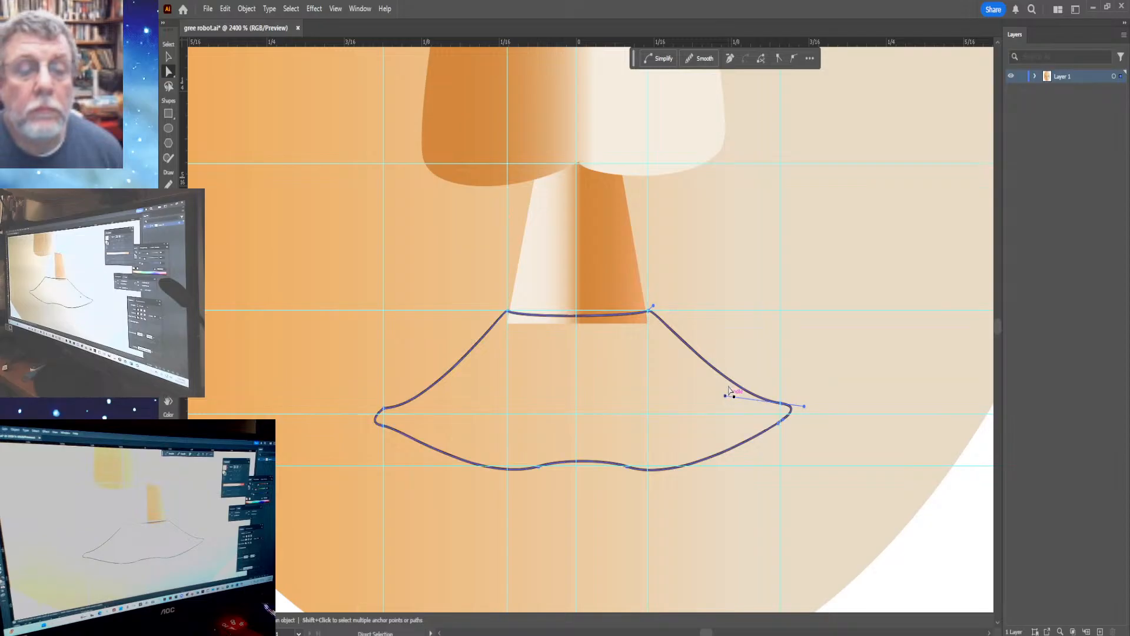
{"action": "left_click_drag", "start_coordinate": [511, 312], "coordinate": [510, 314]}
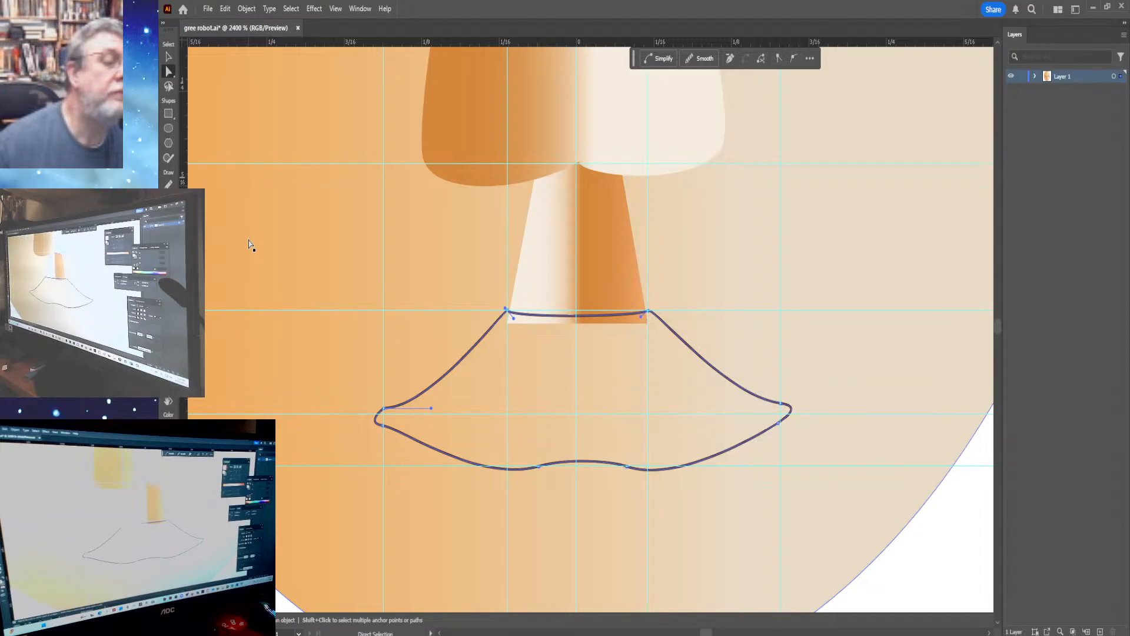
Fill the strokeless mouth with the face's gradient using the Eyedropper, and make the right-end gradient stop red.
{"action": "key", "text": "i"}
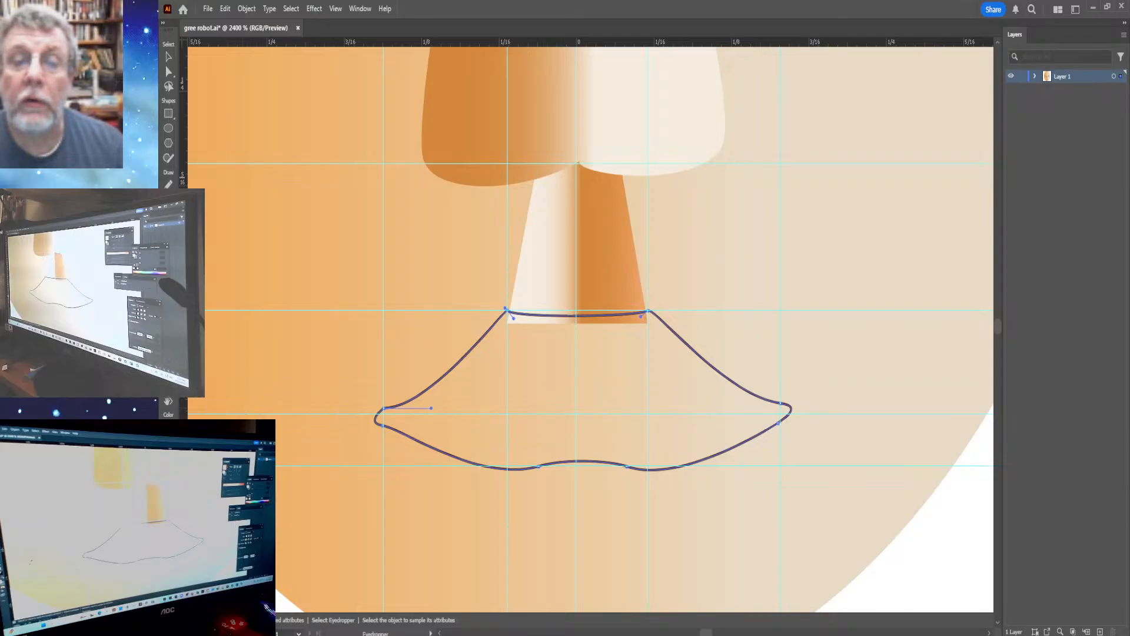
{"action": "left_click", "coordinate": [252, 398]}
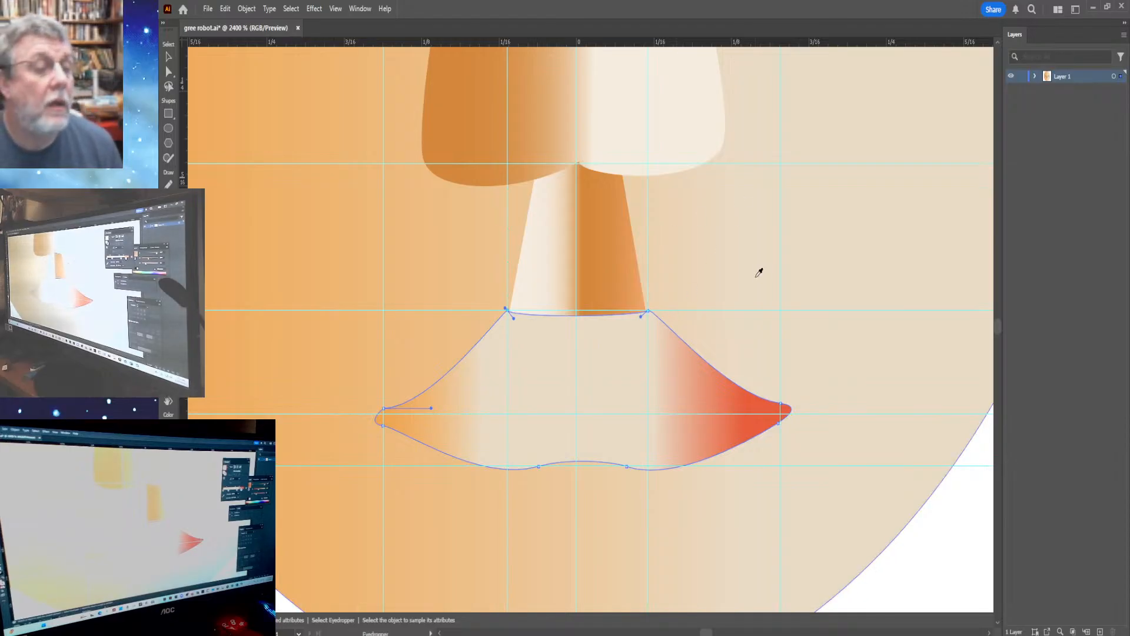
{"action": "key", "text": "a"}
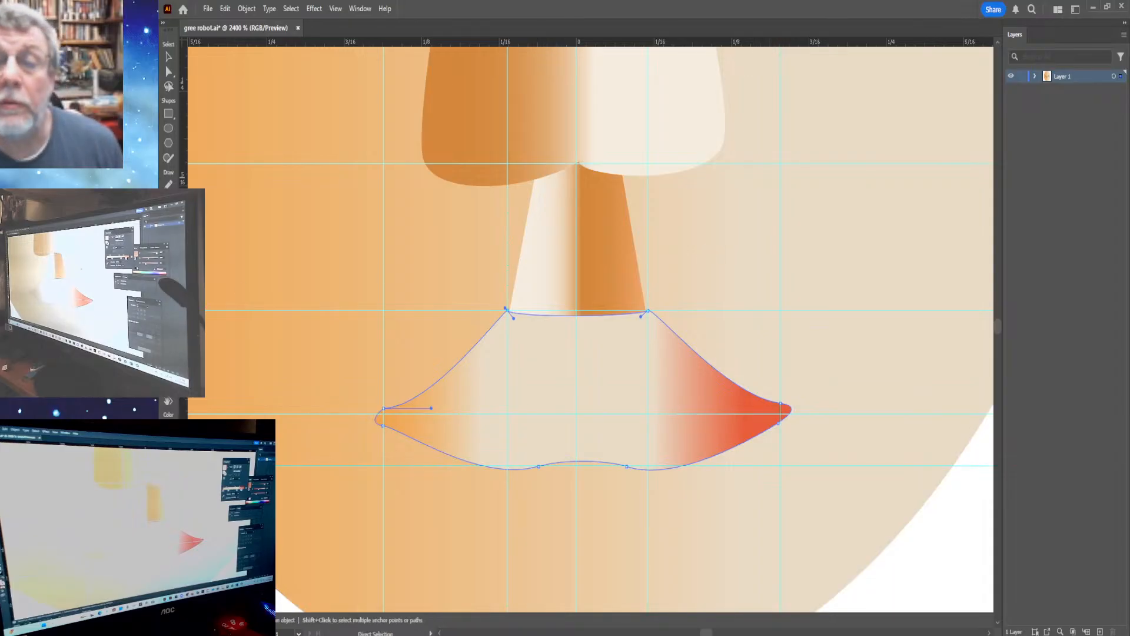
{"action": "key", "text": "i"}
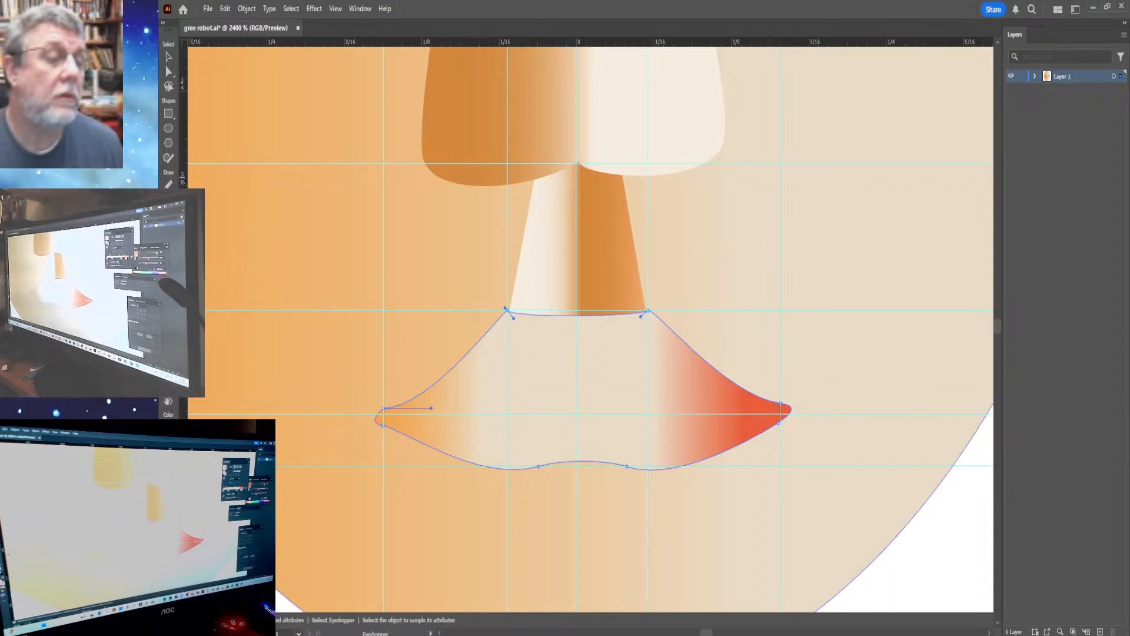
{"action": "key", "text": "a"}
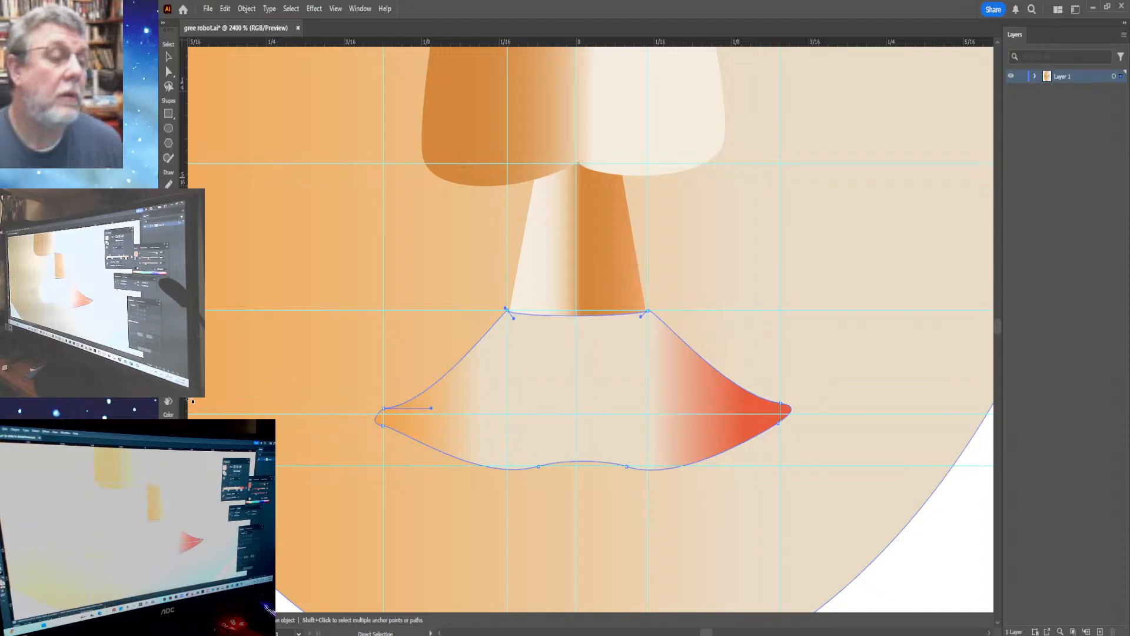
{"action": "key", "text": "g"}
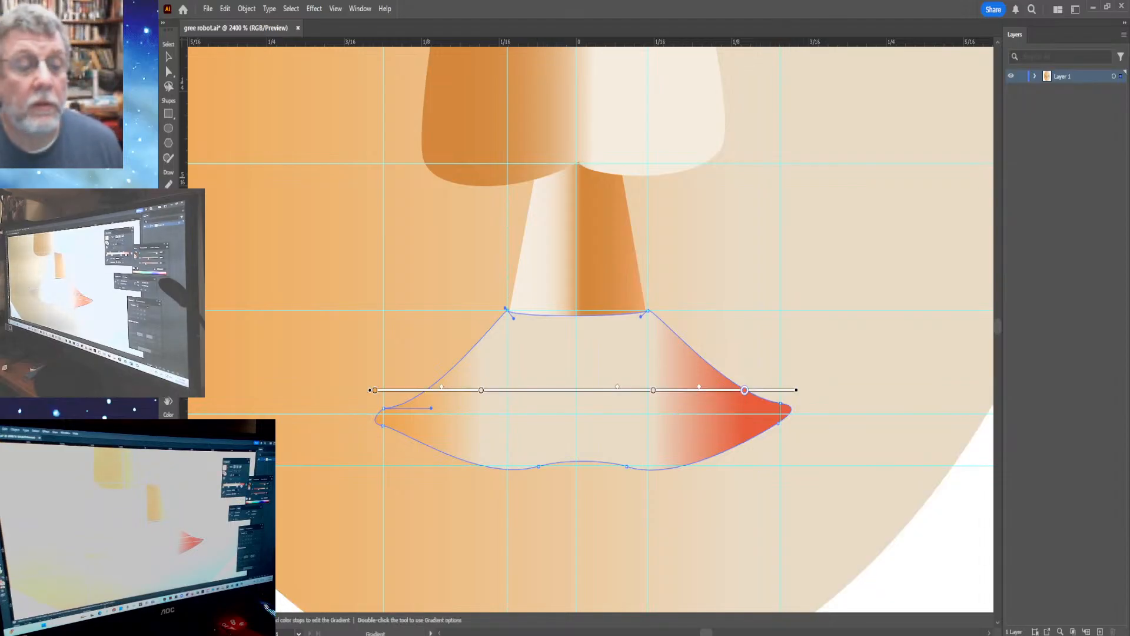
{"action": "left_click", "coordinate": [375, 391]}
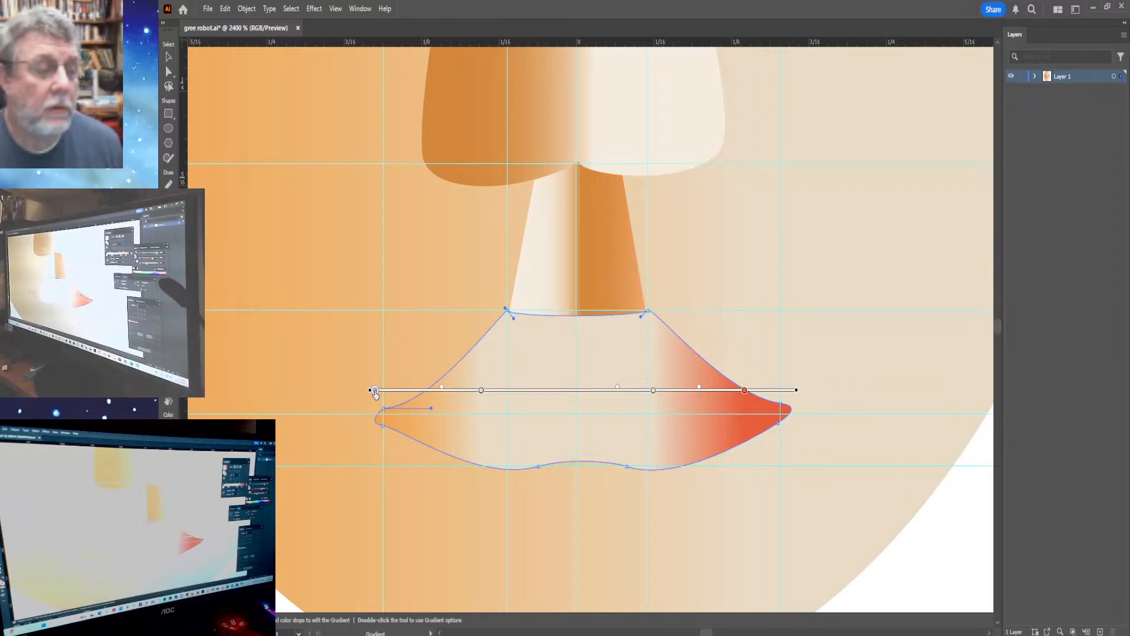
{"action": "key", "text": "a"}
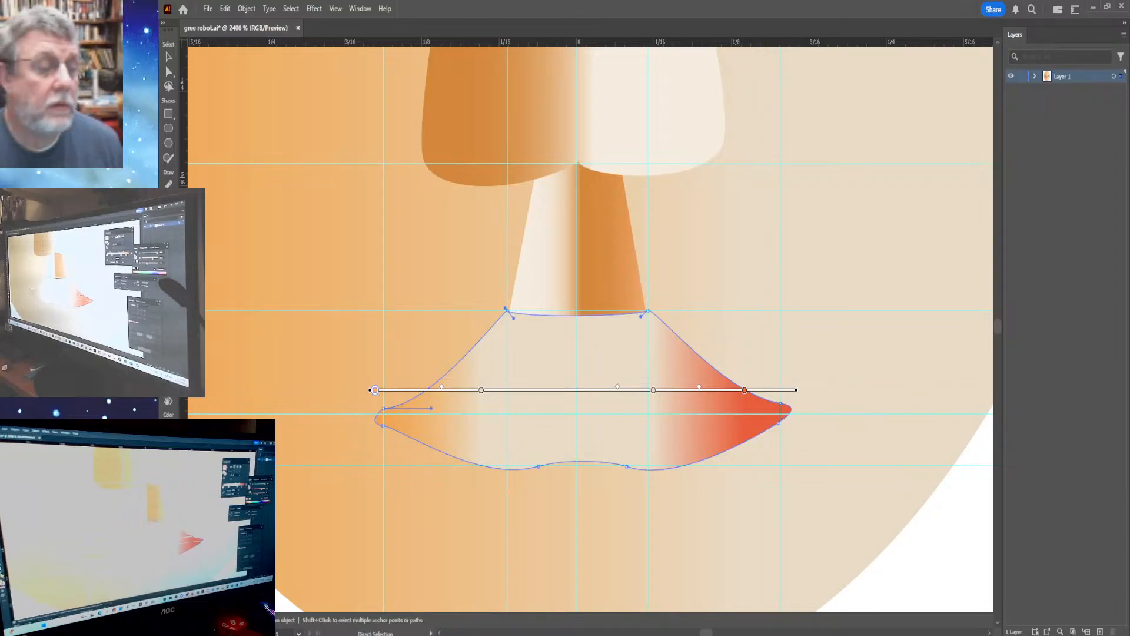
{"action": "key", "text": "i"}
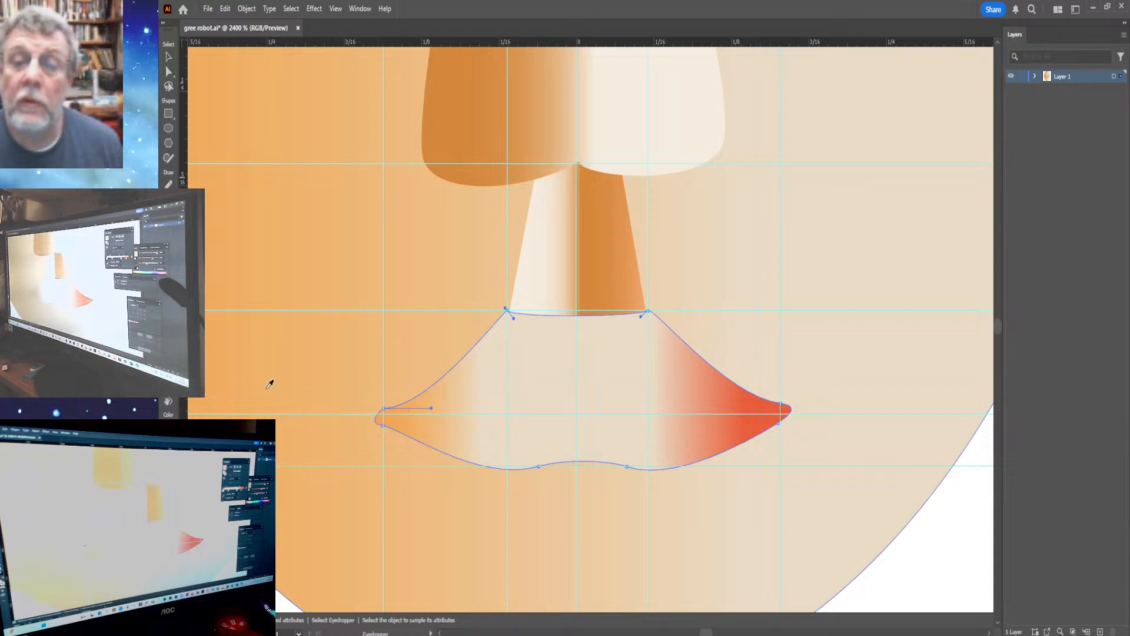
{"action": "key", "text": "g"}
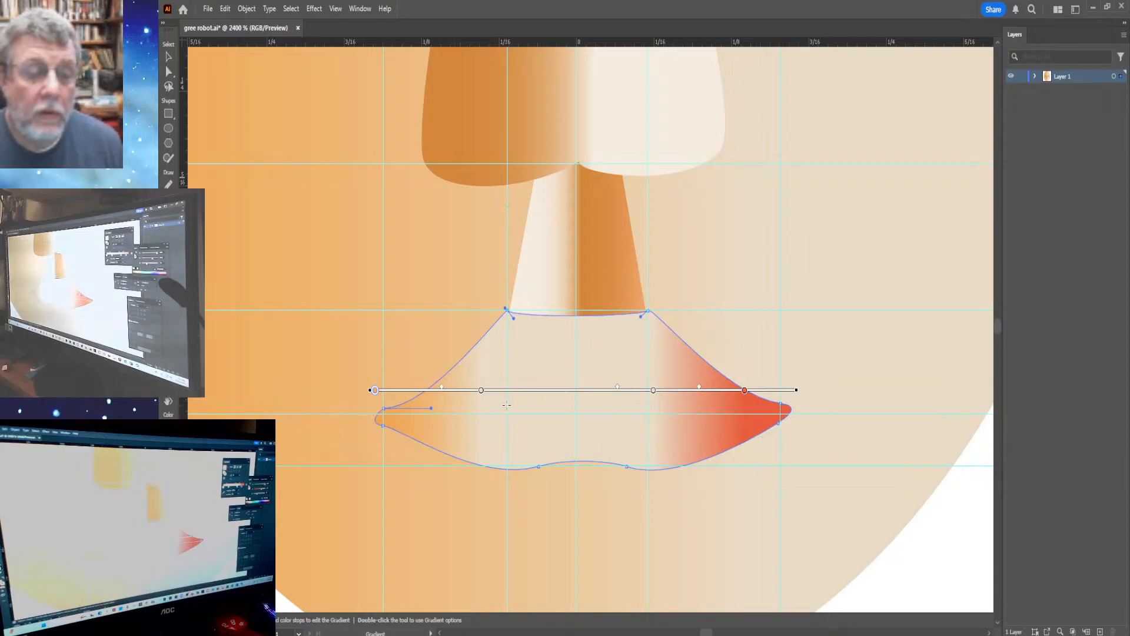
Try to recolor the mouth's second gradient stop by sampling the face's orange and beige areas with the Eyedropper.
{"action": "left_click", "coordinate": [481, 390]}
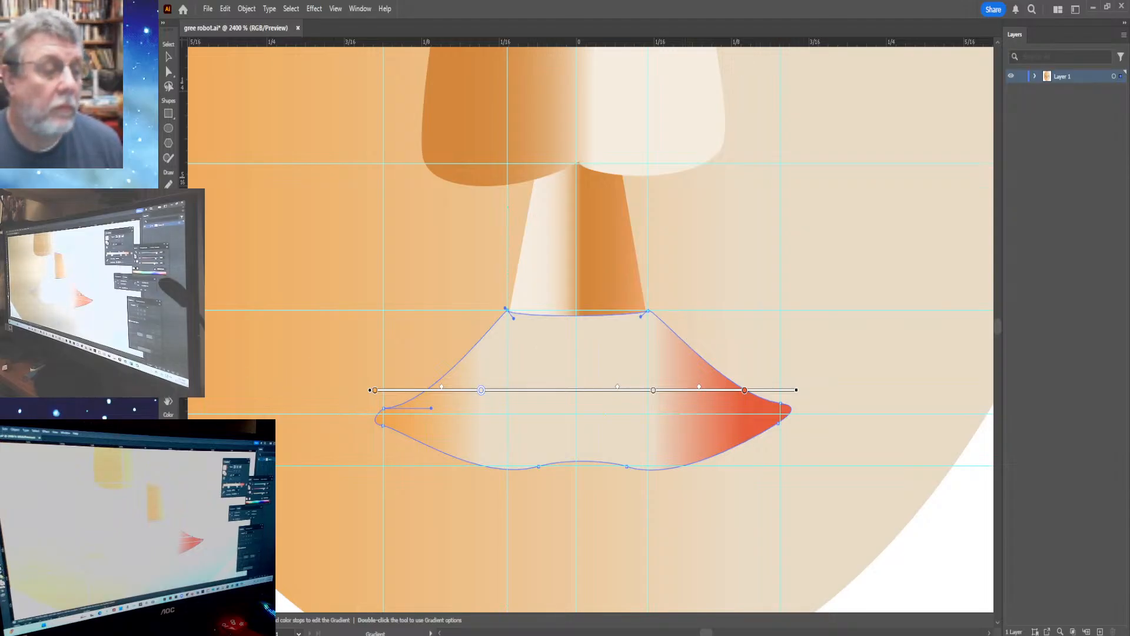
{"action": "key", "text": "i"}
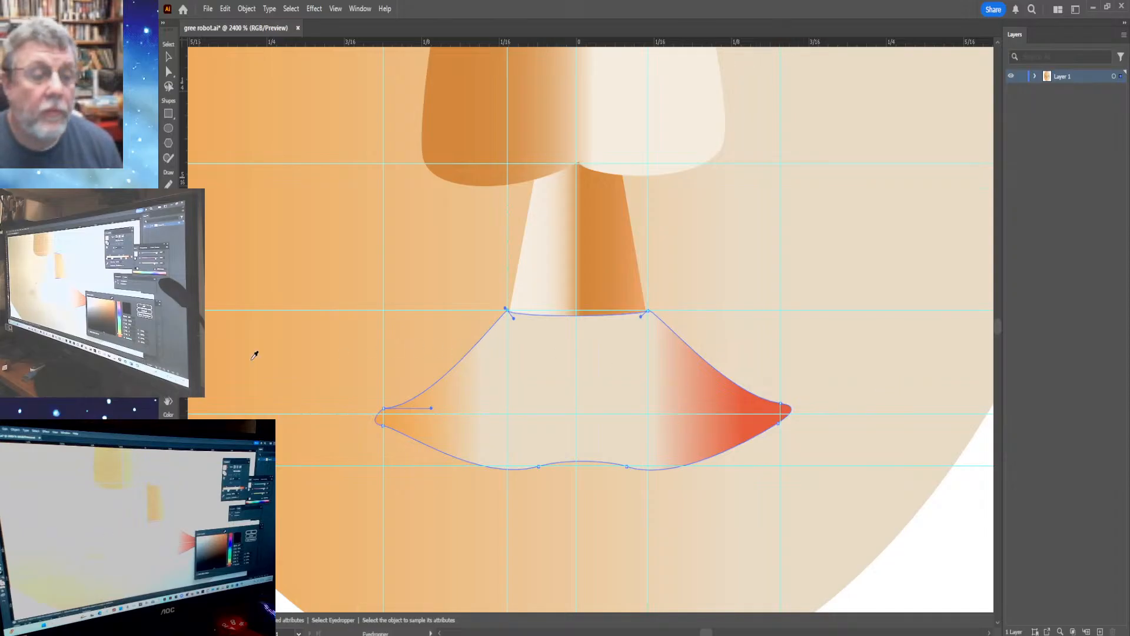
{"action": "left_click", "coordinate": [274, 403]}
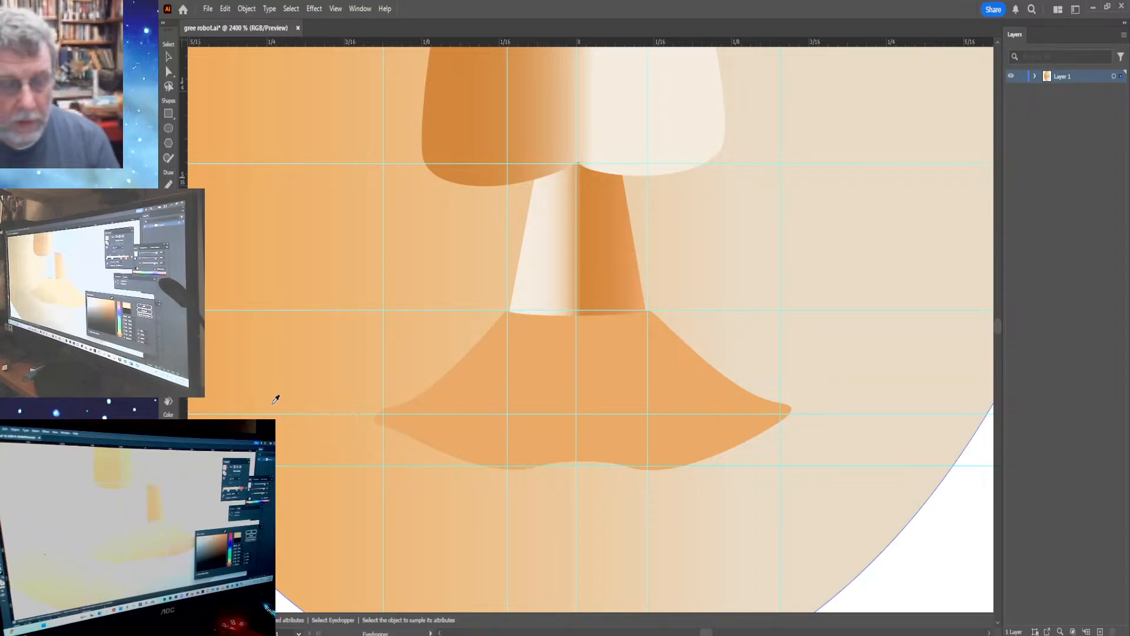
{"action": "left_click", "coordinate": [691, 325]}
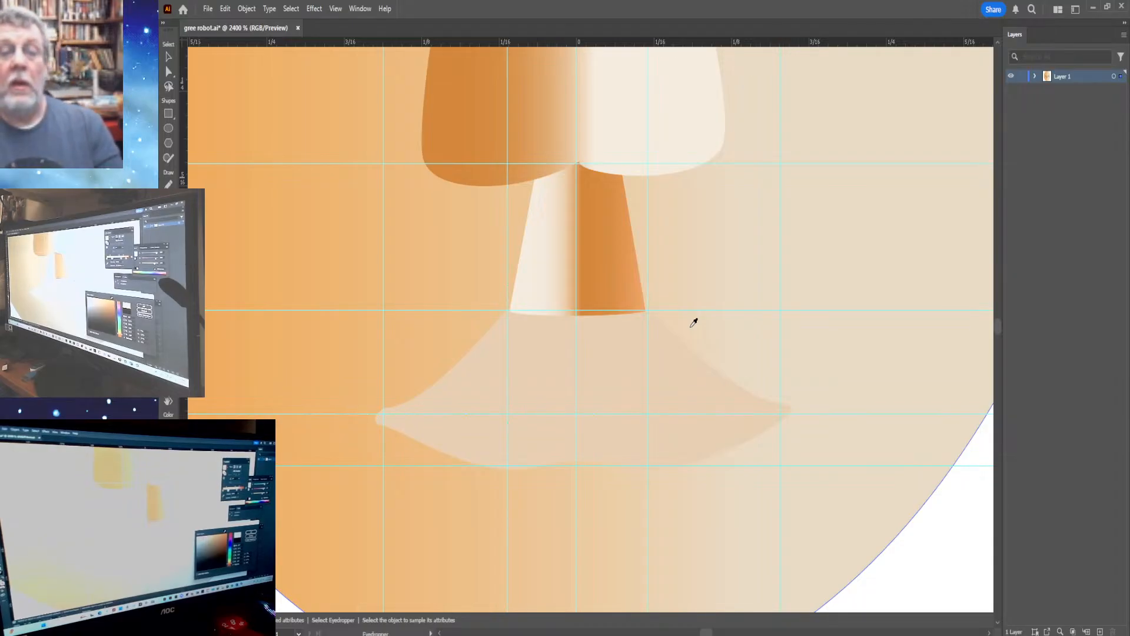
{"action": "key", "text": "a"}
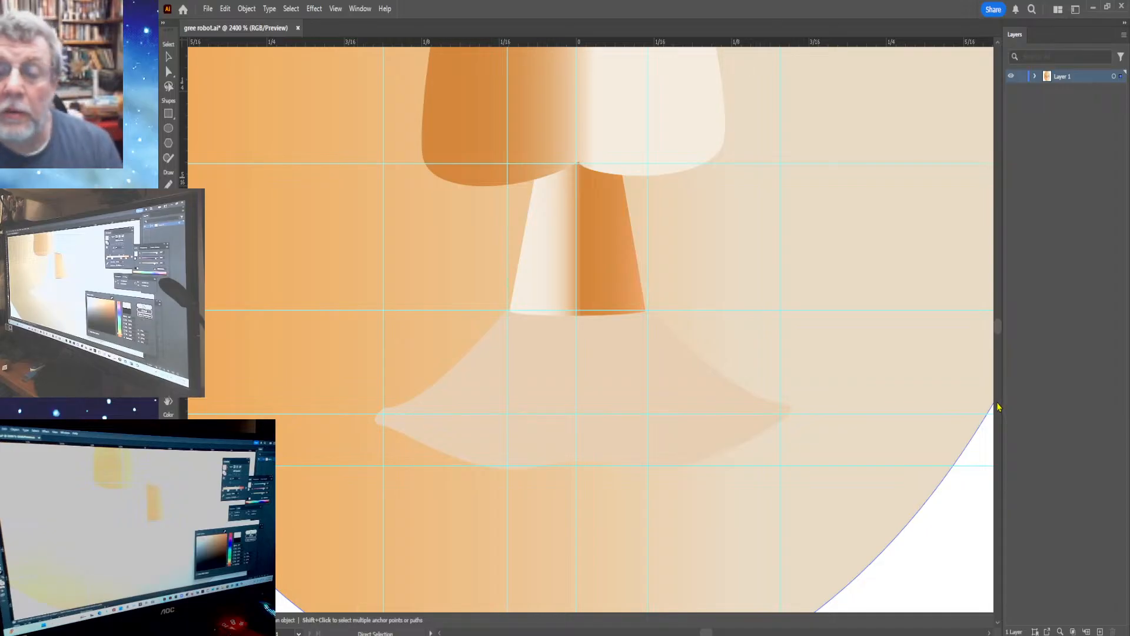
{"action": "left_click", "coordinate": [911, 414]}
{"action": "key", "text": "i"}
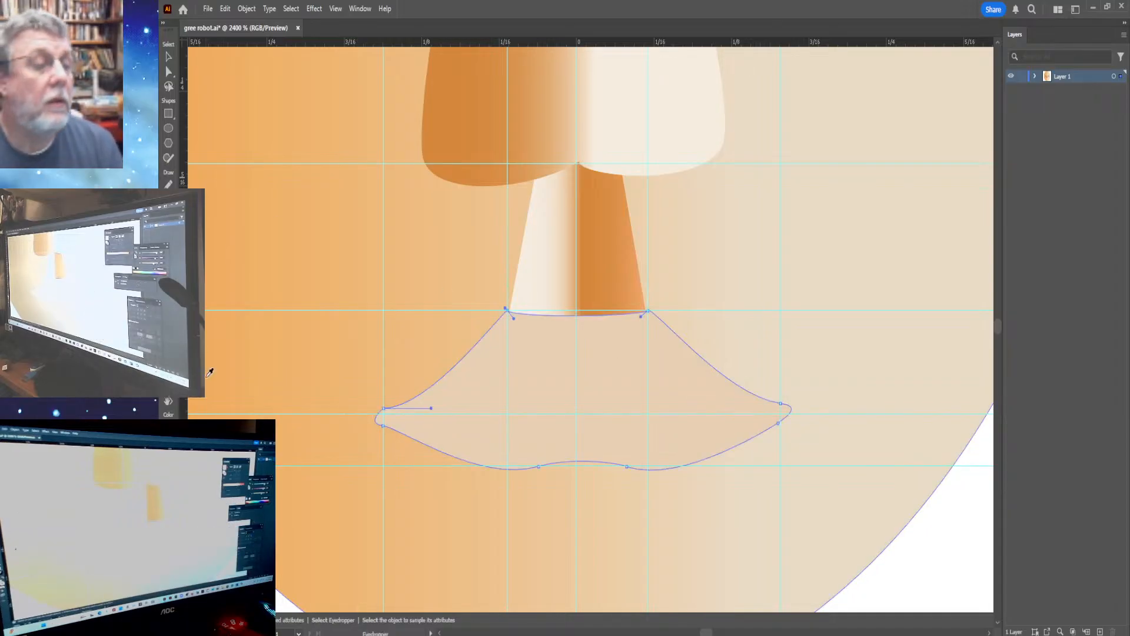
Reapply the multi-stop gradient to the mouth with the Gradient tool, and recolor its leftmost stop a salmon red.
{"action": "key", "text": "g"}
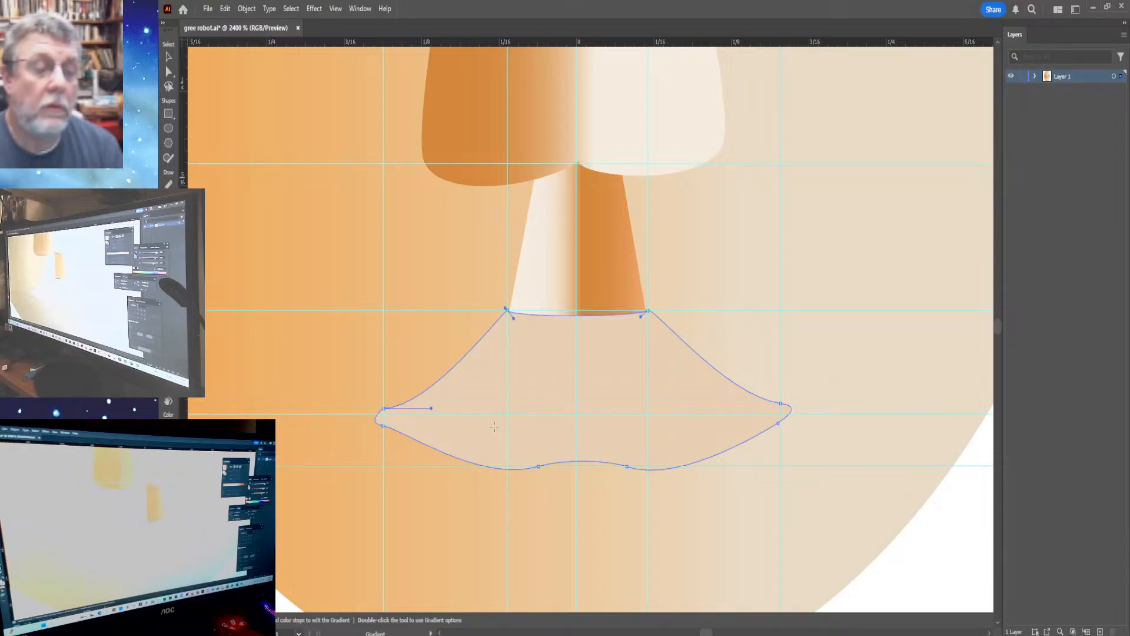
{"action": "left_click", "coordinate": [509, 403]}
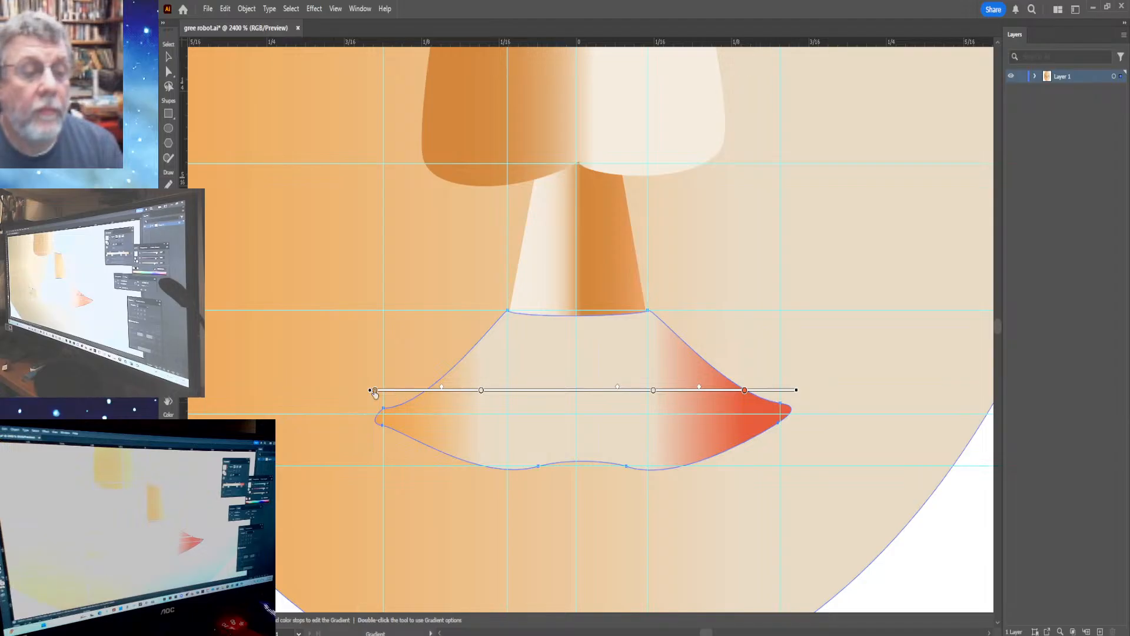
{"action": "left_click", "coordinate": [376, 390]}
{"action": "key", "text": "a"}
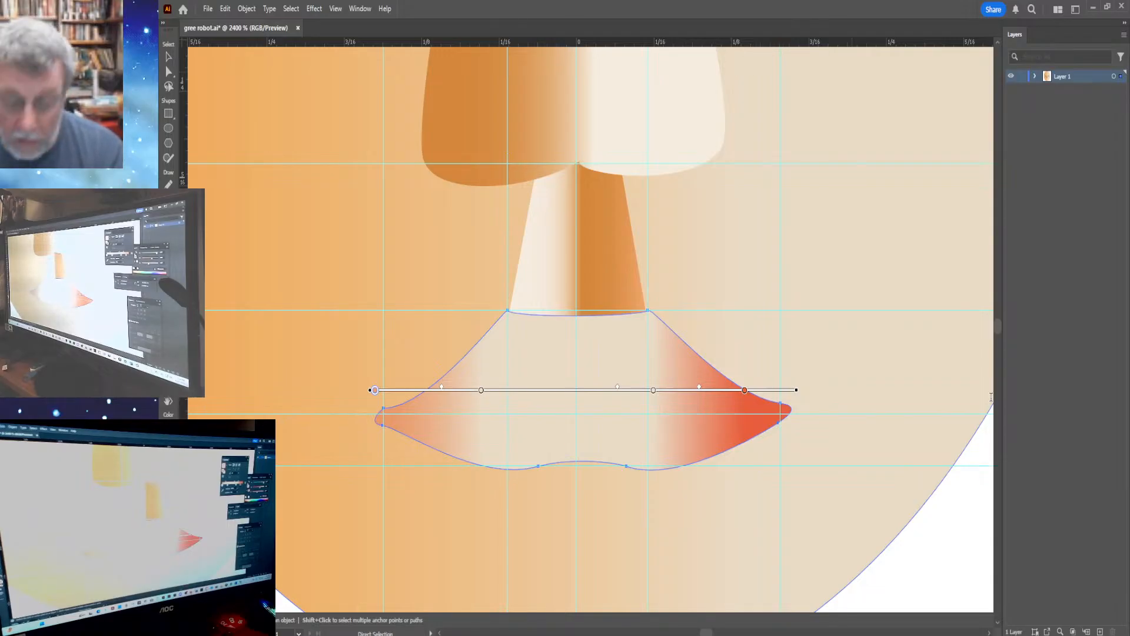
{"action": "key", "text": "g"}
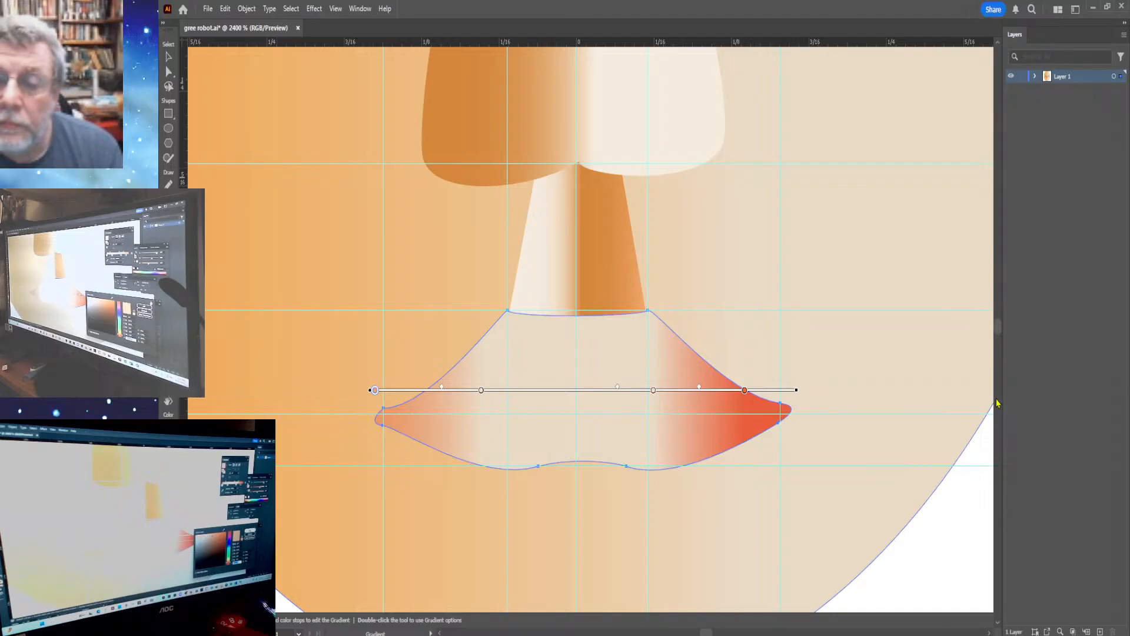
Recolor the second stop of the mouth's gradient a light pink.
{"action": "left_click", "coordinate": [481, 390]}
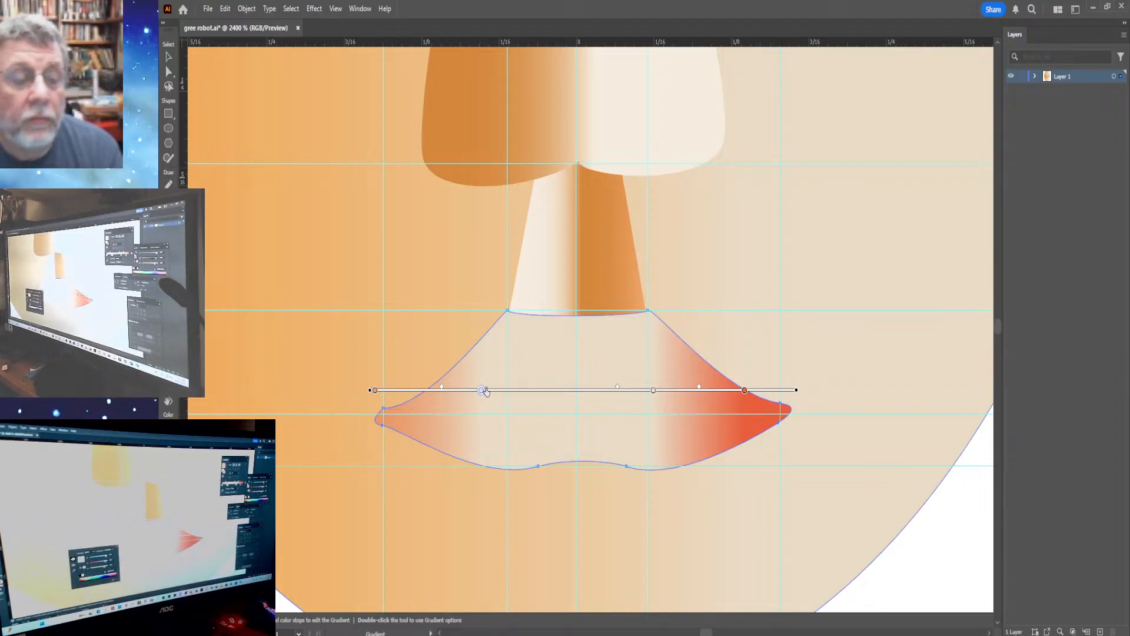
{"action": "key", "text": "a"}
{"action": "key", "text": "g"}
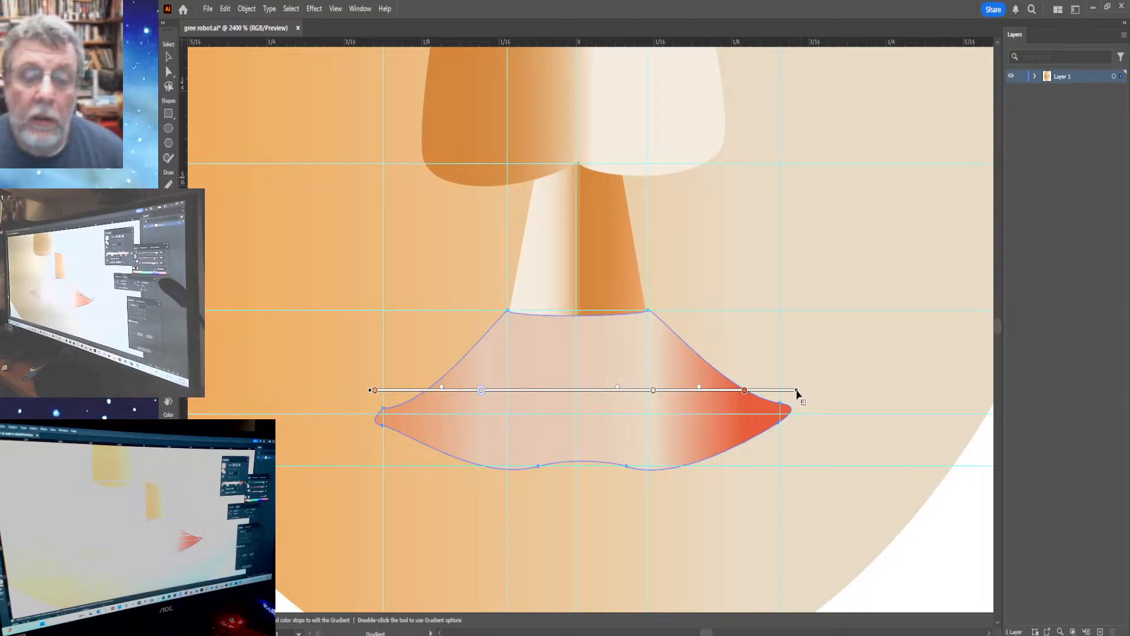
Stretch the mouth's gradient well past its right corner and shift the inner stops rightward, centering the first midpoint, for an even salmon tone.
{"action": "left_click_drag", "start_coordinate": [796, 392], "coordinate": [1001, 419]}
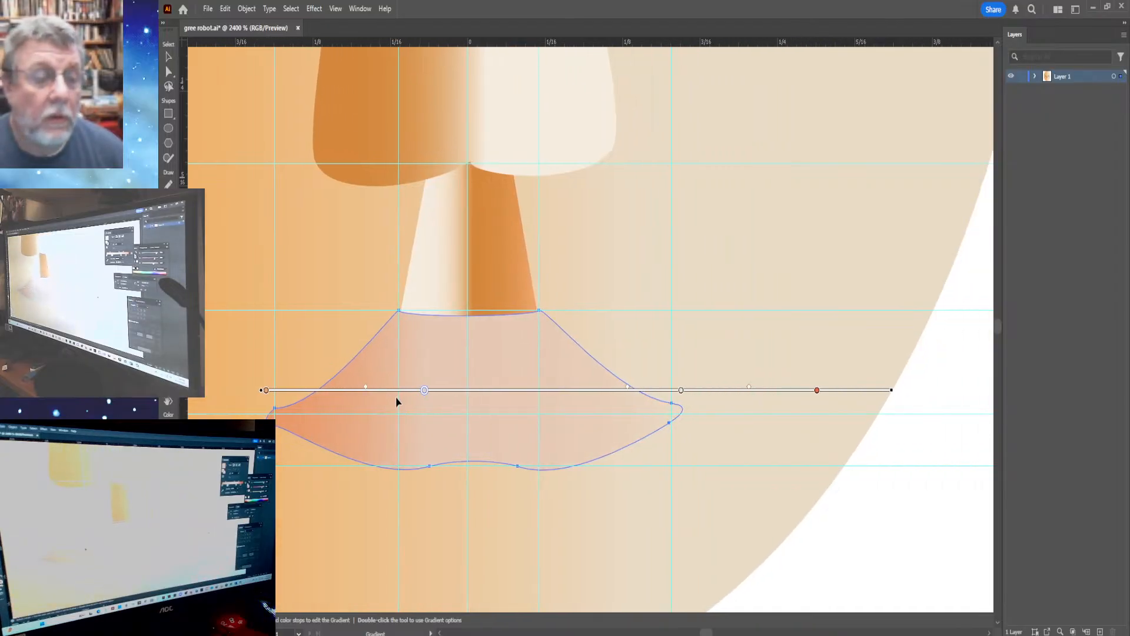
{"action": "left_click_drag", "start_coordinate": [424, 391], "coordinate": [613, 411]}
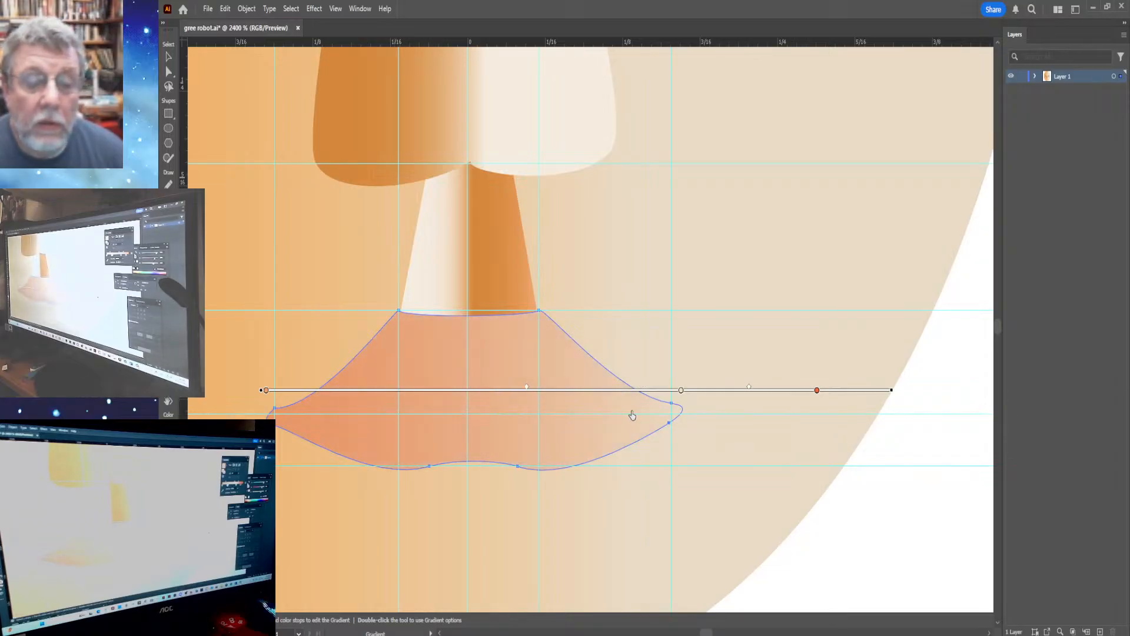
{"action": "left_click", "coordinate": [614, 391]}
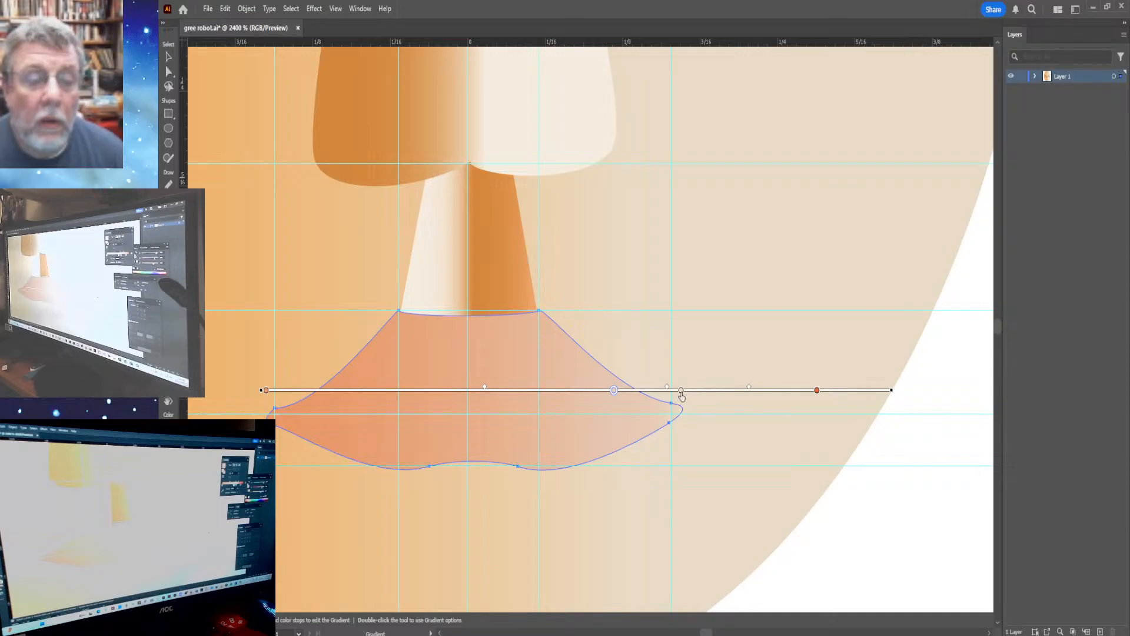
{"action": "left_click_drag", "start_coordinate": [681, 391], "coordinate": [783, 391]}
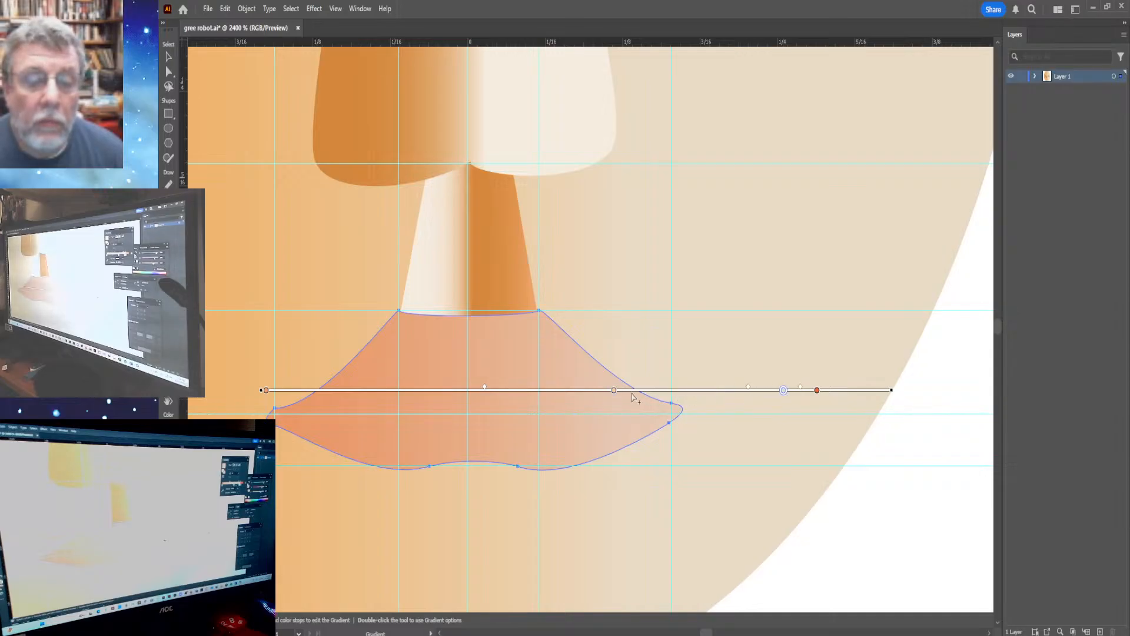
{"action": "left_click_drag", "start_coordinate": [614, 391], "coordinate": [686, 391]}
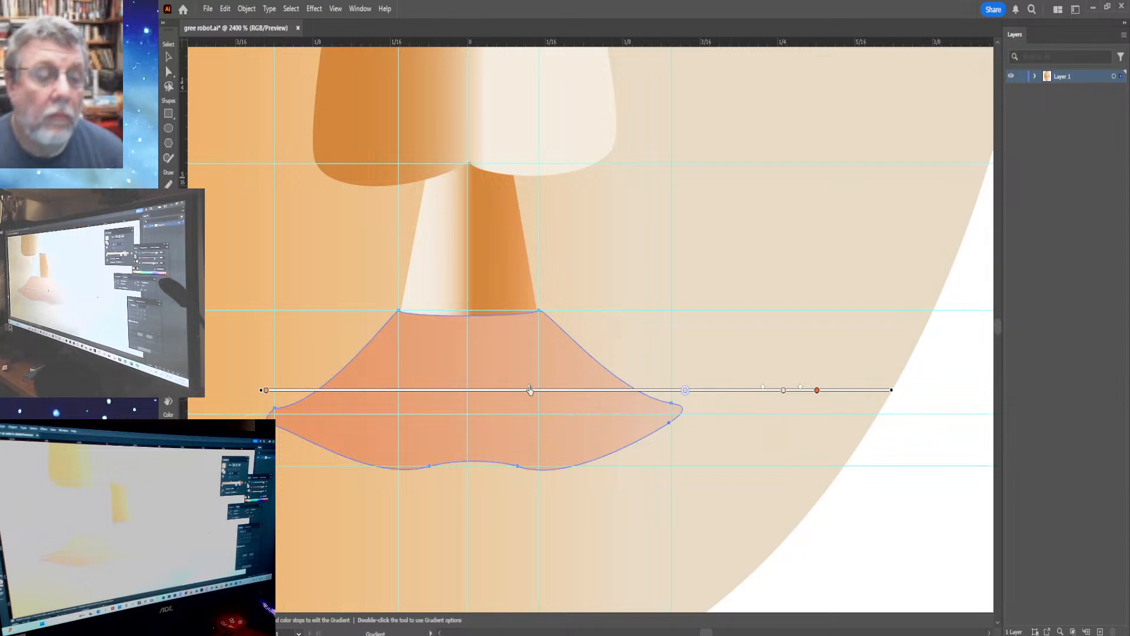
{"action": "mouse_move", "coordinate": [530, 390]}
{"action": "left_mouse_down"}
{"action": "mouse_move", "coordinate": [426, 399]}
{"action": "mouse_move", "coordinate": [467, 399]}
{"action": "left_mouse_up"}
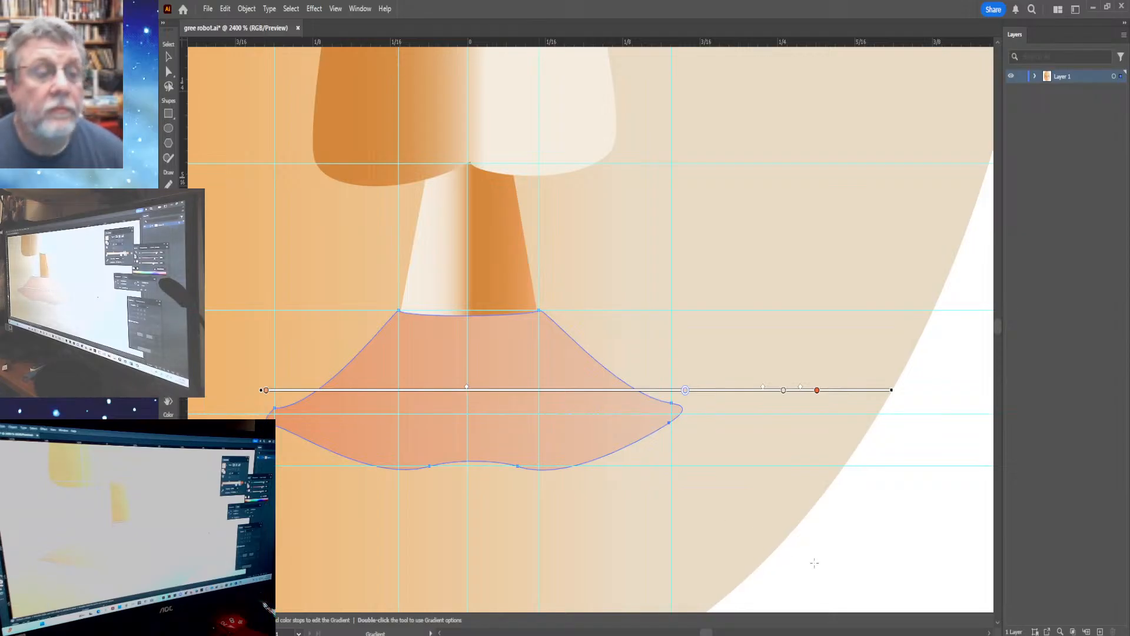
{"action": "key", "text": "v"}
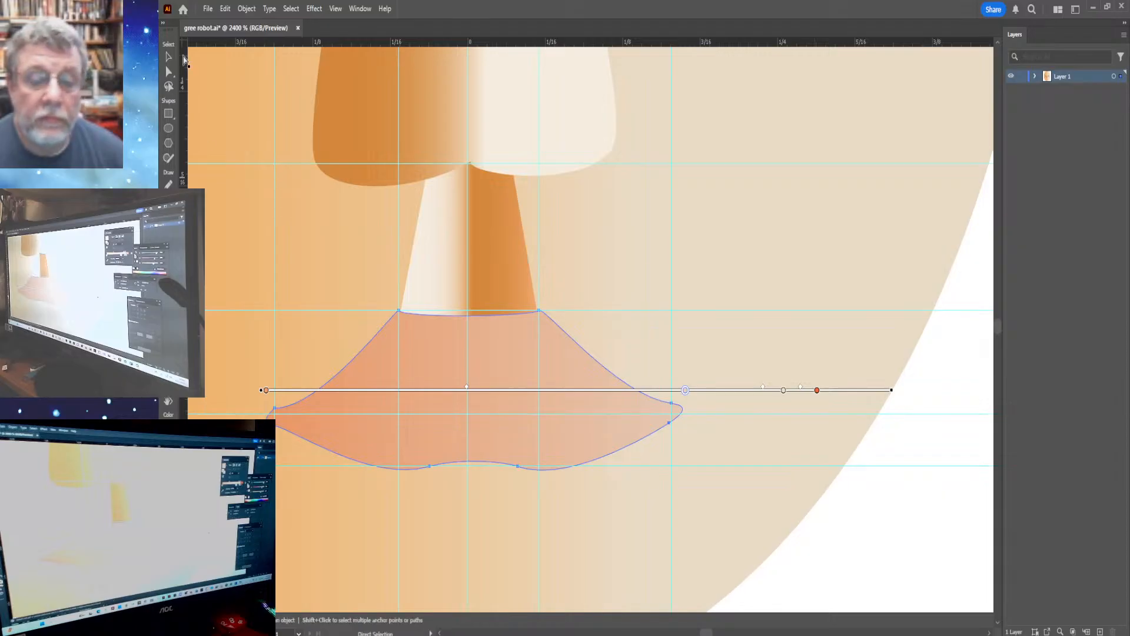
{"action": "left_click", "coordinate": [889, 559]}
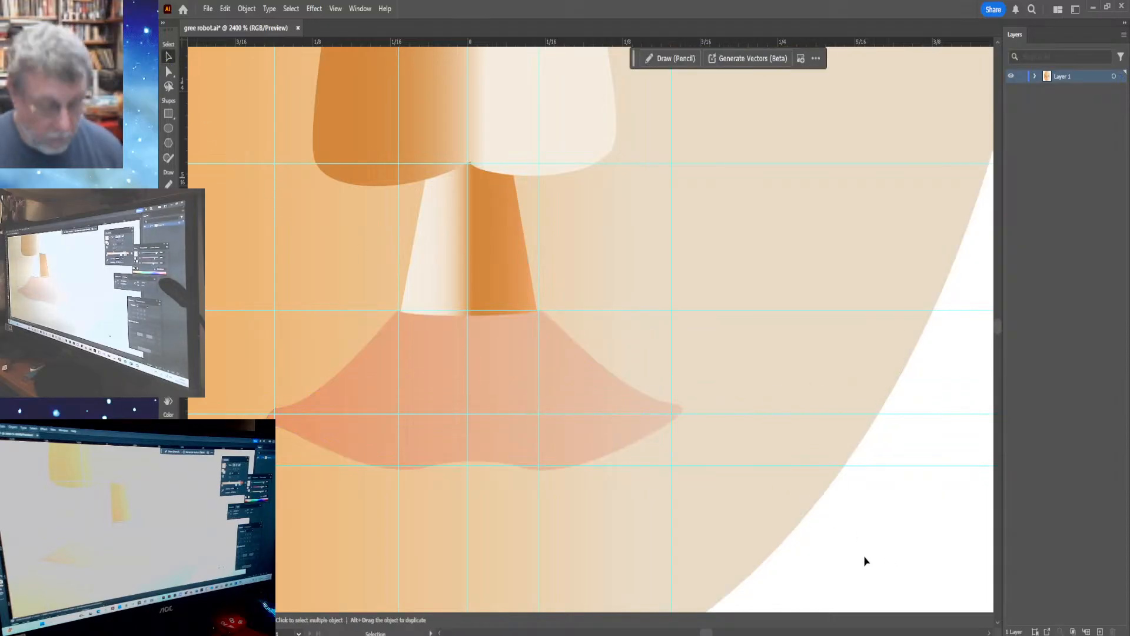
Hide the guides and deselect the mouth to check the whole face on the artboard.
{"action": "key", "text": "ctrl+0"}
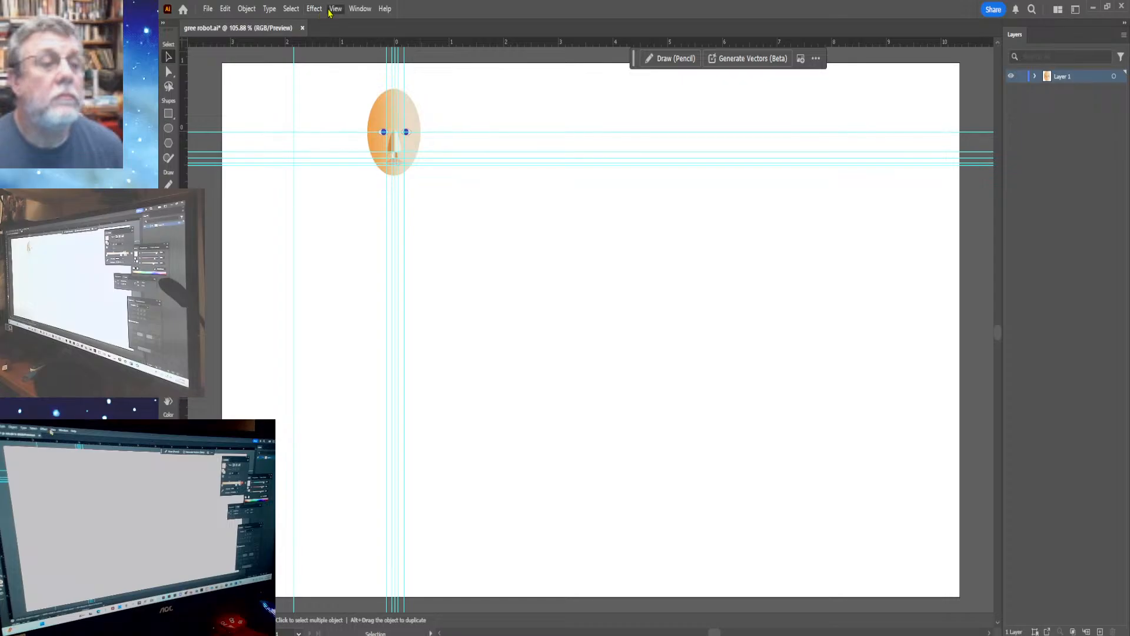
{"action": "key", "text": "ctrl+apostrophe"}
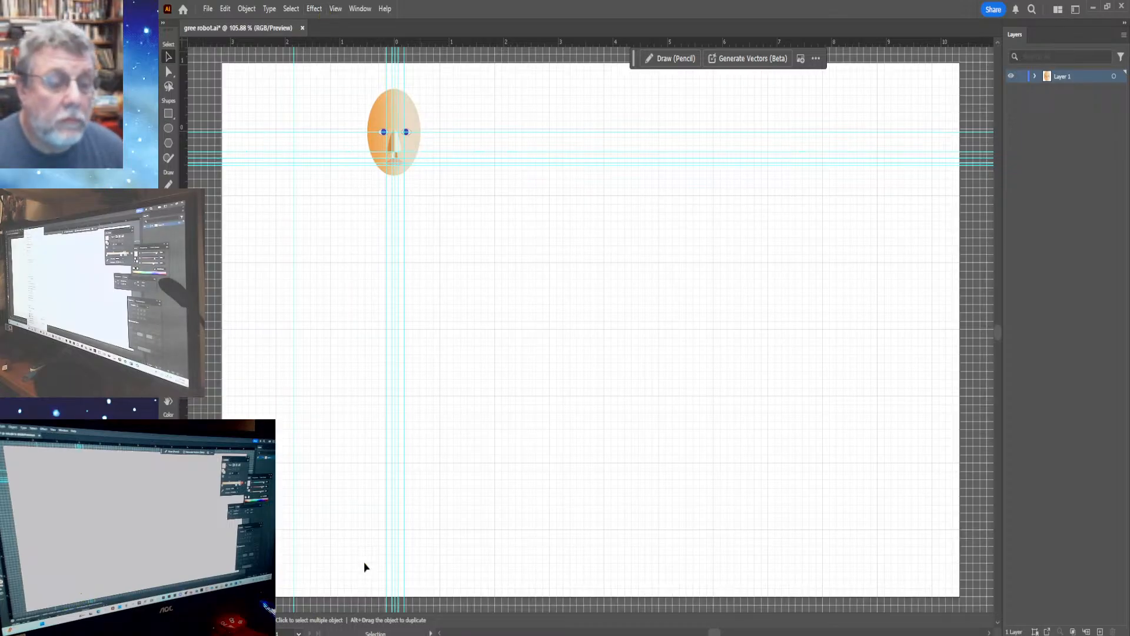
{"action": "key", "text": "a"}
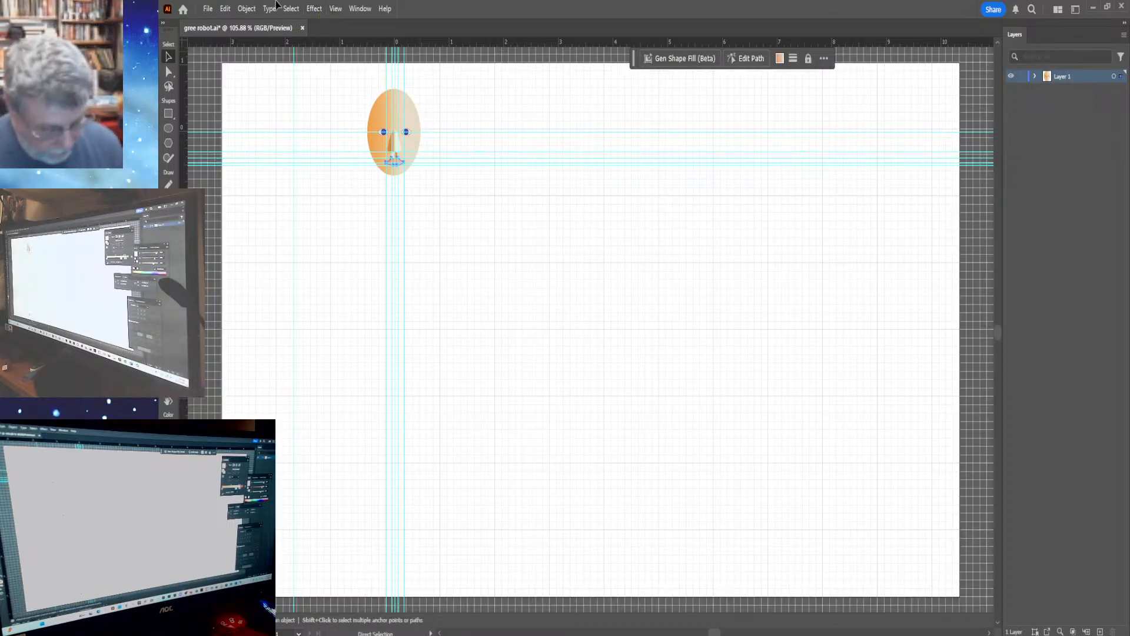
{"action": "key", "text": "v"}
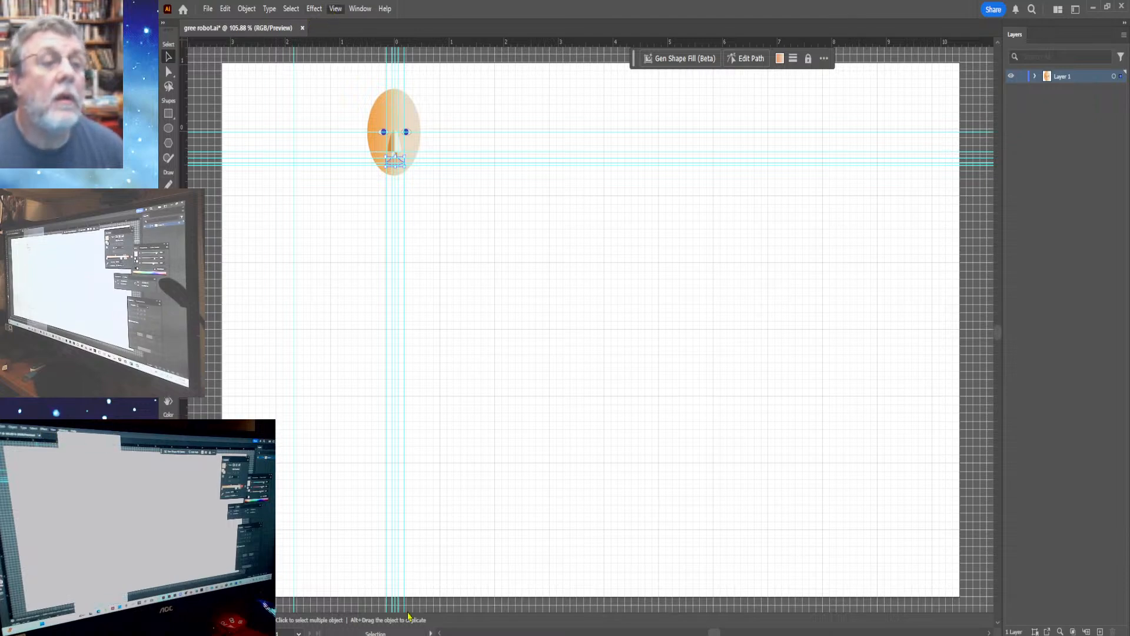
{"action": "key", "text": "ctrl+apostrophe"}
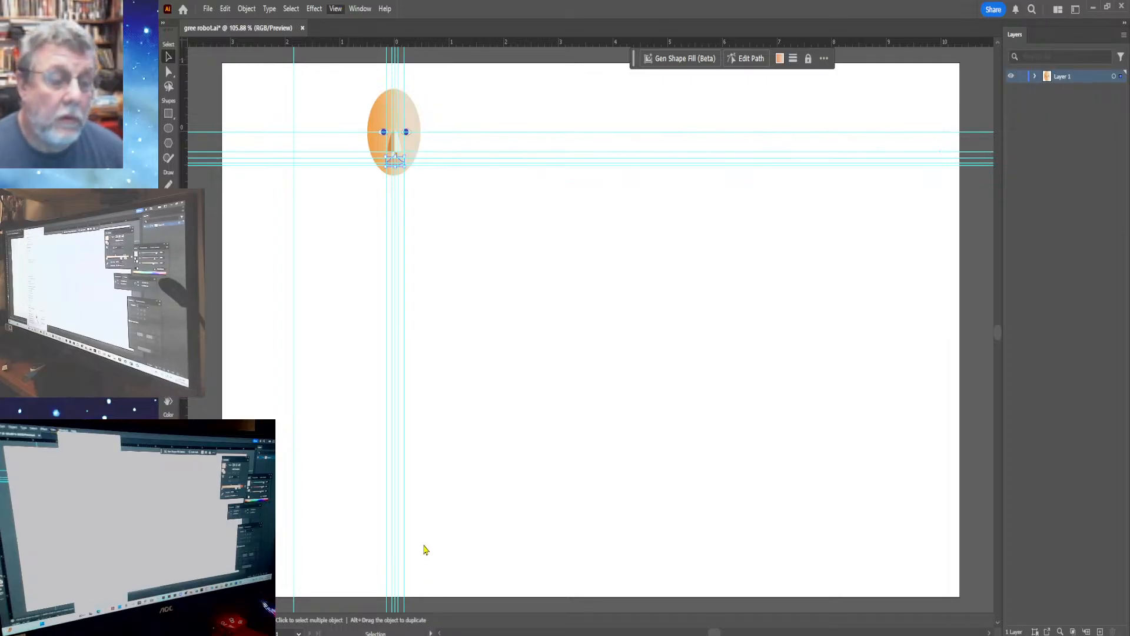
{"action": "key", "text": "ctrl+semicolon"}
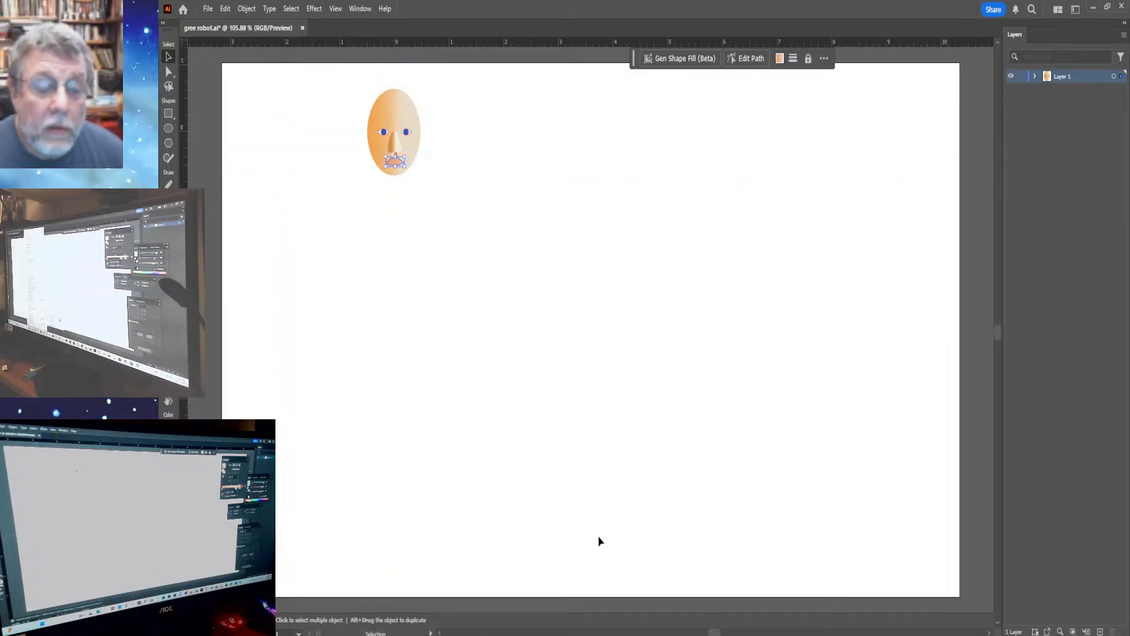
{"action": "left_click", "coordinate": [611, 525]}
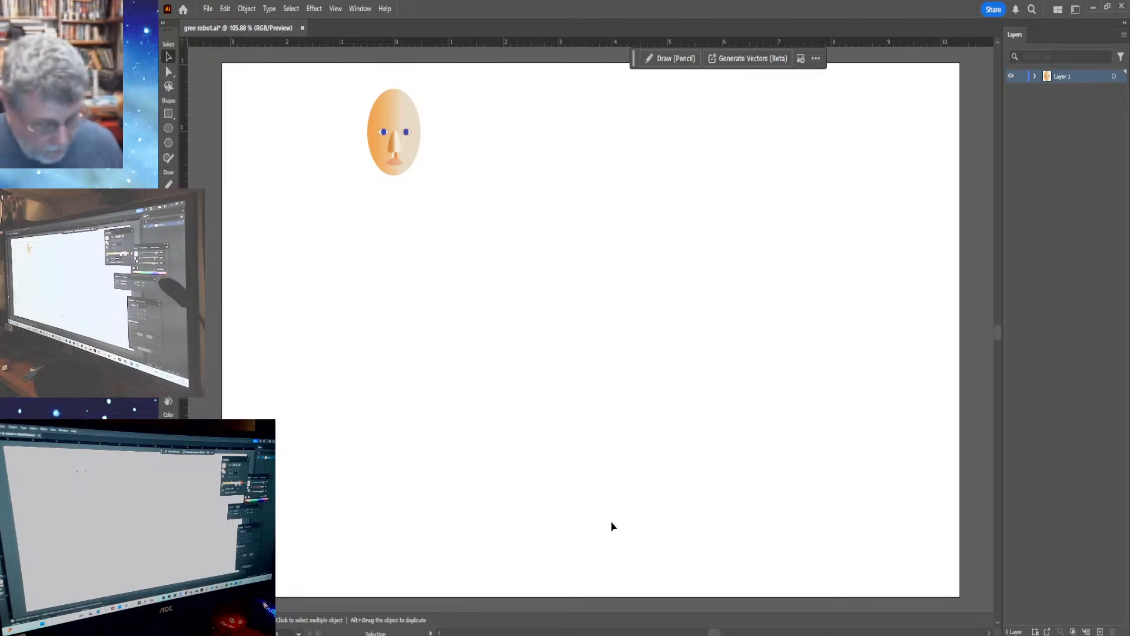
Examine the mouth's salmon shading up close without guides, and show the guides again.
{"action": "key", "text": "z"}
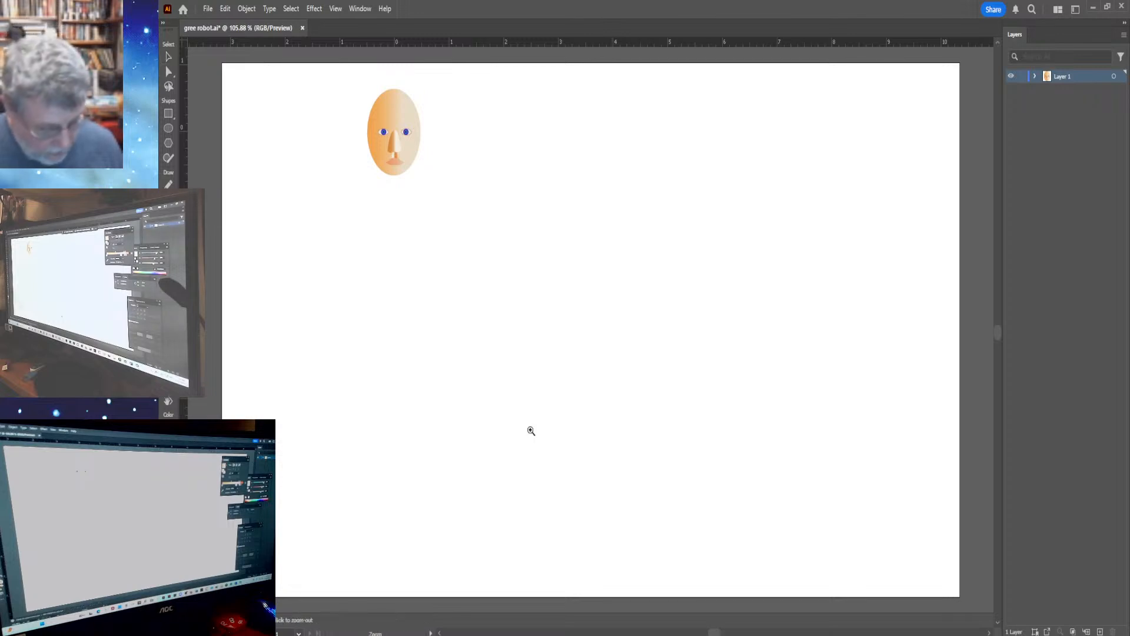
{"action": "left_click", "coordinate": [399, 164]}
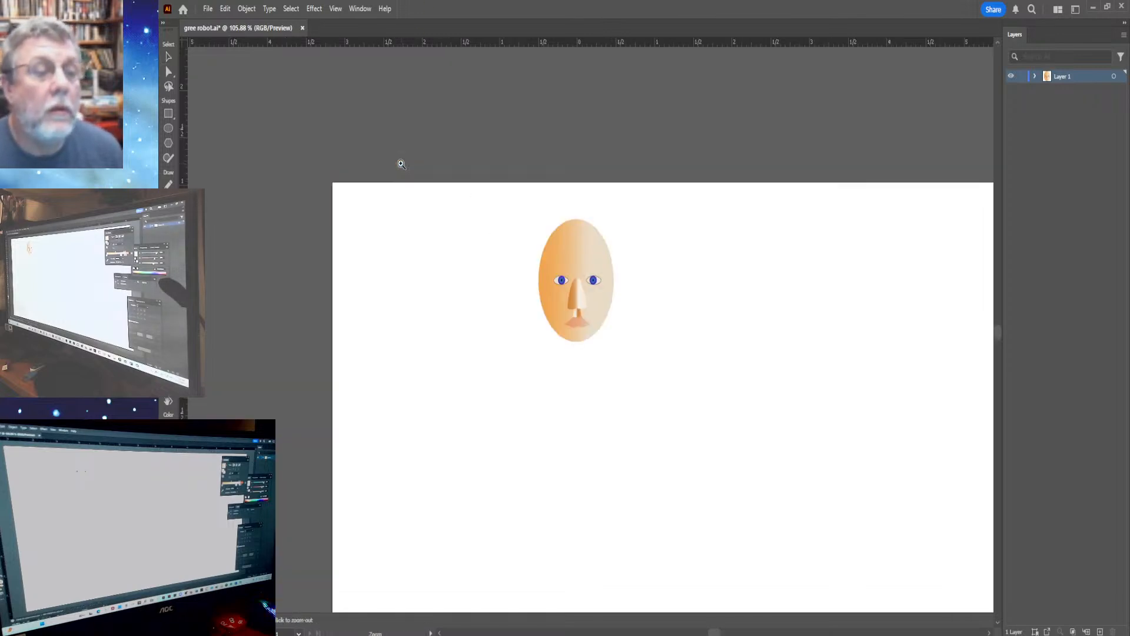
{"action": "left_click", "coordinate": [579, 324]}
{"action": "left_click", "coordinate": [582, 326]}
{"action": "left_click", "coordinate": [583, 327]}
{"action": "left_click", "coordinate": [586, 330]}
{"action": "left_click", "coordinate": [585, 330]}
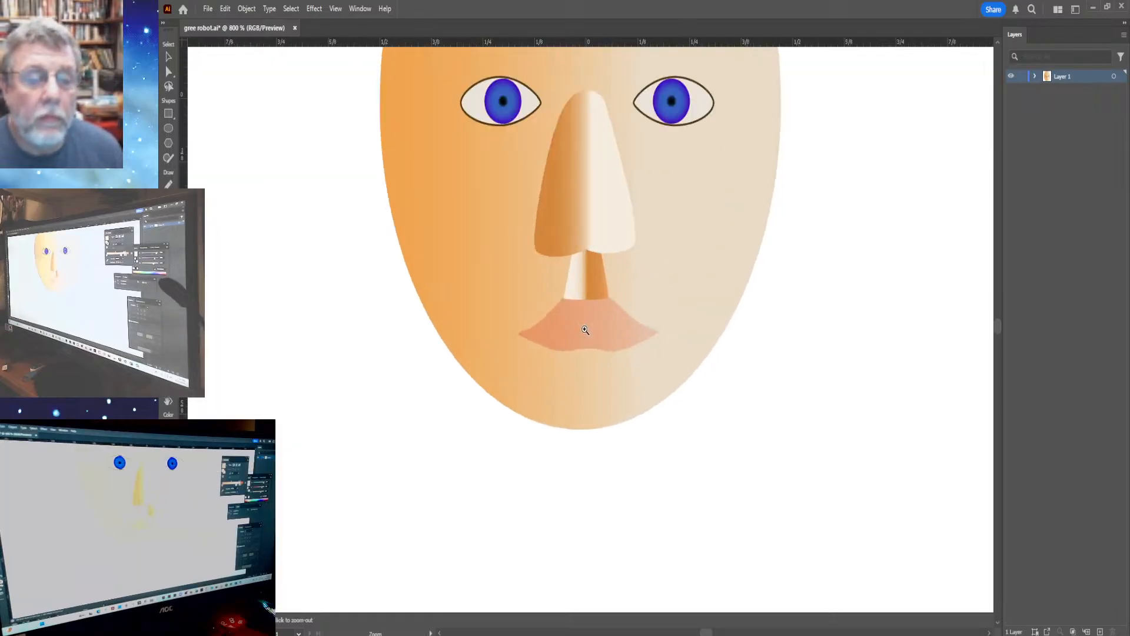
{"action": "left_click", "coordinate": [585, 330]}
{"action": "left_click", "coordinate": [585, 330]}
{"action": "left_click", "coordinate": [585, 331]}
{"action": "left_click", "coordinate": [585, 331]}
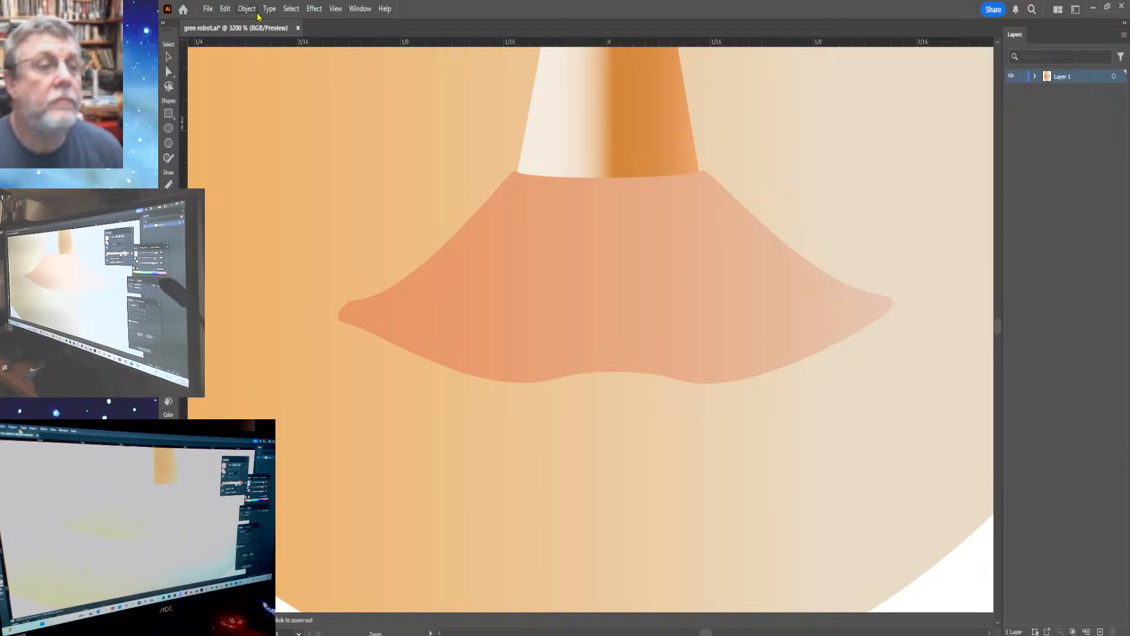
{"action": "left_click", "coordinate": [336, 9]}
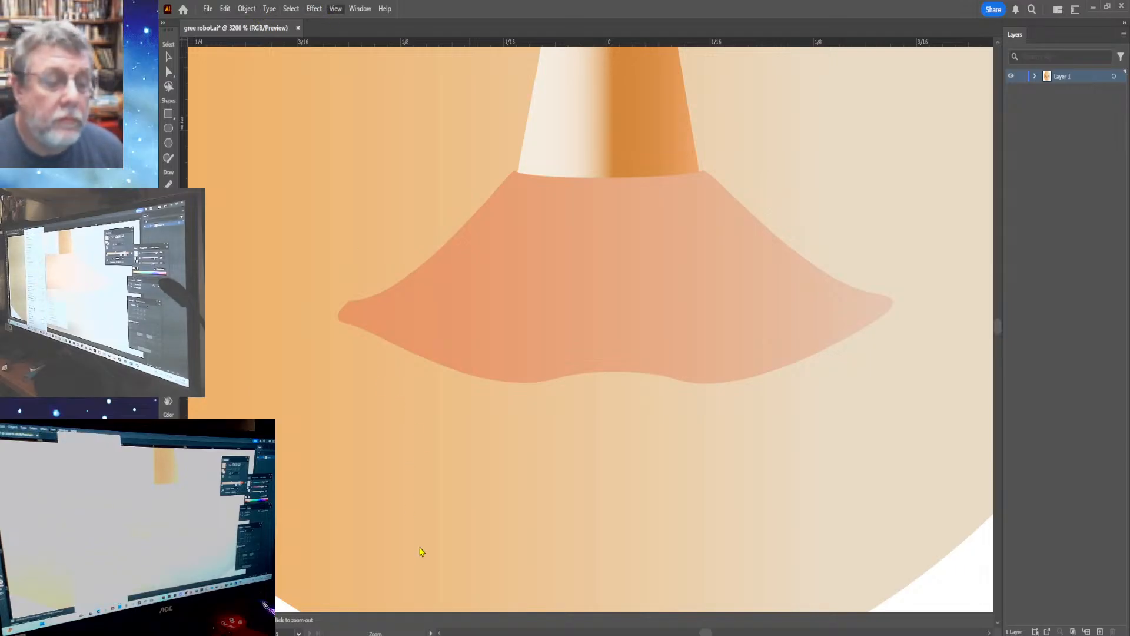
{"action": "left_click", "coordinate": [536, 543]}
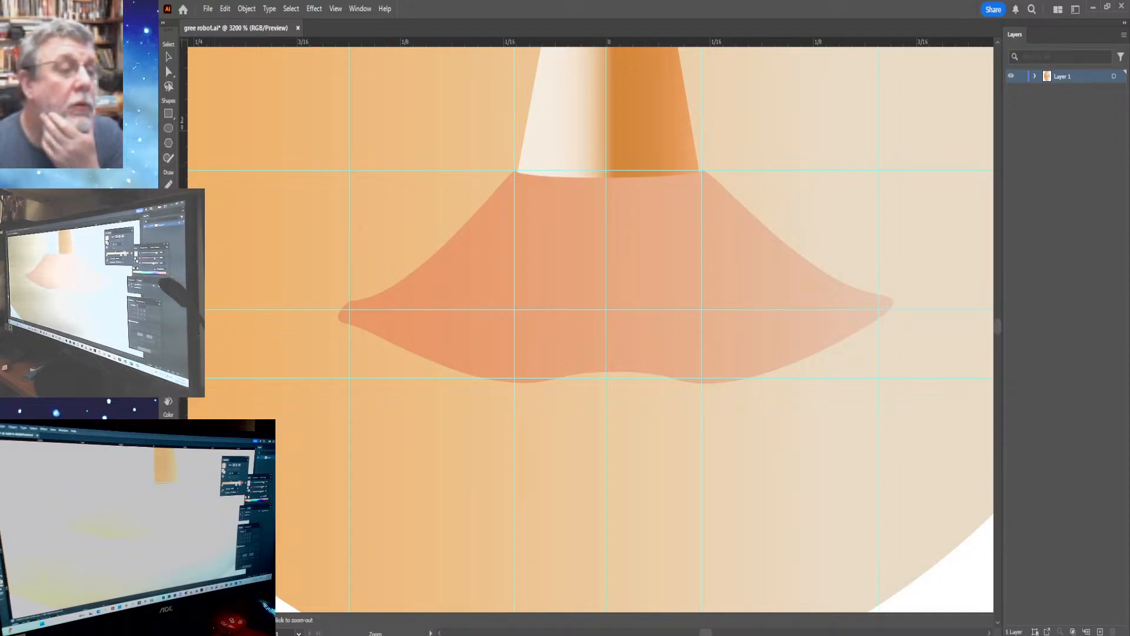
Draw a lip line with the Pen tool from the mouth's left corner through a smooth anchor on the center guide to its right corner.
{"action": "key", "text": "p"}
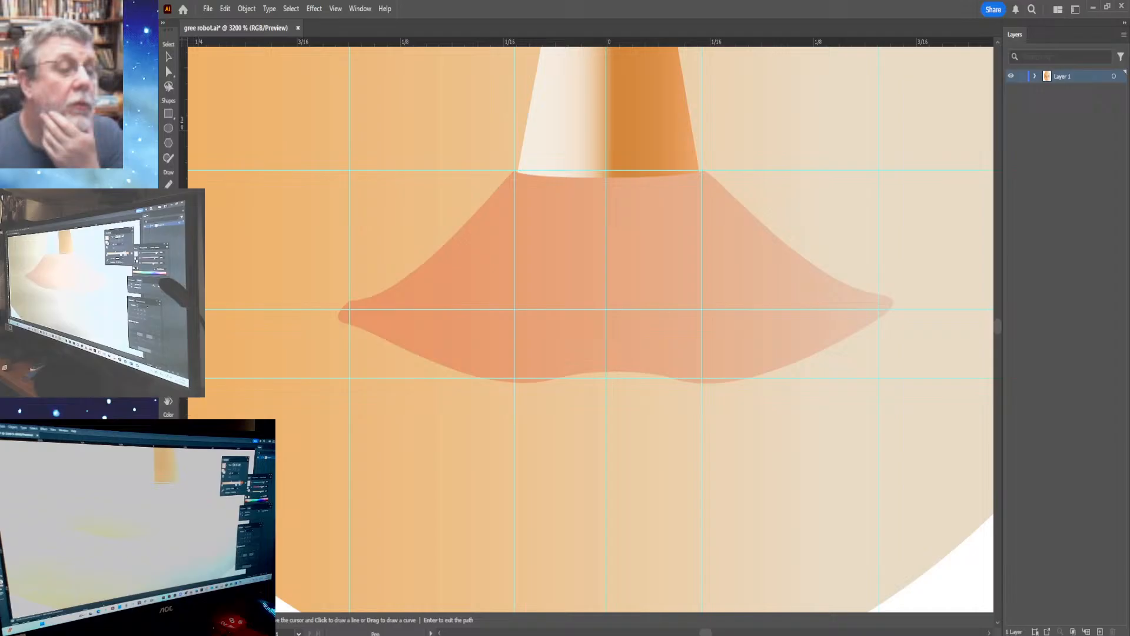
{"action": "left_click", "coordinate": [339, 314]}
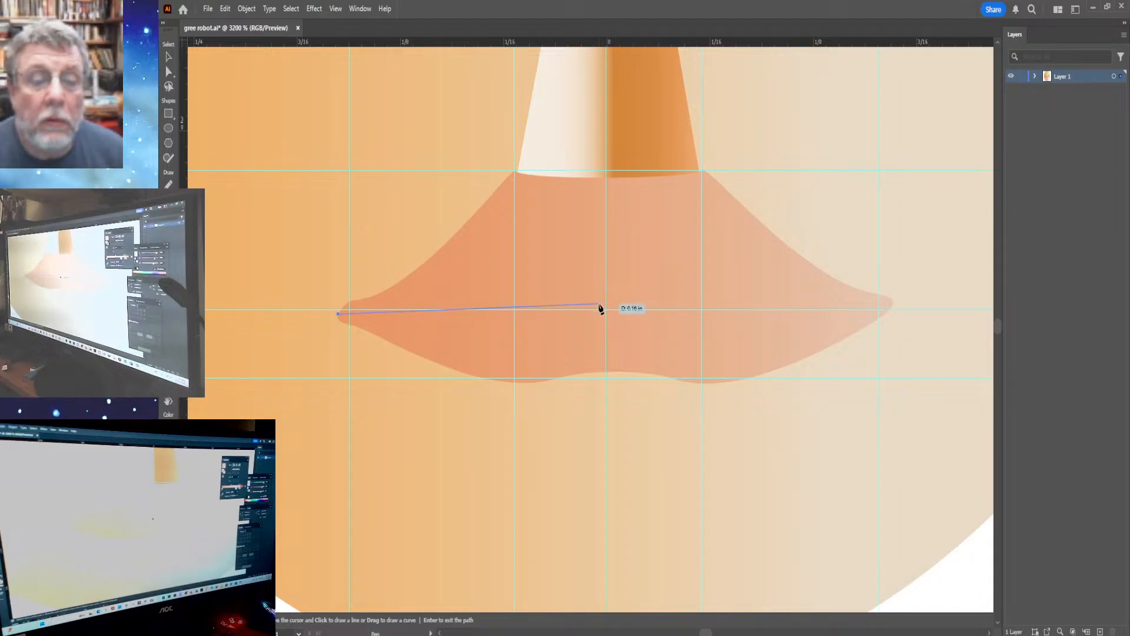
{"action": "left_click_drag", "start_coordinate": [605, 305], "coordinate": [639, 300]}
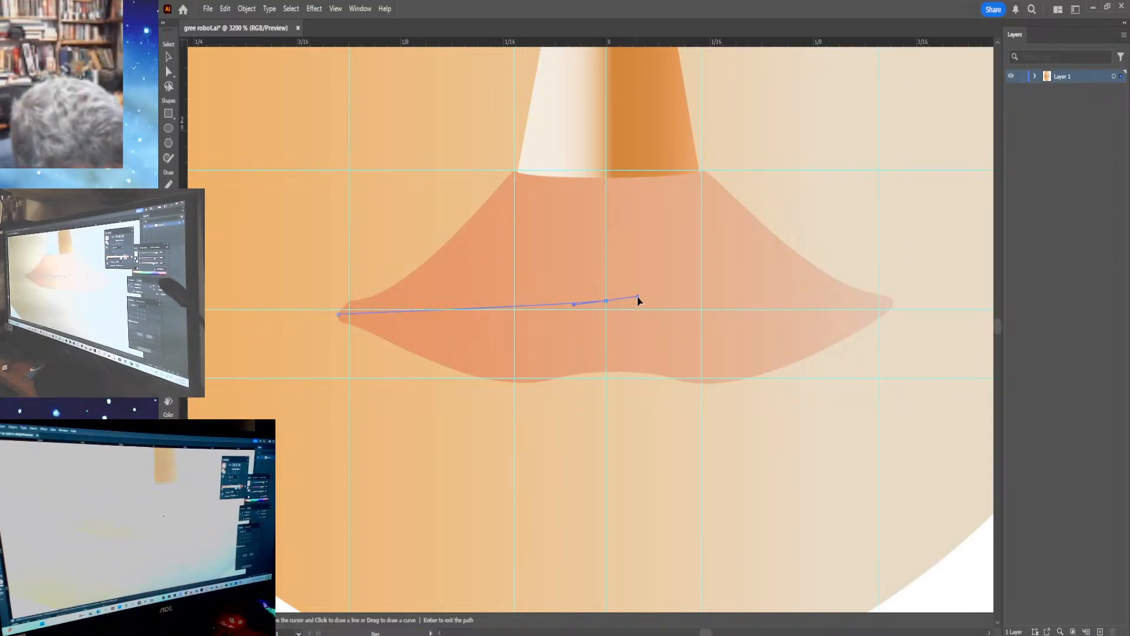
{"action": "left_click_drag", "start_coordinate": [639, 298], "coordinate": [638, 315]}
{"action": "key", "text": "ctrl+z"}
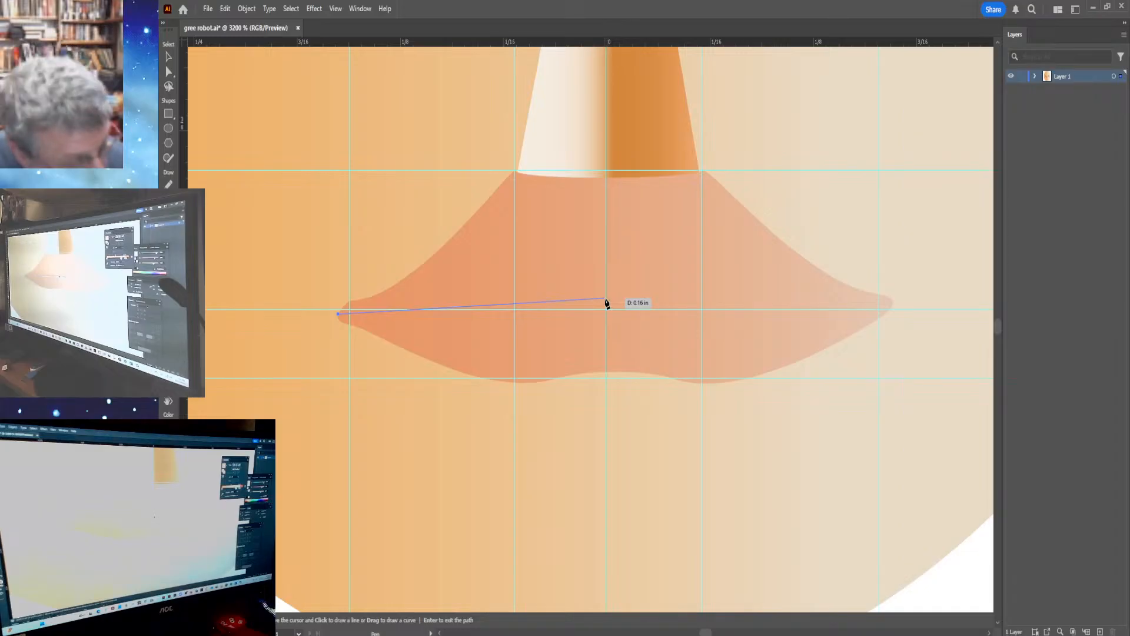
{"action": "left_click_drag", "start_coordinate": [606, 302], "coordinate": [631, 301]}
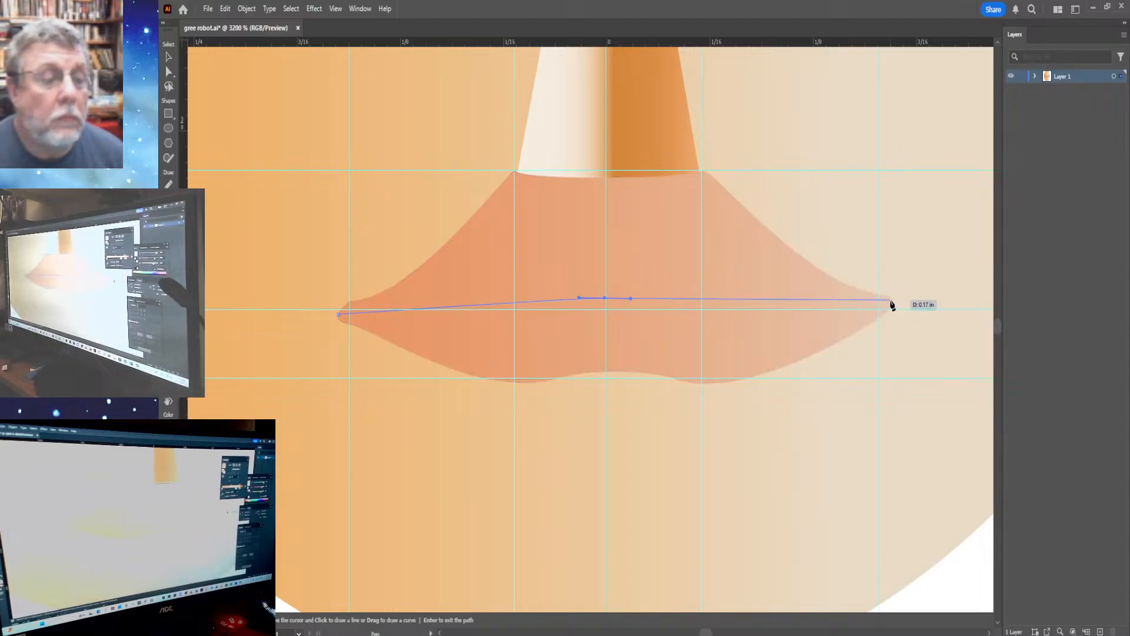
{"action": "left_click_drag", "start_coordinate": [891, 298], "coordinate": [905, 293]}
{"action": "key", "text": "a"}
{"action": "key", "text": "p"}
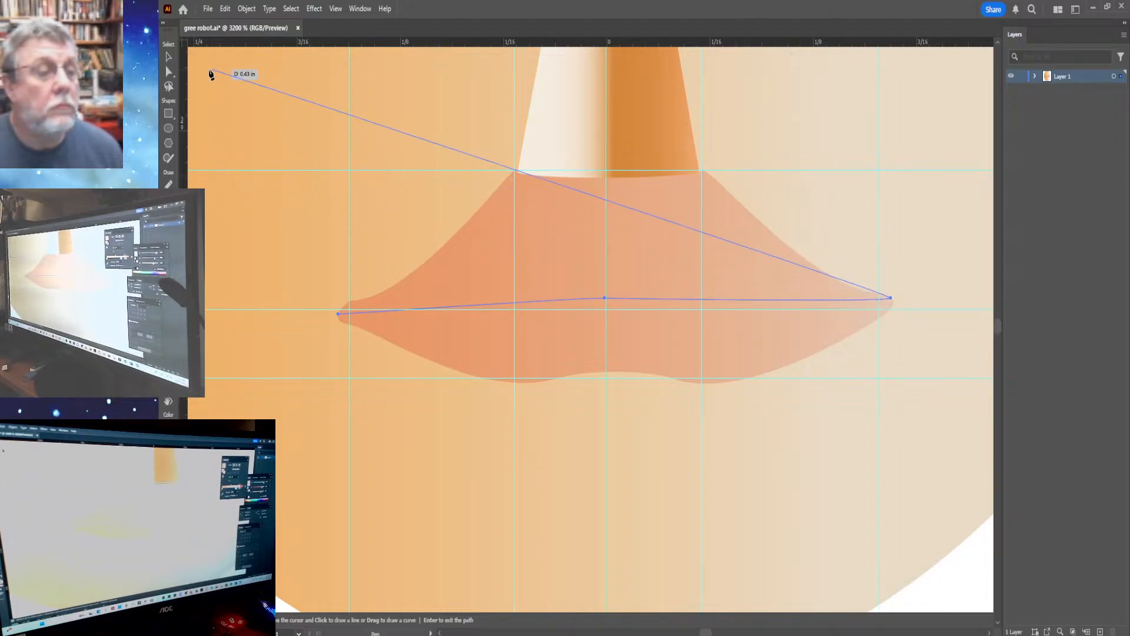
Extend the lip line to an anchor above and left of the mouth, and close the shape at the mouth's left corner.
{"action": "left_click", "coordinate": [204, 118]}
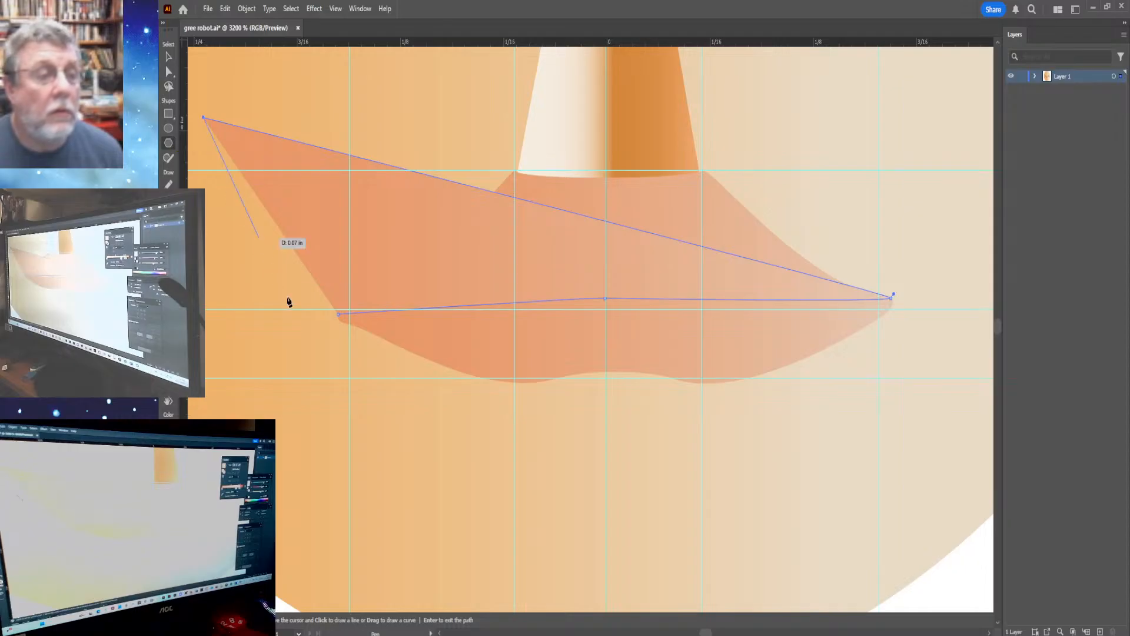
{"action": "left_click", "coordinate": [339, 315]}
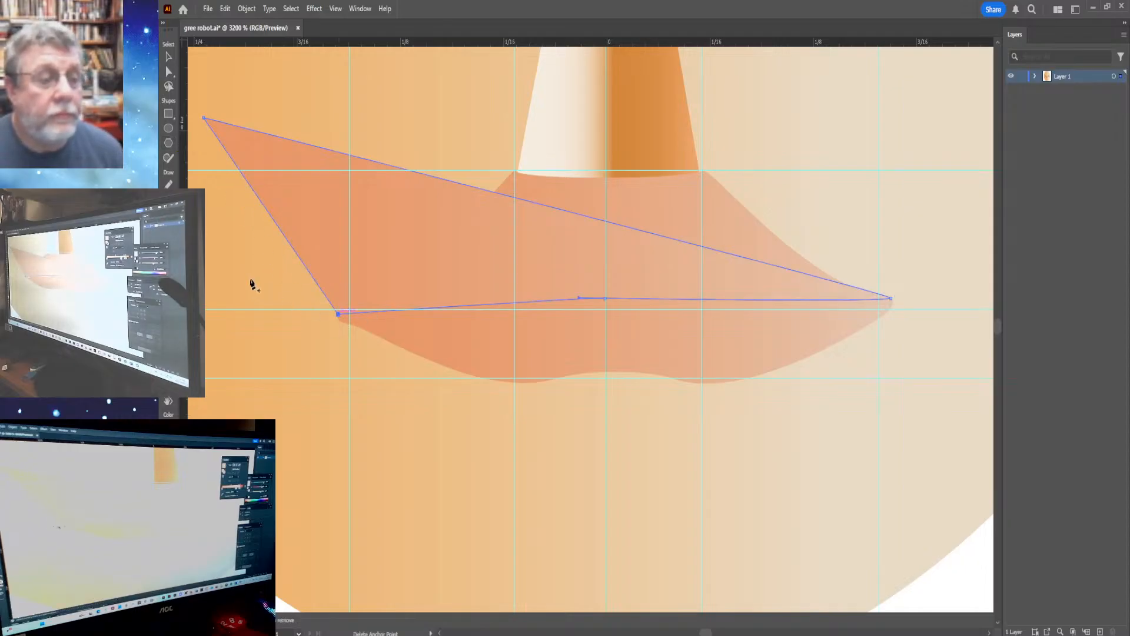
{"action": "left_click", "coordinate": [169, 72]}
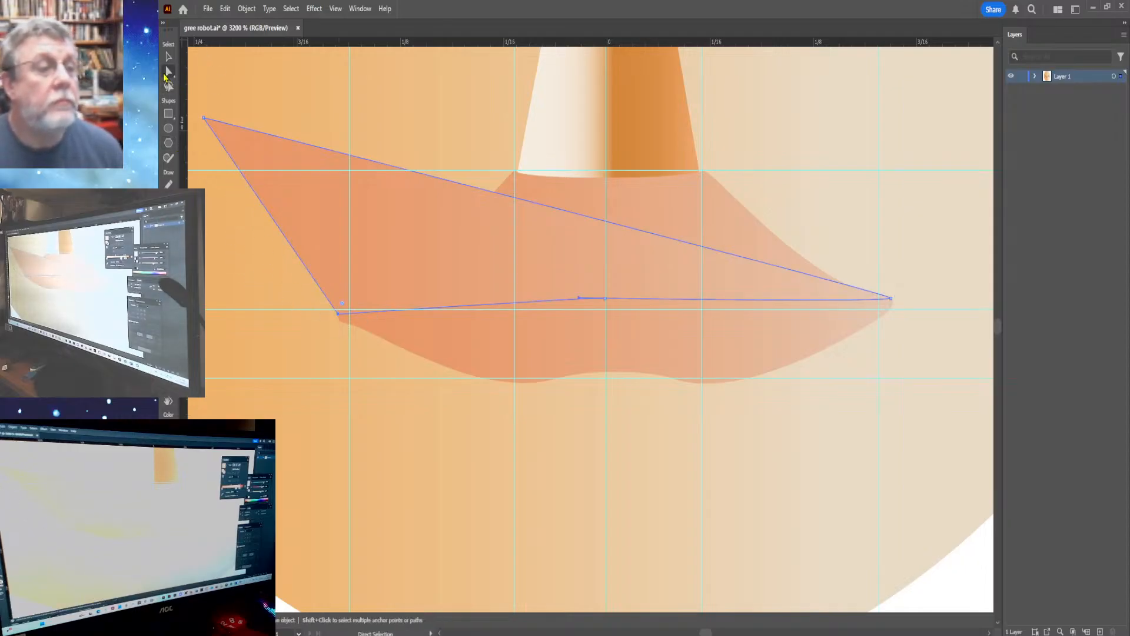
{"action": "key", "text": "p"}
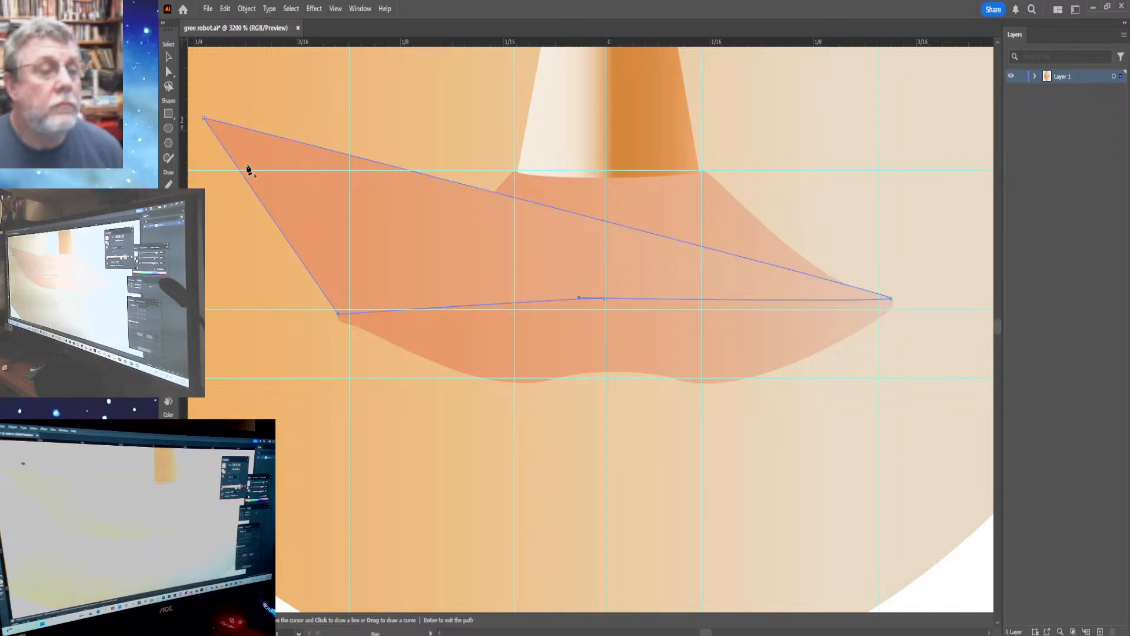
{"action": "left_click", "coordinate": [242, 239]}
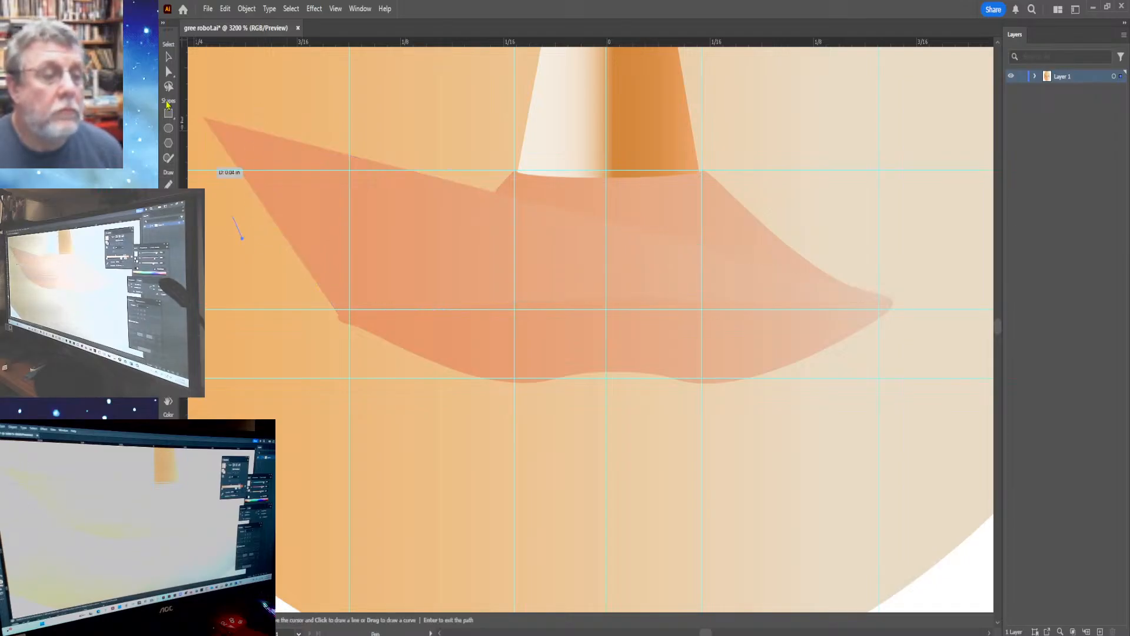
{"action": "left_click", "coordinate": [169, 72]}
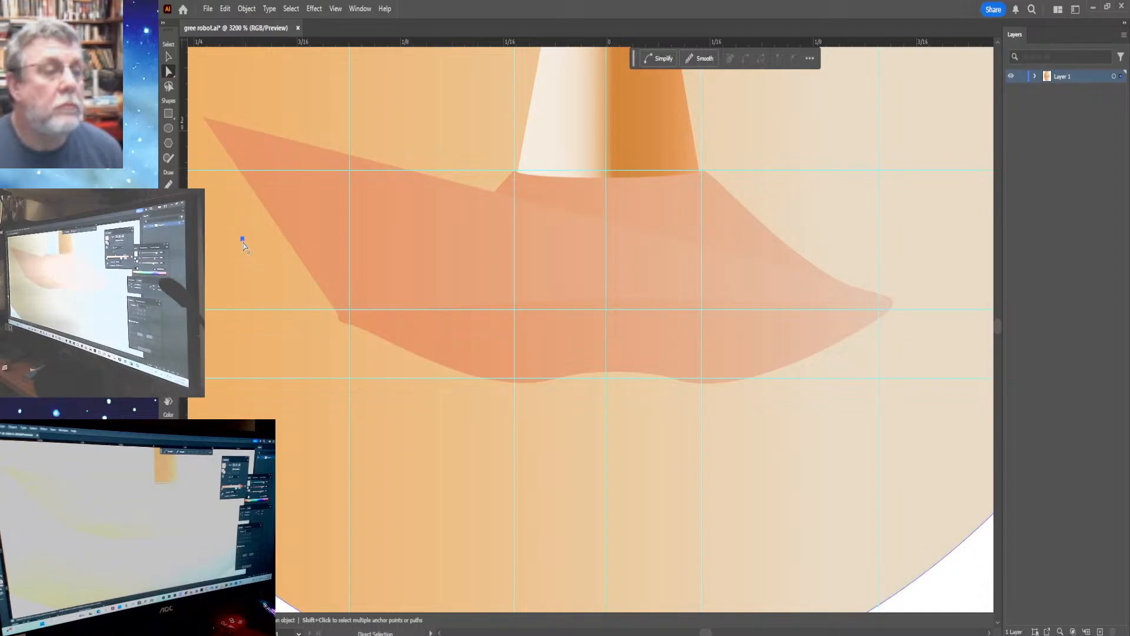
Remove the stray anchor beside the lip shape and delete the shape's straight left edge.
{"action": "left_click", "coordinate": [243, 239]}
{"action": "key", "text": "Delete"}
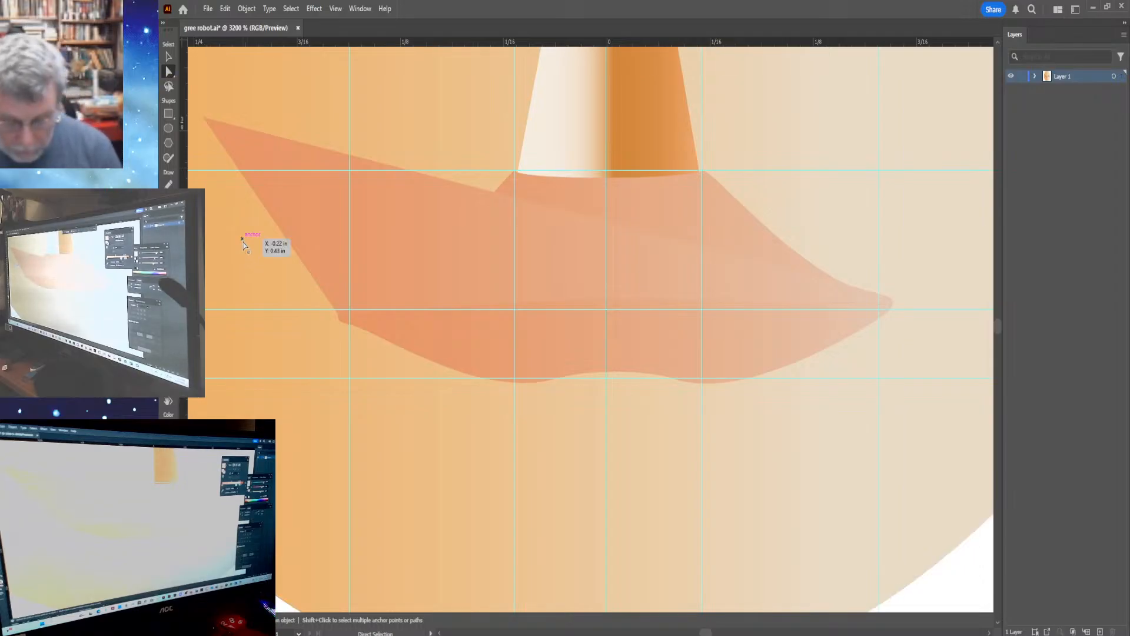
{"action": "left_click", "coordinate": [282, 232]}
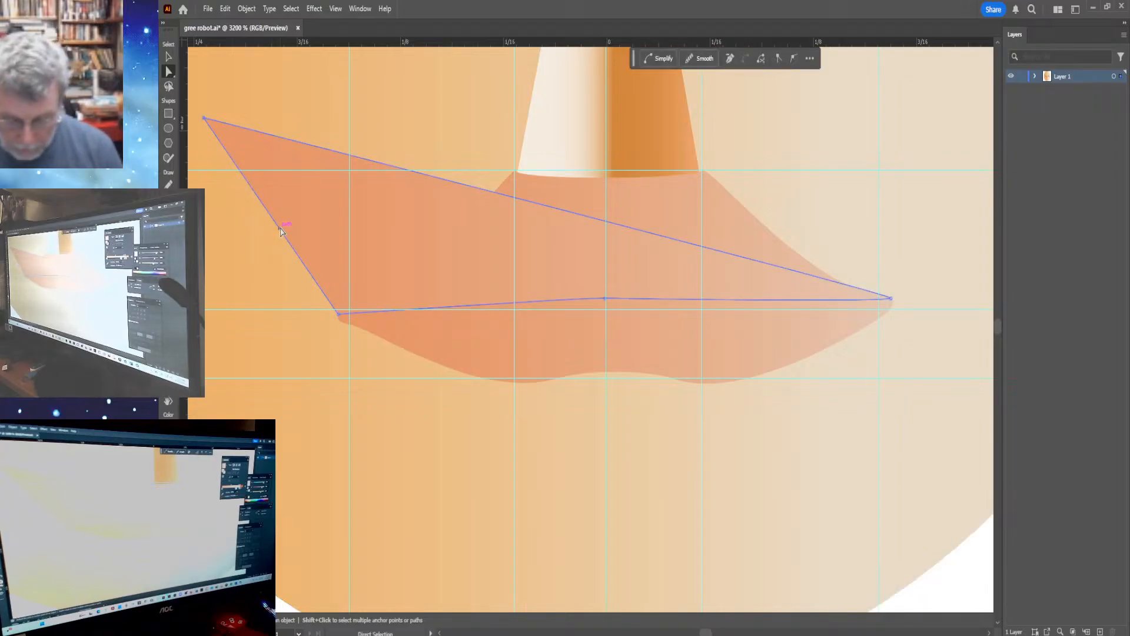
{"action": "key", "text": "Delete"}
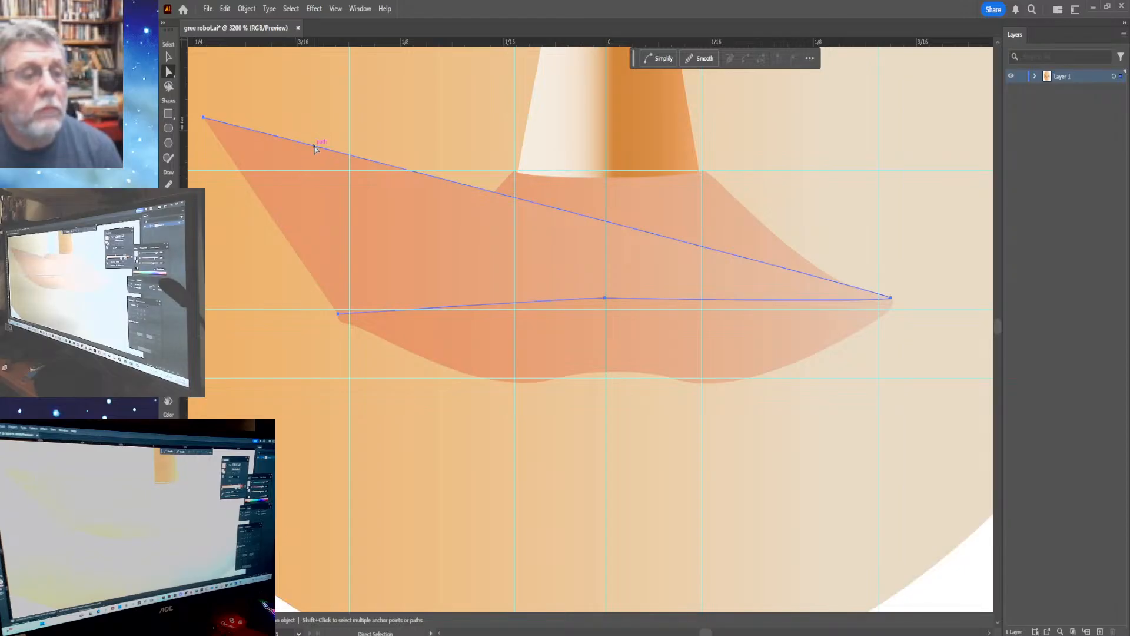
Delete the lip shape's straight upper edge, keeping only the open line across the mouth.
{"action": "key", "text": "Delete"}
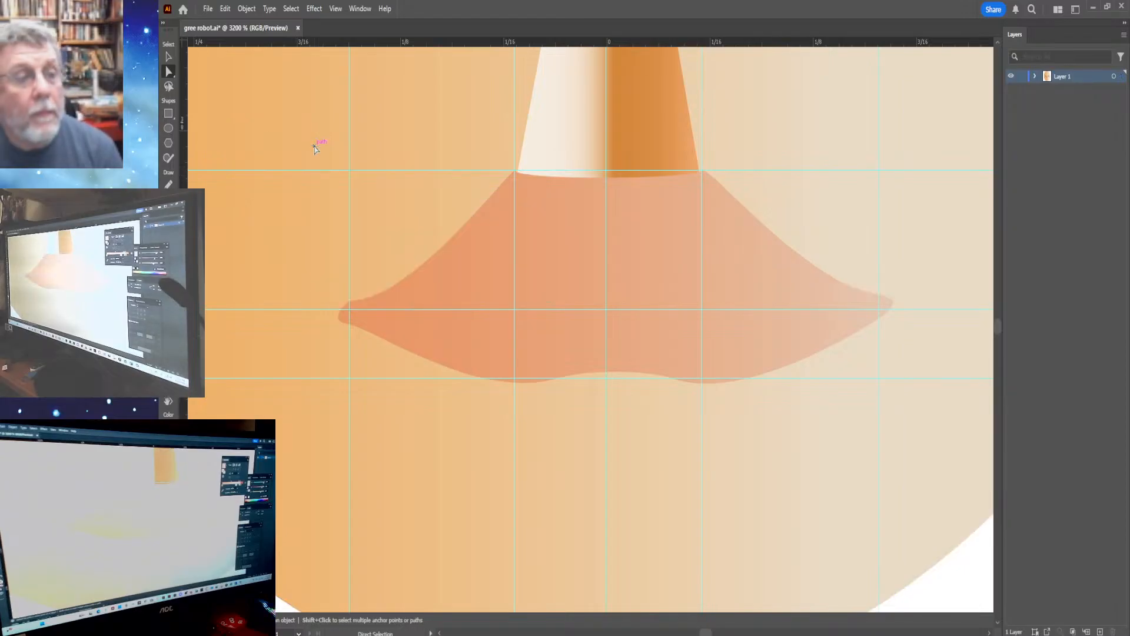
{"action": "key", "text": "ctrl+z"}
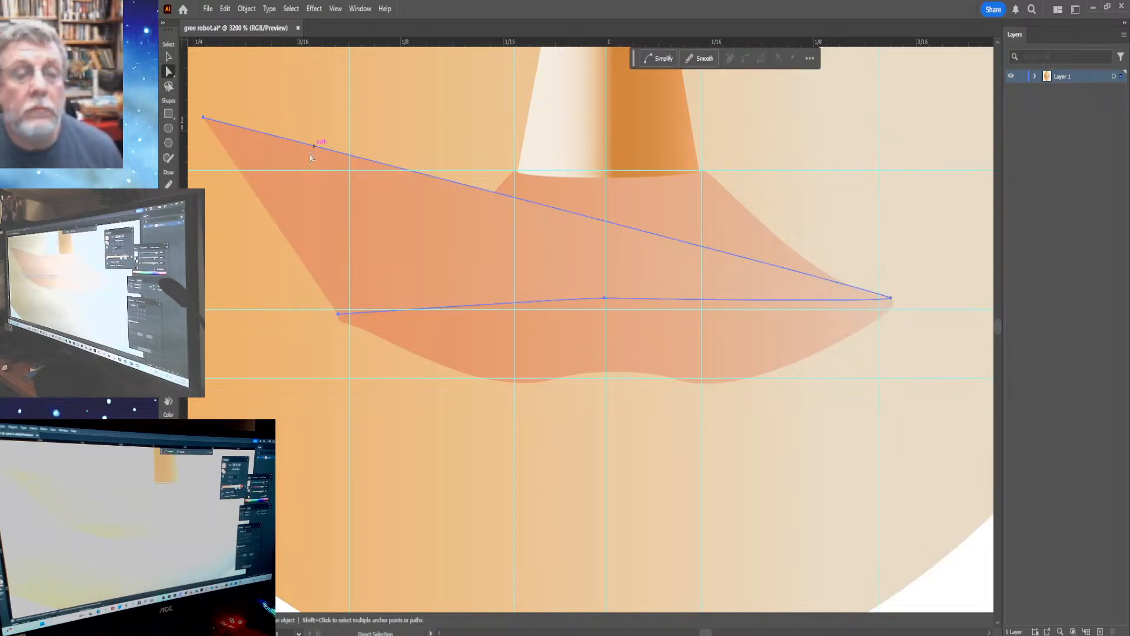
{"action": "left_click", "coordinate": [278, 171]}
{"action": "left_click", "coordinate": [326, 149]}
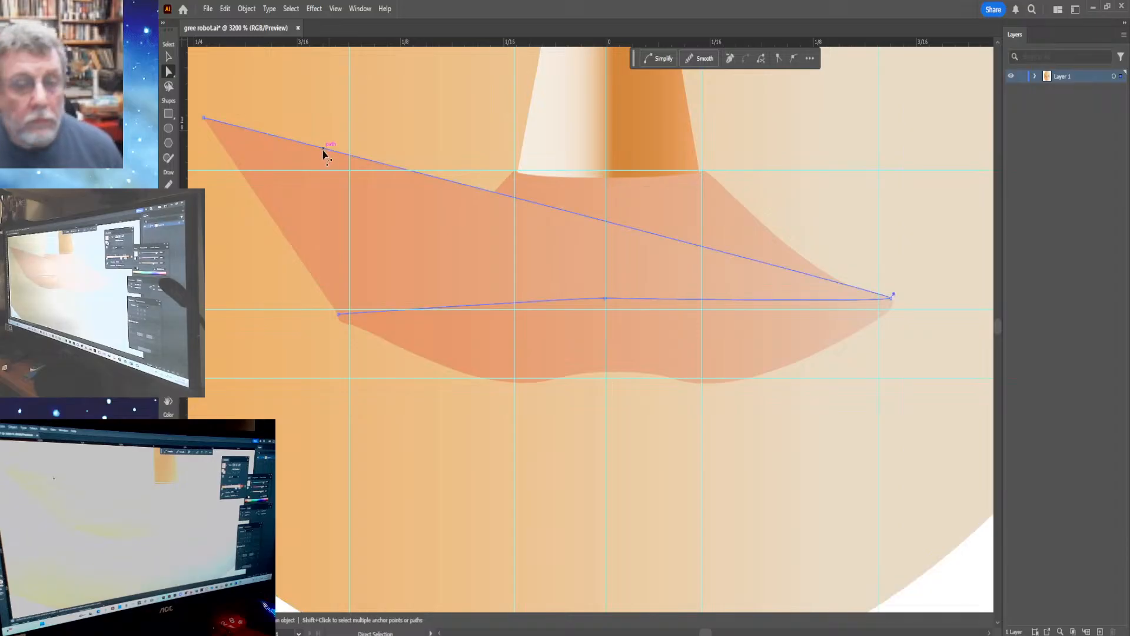
{"action": "key", "text": "Delete"}
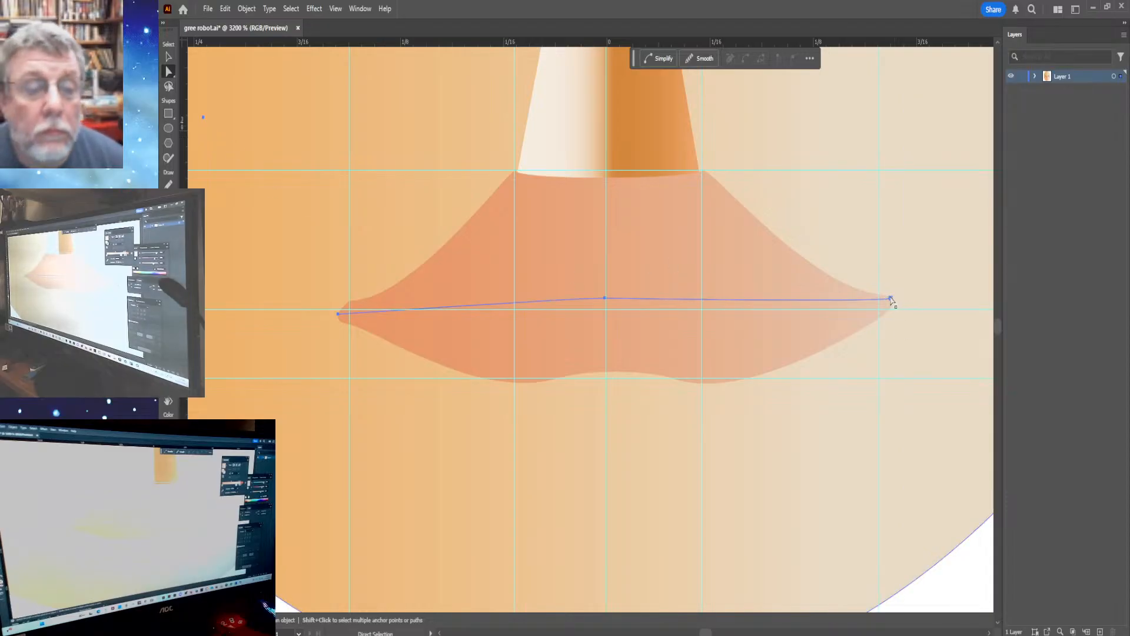
Nudge the open lip line slightly upward and give it a thin dark brown stroke.
{"action": "mouse_move", "coordinate": [891, 299]}
{"action": "left_mouse_down"}
{"action": "mouse_move", "coordinate": [893, 310]}
{"action": "mouse_move", "coordinate": [890, 296]}
{"action": "left_mouse_up"}
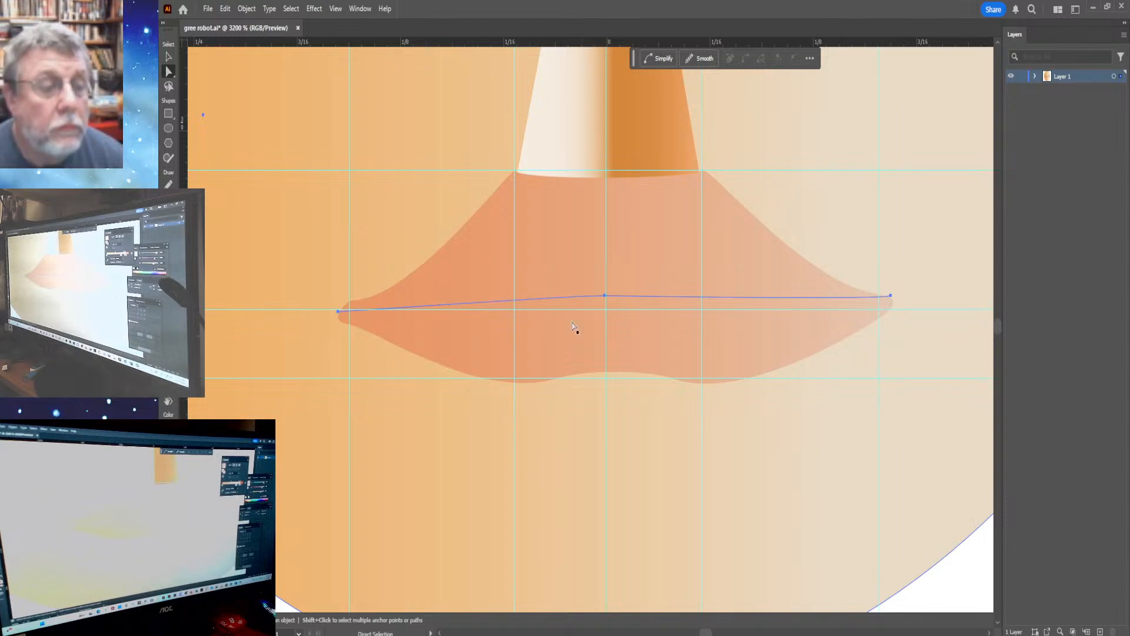
{"action": "left_click", "coordinate": [338, 315]}
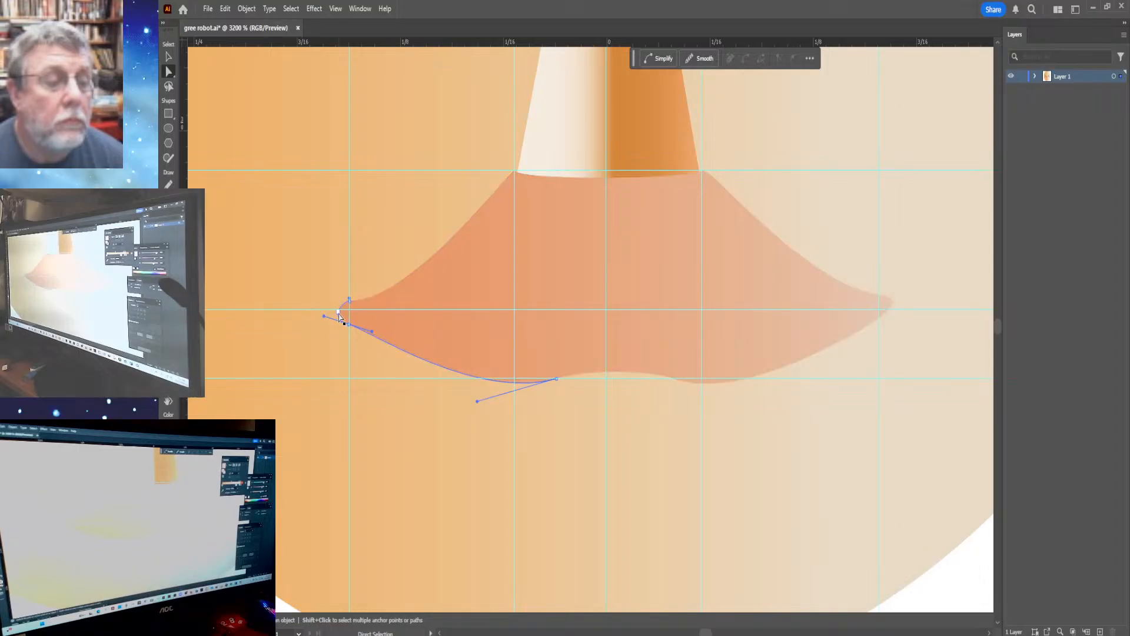
{"action": "left_click", "coordinate": [340, 317], "text": "ctrl"}
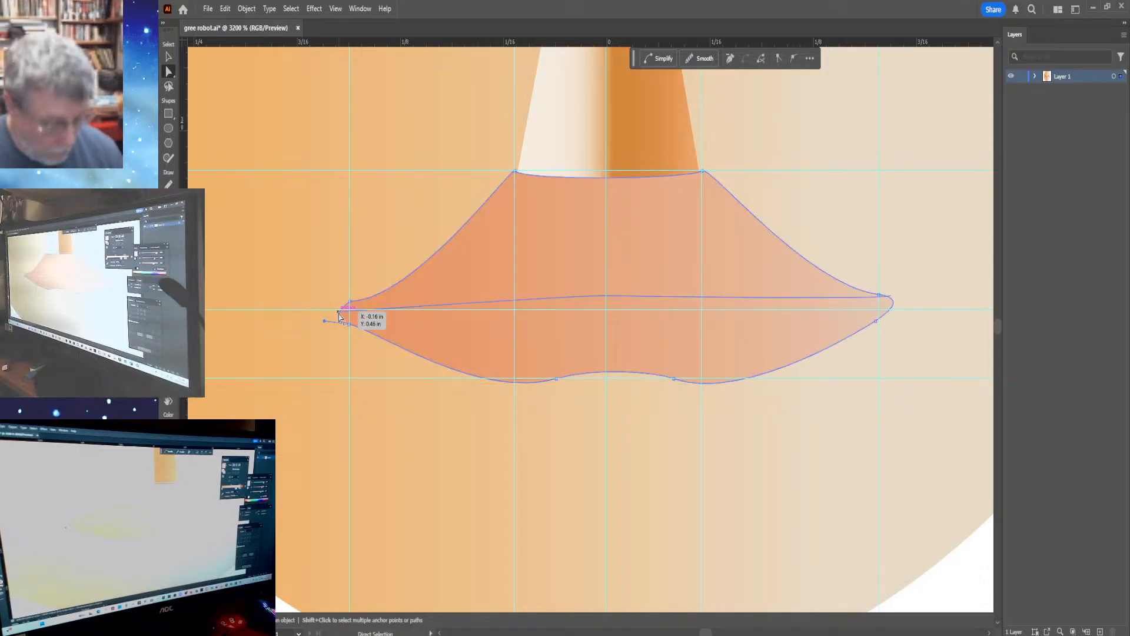
{"action": "left_click", "coordinate": [424, 308]}
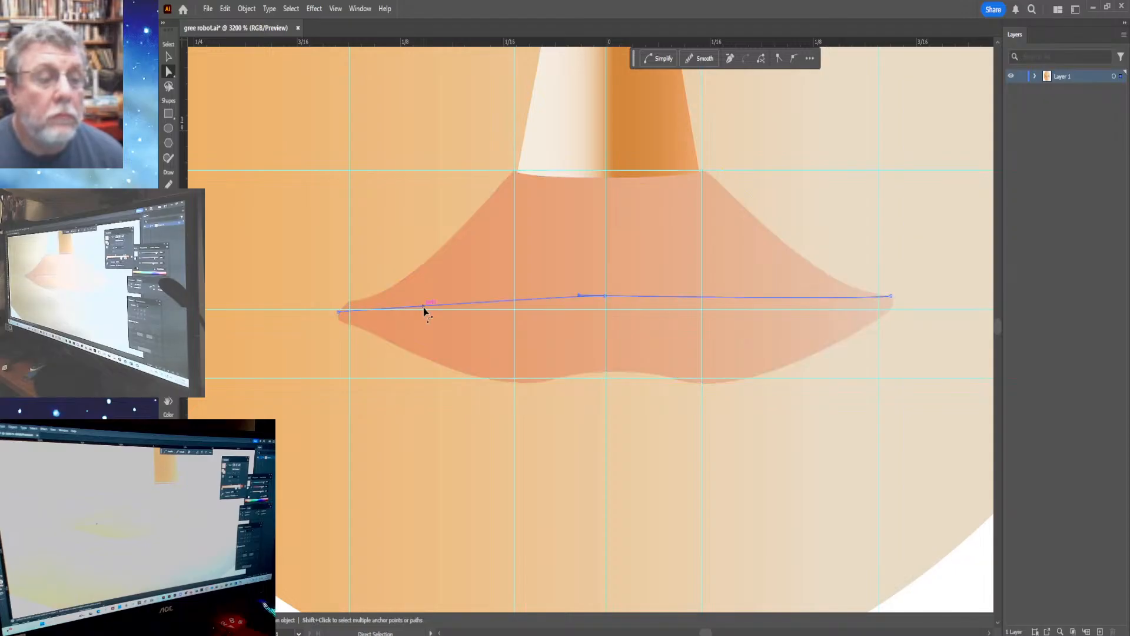
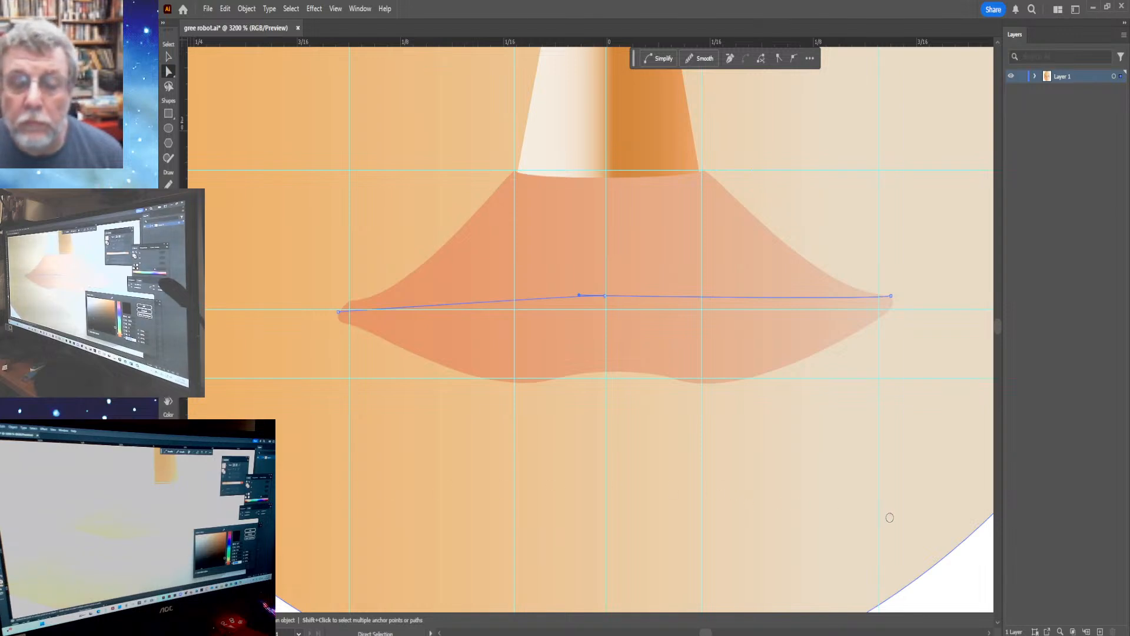
{"action": "left_click", "coordinate": [890, 518]}
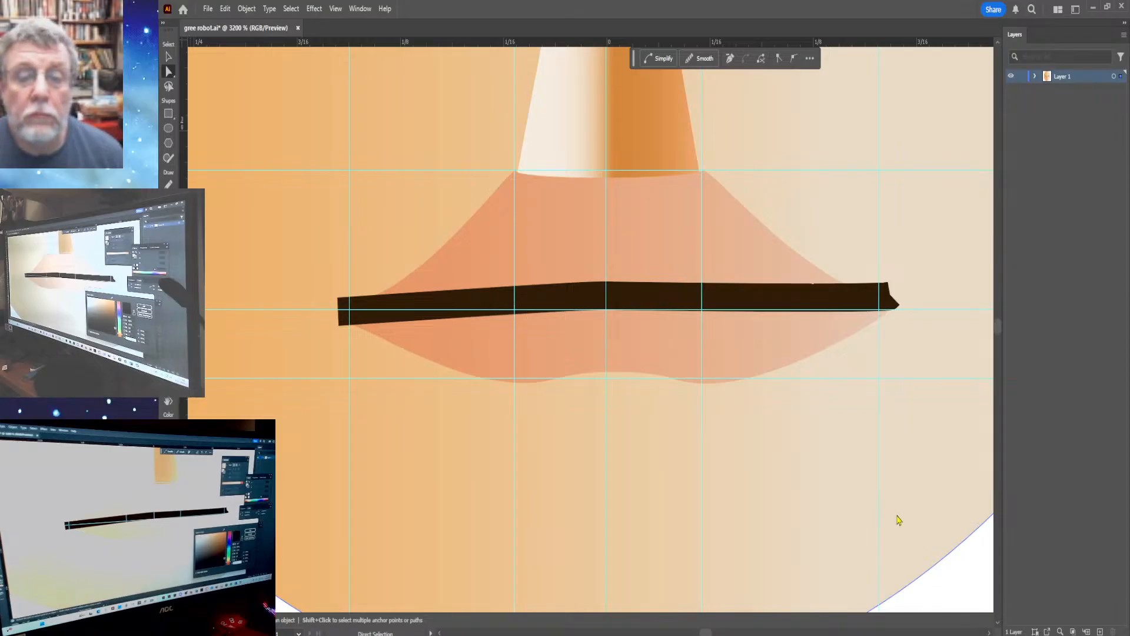
{"action": "left_click", "coordinate": [1032, 426]}
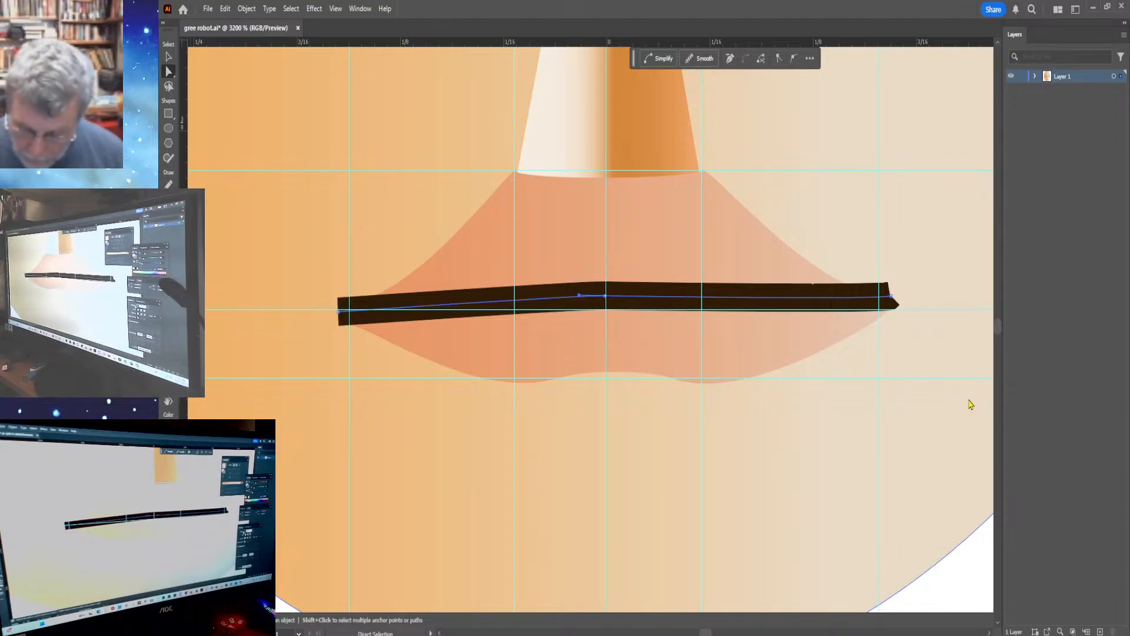
{"action": "key", "text": "ctrl+z"}
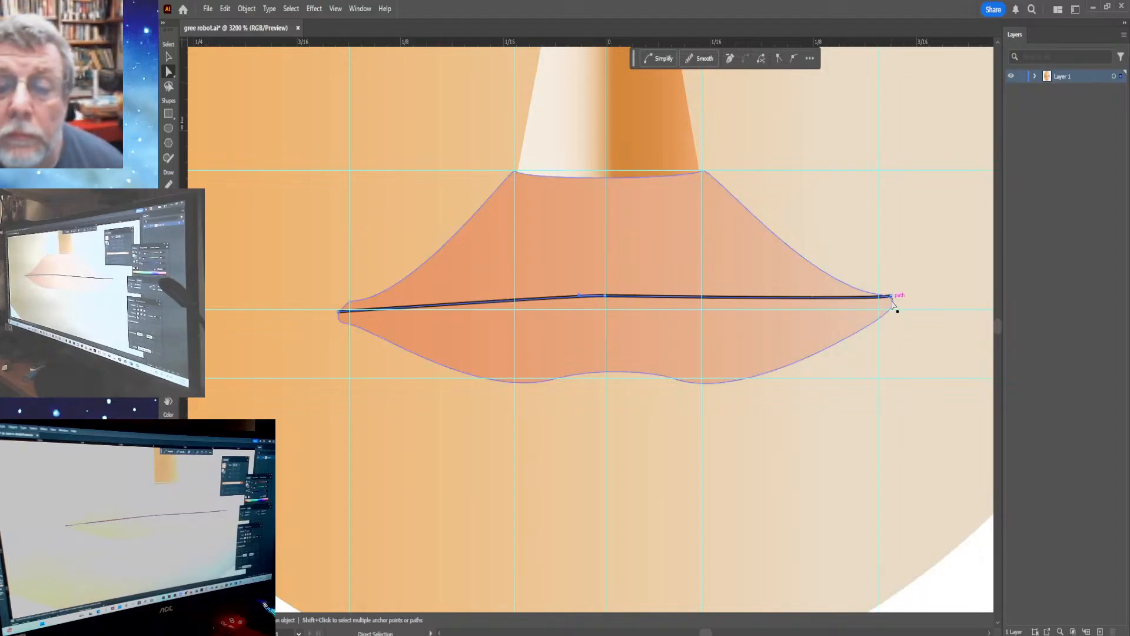
Move the lip line's right and left end anchors slightly down into the corners of the mouth.
{"action": "left_click", "coordinate": [860, 325]}
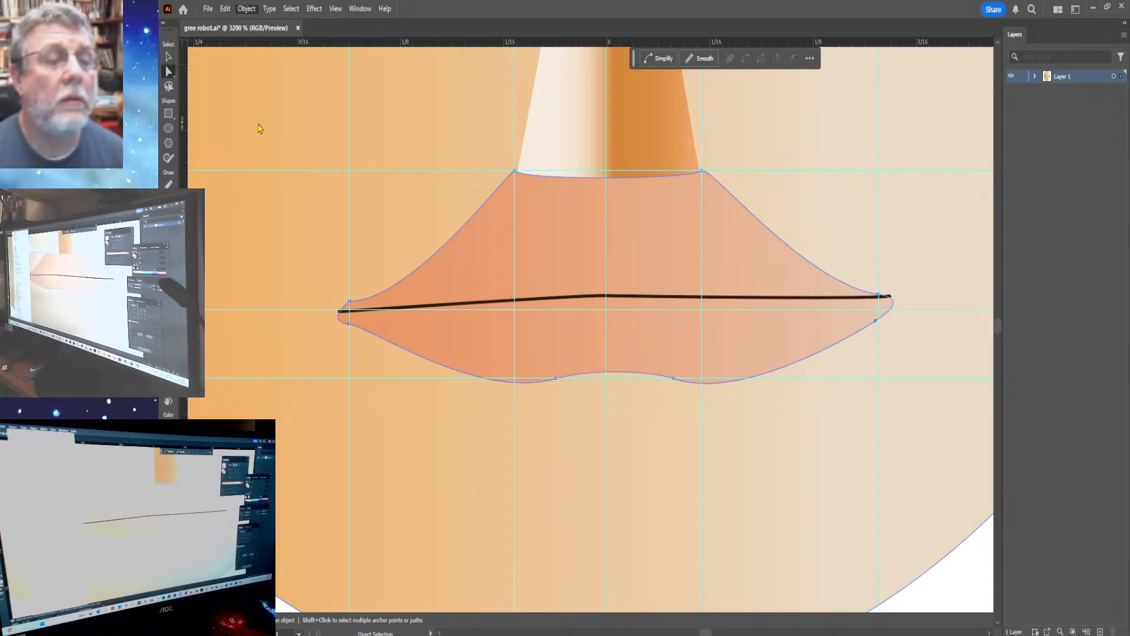
{"action": "left_click", "coordinate": [401, 126]}
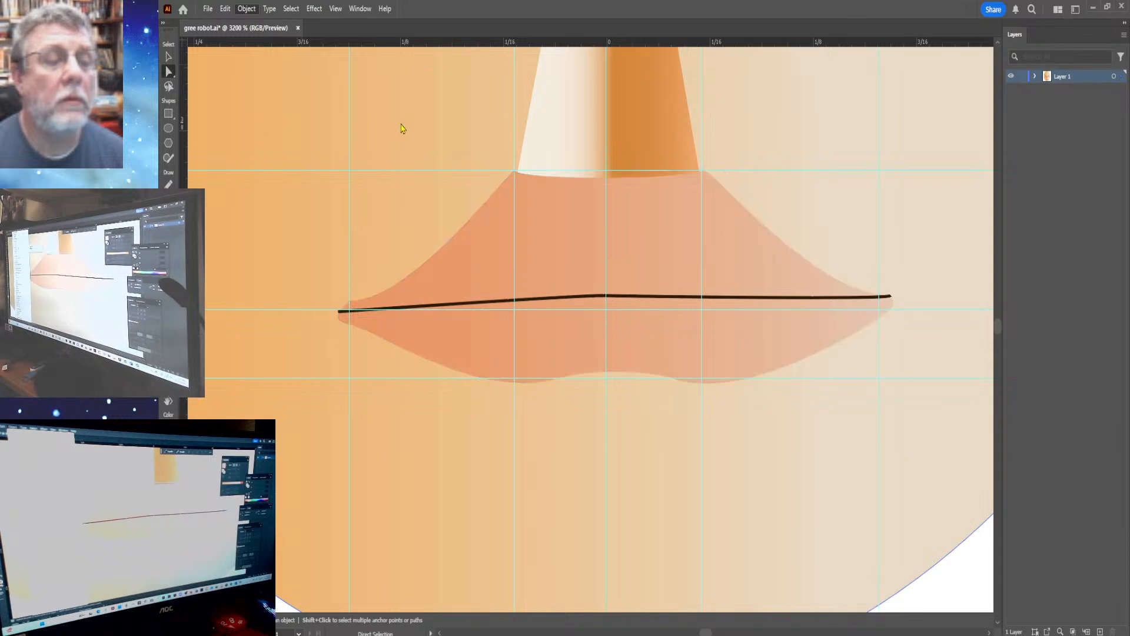
{"action": "left_click_drag", "start_coordinate": [890, 298], "coordinate": [891, 304]}
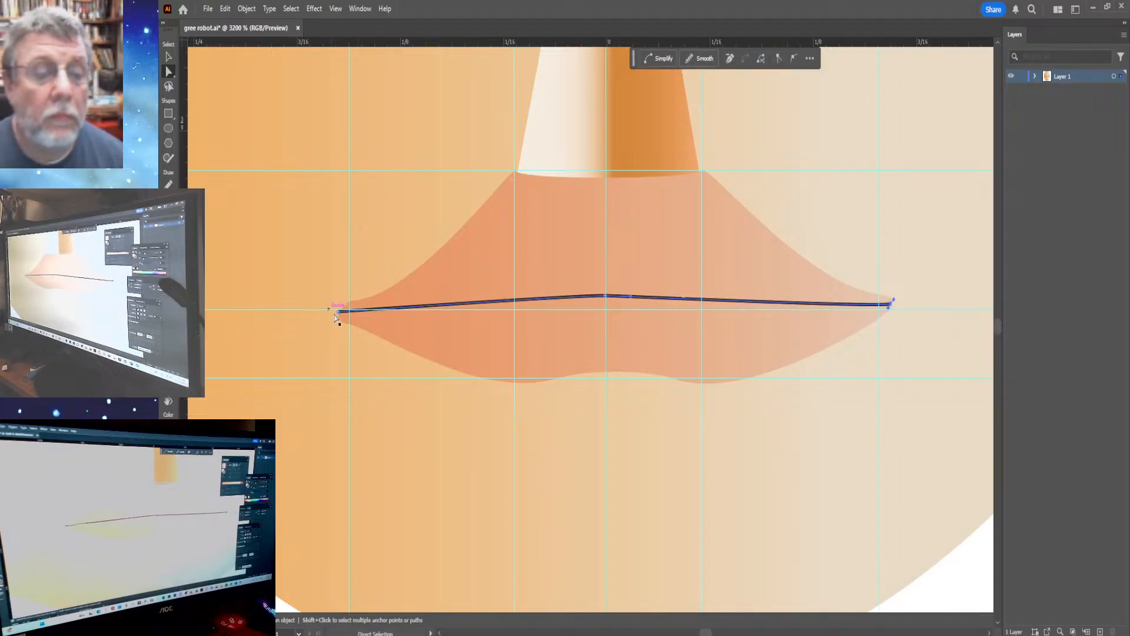
{"action": "left_click_drag", "start_coordinate": [342, 315], "coordinate": [340, 318]}
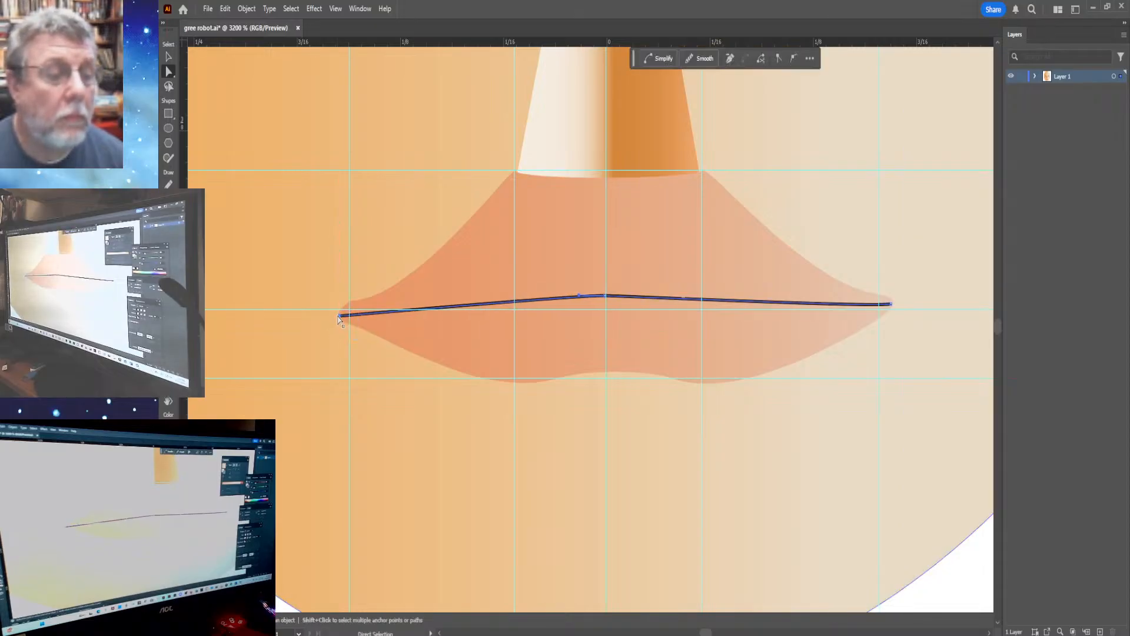
{"action": "left_click", "coordinate": [418, 439]}
{"action": "left_click", "coordinate": [341, 317]}
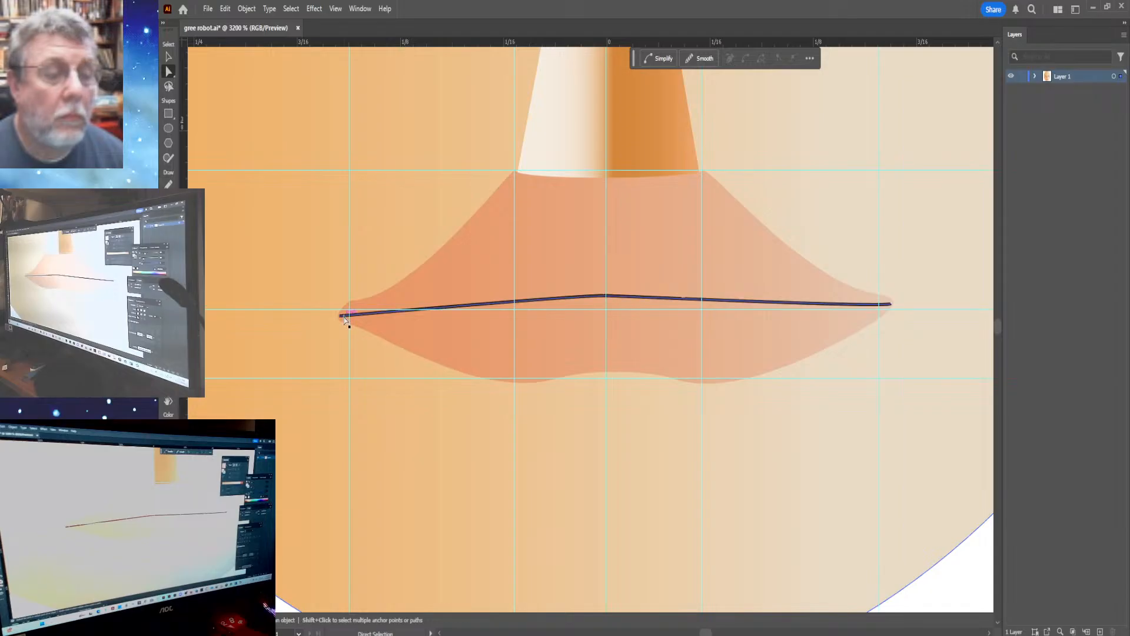
{"action": "mouse_move", "coordinate": [342, 319]}
{"action": "left_mouse_down"}
{"action": "mouse_move", "coordinate": [326, 336]}
{"action": "mouse_move", "coordinate": [341, 316]}
{"action": "left_mouse_up"}
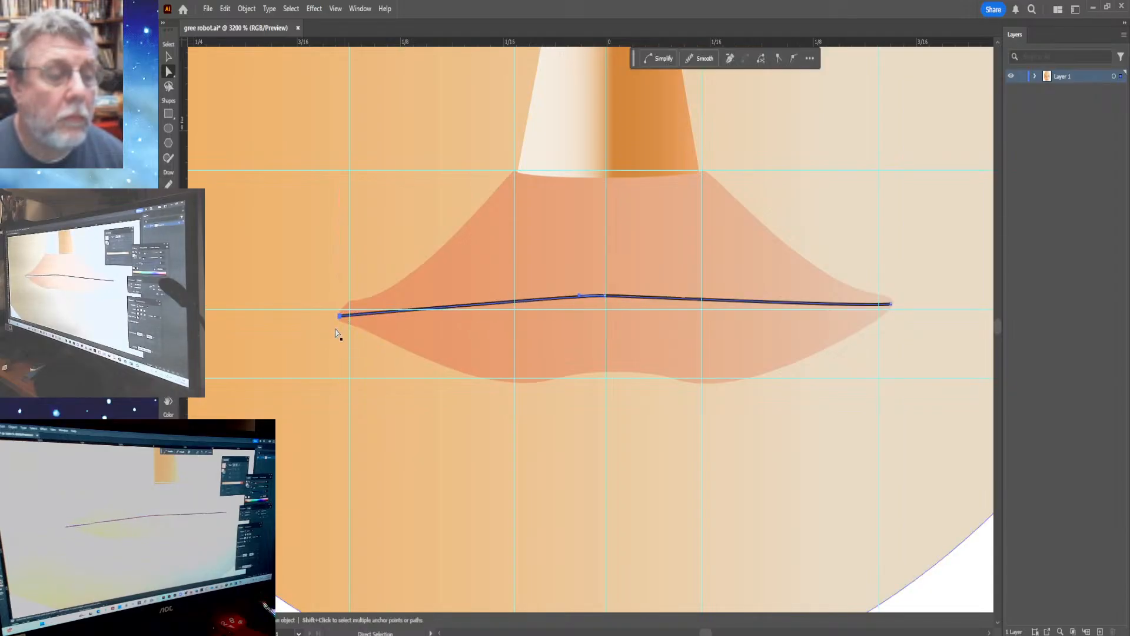
{"action": "left_click", "coordinate": [326, 313]}
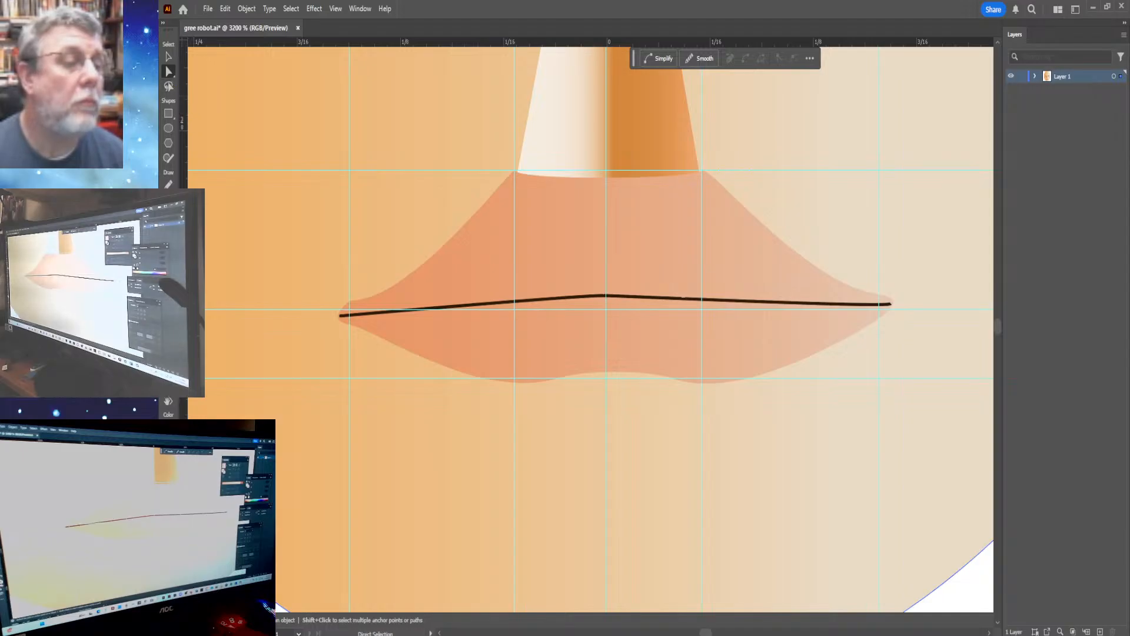
Pull direction handles out of the lip line's left end anchor with the Anchor Point tool and level them horizontally.
{"action": "key", "text": "shift+c"}
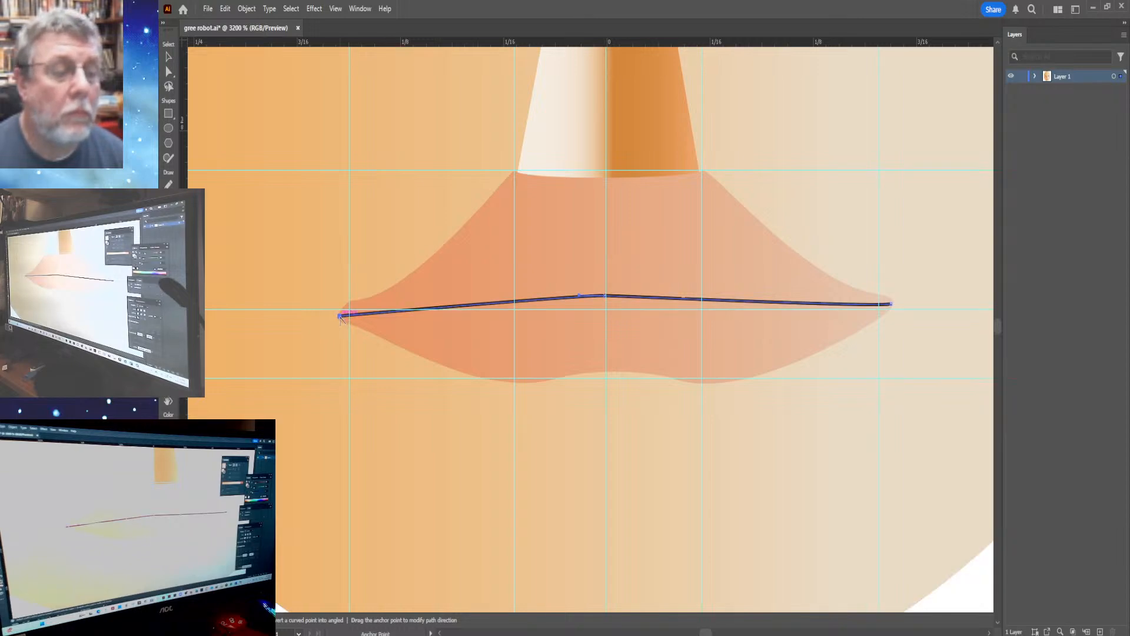
{"action": "left_click_drag", "start_coordinate": [340, 317], "coordinate": [361, 310]}
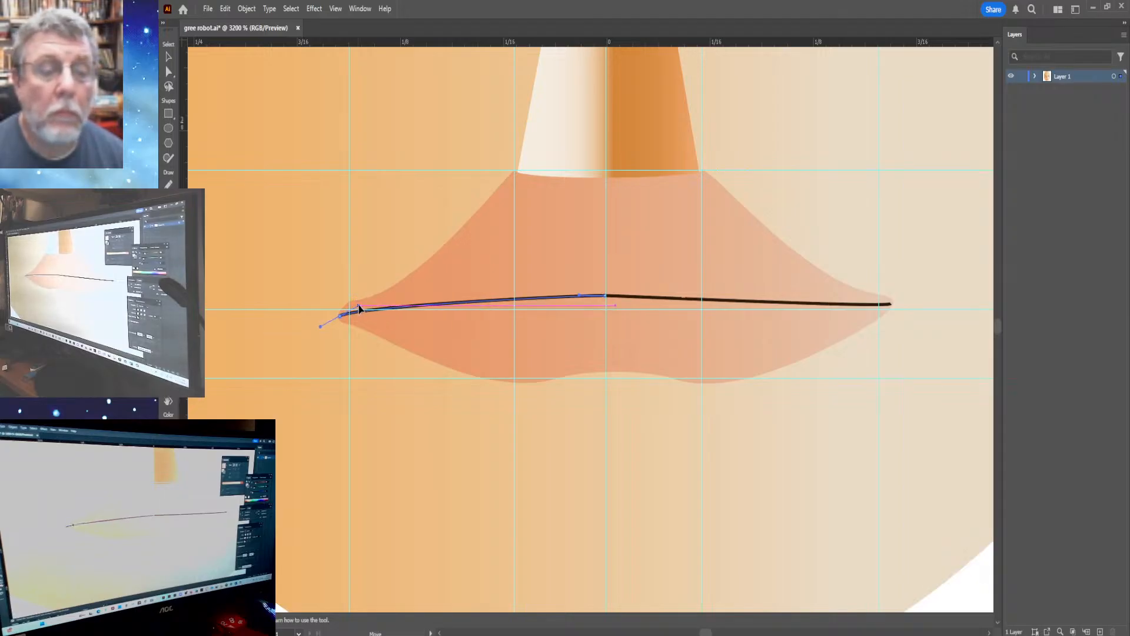
{"action": "left_click_drag", "start_coordinate": [360, 309], "coordinate": [361, 320]}
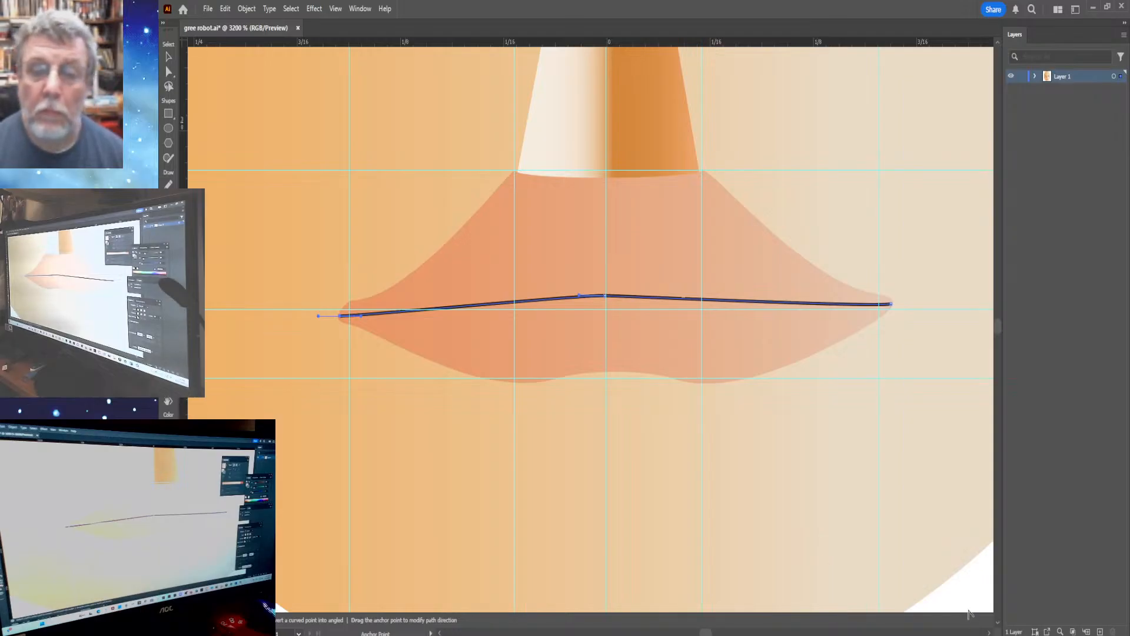
{"action": "left_click", "coordinate": [172, 56]}
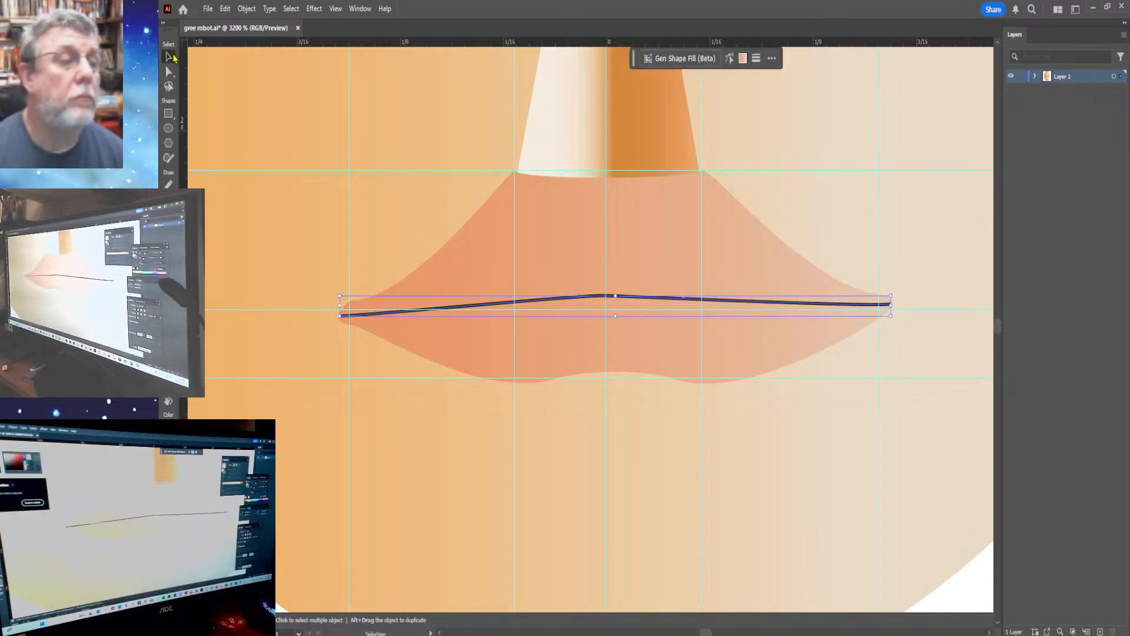
{"action": "key", "text": "ctrl+shift+a"}
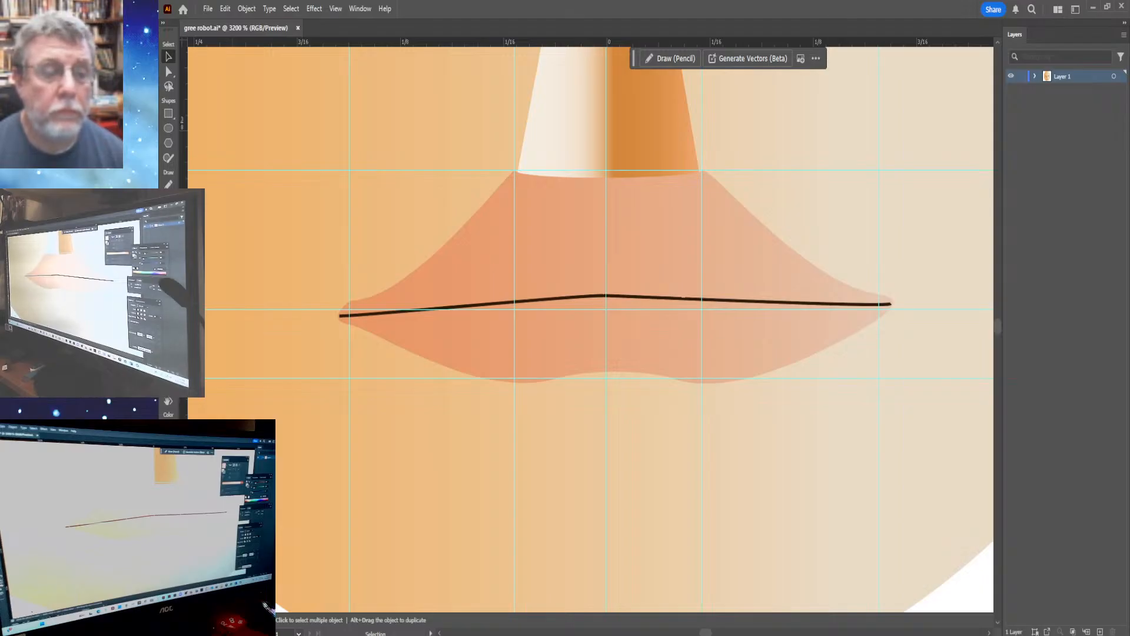
Deselect the lip line and hide the guides to check the finished mouth on the whole face.
{"action": "key", "text": "a"}
{"action": "key", "text": "v"}
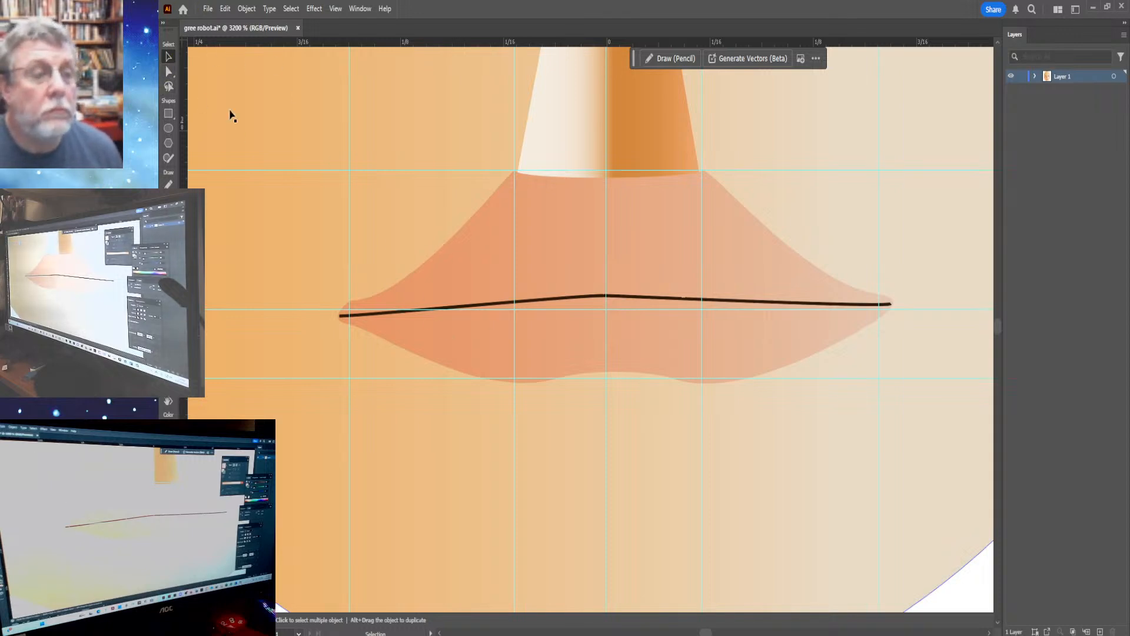
{"action": "left_click", "coordinate": [489, 308]}
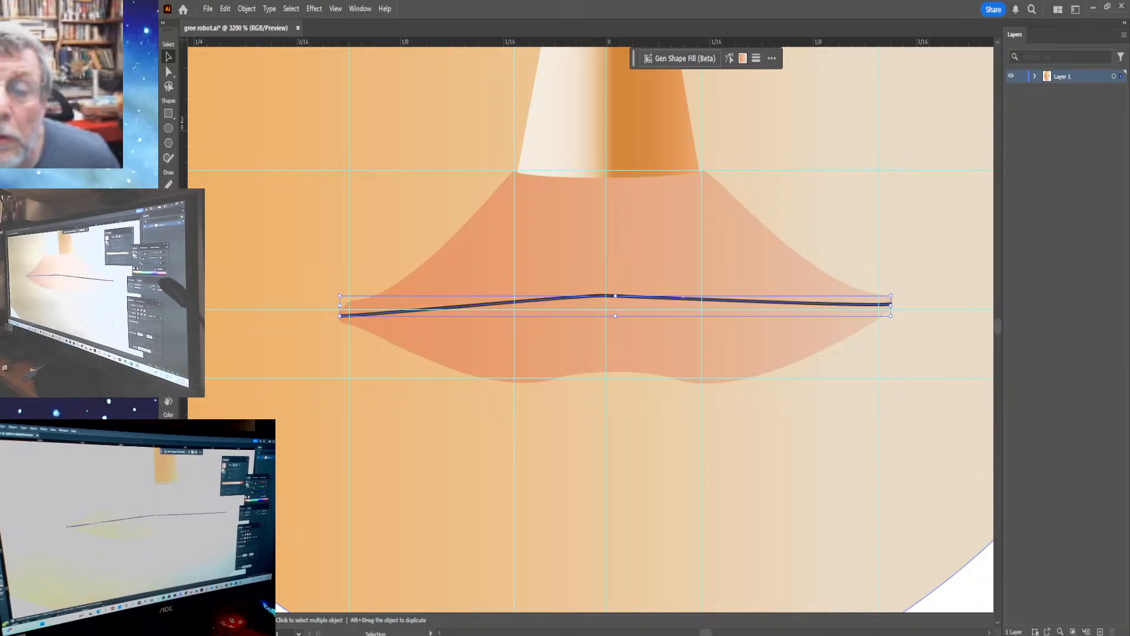
{"action": "left_click", "coordinate": [585, 591]}
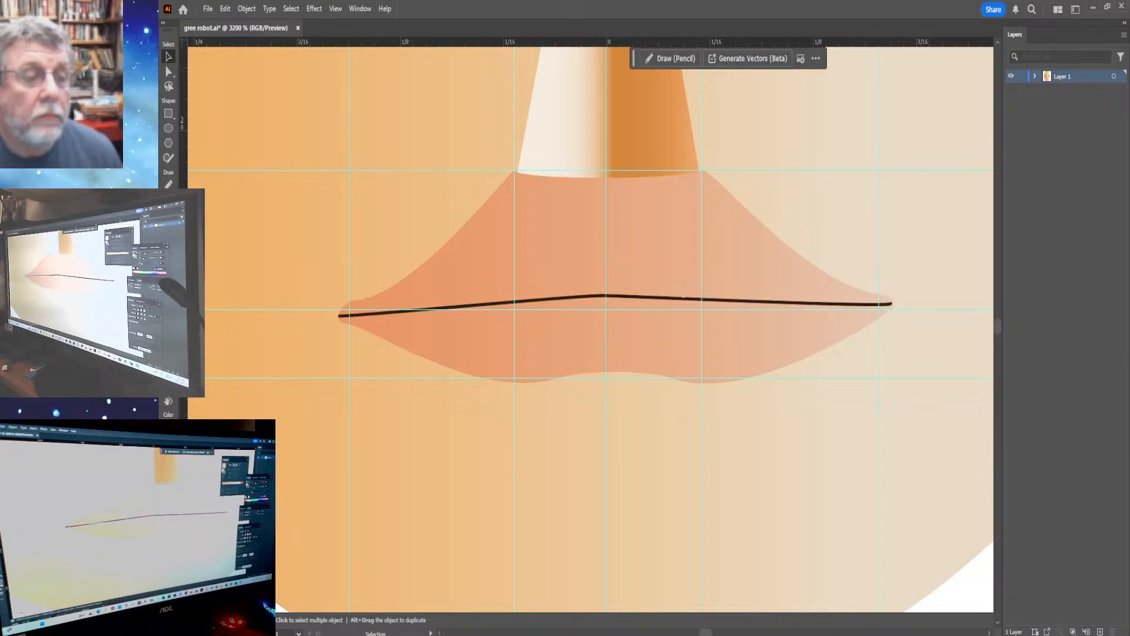
{"action": "key", "text": "ctrl+0"}
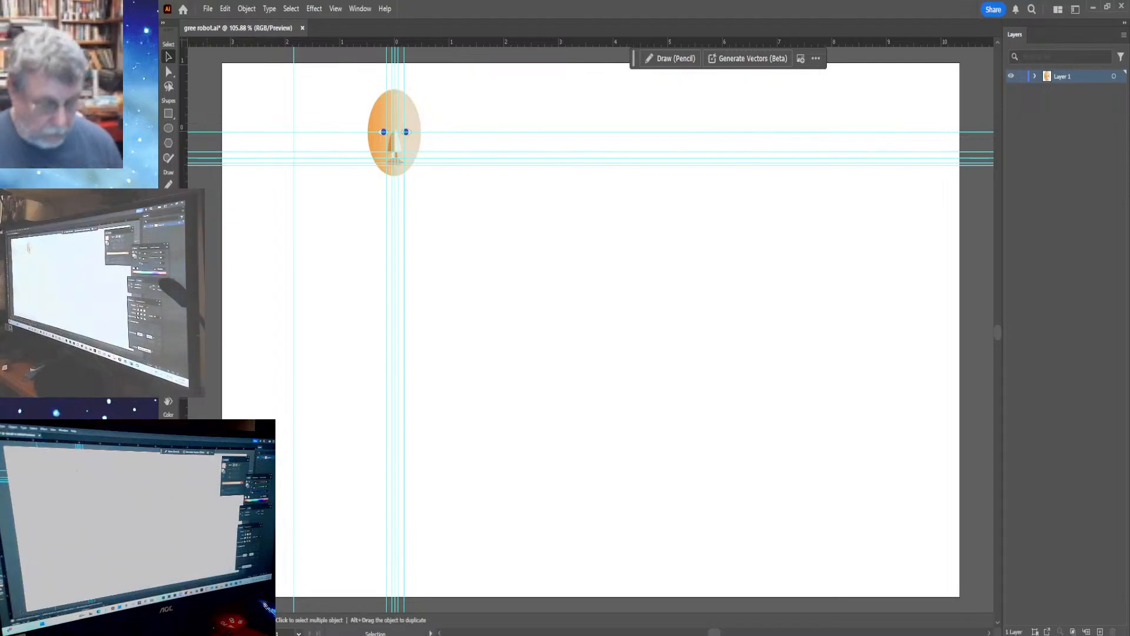
{"action": "key", "text": "ctrl+semicolon"}
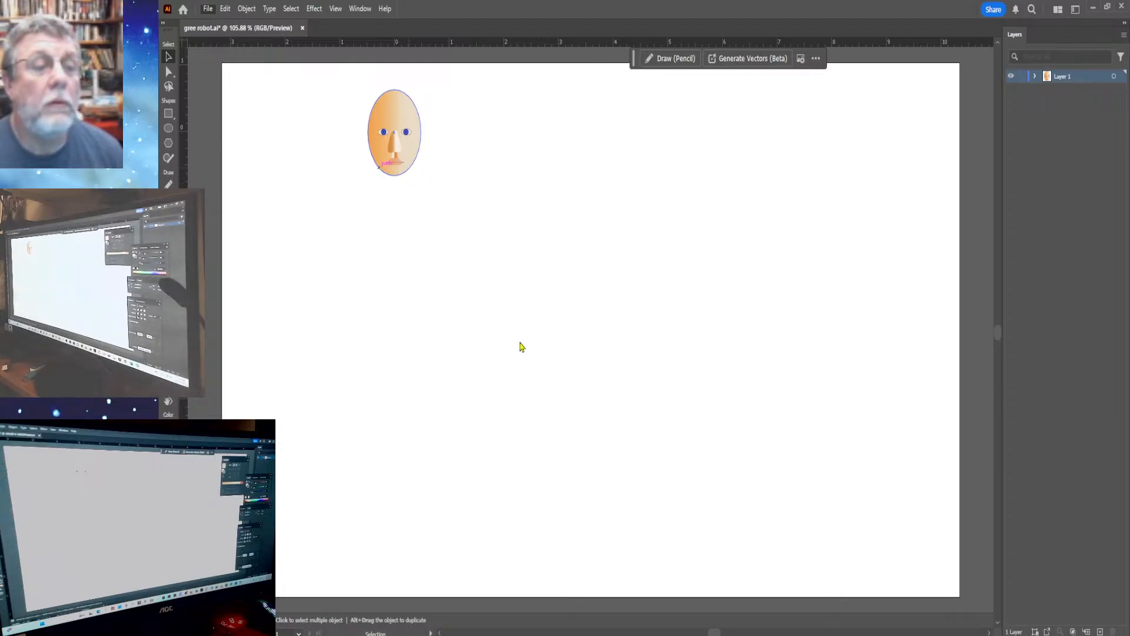
Save the gree robot.ai drawing and take a closer look at the face.
{"action": "key", "text": "ctrl+s"}
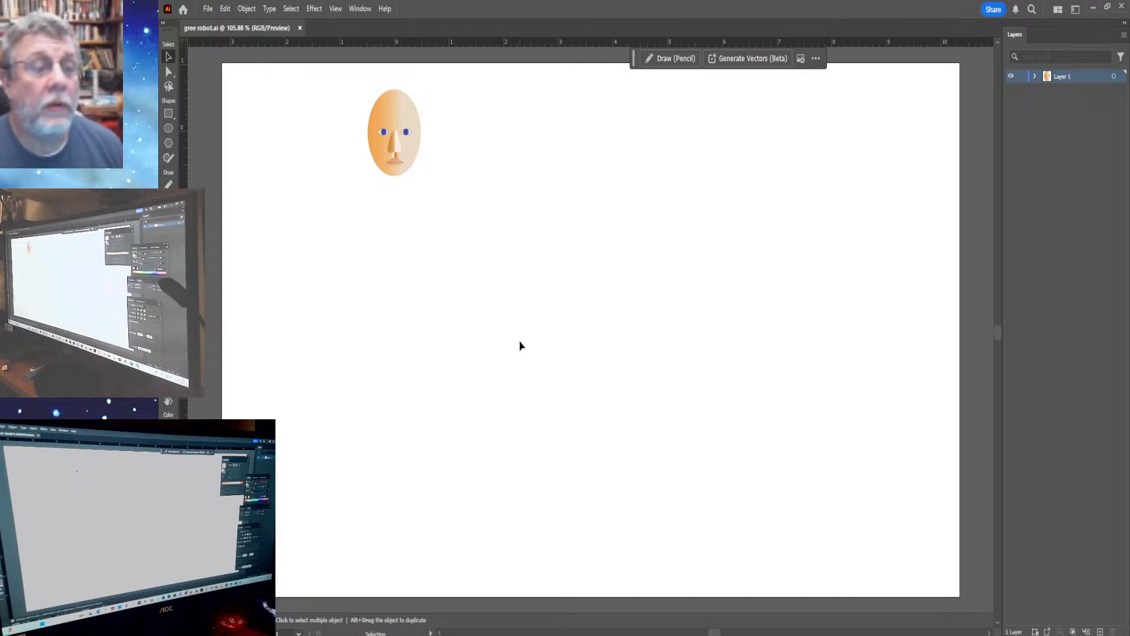
{"action": "key", "text": "z"}
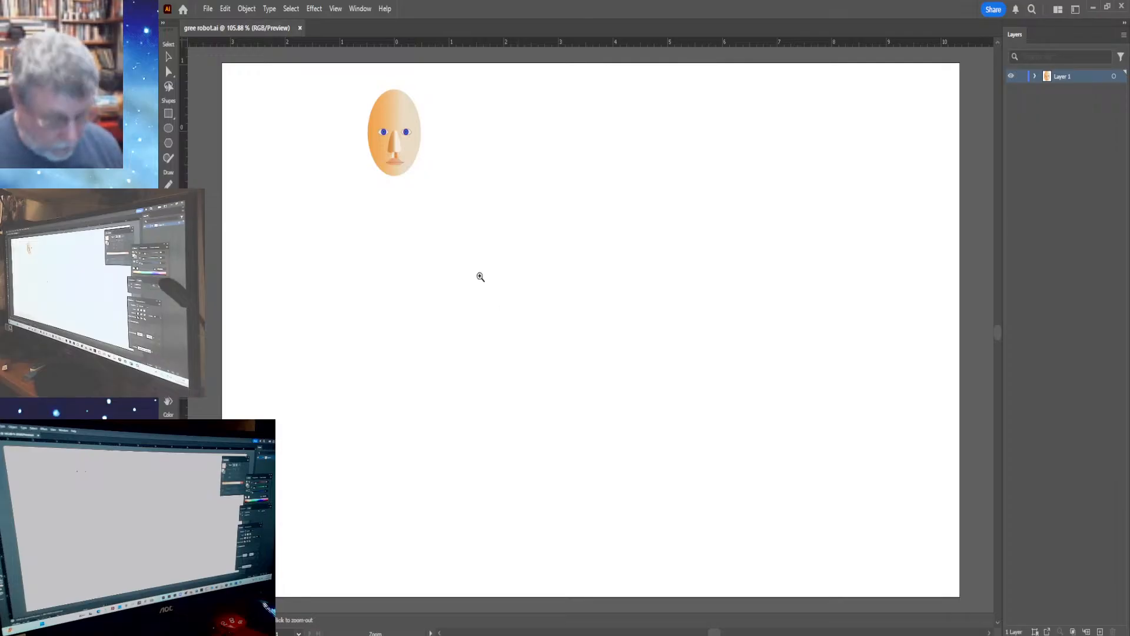
{"action": "left_click", "coordinate": [393, 138]}
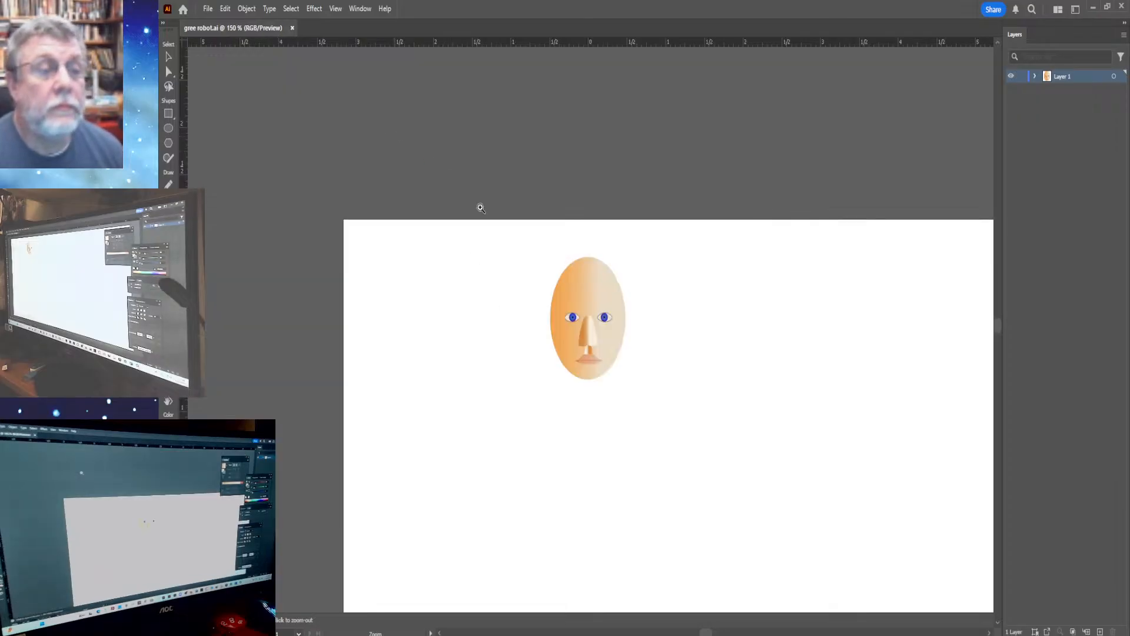
Add an anchor point on each side of the face outline's jaw, level with the mouth, using the Pen tool.
{"action": "left_click", "coordinate": [591, 318]}
{"action": "left_click", "coordinate": [591, 317]}
{"action": "left_click", "coordinate": [592, 326]}
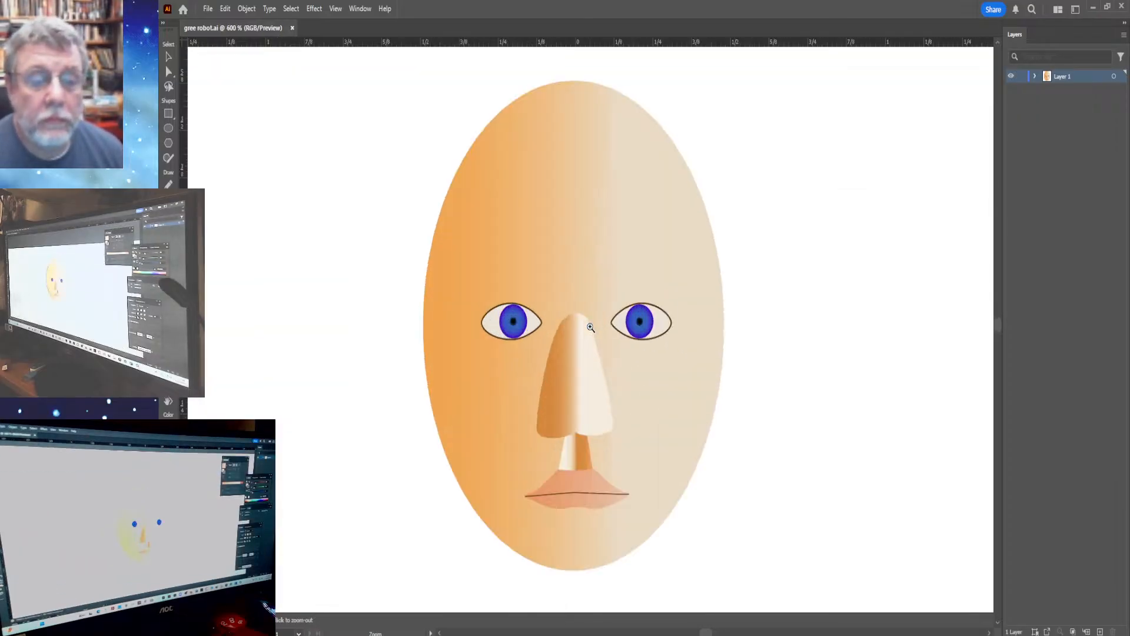
{"action": "left_click", "coordinate": [578, 331]}
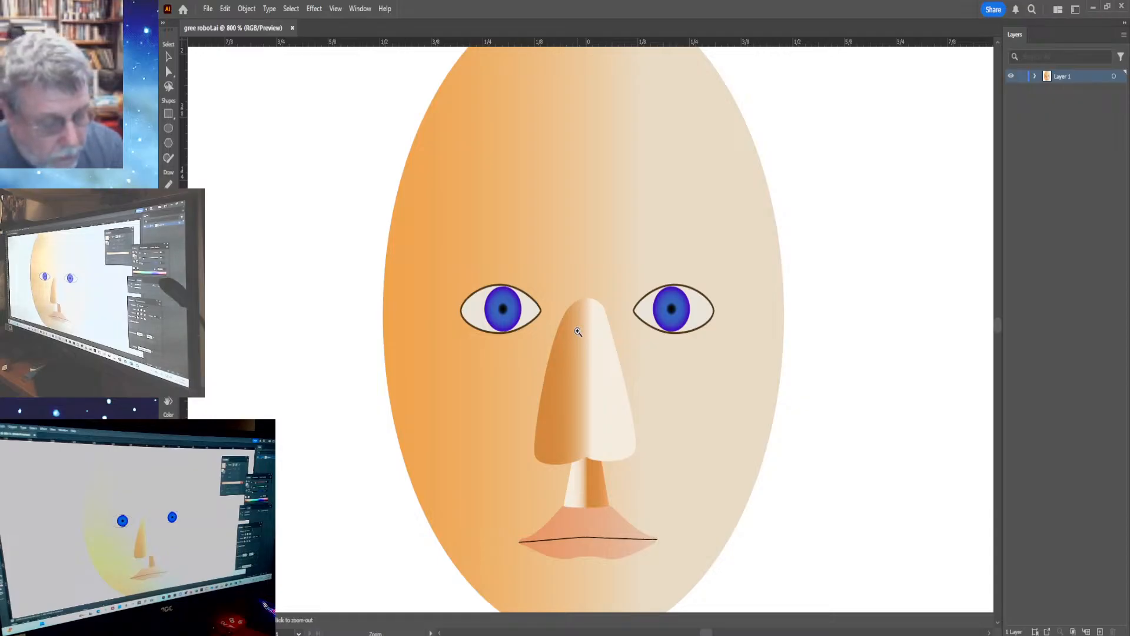
{"action": "left_click", "coordinate": [593, 382], "text": "alt"}
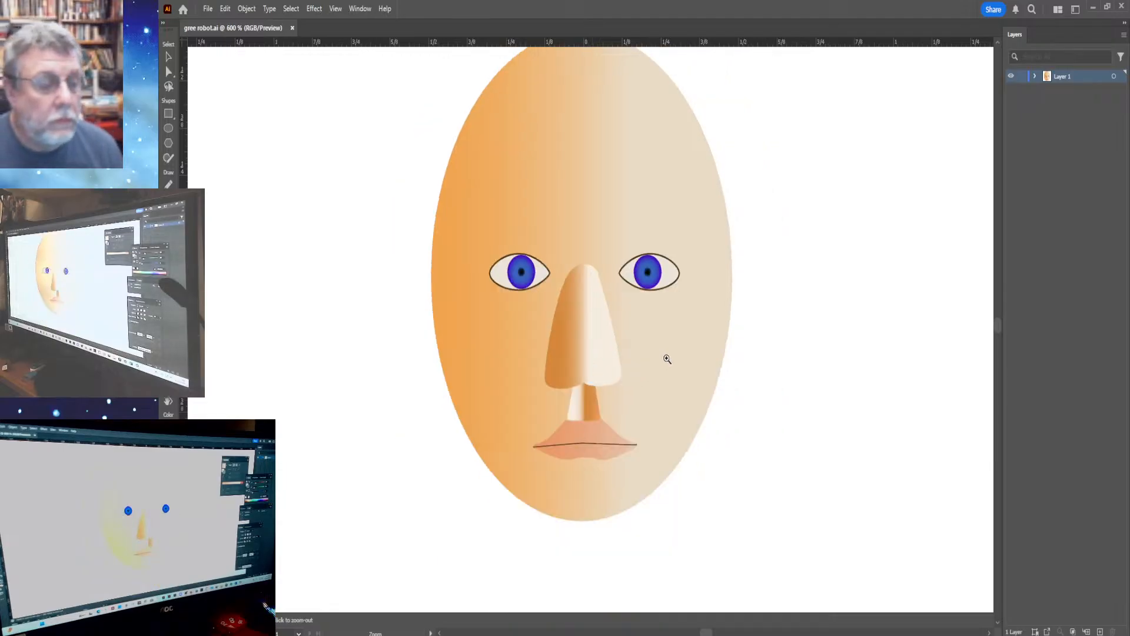
{"action": "left_click_drag", "start_coordinate": [750, 336], "coordinate": [748, 386]}
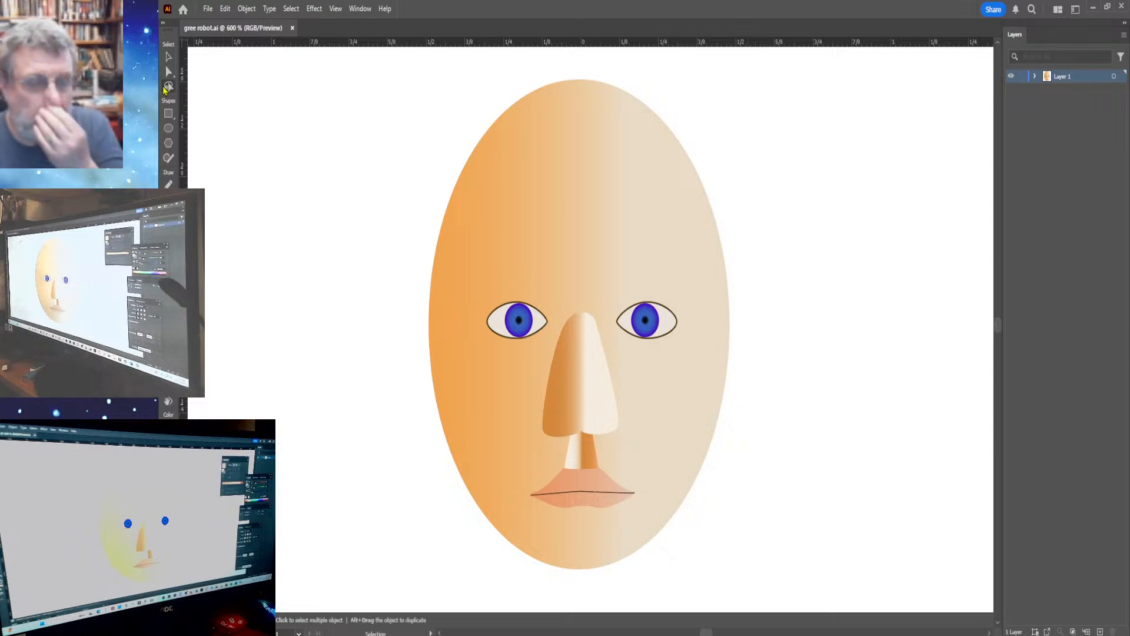
{"action": "key", "text": "shift+c"}
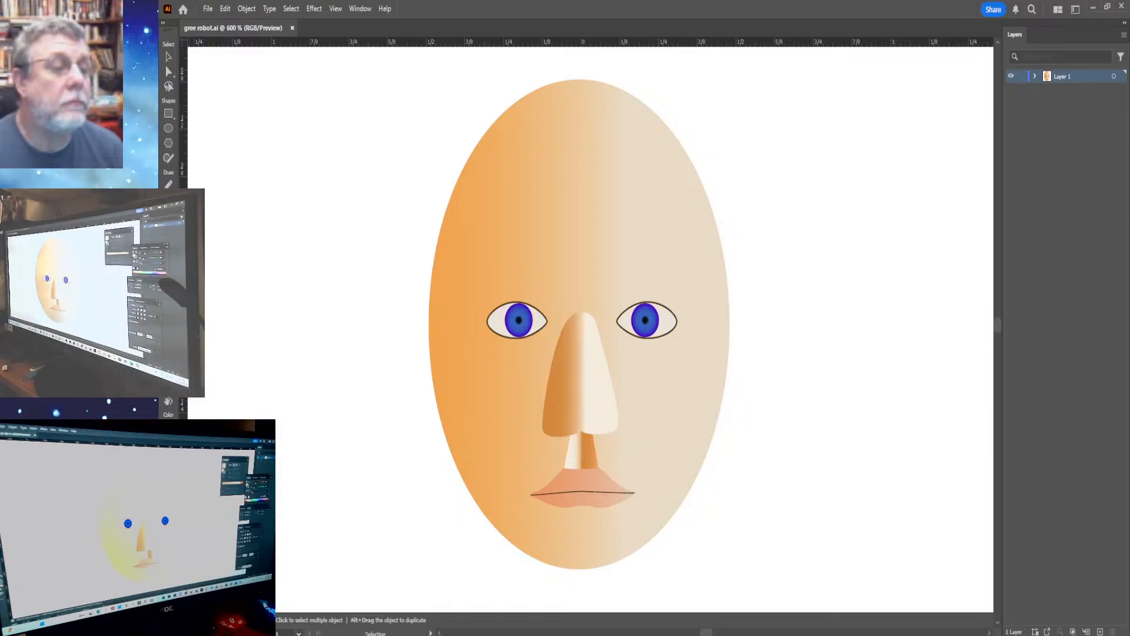
{"action": "left_click", "coordinate": [463, 478]}
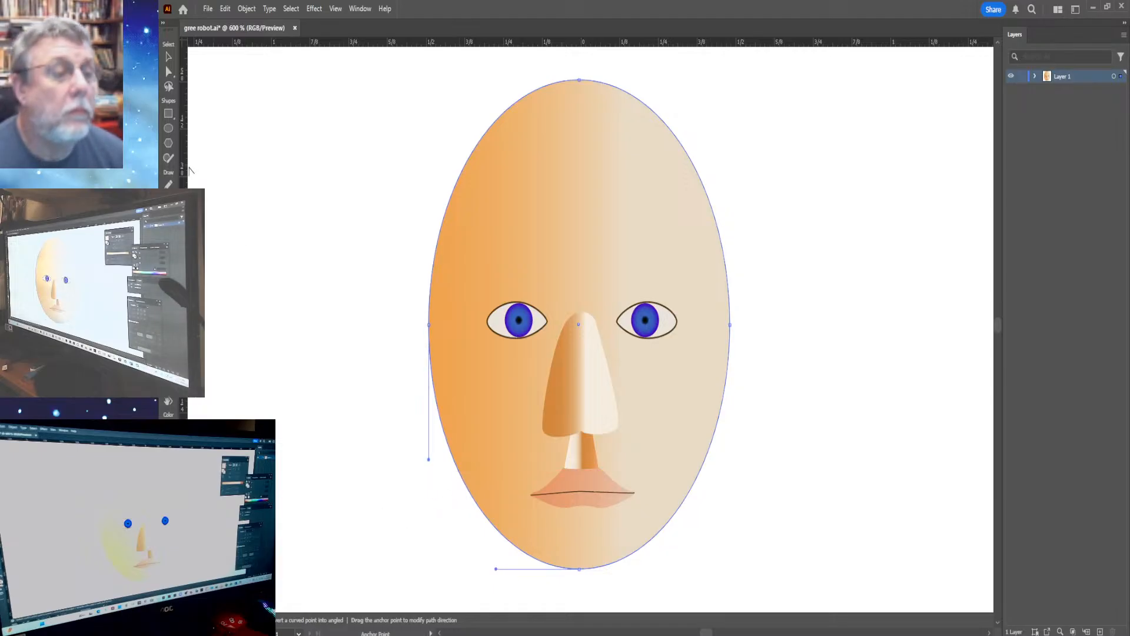
{"action": "key", "text": "v"}
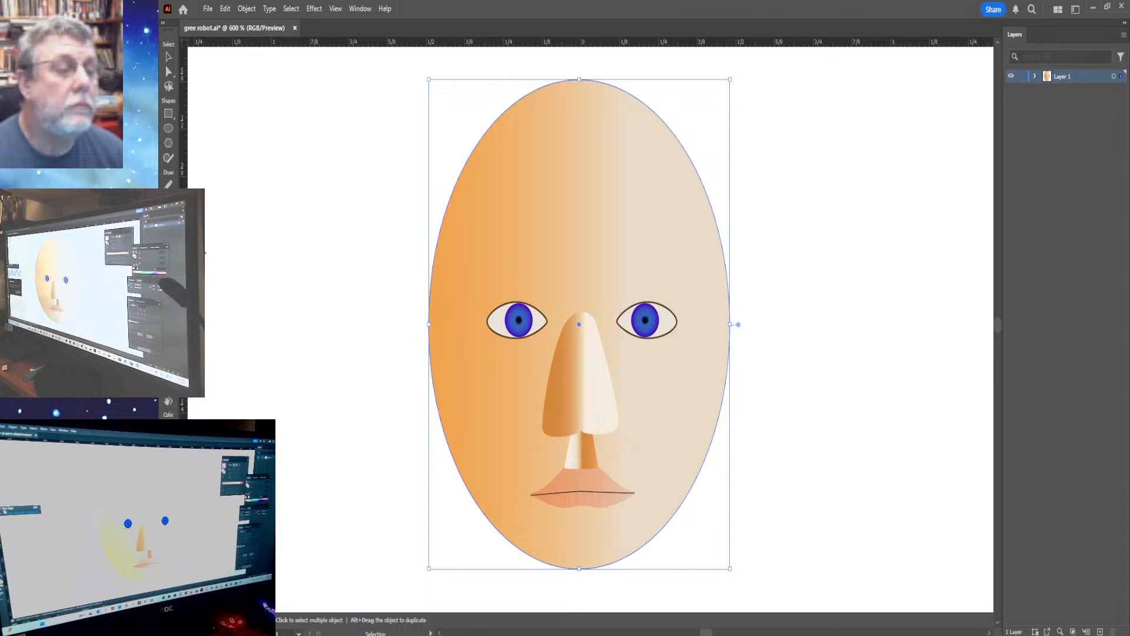
{"action": "key", "text": "p"}
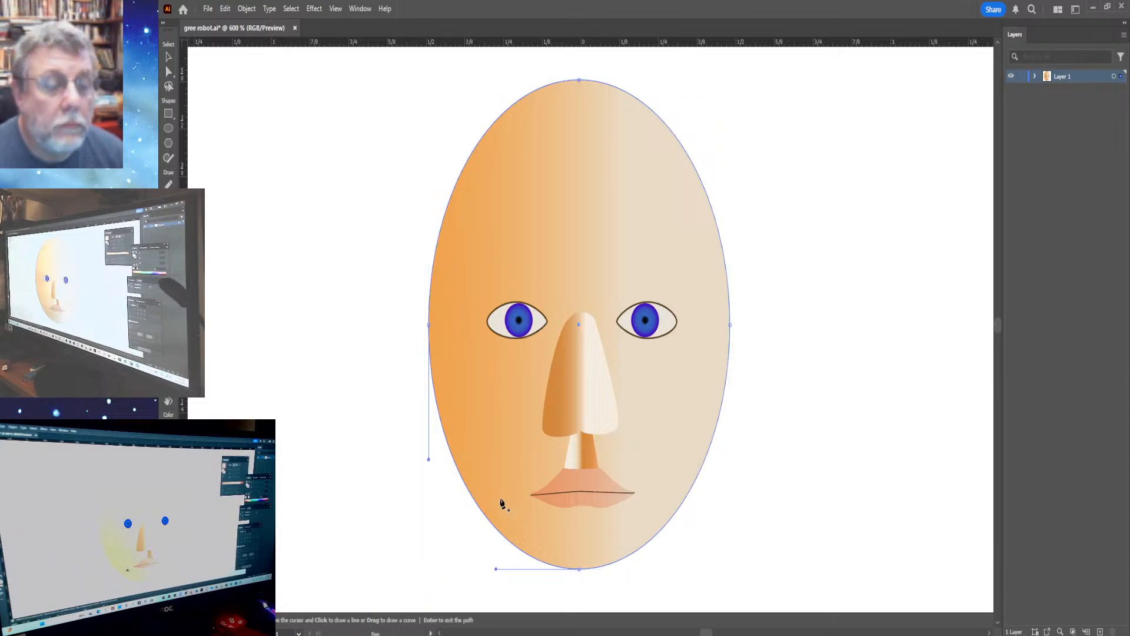
{"action": "left_click", "coordinate": [470, 493]}
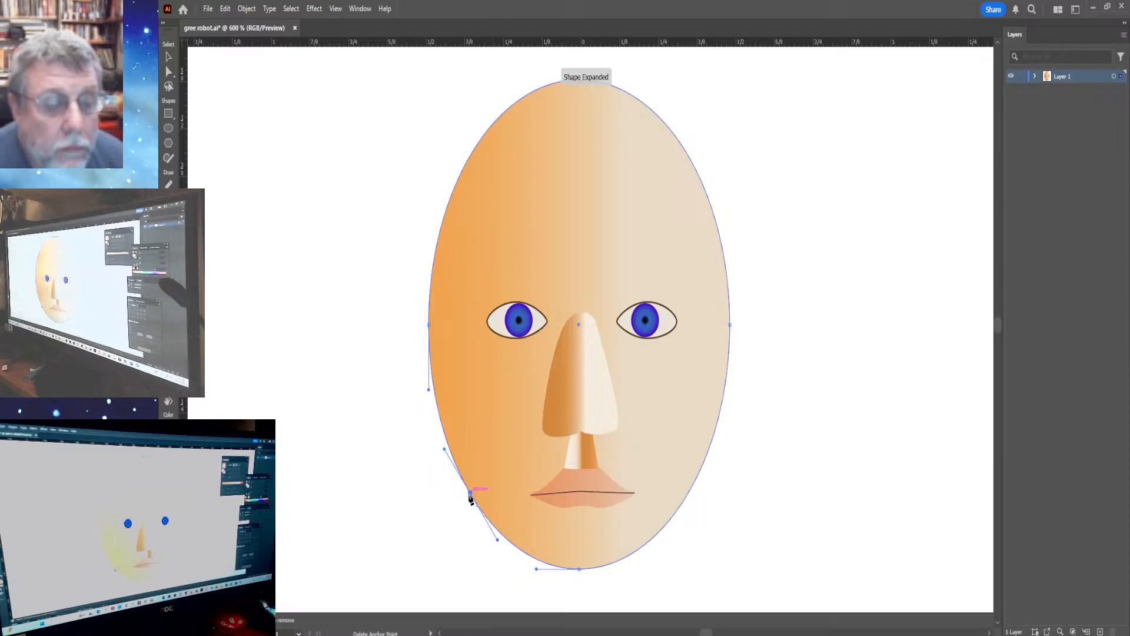
{"action": "left_click", "coordinate": [691, 489]}
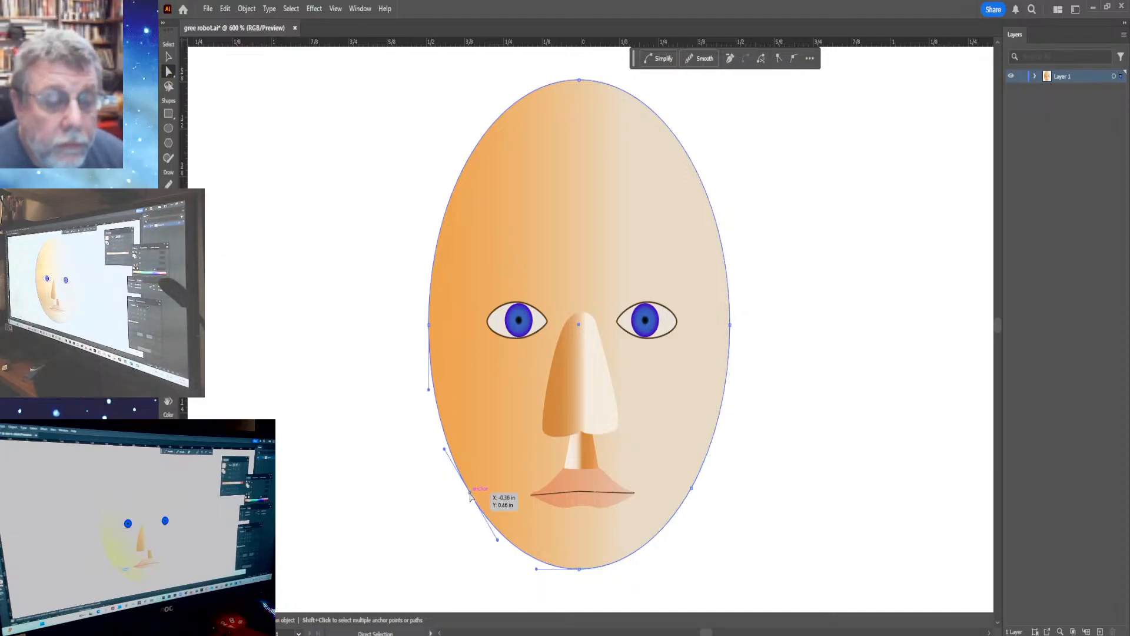
Move the two jaw anchor points slightly inward to narrow the lower face on both sides.
{"action": "left_click", "coordinate": [471, 493]}
{"action": "left_click_drag", "start_coordinate": [471, 492], "coordinate": [481, 492]}
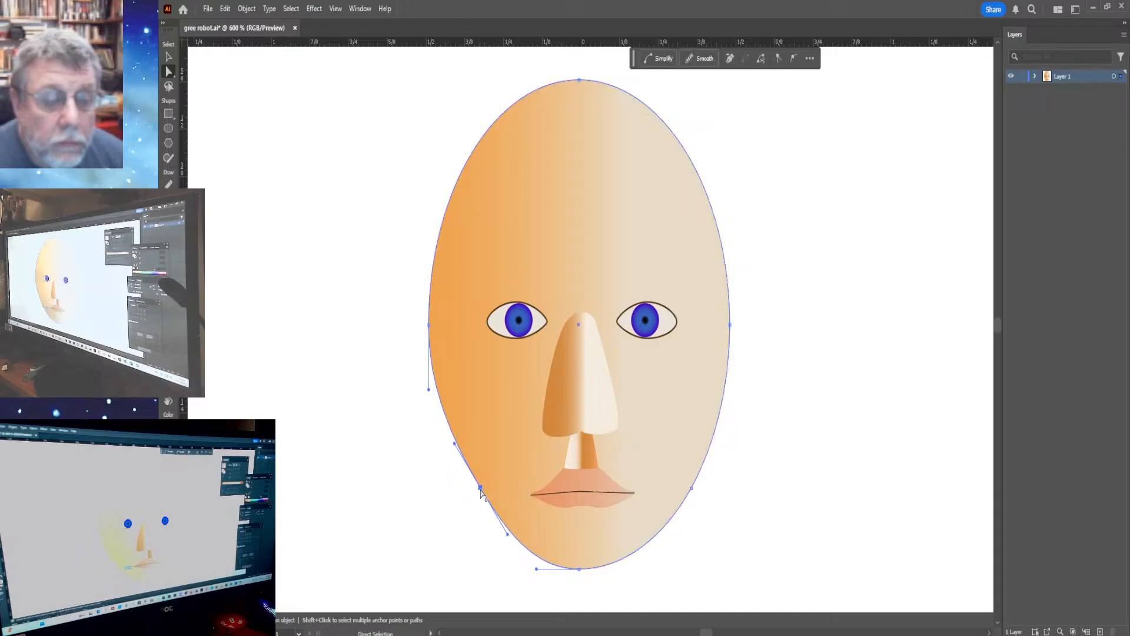
{"action": "left_click", "coordinate": [691, 491]}
{"action": "left_click_drag", "start_coordinate": [692, 491], "coordinate": [681, 490]}
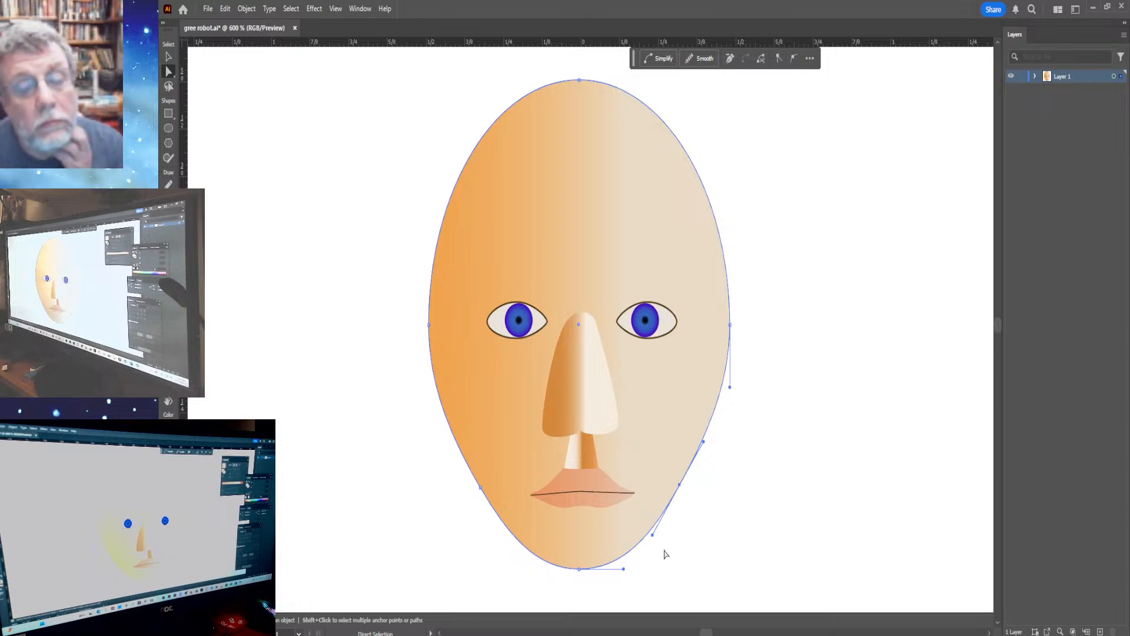
Swing the lower direction handles of both jaw anchors outward to make the chin fuller and rounder.
{"action": "left_click_drag", "start_coordinate": [652, 534], "coordinate": [663, 534]}
{"action": "left_click", "coordinate": [480, 491]}
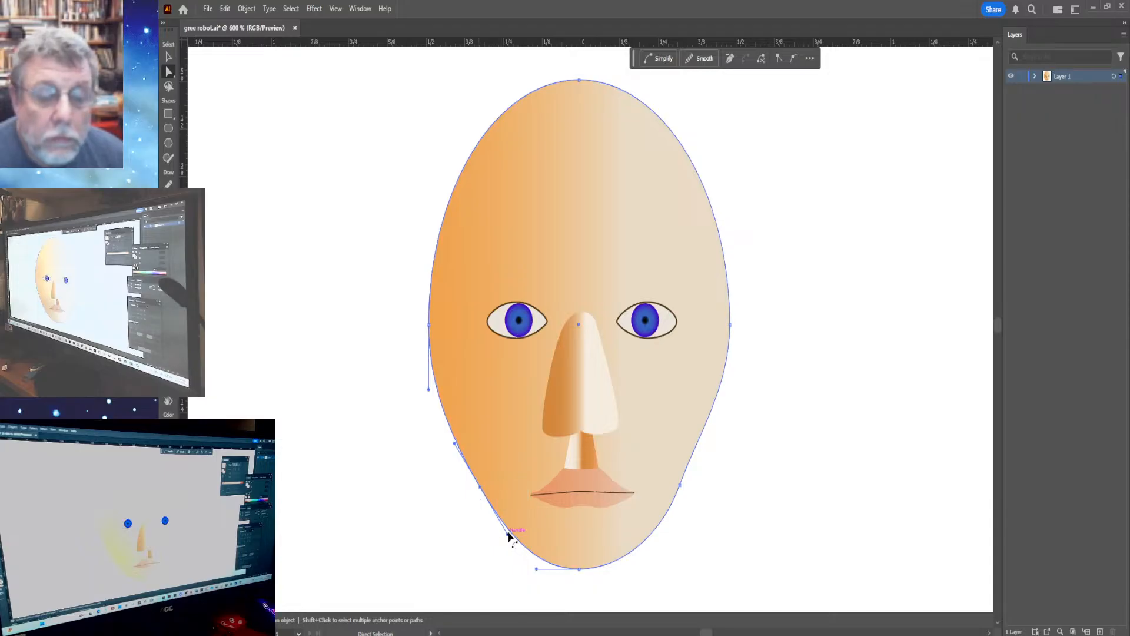
{"action": "left_click_drag", "start_coordinate": [508, 536], "coordinate": [498, 545]}
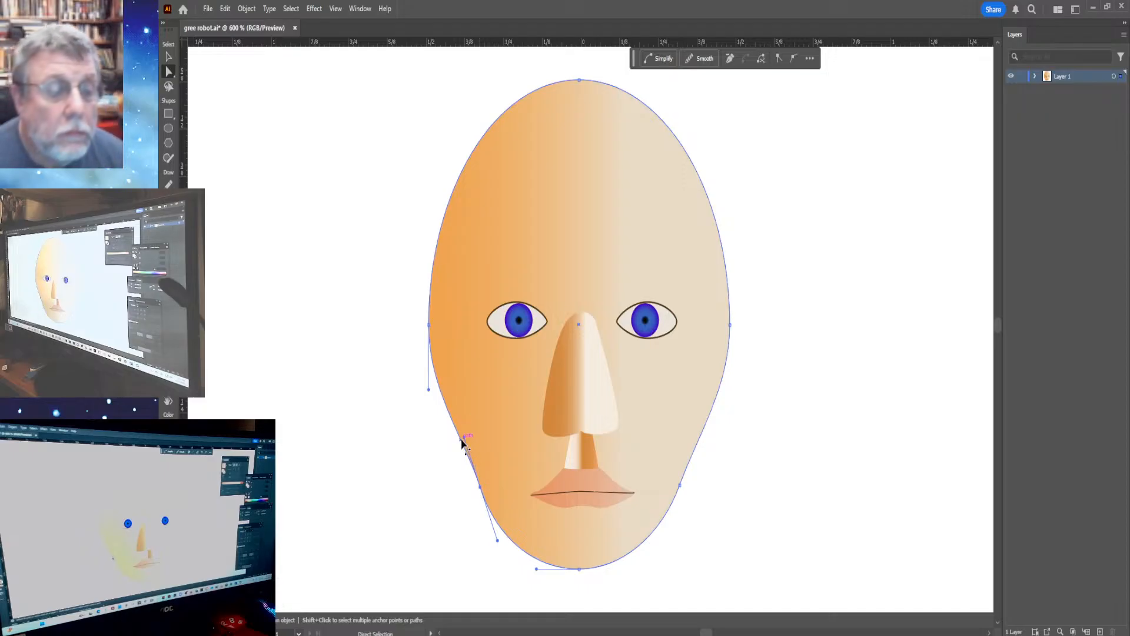
Flatten the left cheek by shortening the jaw anchor's upper handle and the eye-level anchor's lower handle.
{"action": "left_click_drag", "start_coordinate": [463, 442], "coordinate": [473, 466]}
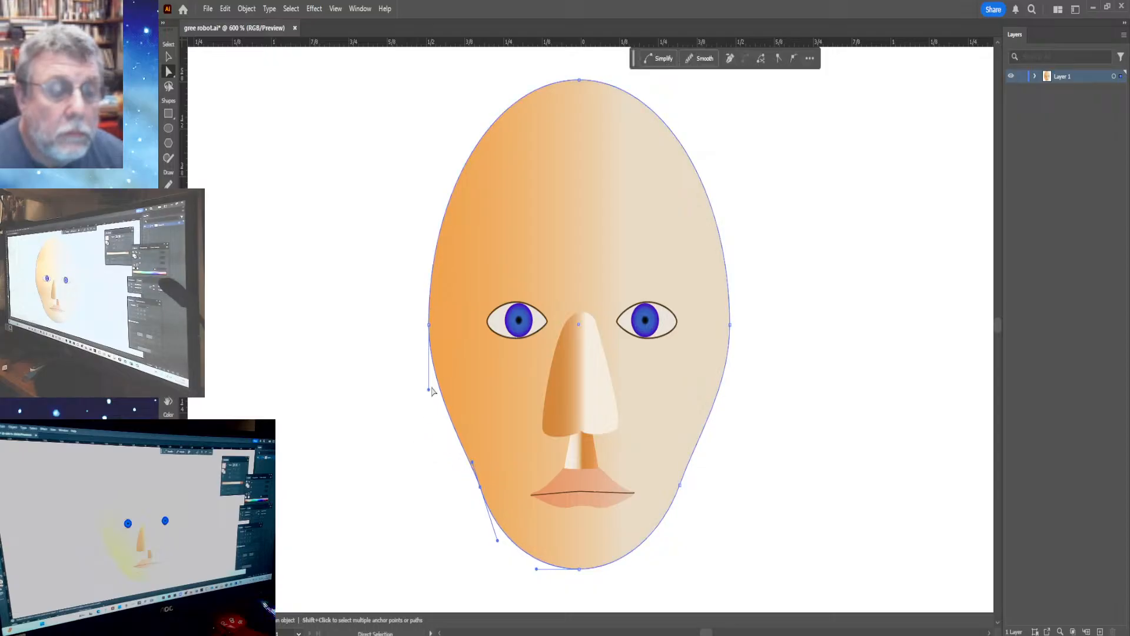
{"action": "left_click_drag", "start_coordinate": [429, 391], "coordinate": [430, 367]}
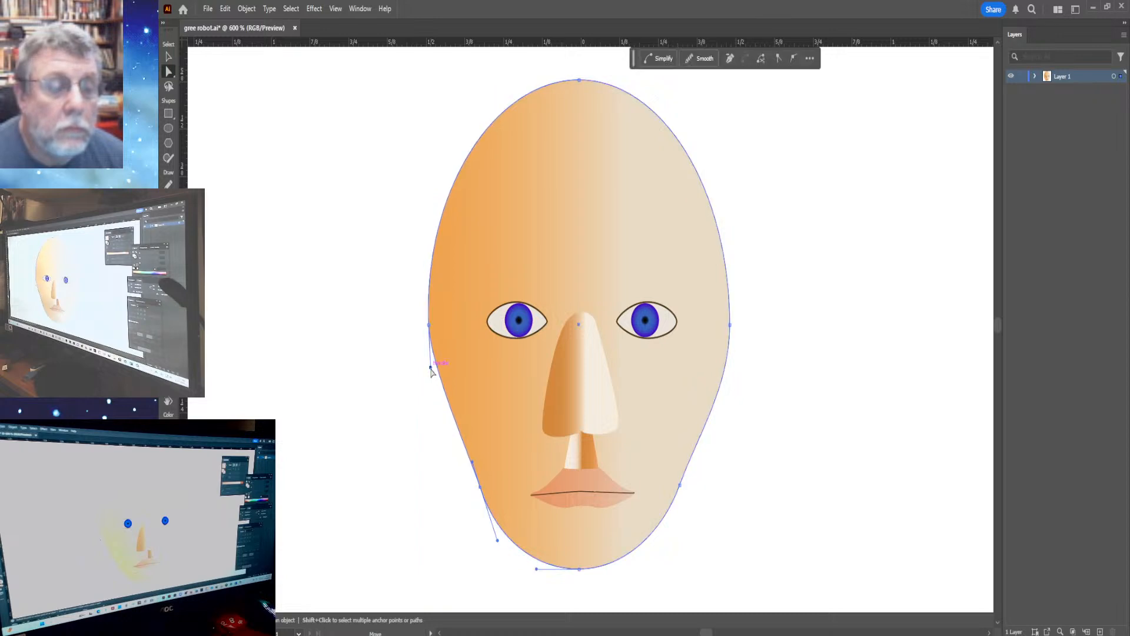
{"action": "left_click", "coordinate": [680, 486]}
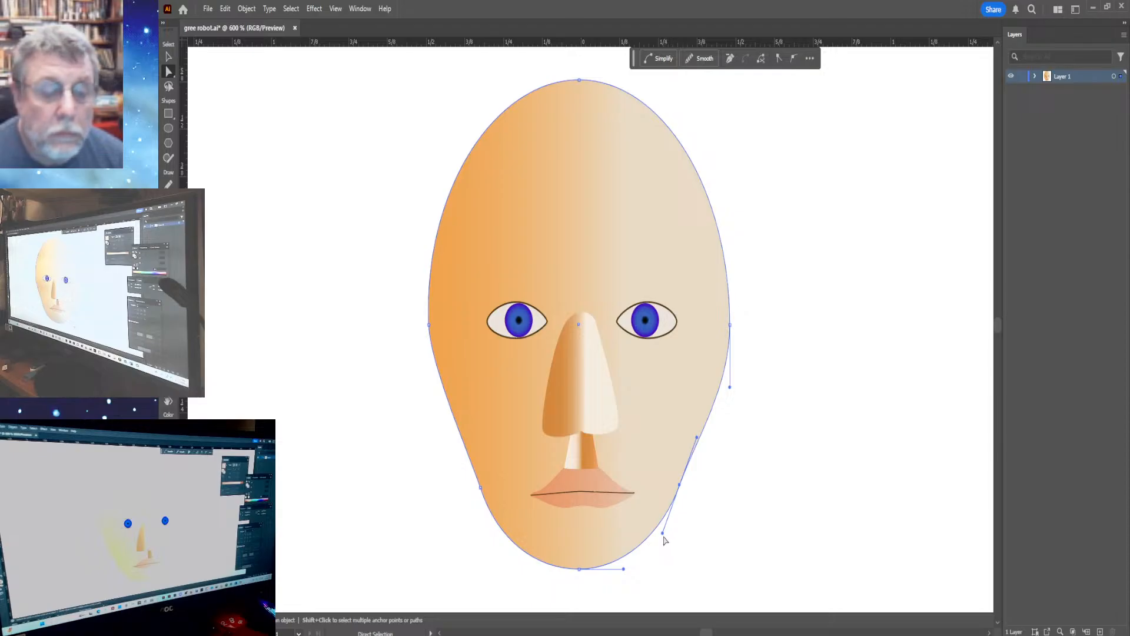
{"action": "left_click", "coordinate": [480, 487]}
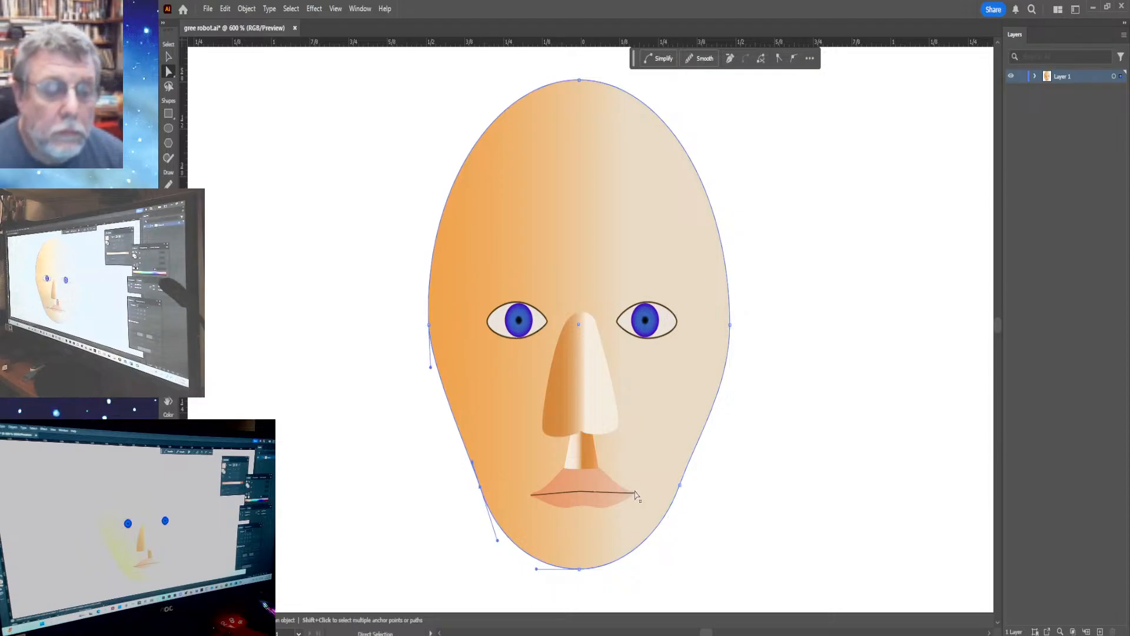
Flatten the right cheek to match by shortening the jaw anchor's upper handle and the eye-level anchor's lower handle.
{"action": "left_click", "coordinate": [680, 486]}
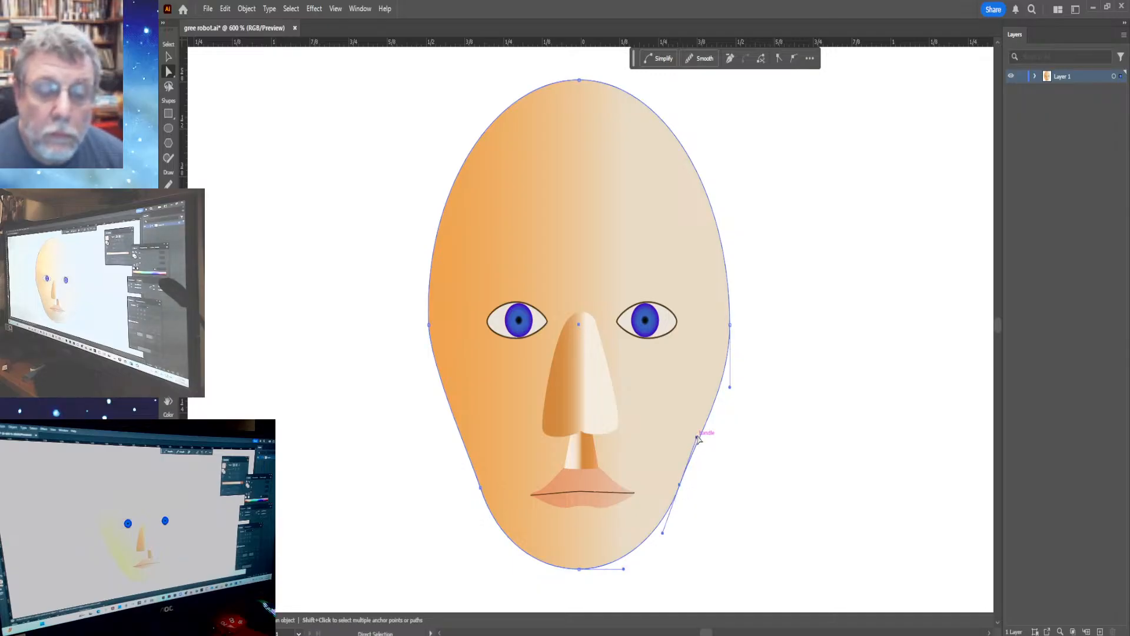
{"action": "left_click_drag", "start_coordinate": [699, 438], "coordinate": [689, 459]}
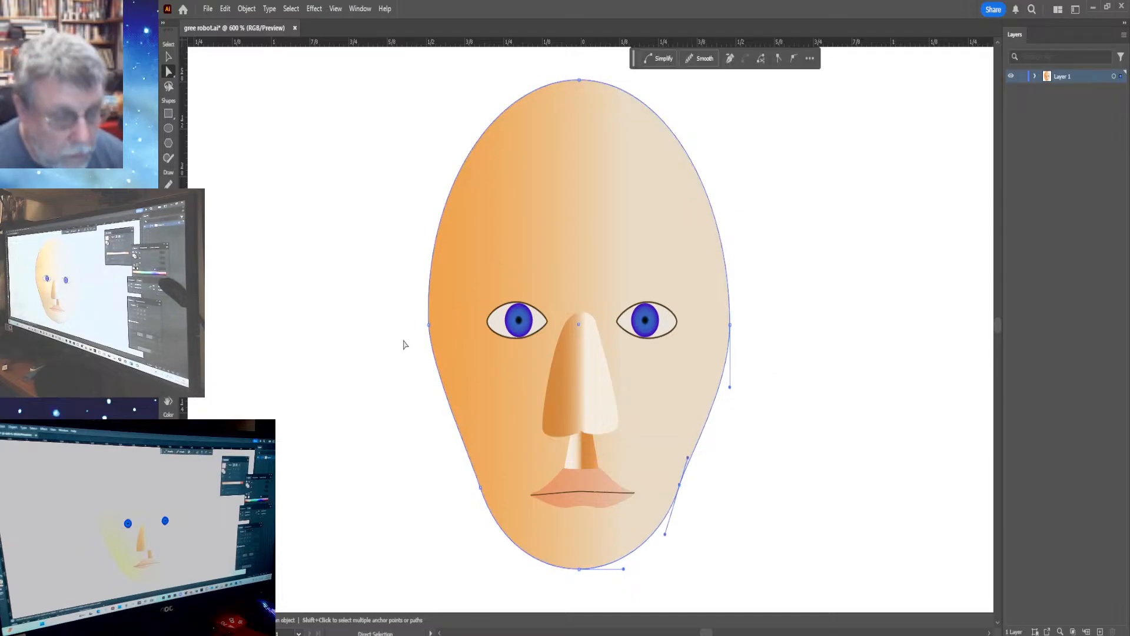
{"action": "left_click", "coordinate": [459, 339]}
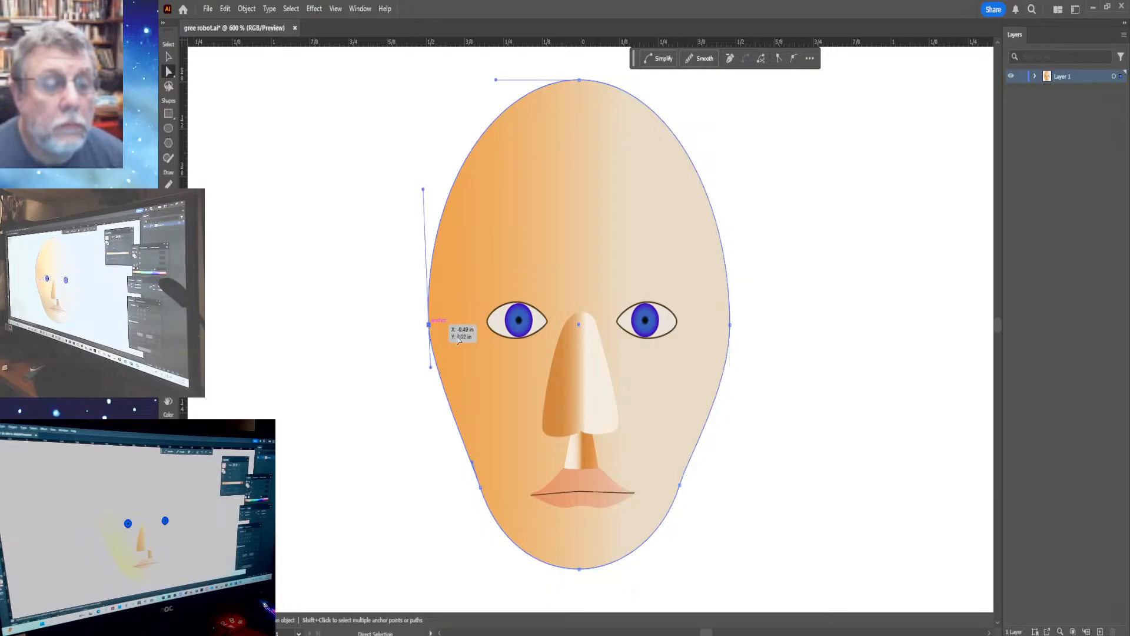
{"action": "left_click", "coordinate": [730, 324]}
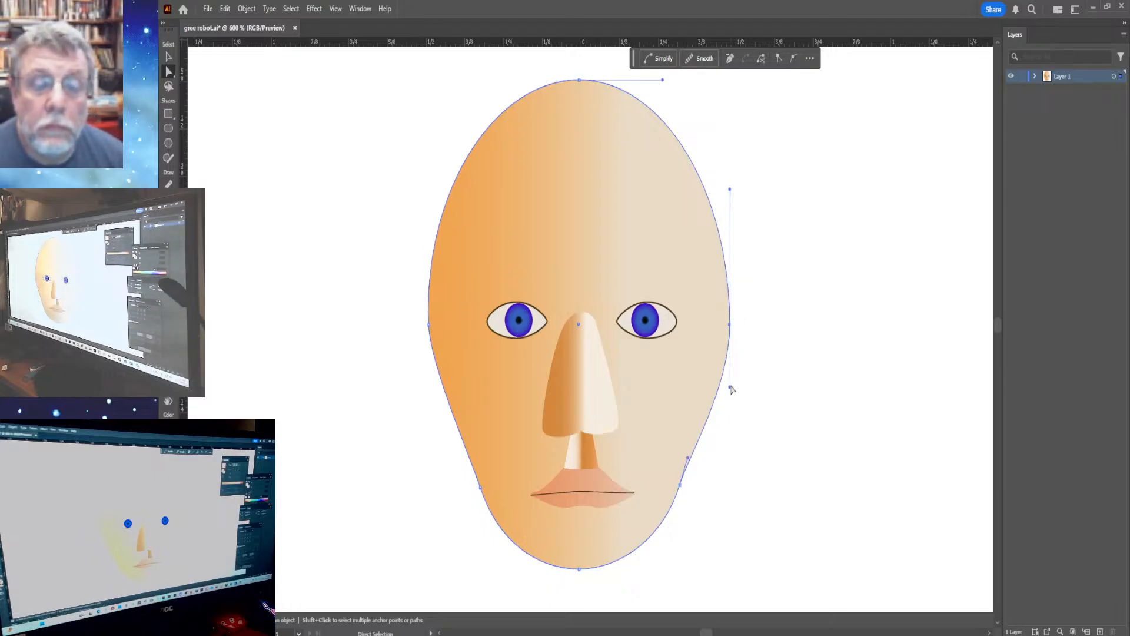
{"action": "left_click_drag", "start_coordinate": [731, 389], "coordinate": [730, 357]}
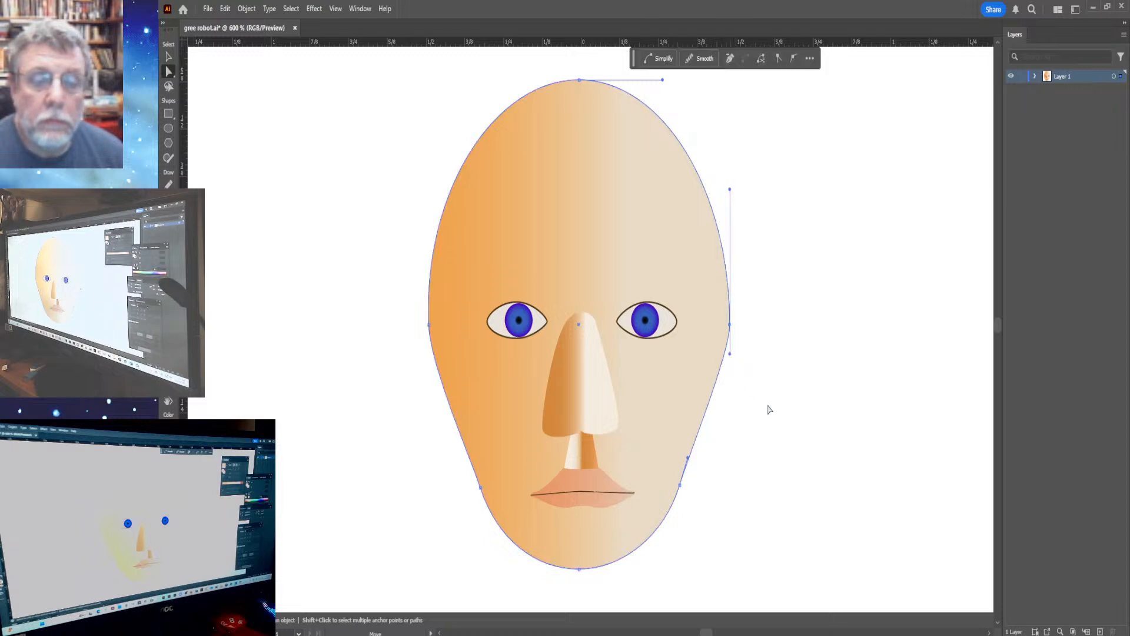
{"action": "left_click", "coordinate": [802, 432]}
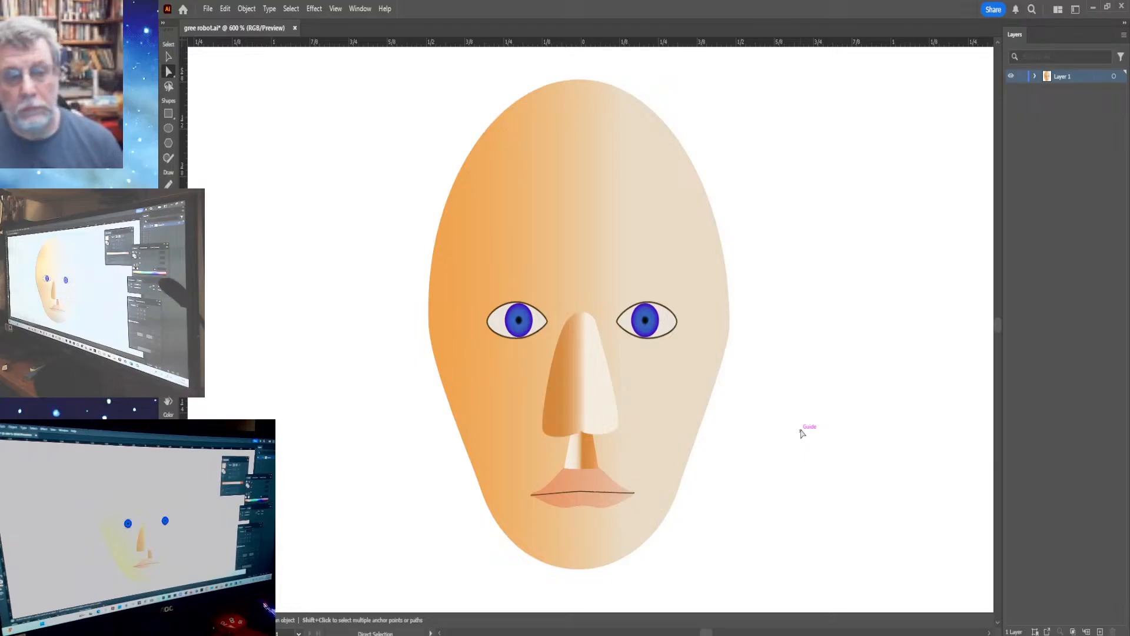
Adjust the direction handles of the left eye-level anchor, bringing the upper one nearly vertical to smooth the temple.
{"action": "left_click", "coordinate": [430, 354]}
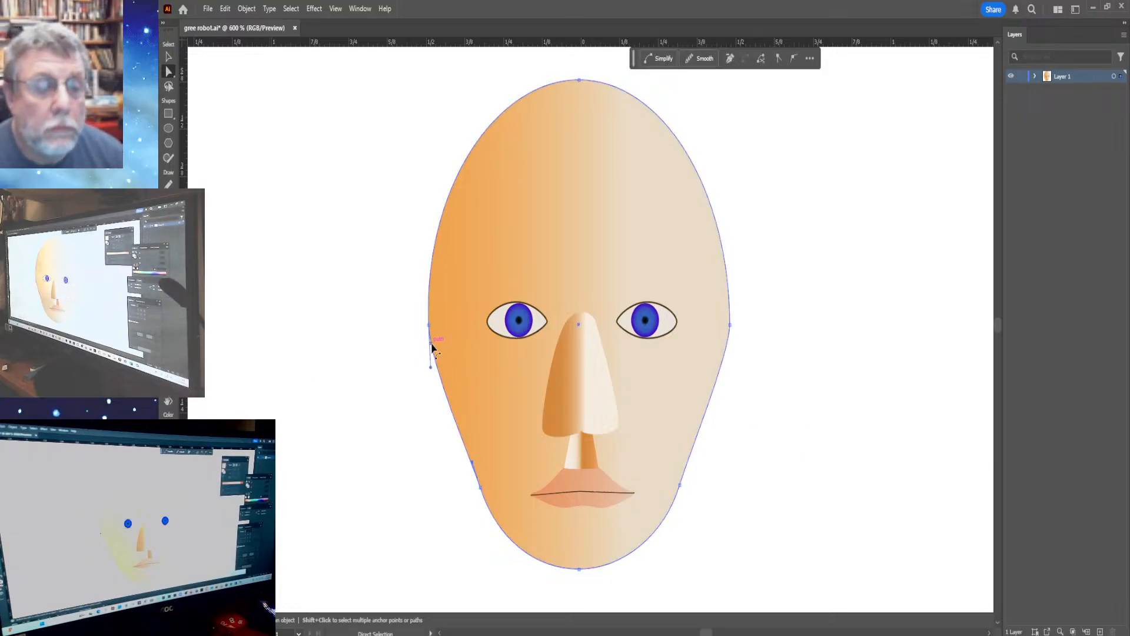
{"action": "left_click", "coordinate": [434, 373]}
{"action": "left_click_drag", "start_coordinate": [434, 373], "coordinate": [437, 373]}
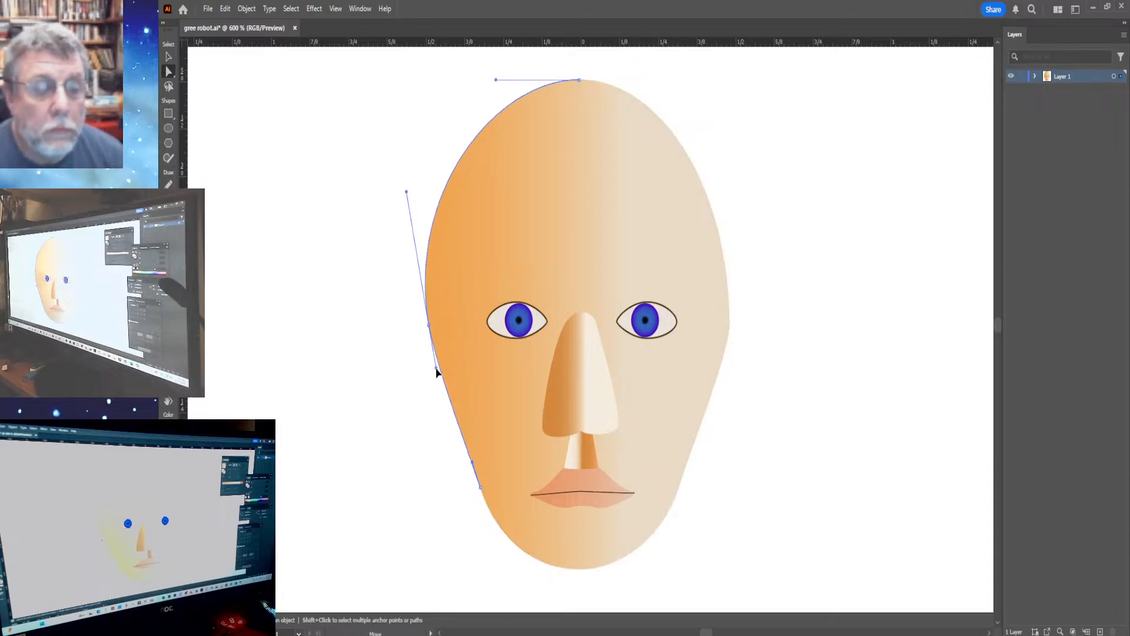
{"action": "left_click", "coordinate": [399, 445]}
{"action": "left_click", "coordinate": [429, 336]}
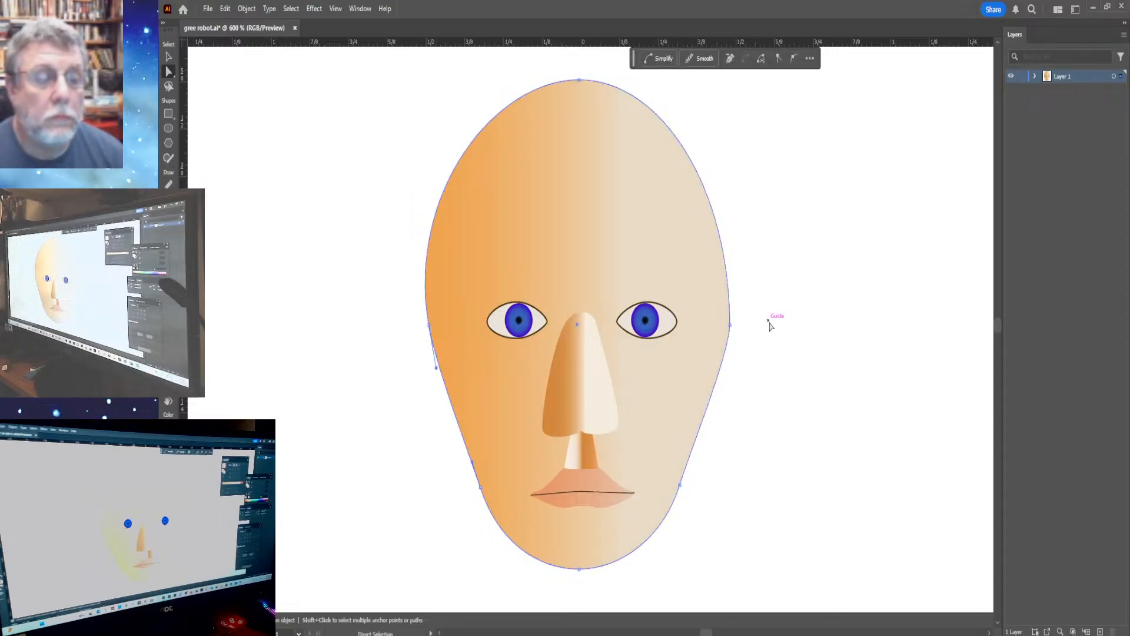
{"action": "left_click", "coordinate": [730, 325]}
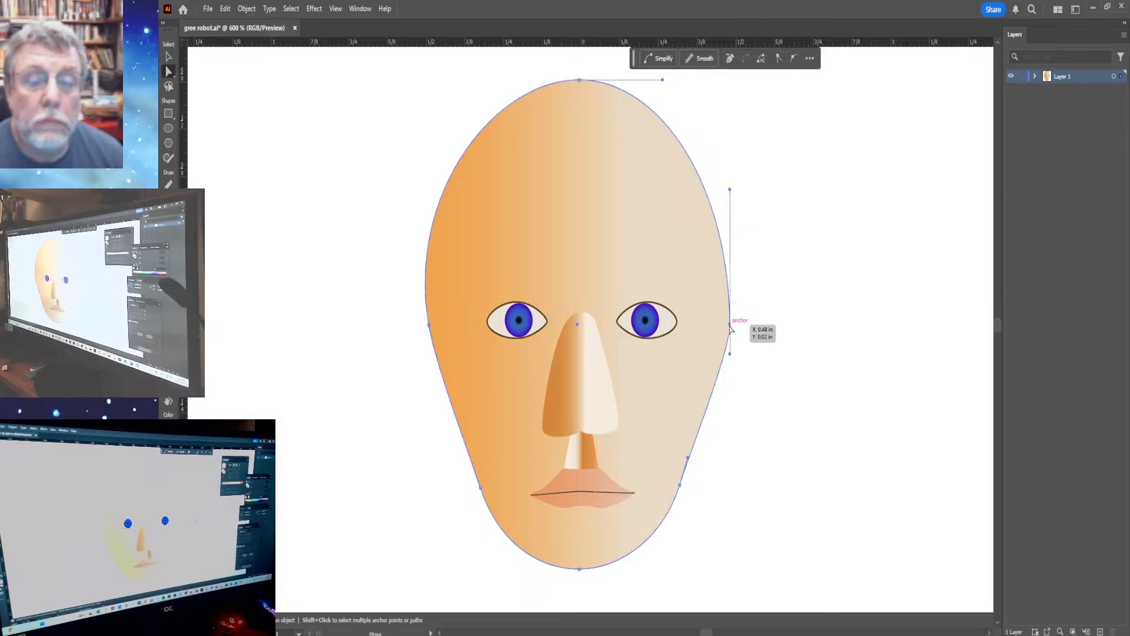
{"action": "left_click", "coordinate": [429, 324]}
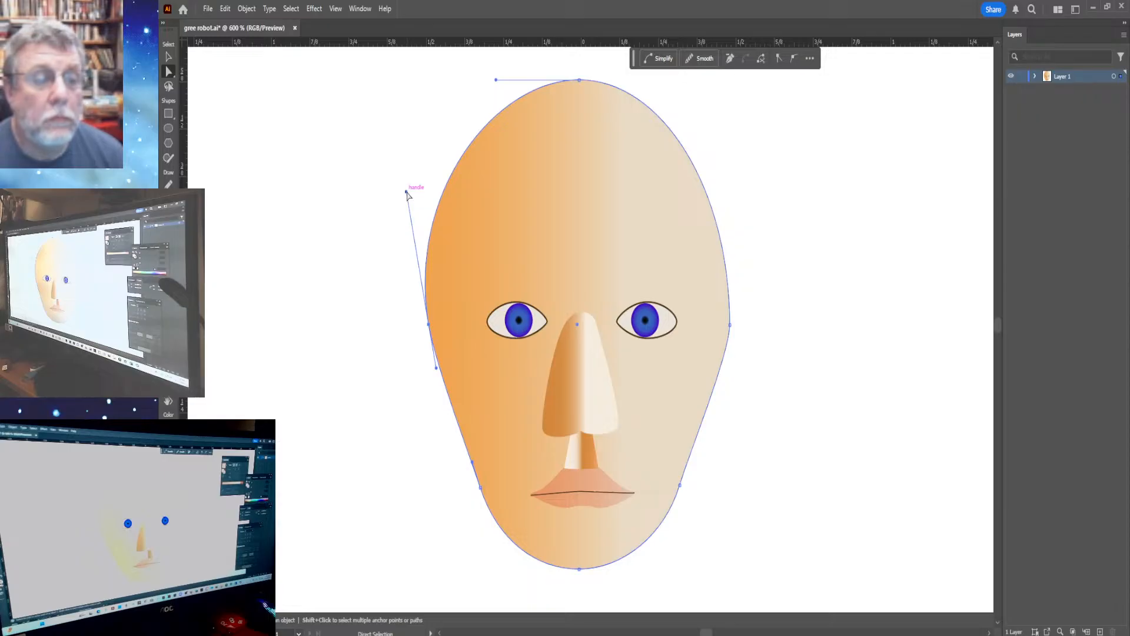
{"action": "left_click_drag", "start_coordinate": [407, 193], "coordinate": [430, 193]}
{"action": "left_click", "coordinate": [808, 333]}
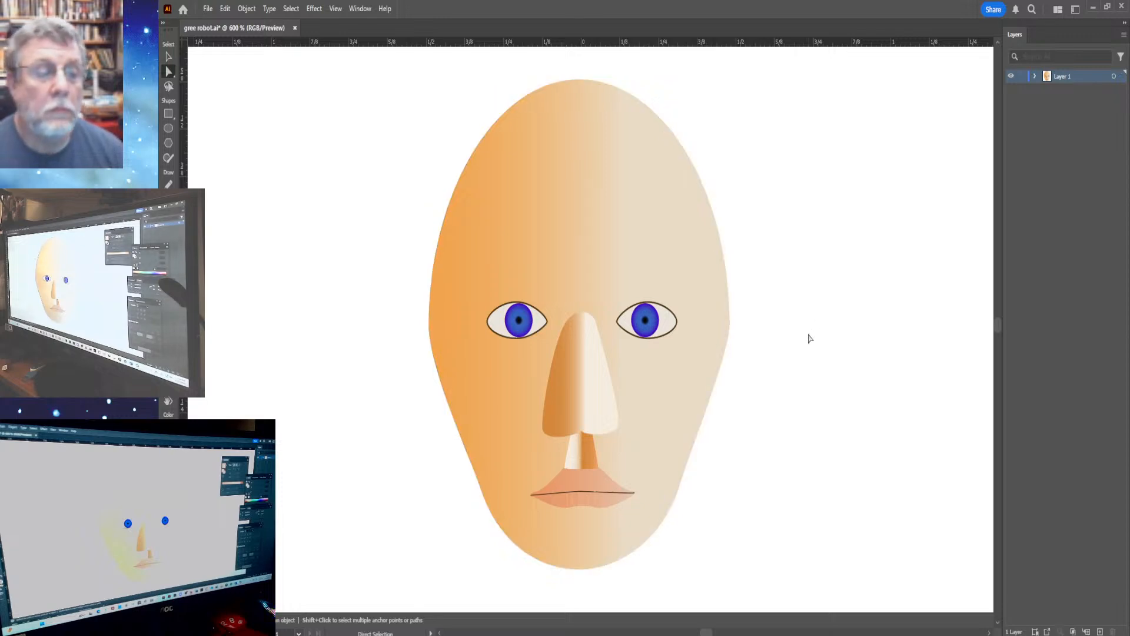
Tilt the right eye-level anchor's upper handle inward to match the left temple, and nudge that anchor slightly inward.
{"action": "left_click", "coordinate": [731, 325]}
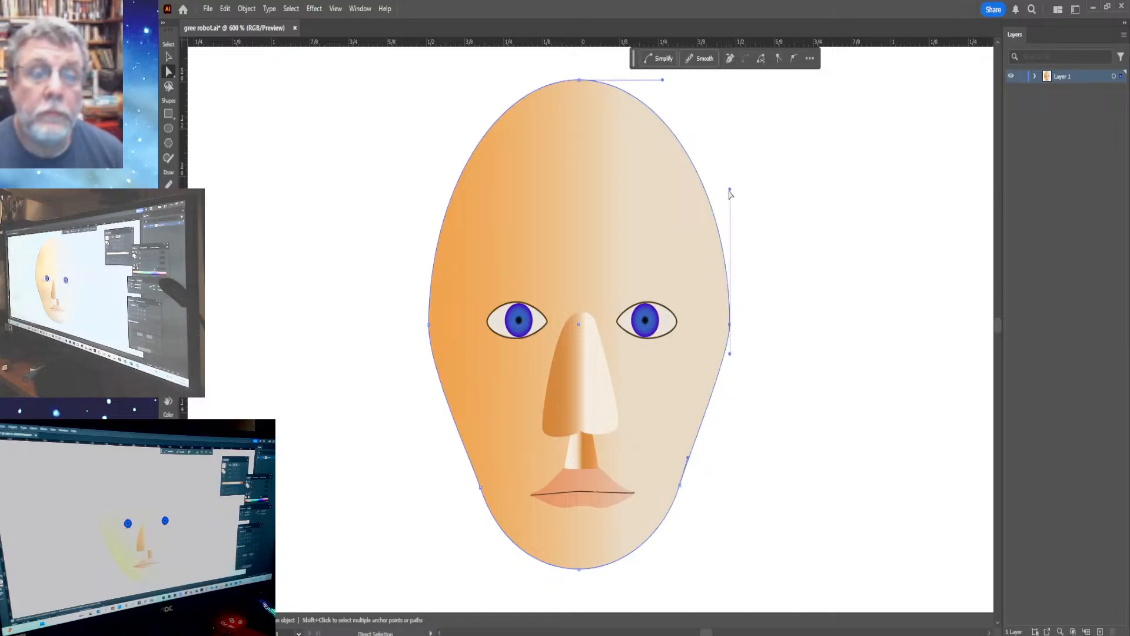
{"action": "left_click_drag", "start_coordinate": [729, 189], "coordinate": [721, 192]}
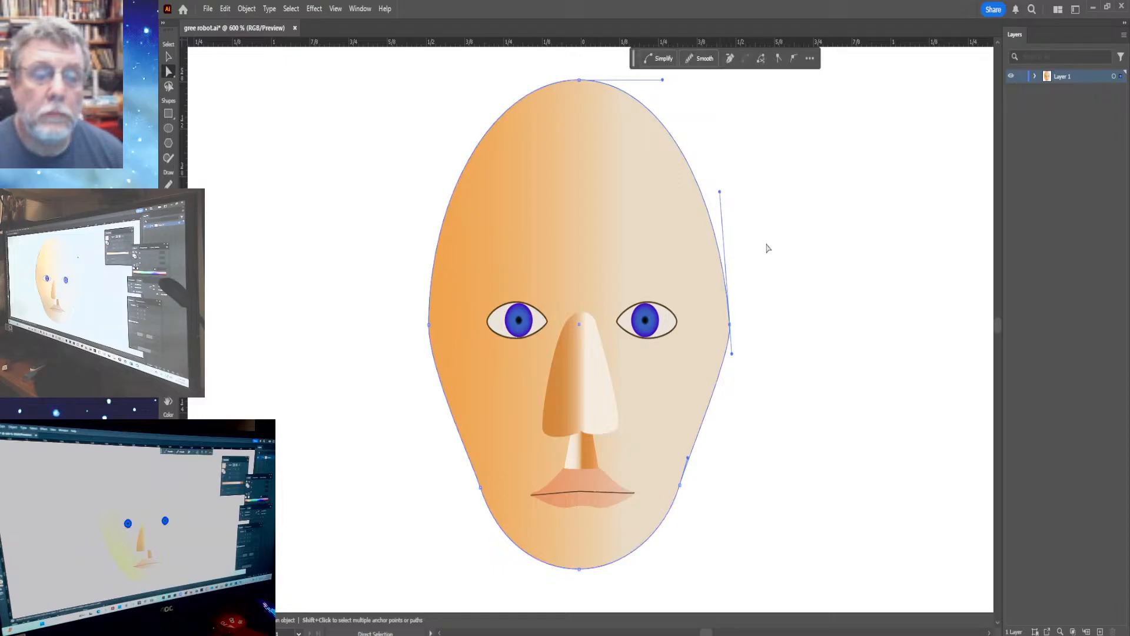
{"action": "left_click", "coordinate": [768, 246]}
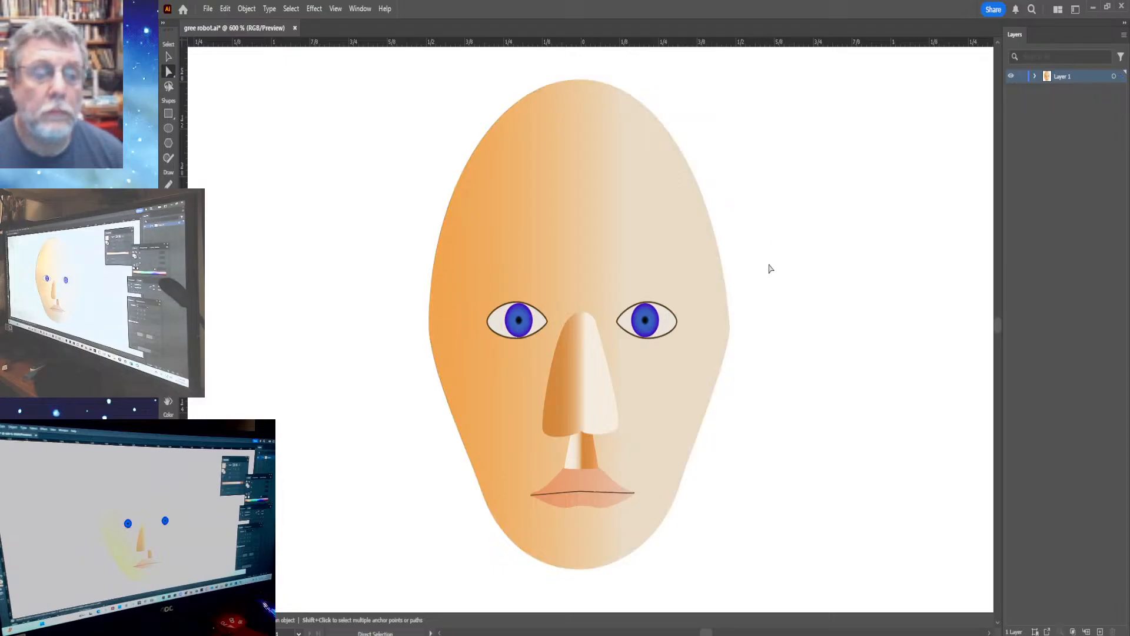
{"action": "left_click", "coordinate": [730, 328]}
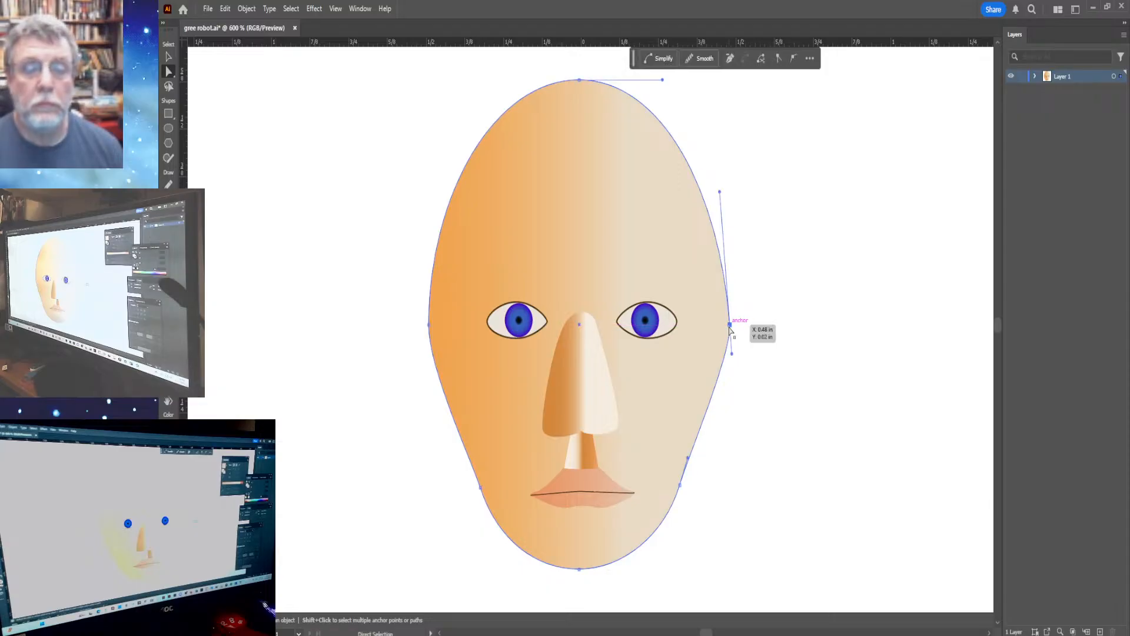
{"action": "left_click_drag", "start_coordinate": [731, 328], "coordinate": [731, 325]}
{"action": "left_click", "coordinate": [792, 344]}
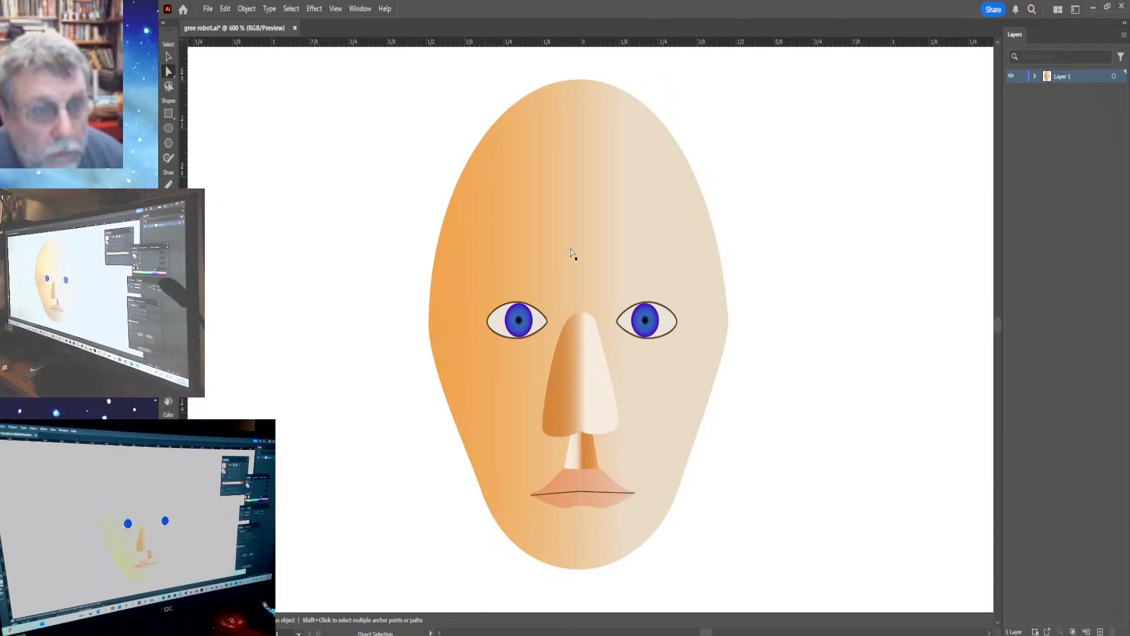
{"action": "key", "text": "p"}
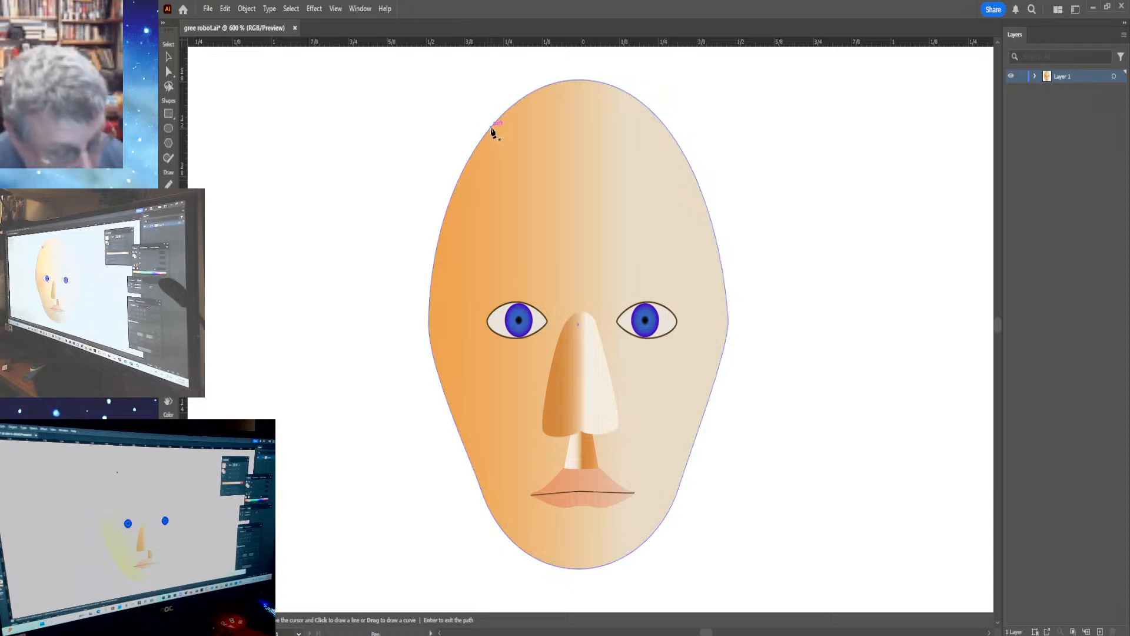
{"action": "left_click", "coordinate": [491, 127]}
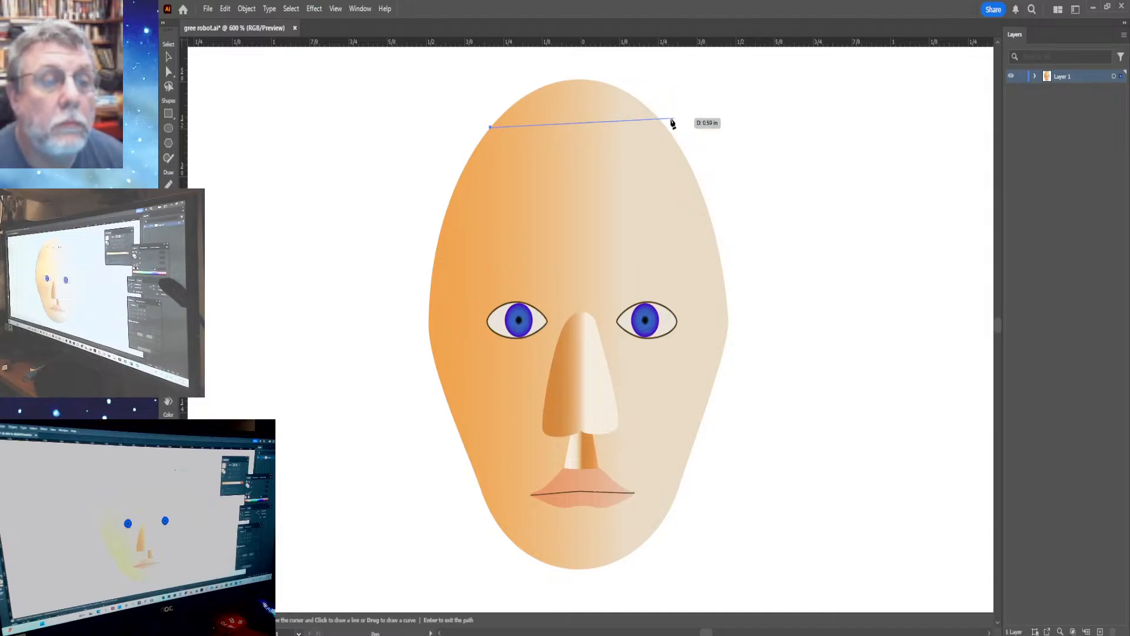
{"action": "key", "text": "Return"}
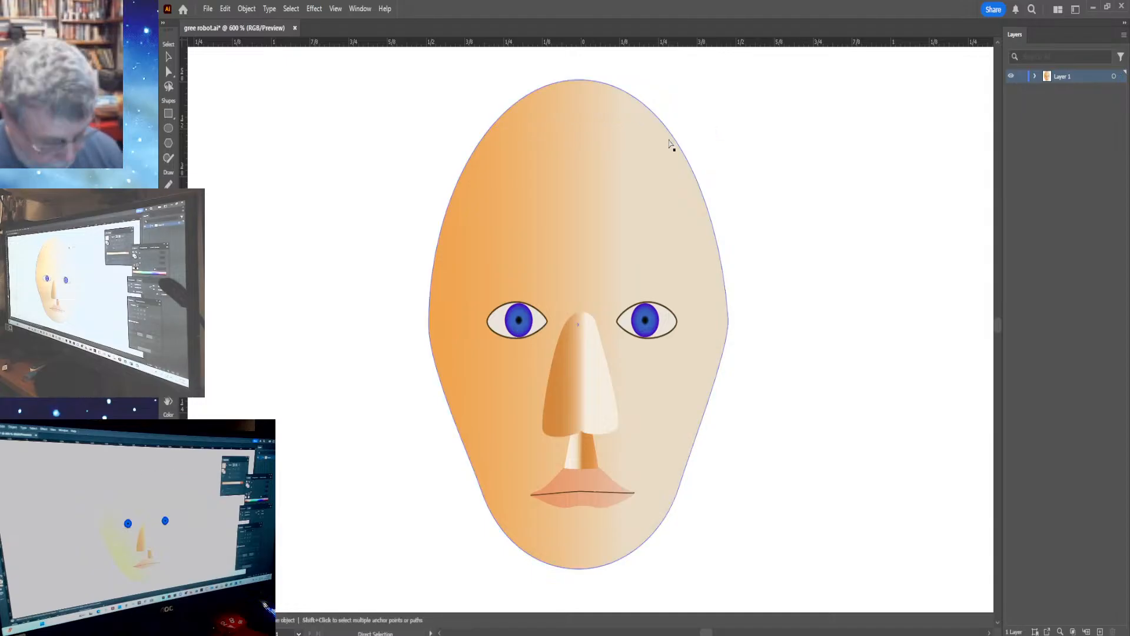
{"action": "key", "text": "a"}
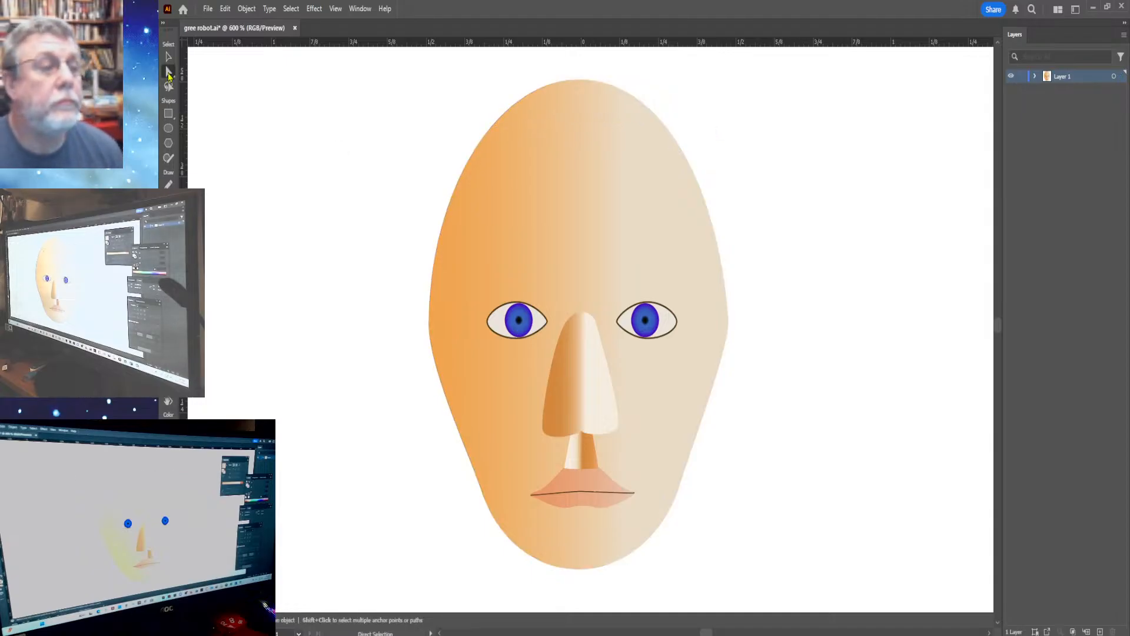
{"action": "left_click", "coordinate": [475, 150]}
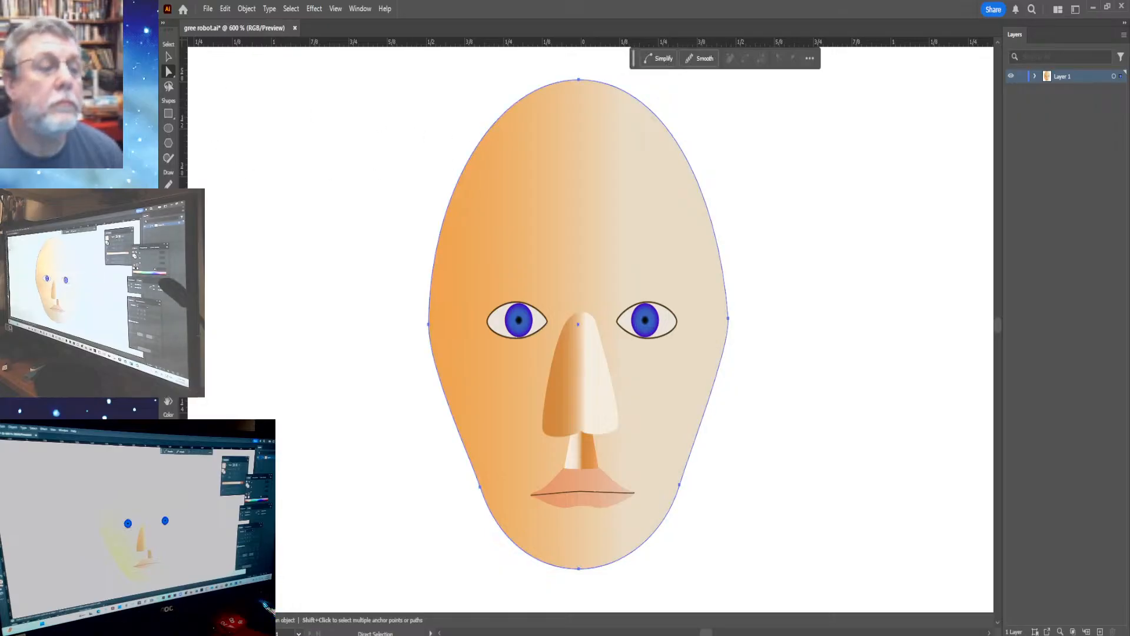
{"action": "key", "text": "p"}
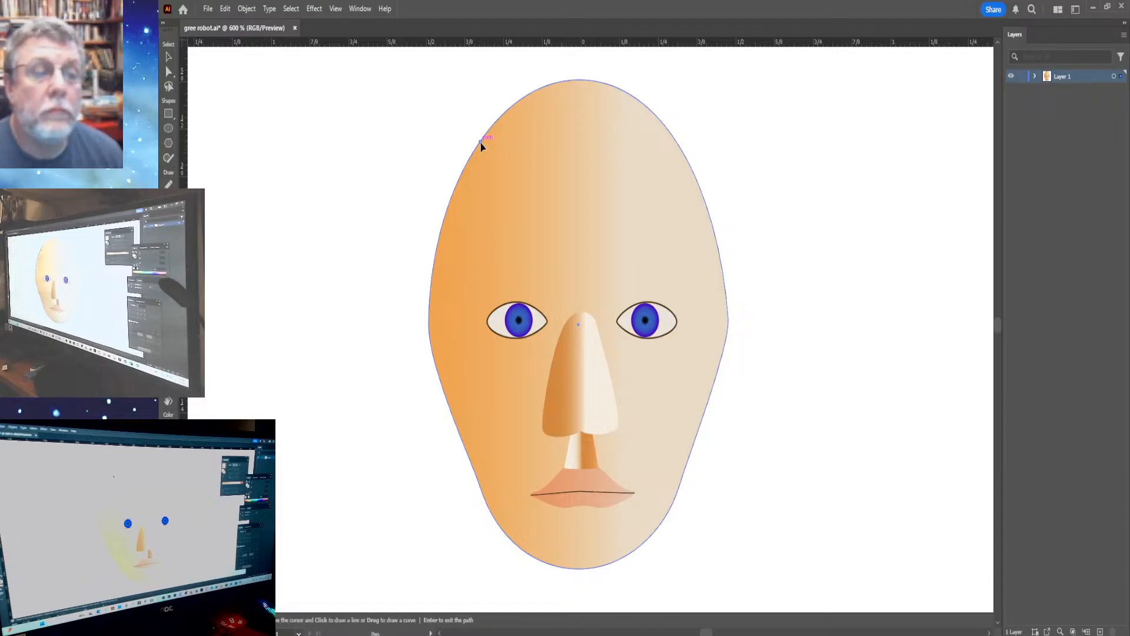
{"action": "left_click_drag", "start_coordinate": [480, 142], "coordinate": [498, 149]}
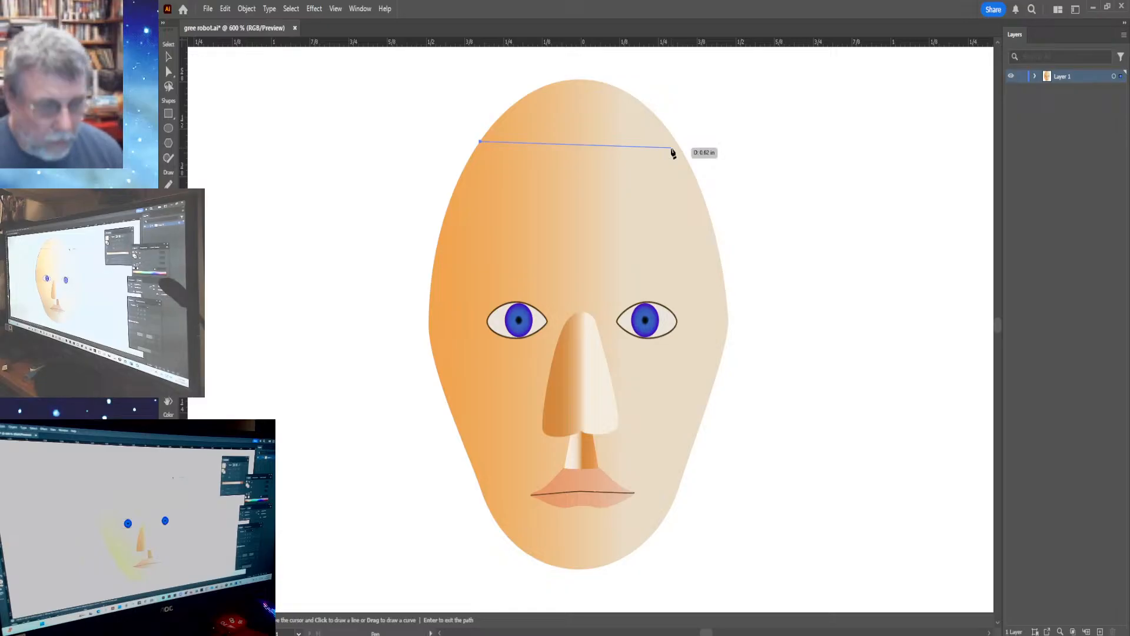
{"action": "key", "text": "ctrl+z"}
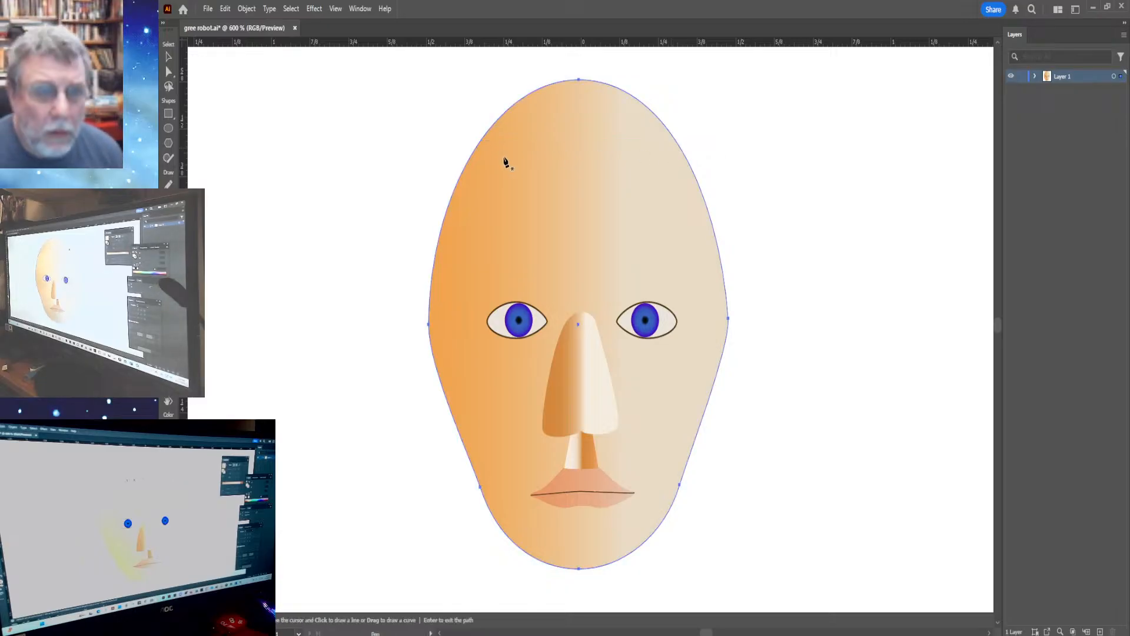
{"action": "left_click", "coordinate": [479, 143]}
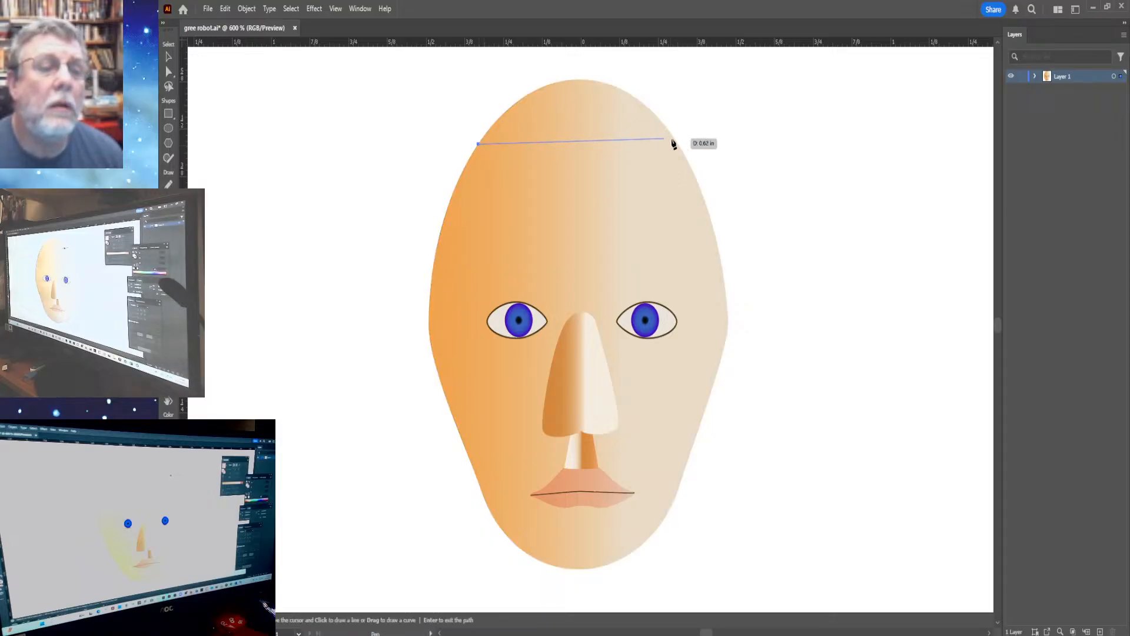
{"action": "left_click", "coordinate": [674, 138]}
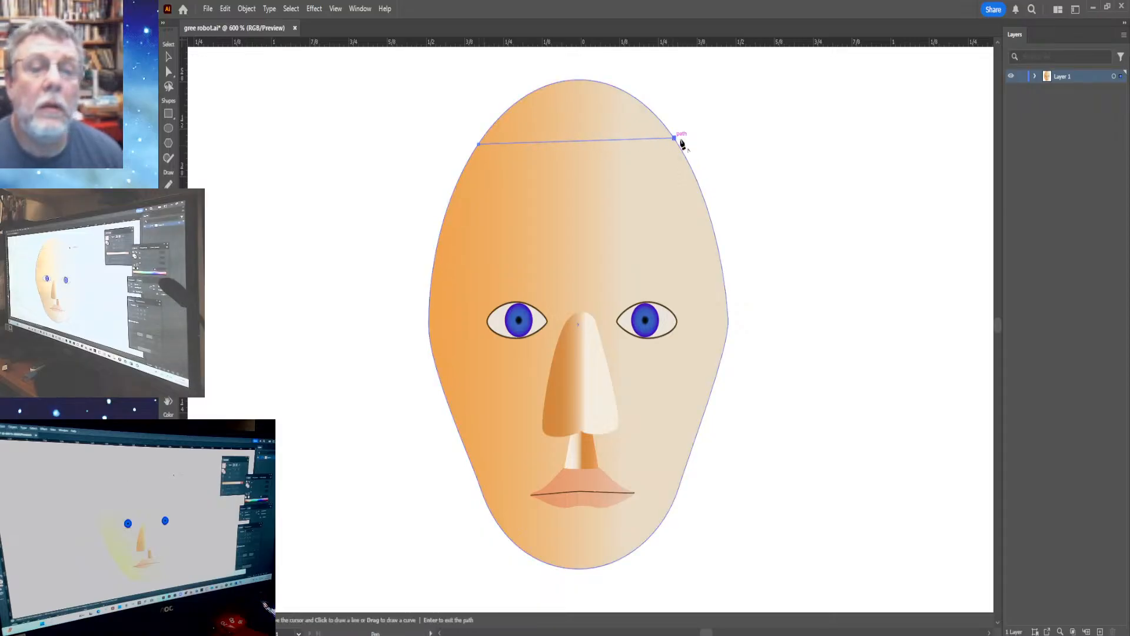
{"action": "left_click", "coordinate": [790, 229]}
{"action": "key", "text": "ctrl+z"}
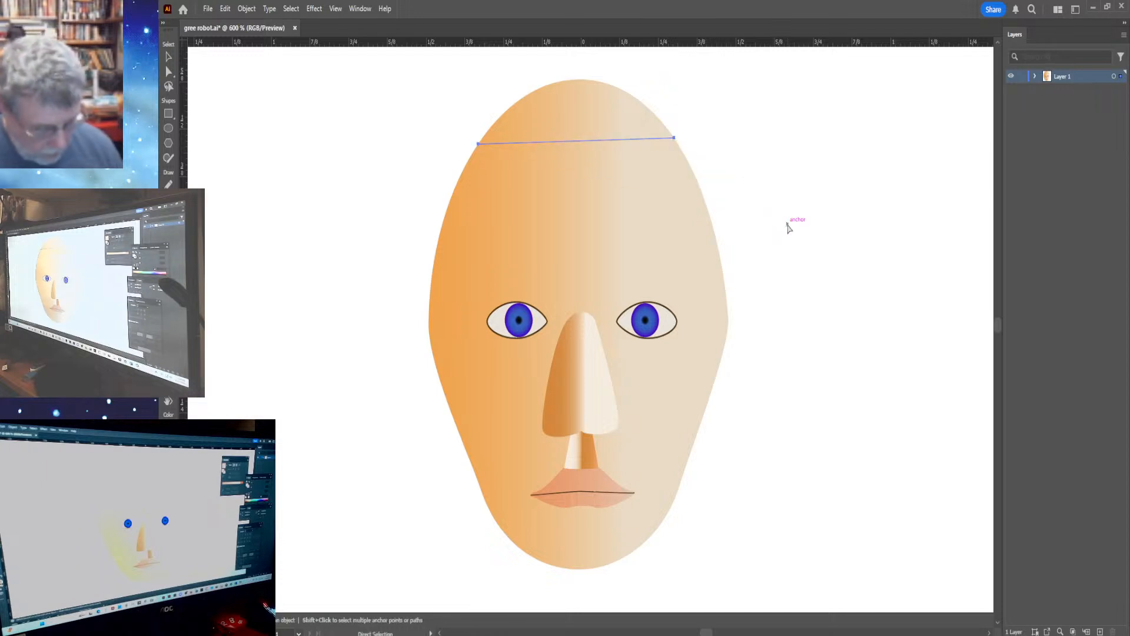
{"action": "key", "text": "ctrl+z"}
{"action": "key", "text": "ctrl+z"}
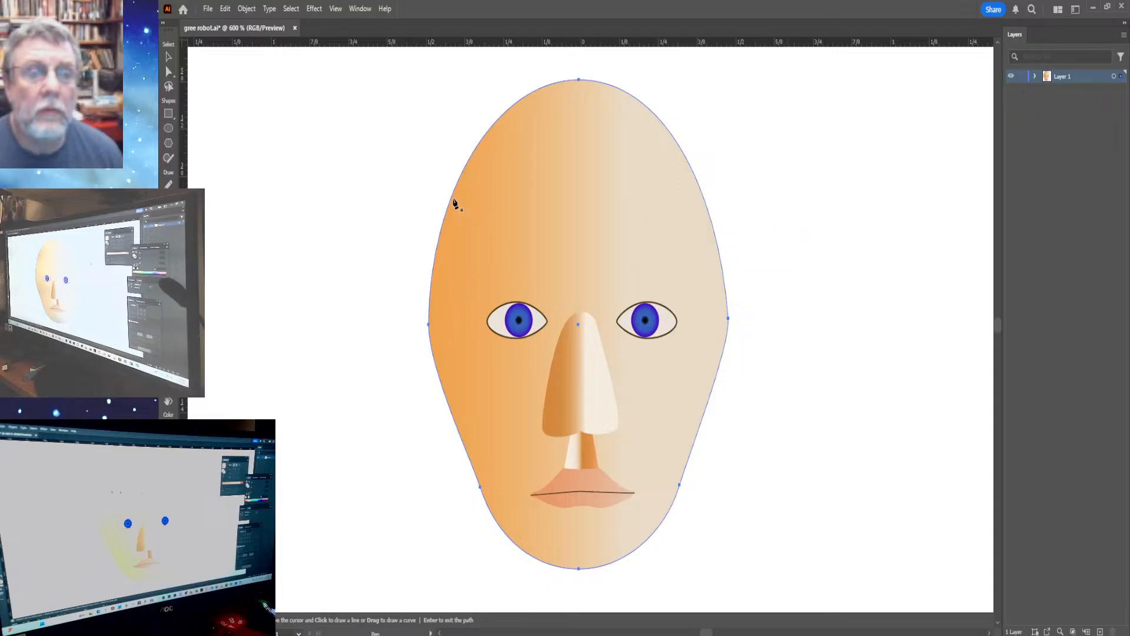
Add an anchor point to the head outline on each side of the forehead, at matching heights midway between crown and eyes.
{"action": "key", "text": "ctrl"}
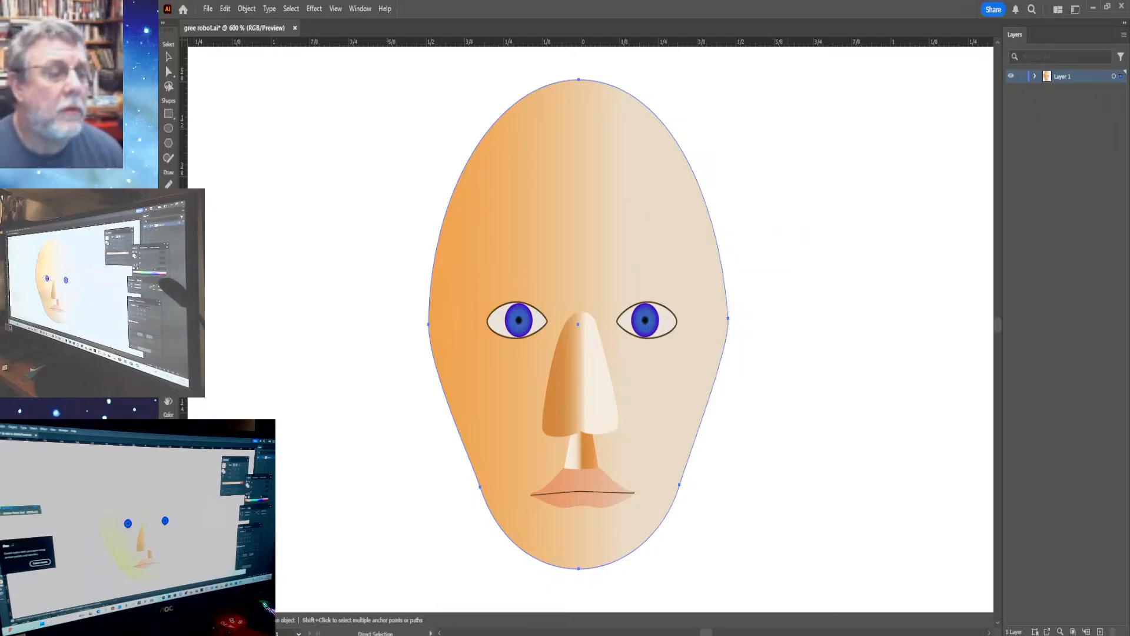
{"action": "key", "text": "alt"}
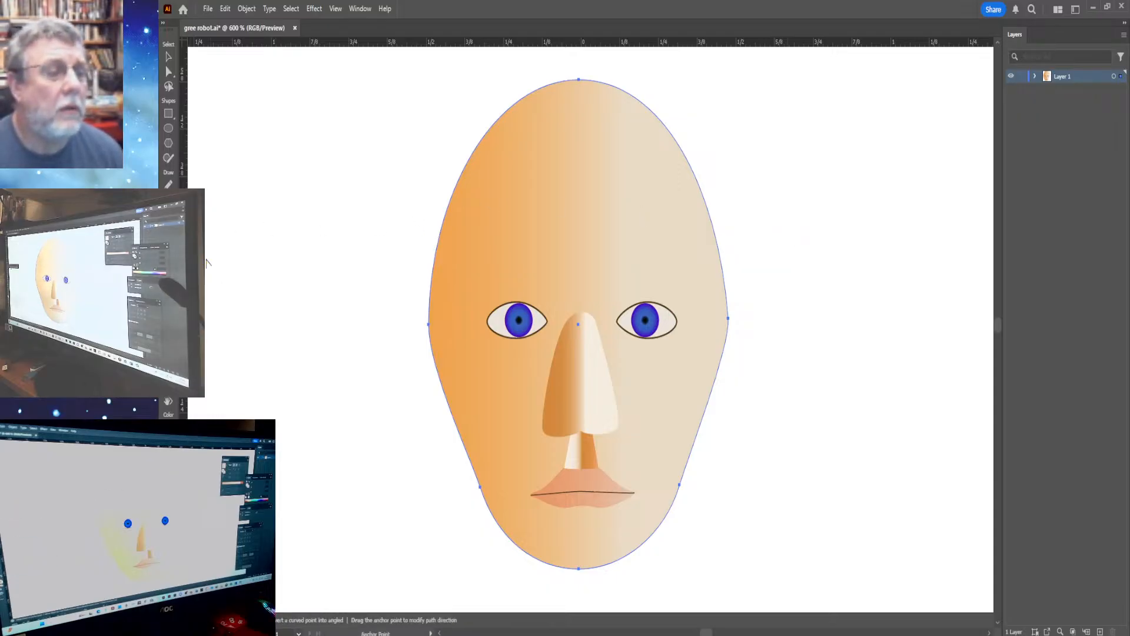
{"action": "left_click", "coordinate": [480, 152]}
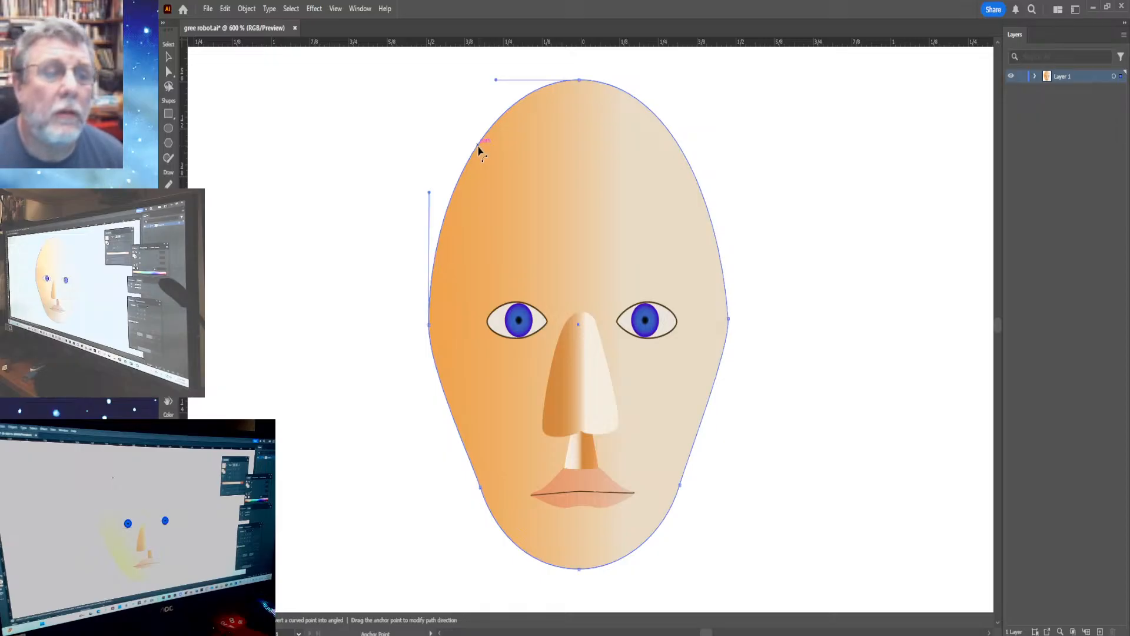
{"action": "left_click", "coordinate": [680, 152]}
{"action": "key", "text": "a"}
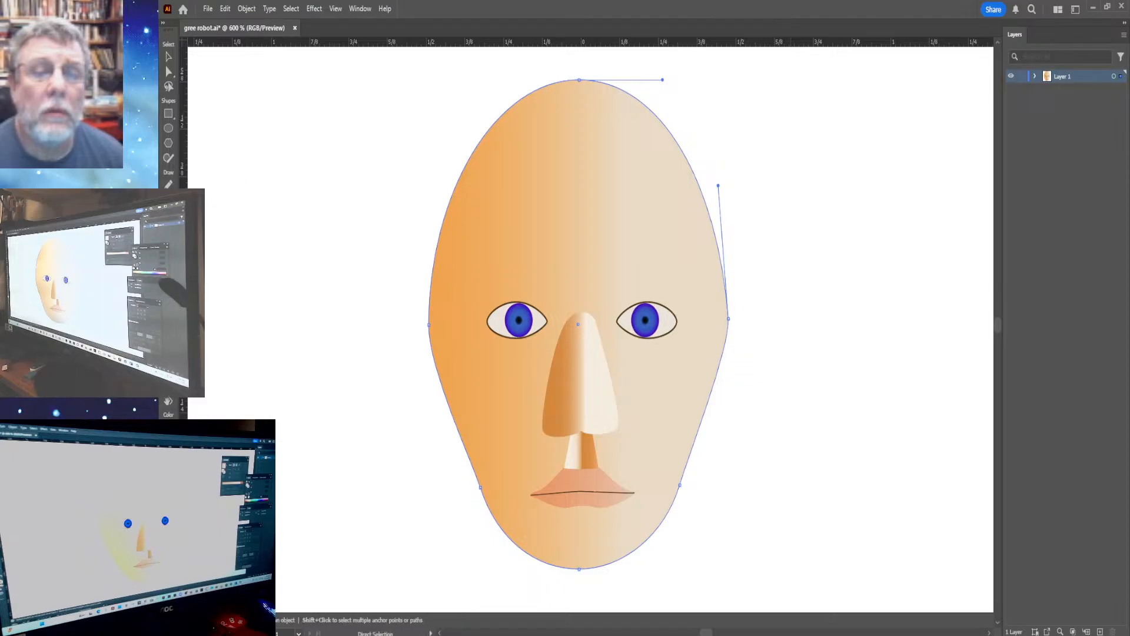
{"action": "key", "text": "p"}
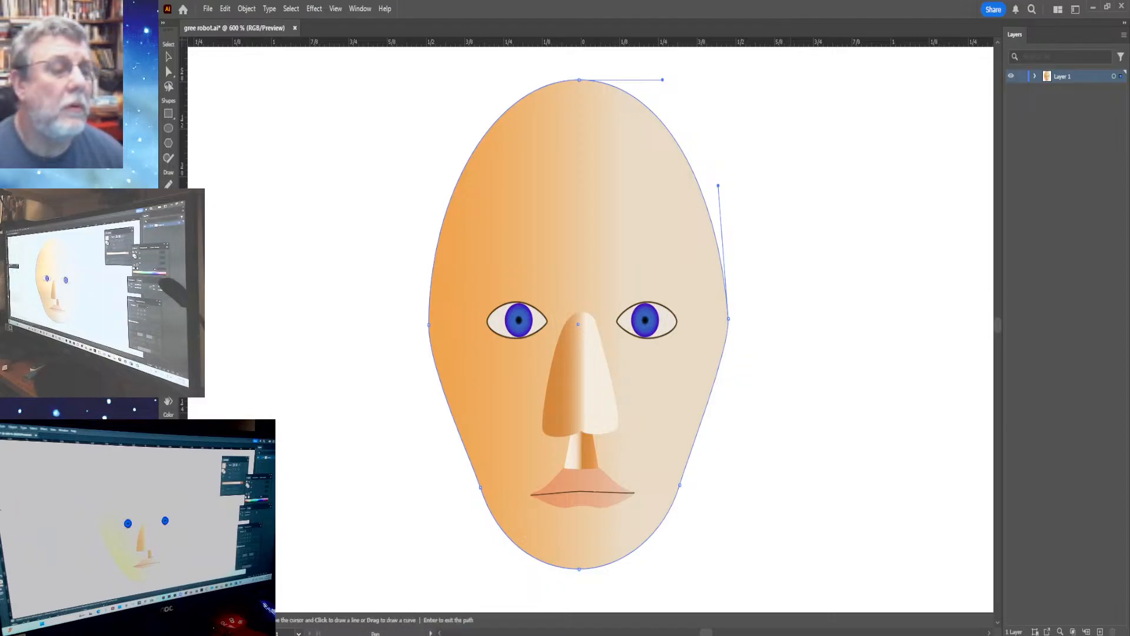
{"action": "left_click", "coordinate": [474, 153]}
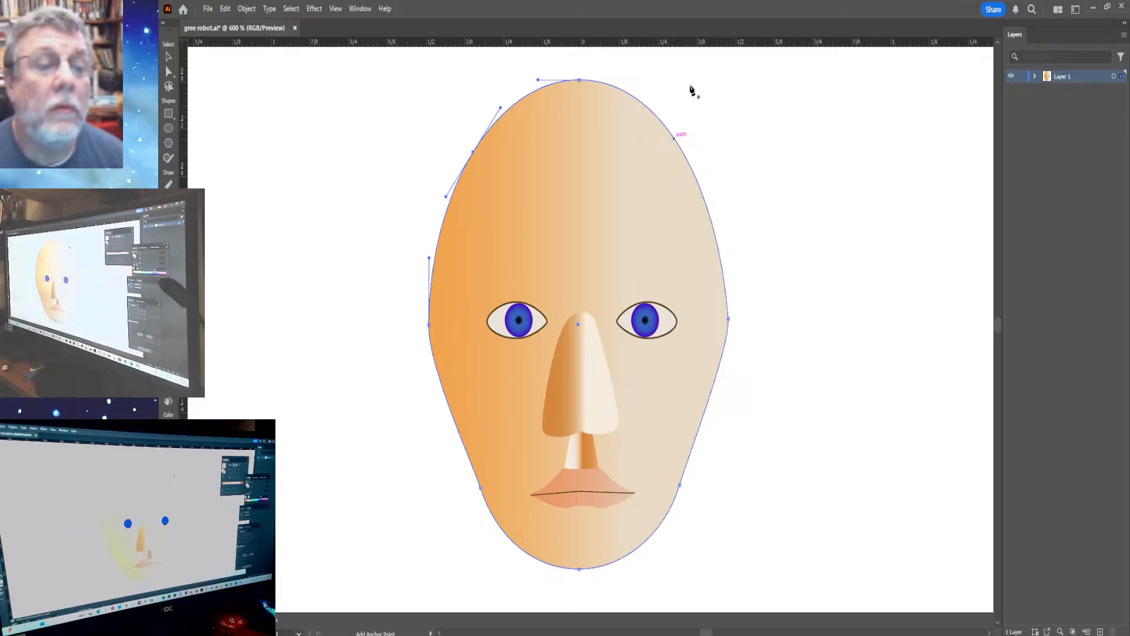
{"action": "key", "text": "a"}
{"action": "left_click_drag", "start_coordinate": [689, 47], "coordinate": [684, 155]}
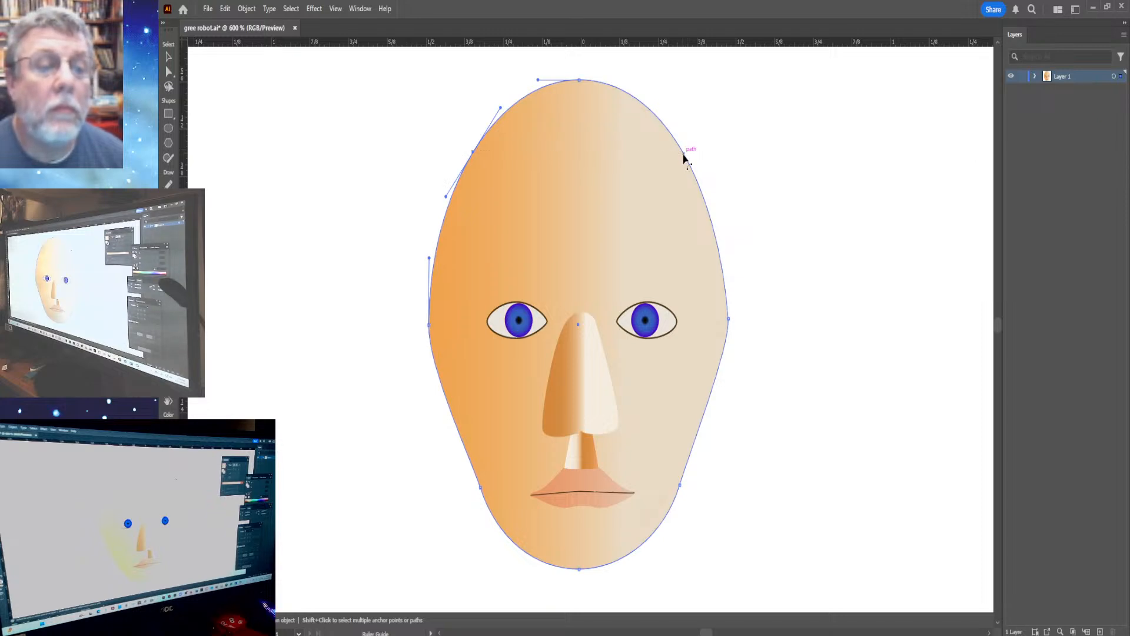
{"action": "left_click", "coordinate": [684, 153]}
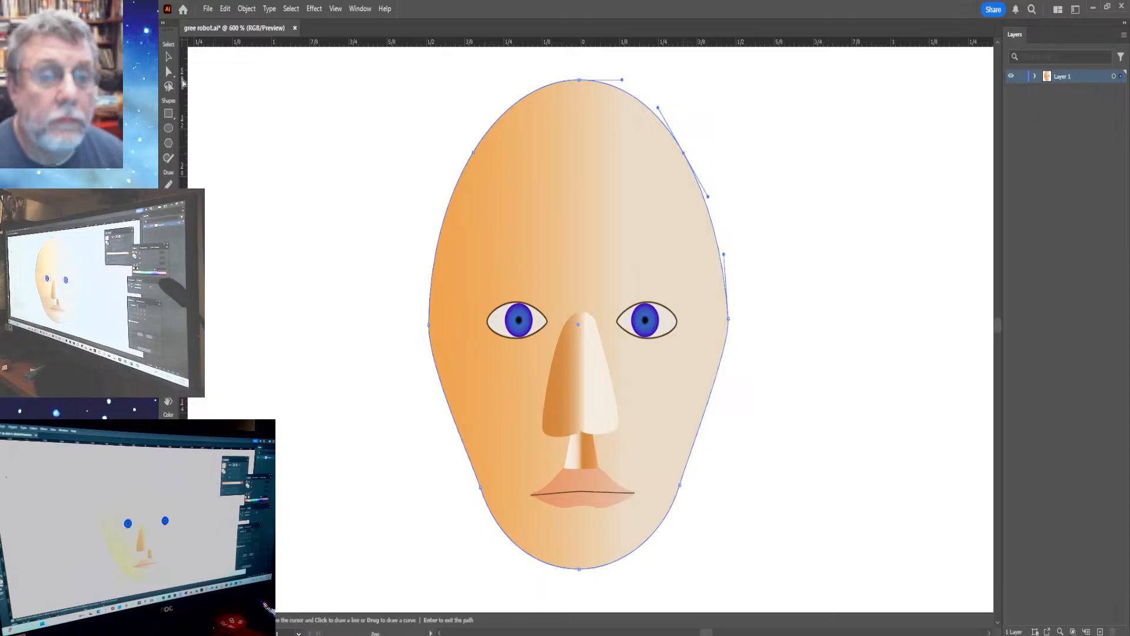
Broaden the crown by extending both direction handles of the head outline's top anchor outward and keeping them level.
{"action": "left_click", "coordinate": [169, 72]}
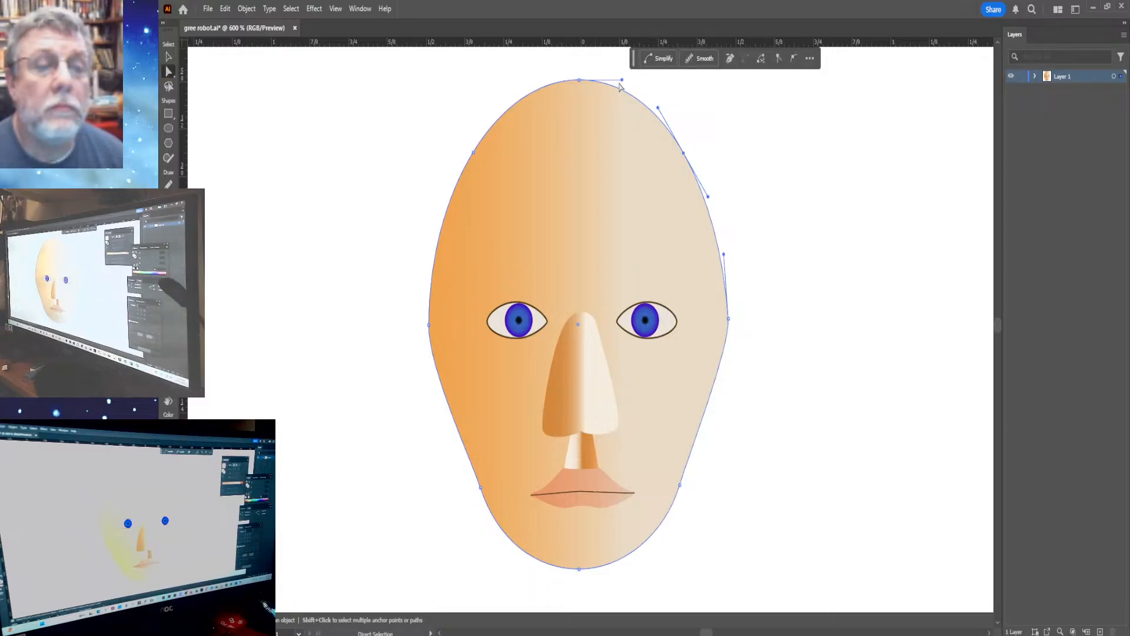
{"action": "left_click_drag", "start_coordinate": [624, 80], "coordinate": [659, 78]}
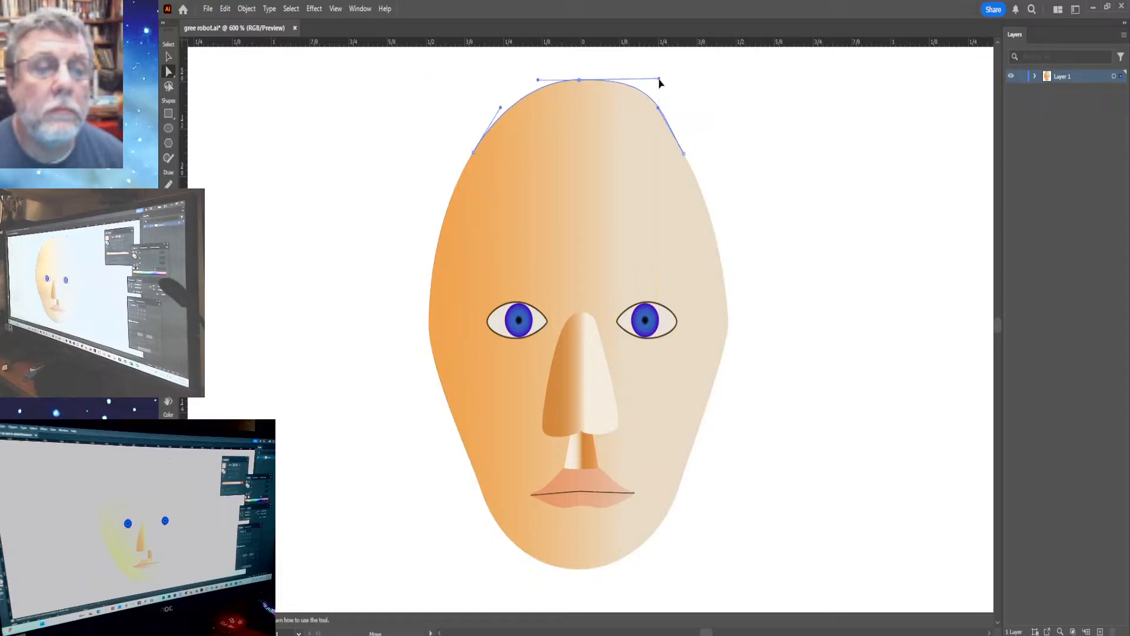
{"action": "left_click", "coordinate": [579, 80]}
{"action": "left_click_drag", "start_coordinate": [540, 83], "coordinate": [496, 88]}
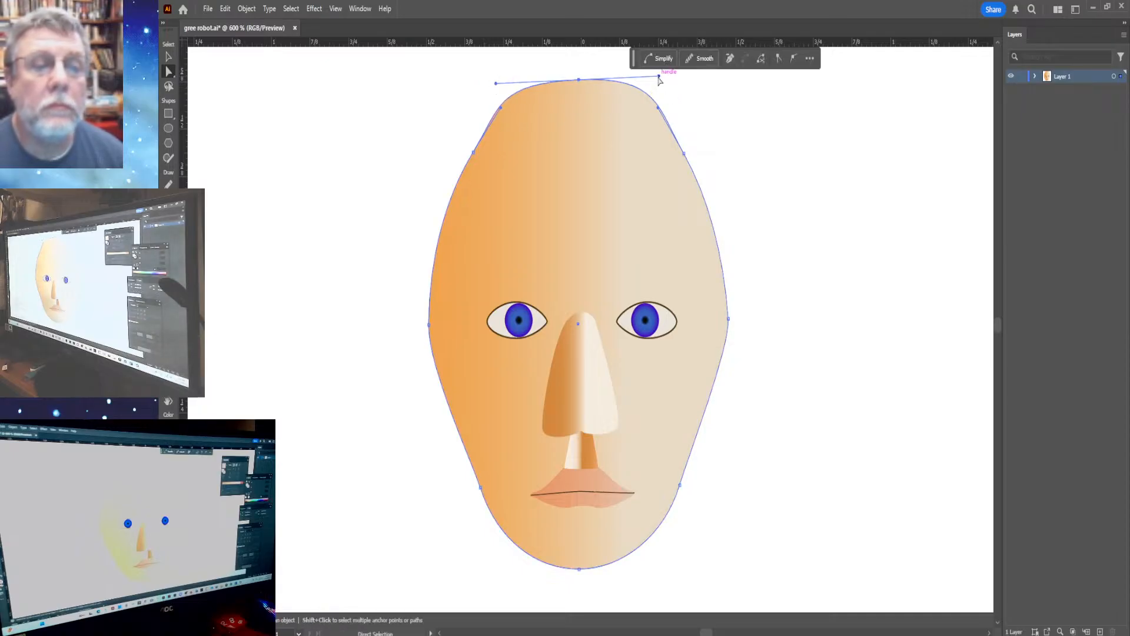
{"action": "left_click_drag", "start_coordinate": [659, 79], "coordinate": [658, 81]}
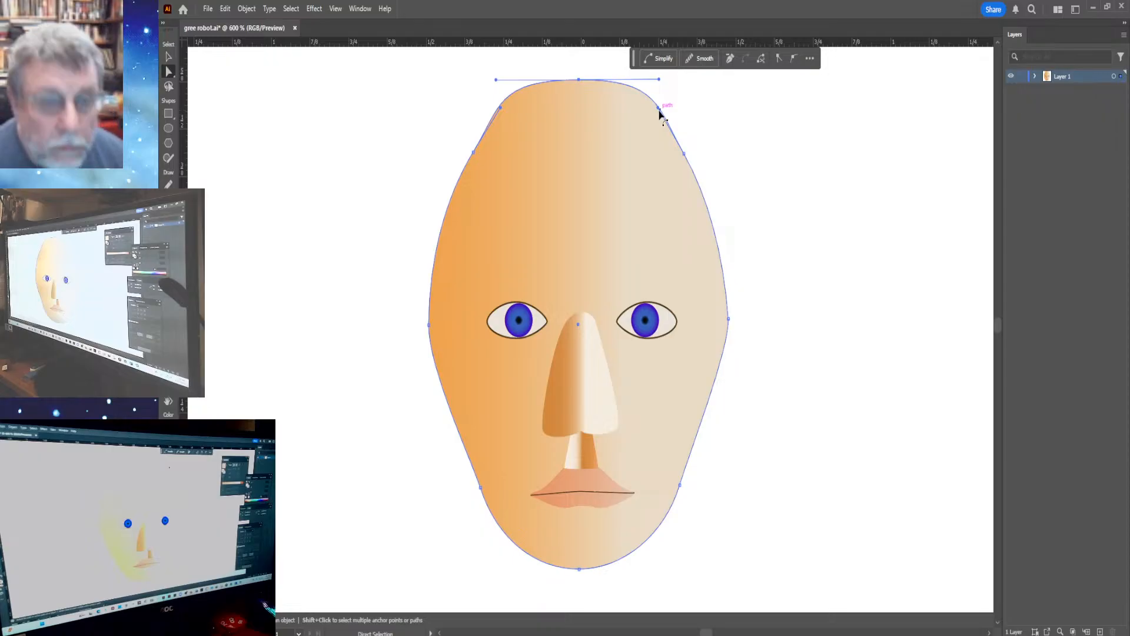
Try to adjust the upper direction handle of the right forehead anchor.
{"action": "left_click_drag", "start_coordinate": [661, 113], "coordinate": [669, 107]}
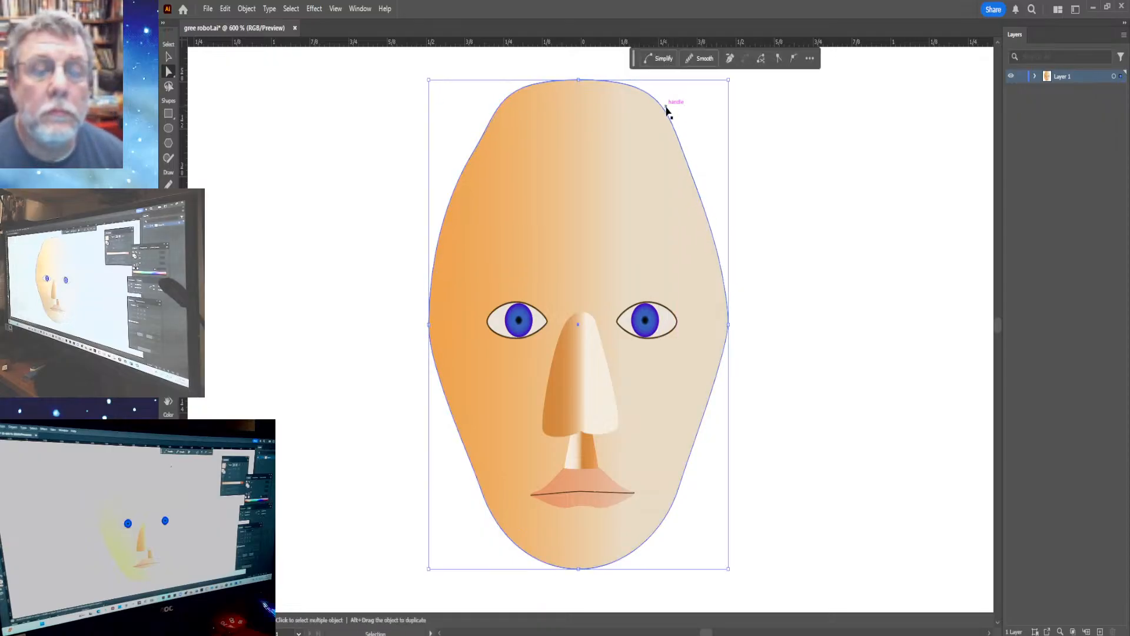
{"action": "left_click", "coordinate": [774, 169]}
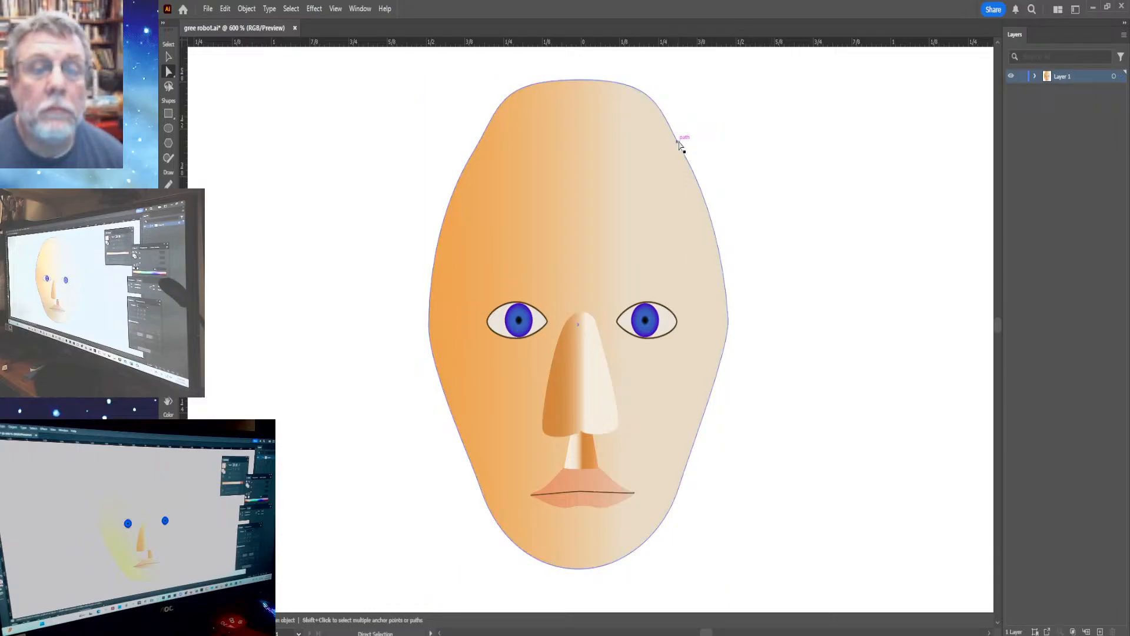
{"action": "left_click", "coordinate": [679, 138]}
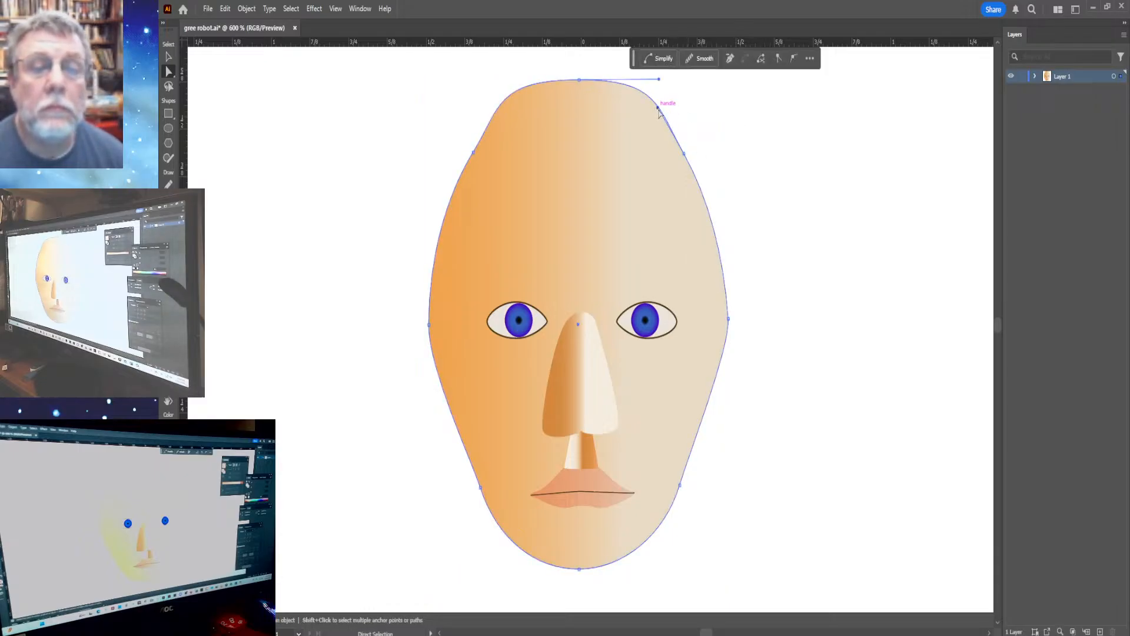
{"action": "left_click_drag", "start_coordinate": [660, 112], "coordinate": [660, 113]}
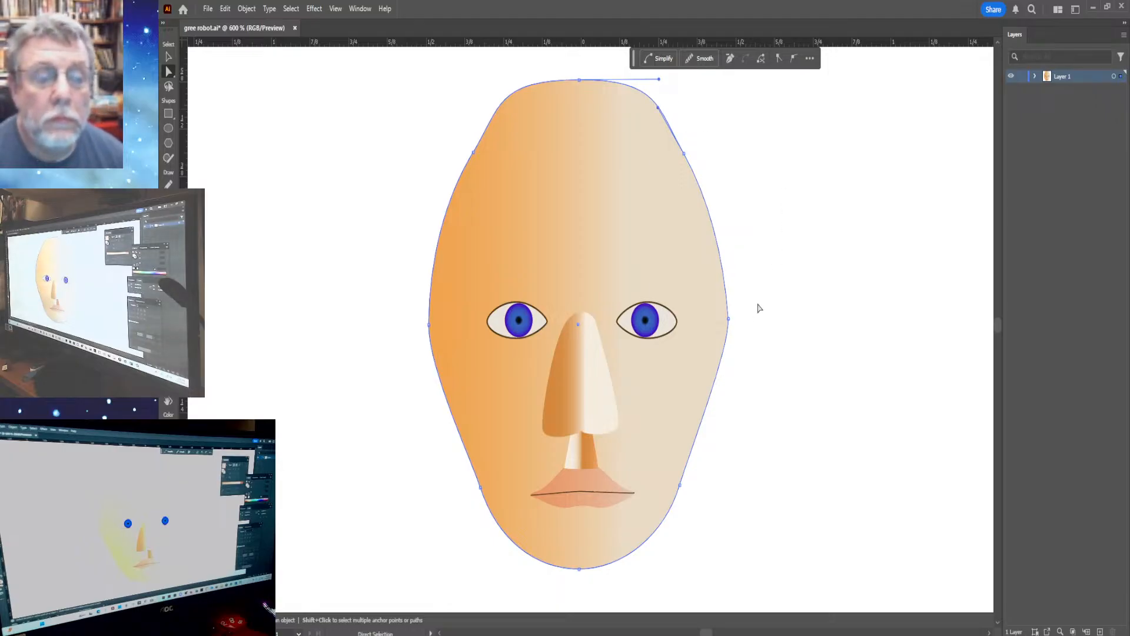
Narrow the face by moving the right and left eye-level anchors of the head outline inward by similar amounts.
{"action": "left_click", "coordinate": [763, 329]}
{"action": "left_click", "coordinate": [730, 321]}
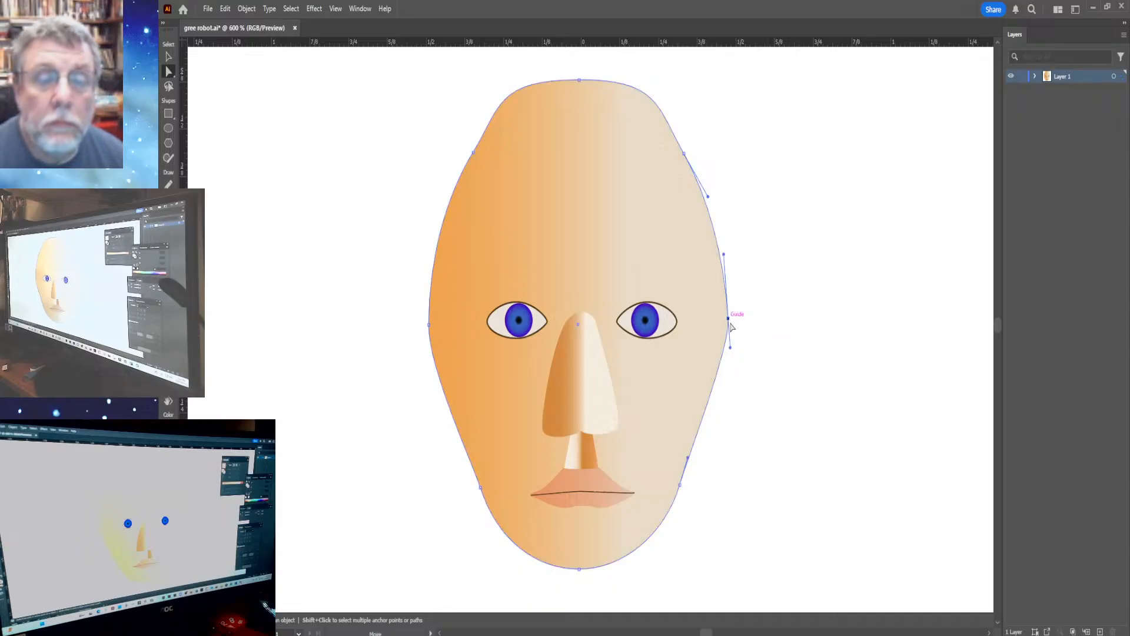
{"action": "left_click_drag", "start_coordinate": [731, 324], "coordinate": [718, 322]}
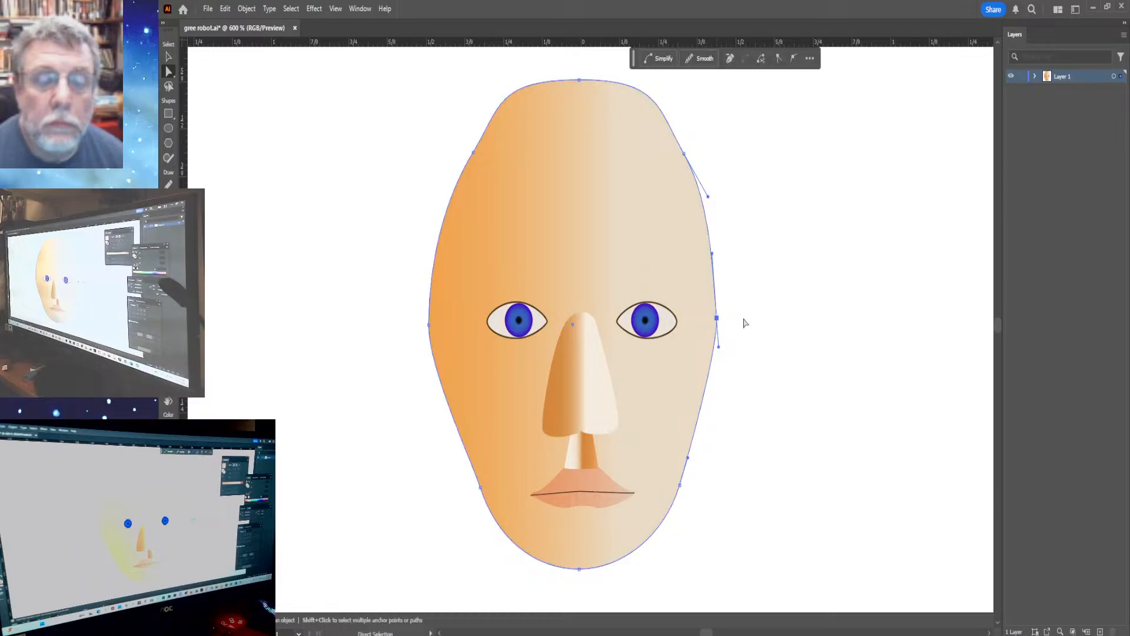
{"action": "left_click_drag", "start_coordinate": [433, 330], "coordinate": [444, 328]}
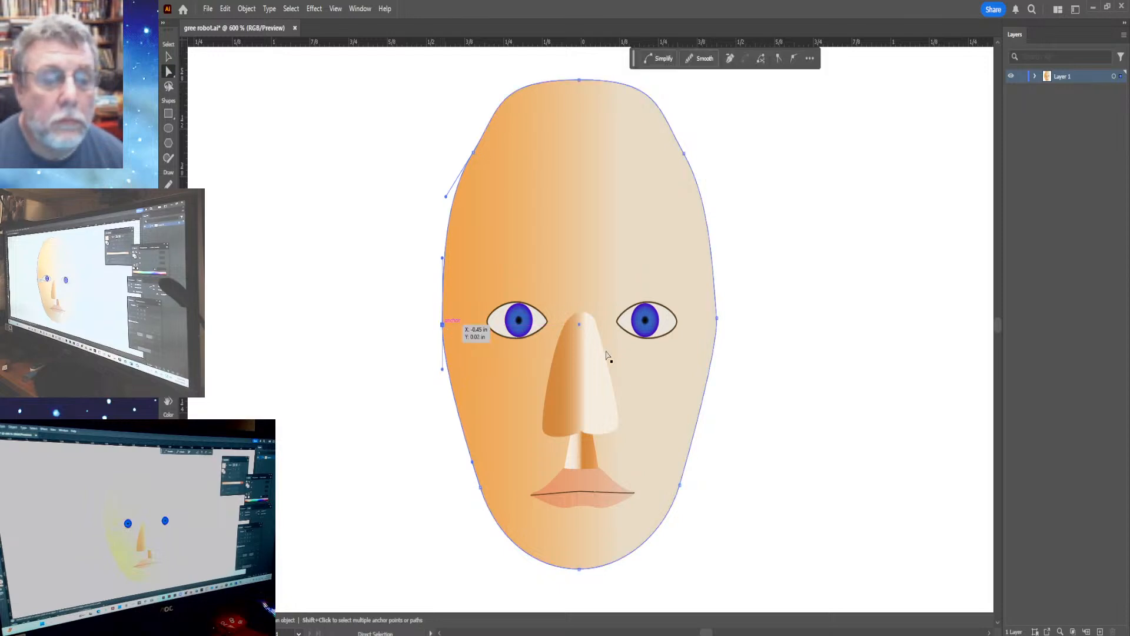
Lengthen the right eye-level anchor's lower handle slightly downward to smooth the cheek, and deselect the outline.
{"action": "left_click", "coordinate": [718, 319]}
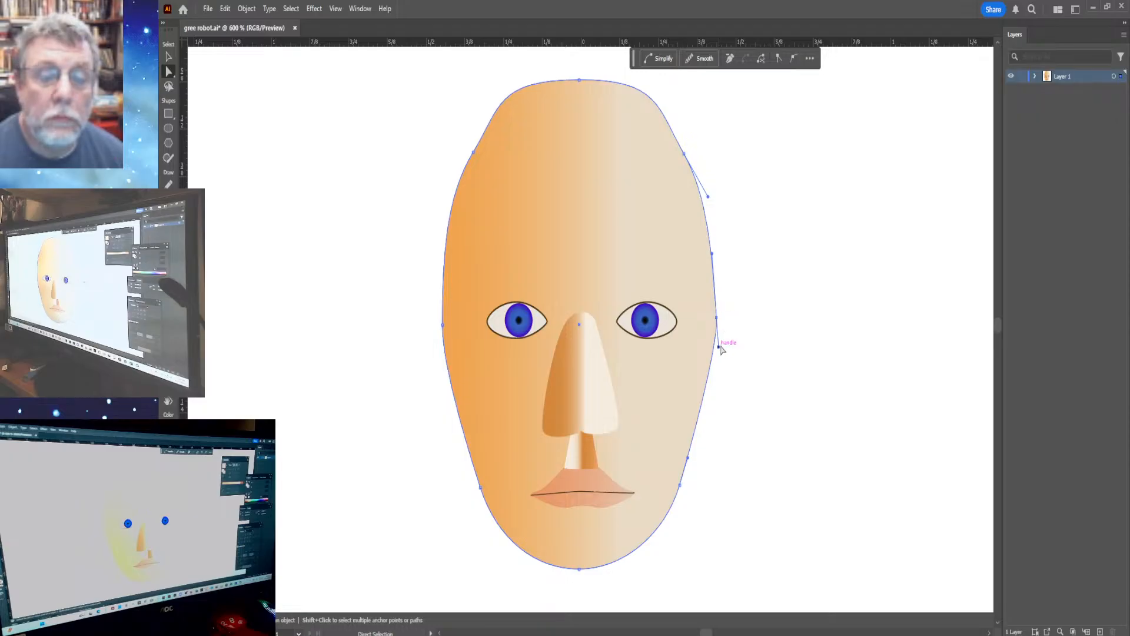
{"action": "left_click_drag", "start_coordinate": [718, 350], "coordinate": [718, 358]}
{"action": "left_click", "coordinate": [769, 367]}
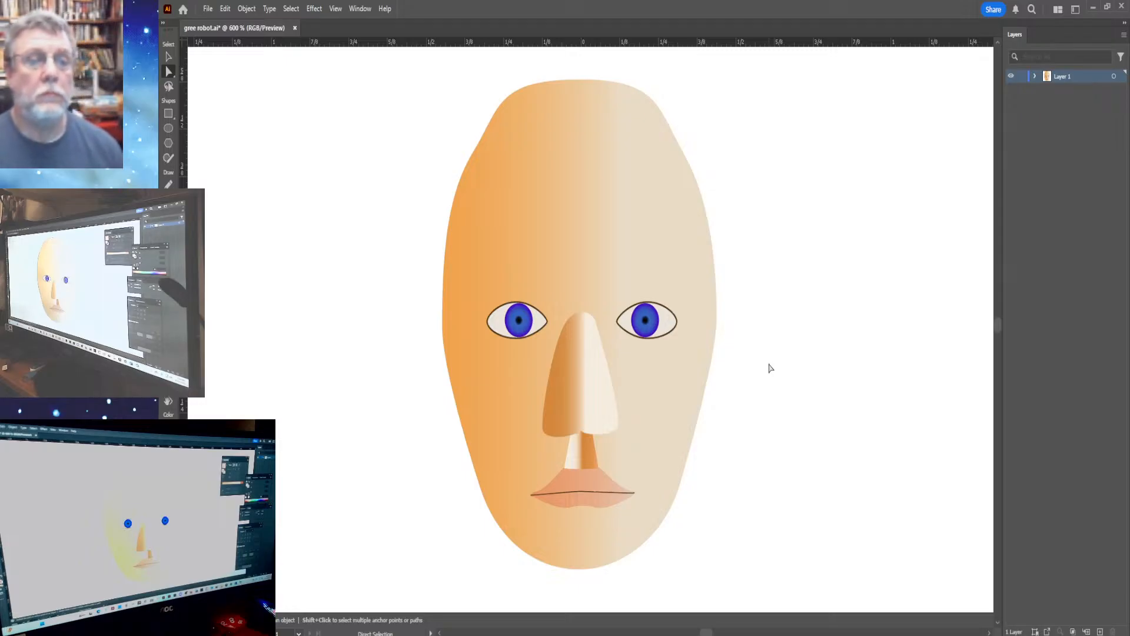
Shorten the left forehead anchor's upper handle, pulling it down and outward to round the left side of the forehead.
{"action": "left_click", "coordinate": [480, 150]}
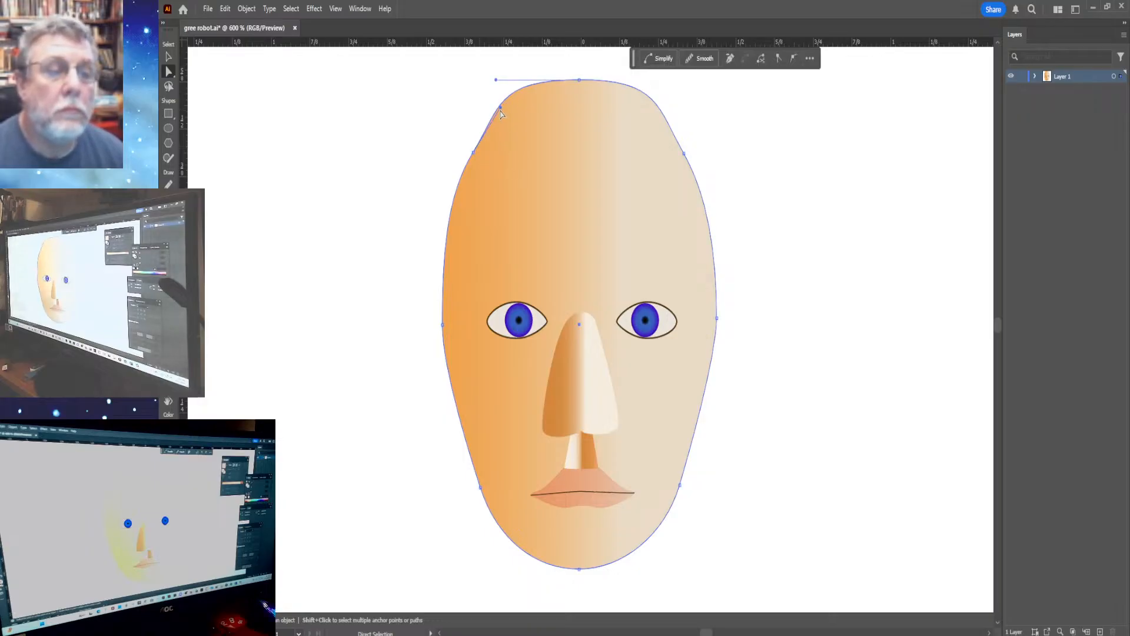
{"action": "left_click_drag", "start_coordinate": [498, 108], "coordinate": [483, 132]}
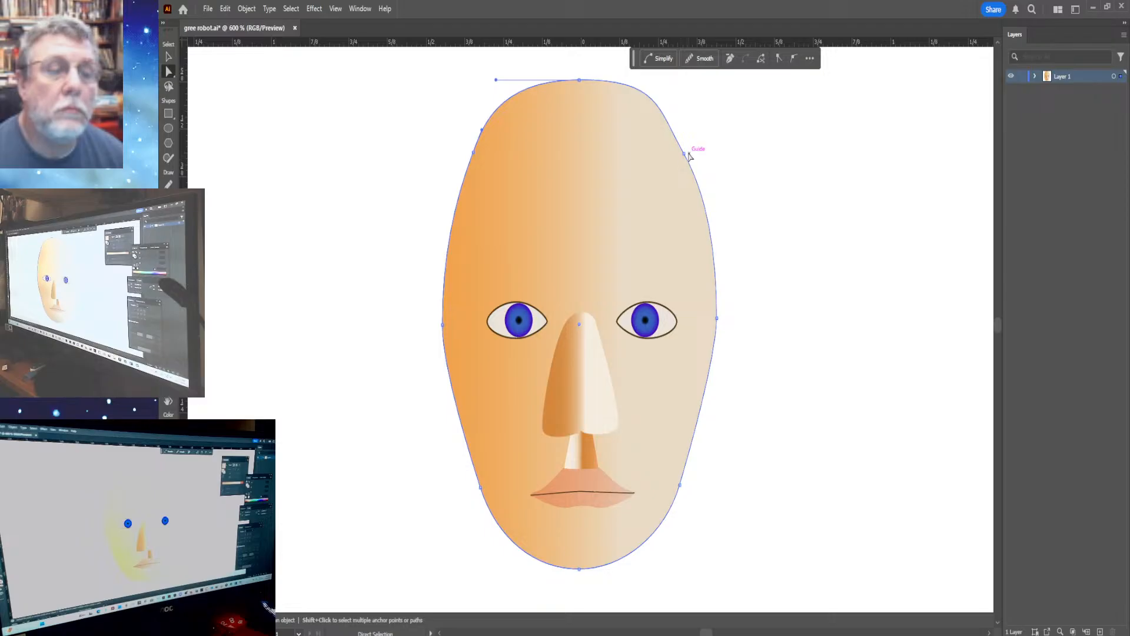
Shorten the right forehead anchor's upper handle, pulling it down and outward to round the right side of the forehead.
{"action": "left_click", "coordinate": [683, 154]}
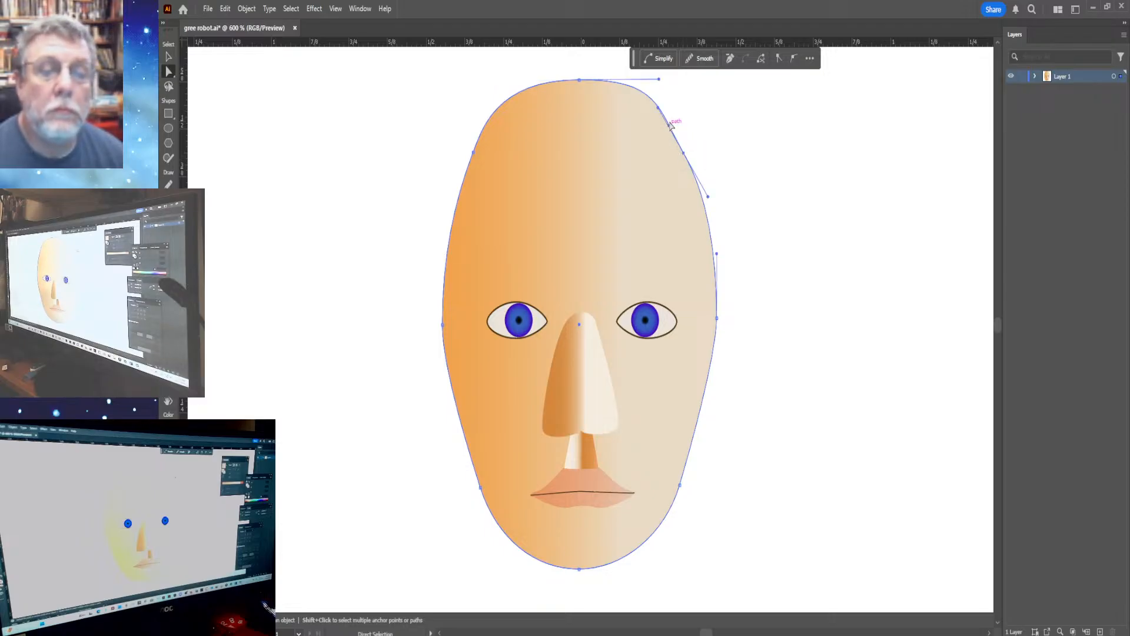
{"action": "left_click_drag", "start_coordinate": [658, 108], "coordinate": [673, 129]}
{"action": "left_click", "coordinate": [778, 277]}
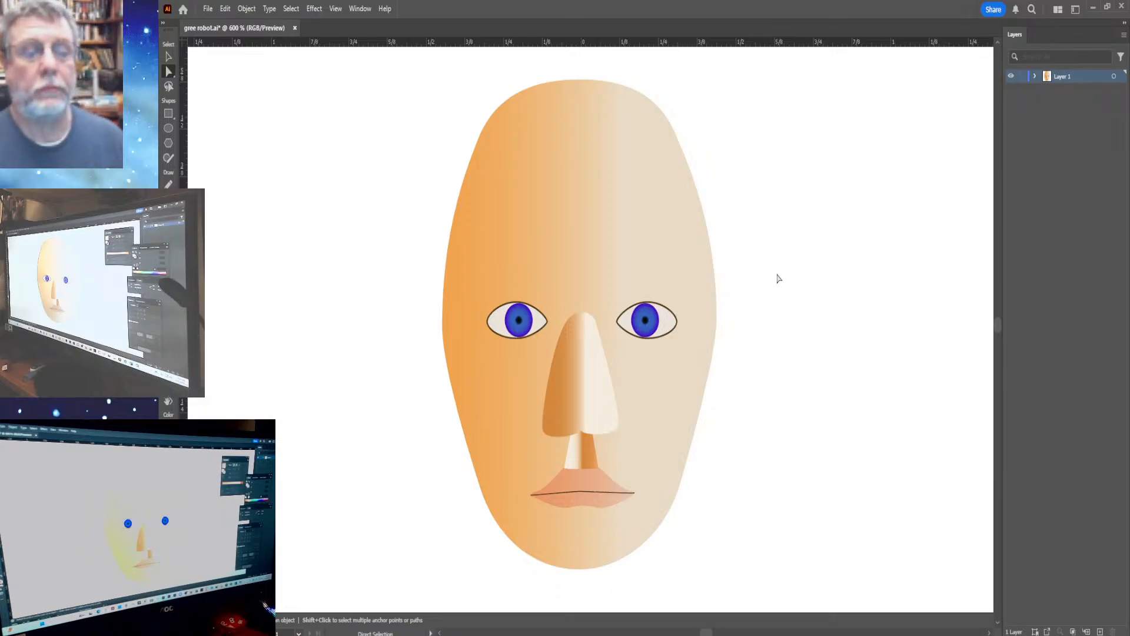
{"action": "key", "text": "ctrl+z"}
Add one anchor point to each cheek edge of the head outline, level with the base of the nose.
{"action": "left_click", "coordinate": [169, 58]}
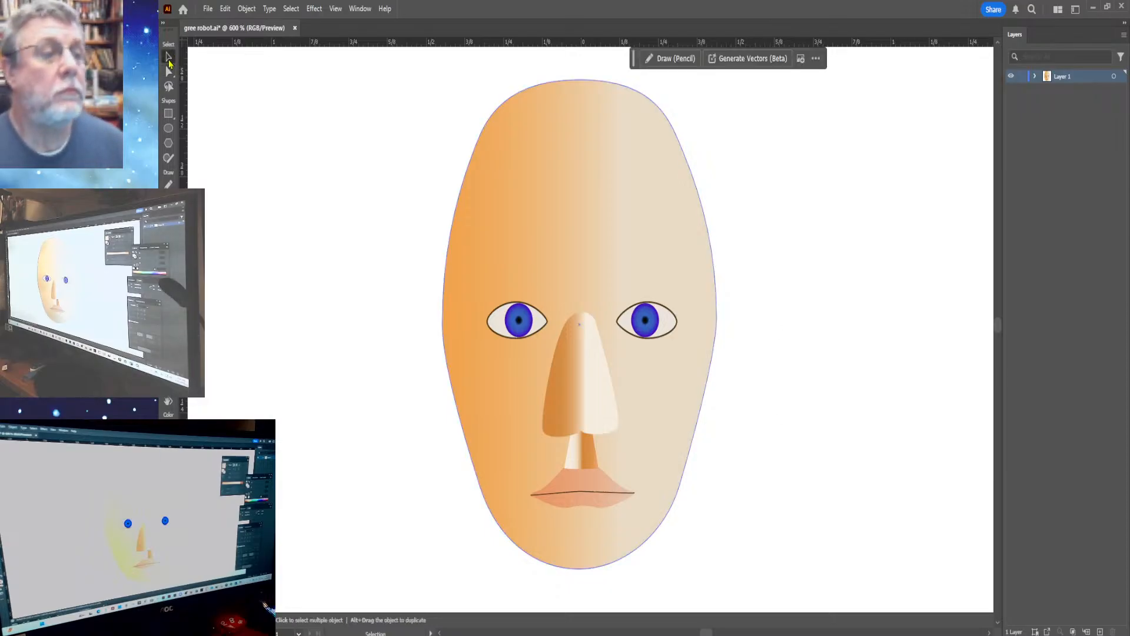
{"action": "left_click", "coordinate": [465, 445]}
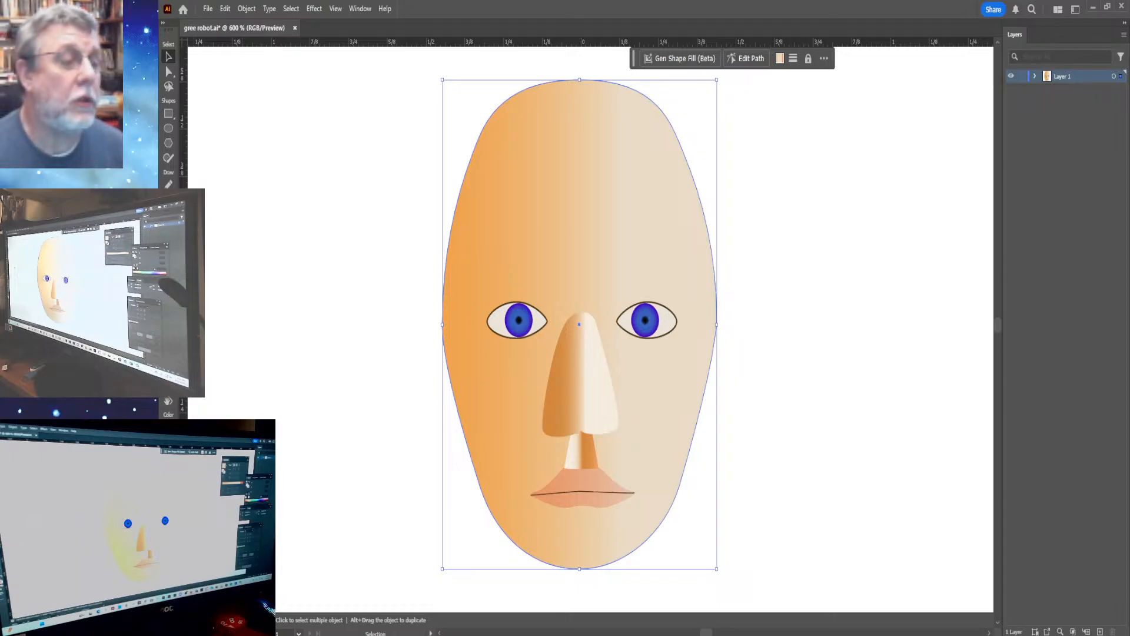
{"action": "key", "text": "p"}
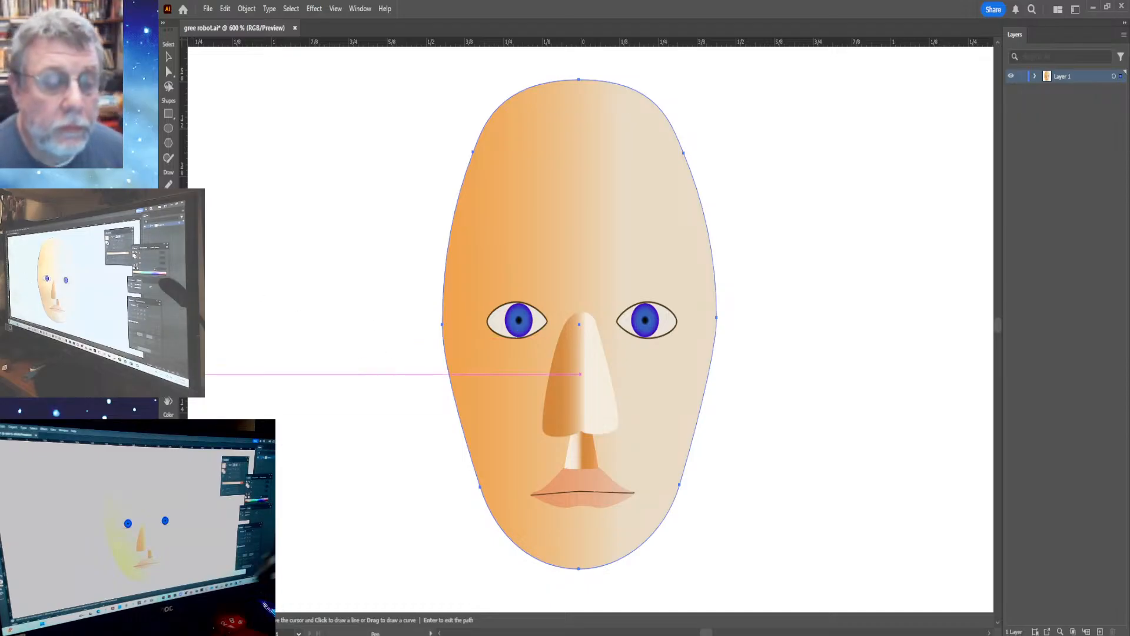
{"action": "left_click", "coordinate": [463, 431]}
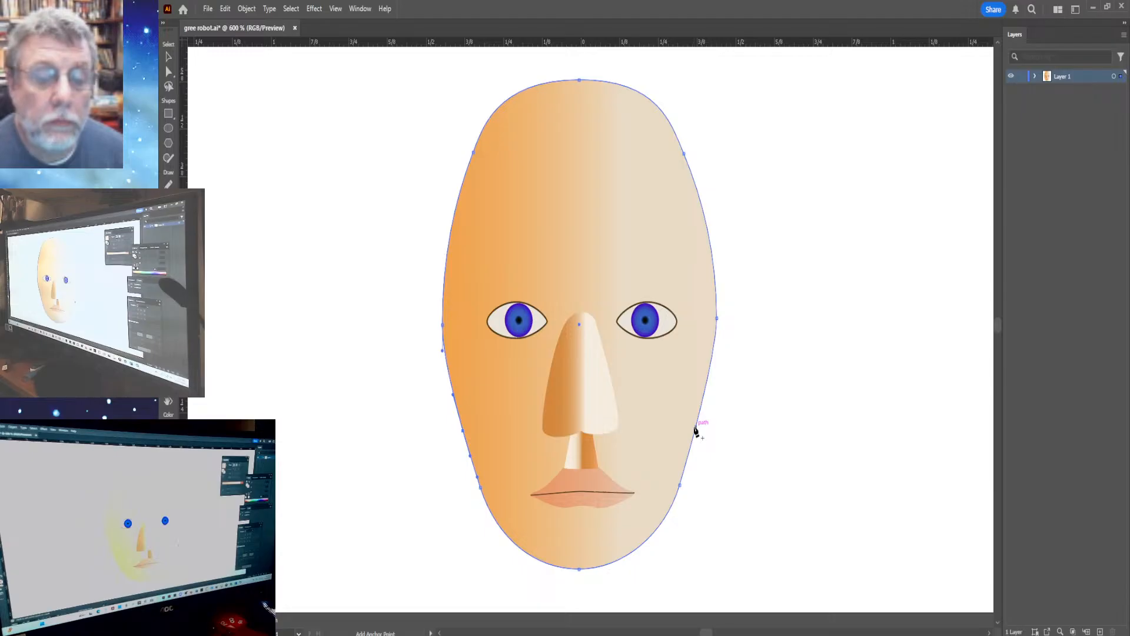
{"action": "left_click", "coordinate": [695, 431]}
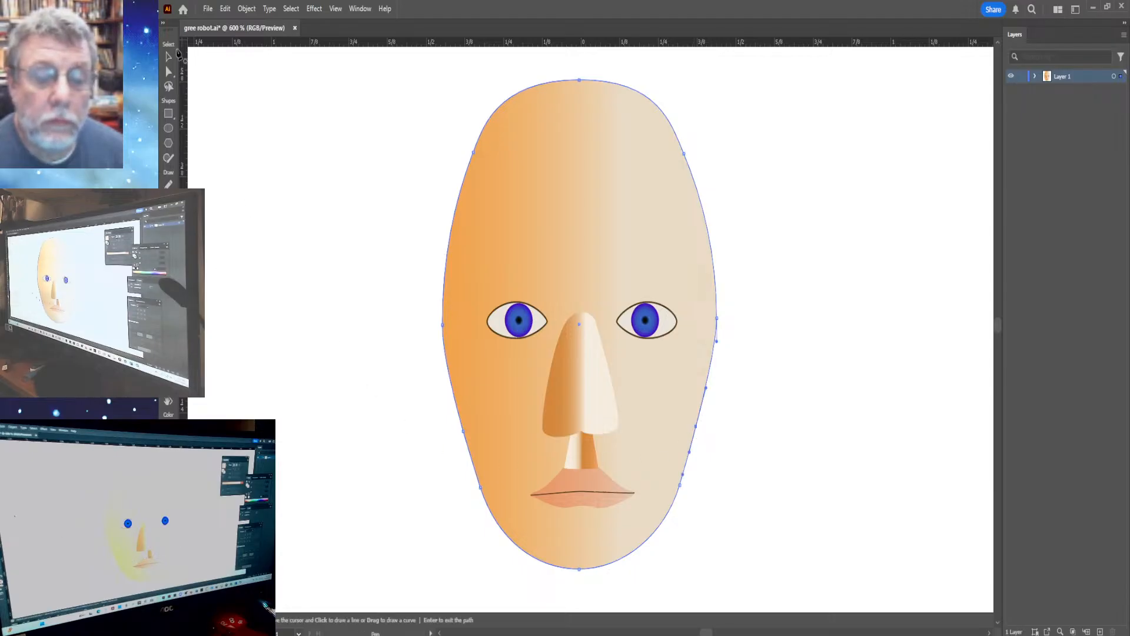
Move the new left and right cheek anchors slightly inward, the left one by about 0.01 in, and deselect the outline.
{"action": "left_click", "coordinate": [168, 71]}
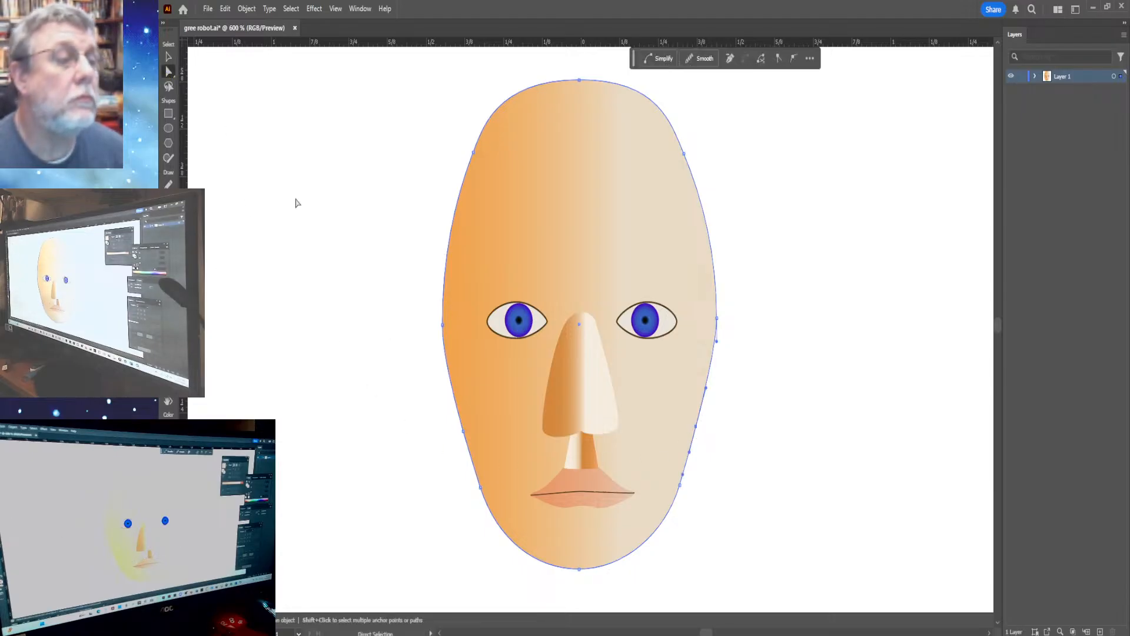
{"action": "left_click", "coordinate": [463, 432]}
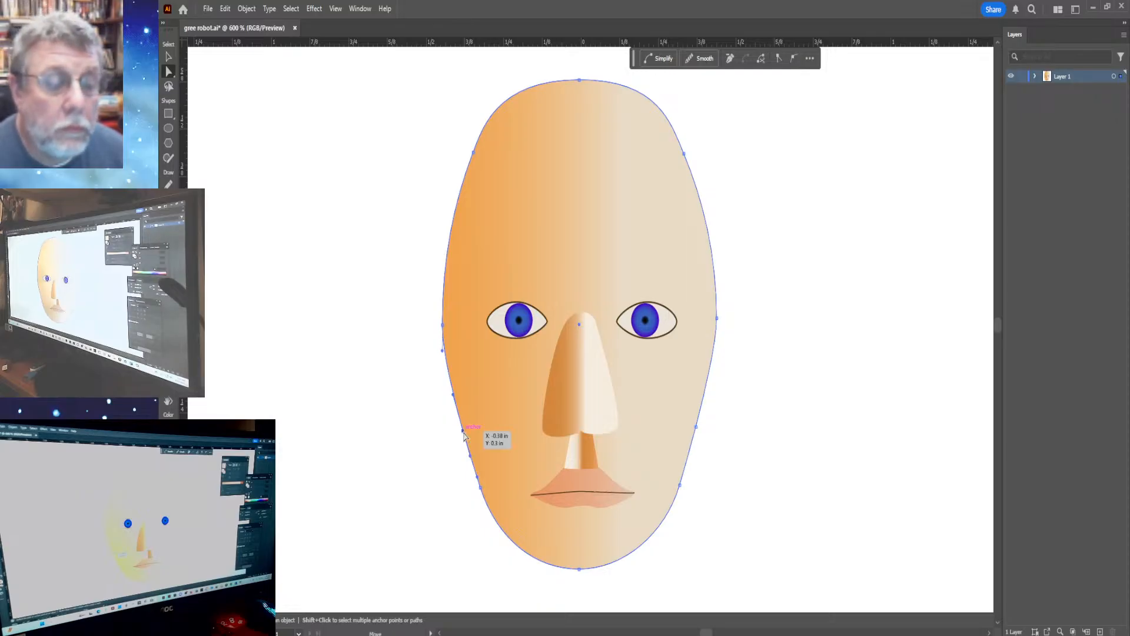
{"action": "left_click_drag", "start_coordinate": [464, 435], "coordinate": [468, 434]}
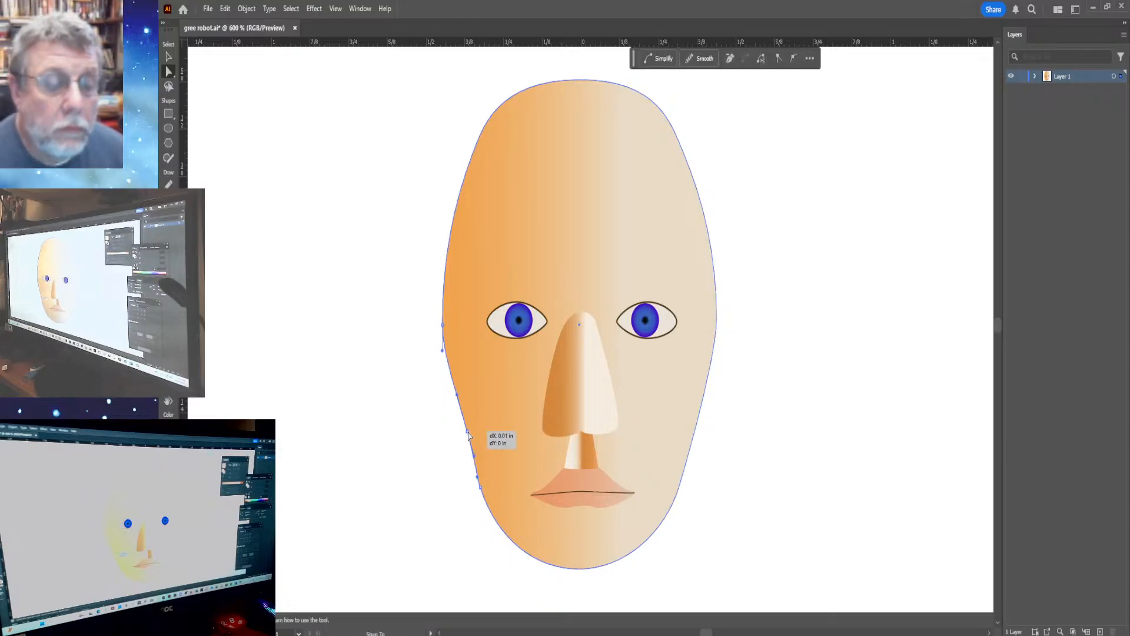
{"action": "left_click_drag", "start_coordinate": [696, 434], "coordinate": [689, 434]}
{"action": "left_click", "coordinate": [771, 455]}
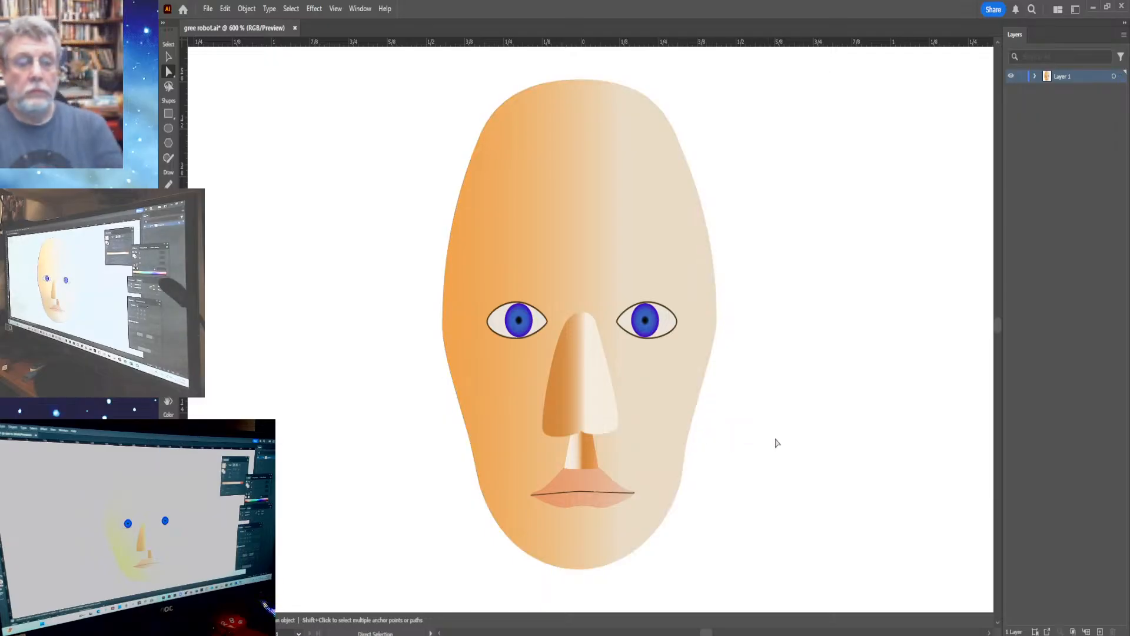
Try to shift the right cheek anchor slightly outward to match the curve of the left cheek.
{"action": "left_click", "coordinate": [690, 437]}
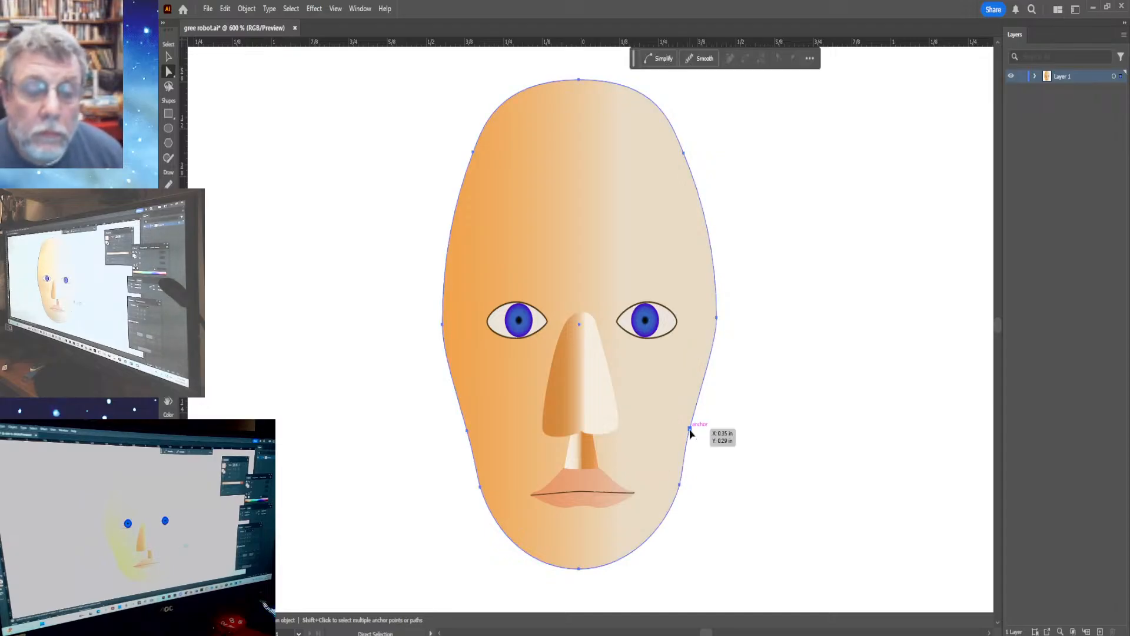
{"action": "left_click_drag", "start_coordinate": [690, 434], "coordinate": [700, 428]}
{"action": "left_click", "coordinate": [691, 430]}
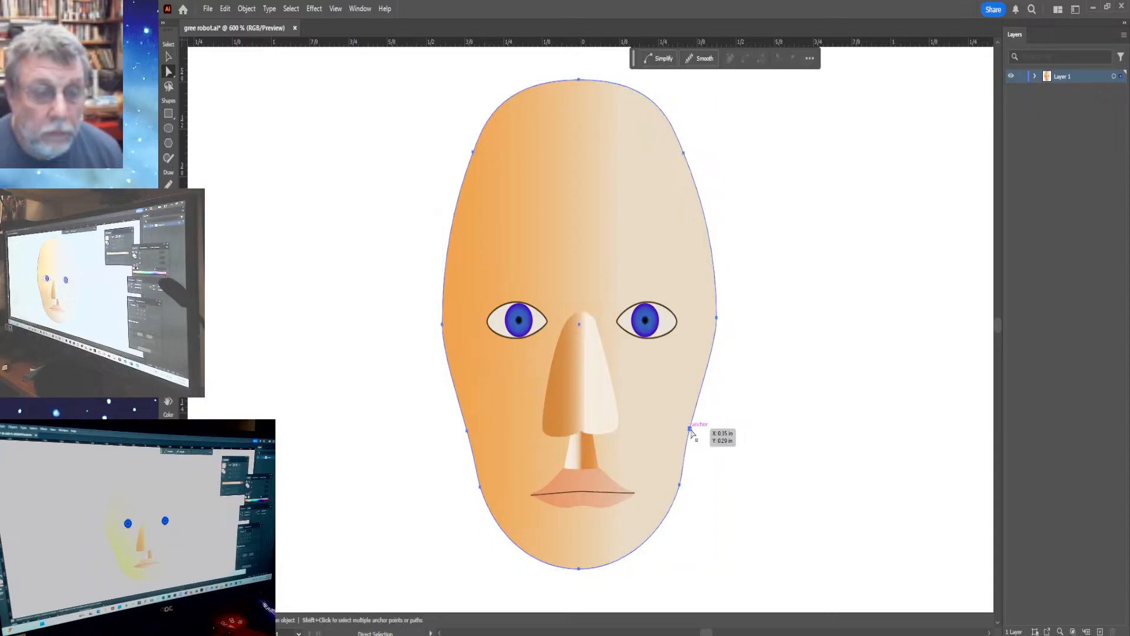
{"action": "left_click_drag", "start_coordinate": [693, 433], "coordinate": [692, 430]}
{"action": "left_click", "coordinate": [692, 432]}
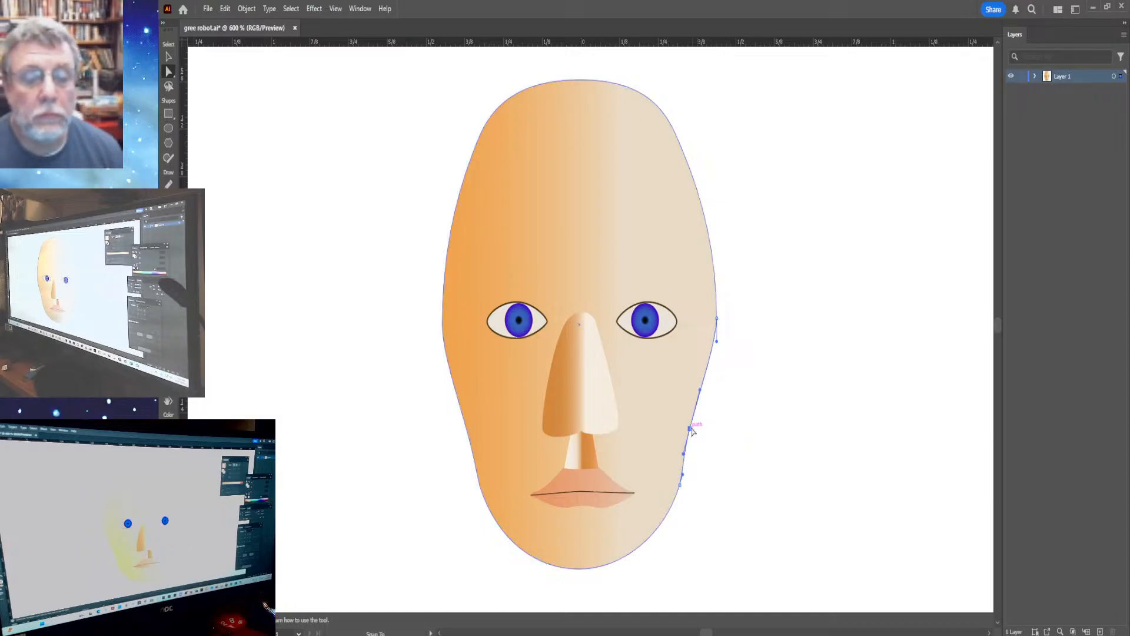
{"action": "left_click", "coordinate": [735, 443]}
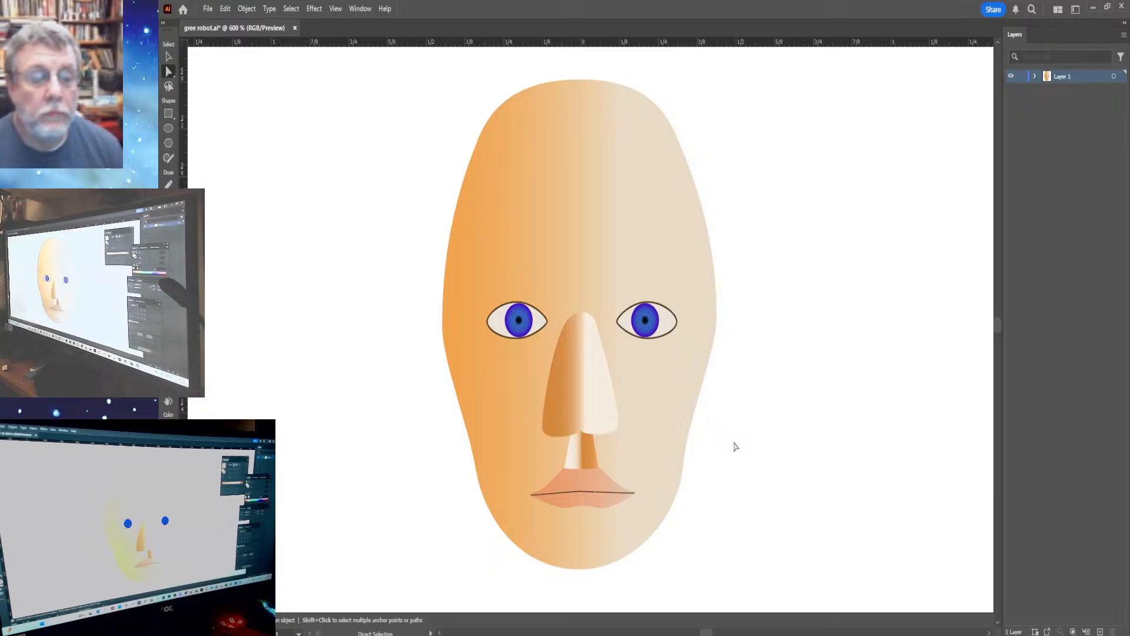
Nudge the entire head outline slightly to the right behind the facial features.
{"action": "left_click", "coordinate": [691, 429]}
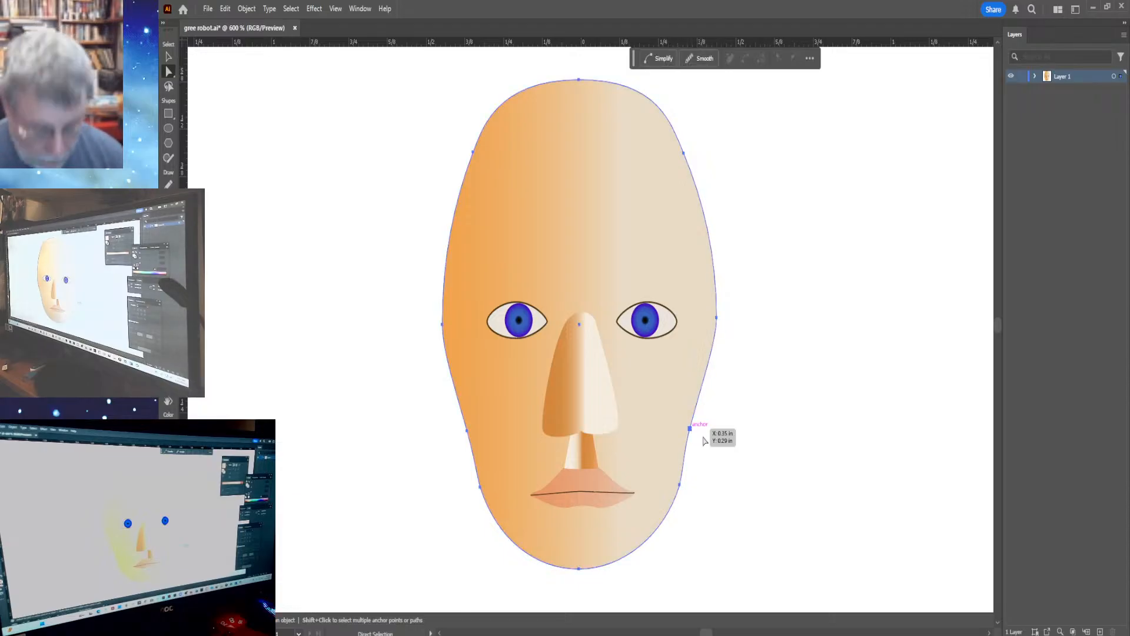
{"action": "key", "text": "Right"}
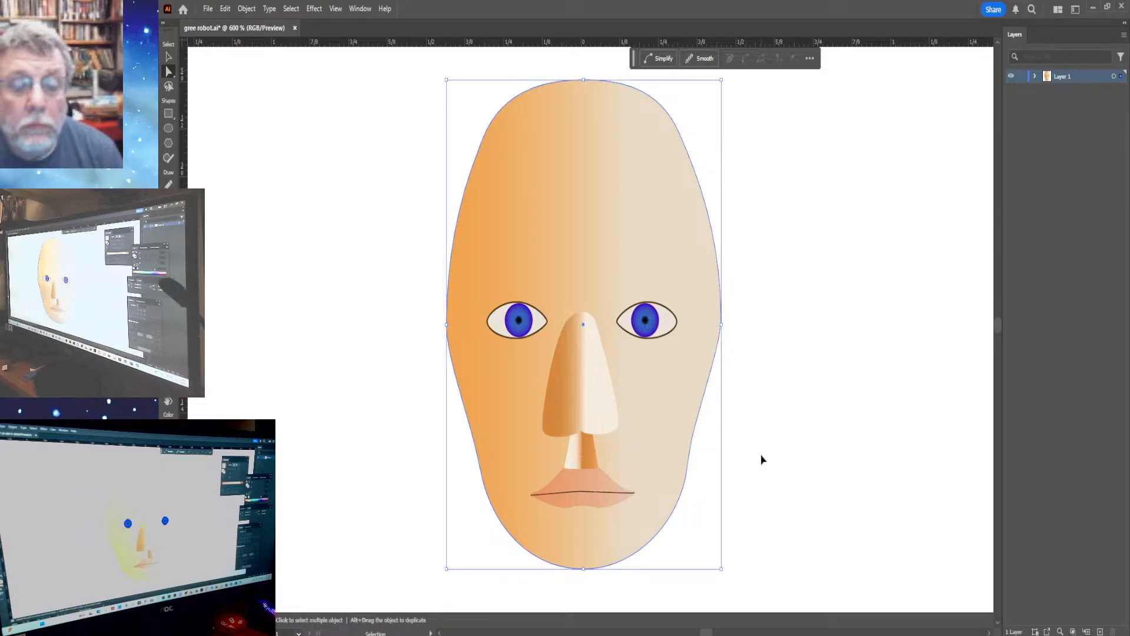
{"action": "left_click", "coordinate": [762, 458]}
Nudge the right cheek anchor outward, move it slightly back inward, and deselect the outline.
{"action": "left_click", "coordinate": [699, 435]}
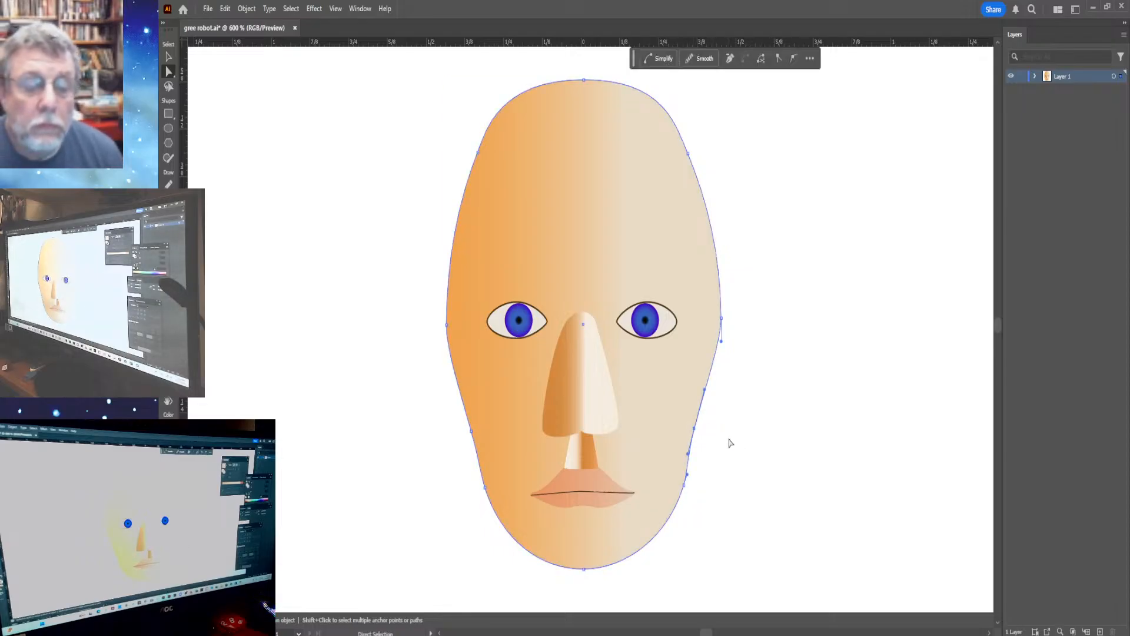
{"action": "key", "text": "Right"}
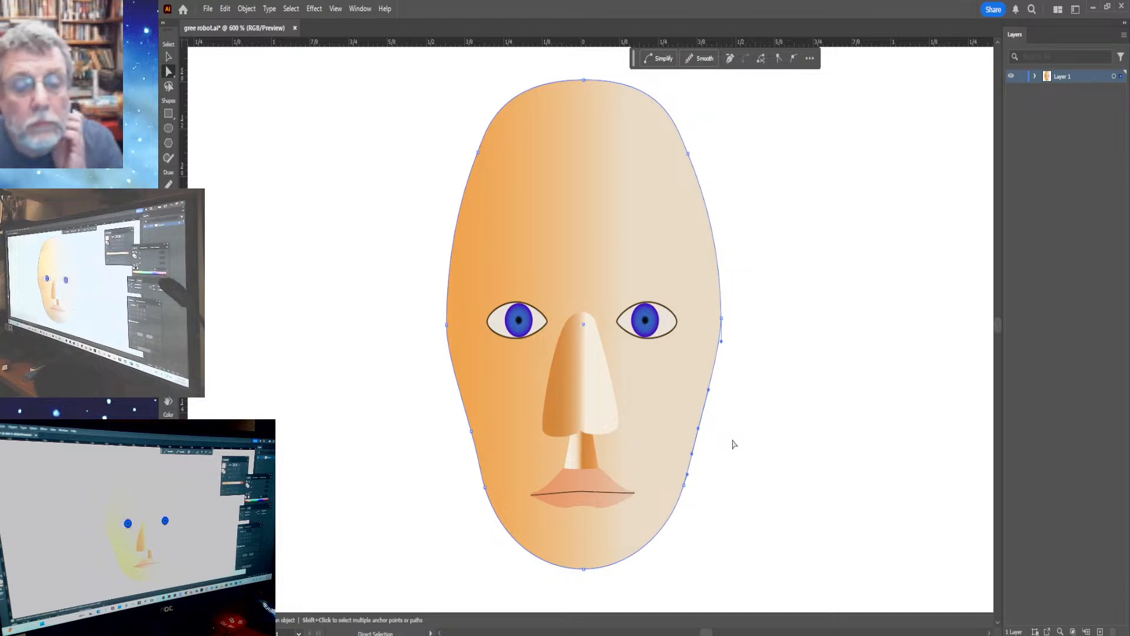
{"action": "key", "text": "v"}
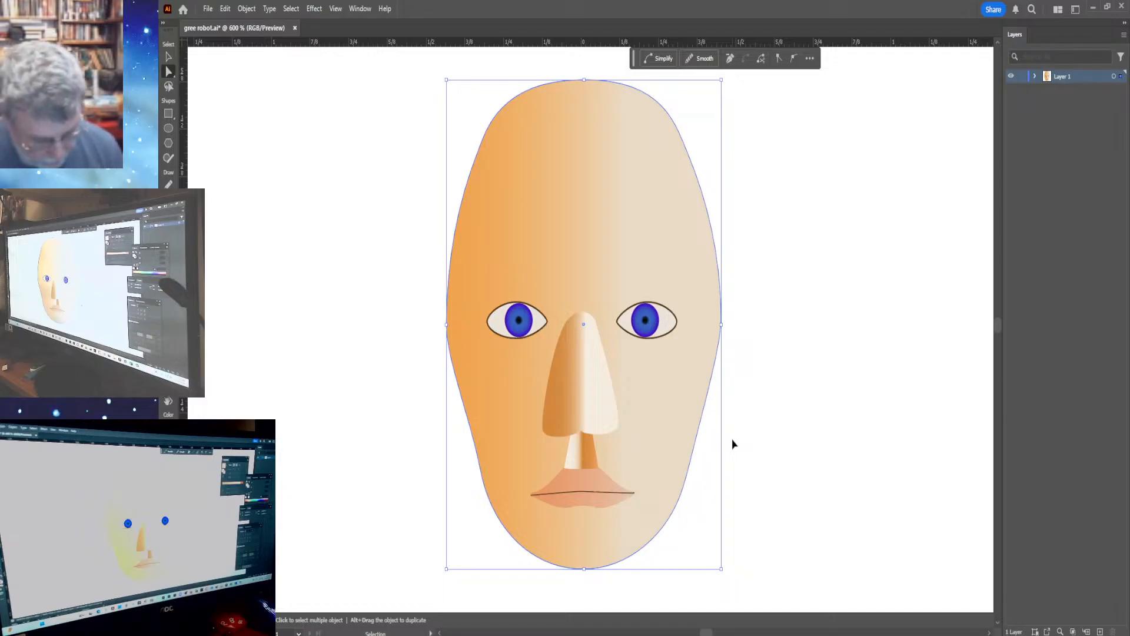
{"action": "key", "text": "a"}
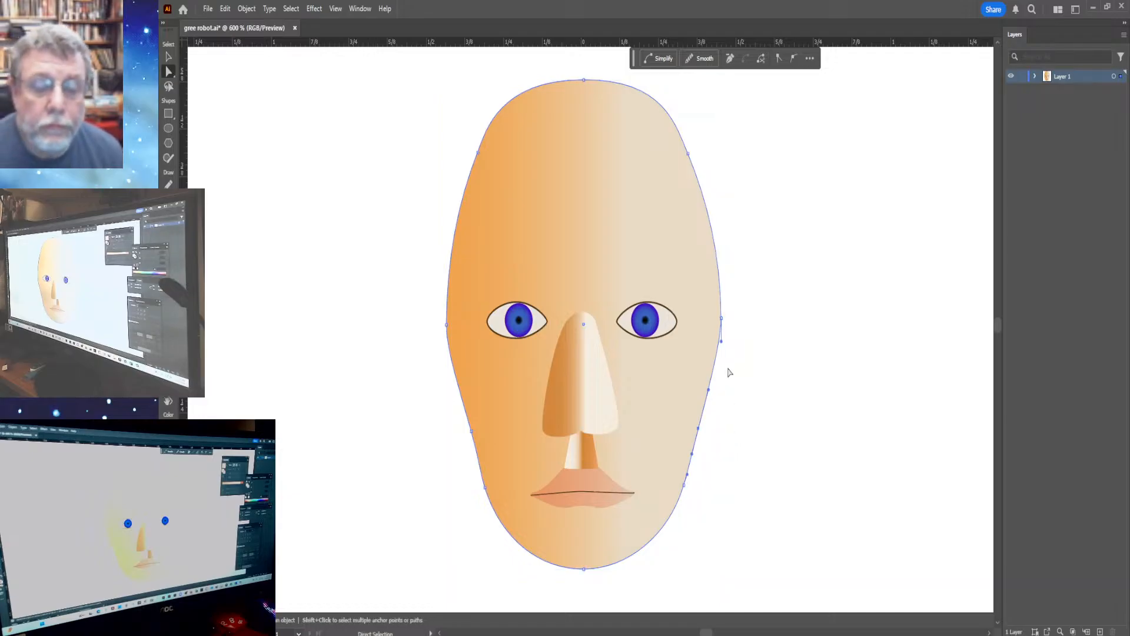
{"action": "left_click_drag", "start_coordinate": [699, 430], "coordinate": [695, 432]}
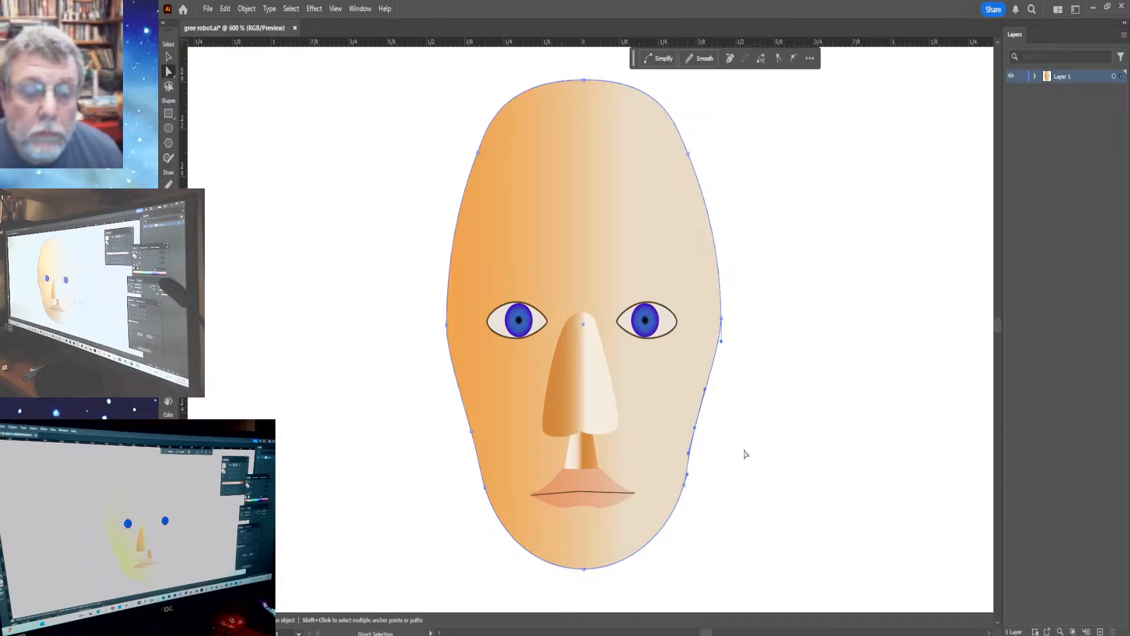
{"action": "left_click", "coordinate": [746, 454]}
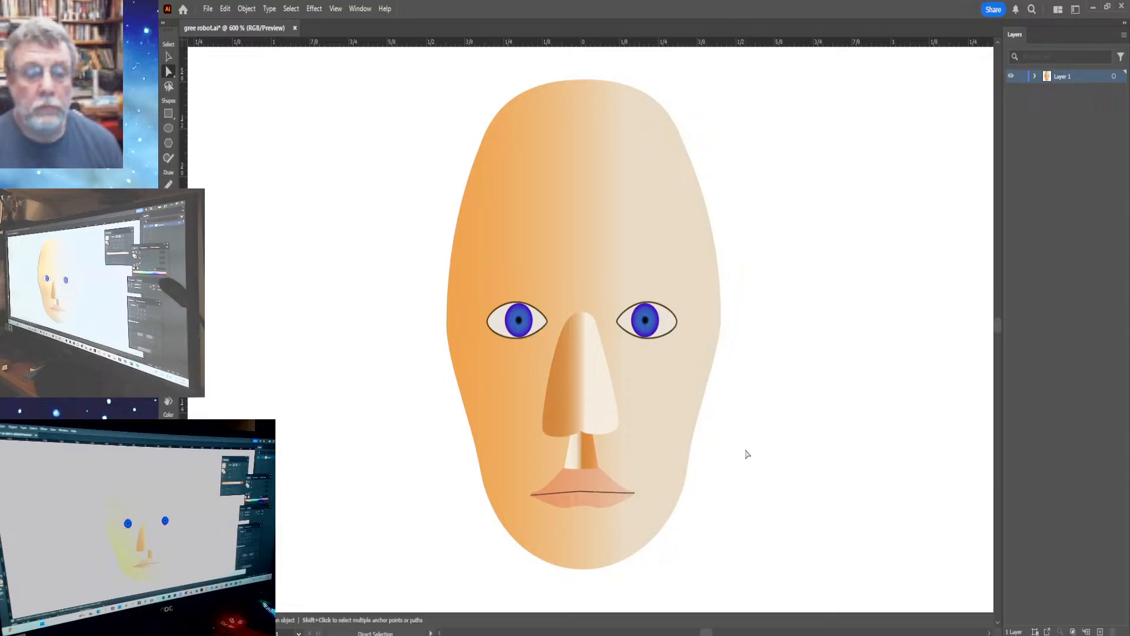
Move the right cheek anchor slightly outward and down in a close-up view to soften the cheek's inward curve, and deselect the outline.
{"action": "key", "text": "z"}
{"action": "left_click", "coordinate": [692, 430]}
{"action": "left_click", "coordinate": [600, 295]}
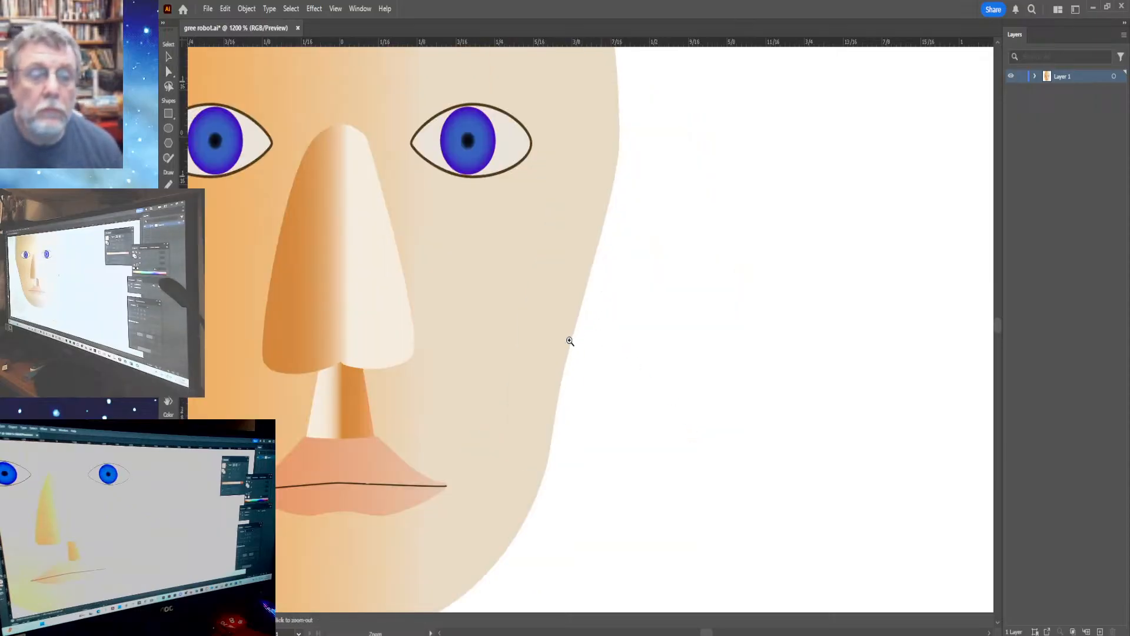
{"action": "left_click", "coordinate": [168, 71]}
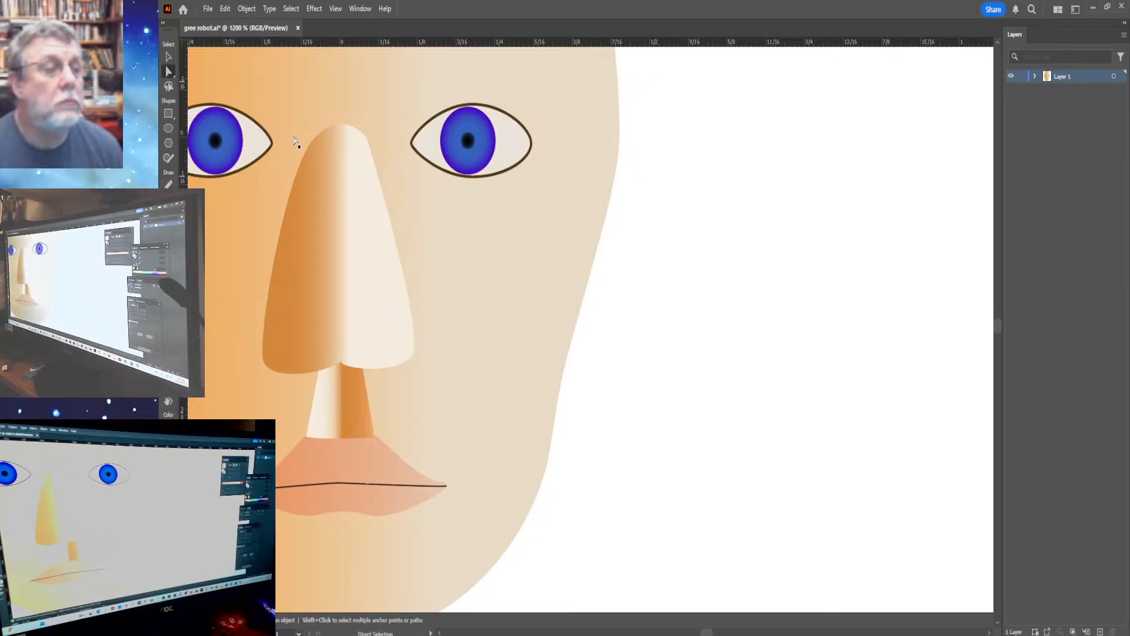
{"action": "left_click", "coordinate": [574, 333]}
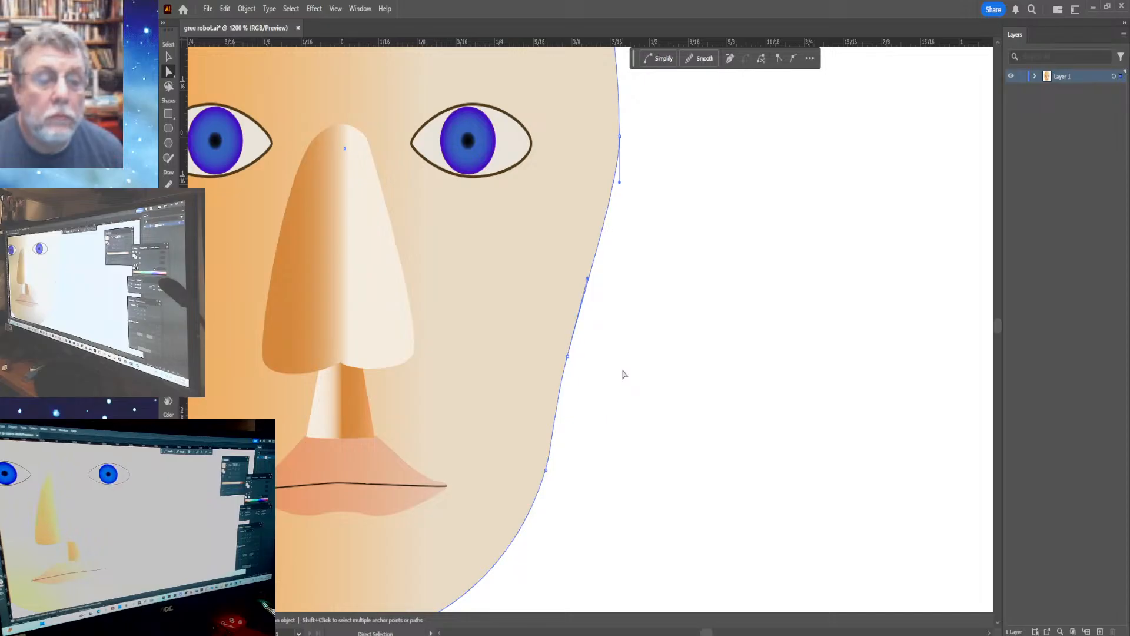
{"action": "left_click", "coordinate": [568, 357]}
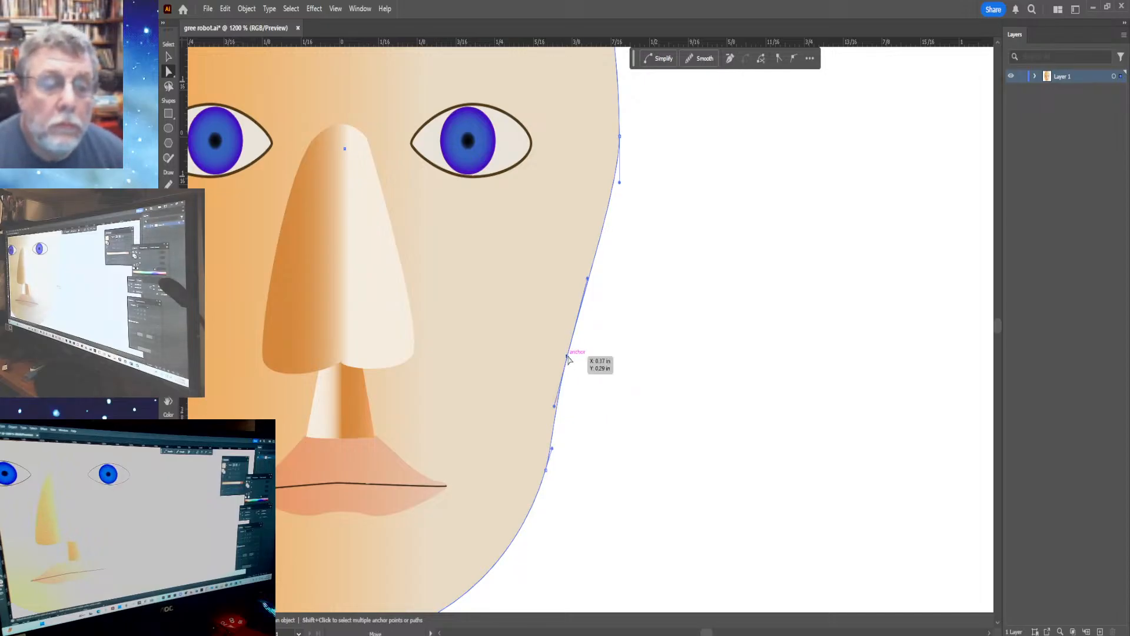
{"action": "left_click_drag", "start_coordinate": [568, 357], "coordinate": [574, 363]}
{"action": "left_click", "coordinate": [651, 392]}
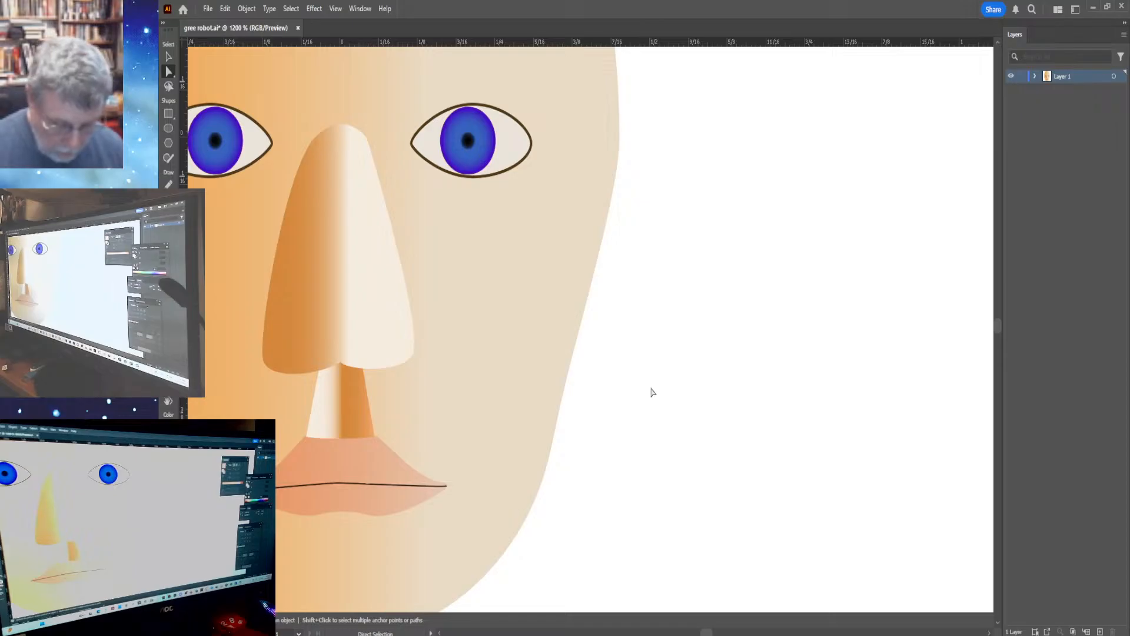
Unlock the lips shape on the face so it can be selected, and deselect it.
{"action": "key", "text": "z"}
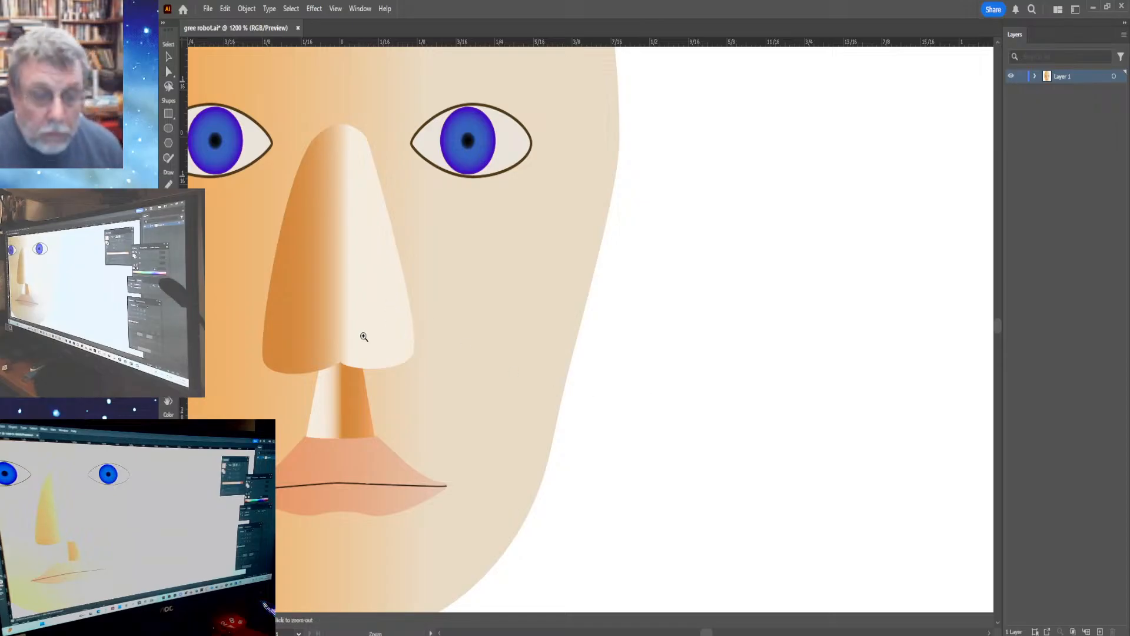
{"action": "left_click", "coordinate": [344, 137], "text": "alt"}
{"action": "left_click", "coordinate": [591, 318], "text": "alt"}
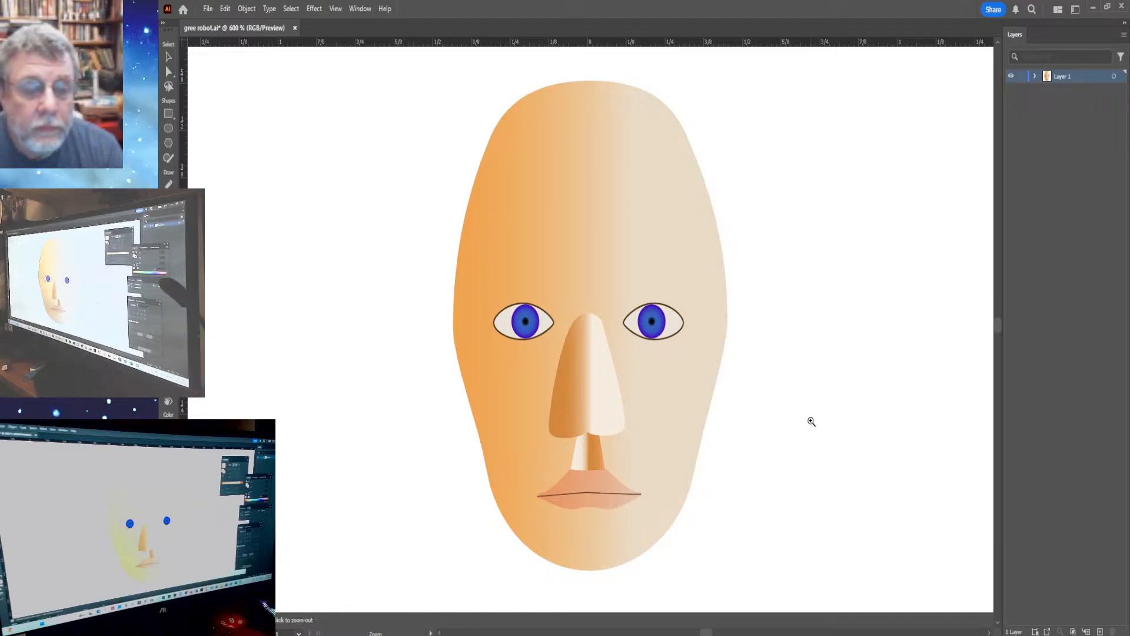
{"action": "left_click", "coordinate": [169, 72]}
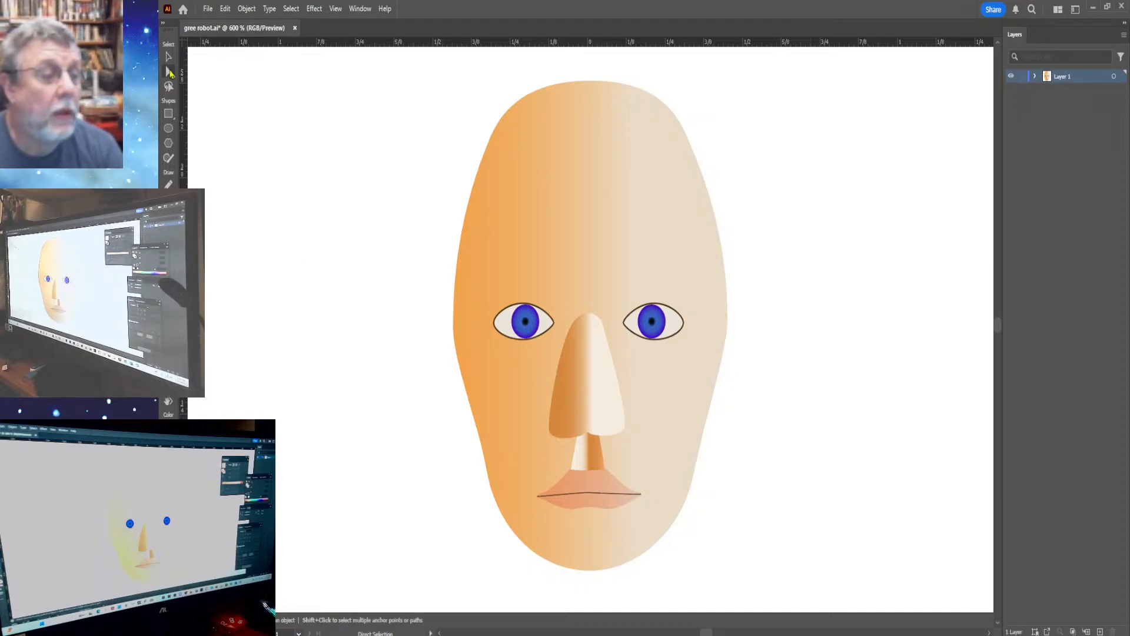
{"action": "left_click", "coordinate": [169, 56]}
{"action": "left_click", "coordinate": [611, 480]}
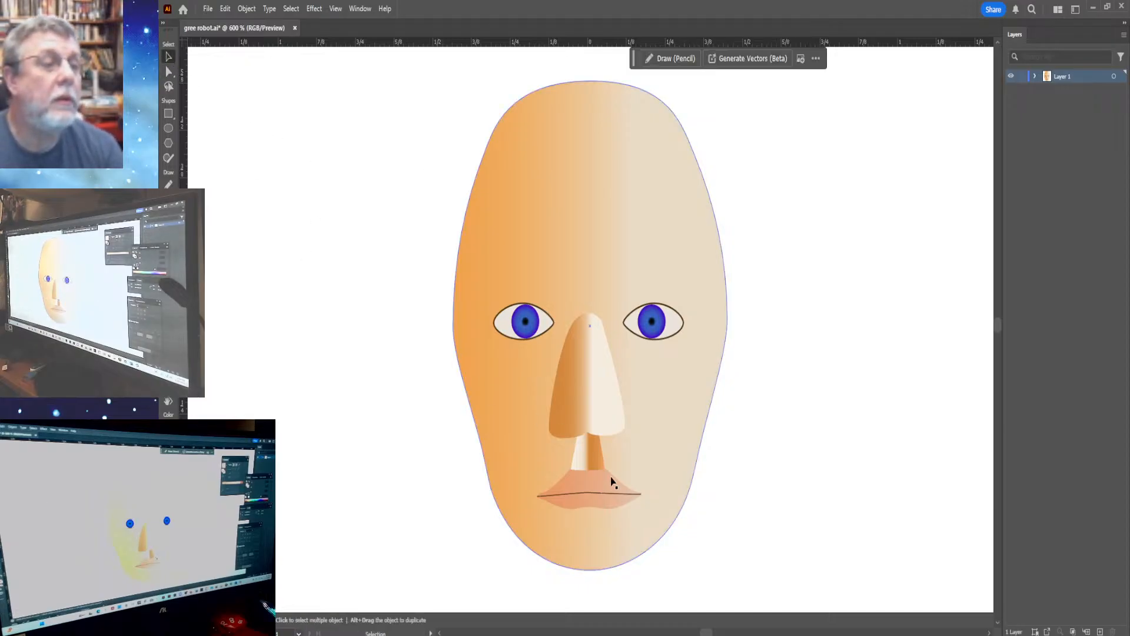
{"action": "left_click", "coordinate": [606, 487]}
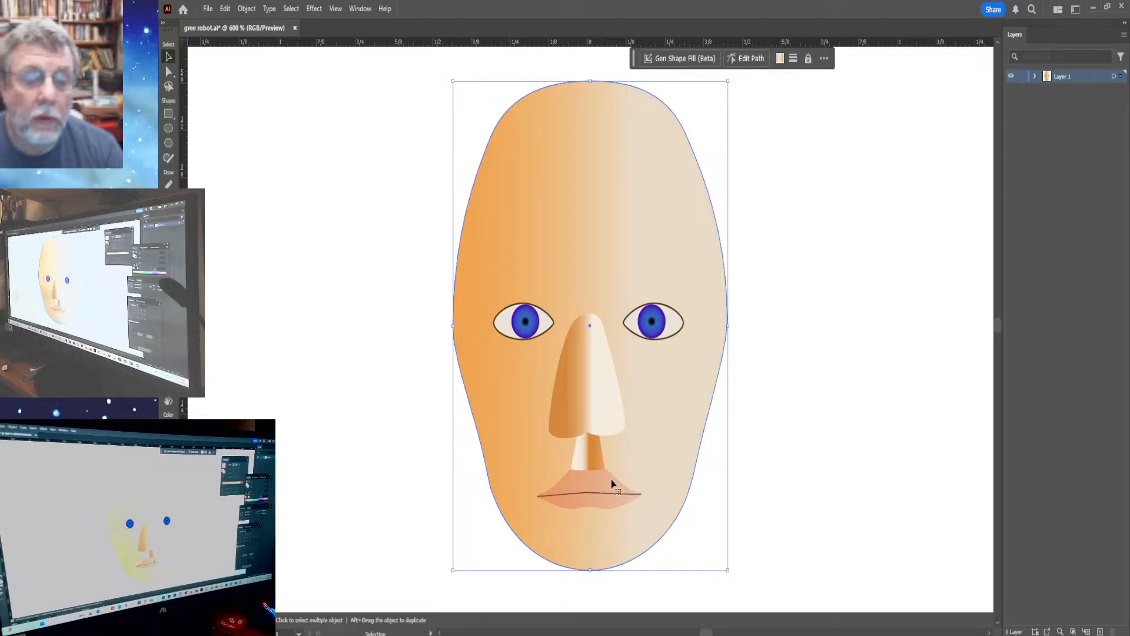
{"action": "left_click", "coordinate": [849, 515]}
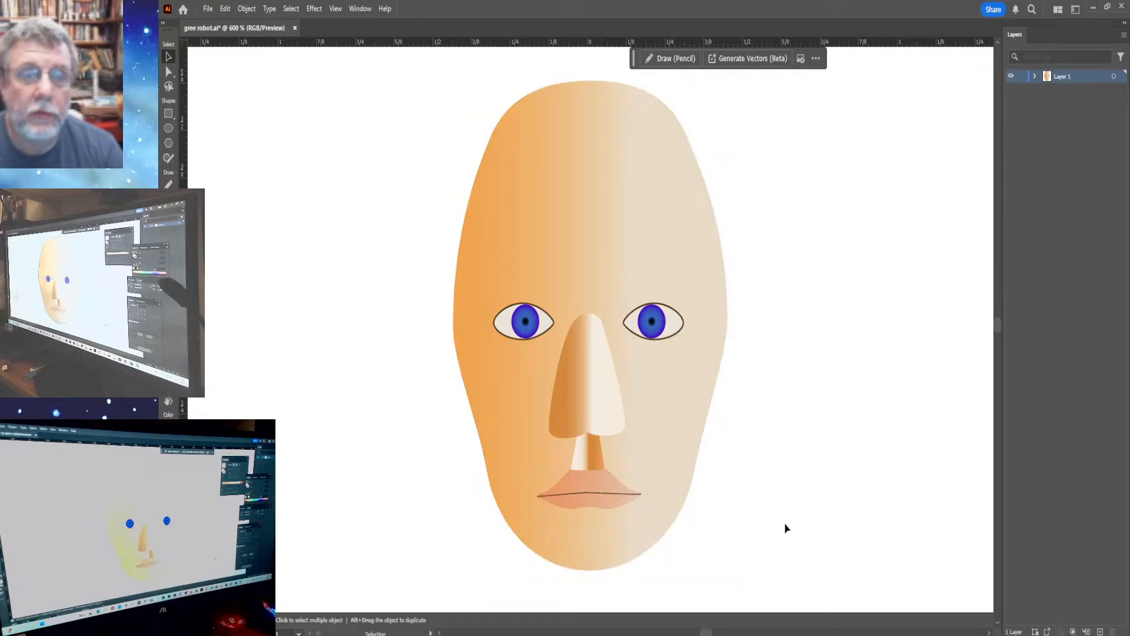
{"action": "left_click", "coordinate": [618, 508]}
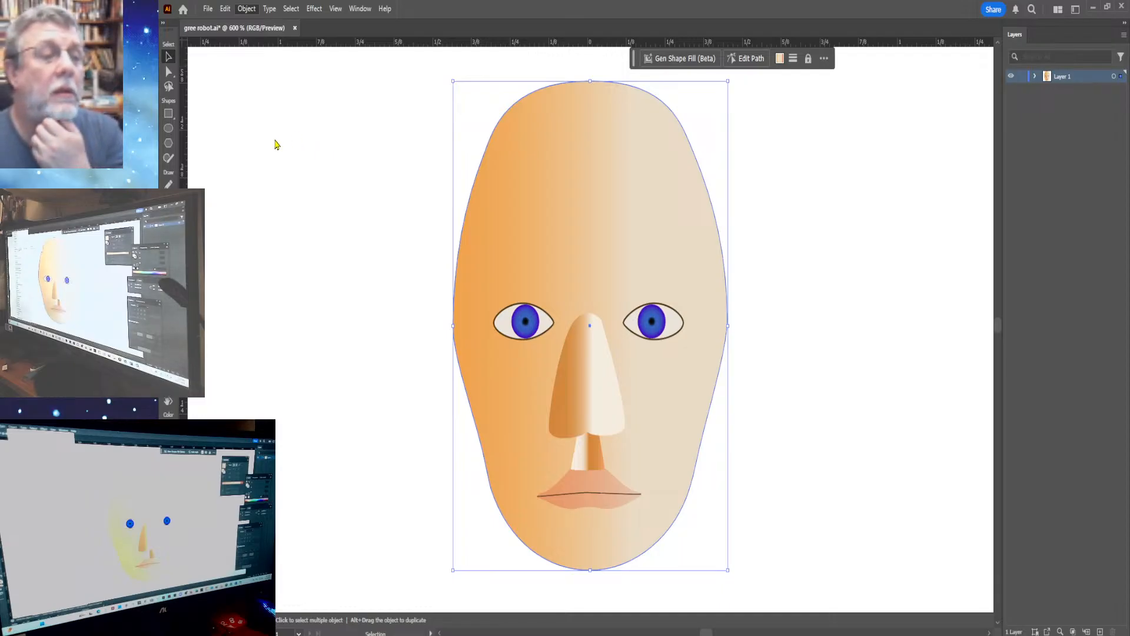
{"action": "key", "text": "ctrl+alt+]"}
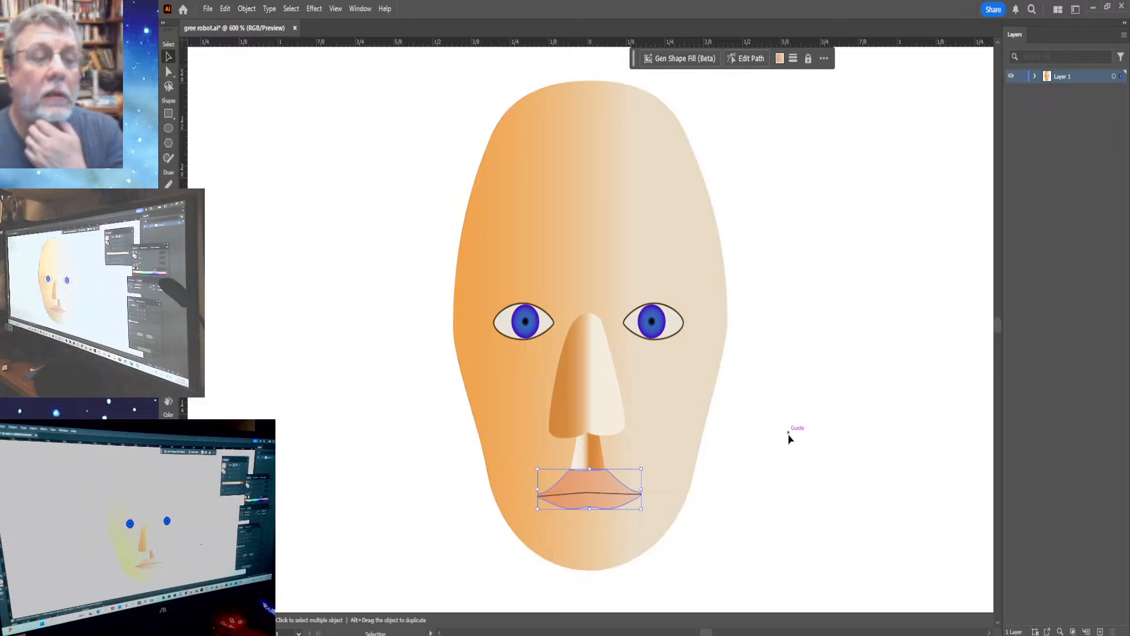
{"action": "left_click", "coordinate": [790, 437]}
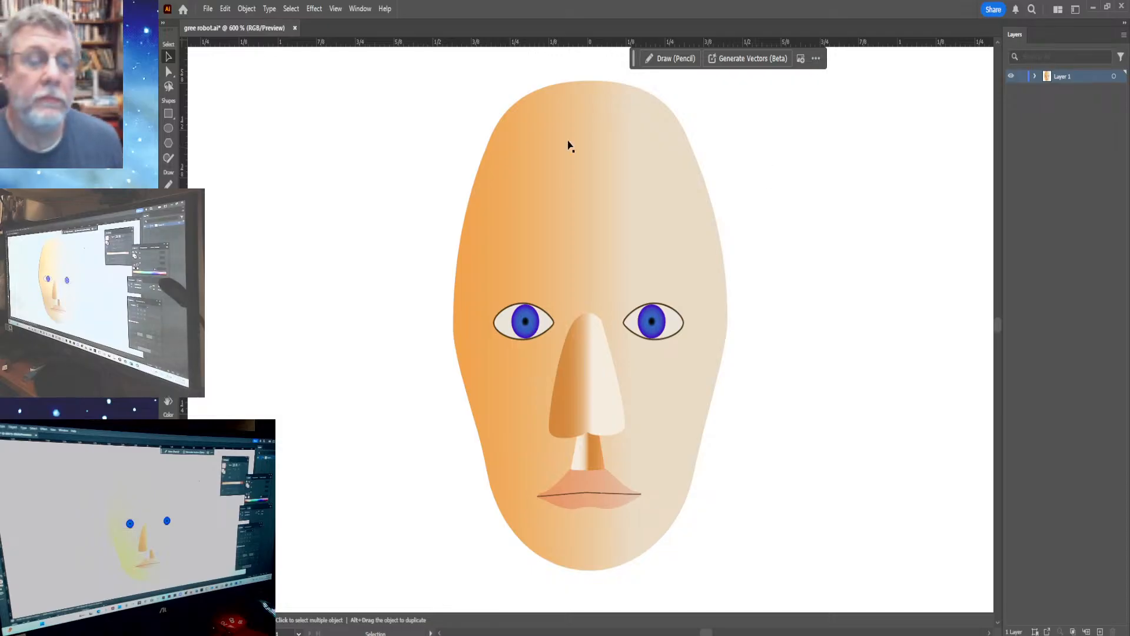
Group the head outline with the eyes, nose and lips, and deselect the group.
{"action": "left_click_drag", "start_coordinate": [419, 68], "coordinate": [761, 530]}
{"action": "scroll", "coordinate": [792, 525], "scroll_direction": "up", "scroll_amount": 2}
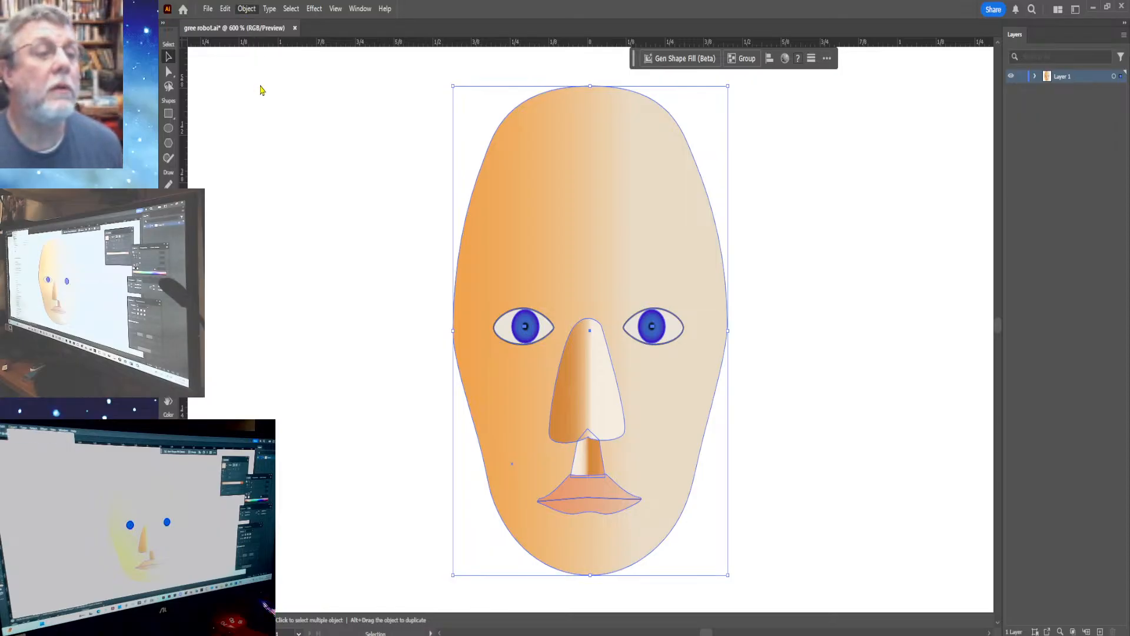
{"action": "key", "text": "ctrl+g"}
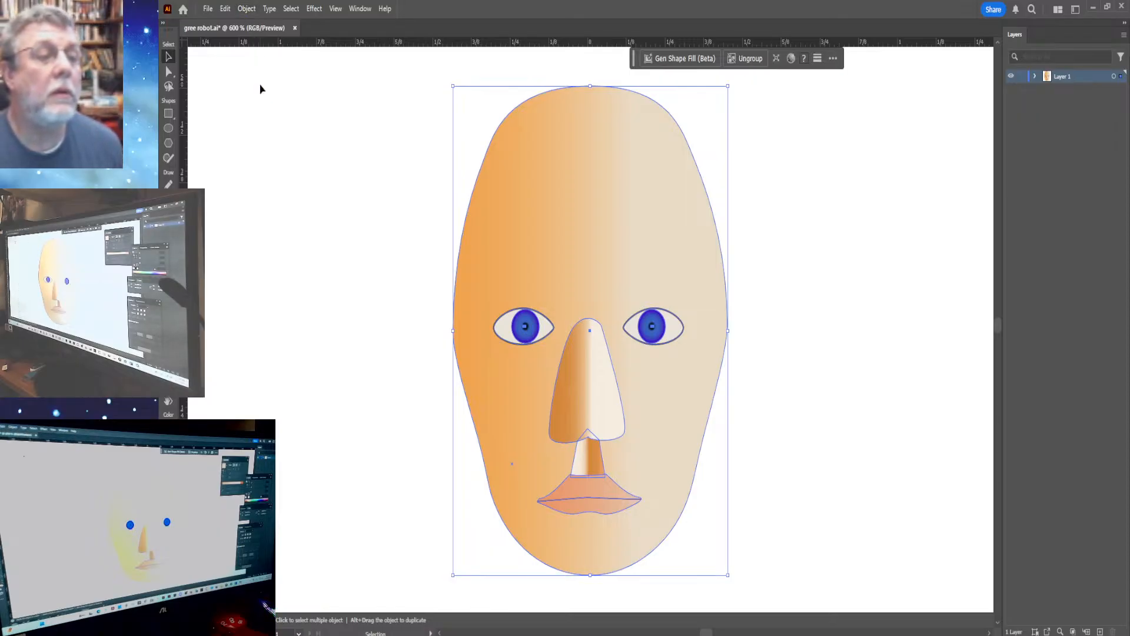
{"action": "left_click", "coordinate": [269, 160]}
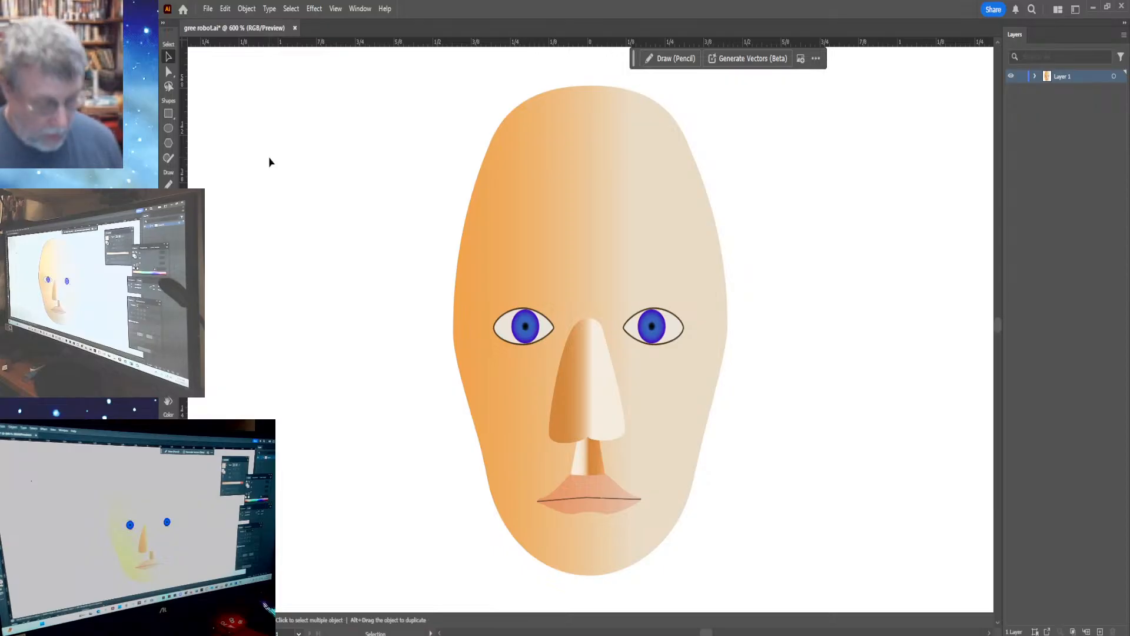
Show the guides across the whole artboard and reset the ruler origin to the artboard's upper-left corner.
{"action": "key", "text": "ctrl+0"}
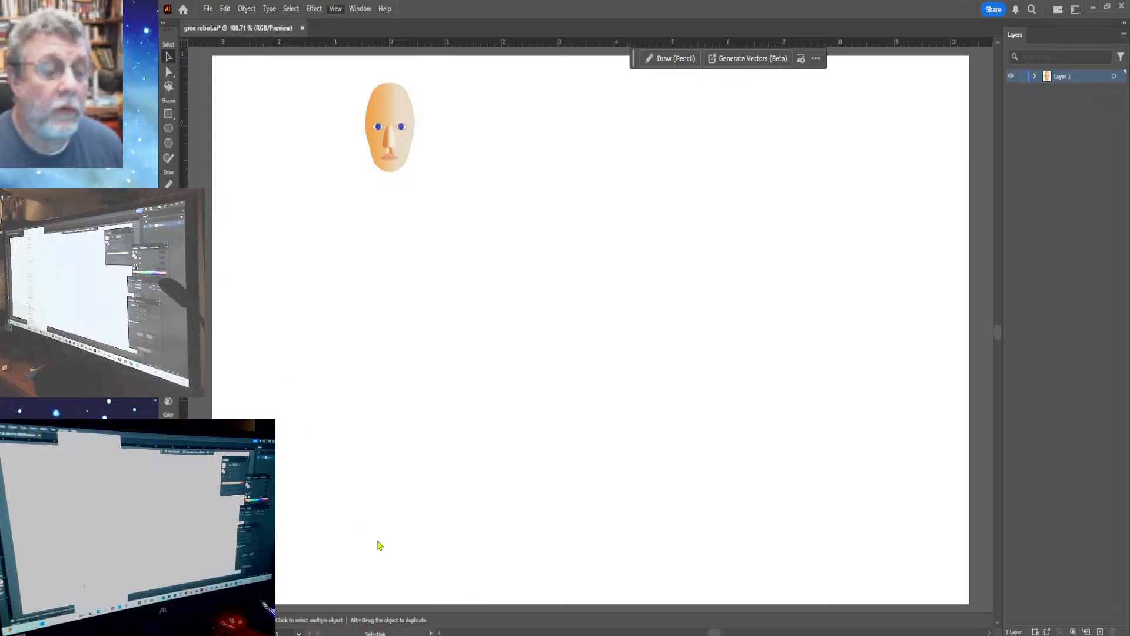
{"action": "key", "text": "ctrl+;"}
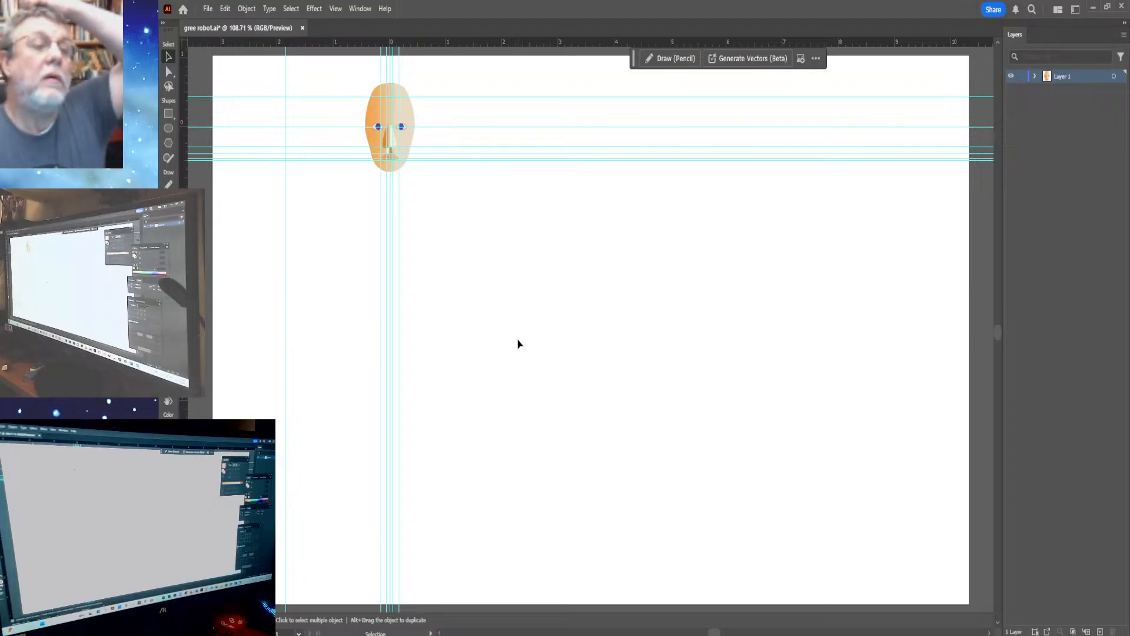
{"action": "double_click", "coordinate": [185, 43]}
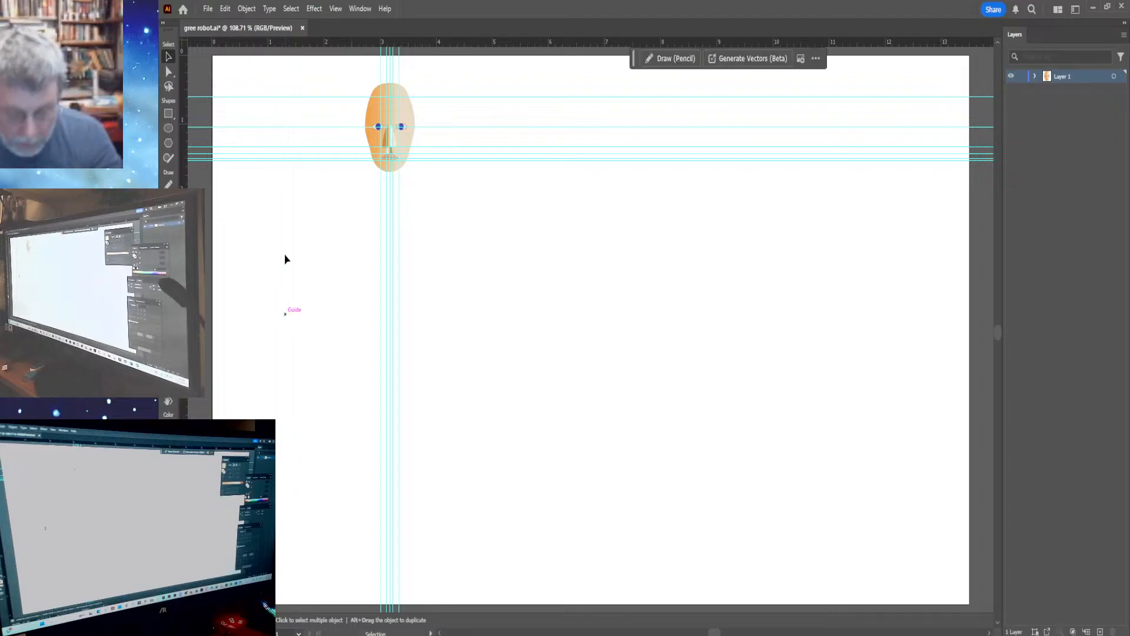
Delete the vertical guides through the face and all the horizontal guides crossing it.
{"action": "left_click_drag", "start_coordinate": [355, 224], "coordinate": [425, 309]}
{"action": "key", "text": "Delete"}
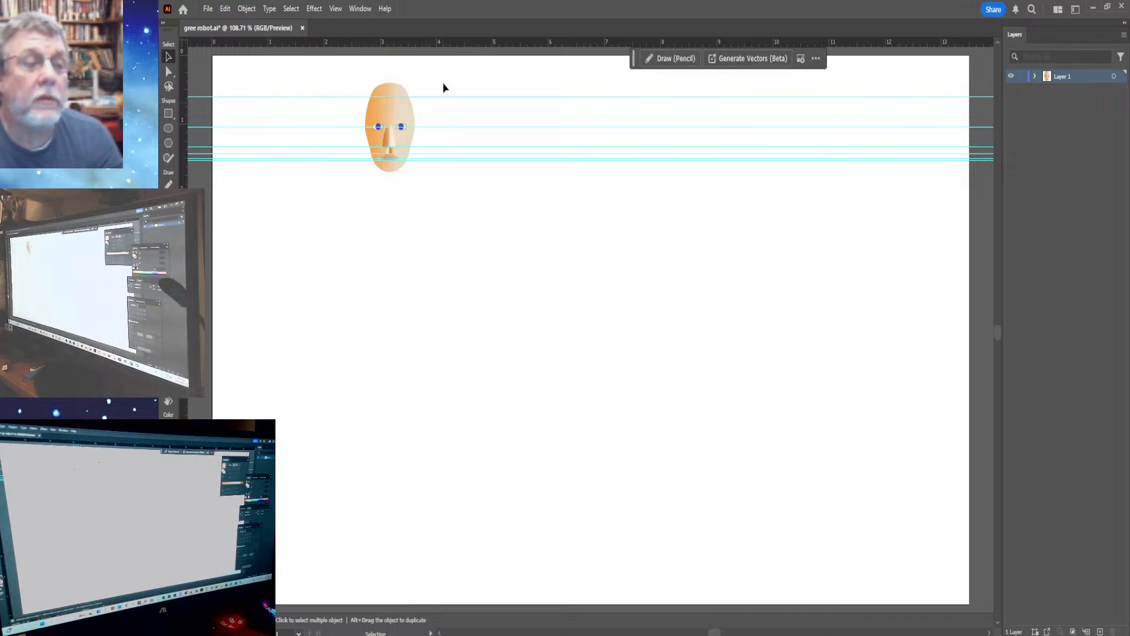
{"action": "left_click_drag", "start_coordinate": [444, 86], "coordinate": [449, 204]}
{"action": "key", "text": "Delete"}
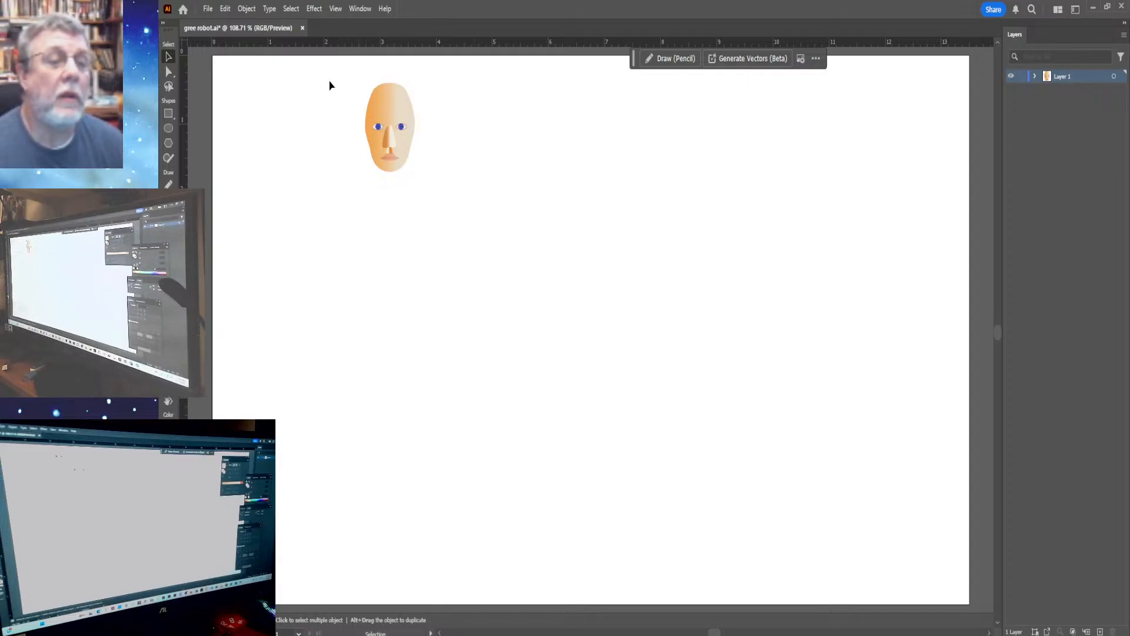
Rotate the grouped face about 1° counterclockwise around its centre.
{"action": "left_click", "coordinate": [392, 101]}
{"action": "left_click", "coordinate": [392, 102]}
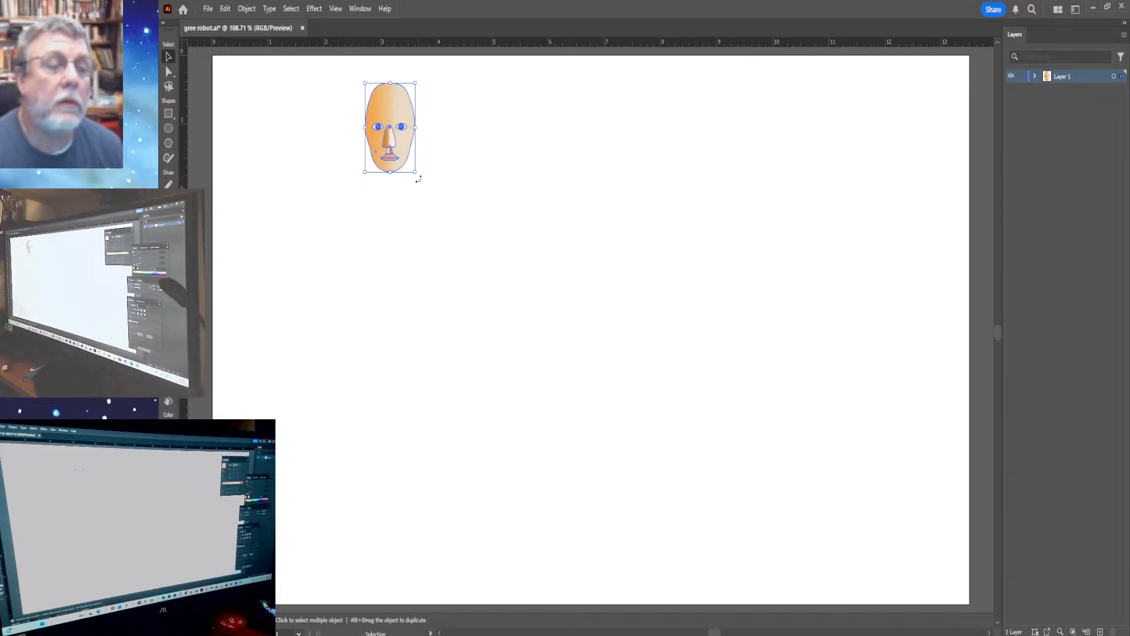
{"action": "left_click_drag", "start_coordinate": [418, 178], "coordinate": [417, 177]}
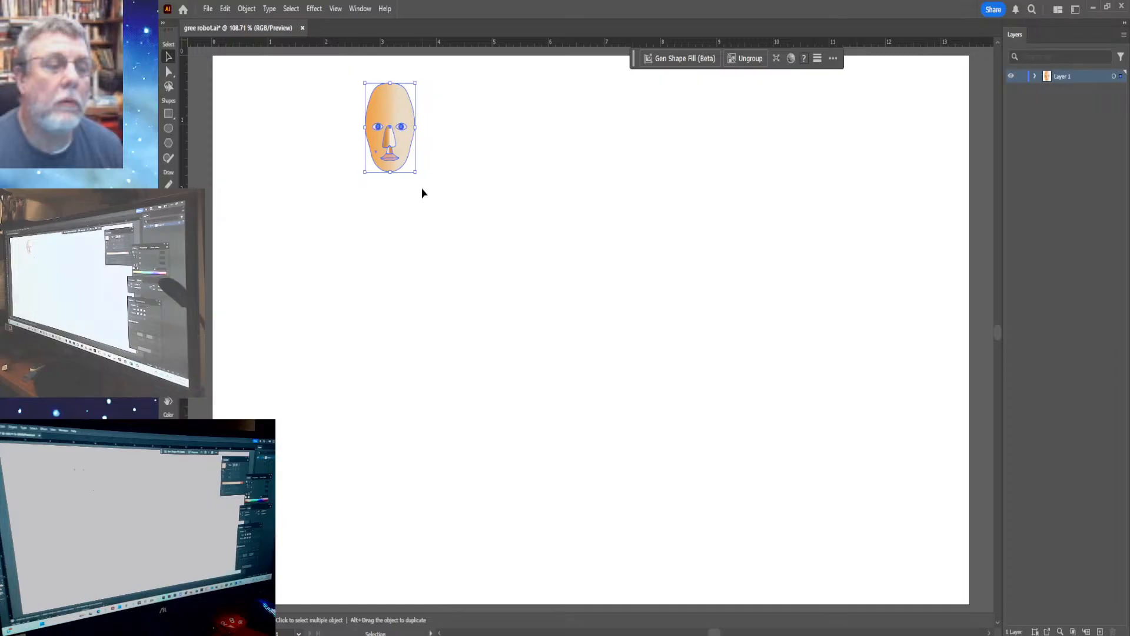
{"action": "key", "text": "ctrl+alt+space"}
{"action": "left_click_drag", "start_coordinate": [423, 193], "coordinate": [592, 280]}
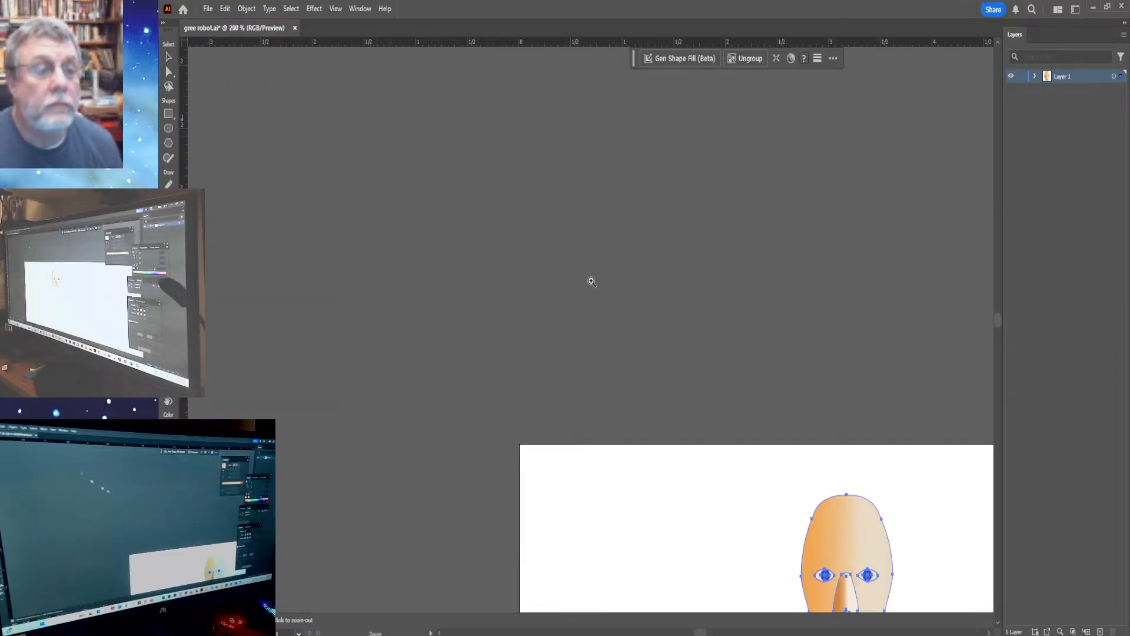
{"action": "left_click", "coordinate": [857, 579]}
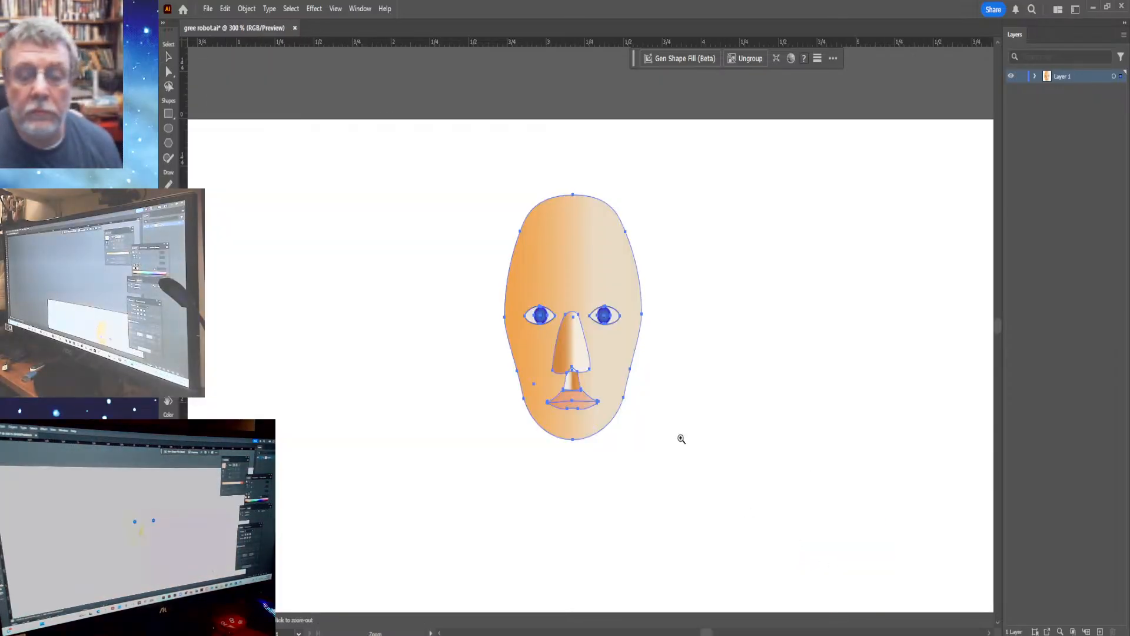
{"action": "left_click", "coordinate": [583, 340]}
{"action": "left_click", "coordinate": [574, 322]}
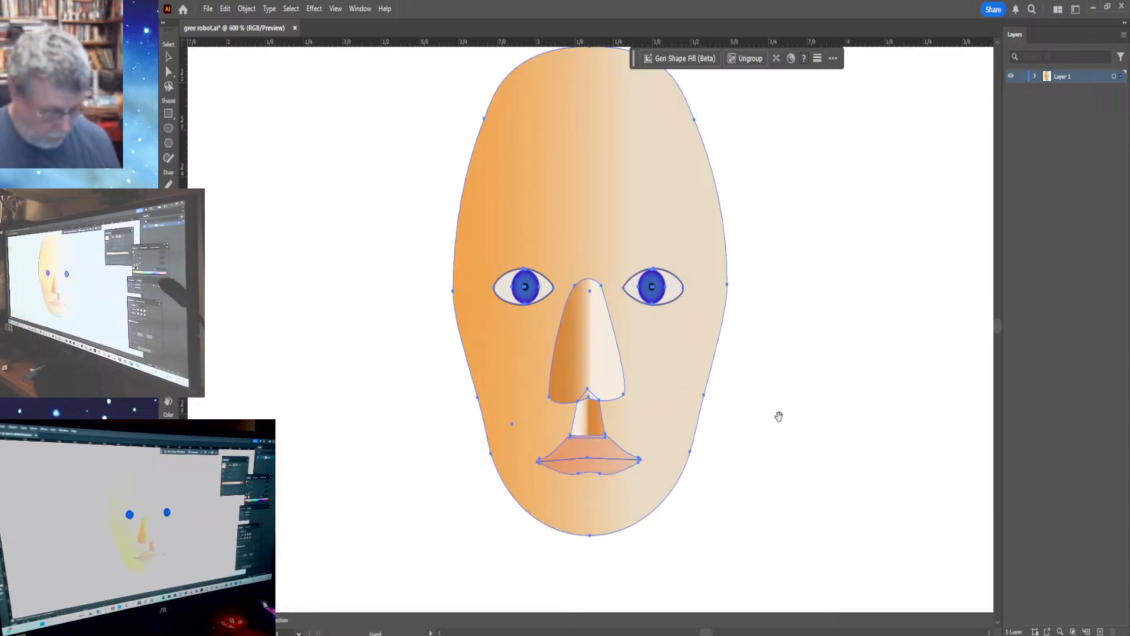
{"action": "left_click_drag", "start_coordinate": [780, 412], "coordinate": [777, 443]}
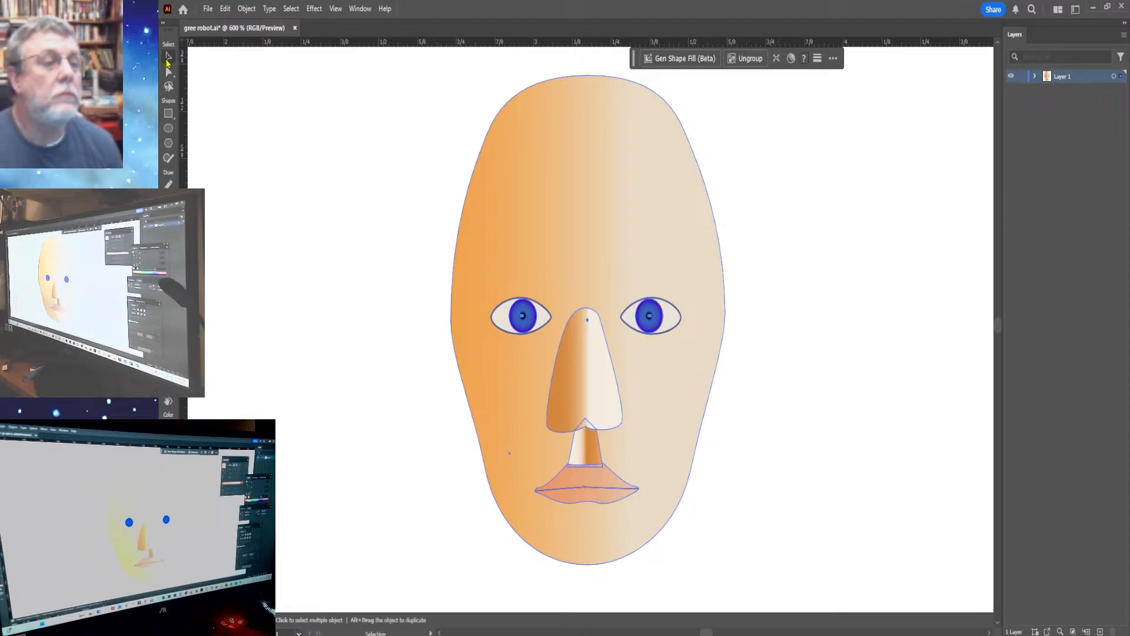
{"action": "left_click", "coordinate": [168, 58]}
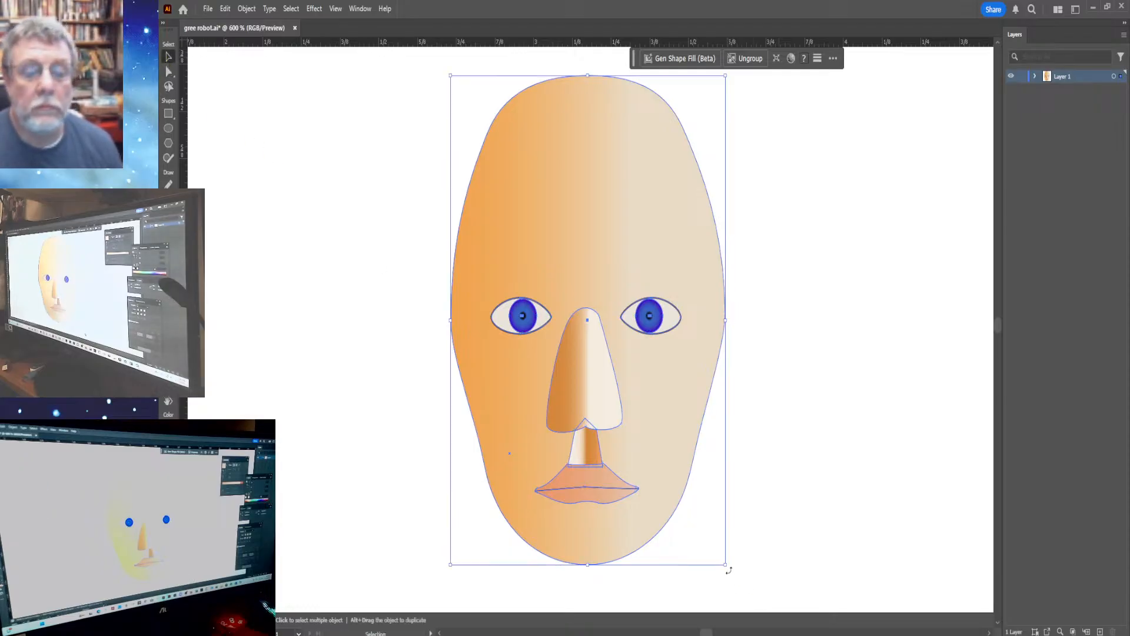
{"action": "left_click_drag", "start_coordinate": [728, 570], "coordinate": [732, 568]}
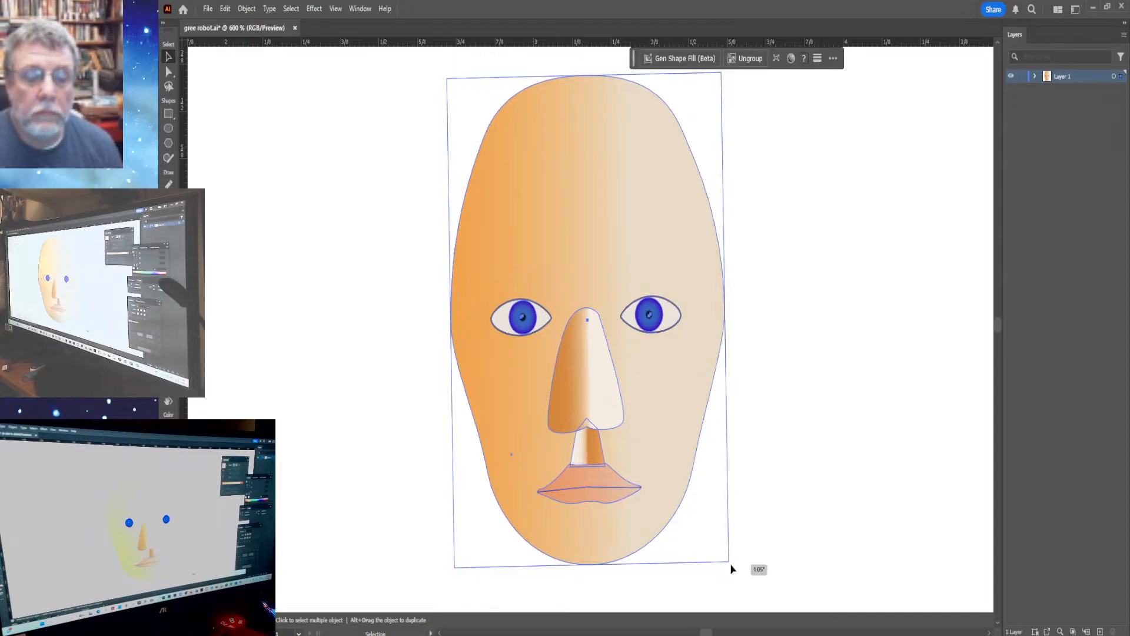
Tilt the grouped face slightly further counterclockwise and deselect it.
{"action": "key", "text": "ctrl+z"}
{"action": "left_click", "coordinate": [615, 545]}
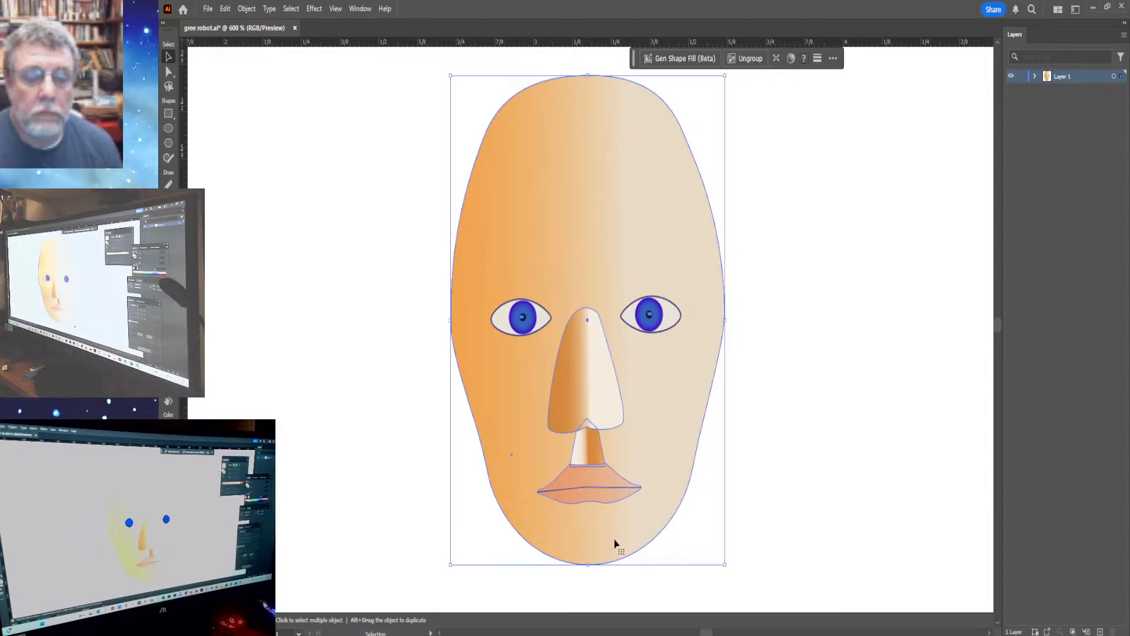
{"action": "left_click_drag", "start_coordinate": [729, 566], "coordinate": [734, 560]}
{"action": "key", "text": "ctrl+z"}
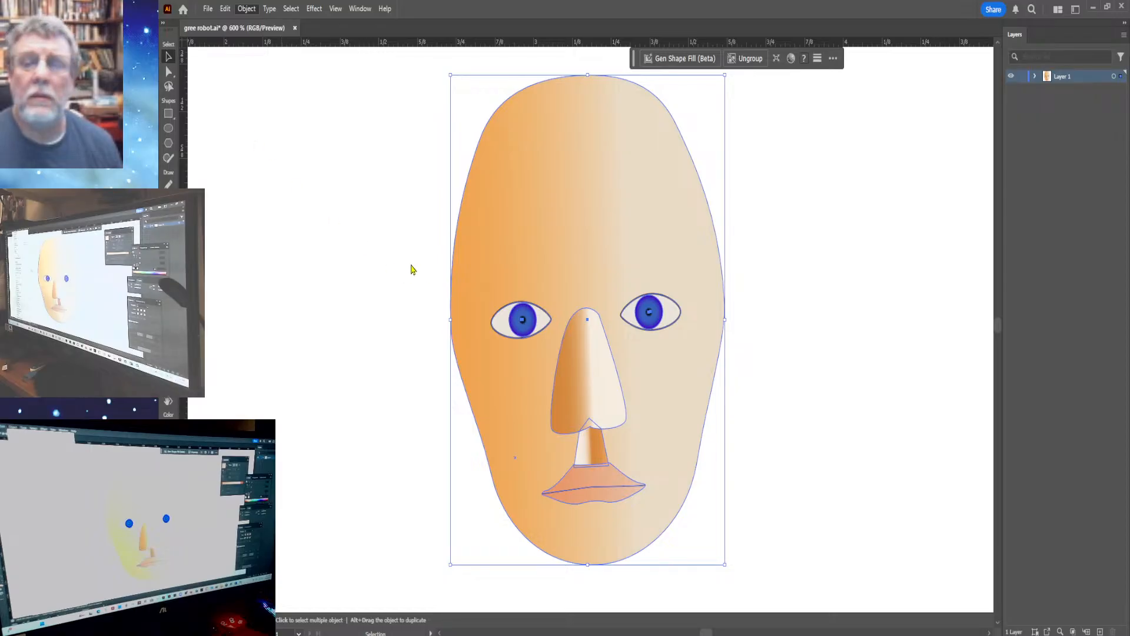
{"action": "left_click", "coordinate": [412, 269]}
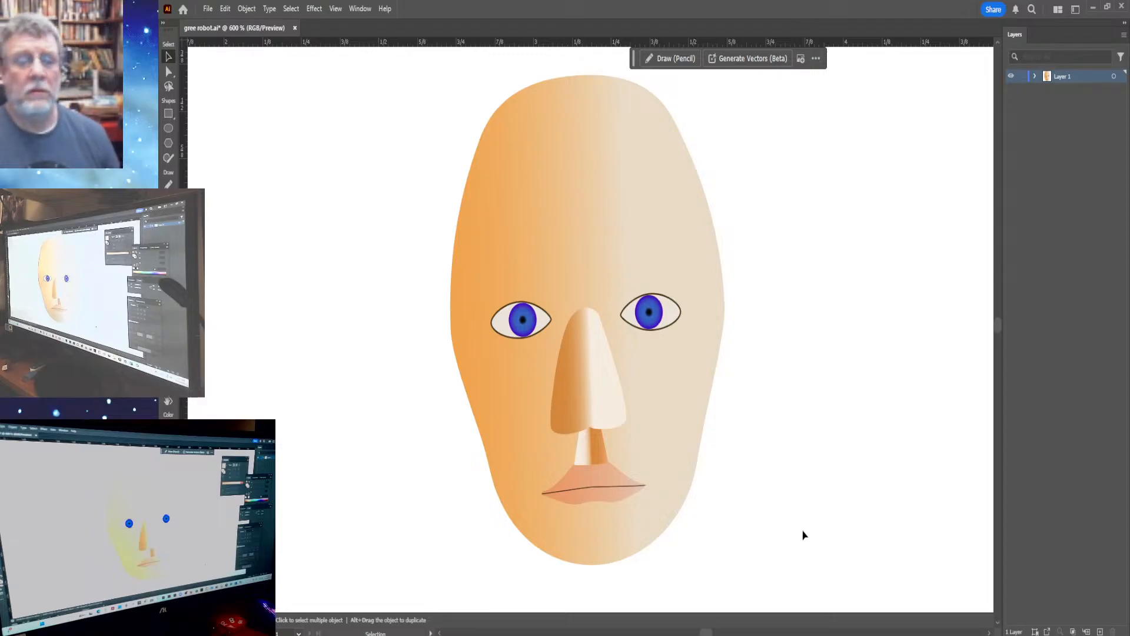
Save the face illustration under its existing name and exit the drawing application.
{"action": "key", "text": "ctrl+0"}
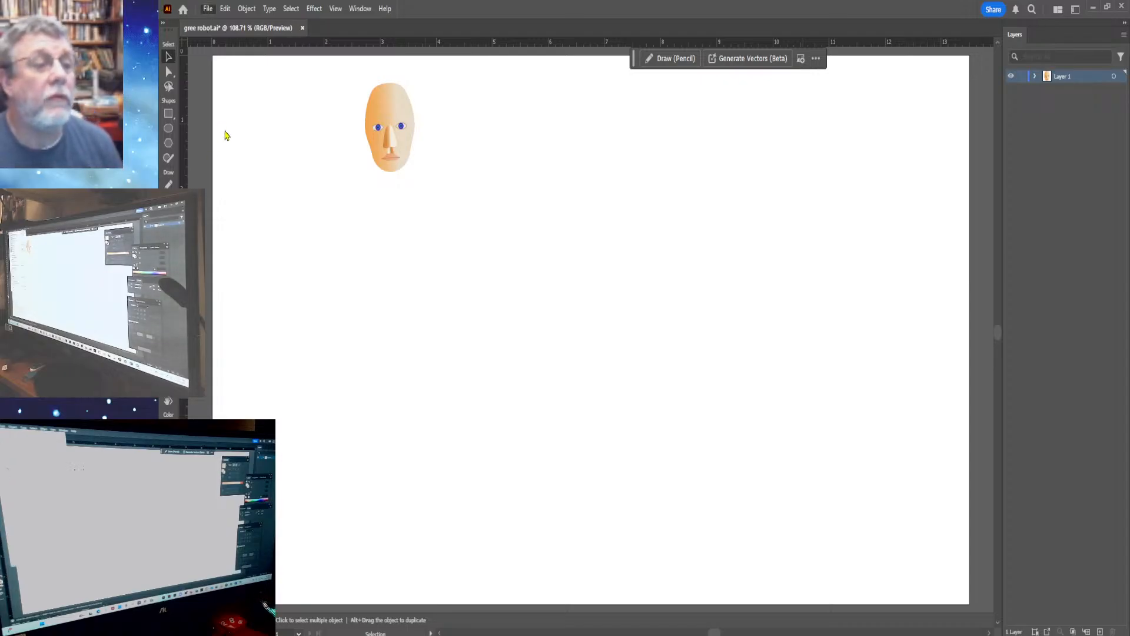
{"action": "key", "text": "ctrl+s"}
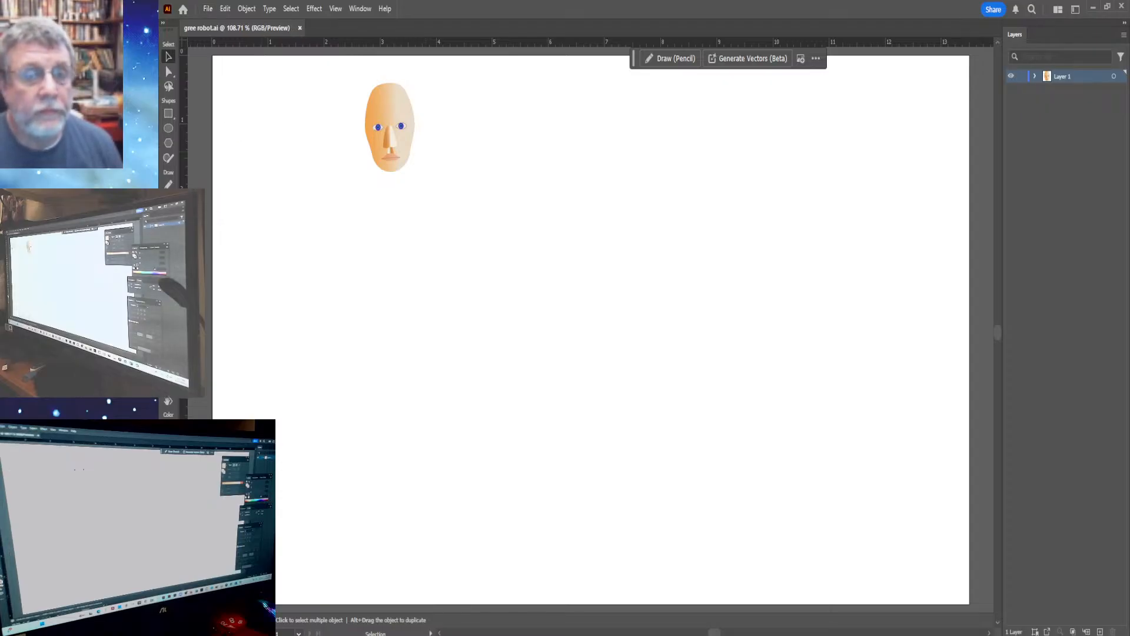
{"action": "left_click", "coordinate": [1123, 7]}
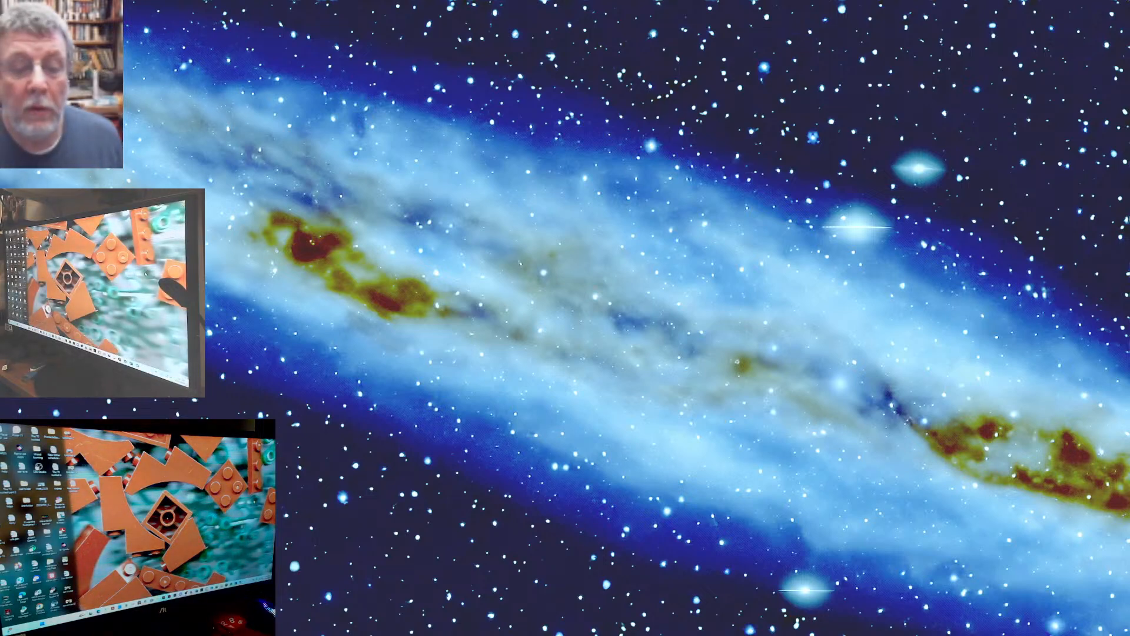